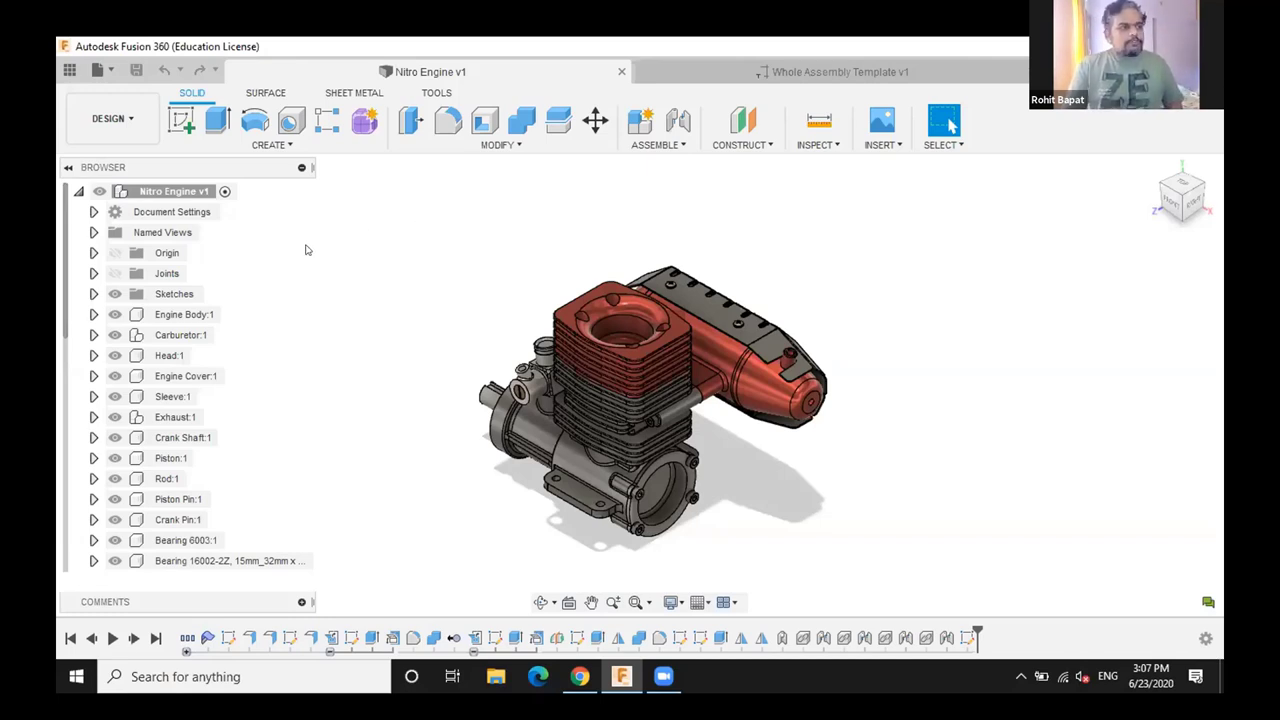
Browse the assembly options, workspace list and file commands without choosing anything
right_click(184, 191)
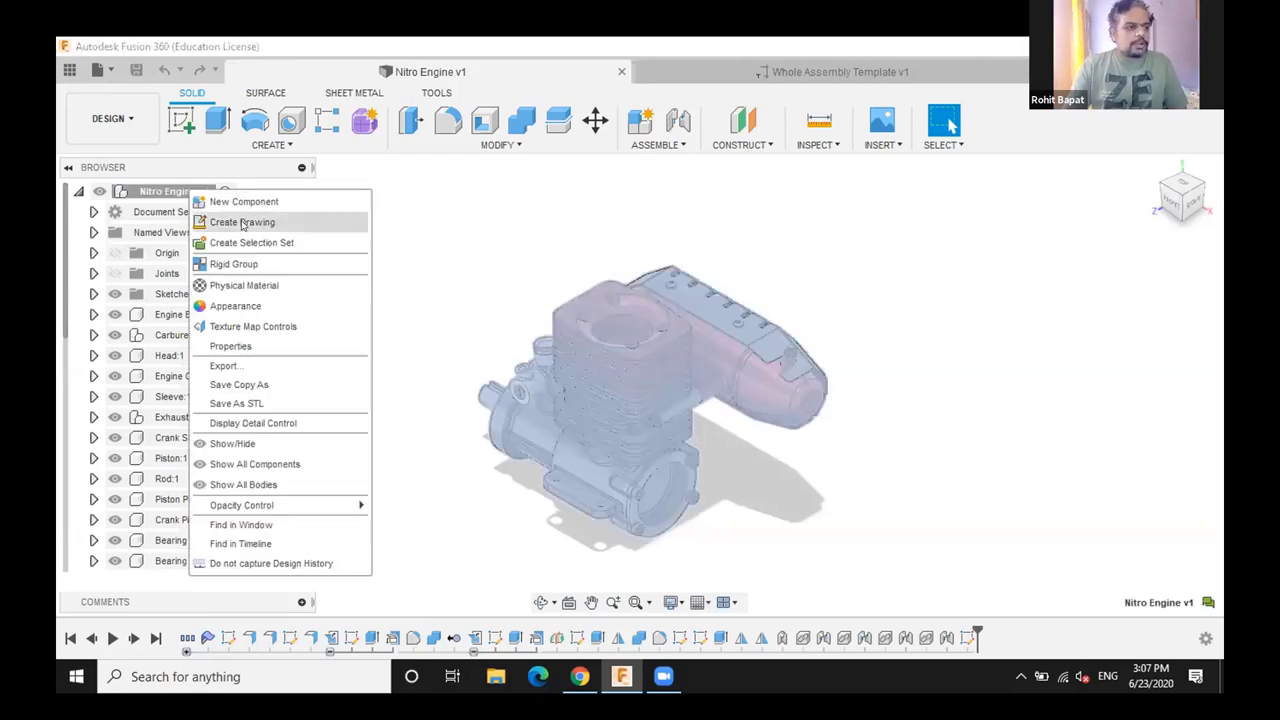
right_click(164, 191)
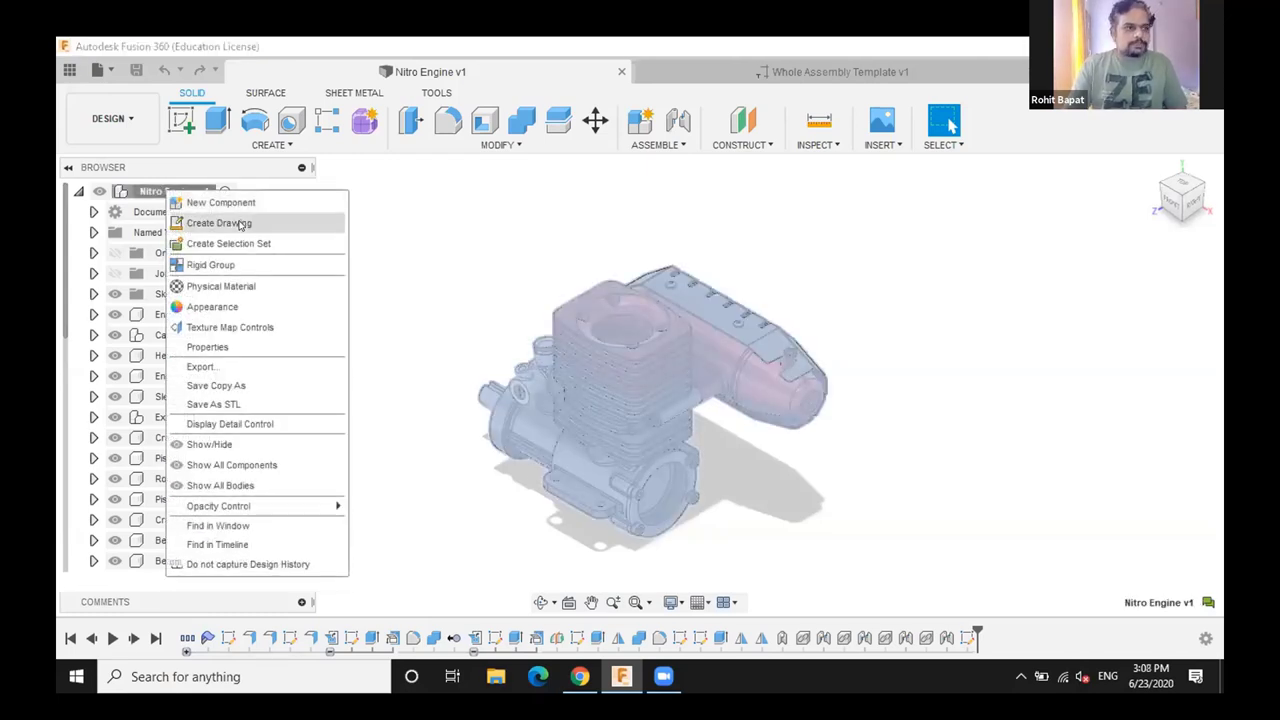
click(391, 226)
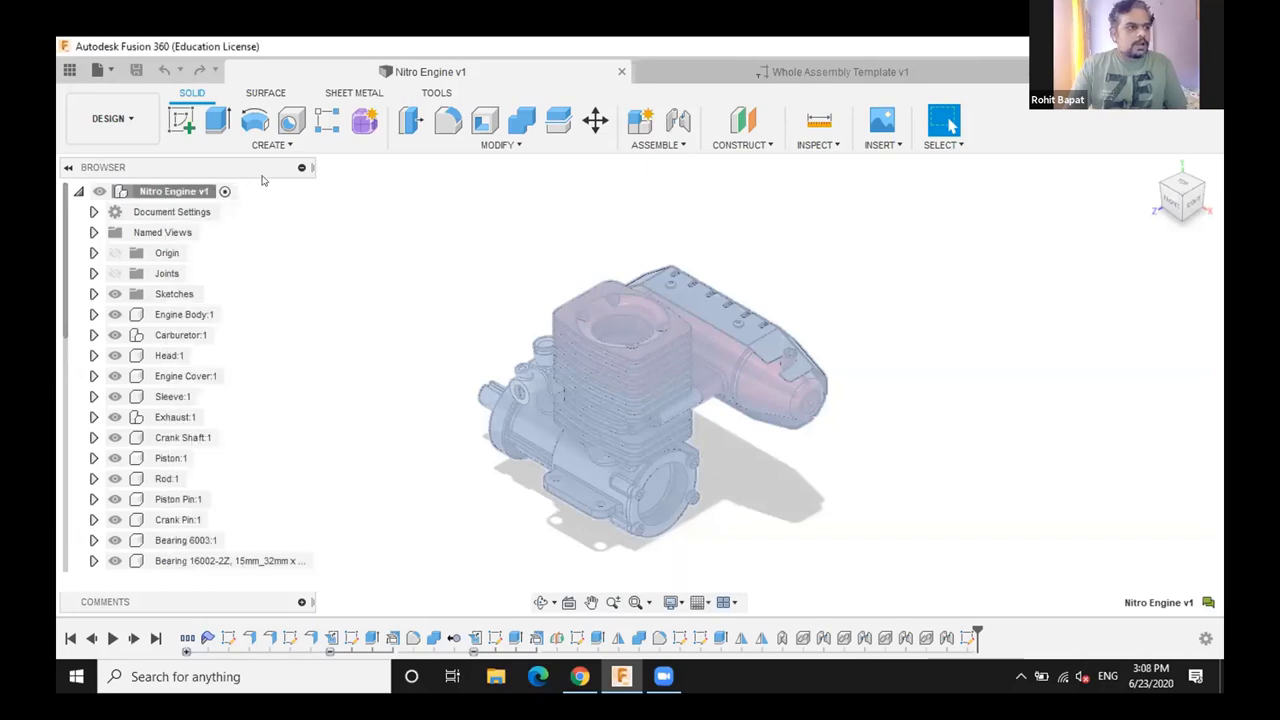
click(140, 126)
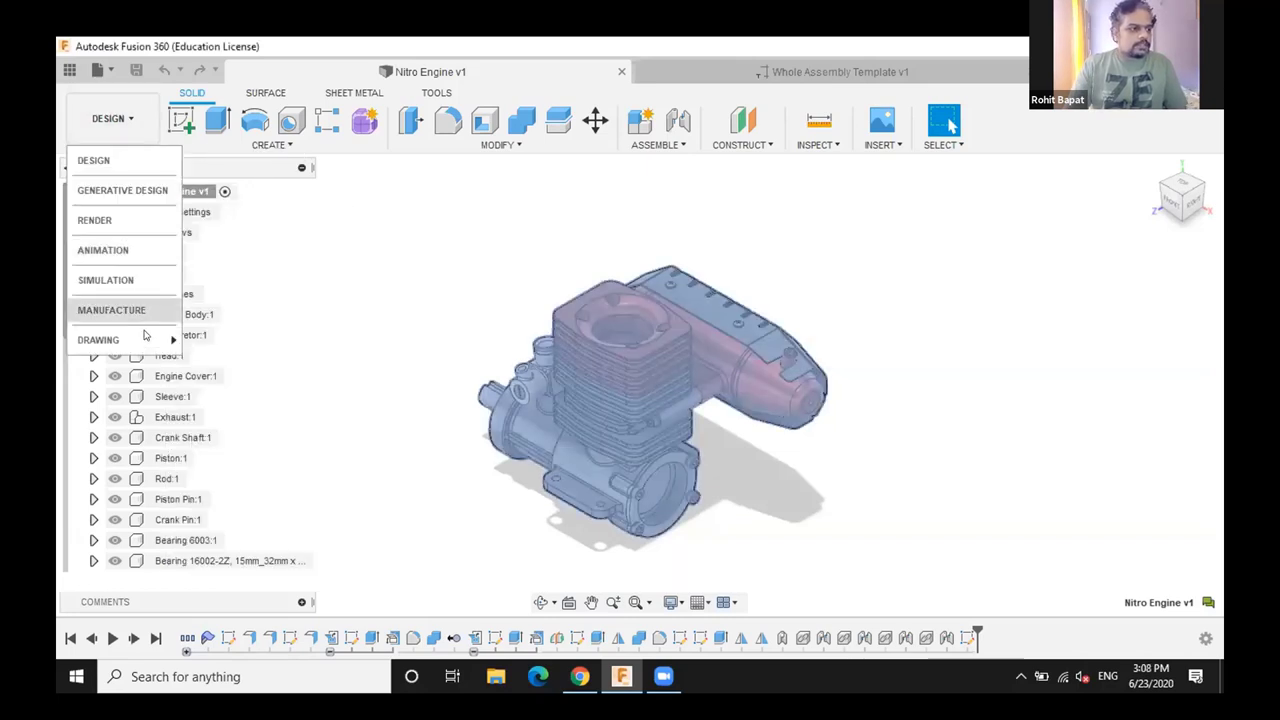
mouse_move(234, 338)
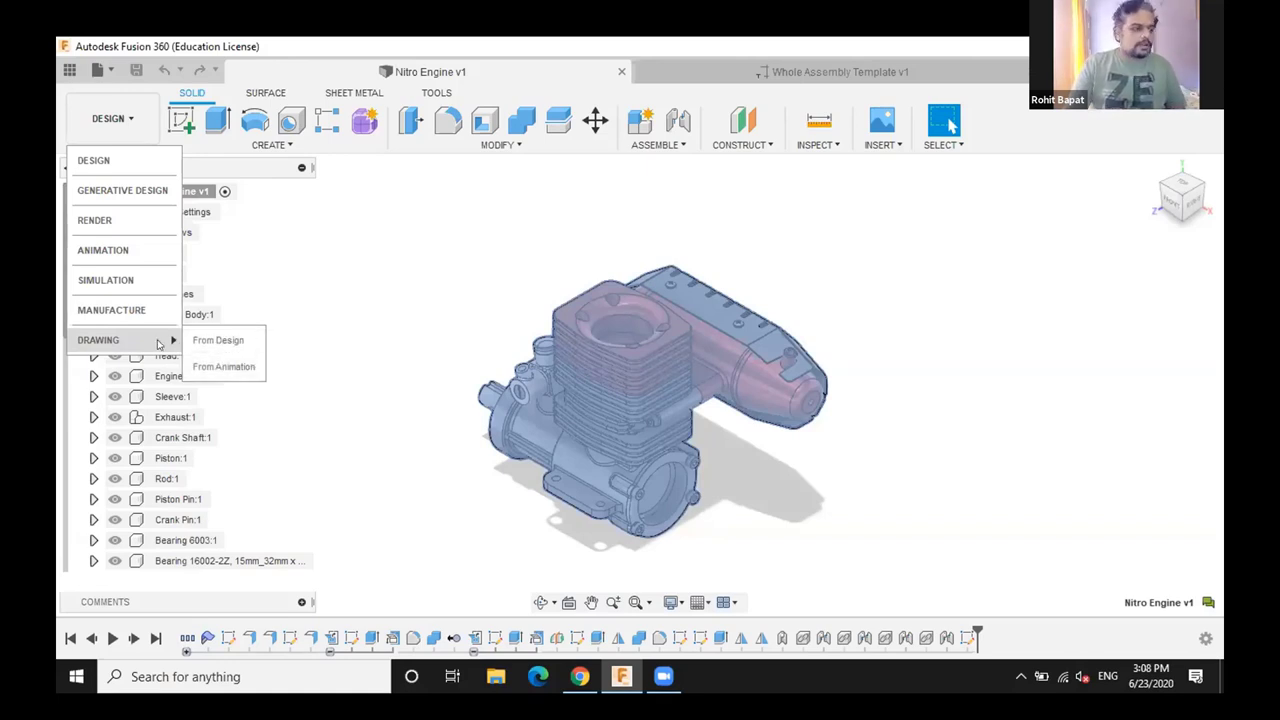
click(305, 278)
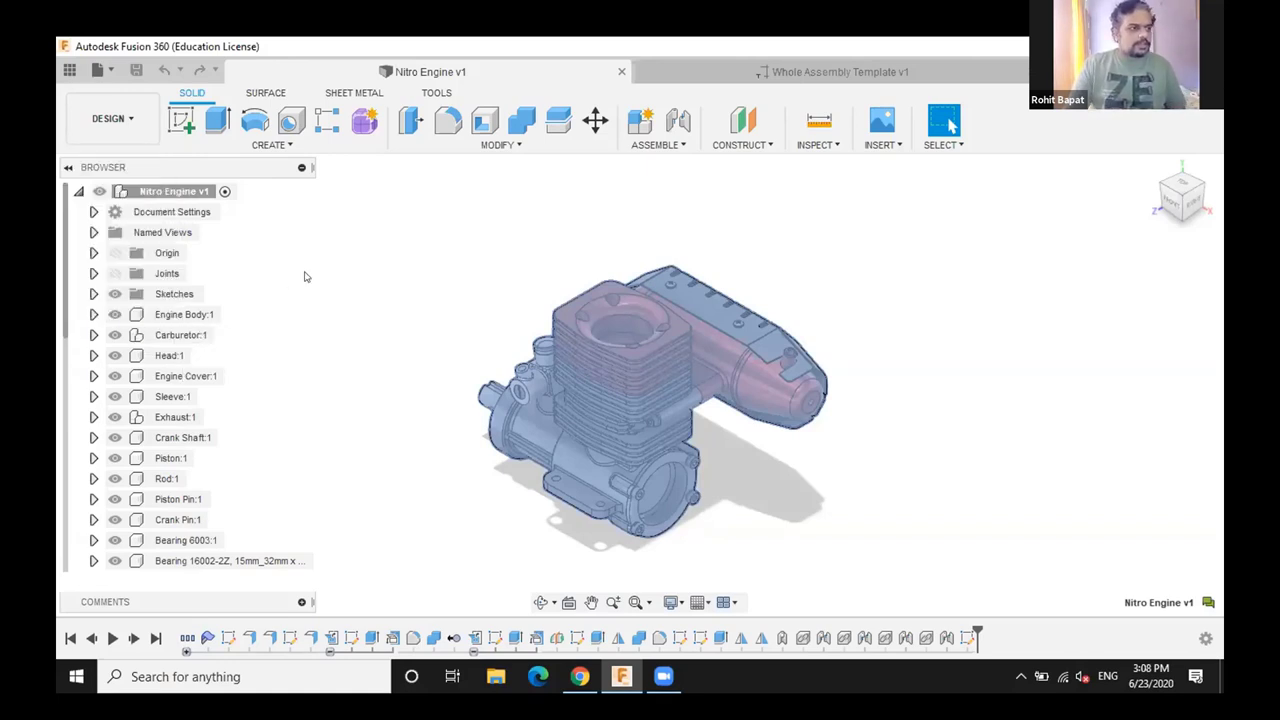
click(108, 69)
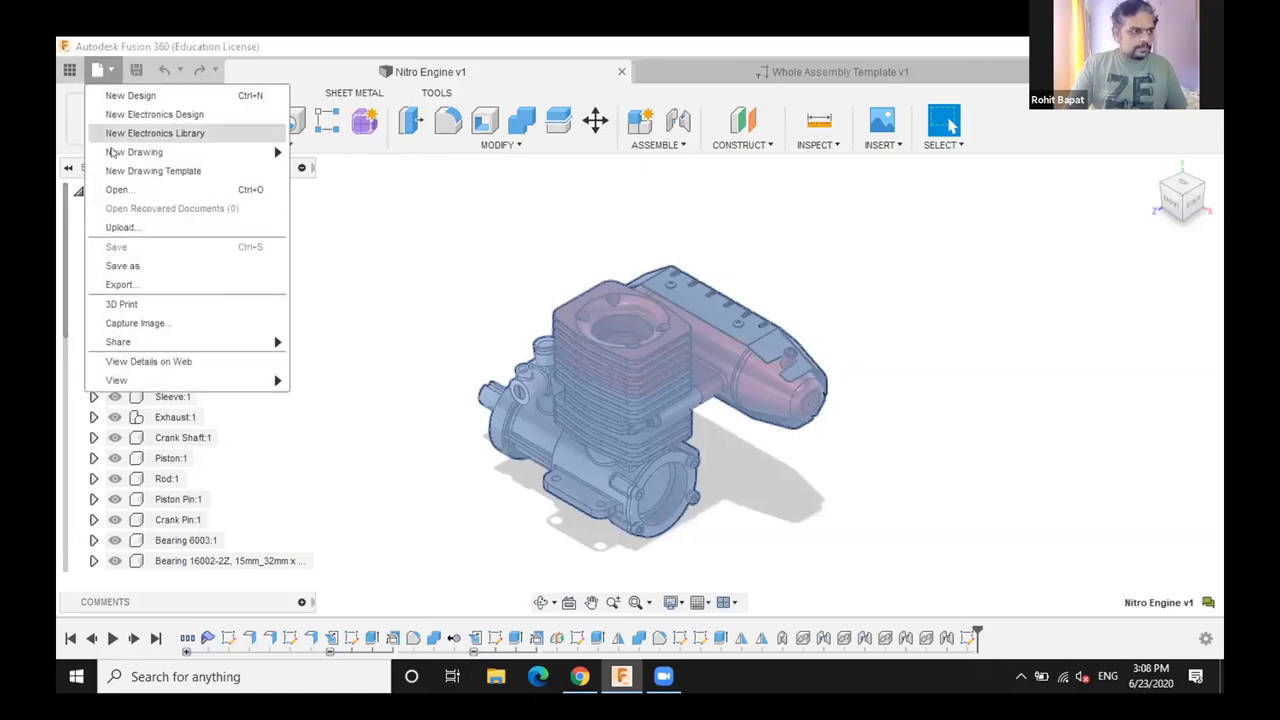
mouse_move(158, 152)
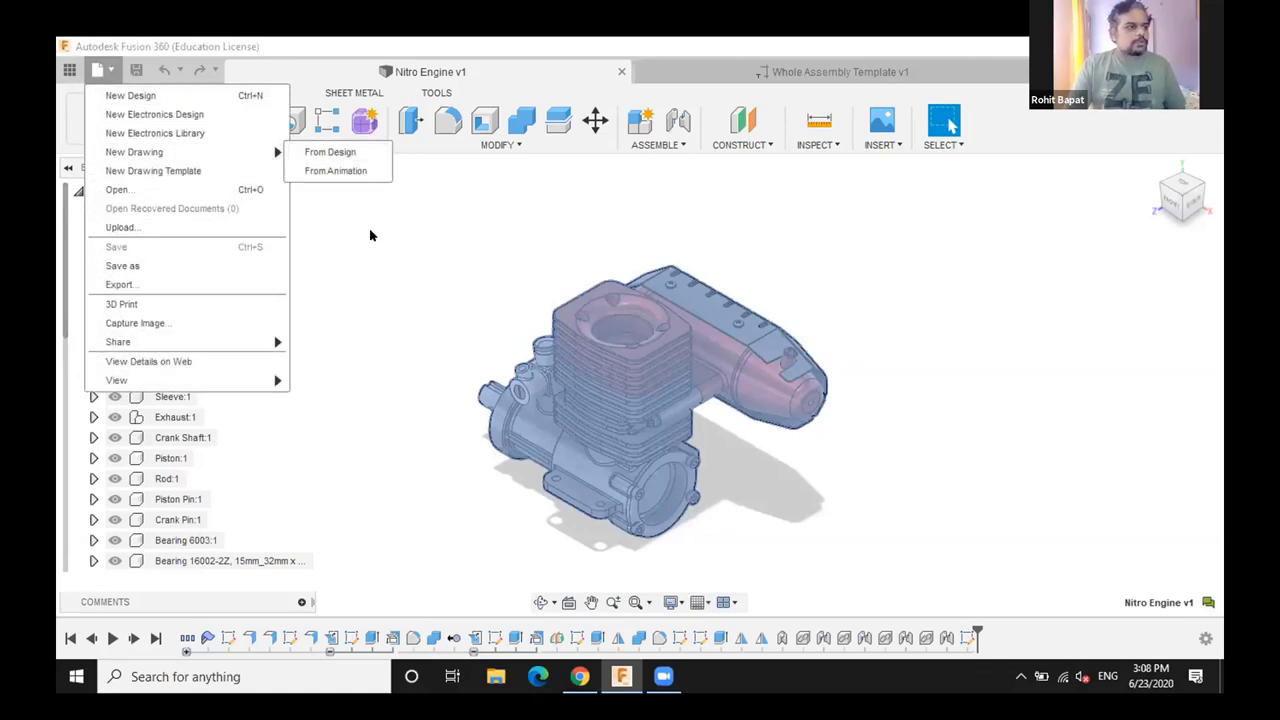
click(451, 286)
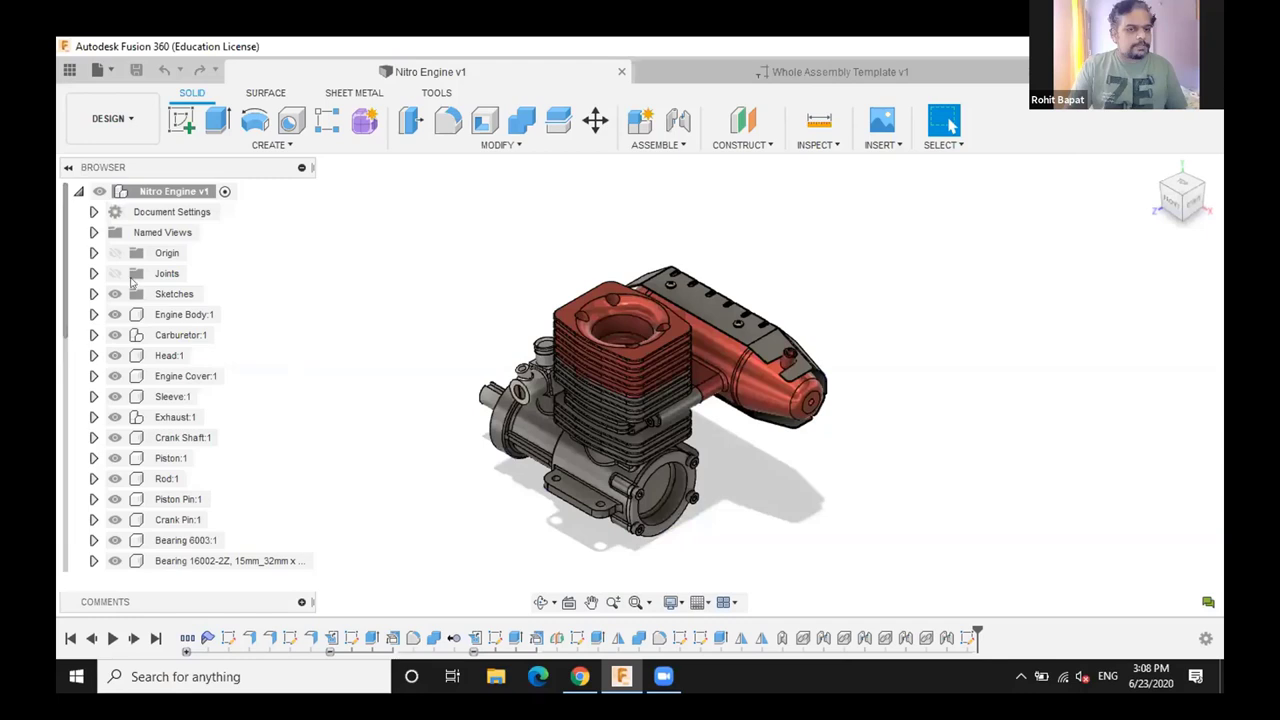
Start a drawing from the design, review the contents choices, then cancel
click(112, 118)
mouse_move(95, 334)
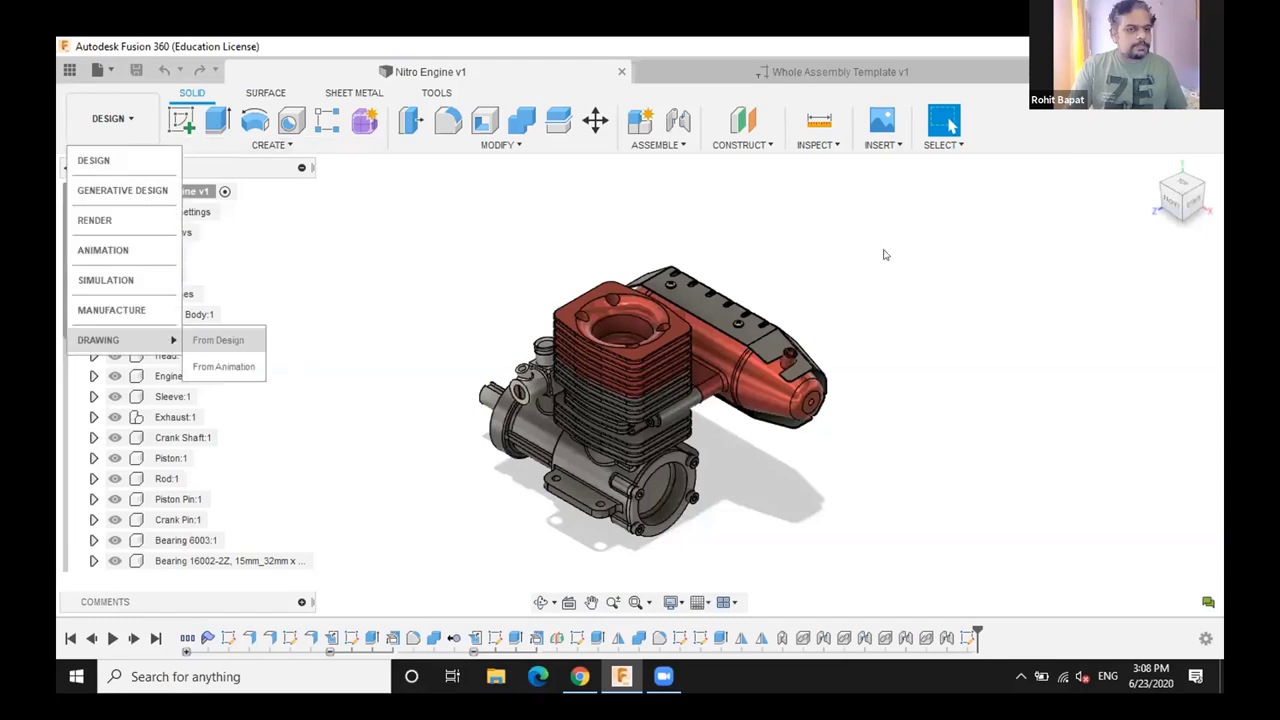
click(214, 334)
click(870, 254)
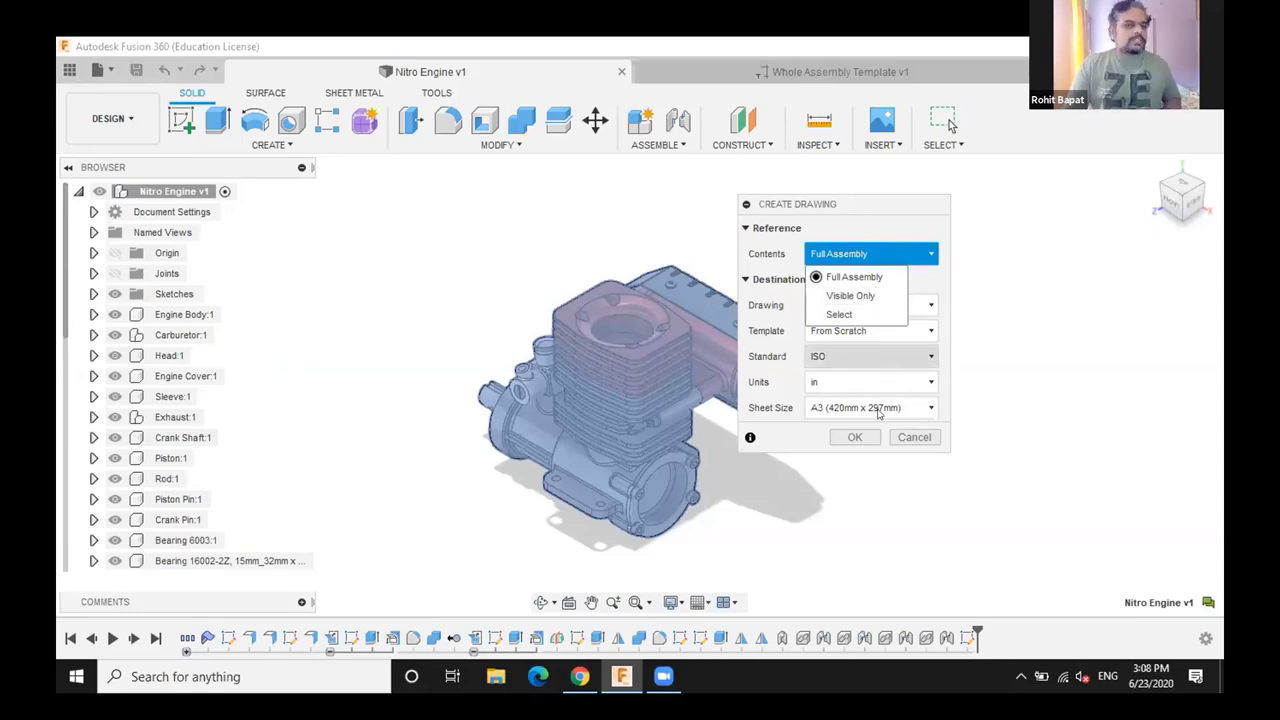
click(896, 439)
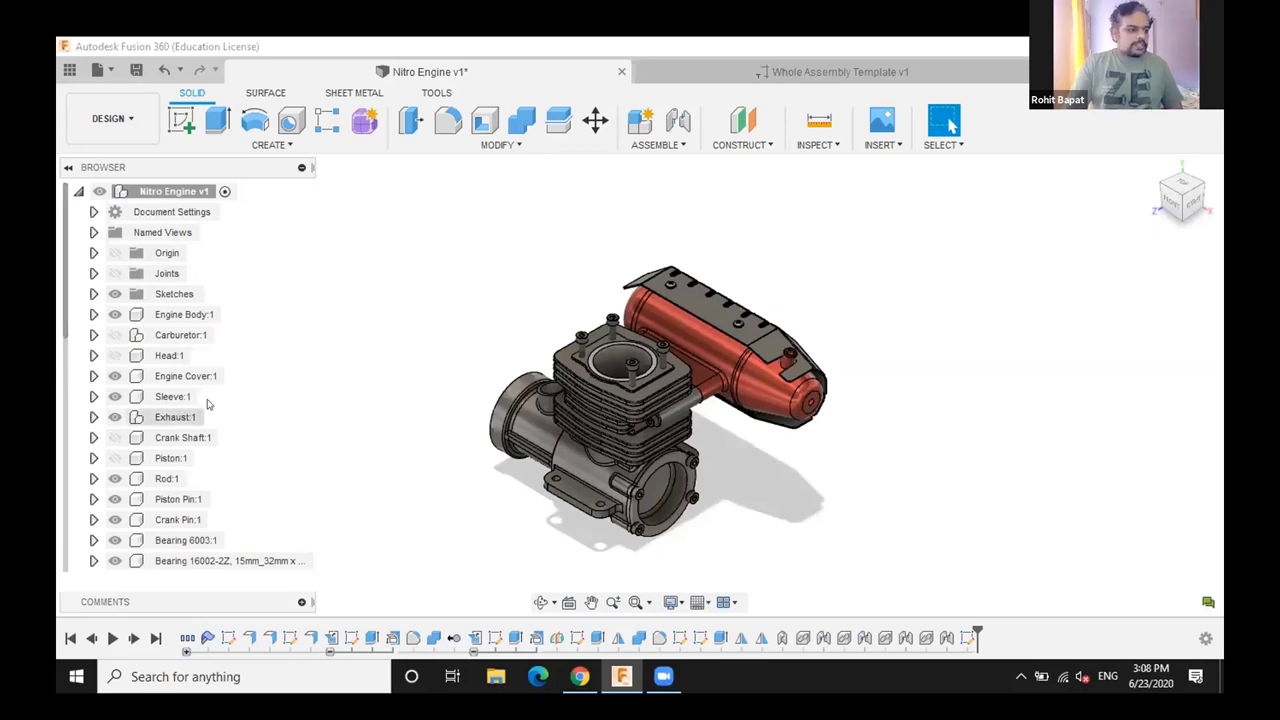
Try a Visible Only drawing with Whole Assembly Template, cancel it, and restore hidden components
click(110, 118)
mouse_move(128, 341)
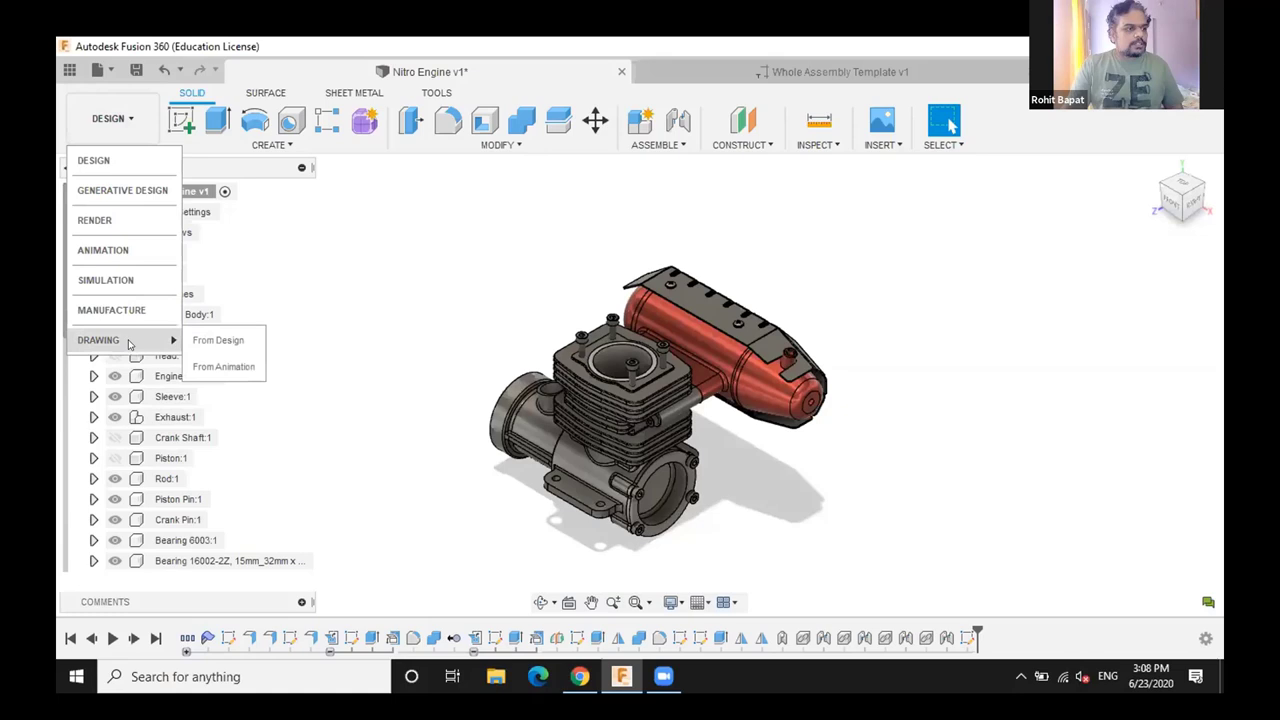
click(235, 339)
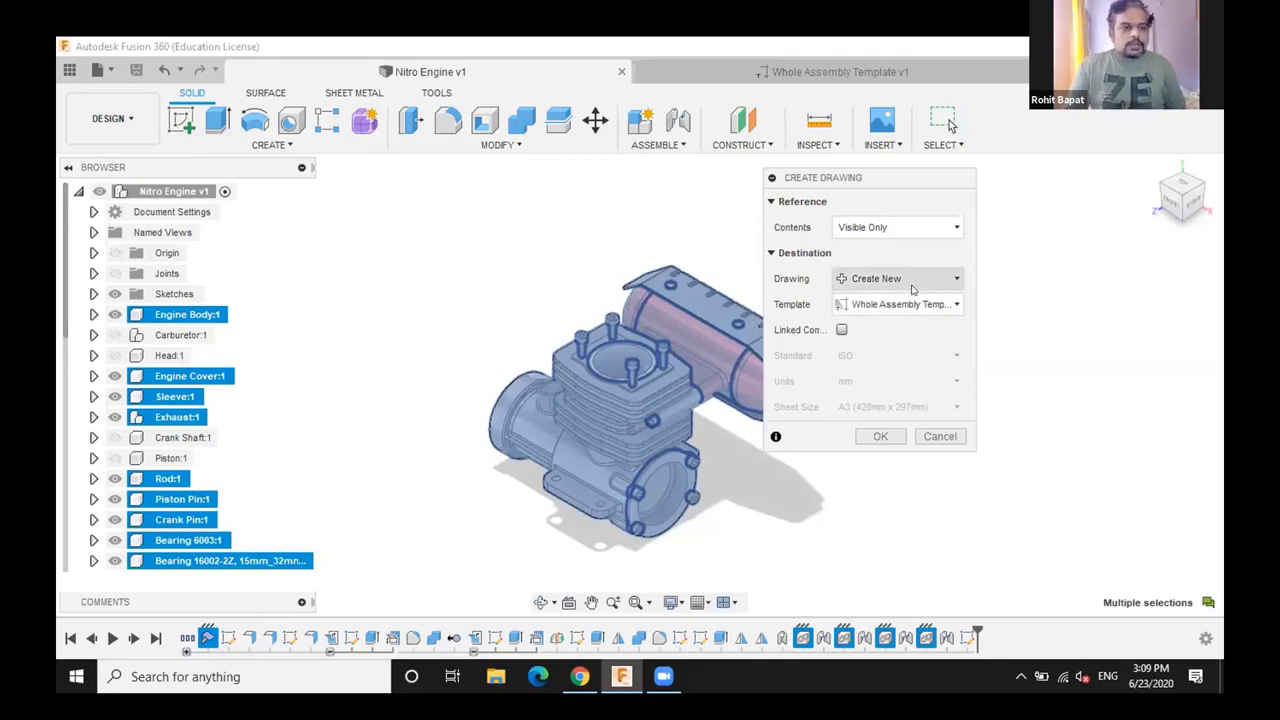
click(912, 289)
click(880, 300)
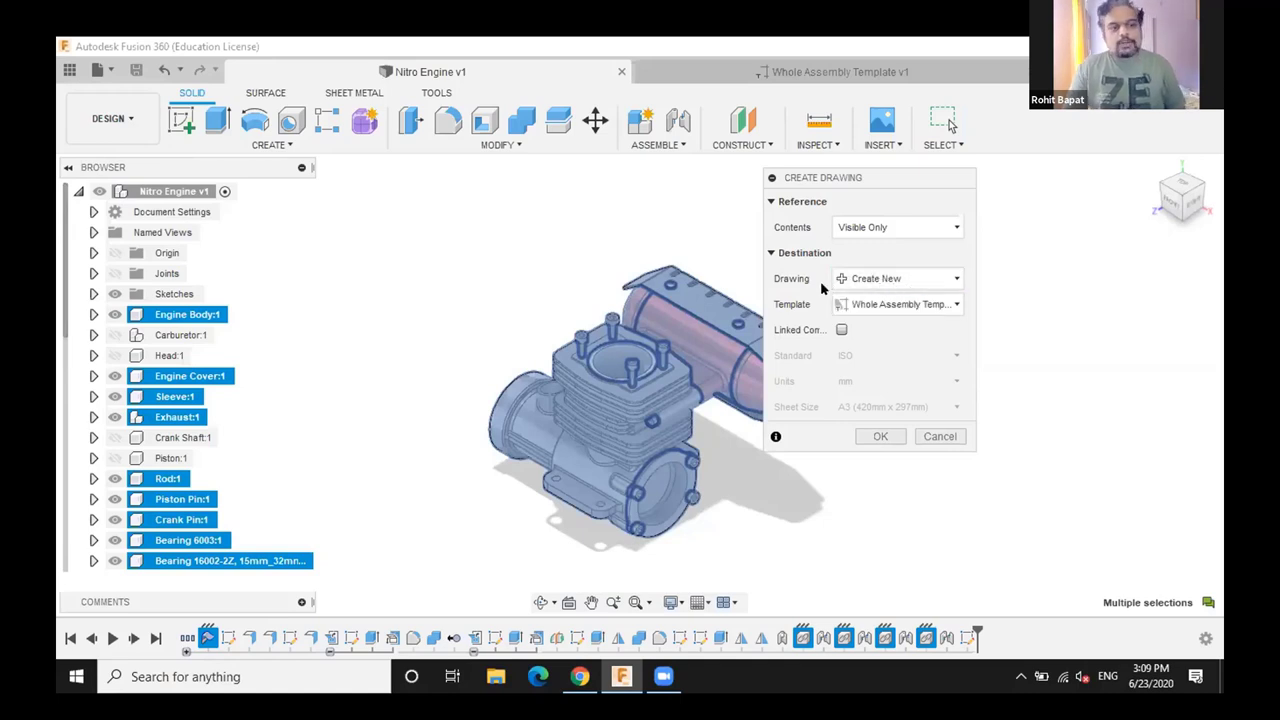
click(912, 306)
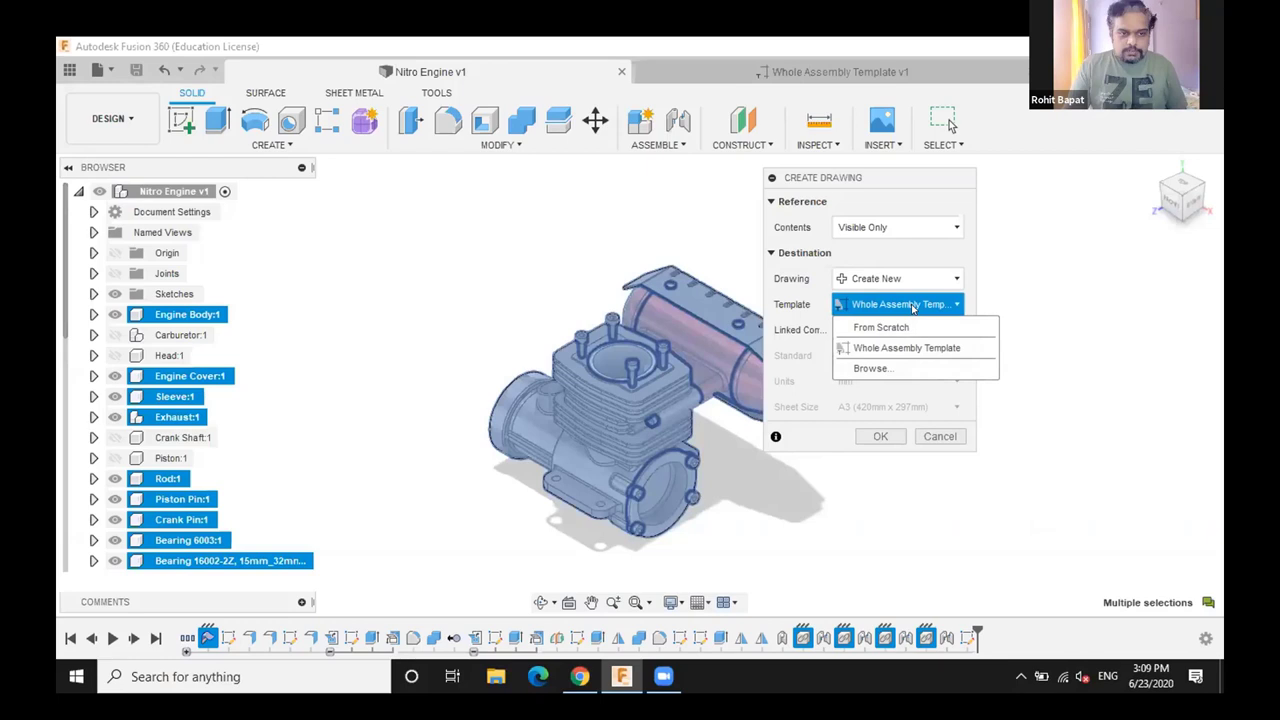
click(906, 348)
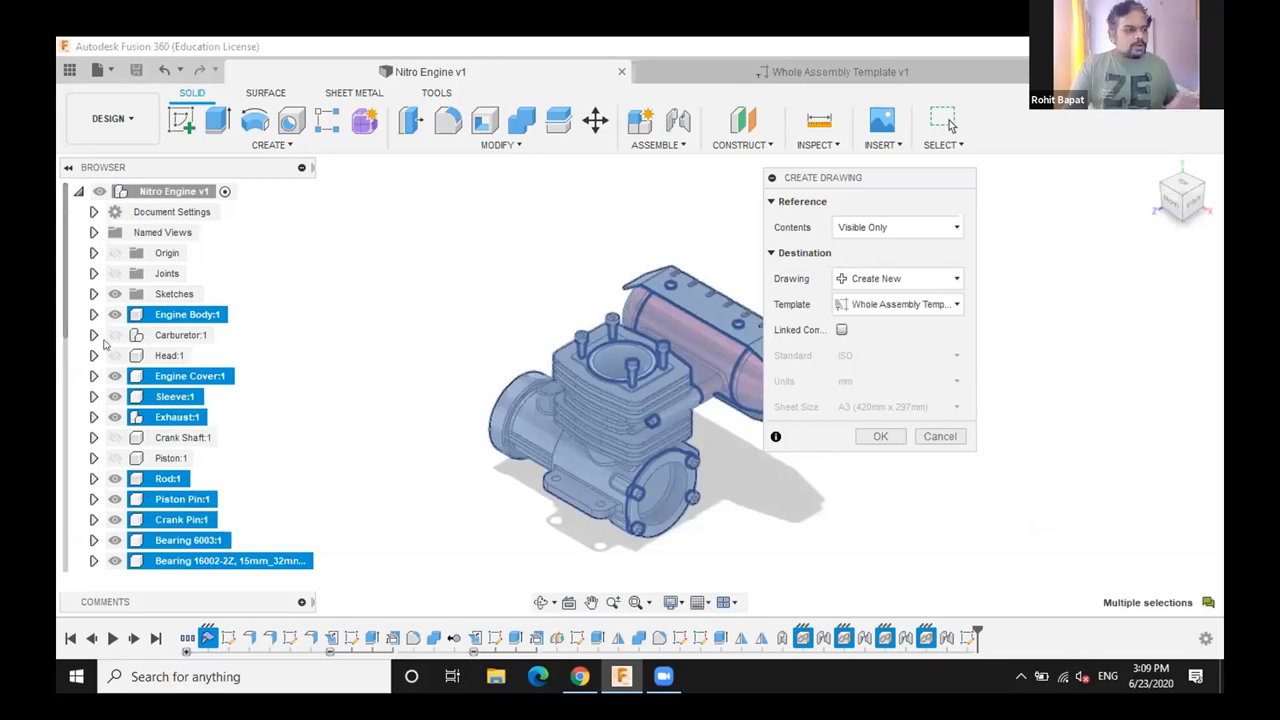
key(Escape)
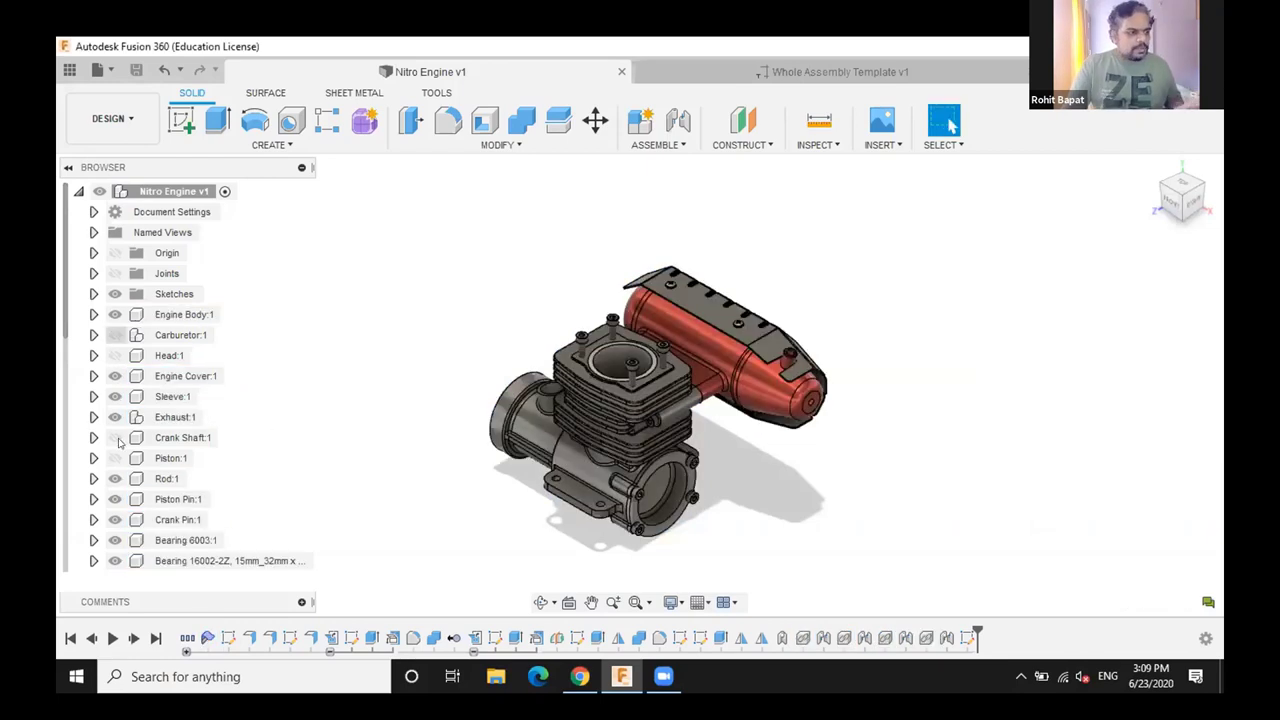
key(ctrl+z)
key(ctrl+z)
key(ctrl+z)
key(ctrl+z)
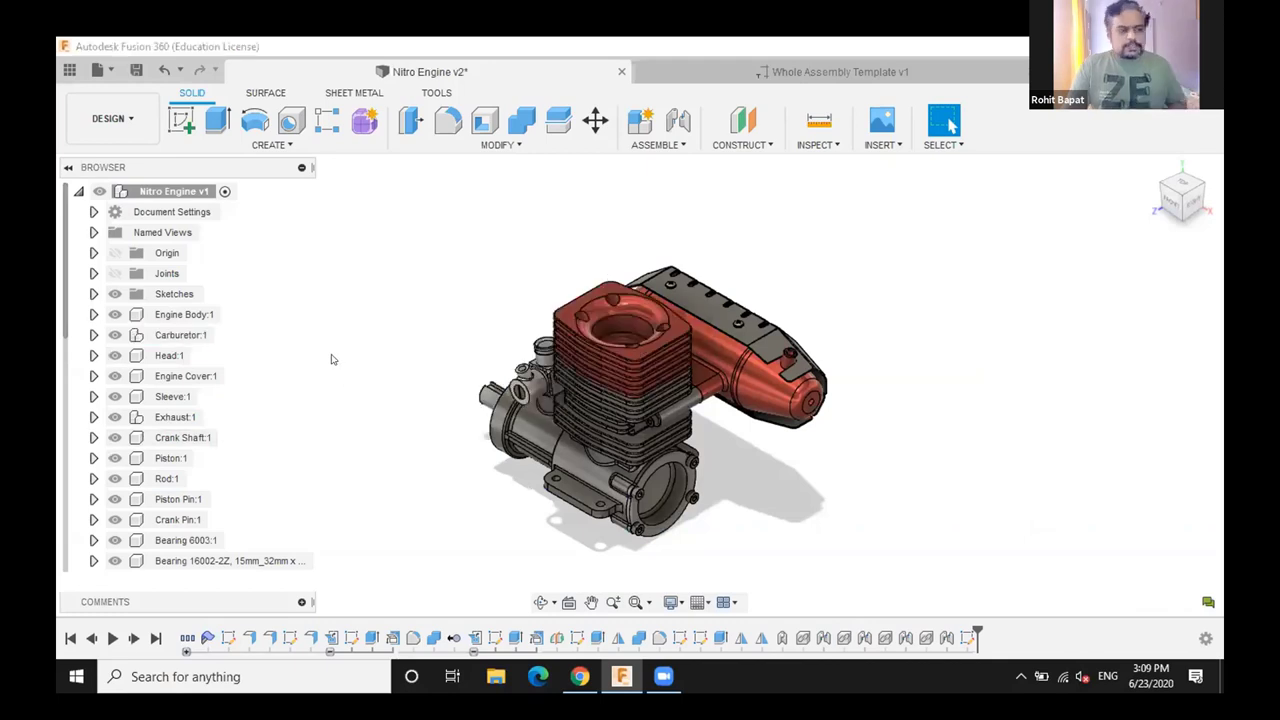
Create a drawing from scratch using the ASME standard and a B (17in x 11in) sheet
click(110, 119)
mouse_move(170, 339)
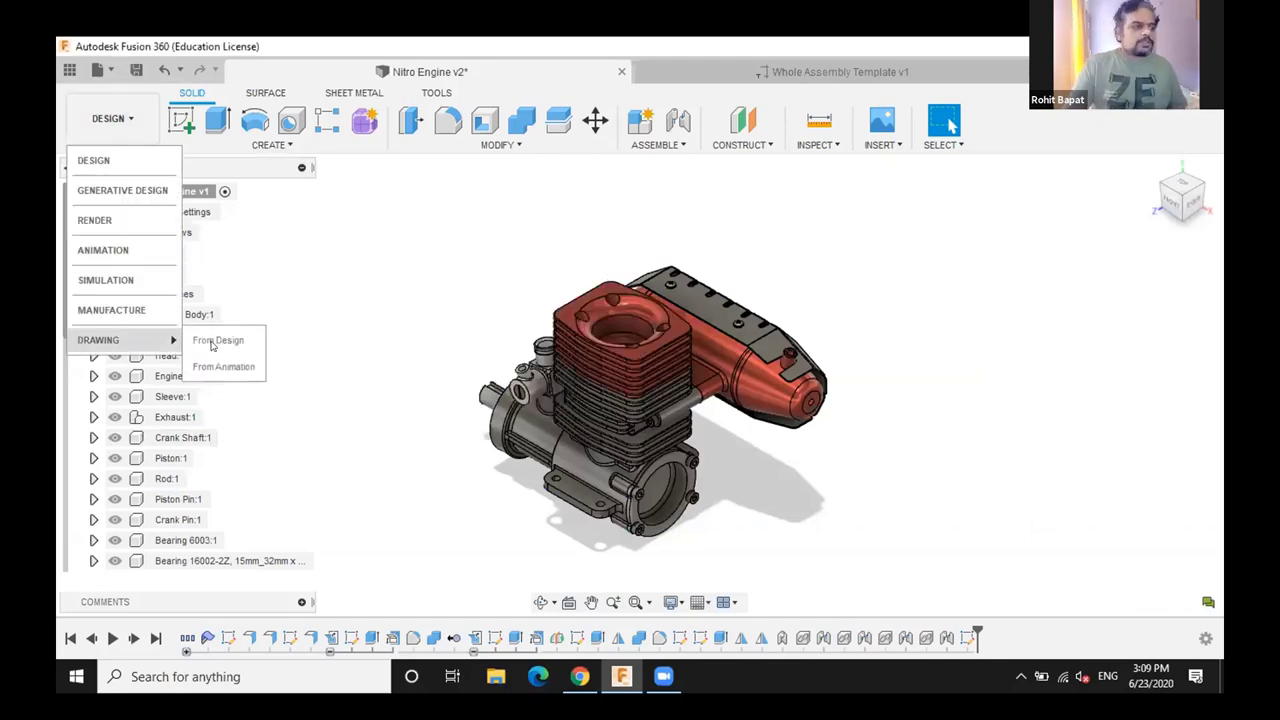
click(216, 341)
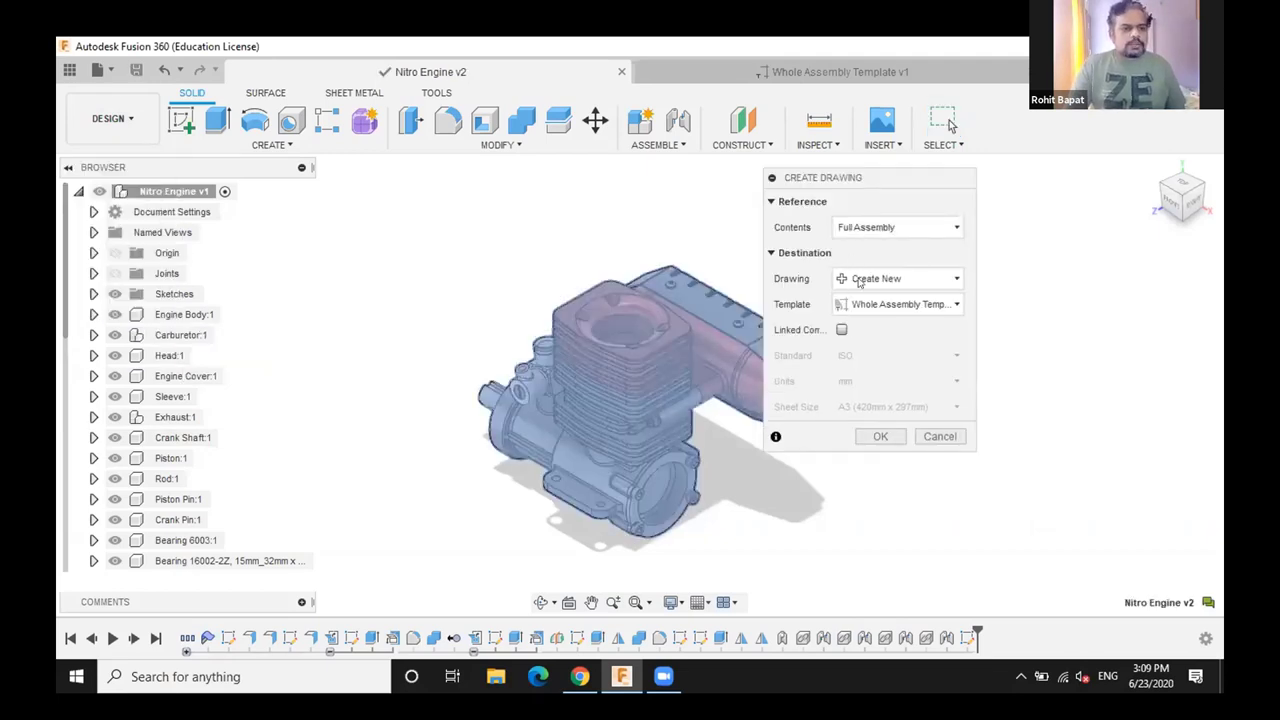
click(880, 305)
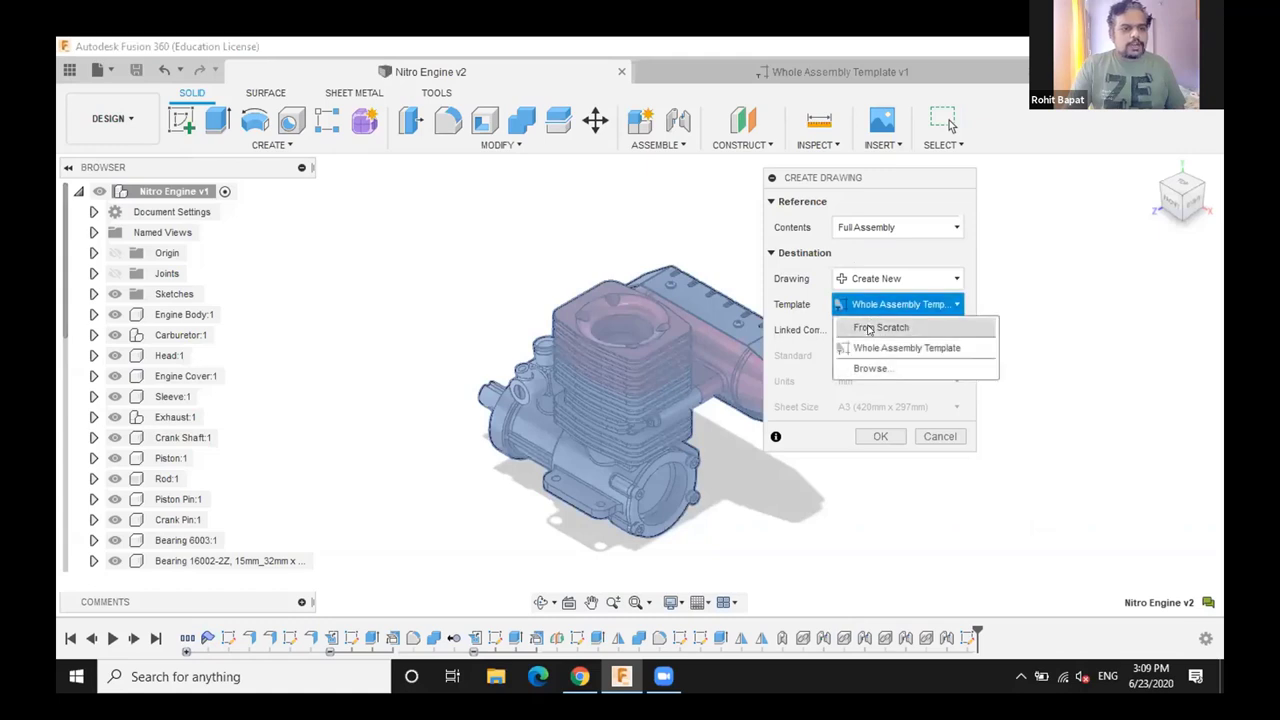
click(869, 328)
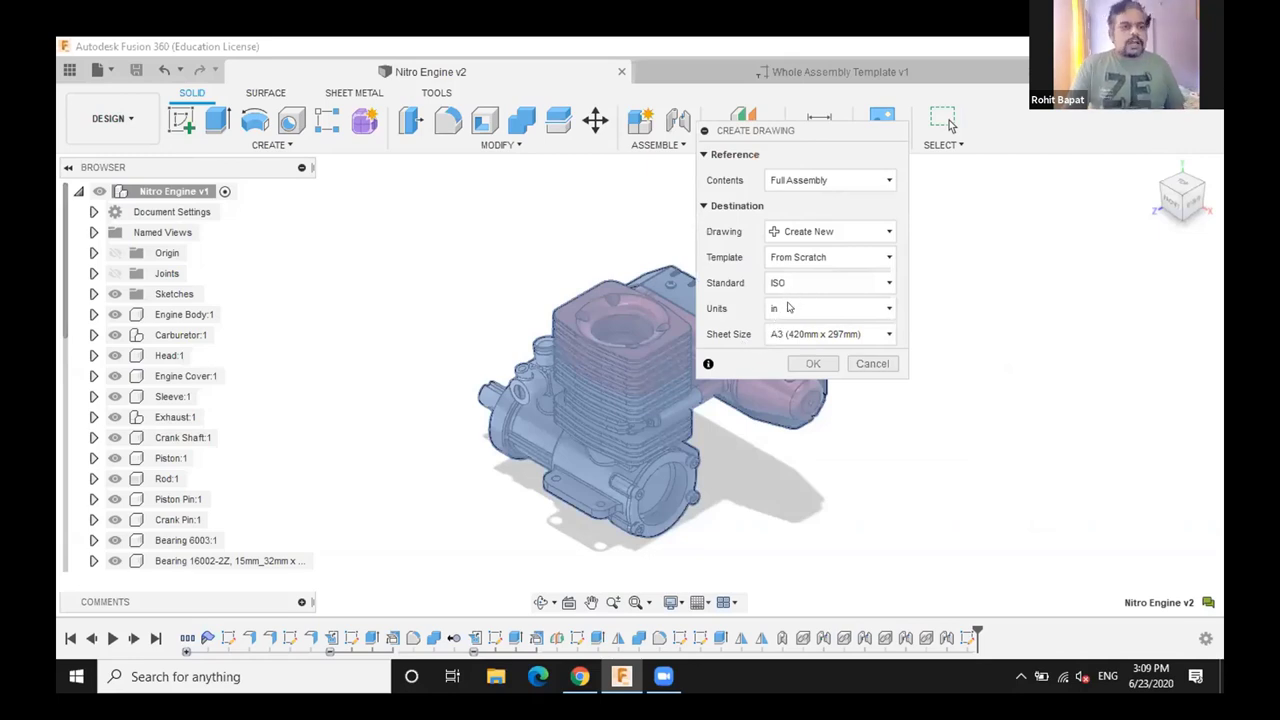
click(790, 283)
click(795, 306)
click(851, 334)
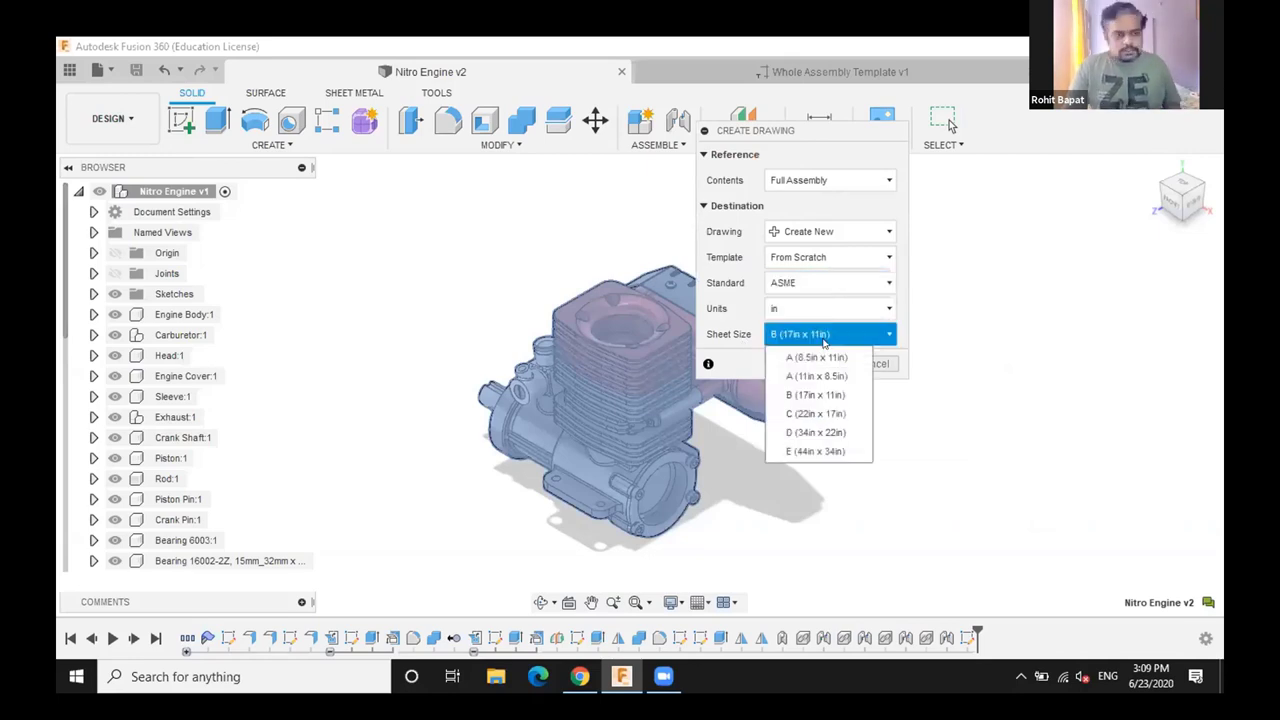
click(800, 376)
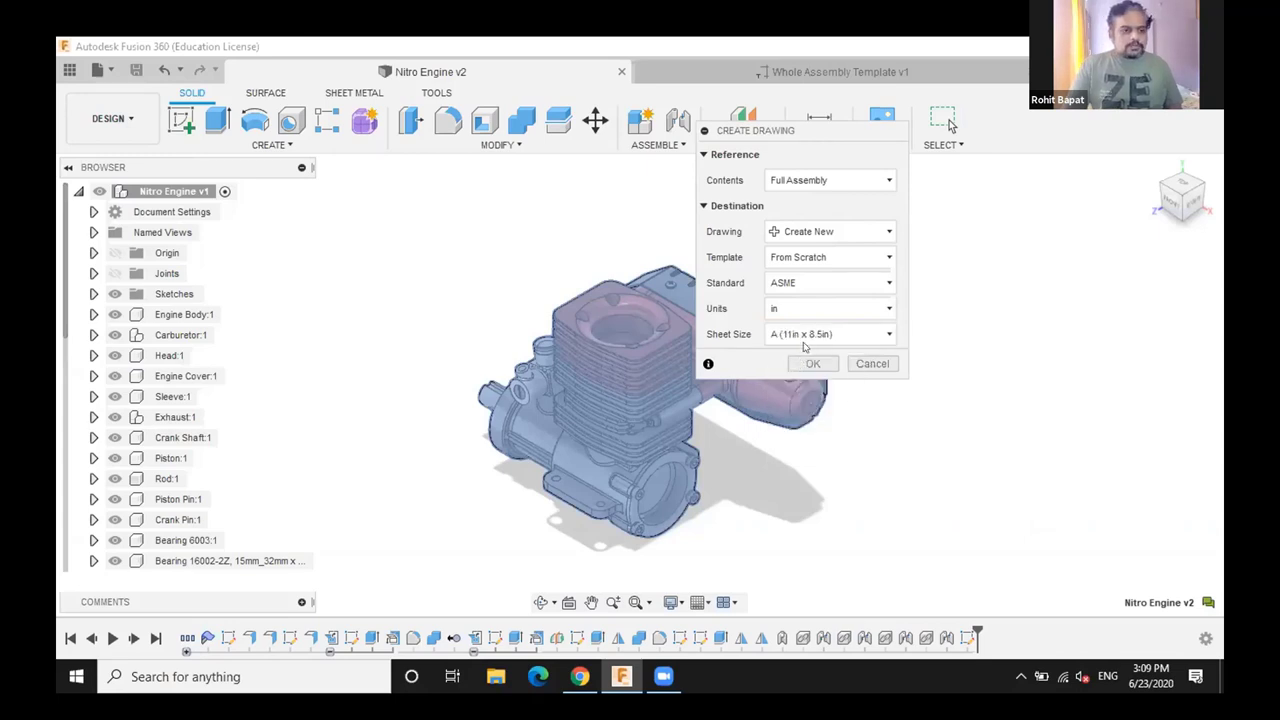
click(808, 334)
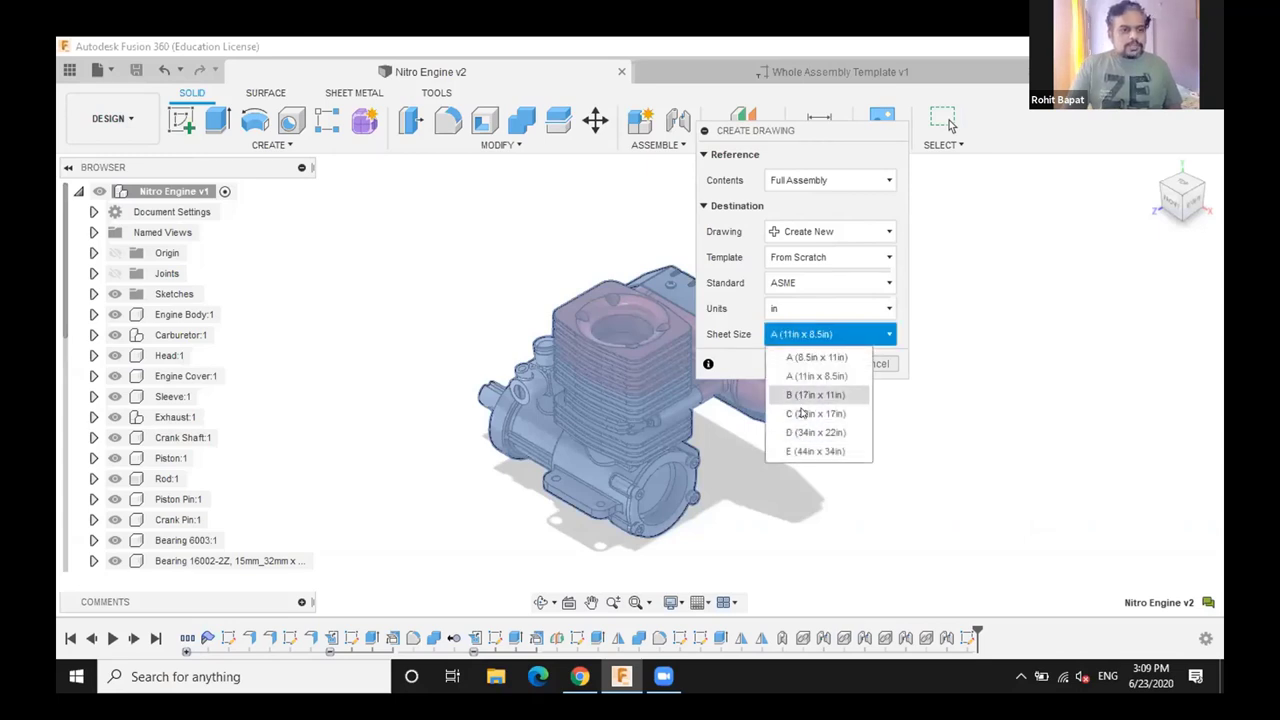
click(805, 395)
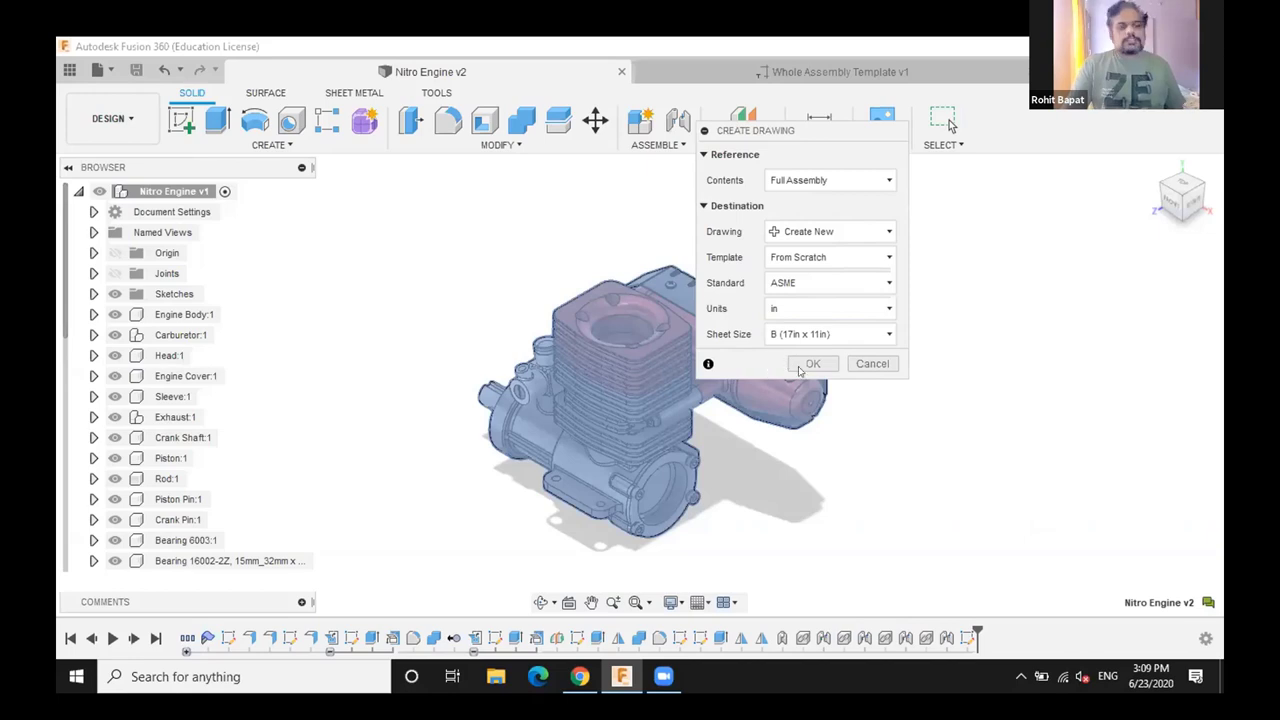
click(812, 363)
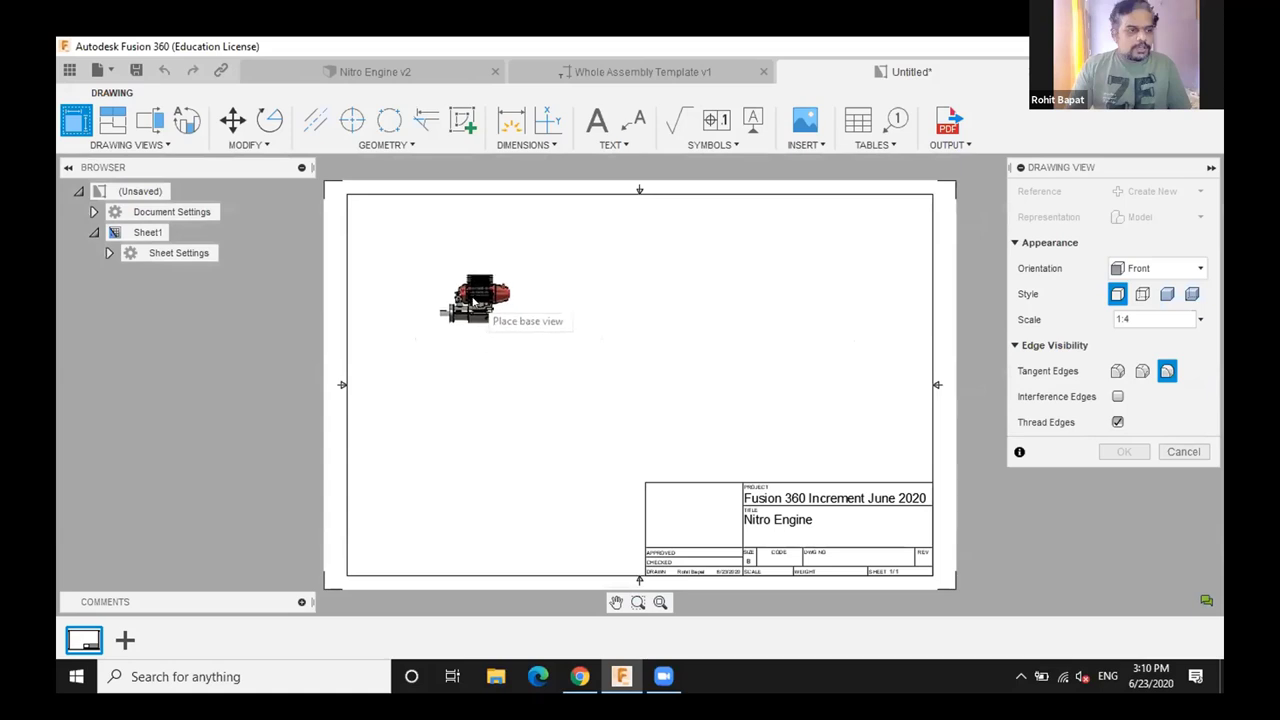
Place the 1:4 front base view, cancel the stray Delete, and open the view for editing
click(476, 300)
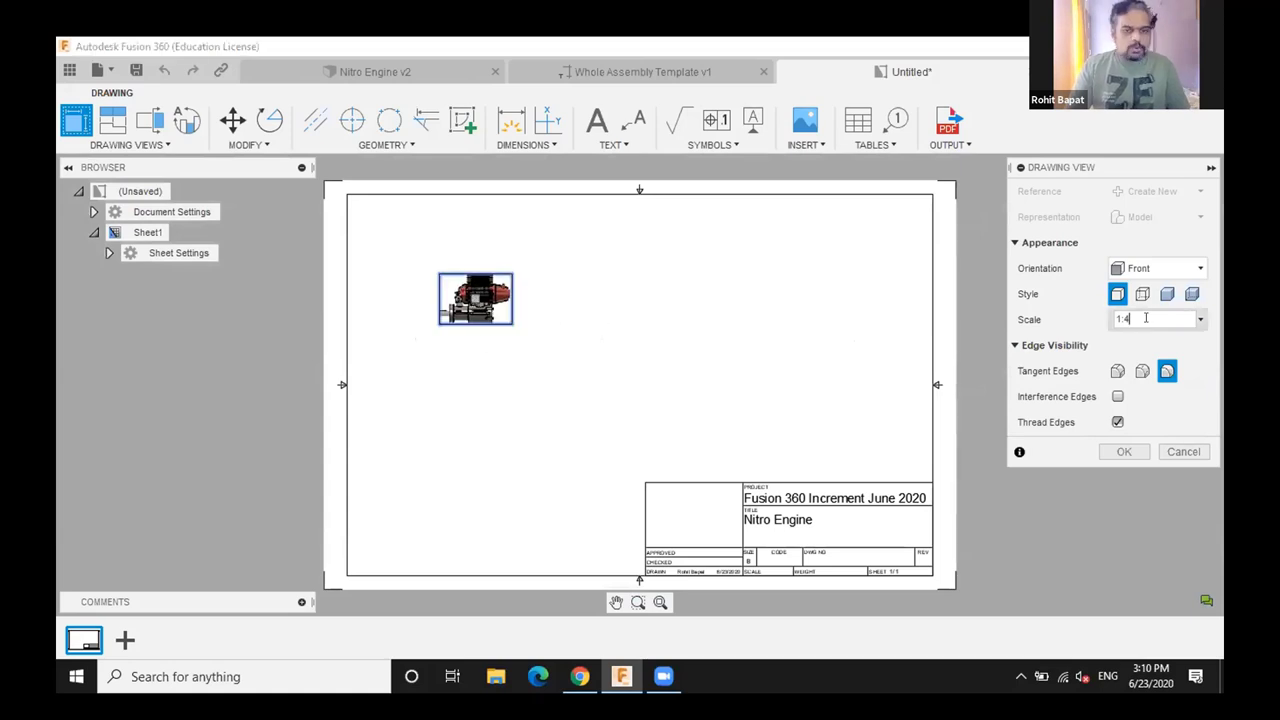
drag(1117, 170, 909, 160)
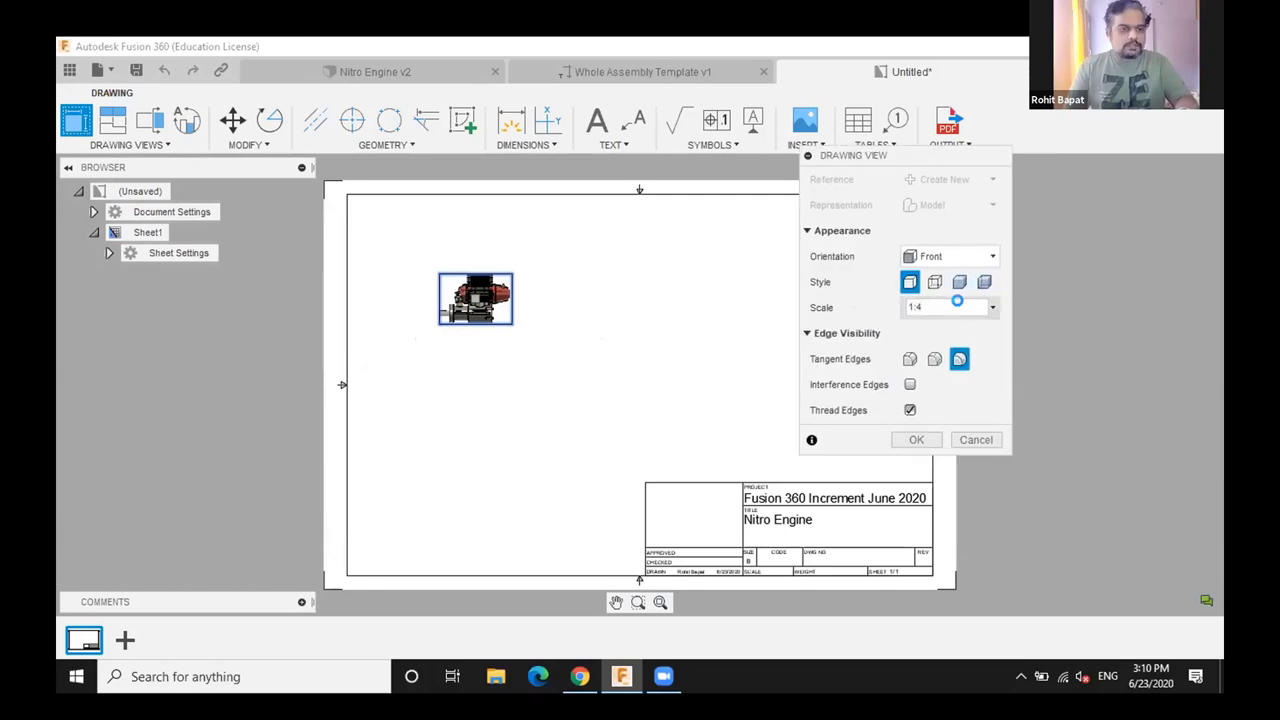
key(Delete)
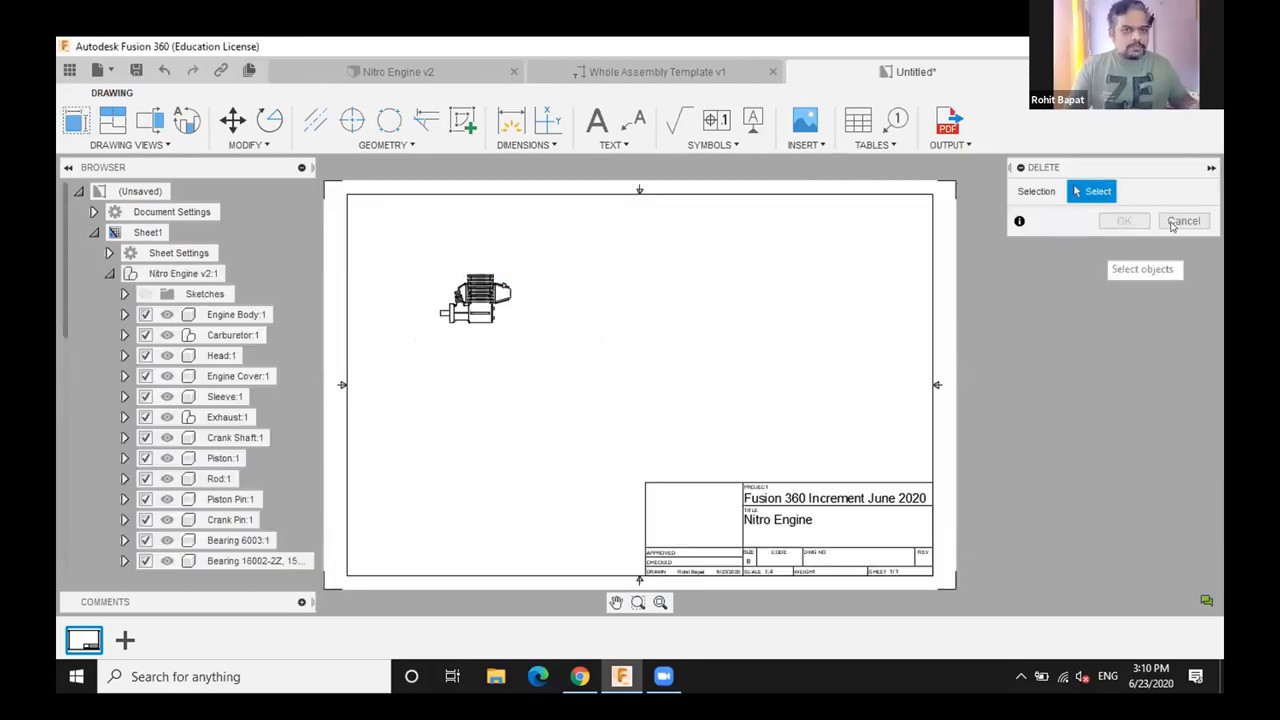
key(Escape)
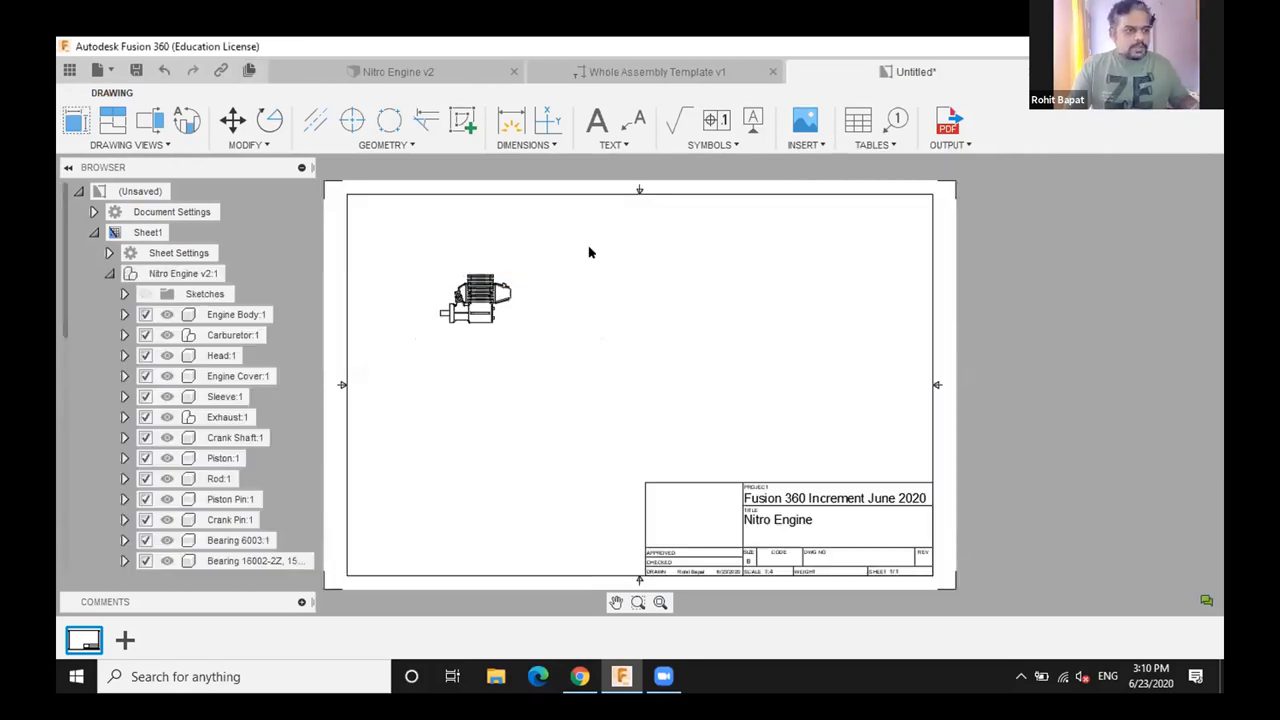
double_click(447, 278)
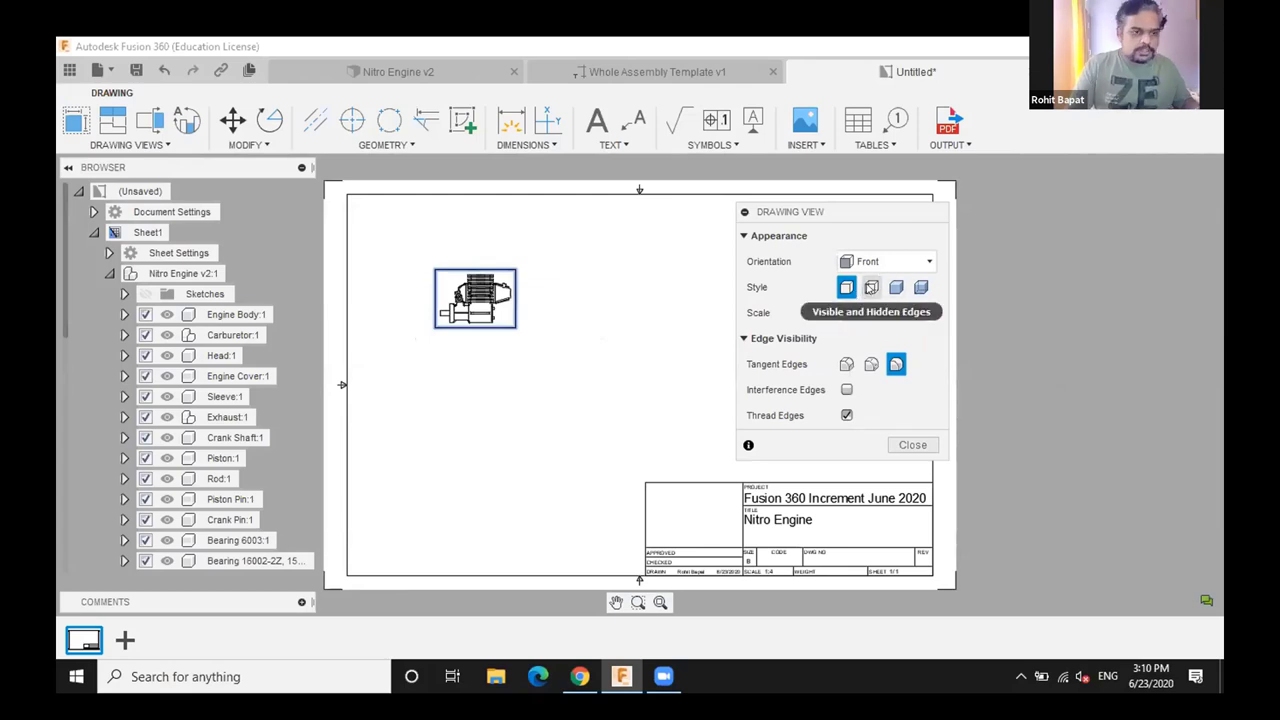
Keep the Front orientation, change the view scale from 1:4 to 1:2, and select the view
click(897, 263)
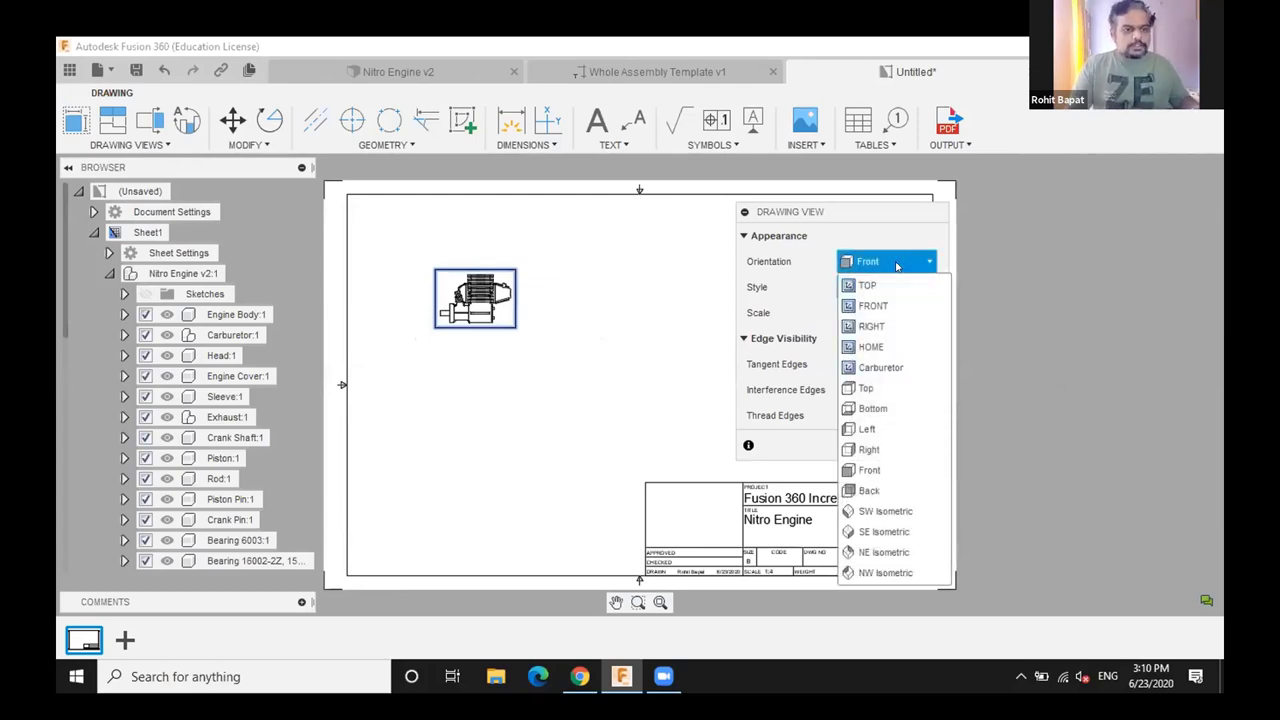
click(858, 303)
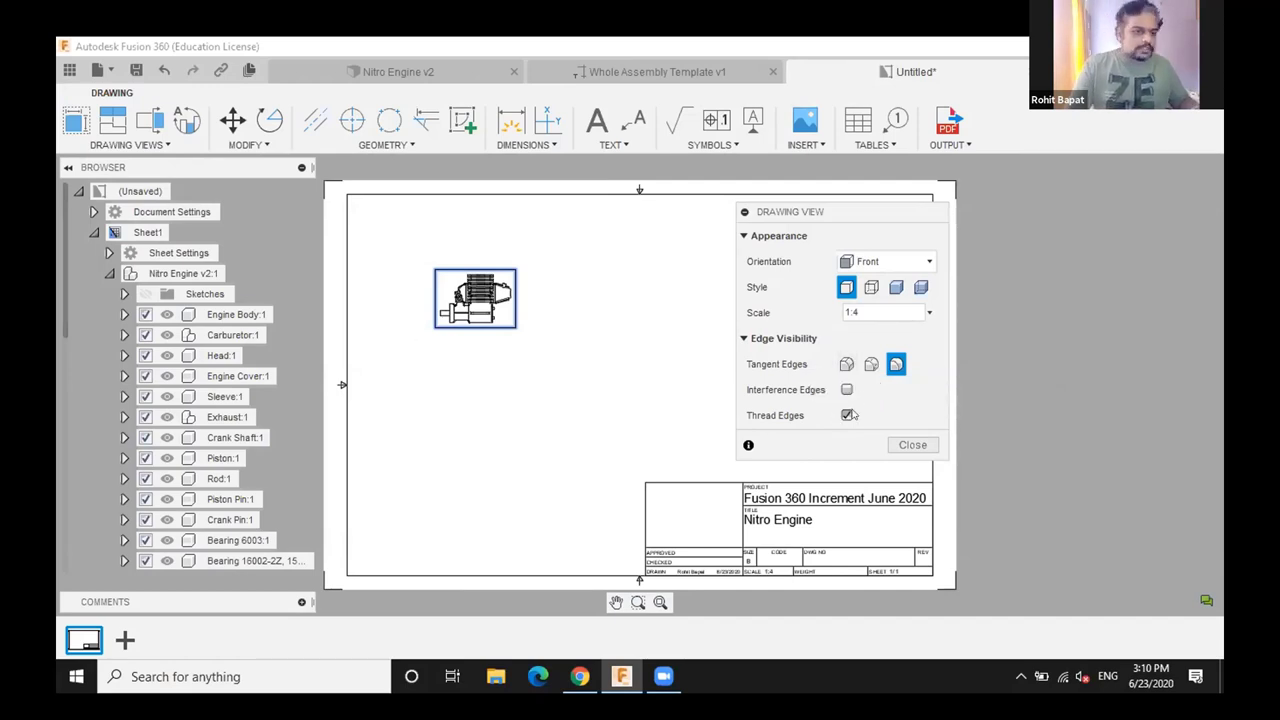
click(868, 307)
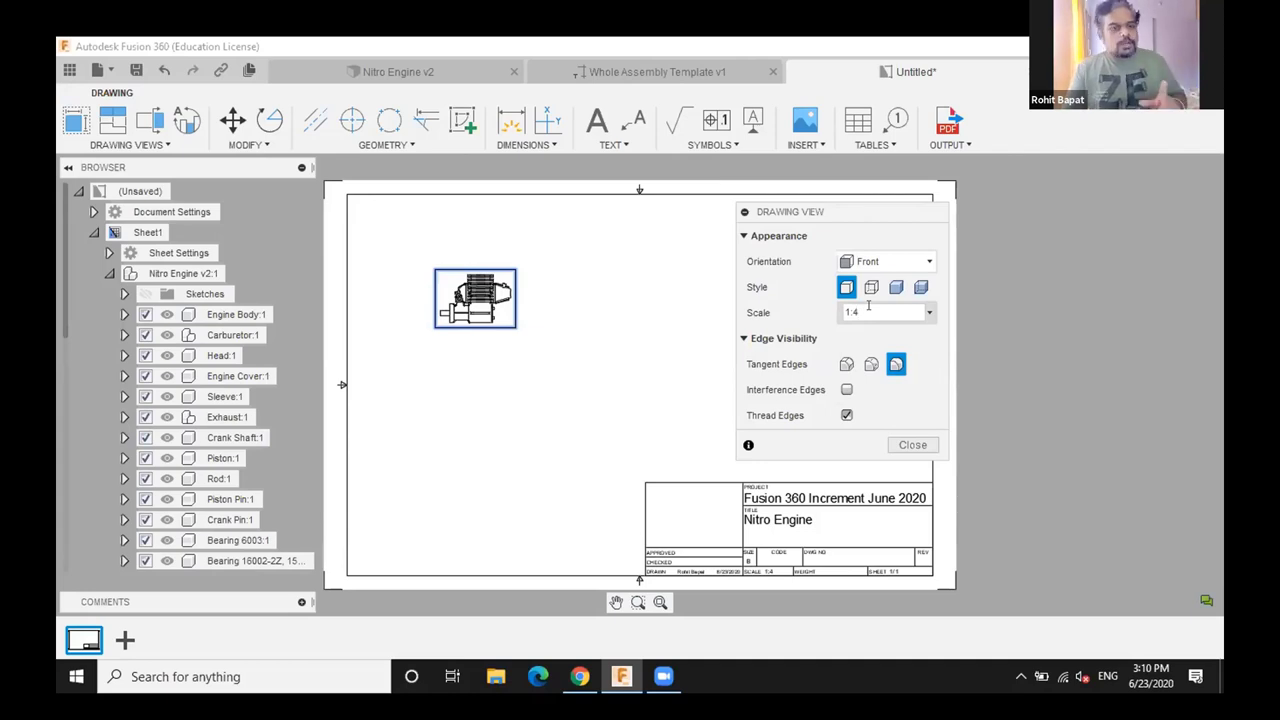
click(868, 312)
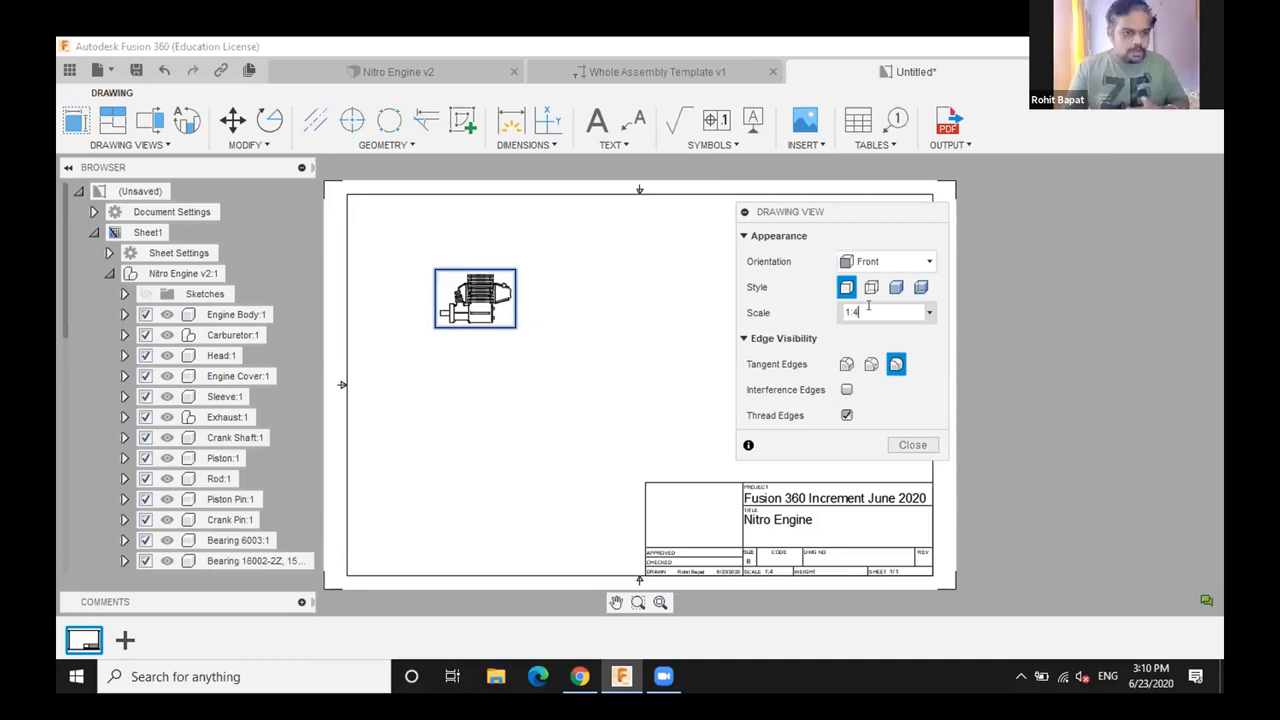
key(BackSpace)
key(BackSpace)
text(:)
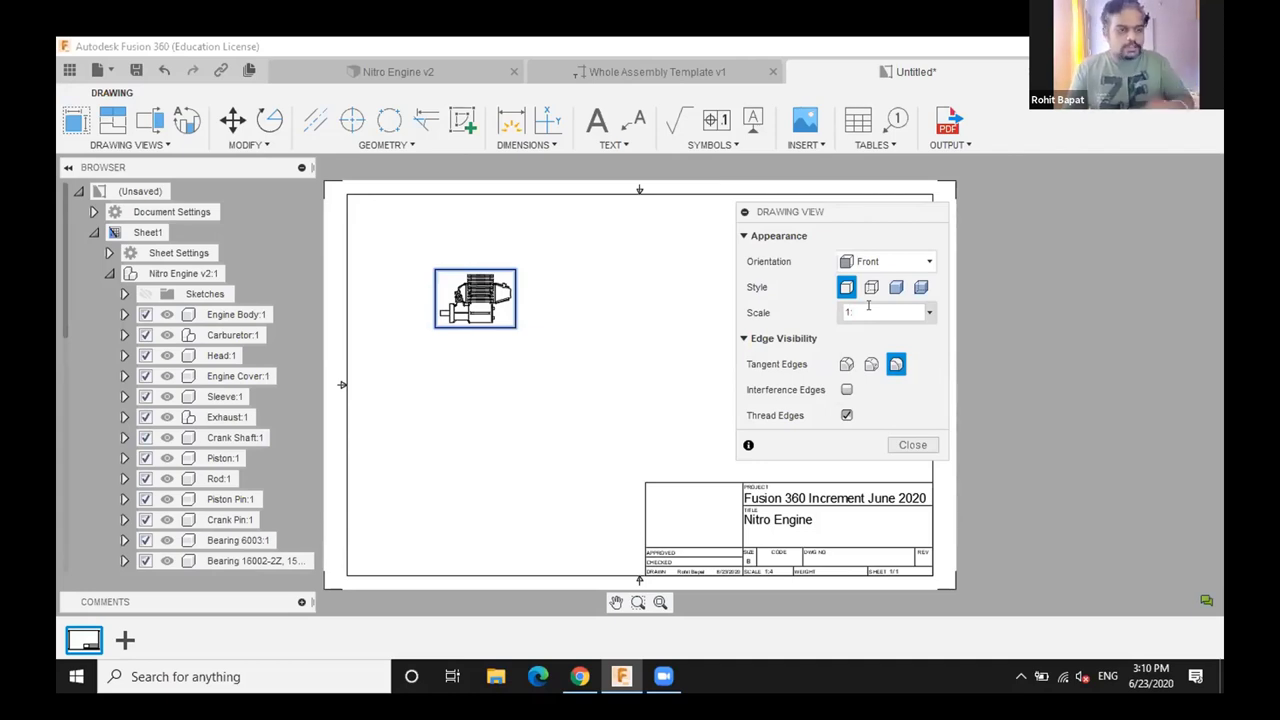
text(2)
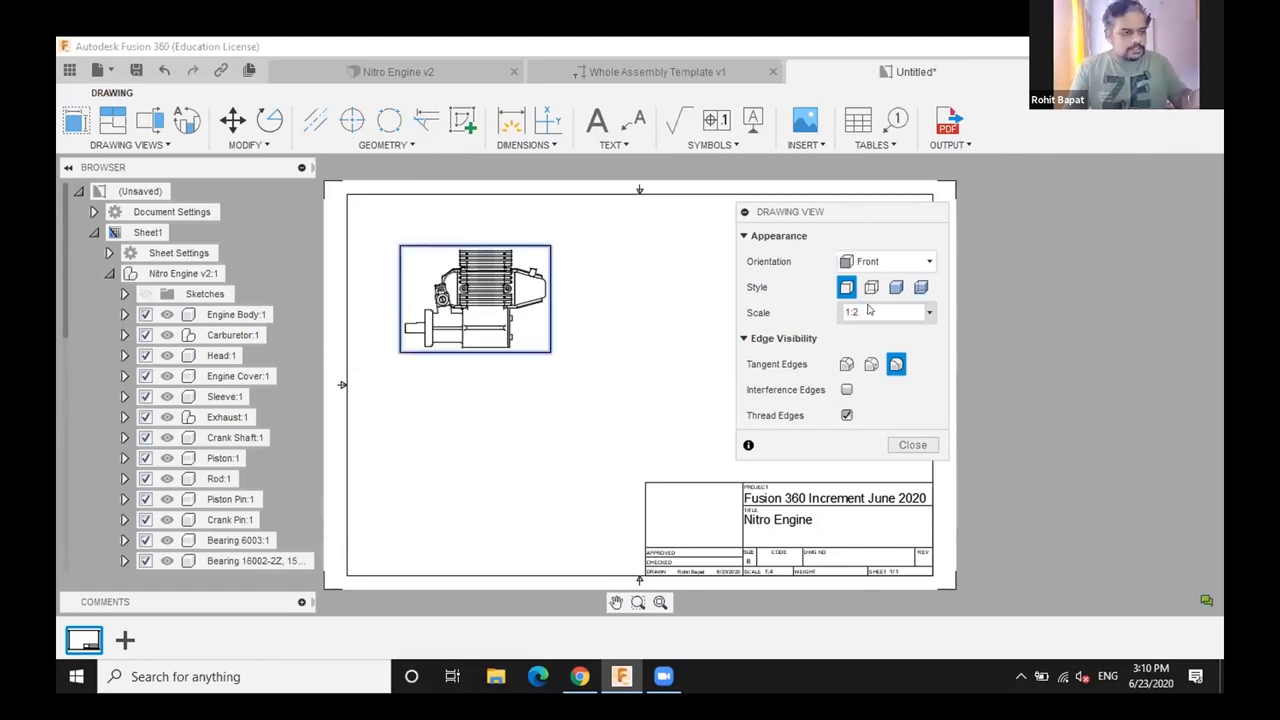
click(910, 444)
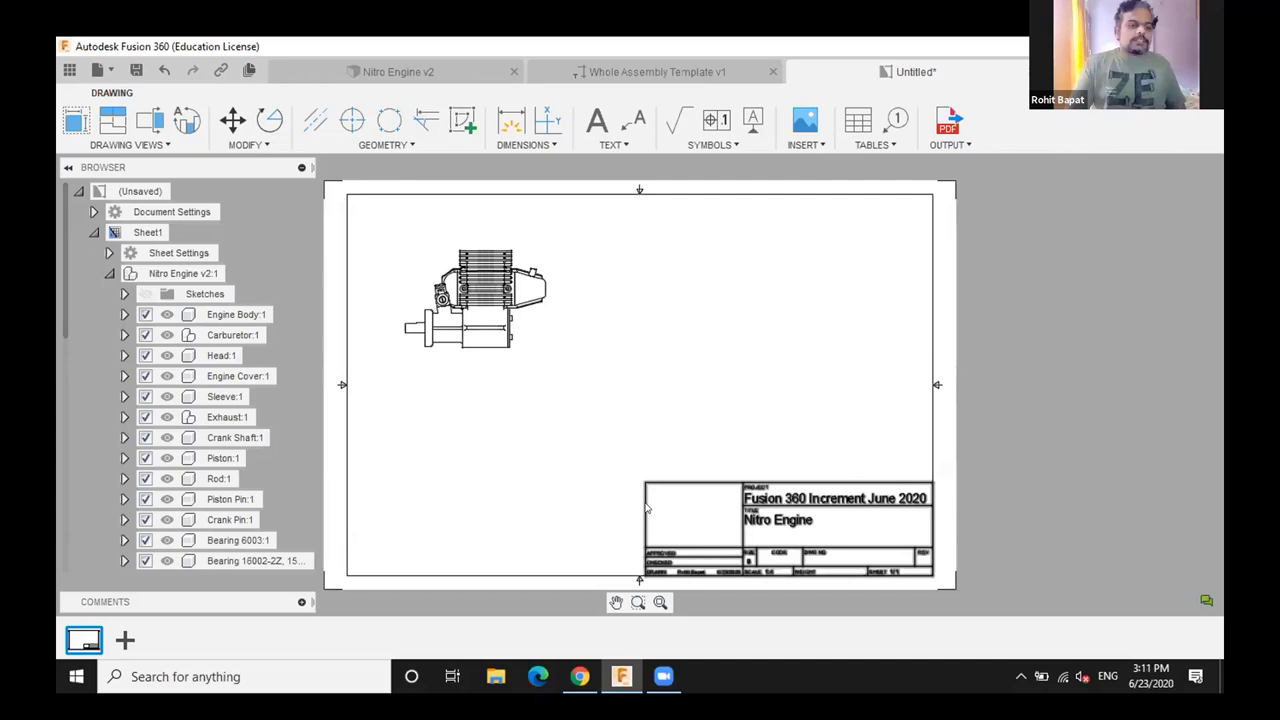
click(465, 294)
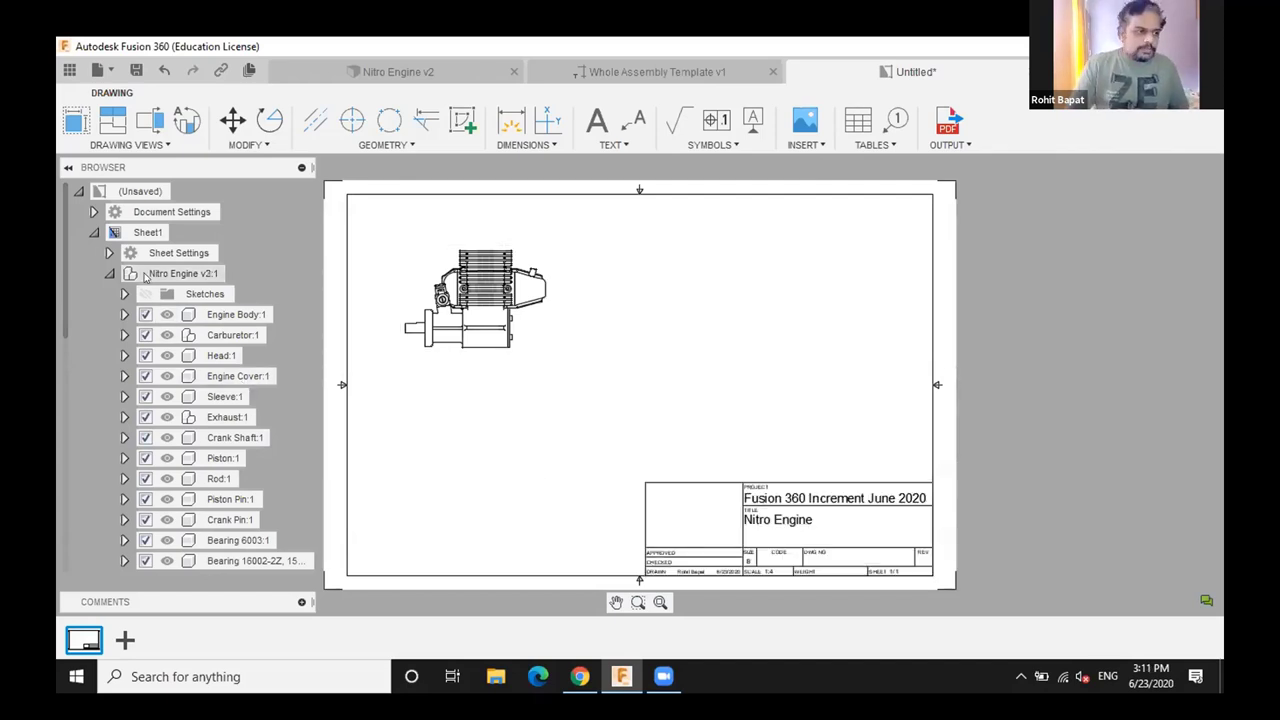
click(145, 438)
Collapse the Nitro Engine v3:1 node and briefly expand then collapse Document Settings
scroll(157, 342, down, 4)
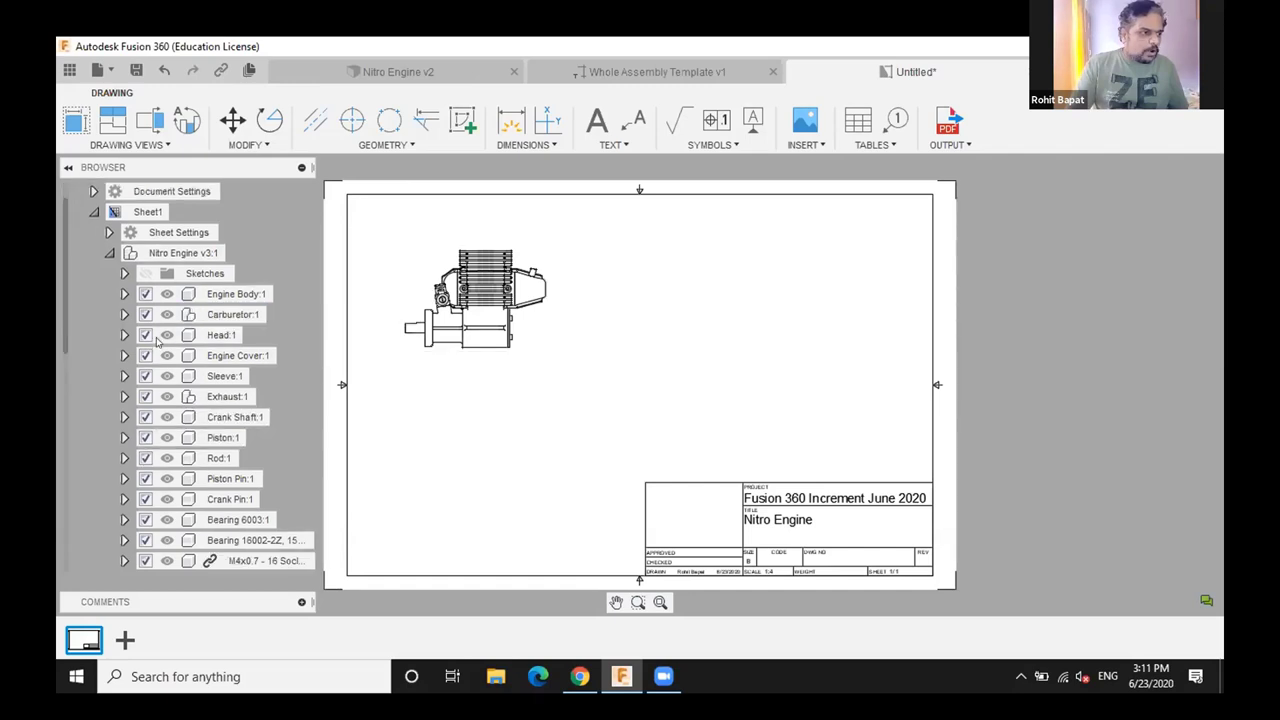
scroll(157, 342, down, 4)
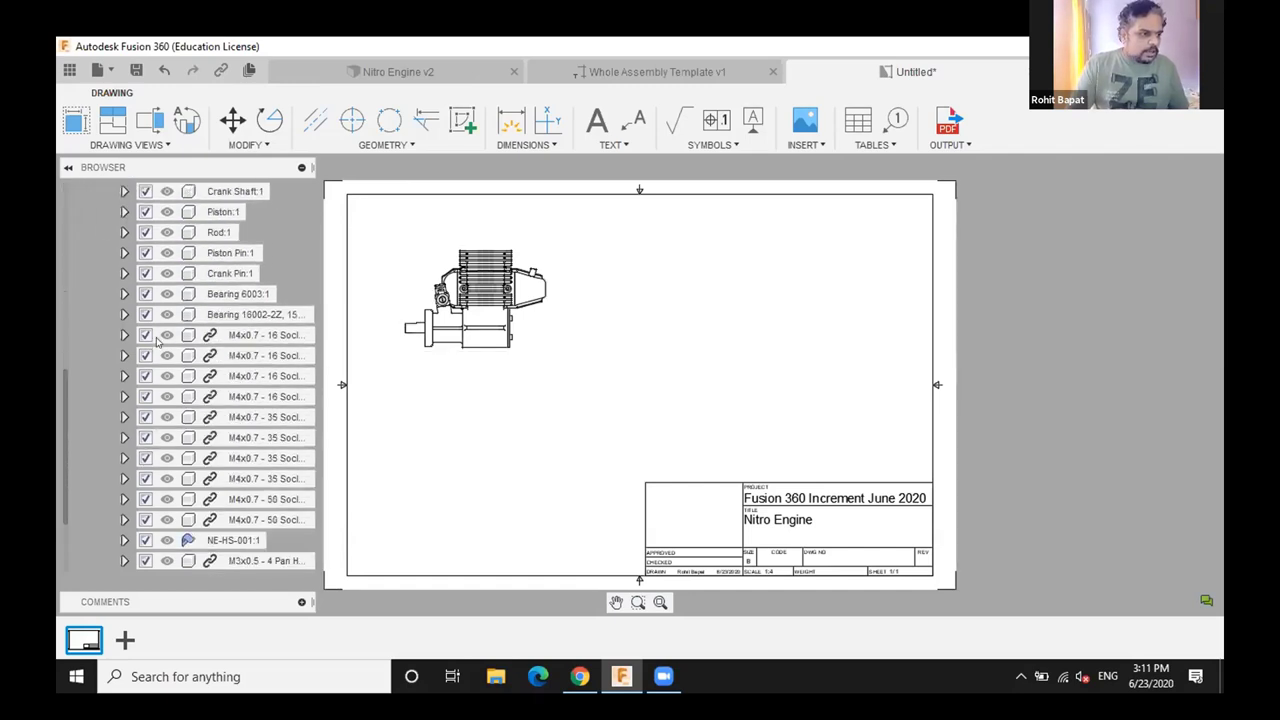
scroll(157, 342, up, 6)
scroll(157, 342, up, 2)
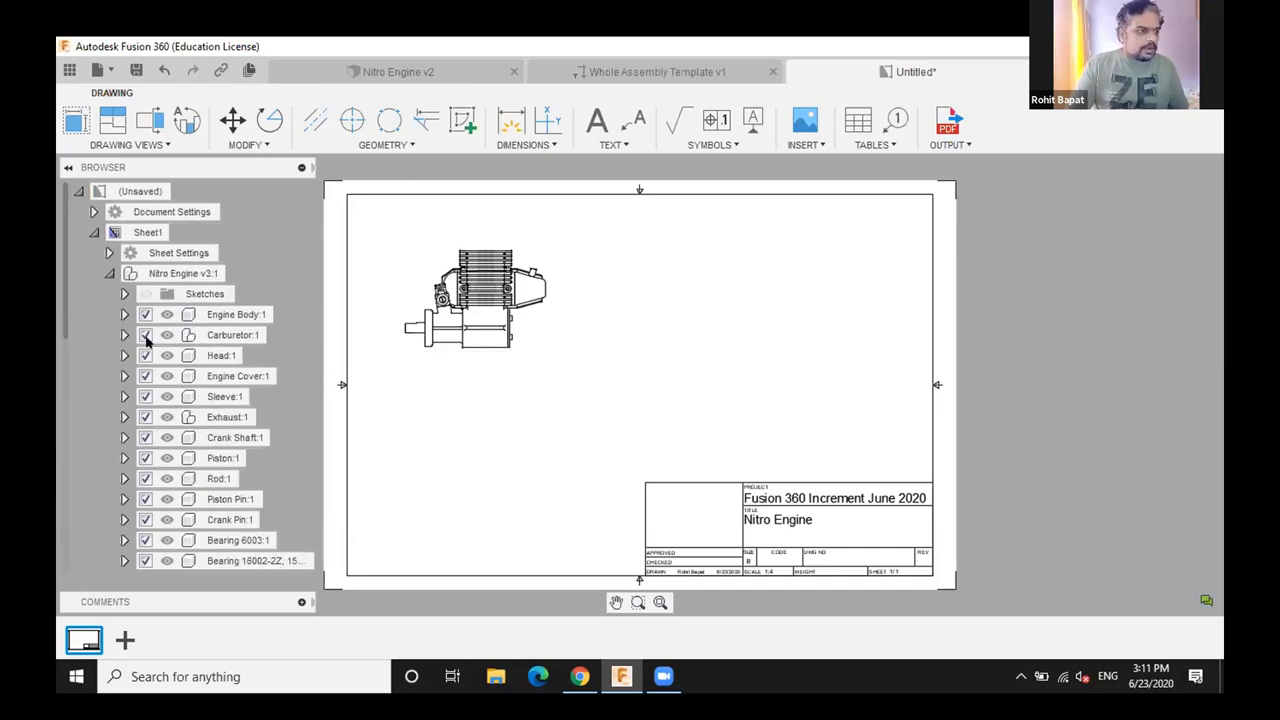
click(110, 273)
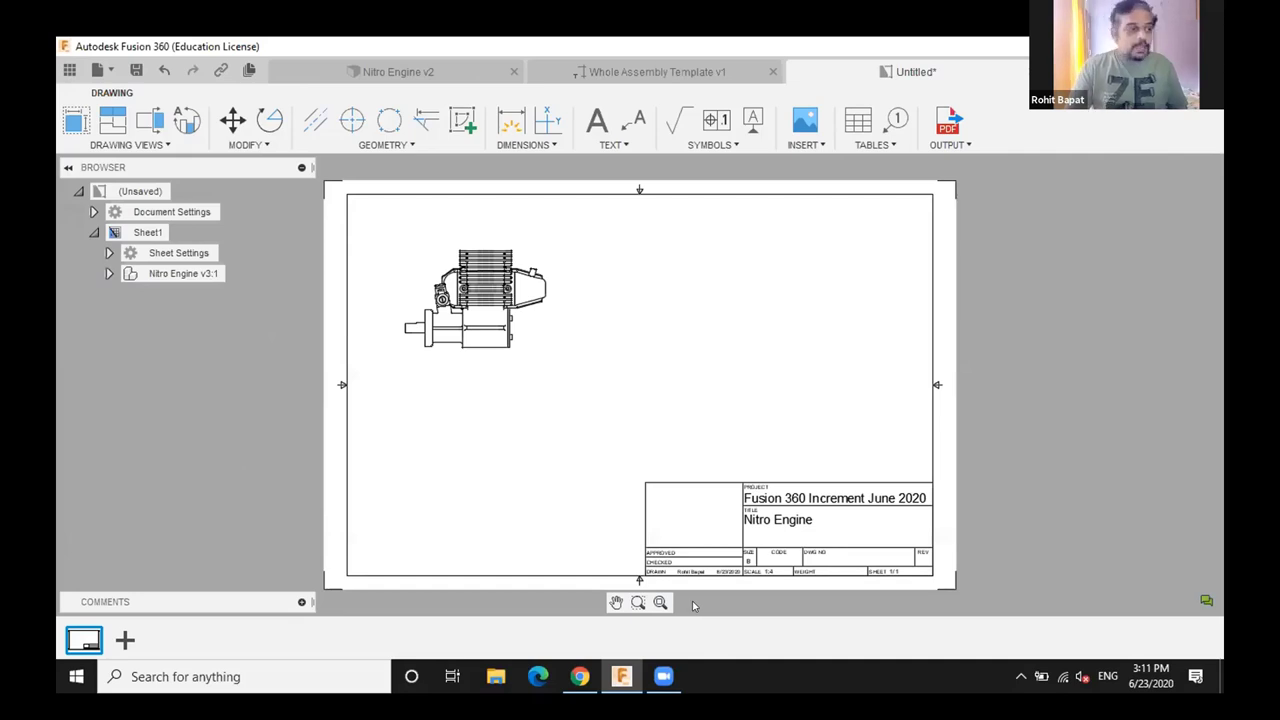
click(93, 212)
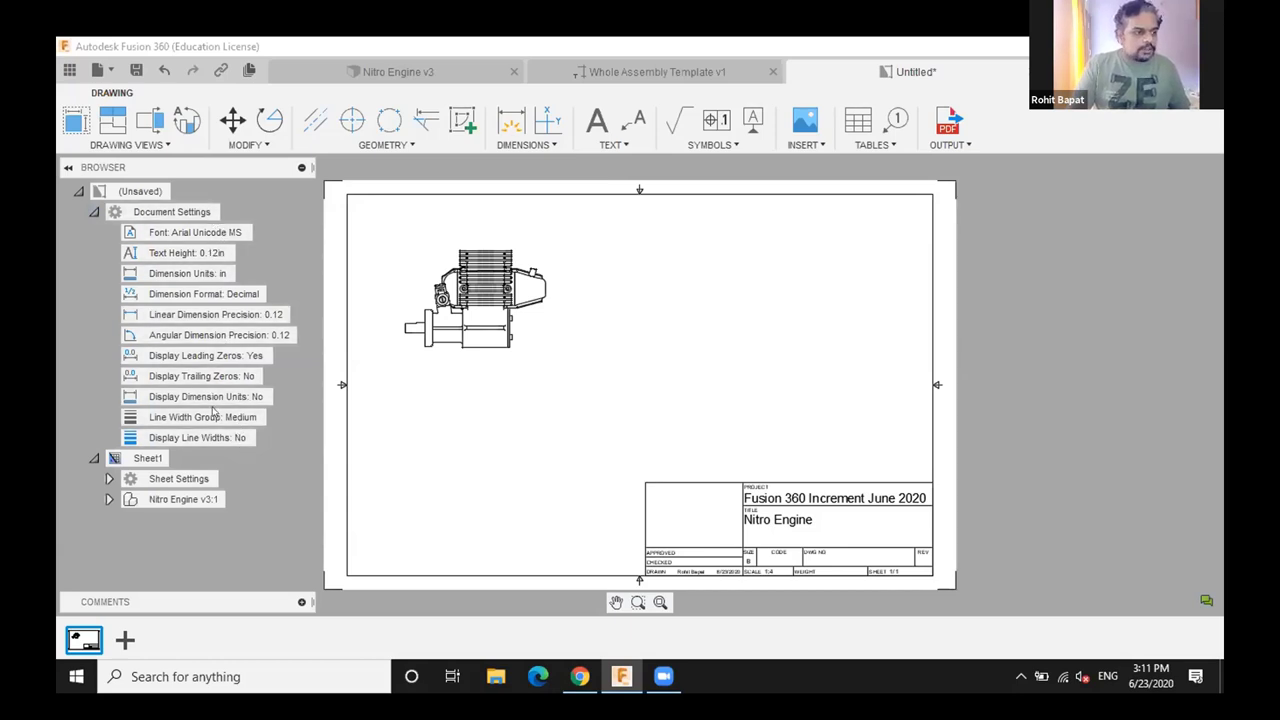
click(94, 212)
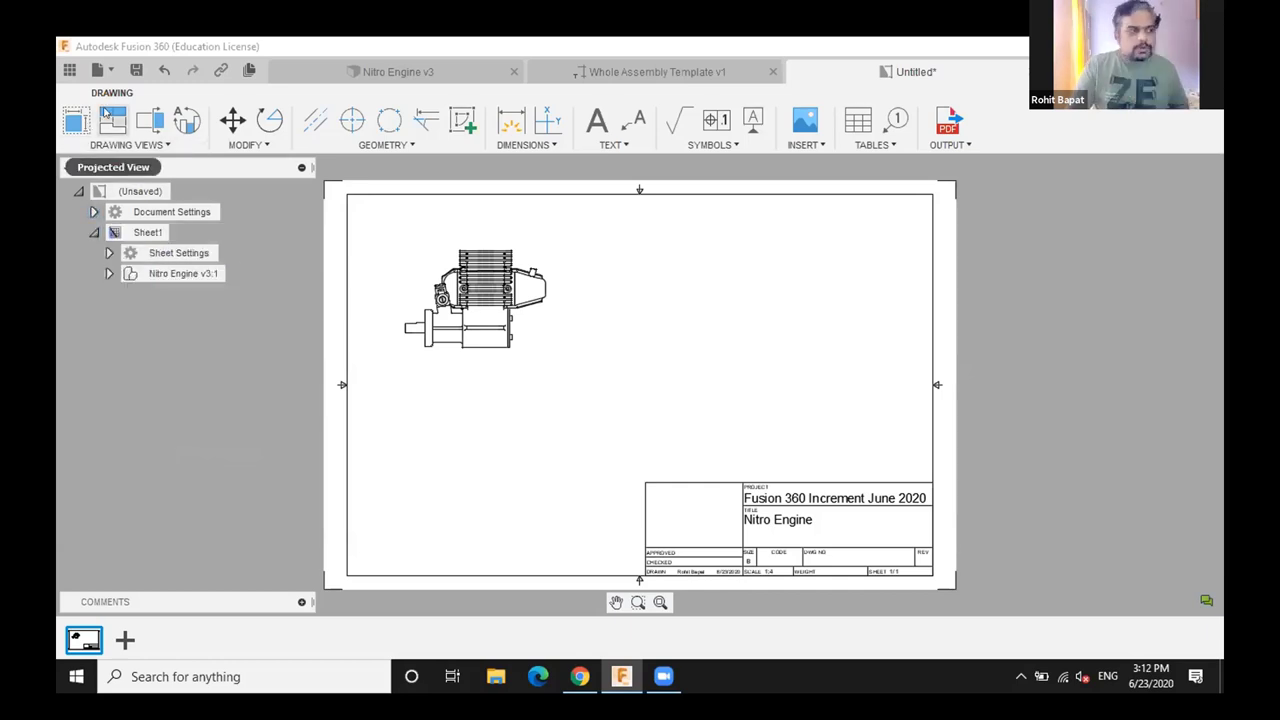
Project side, lower and isometric views from the front view
click(107, 114)
click(455, 340)
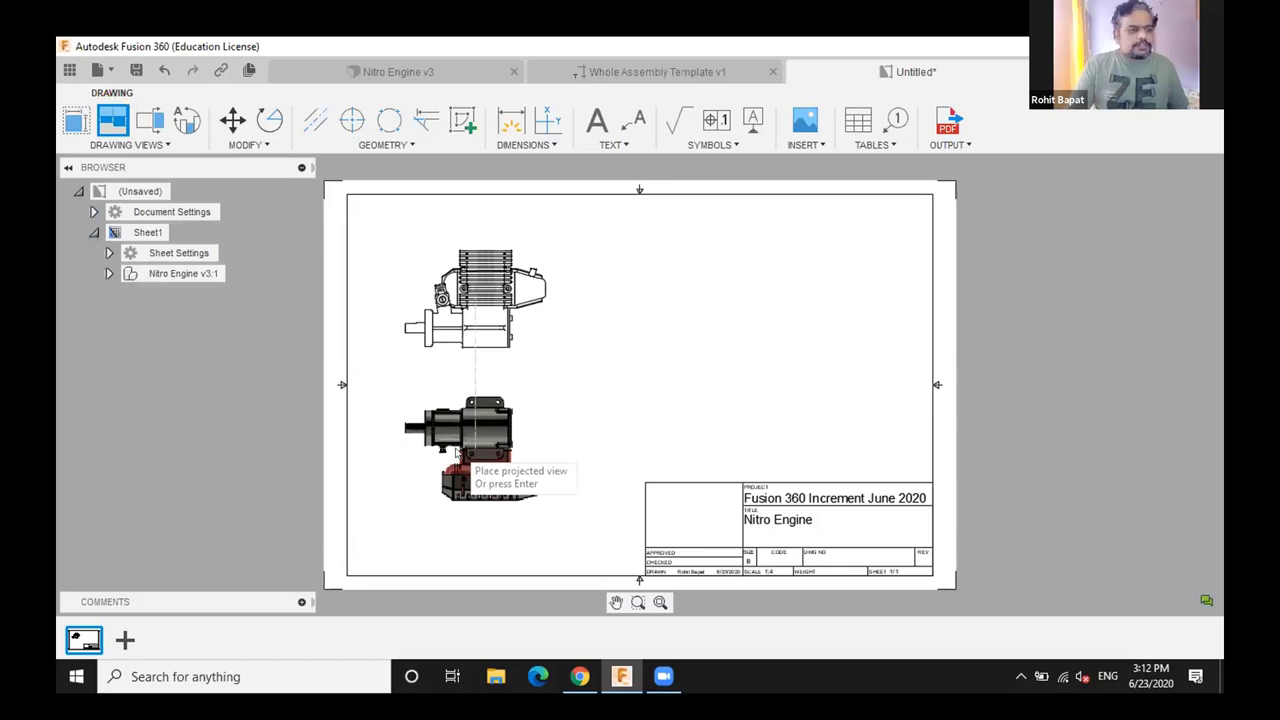
click(637, 278)
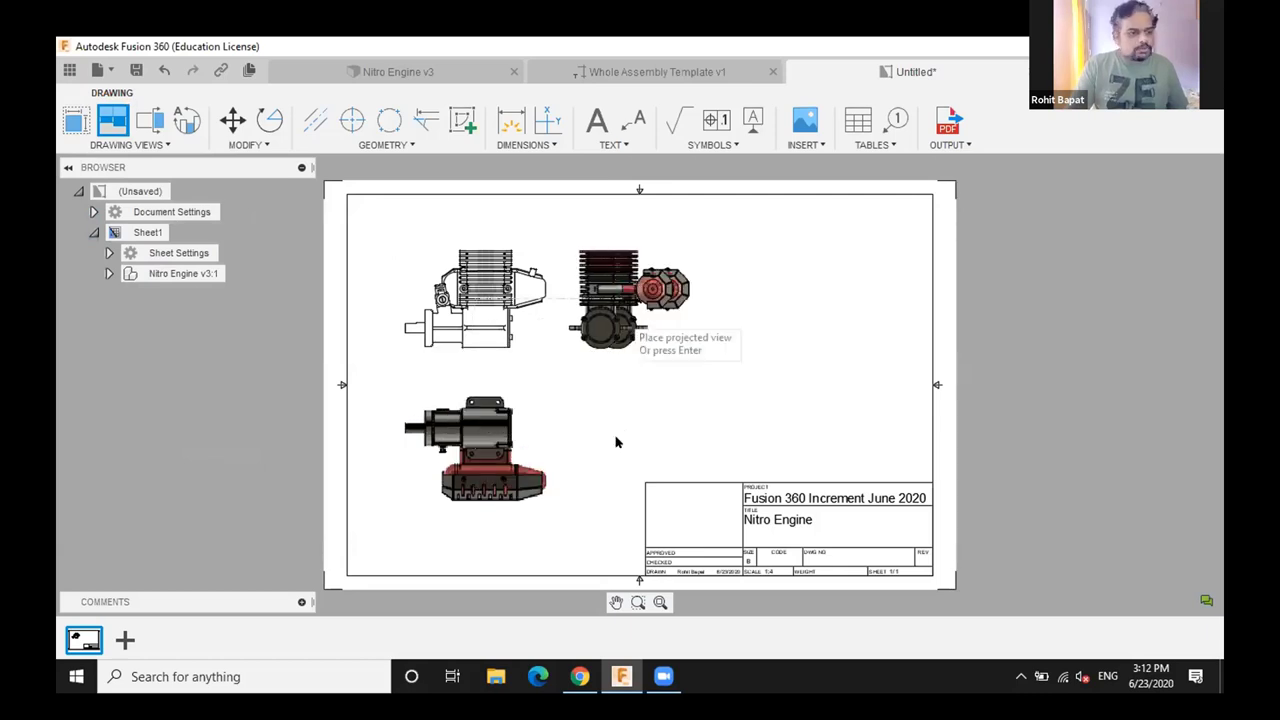
click(624, 444)
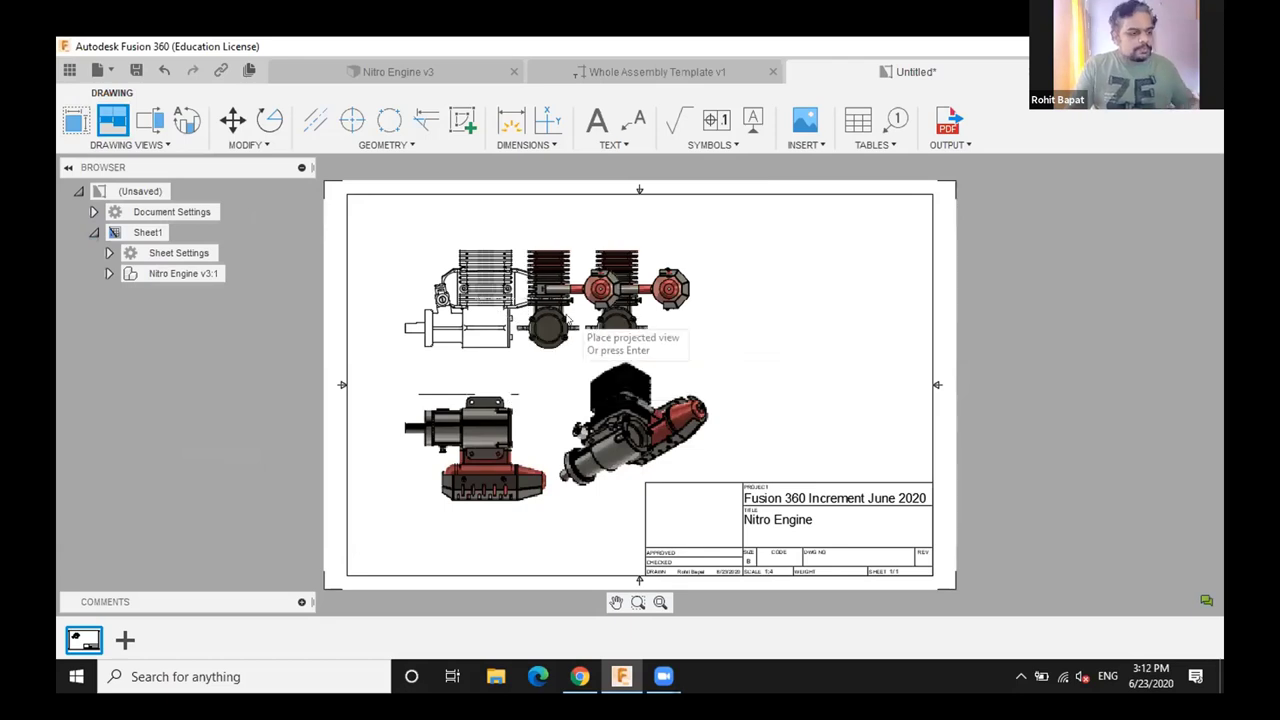
key(Return)
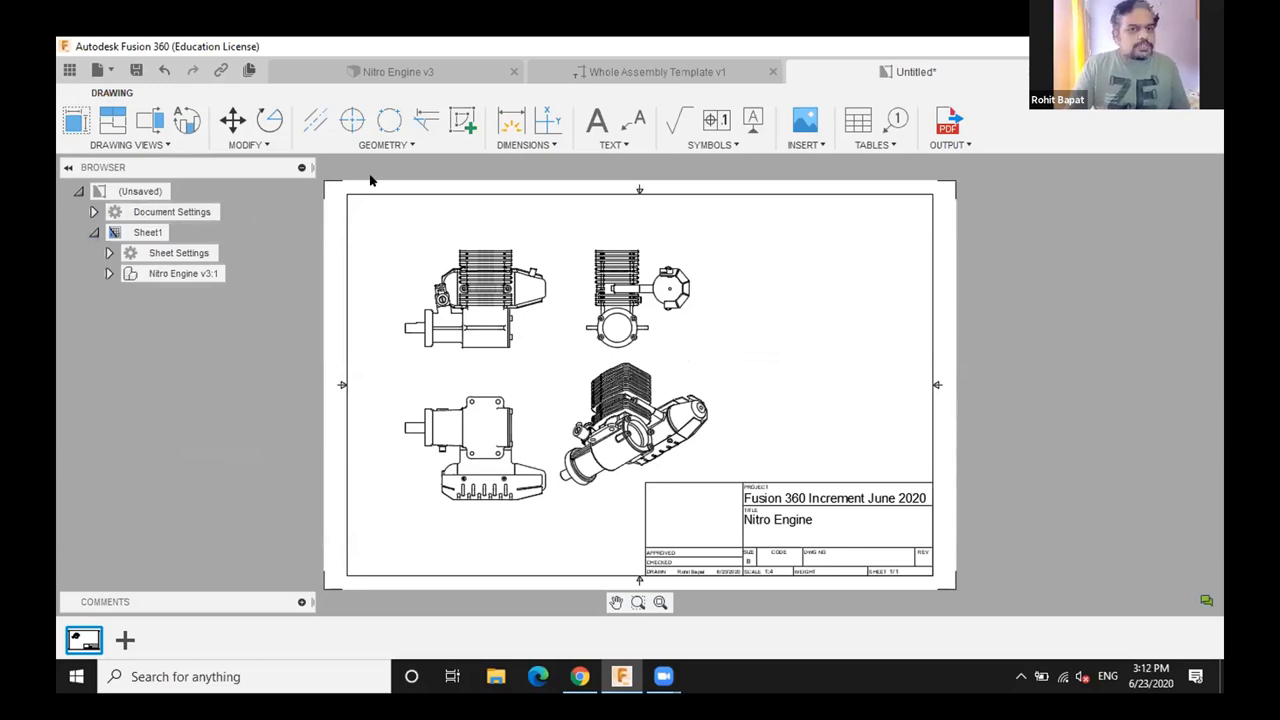
Expand Document Settings, open its edit dialog, and drag the dialog fully into view
click(92, 211)
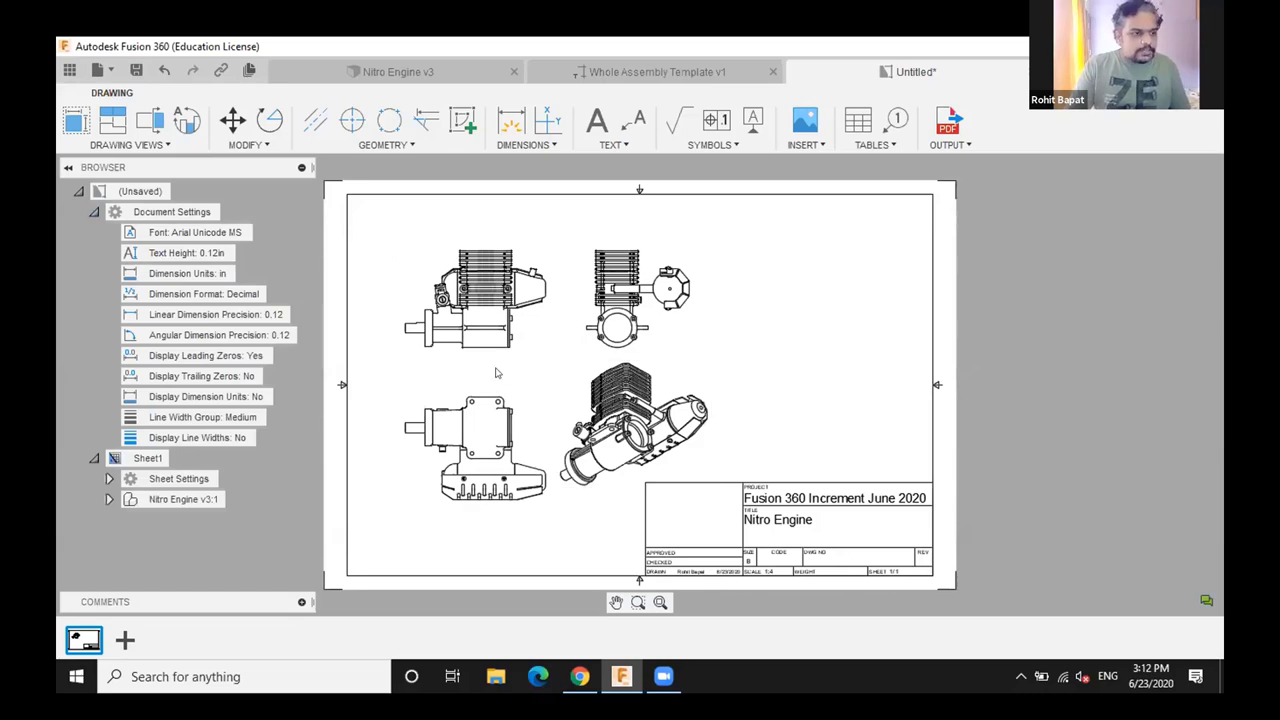
scroll(495, 373, up, 1)
scroll(565, 350, up, 1)
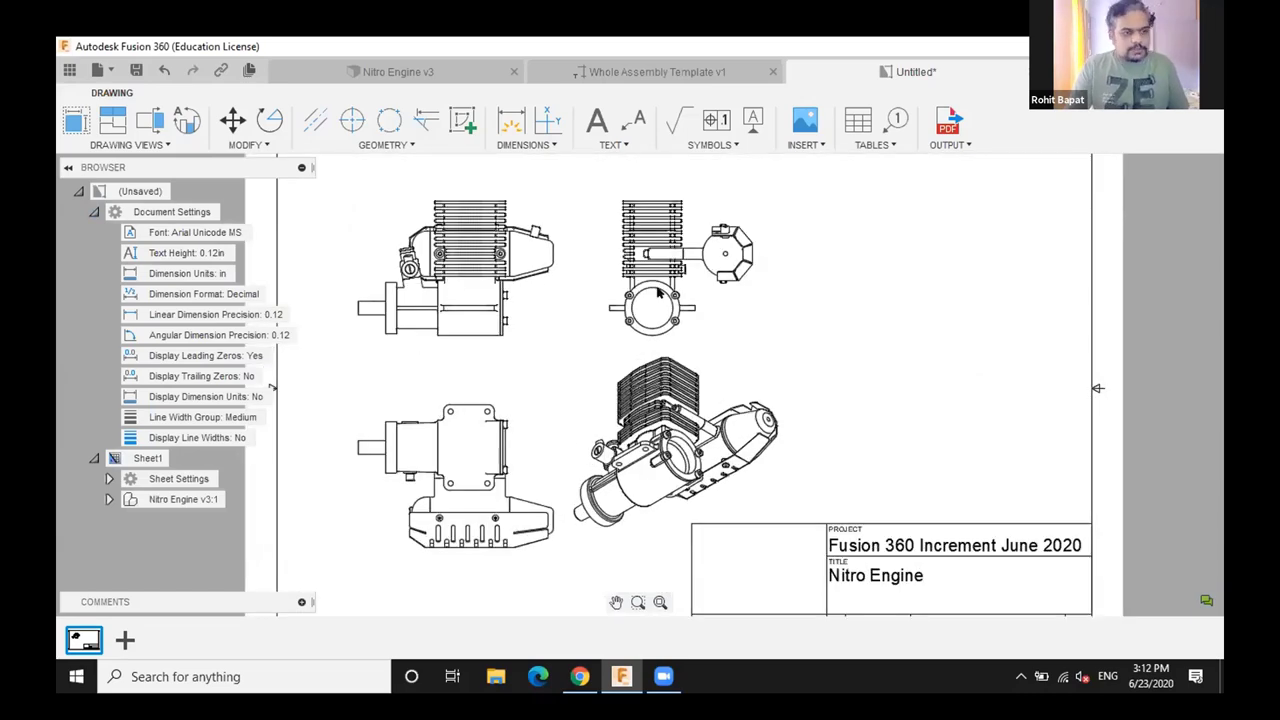
scroll(545, 360, up, 1)
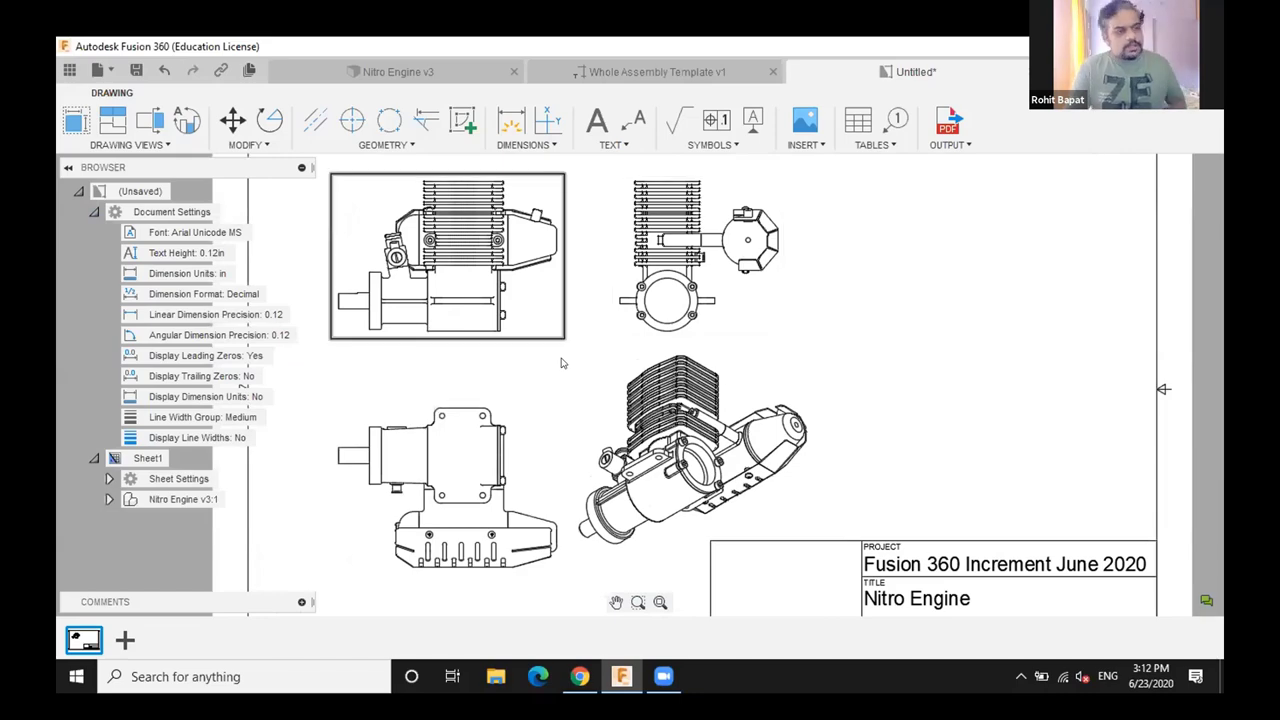
scroll(561, 363, down, 1)
scroll(561, 363, down, 1)
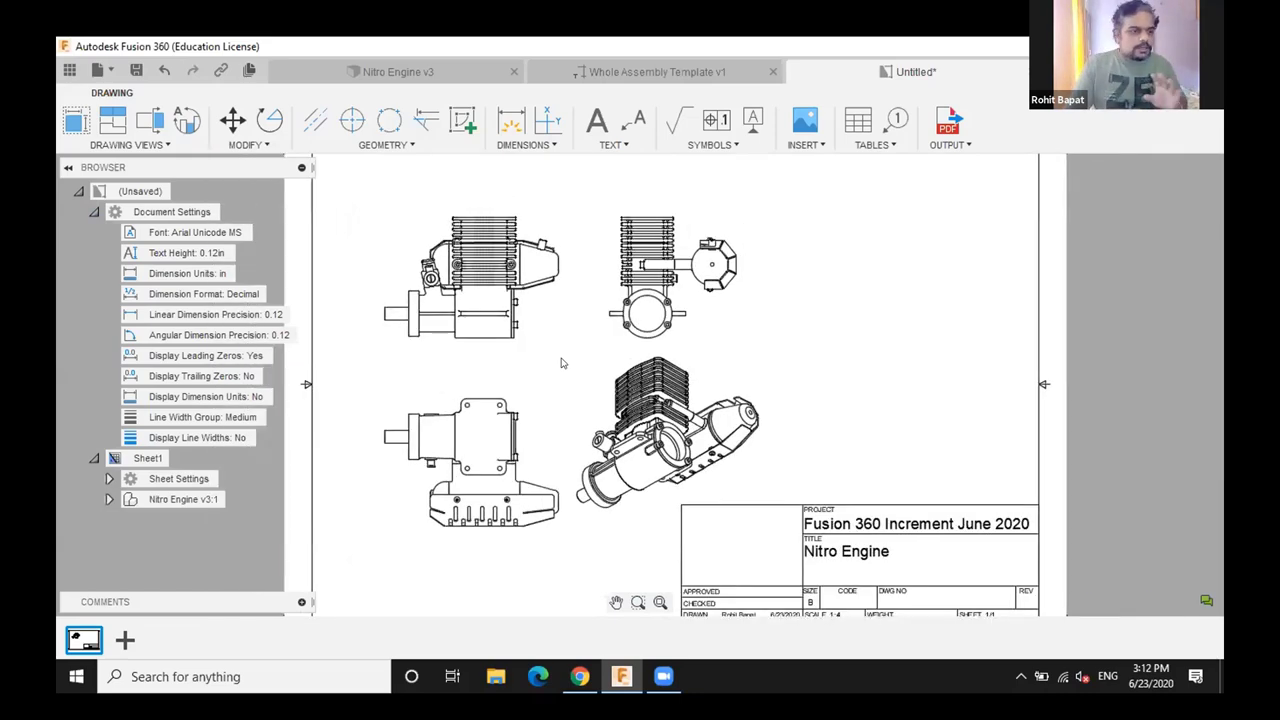
scroll(561, 363, down, 1)
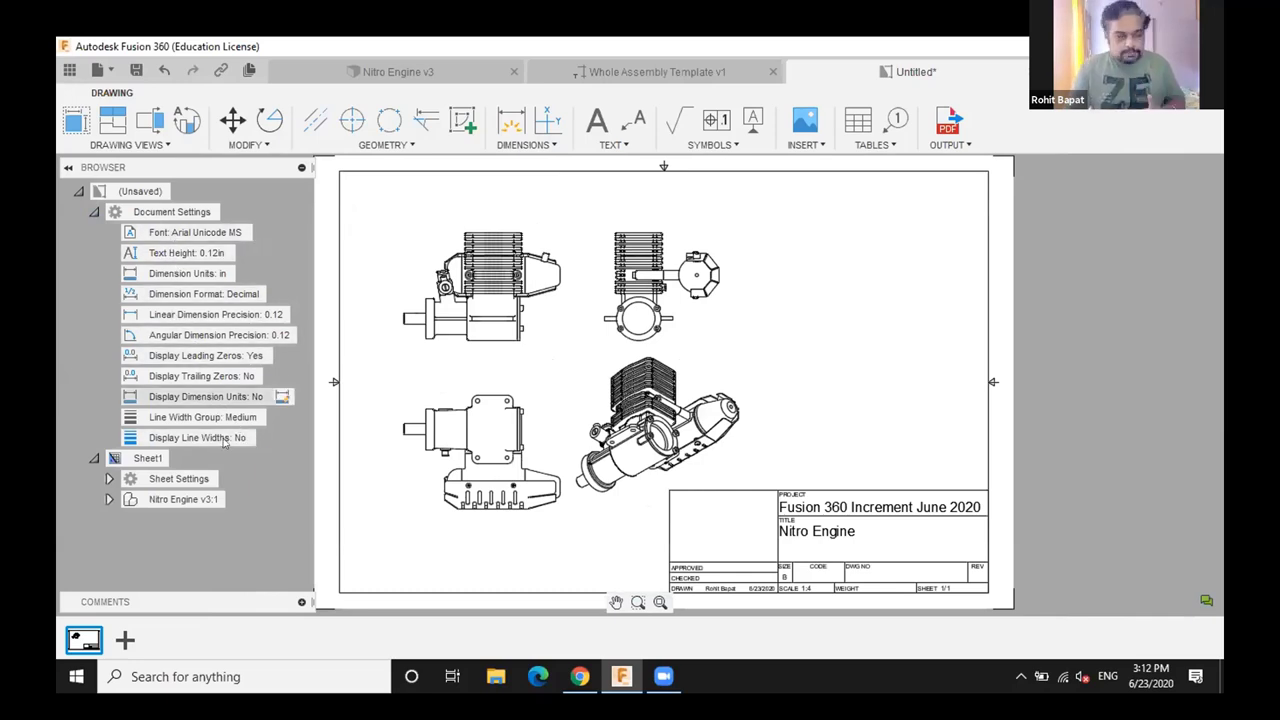
click(264, 440)
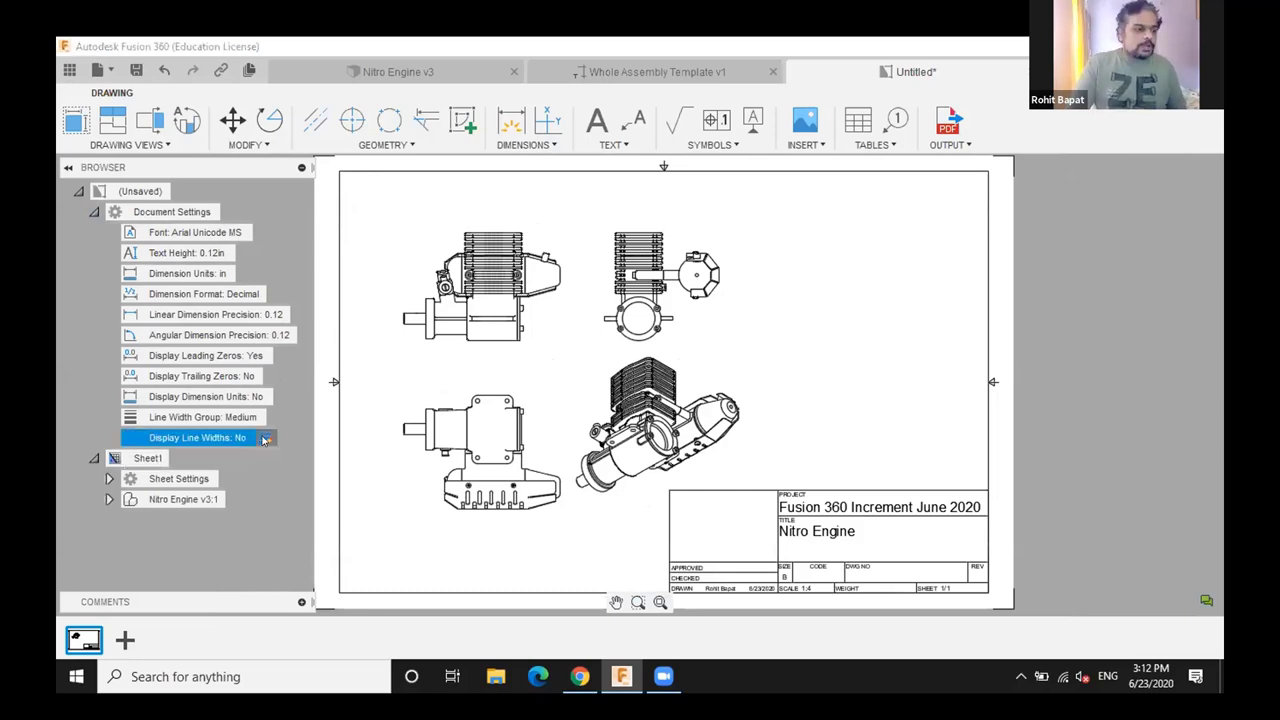
mouse_move(1057, 167)
mouse_down()
mouse_move(925, 540)
mouse_move(867, 528)
mouse_move(930, 546)
mouse_up()
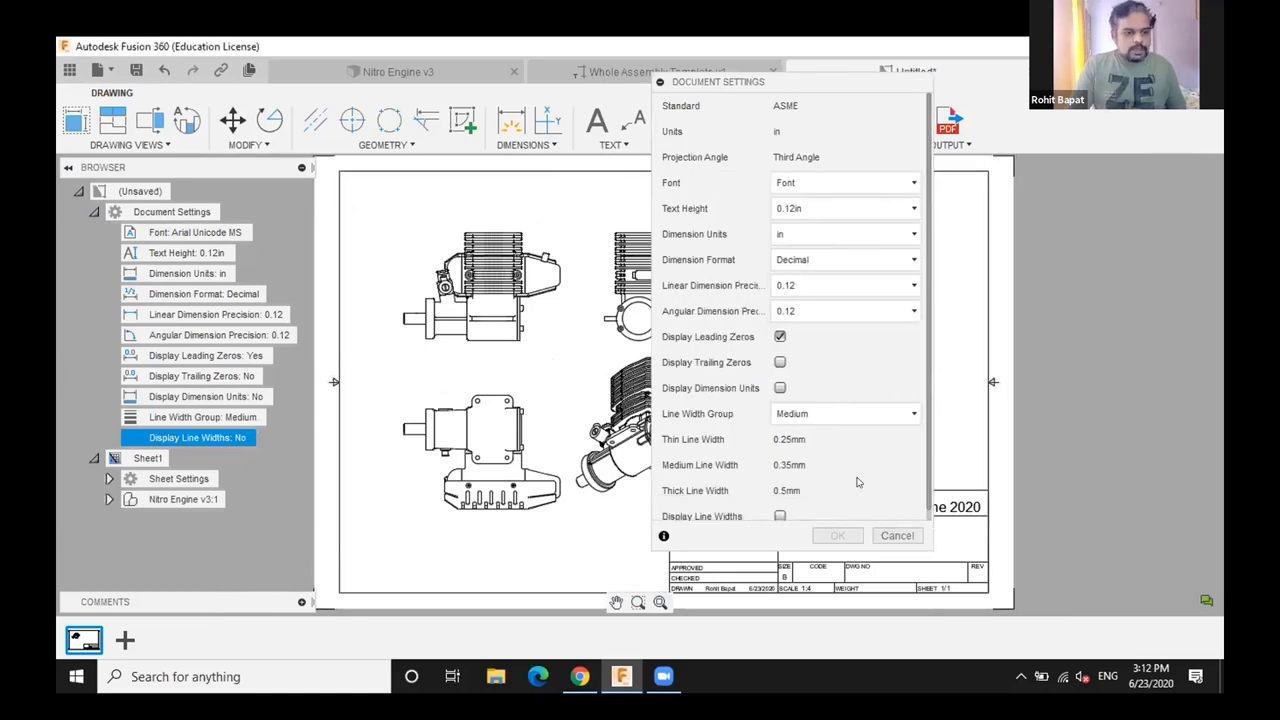
Review the line width group choices, then switch from Medium to Thin
scroll(857, 482, down, 1)
click(858, 406)
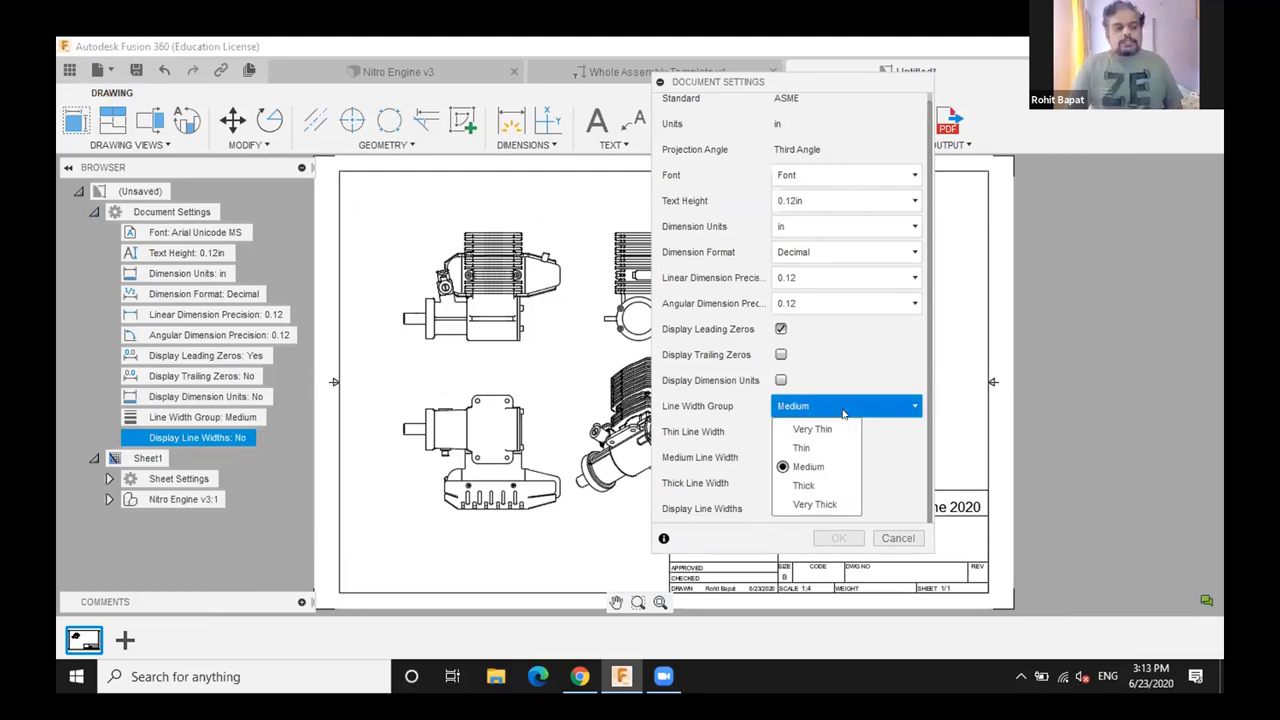
click(897, 456)
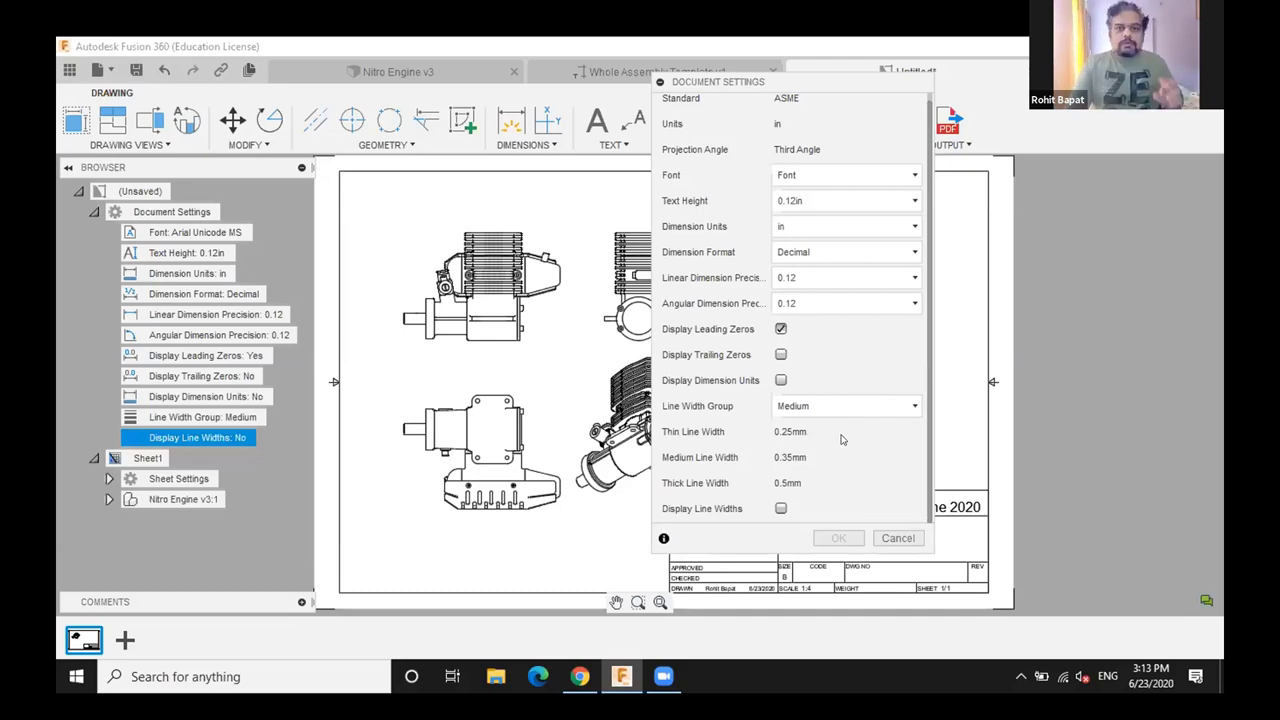
click(857, 408)
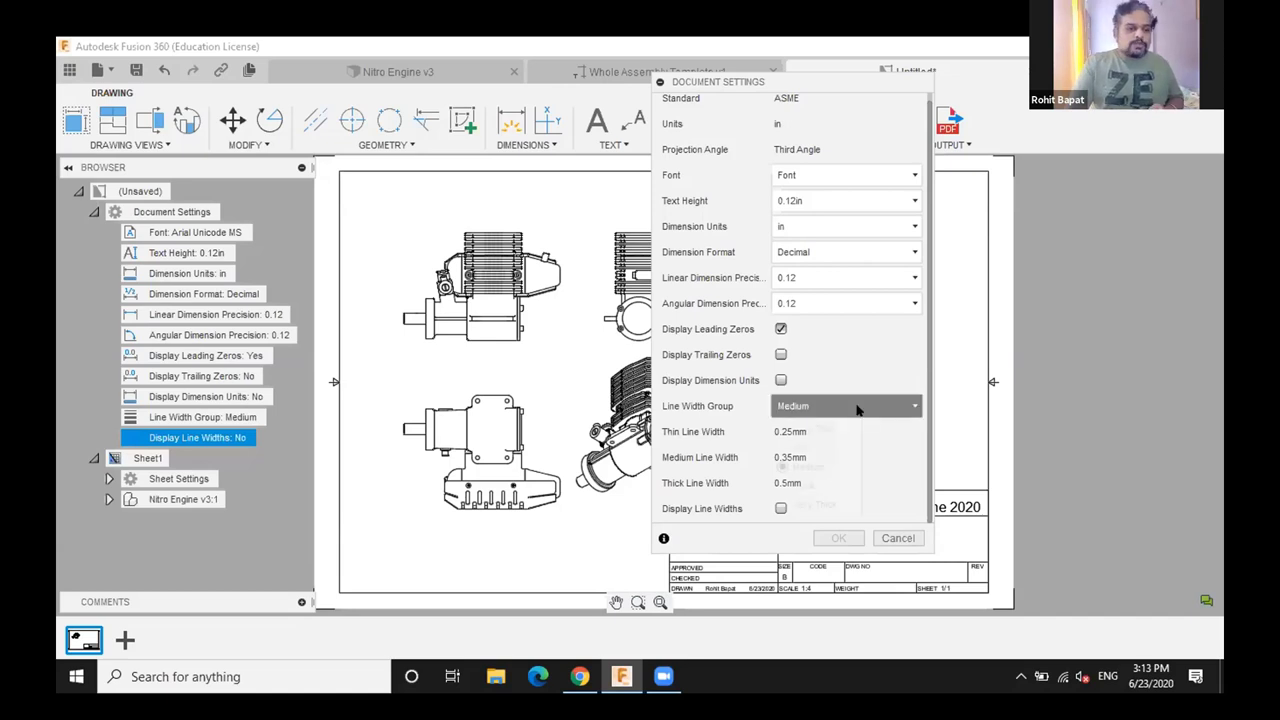
click(826, 446)
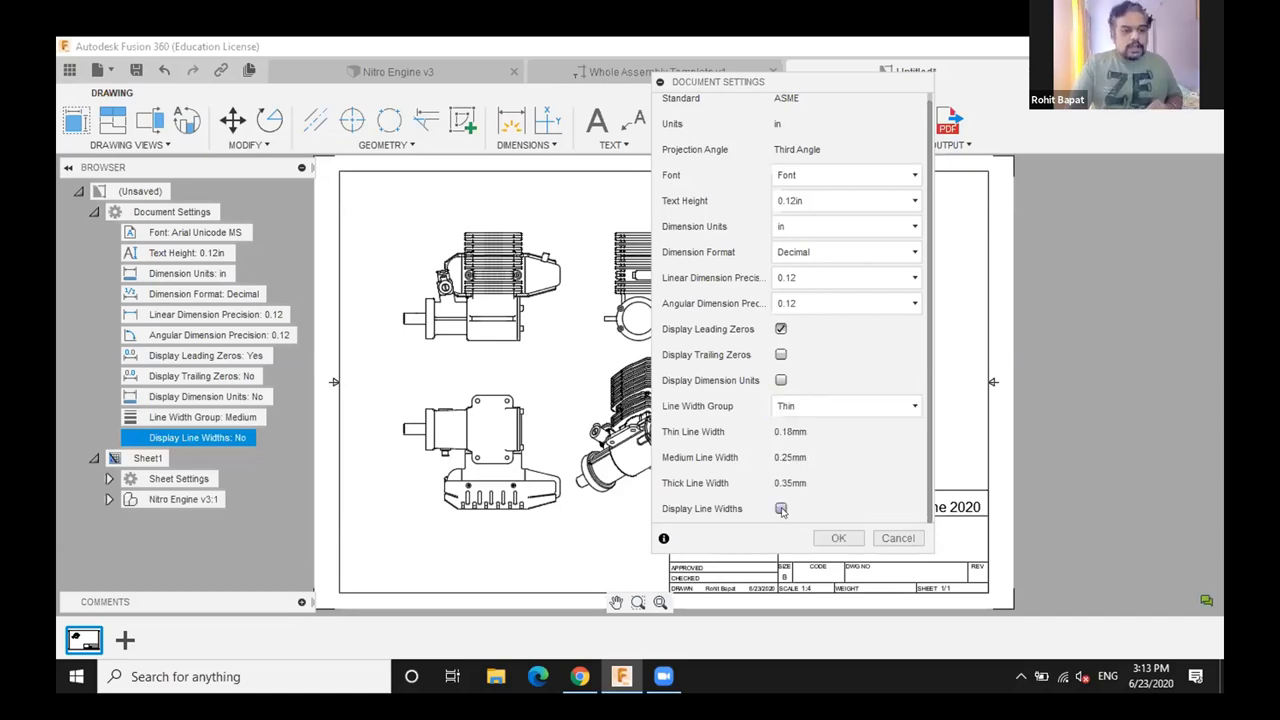
Turn on Display Line Widths with the Thin group kept, and apply the settings
click(843, 405)
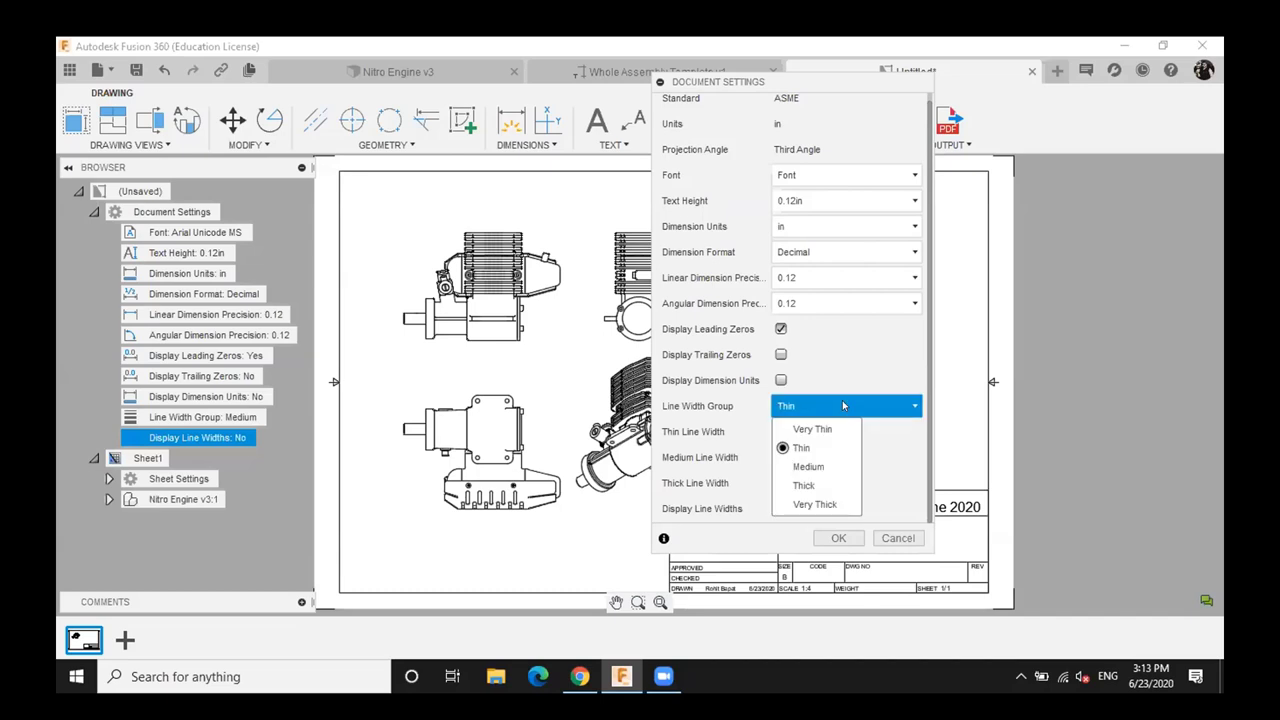
click(843, 405)
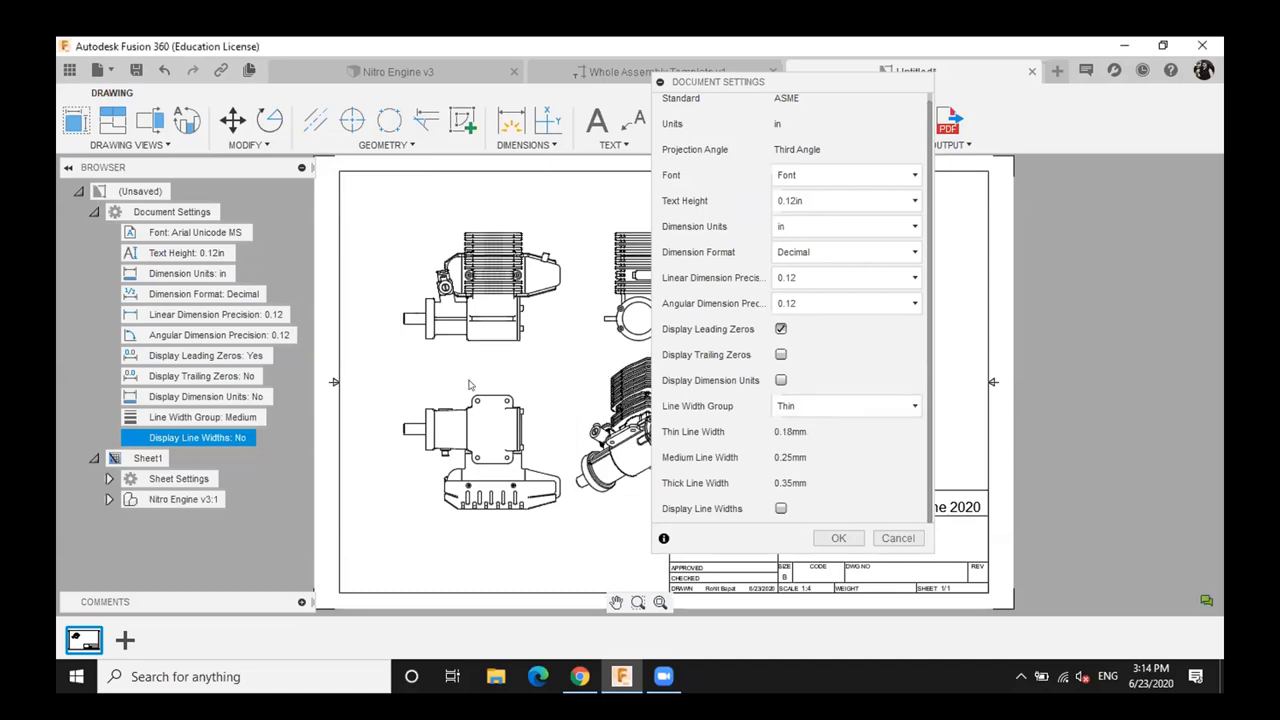
click(781, 509)
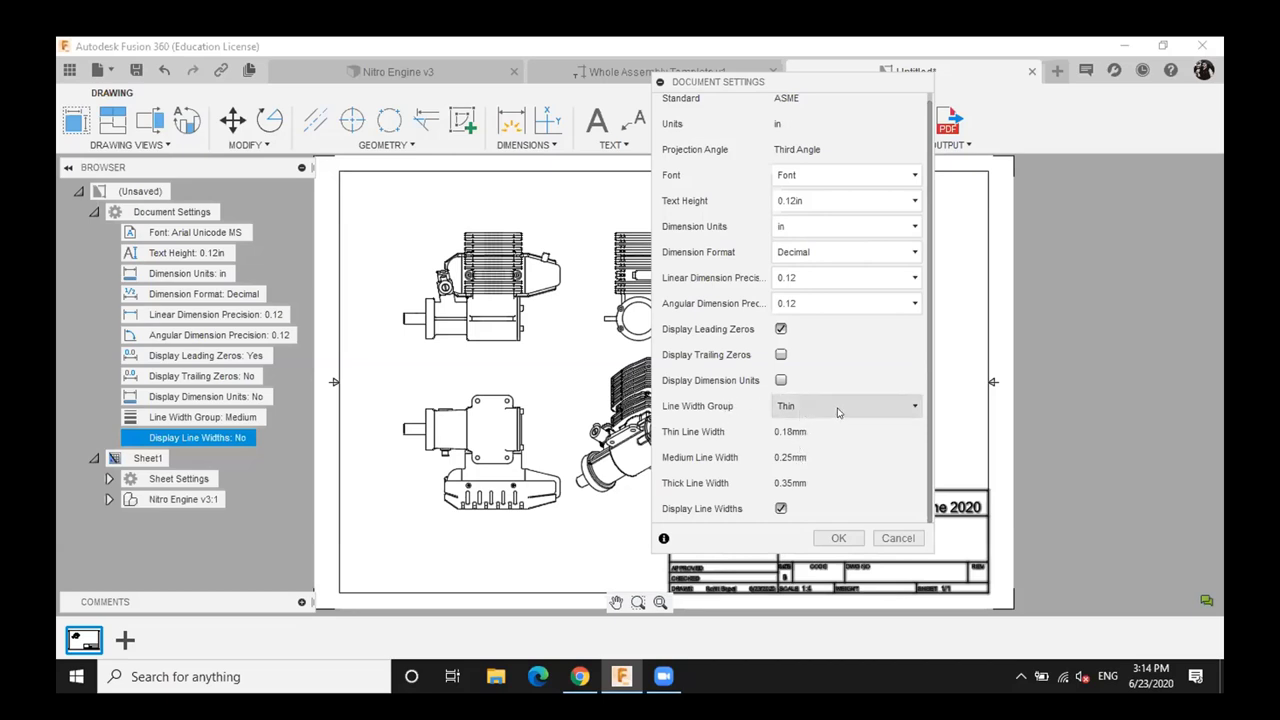
click(838, 409)
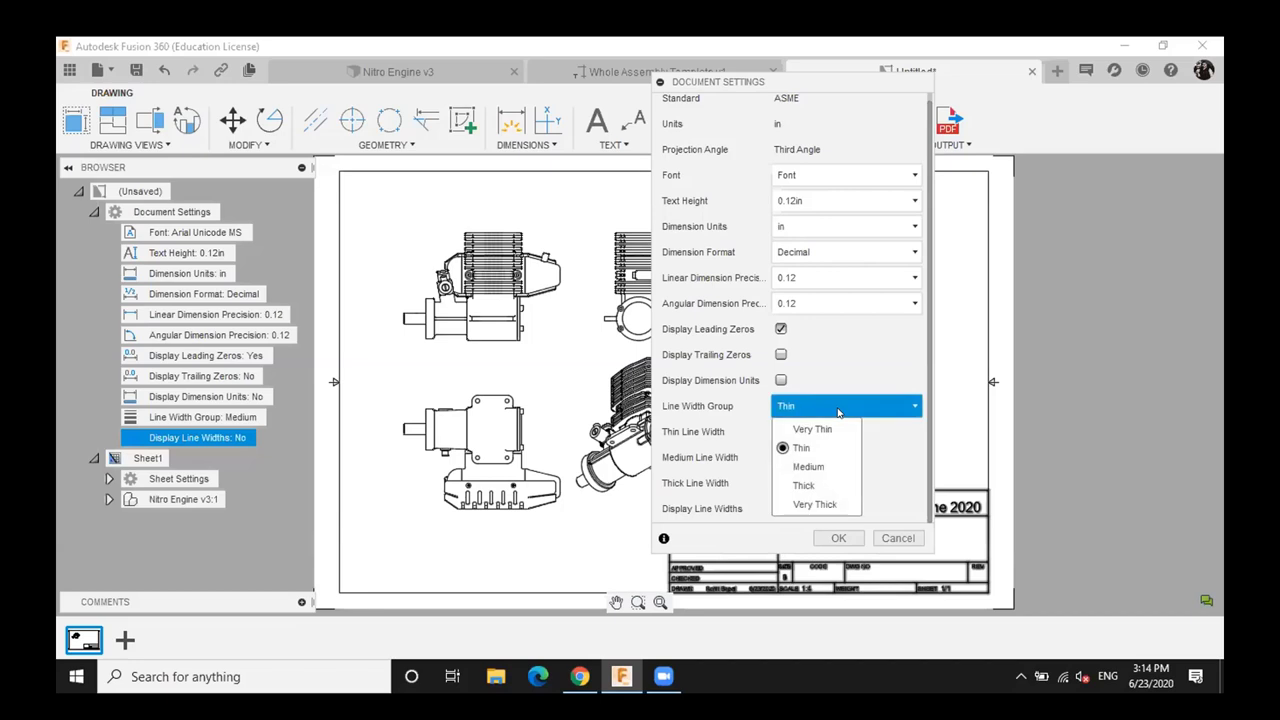
click(839, 409)
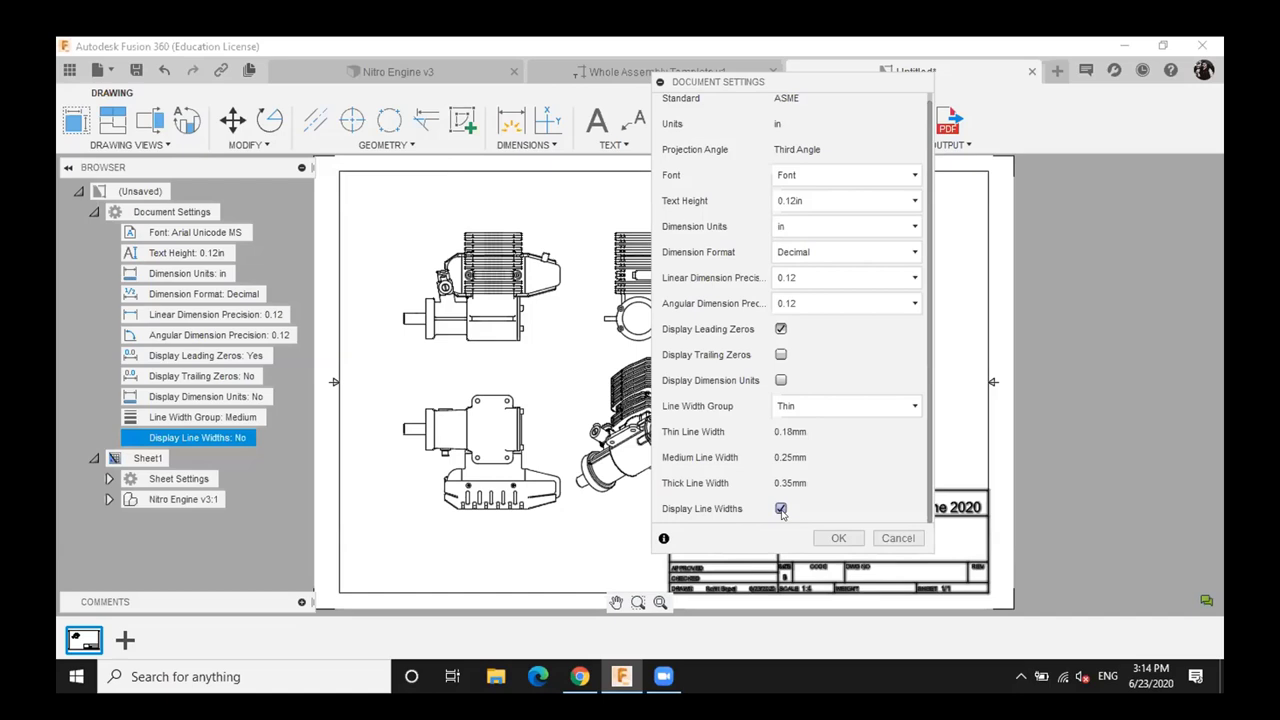
click(838, 538)
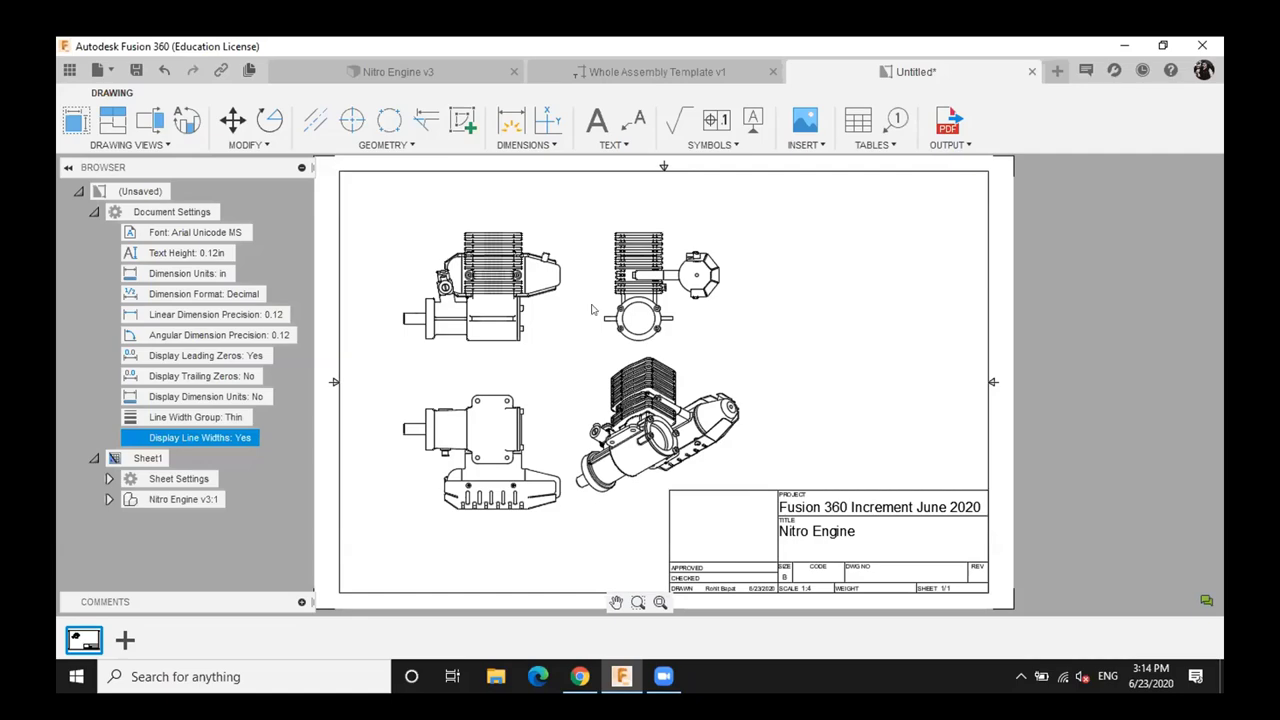
Zoom and pan the sheet to inspect line weights, then reopen Document Settings
scroll(591, 311, up, 2)
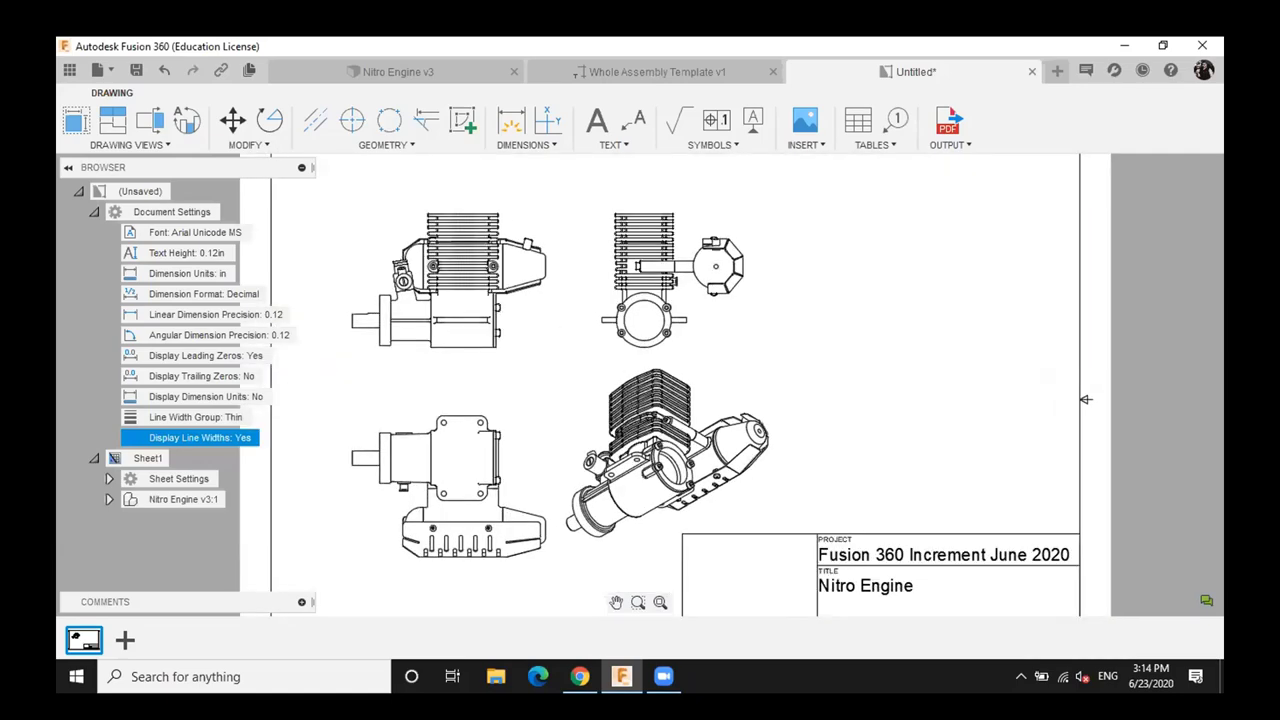
scroll(600, 385, up, 1)
mouse_move(594, 384)
middle_down()
mouse_move(571, 337)
mouse_move(591, 366)
mouse_move(542, 418)
middle_up()
scroll(565, 350, down, 3)
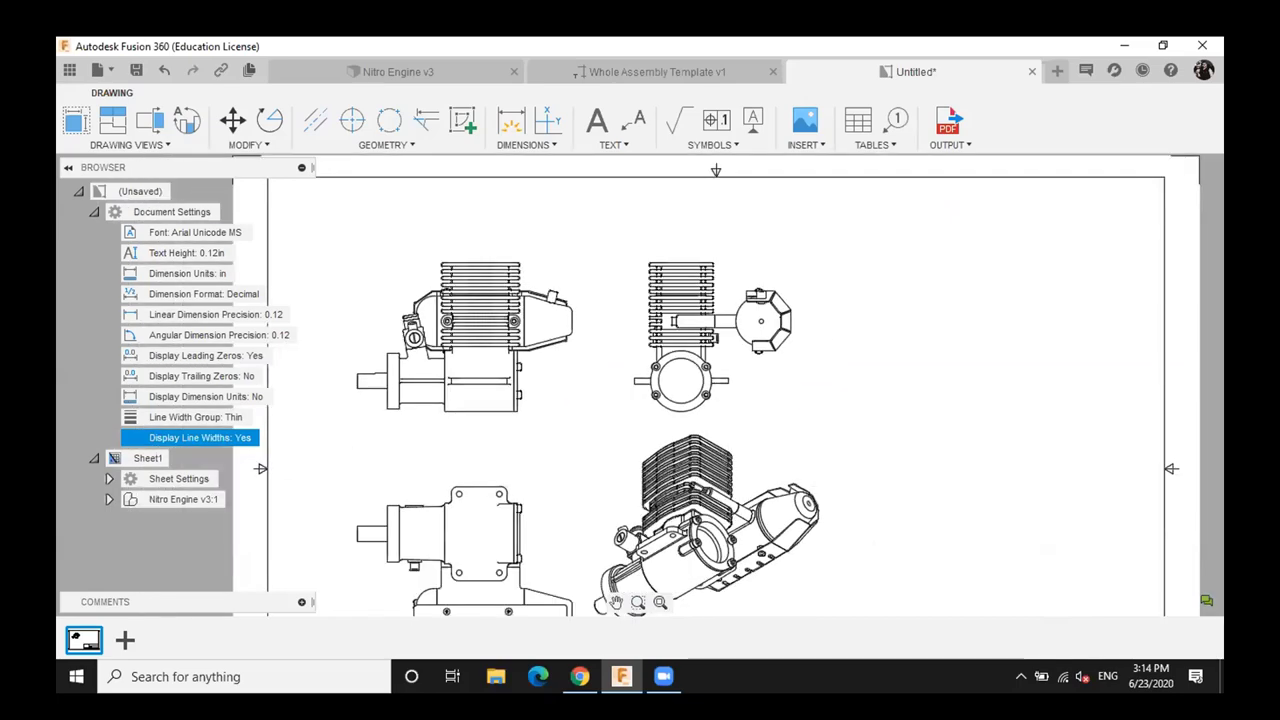
double_click(258, 437)
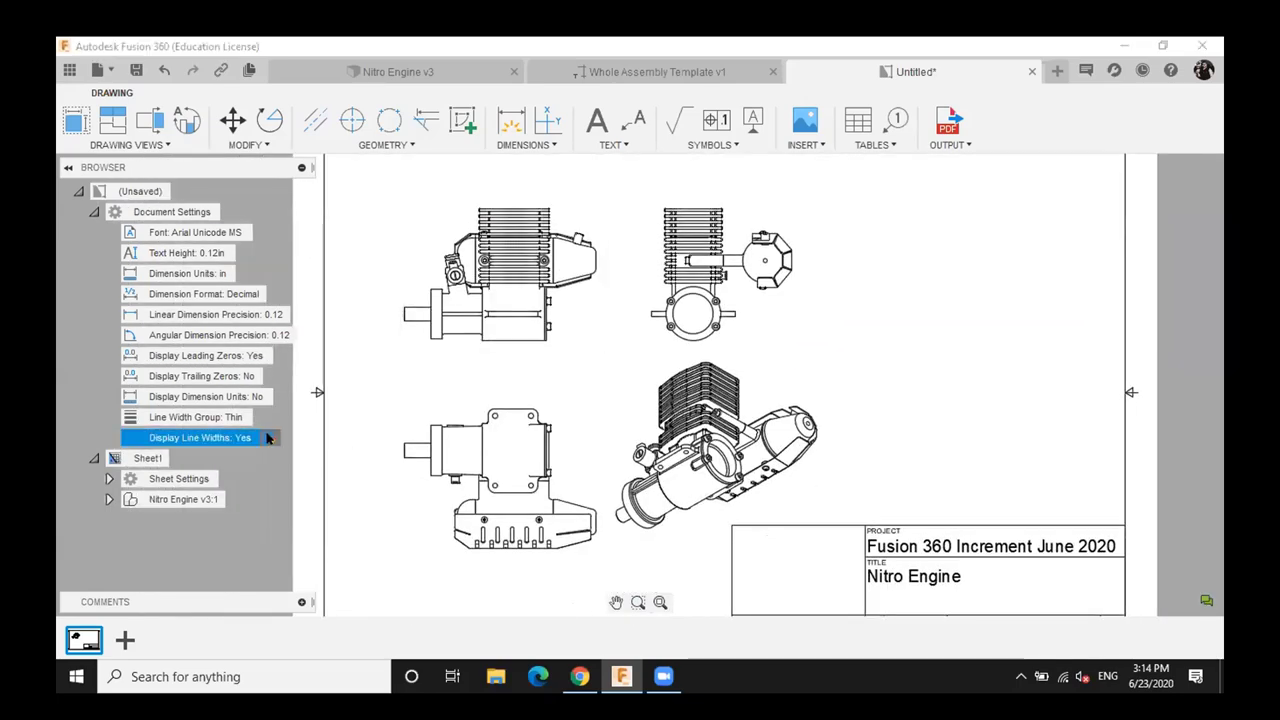
Switch the line width group to Thick and apply it
click(840, 413)
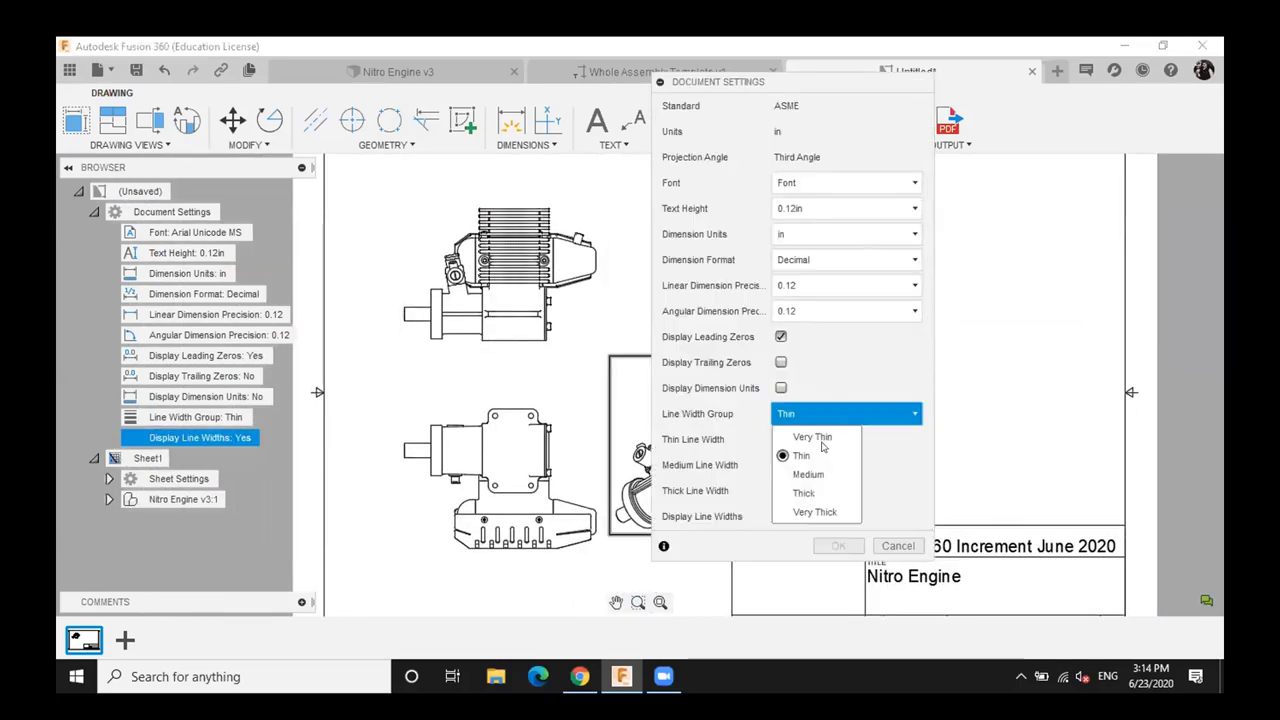
click(806, 491)
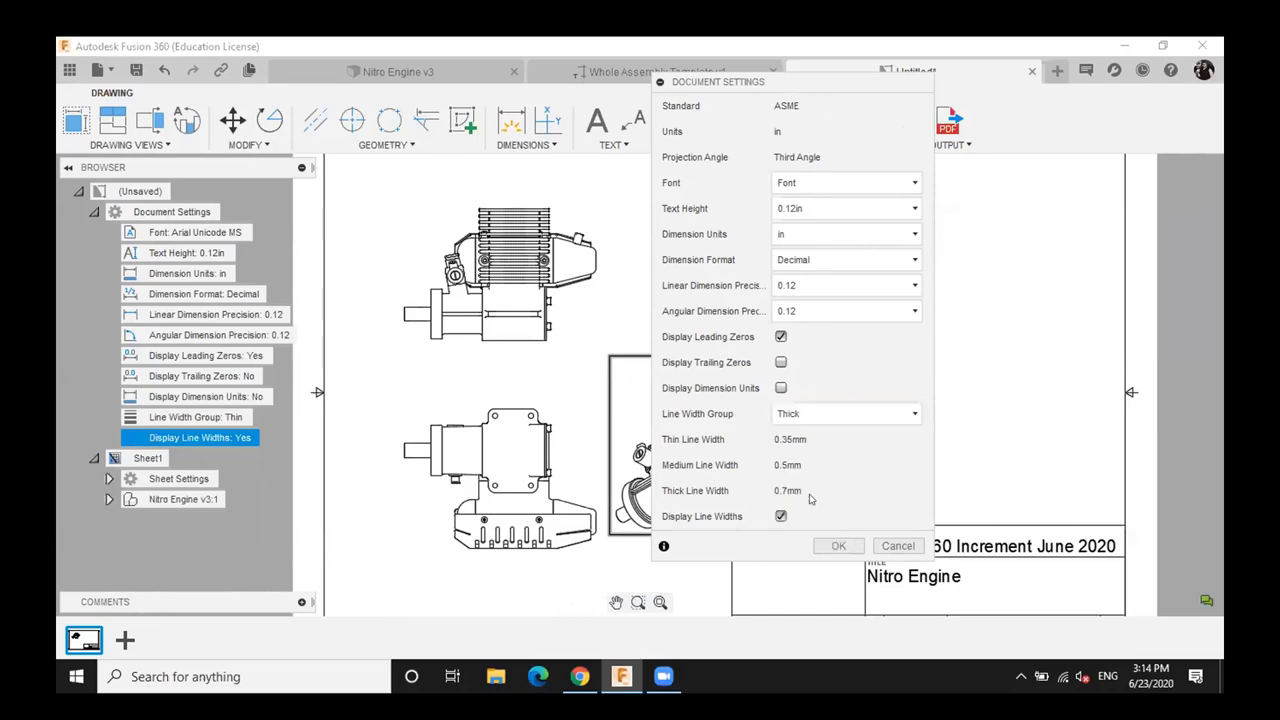
click(838, 546)
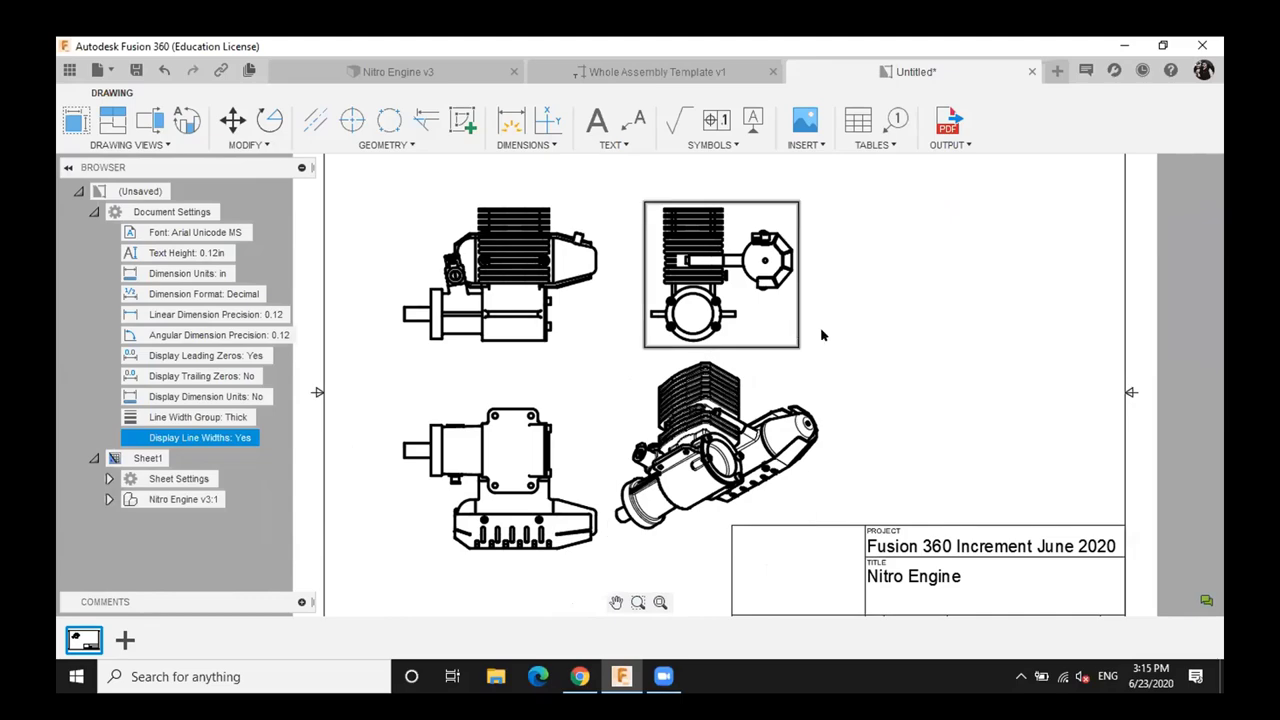
Zoom and pan across the engine views to check the heavier outlines
middle_drag(822, 331, 843, 317)
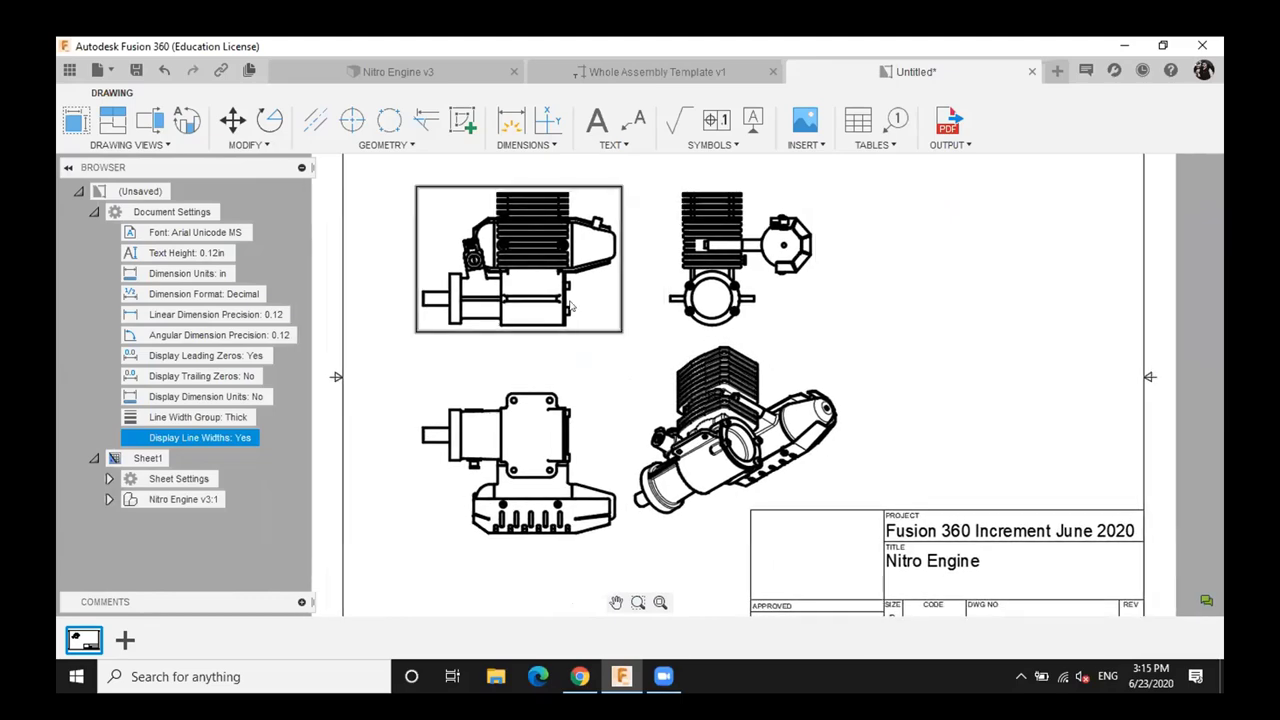
scroll(565, 292, down, 2)
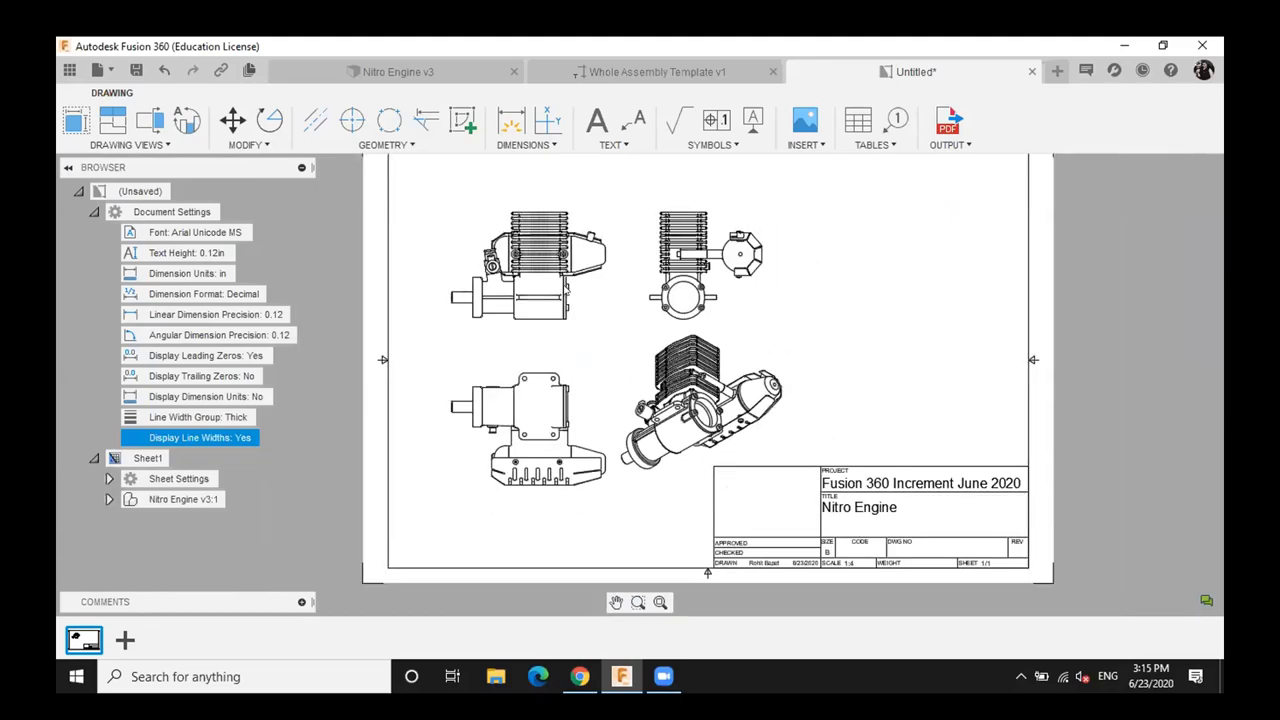
scroll(565, 291, up, 3)
scroll(640, 205, up, 3)
scroll(611, 297, down, 1)
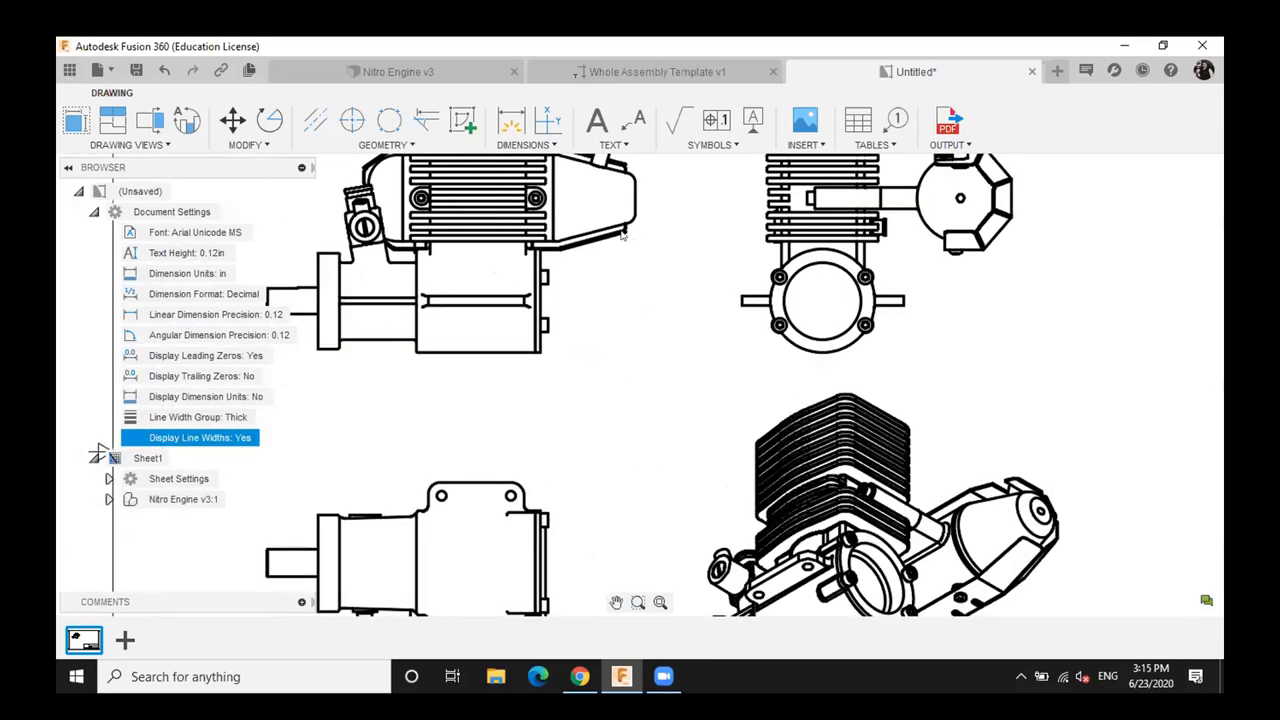
scroll(685, 340, down, 2)
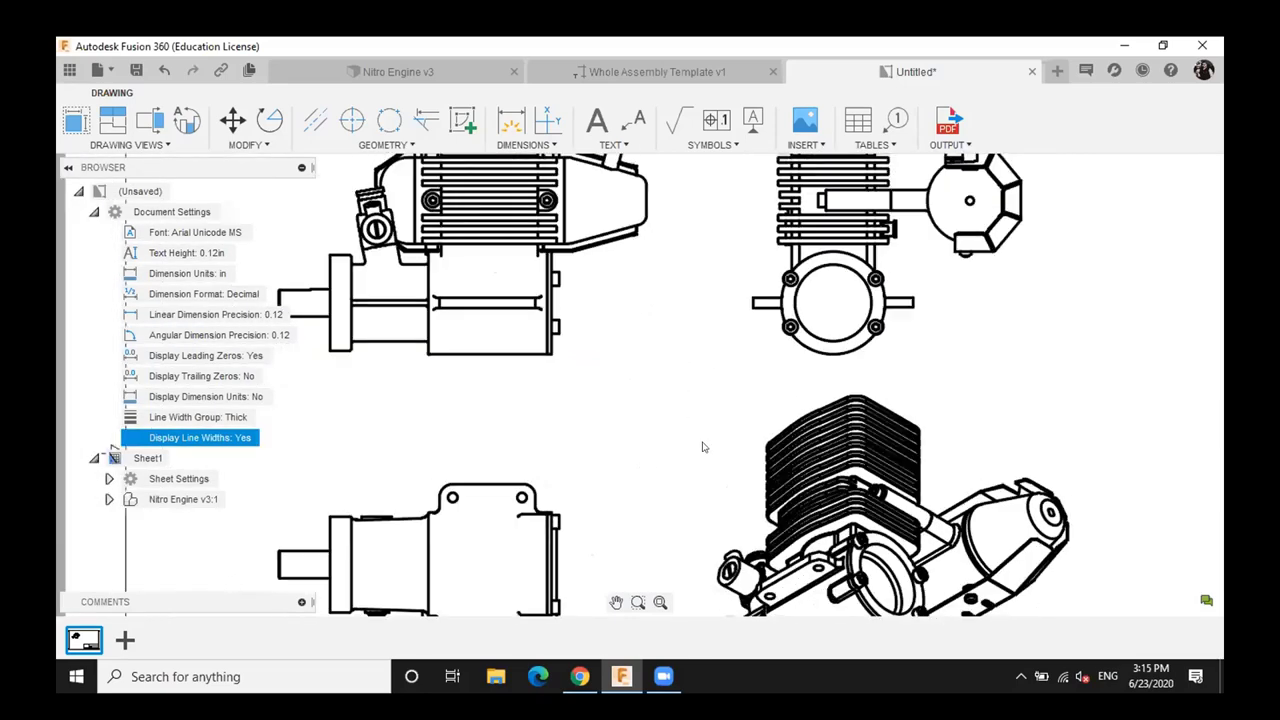
middle_drag(656, 412, 565, 160)
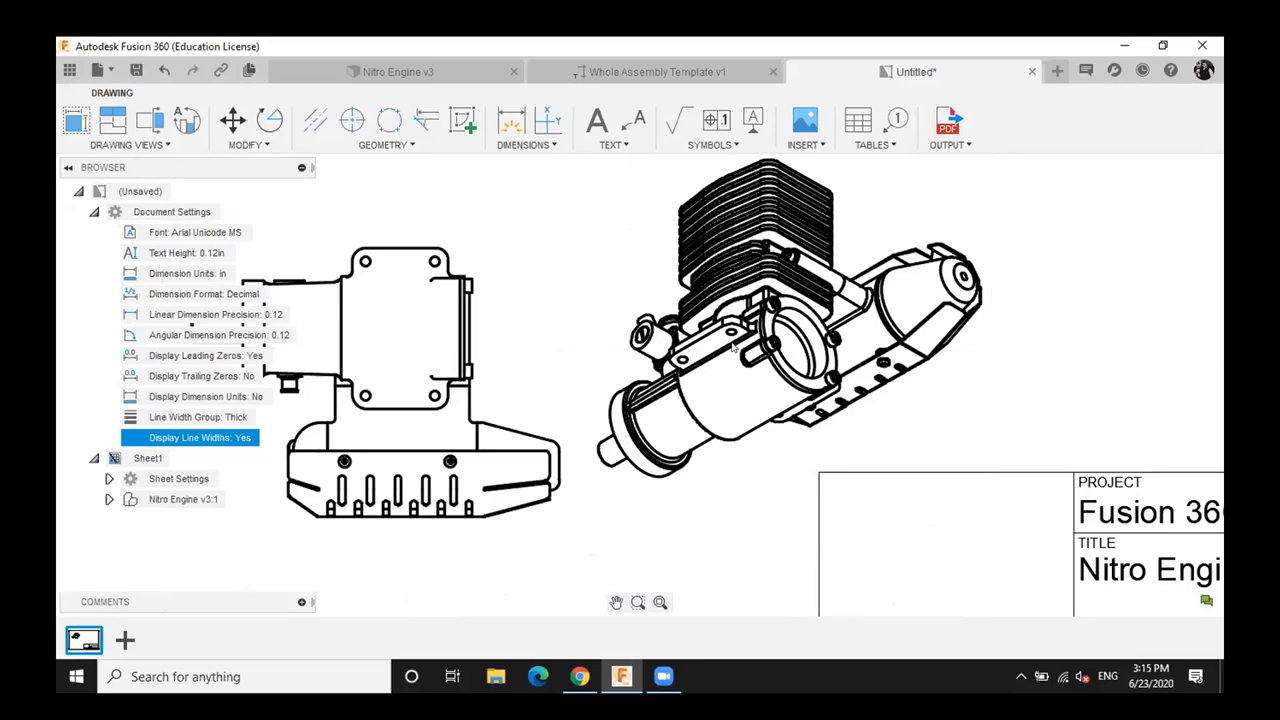
scroll(631, 249, down, 5)
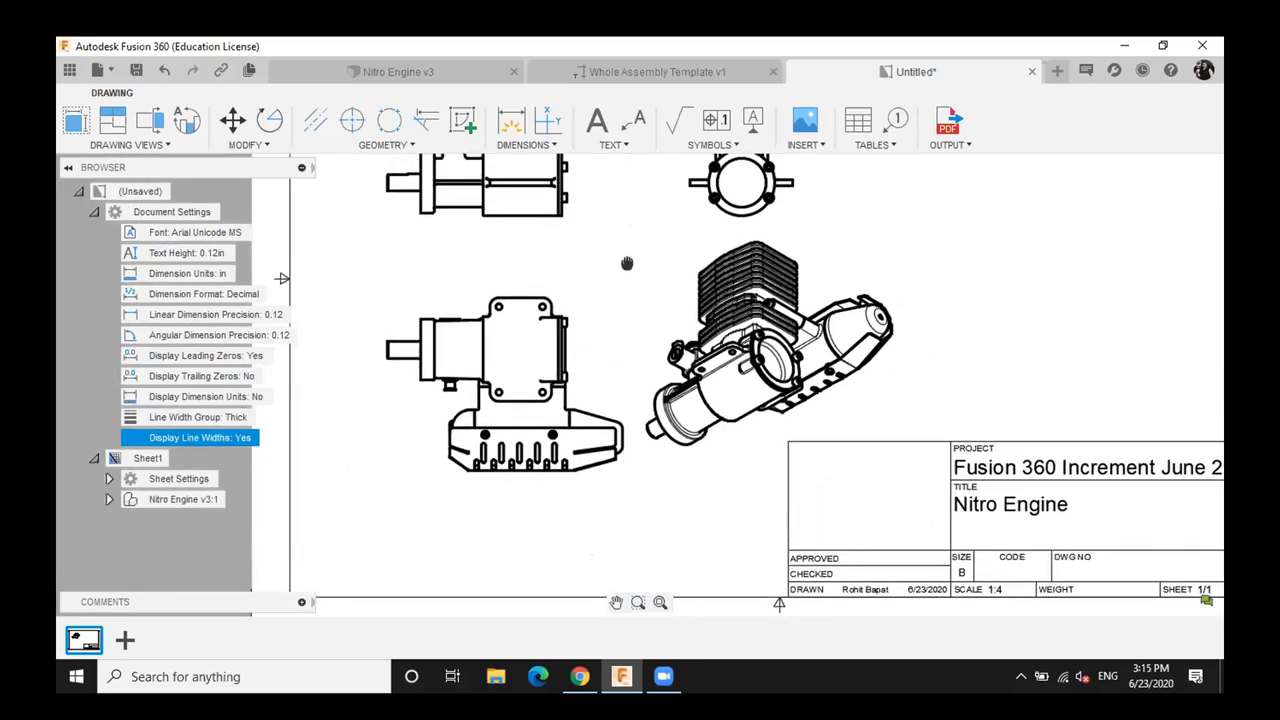
middle_drag(624, 278, 602, 326)
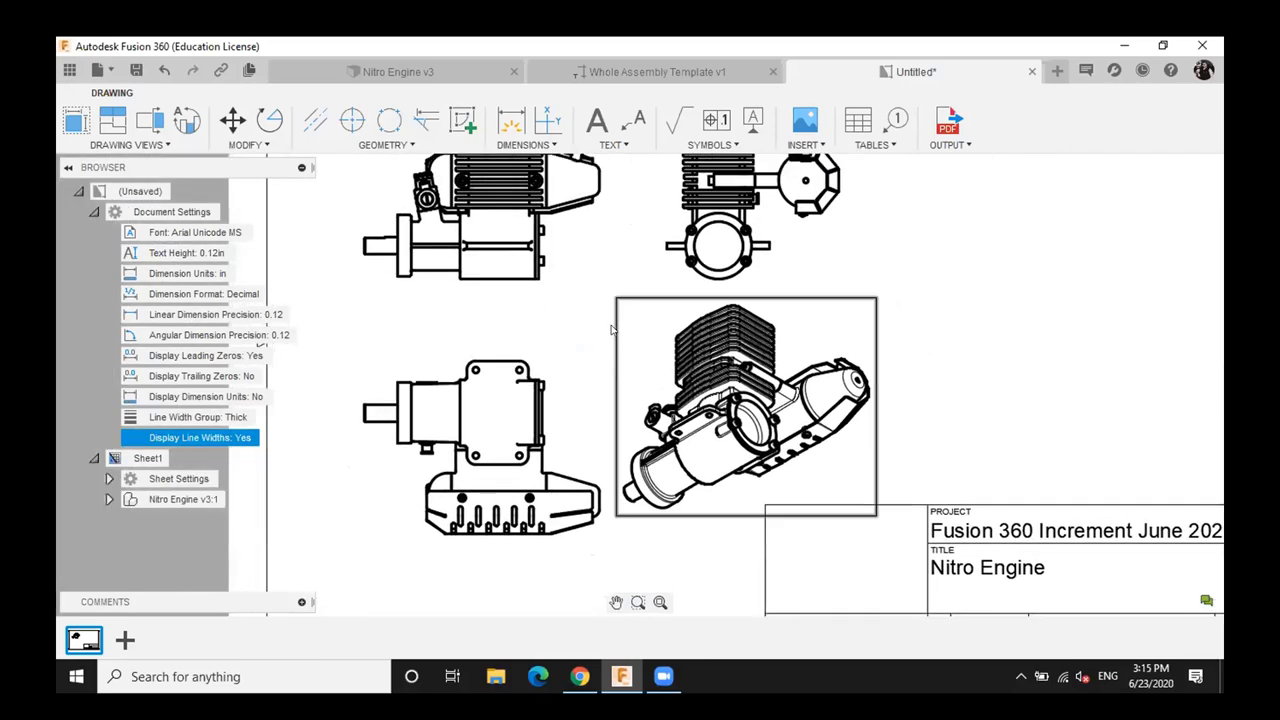
scroll(608, 300, down, 2)
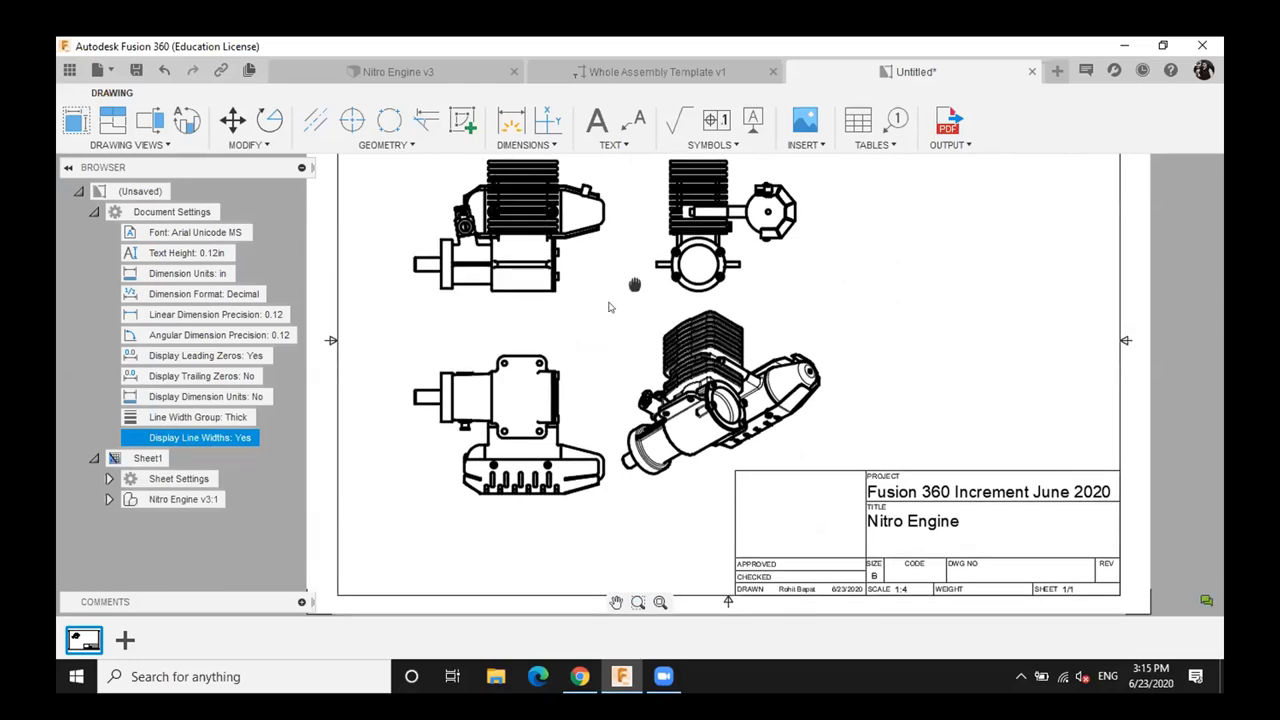
scroll(618, 305, down, 1)
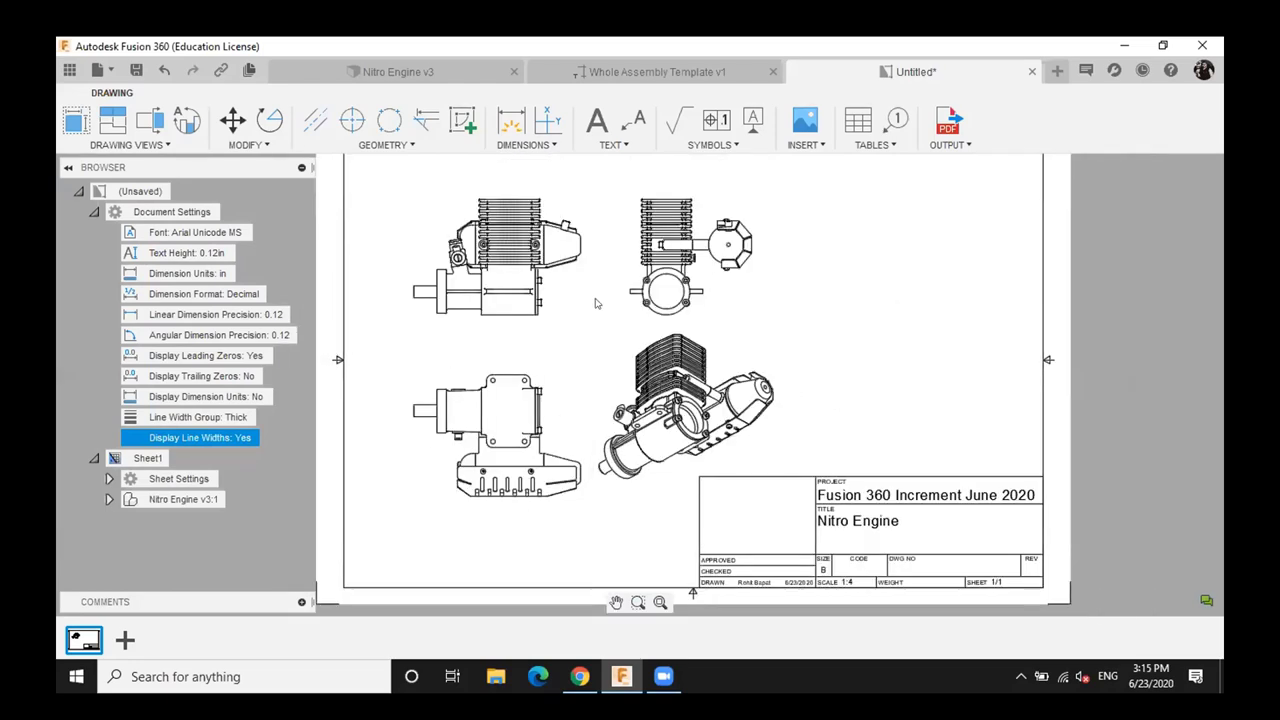
mouse_move(268, 438)
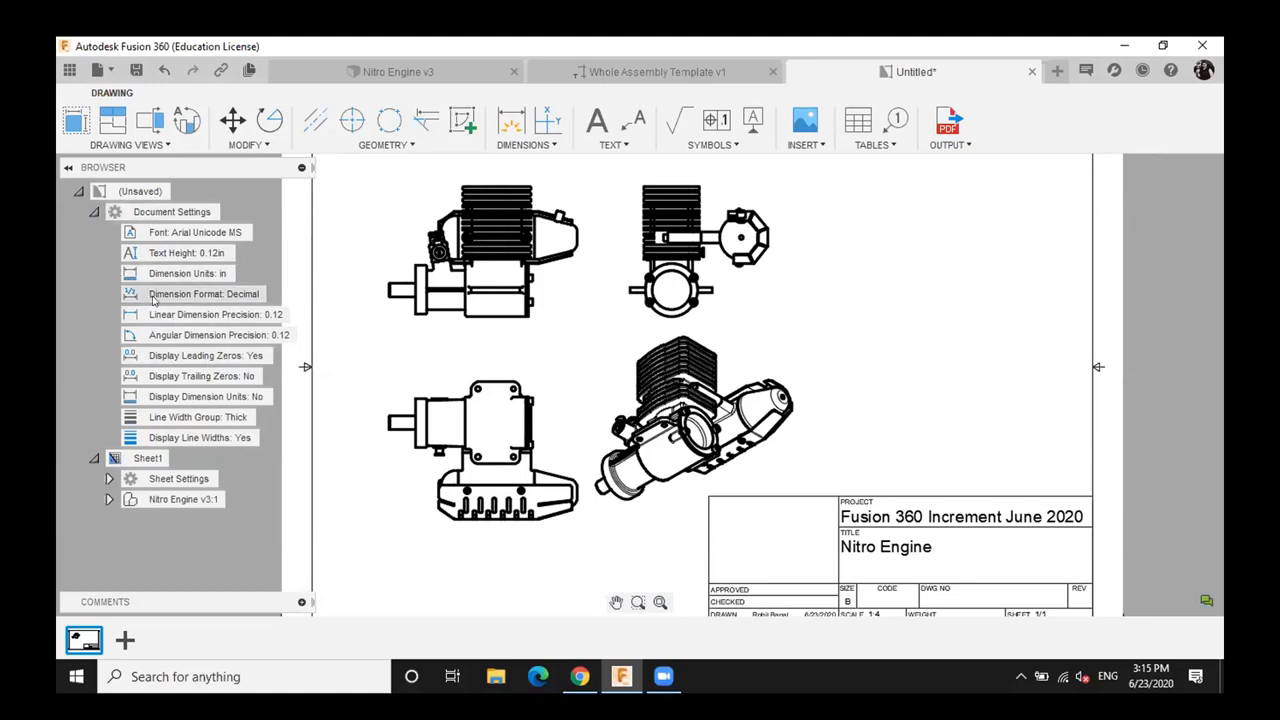
Review Sheet1's settings (B 17in x 11in, ANSI_TITLEBLOCK), then add a blank Sheet2
click(109, 479)
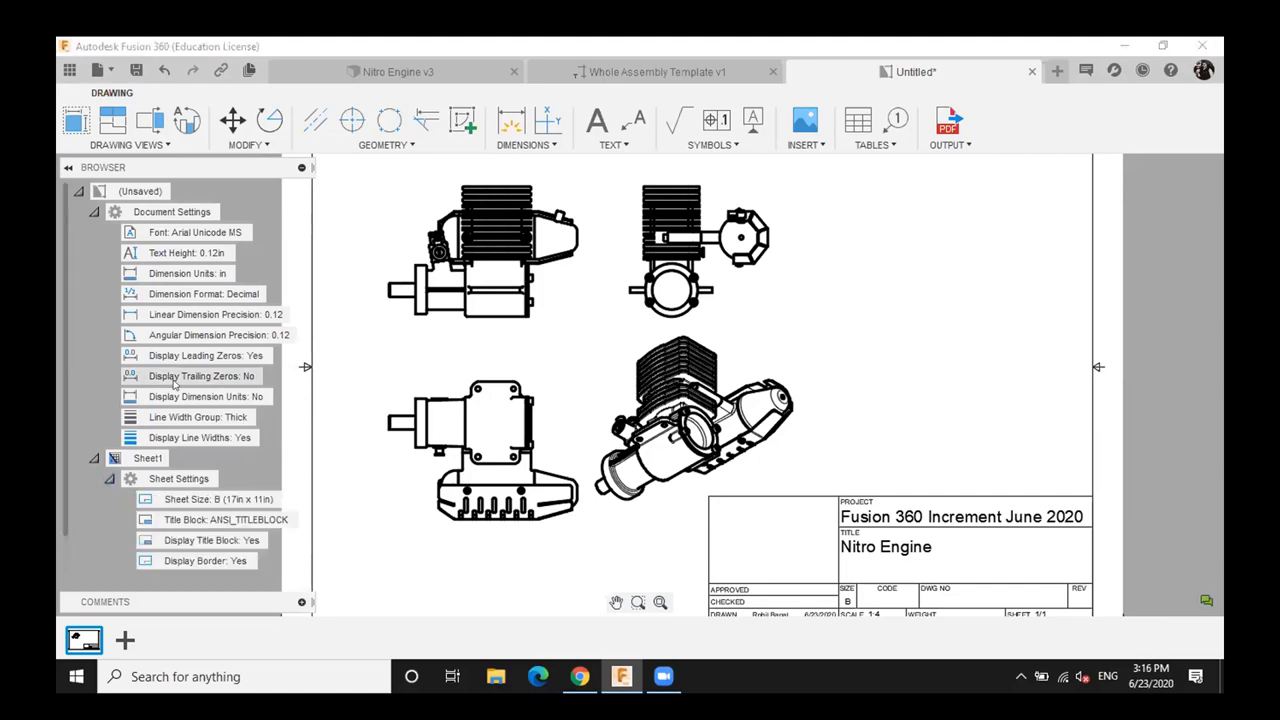
scroll(77, 392, down, 1)
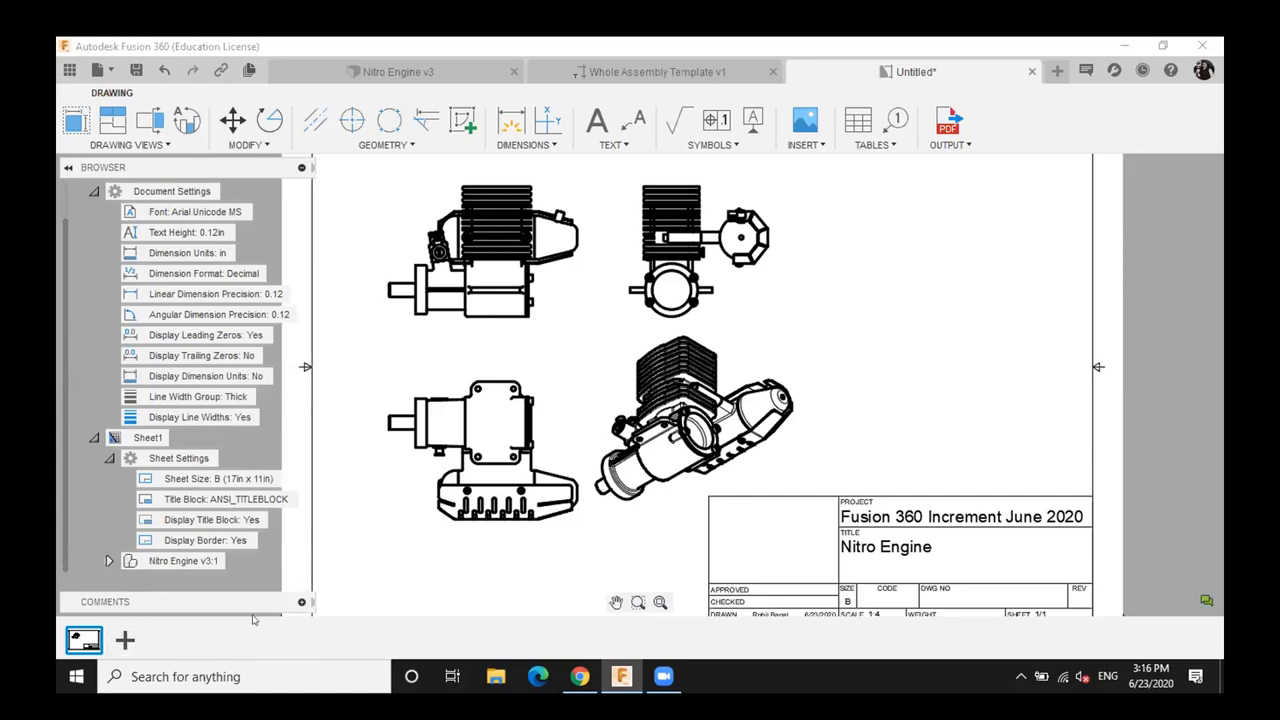
click(693, 418)
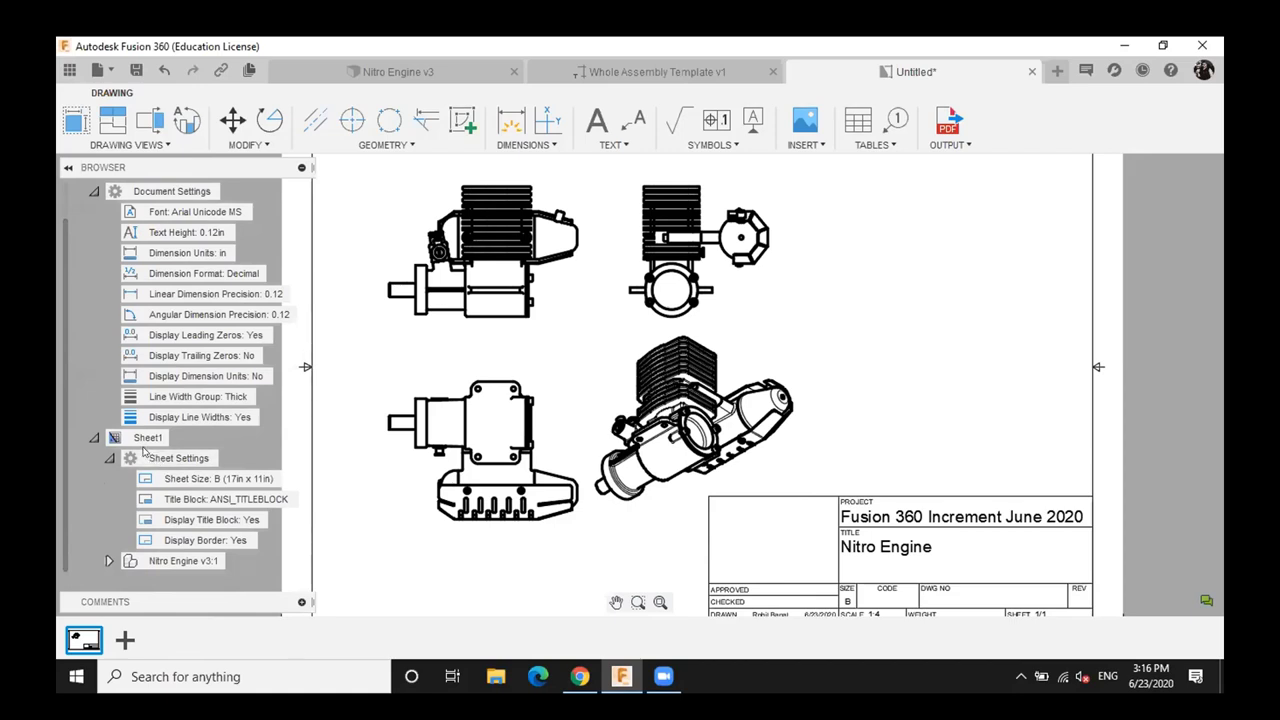
click(290, 480)
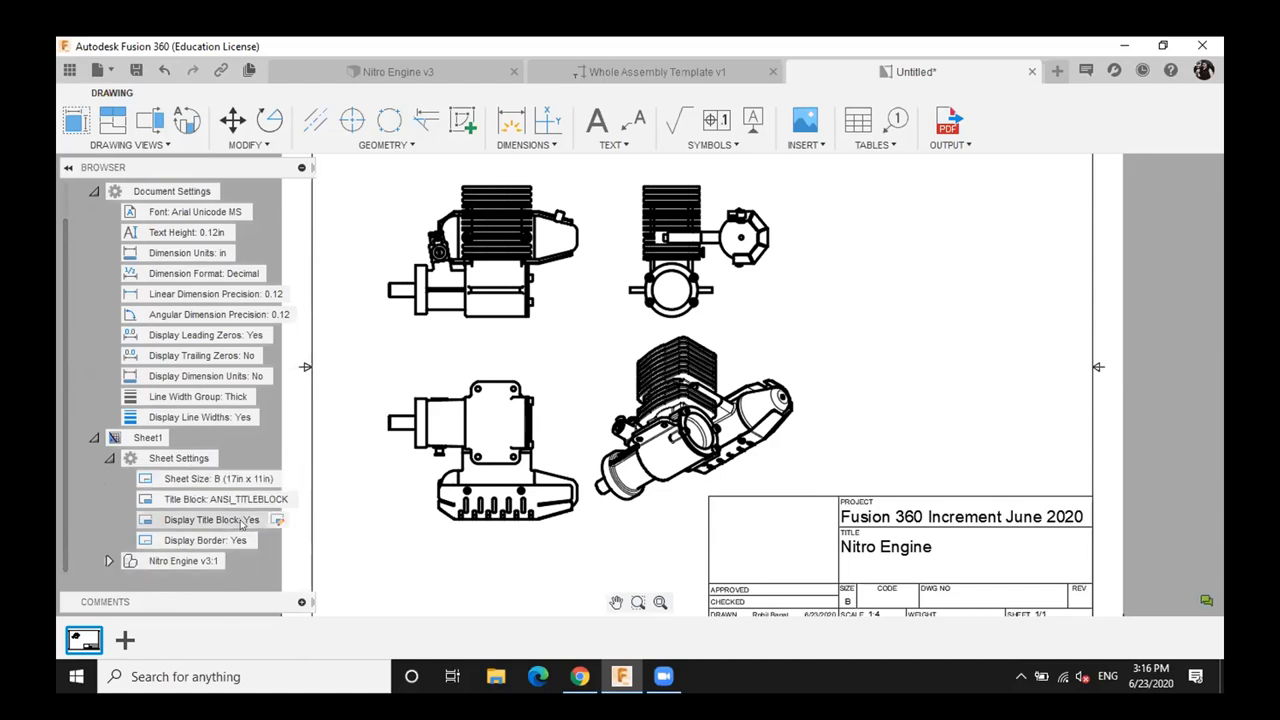
click(124, 641)
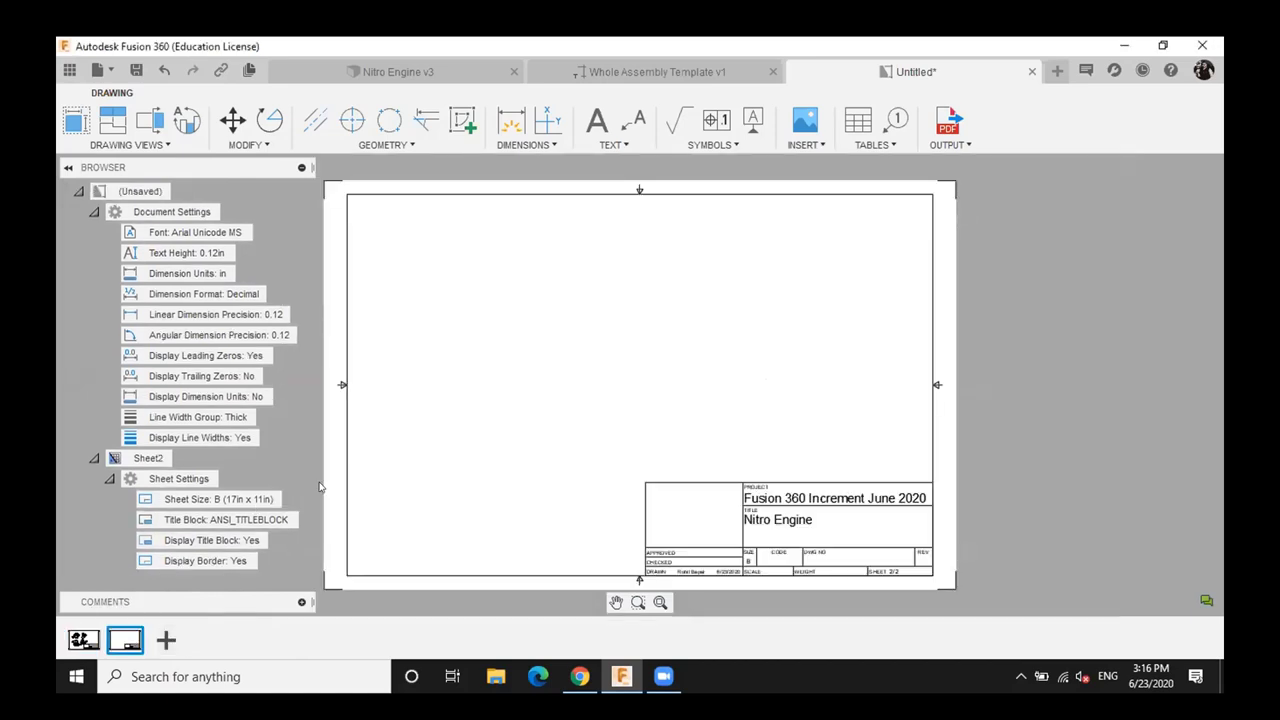
Change Sheet2's size to A (8.5in x 11in) portrait, then return to Sheet1
click(291, 498)
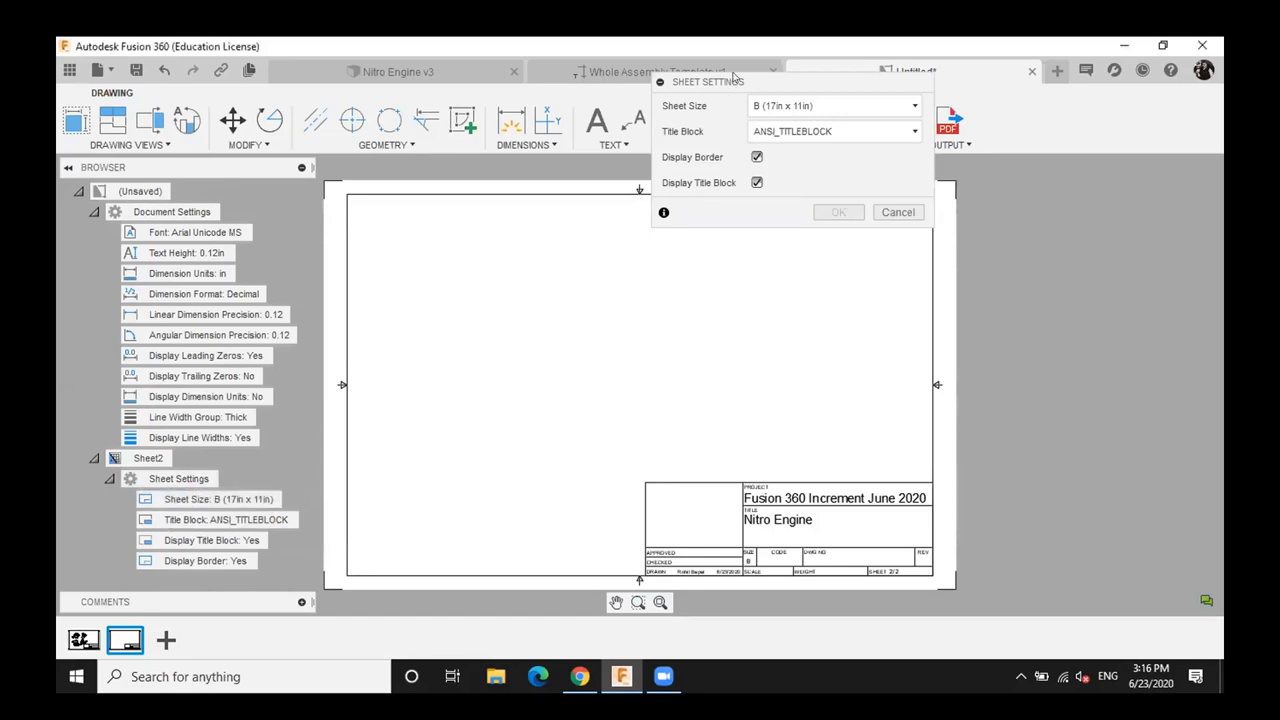
drag(738, 81, 727, 211)
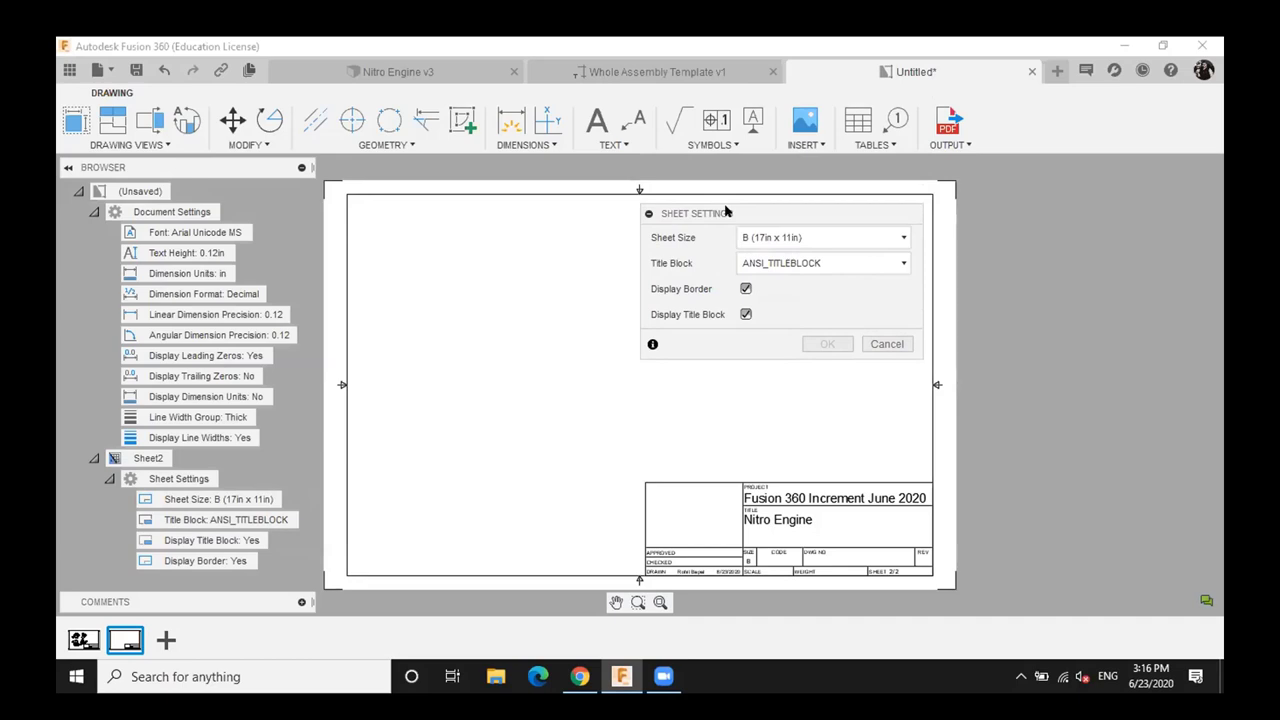
click(787, 237)
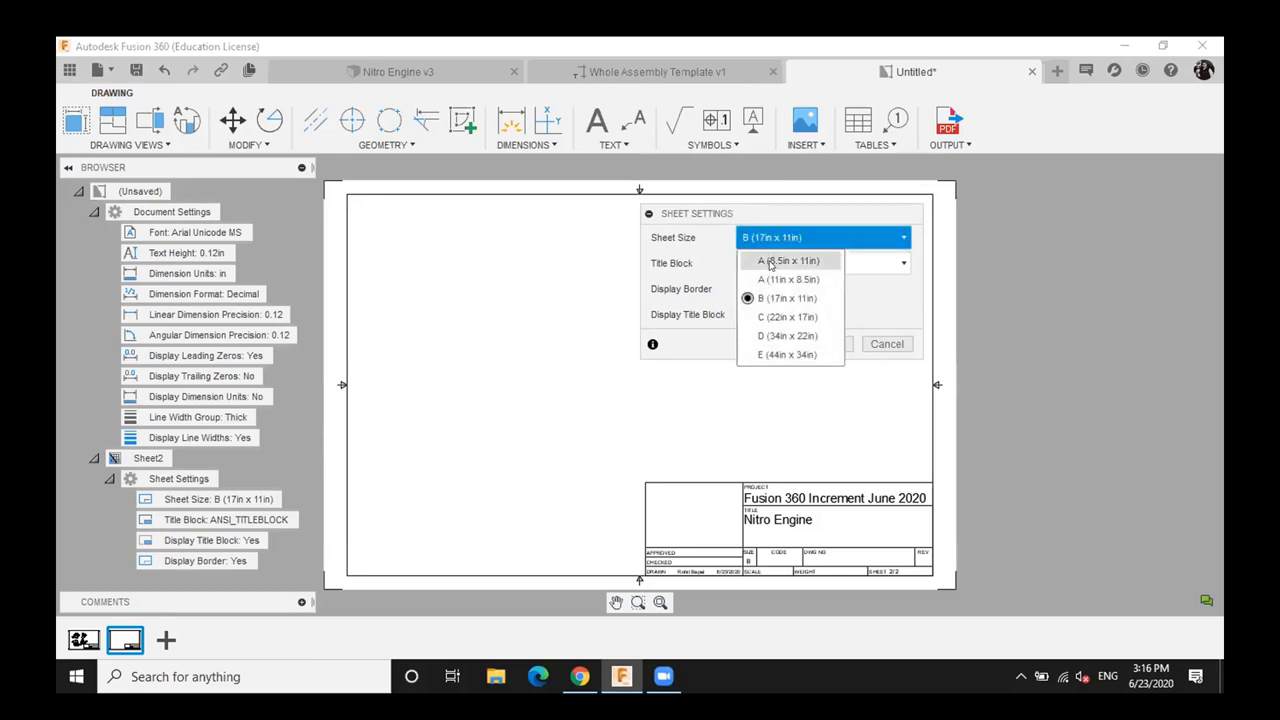
click(770, 262)
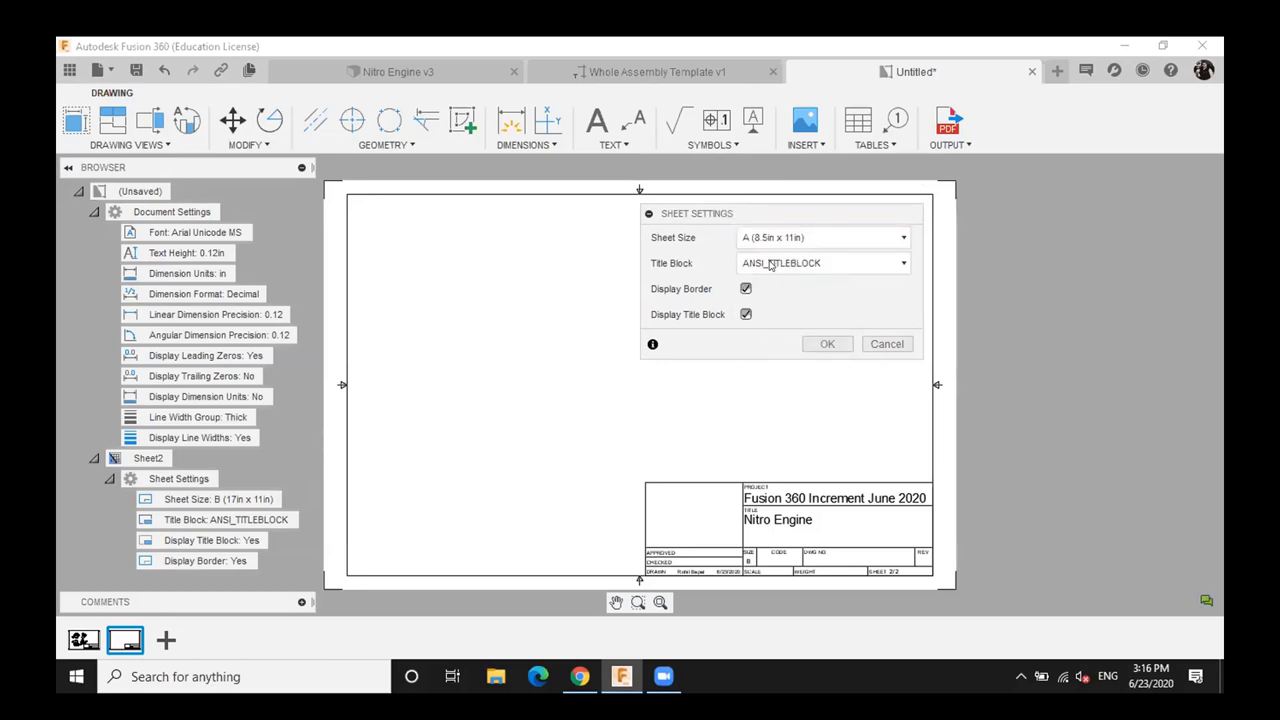
click(824, 344)
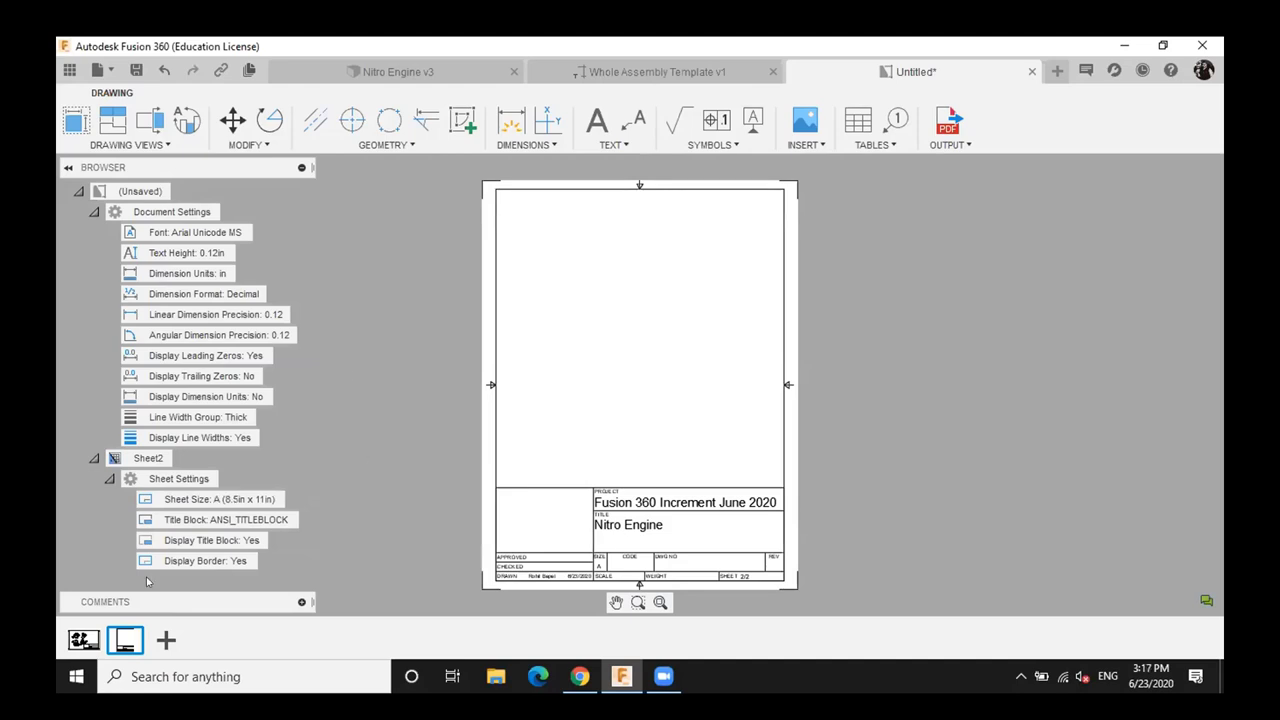
click(84, 640)
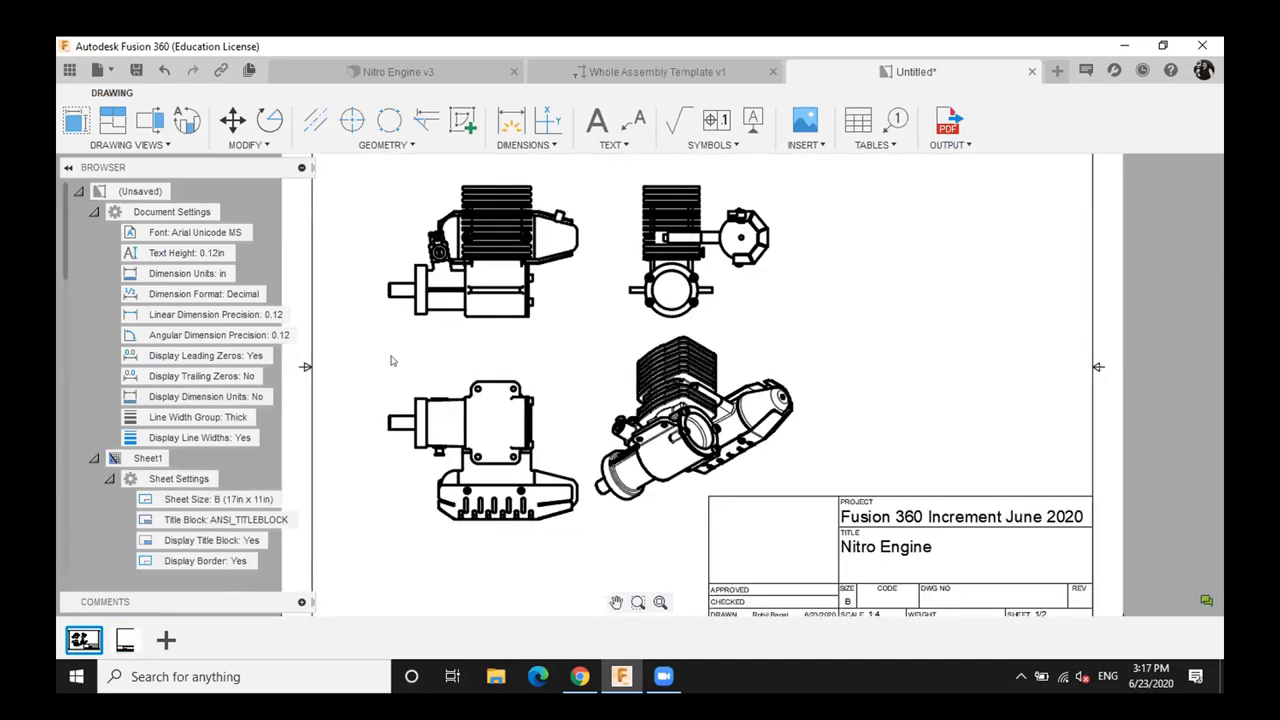
Fit the sheet and reposition the base view group and the isometric view further up-left
scroll(392, 360, down, 1)
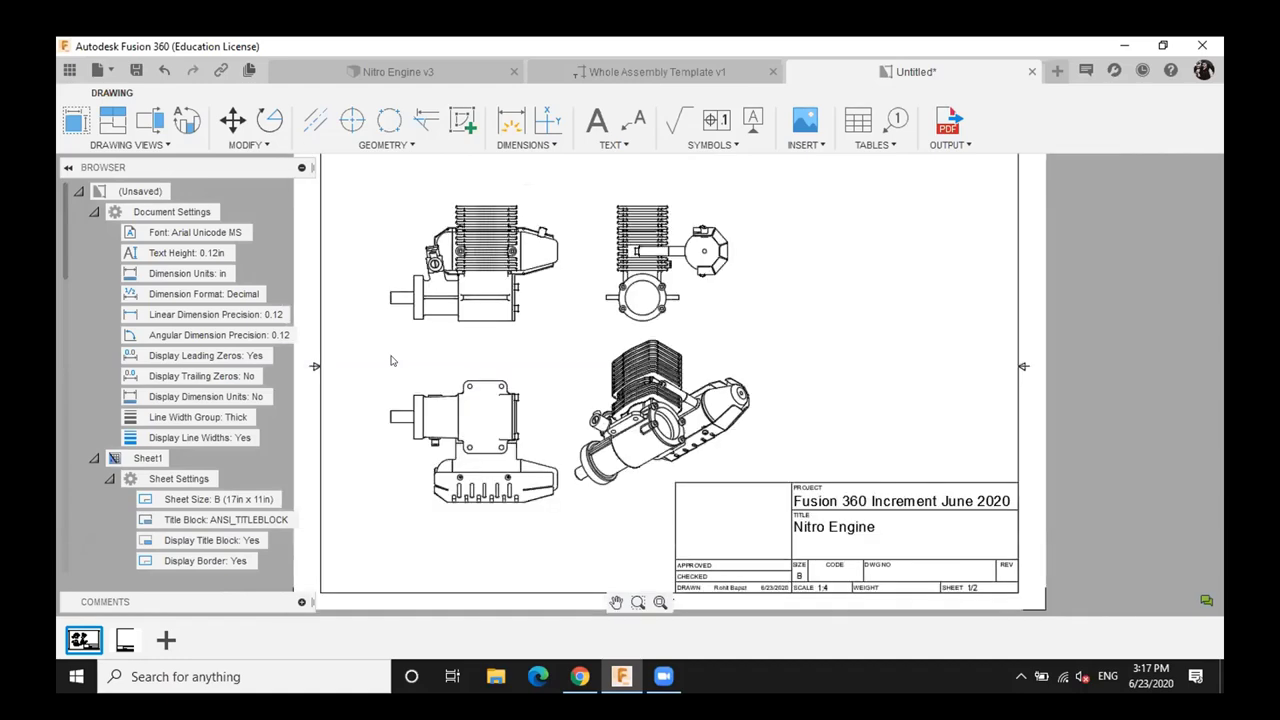
key(F6)
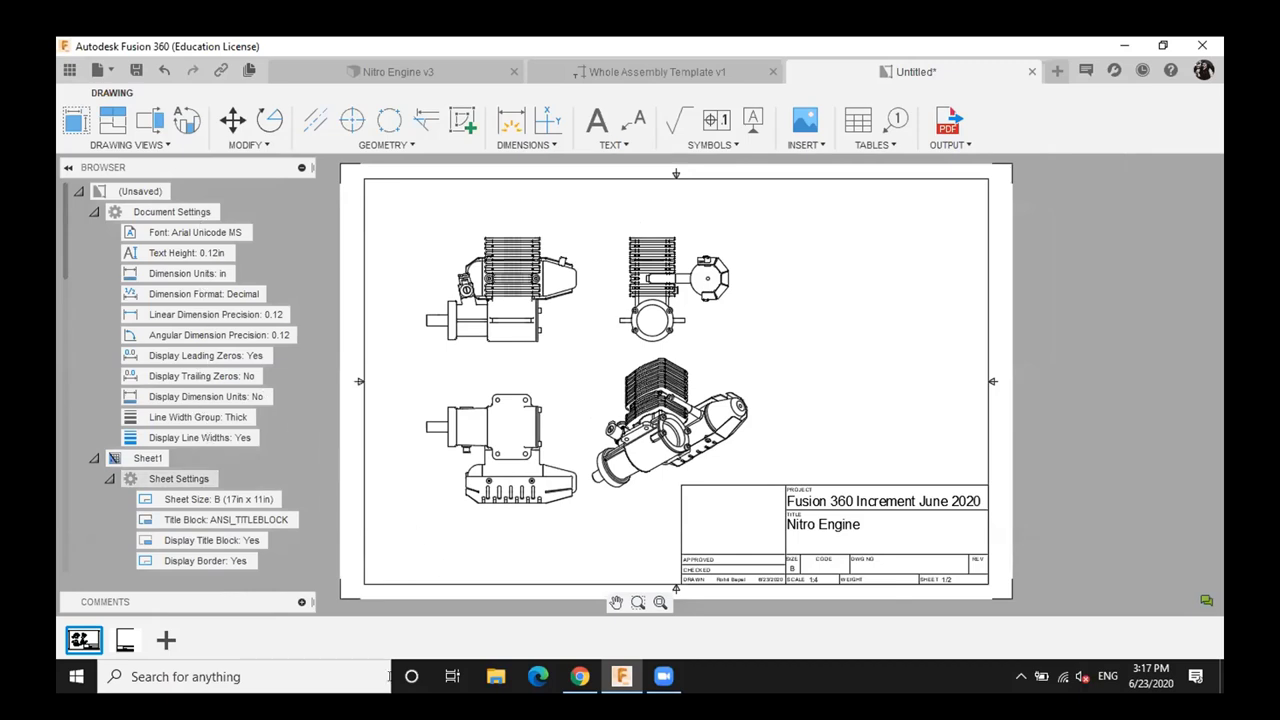
mouse_move(126, 646)
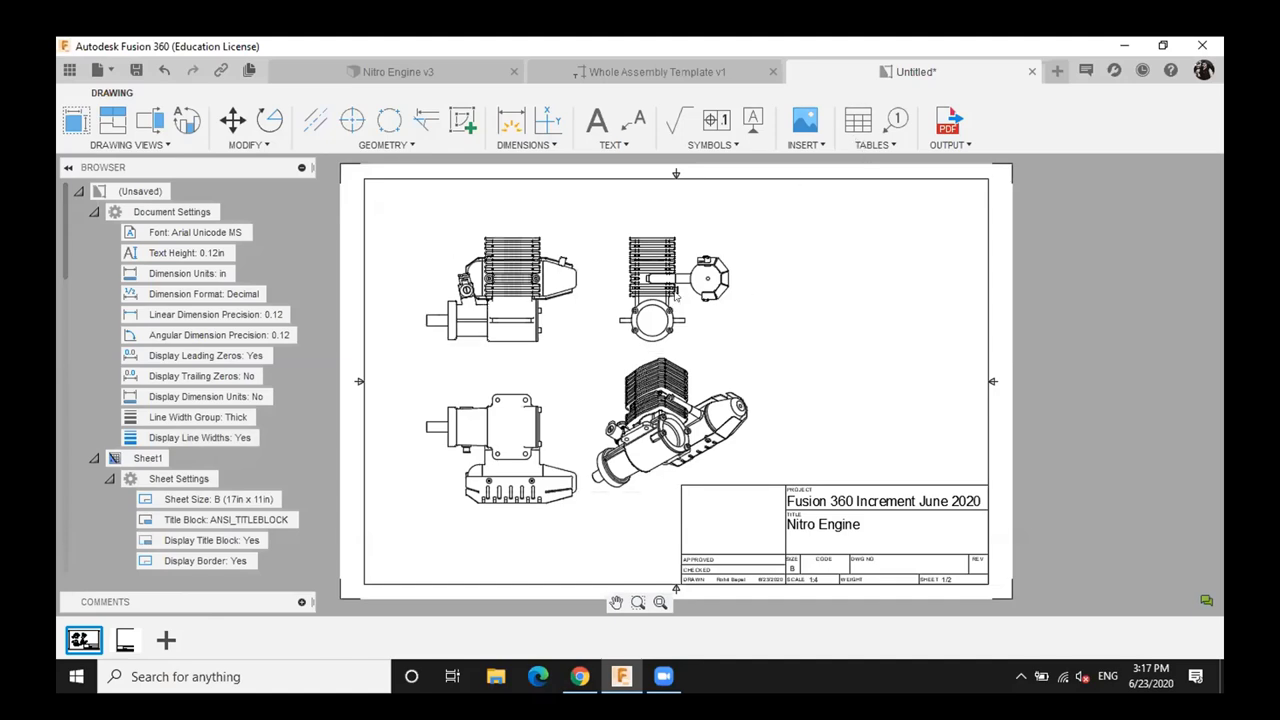
click(466, 238)
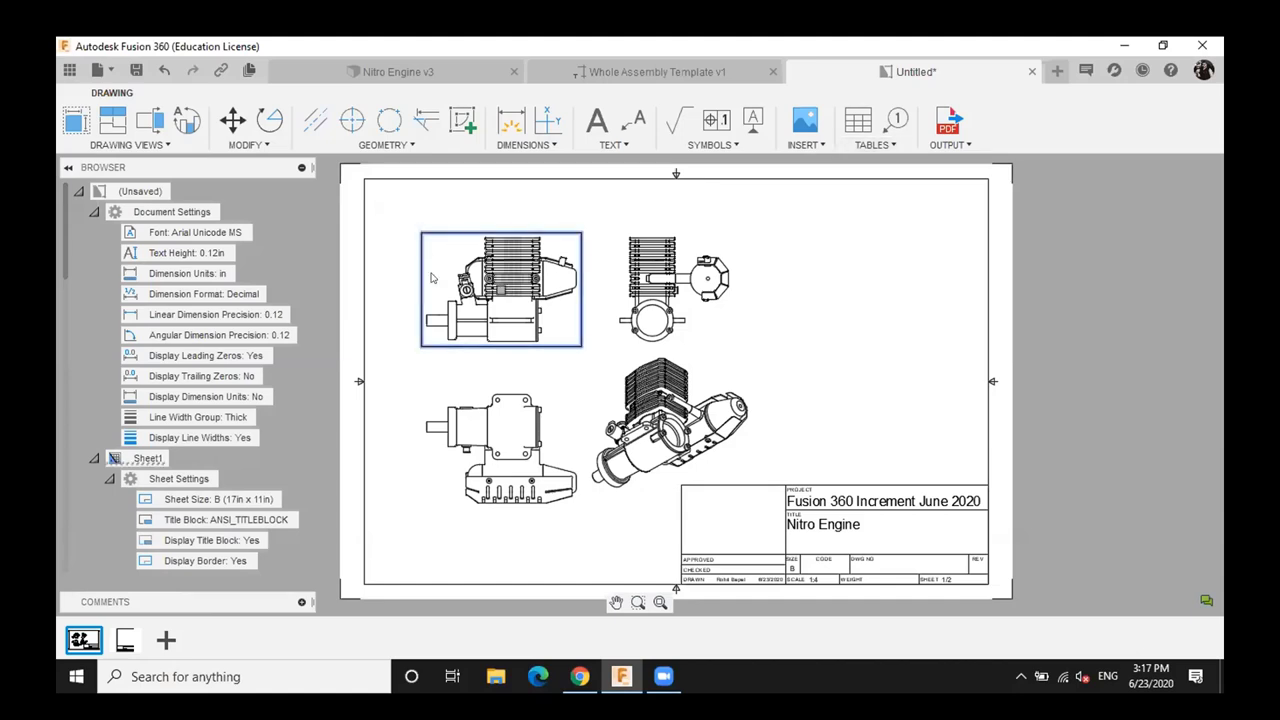
click(514, 211)
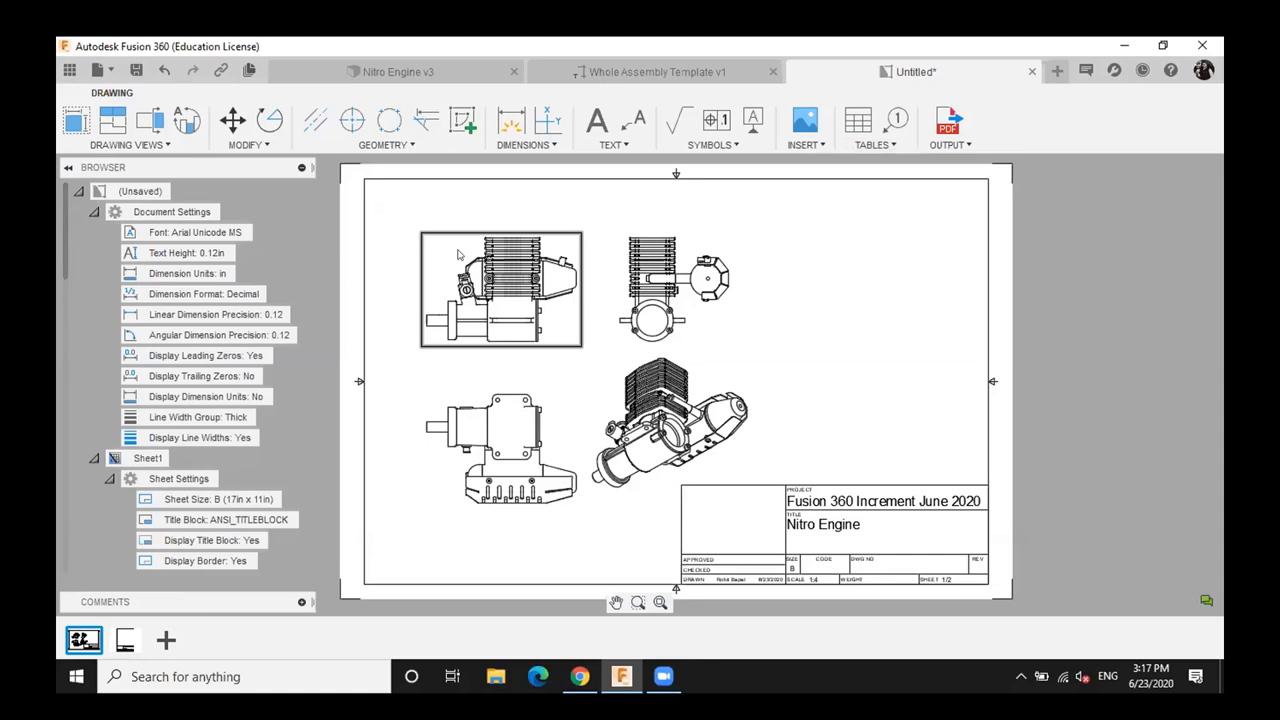
click(614, 418)
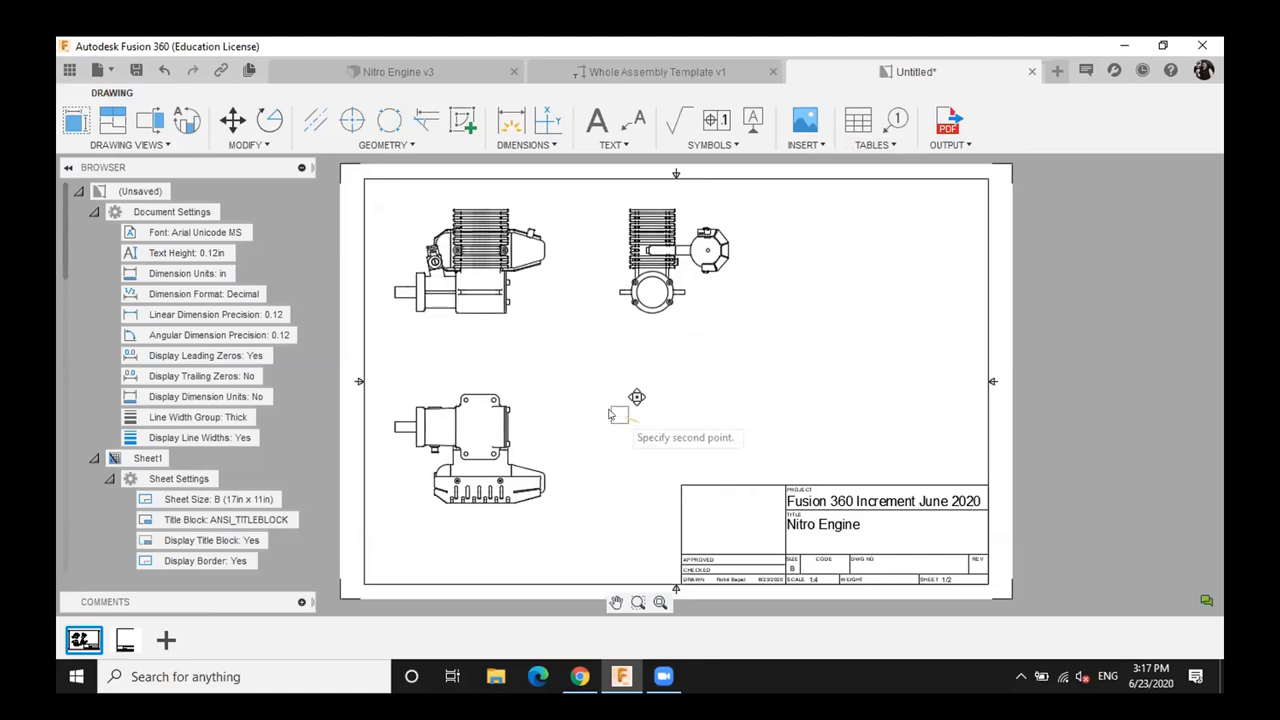
click(762, 342)
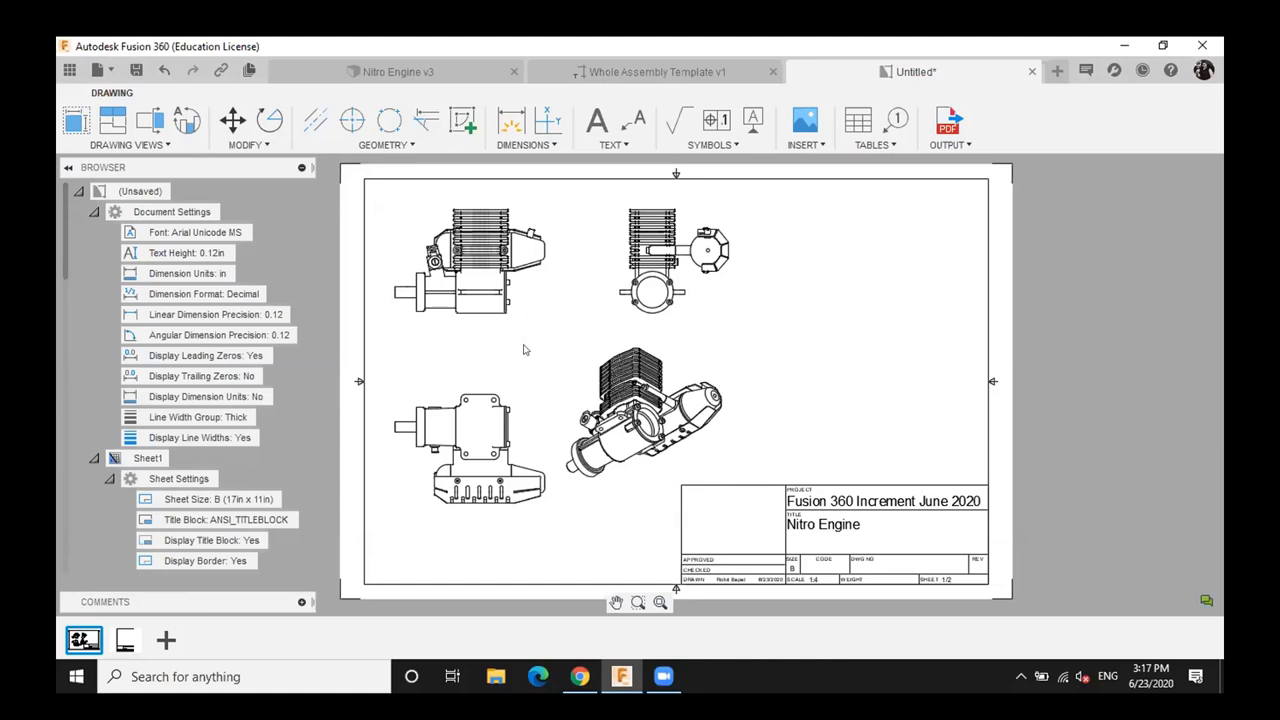
Move the base view group with M so the top-left view sits higher
click(470, 273)
key(m)
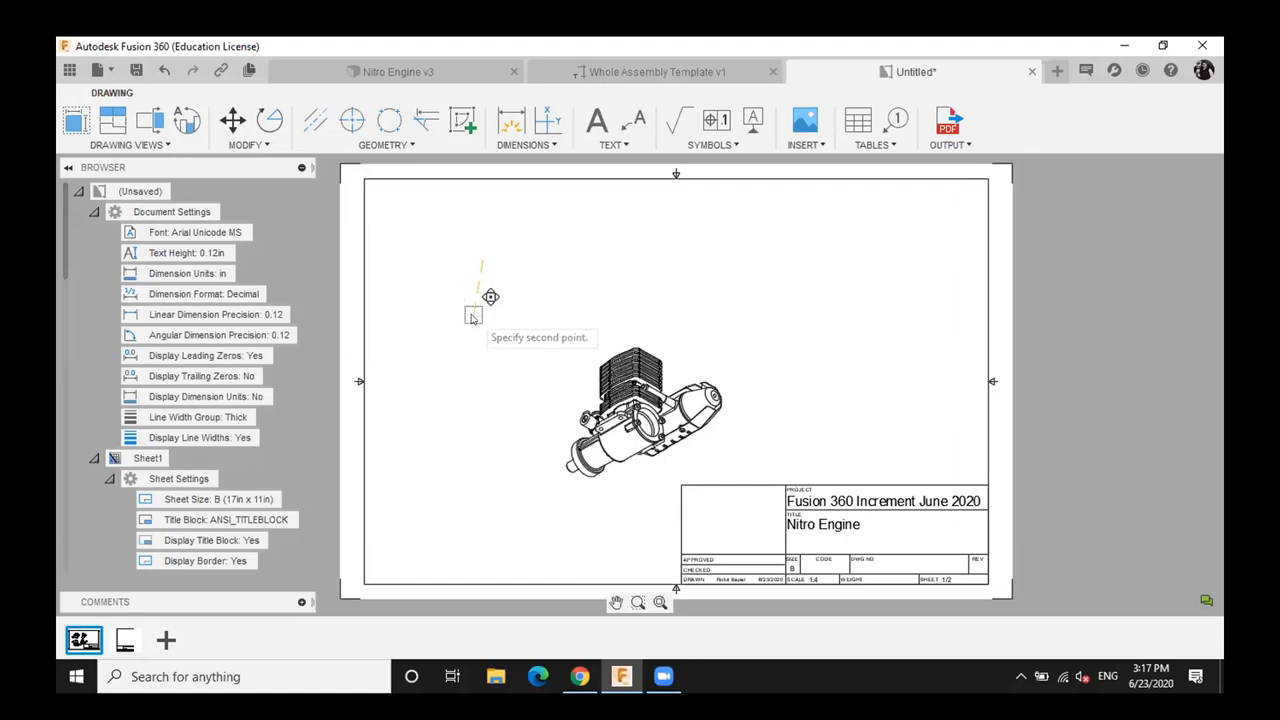
click(470, 242)
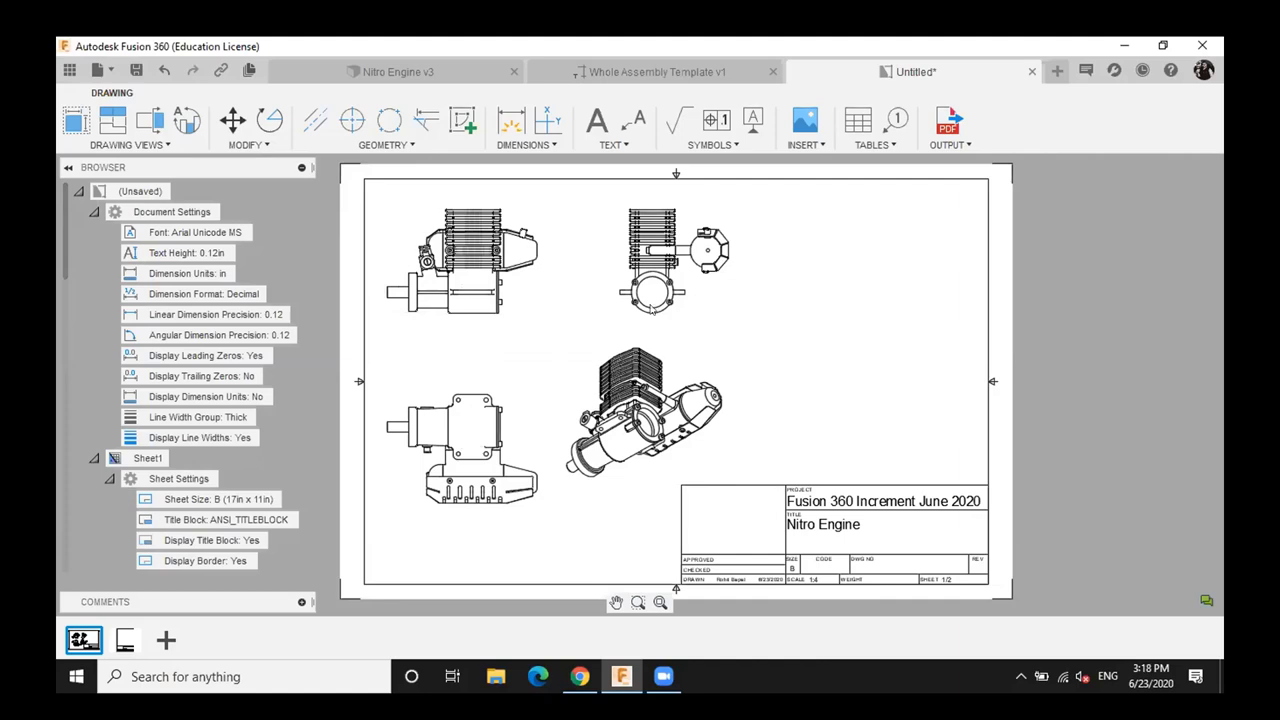
Place the 18-row parts list at Sheet1's top-right and shift the front, right and isometric views to fit
click(858, 122)
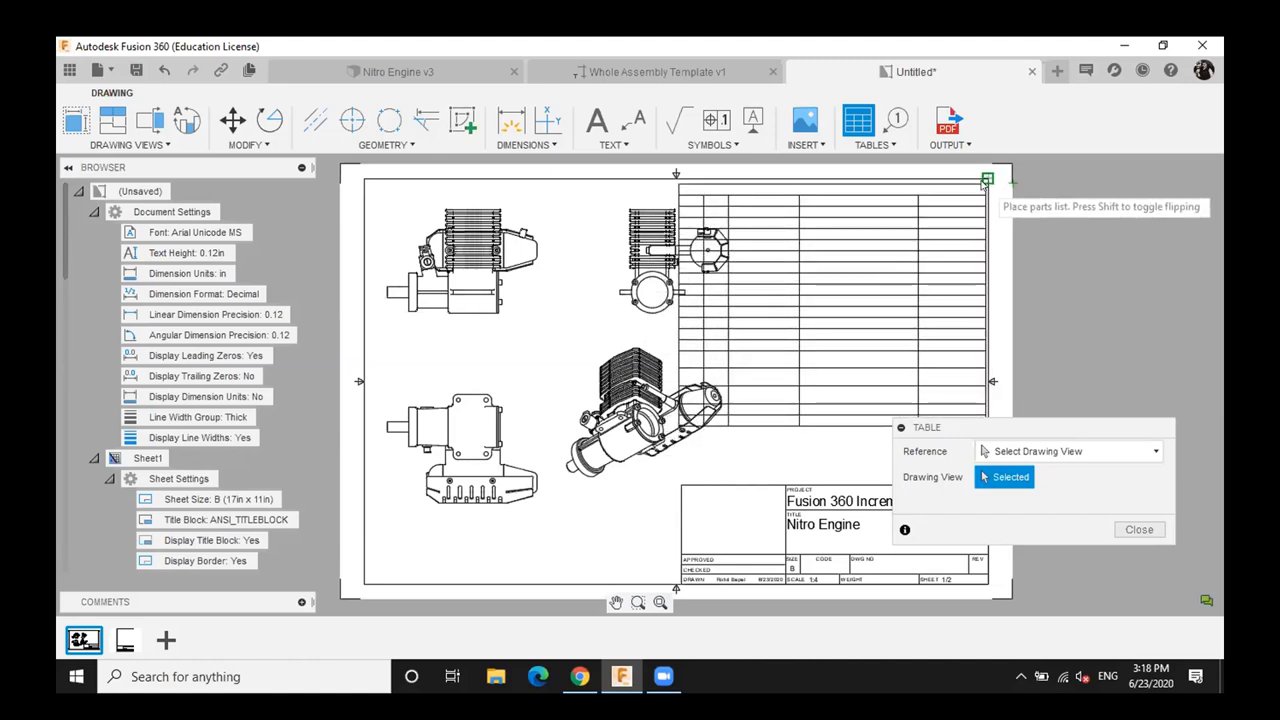
click(984, 182)
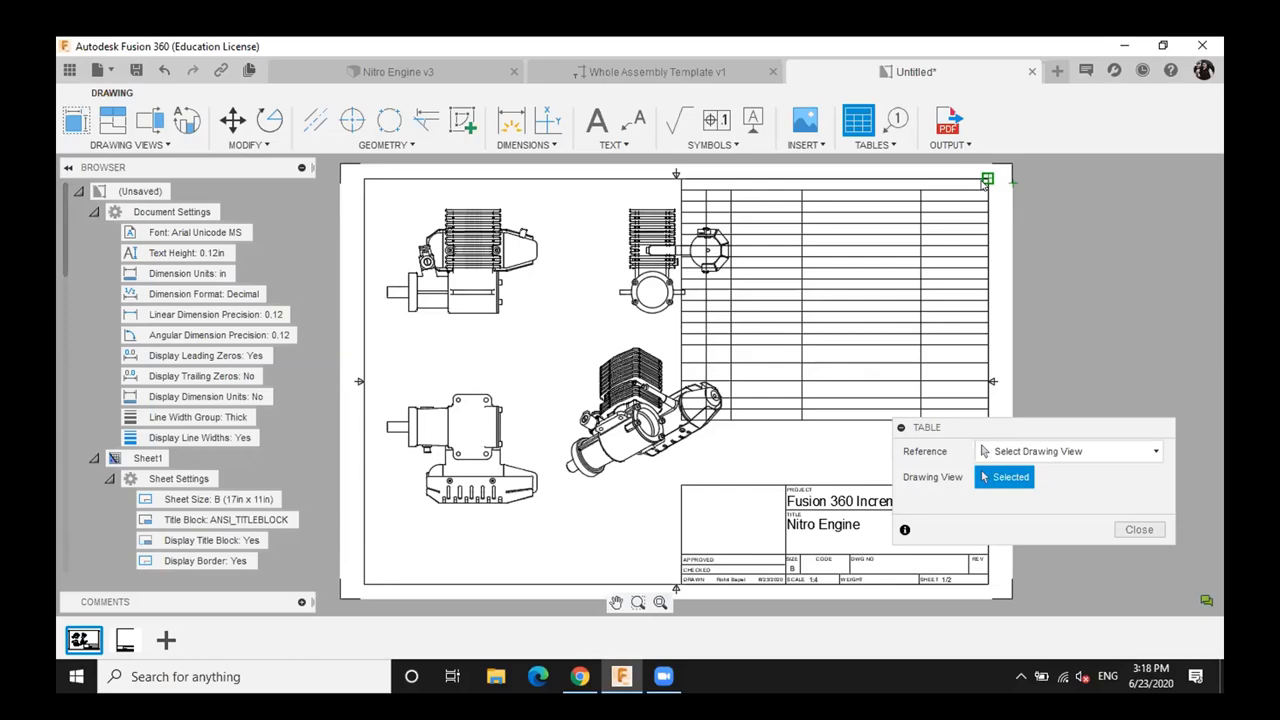
click(595, 262)
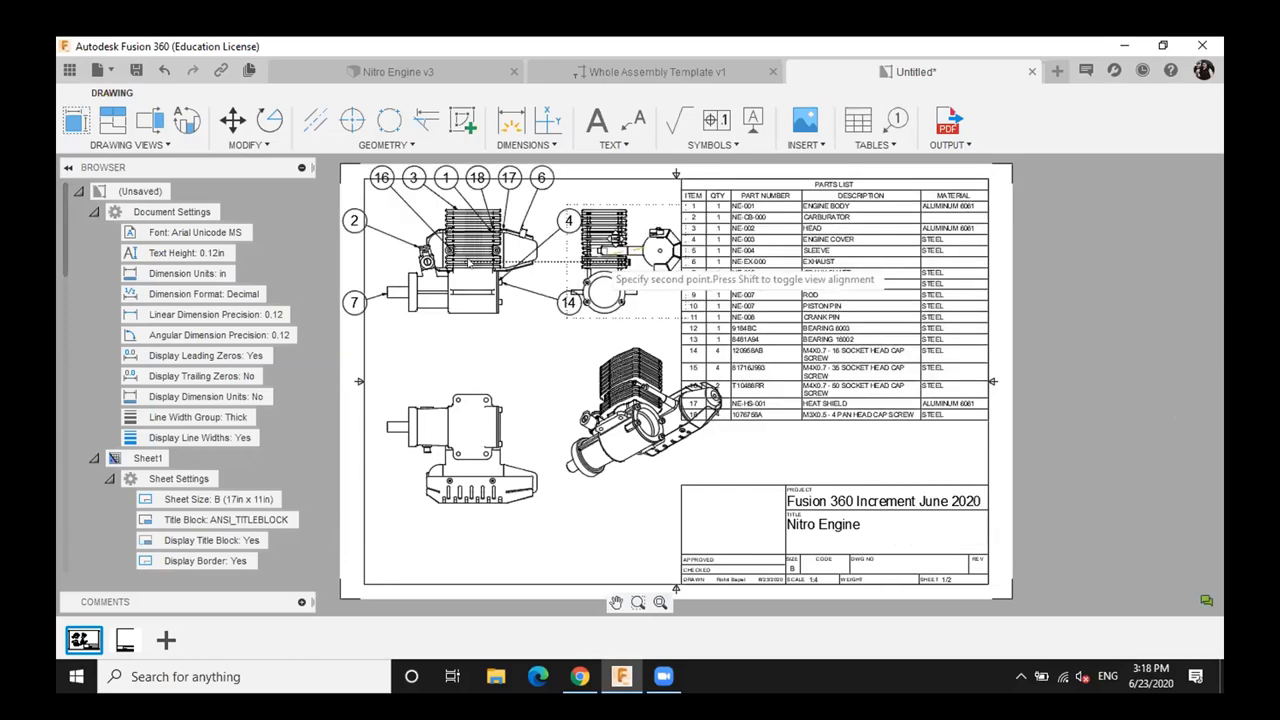
click(592, 264)
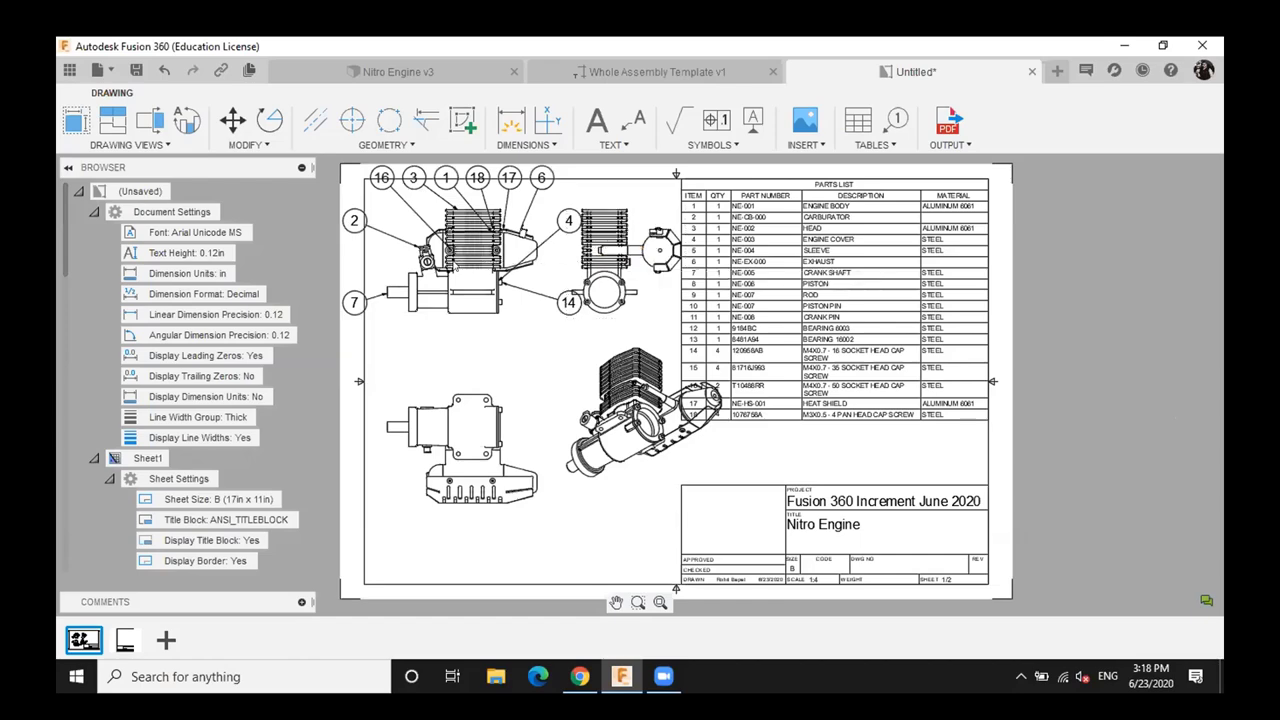
click(456, 265)
click(456, 262)
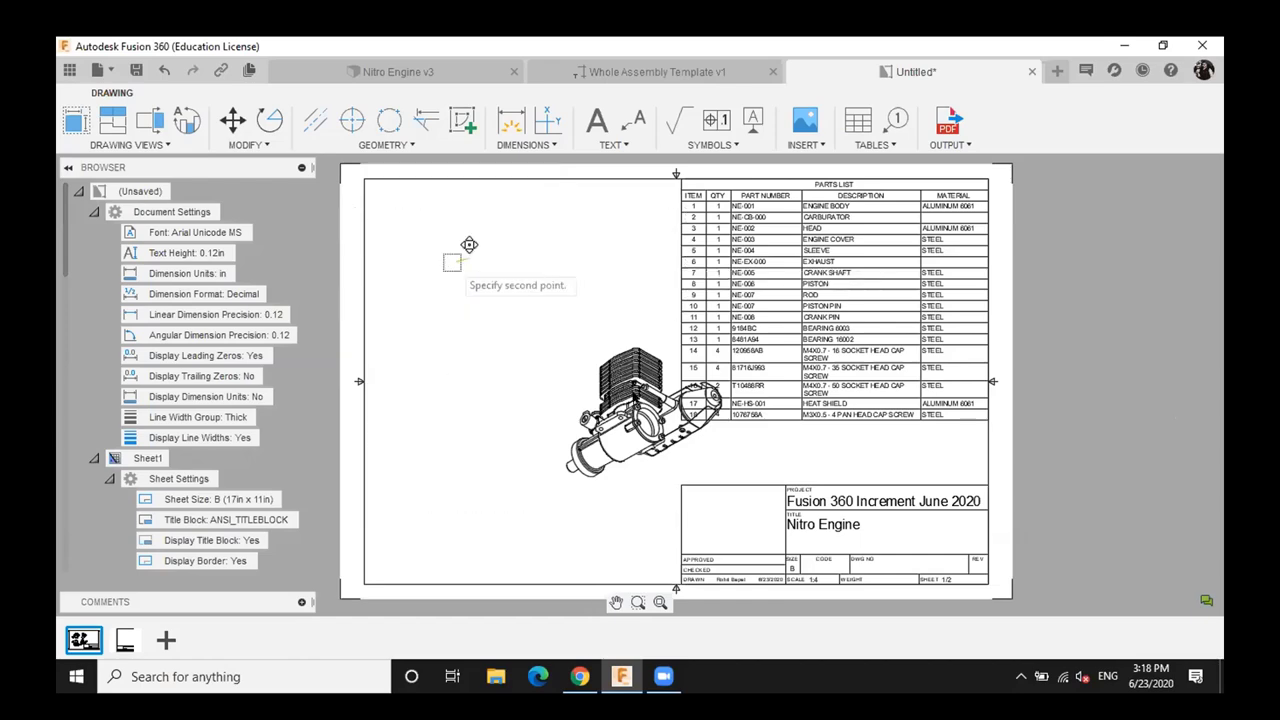
click(596, 453)
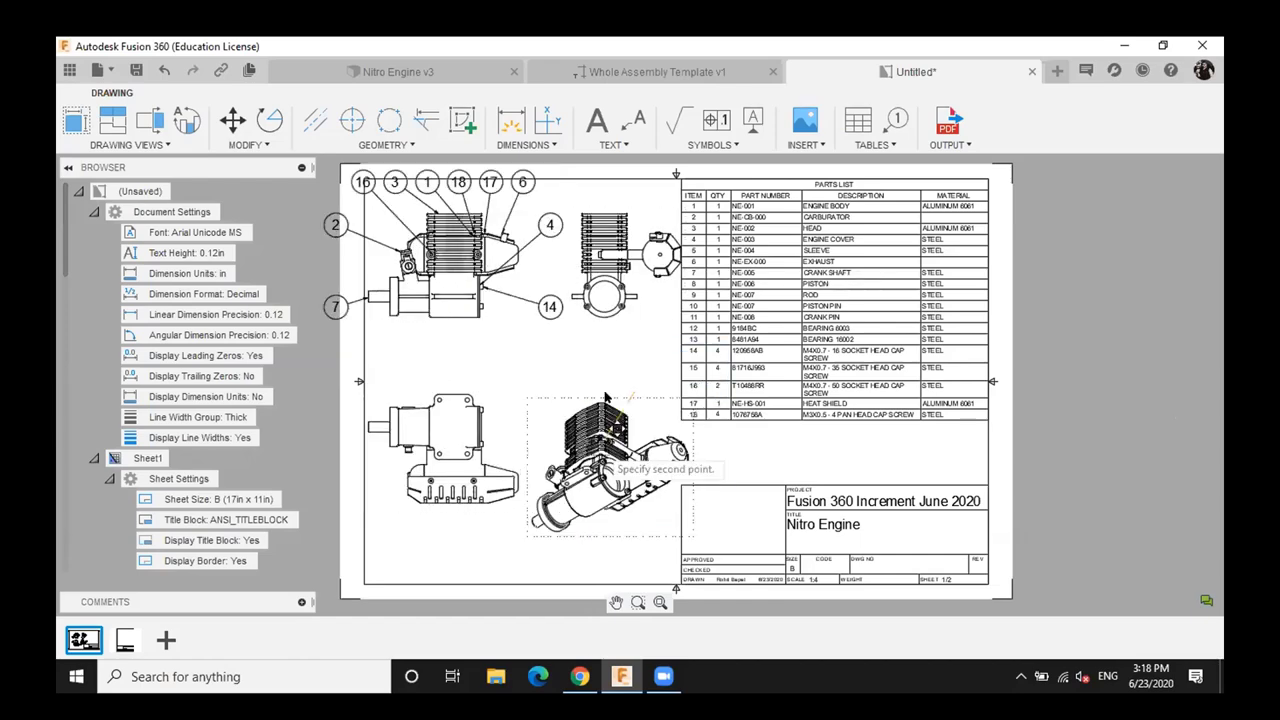
click(608, 398)
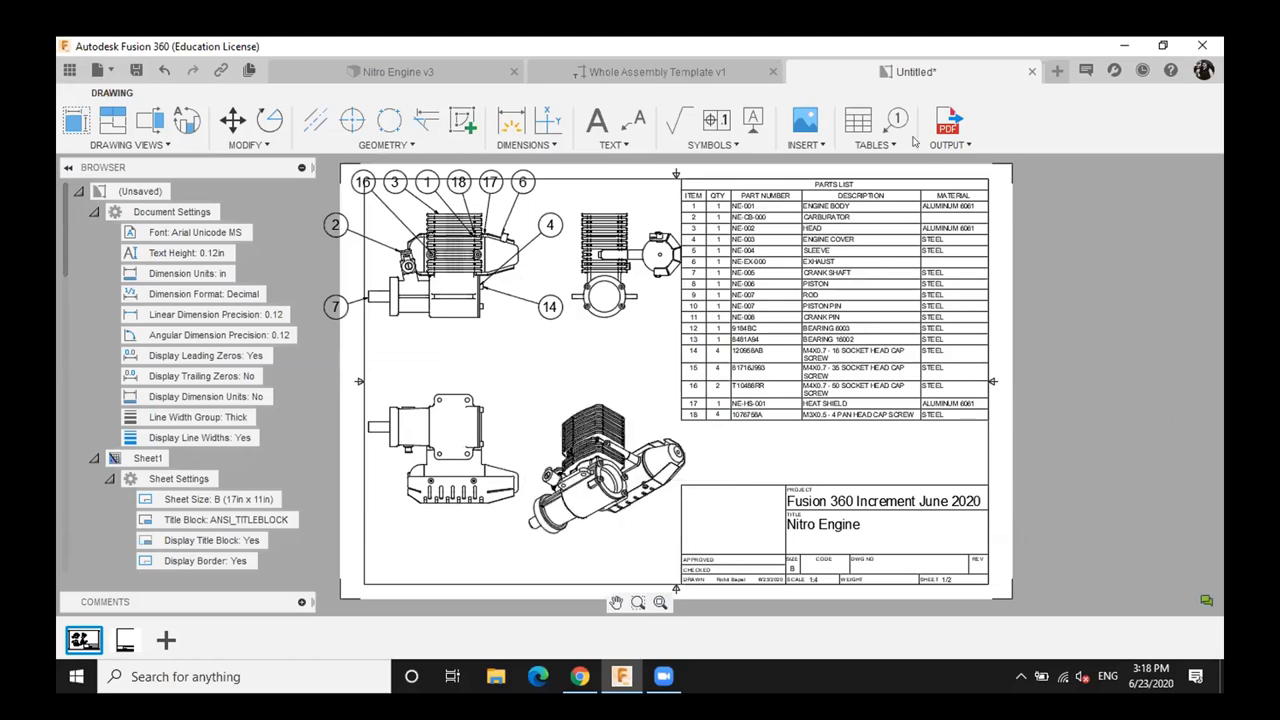
Reposition balloon 7 and shift the two left views slightly further left
click(335, 306)
click(335, 307)
click(409, 357)
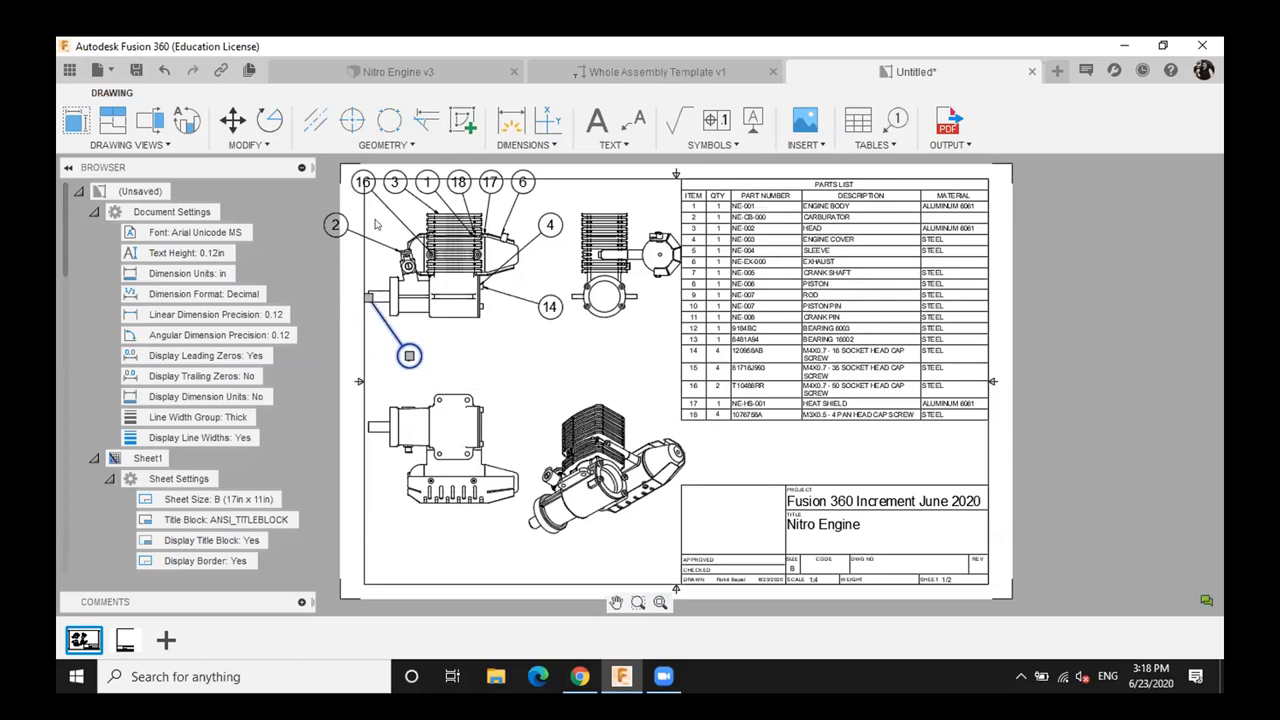
key(Escape)
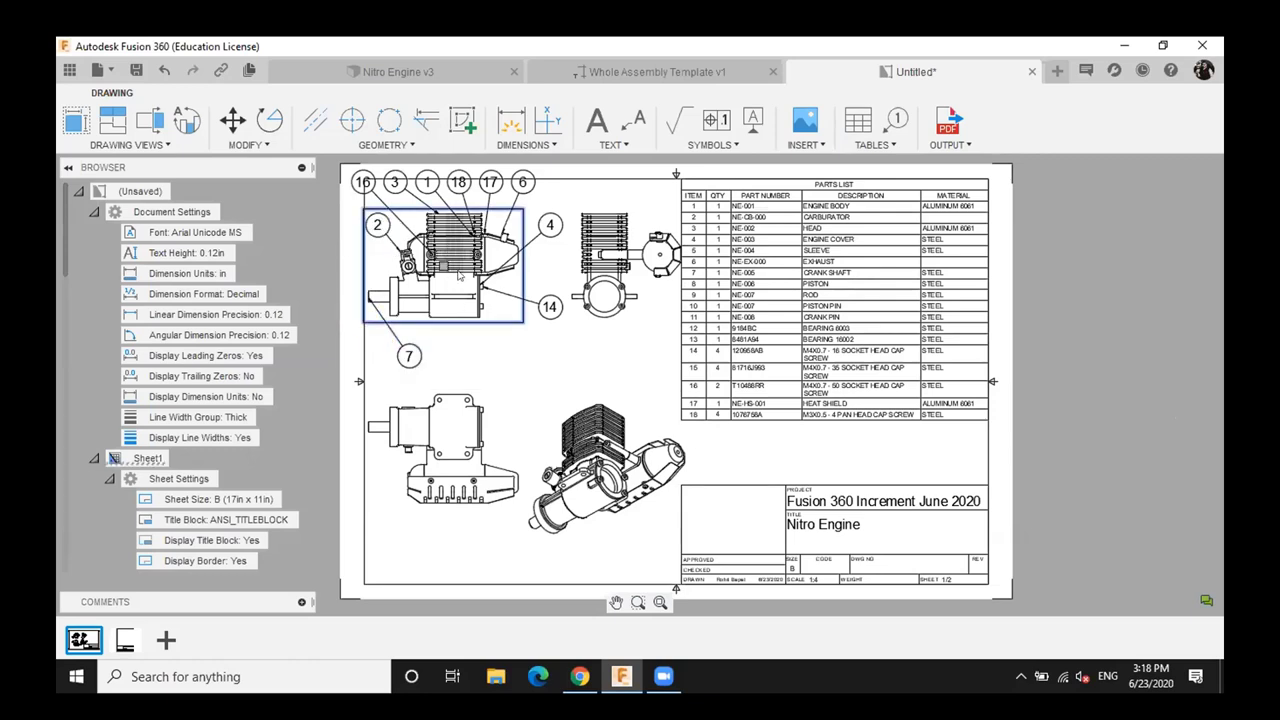
key(m)
click(460, 280)
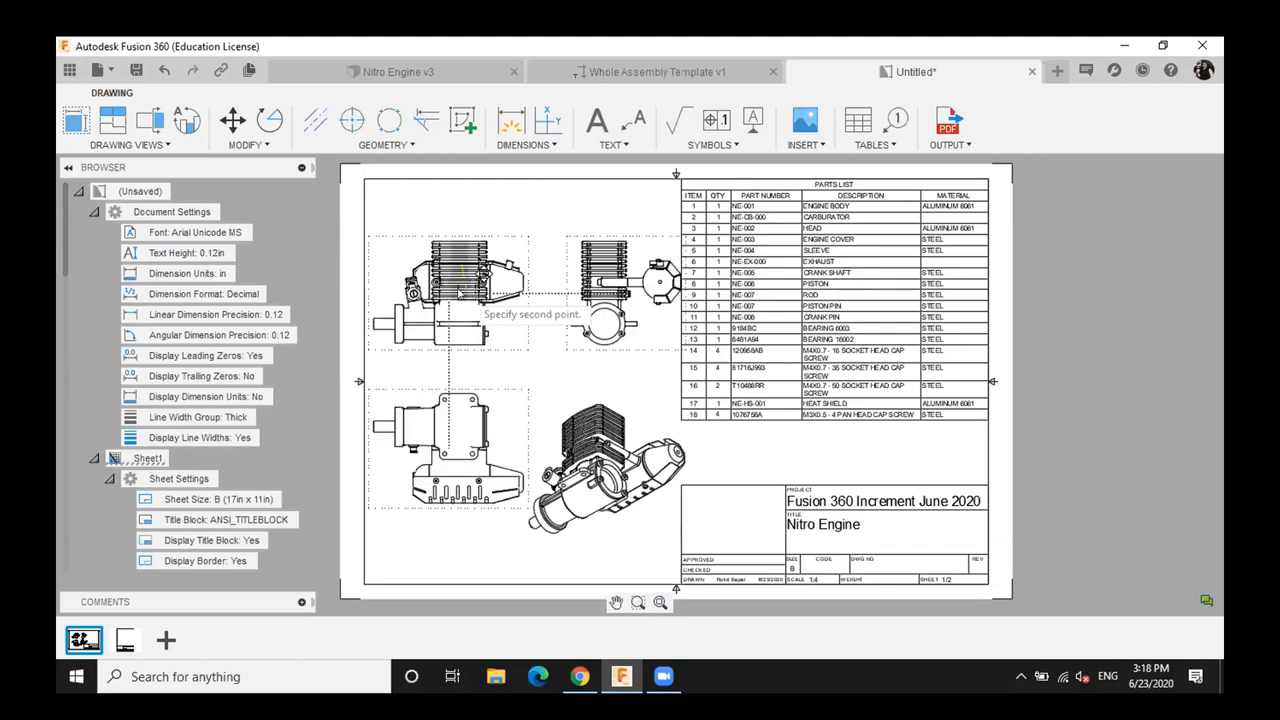
click(456, 289)
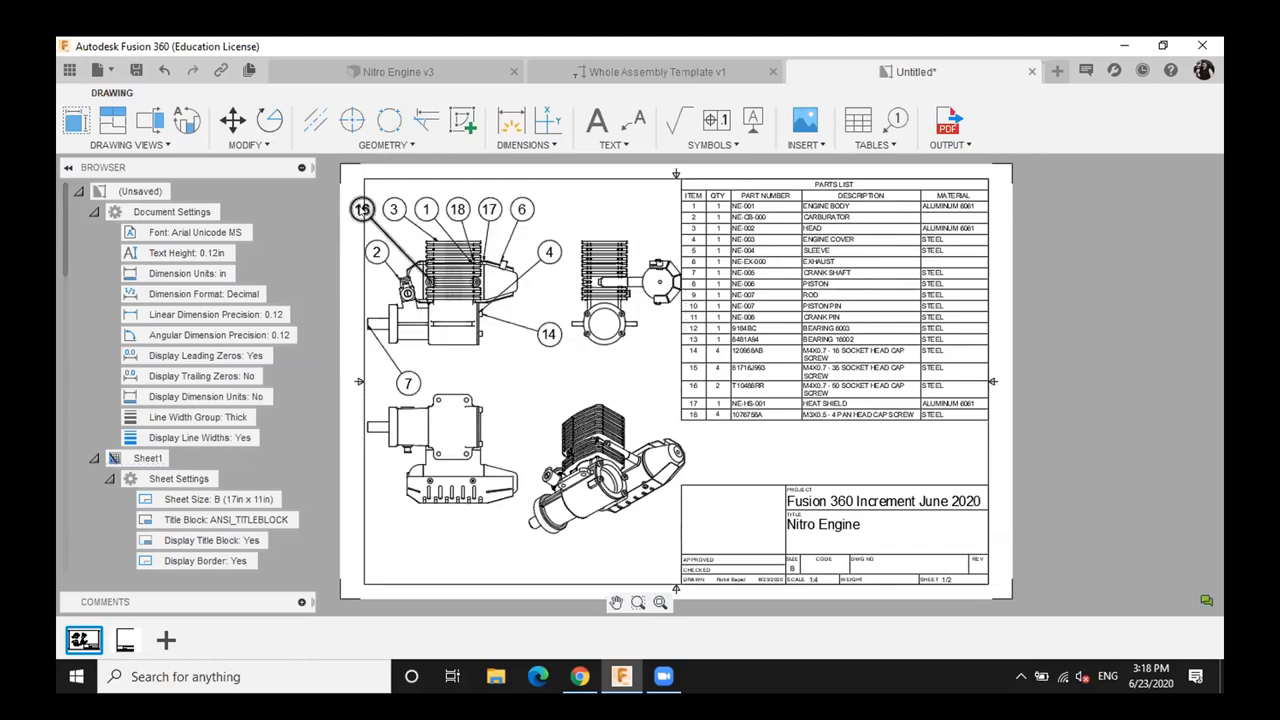
Raise the top-left balloon above its view, then add a blank Sheet3
click(361, 209)
click(362, 209)
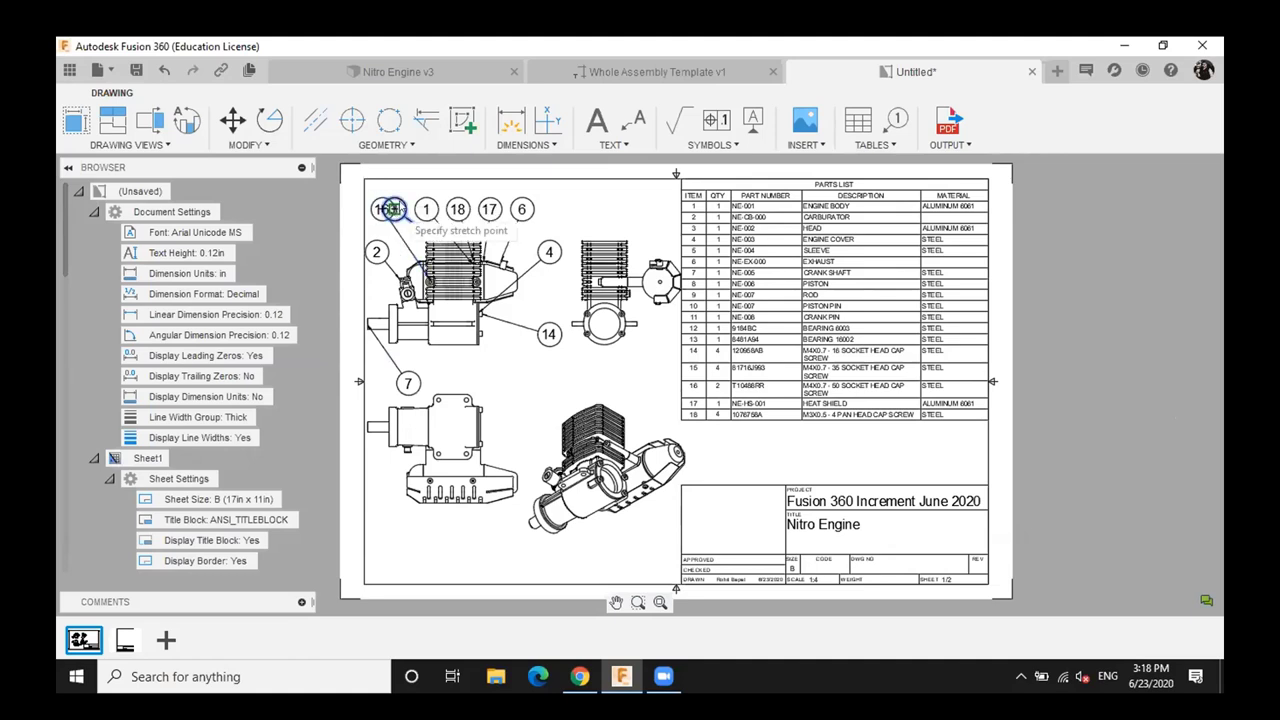
click(403, 191)
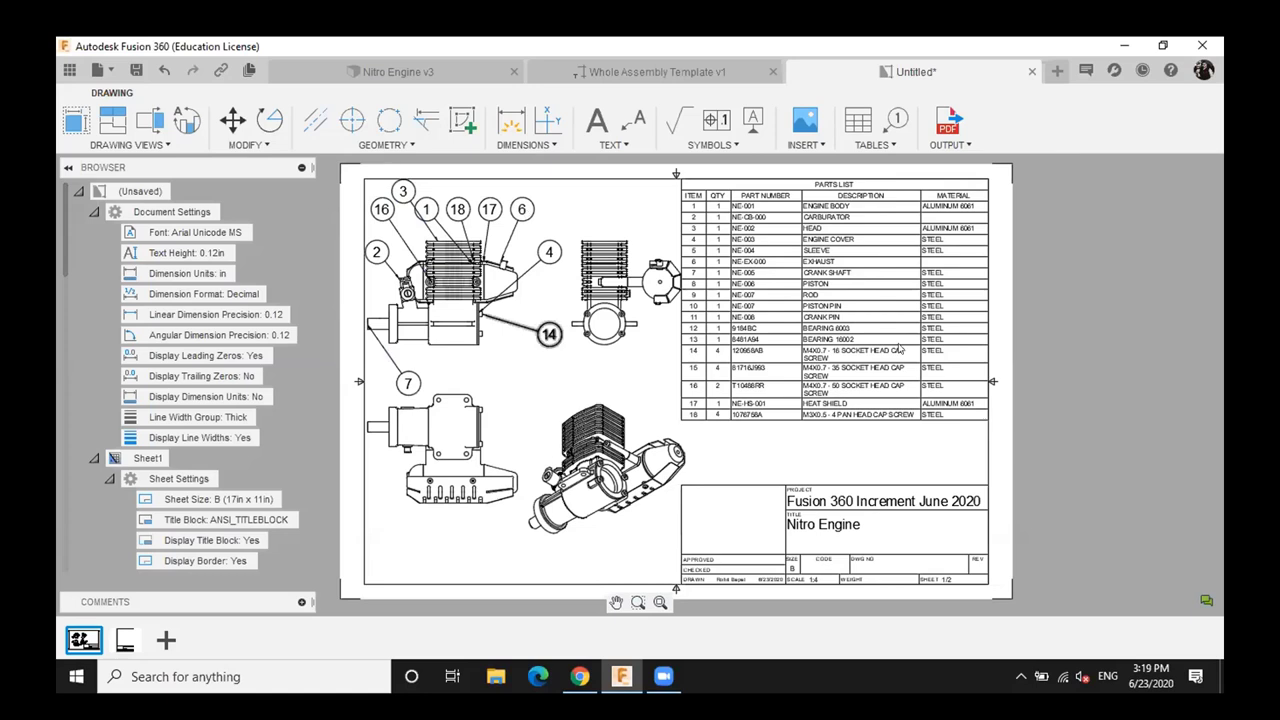
click(759, 385)
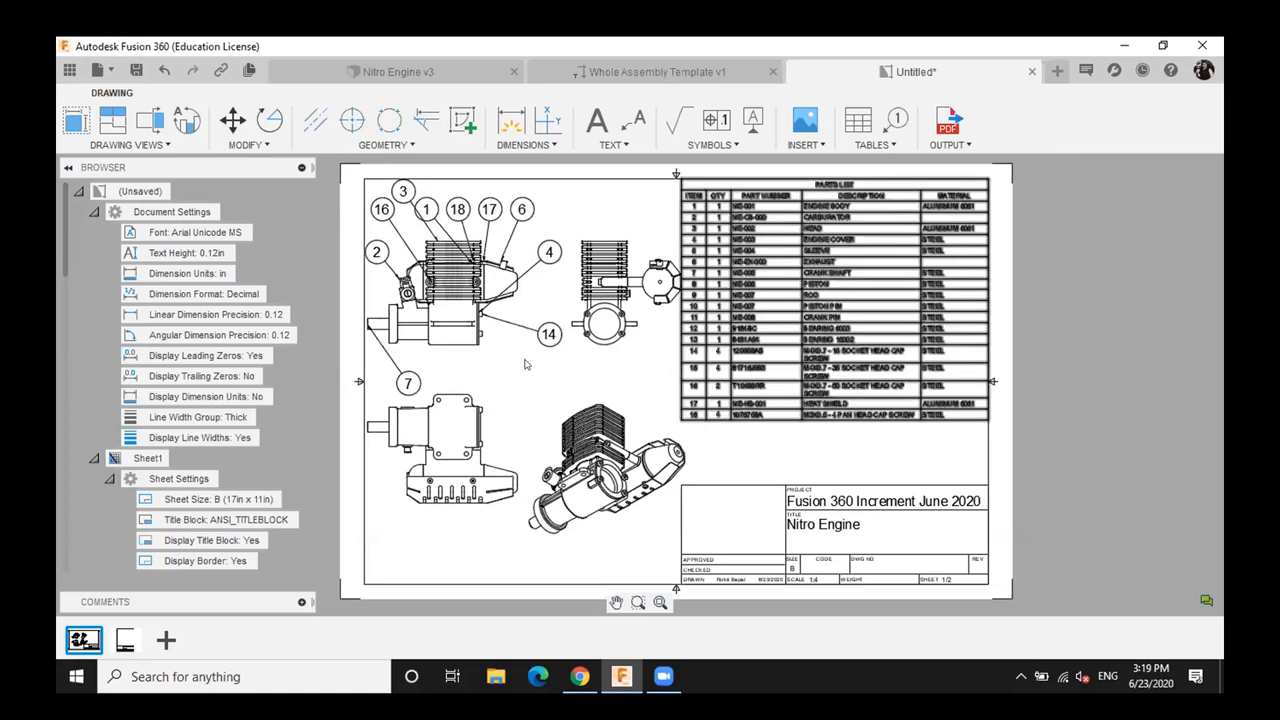
key(Escape)
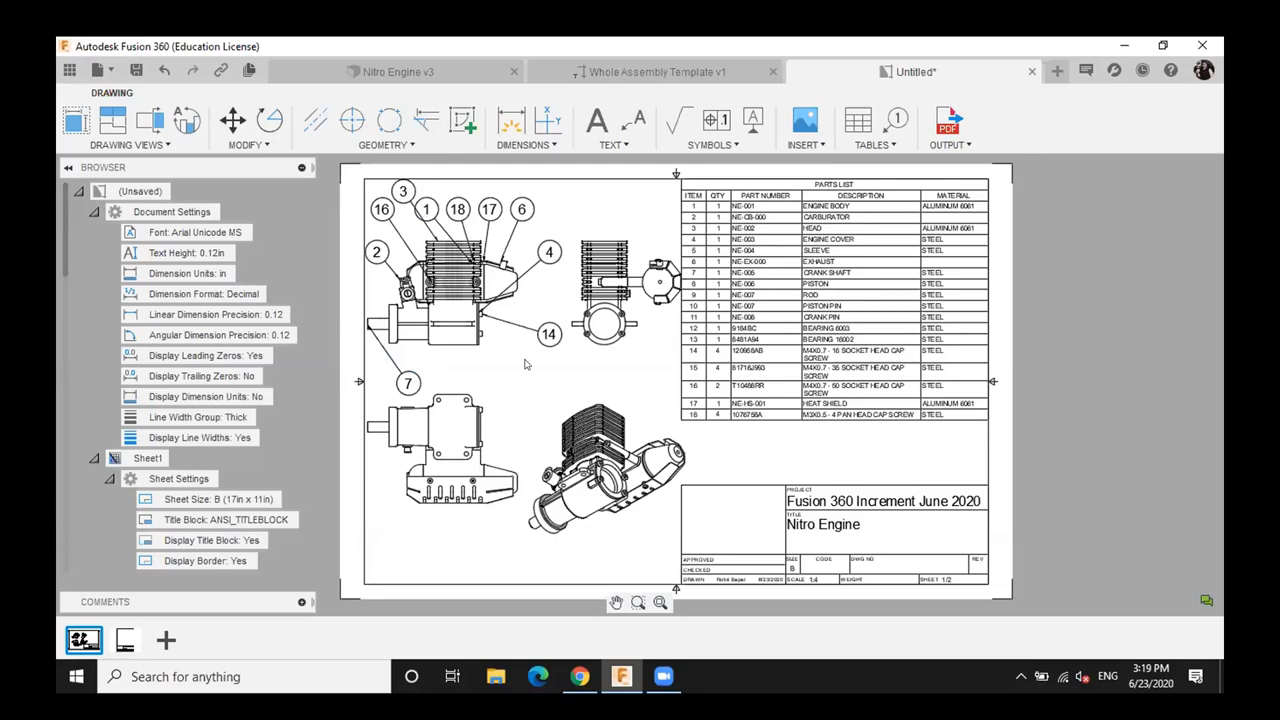
click(857, 122)
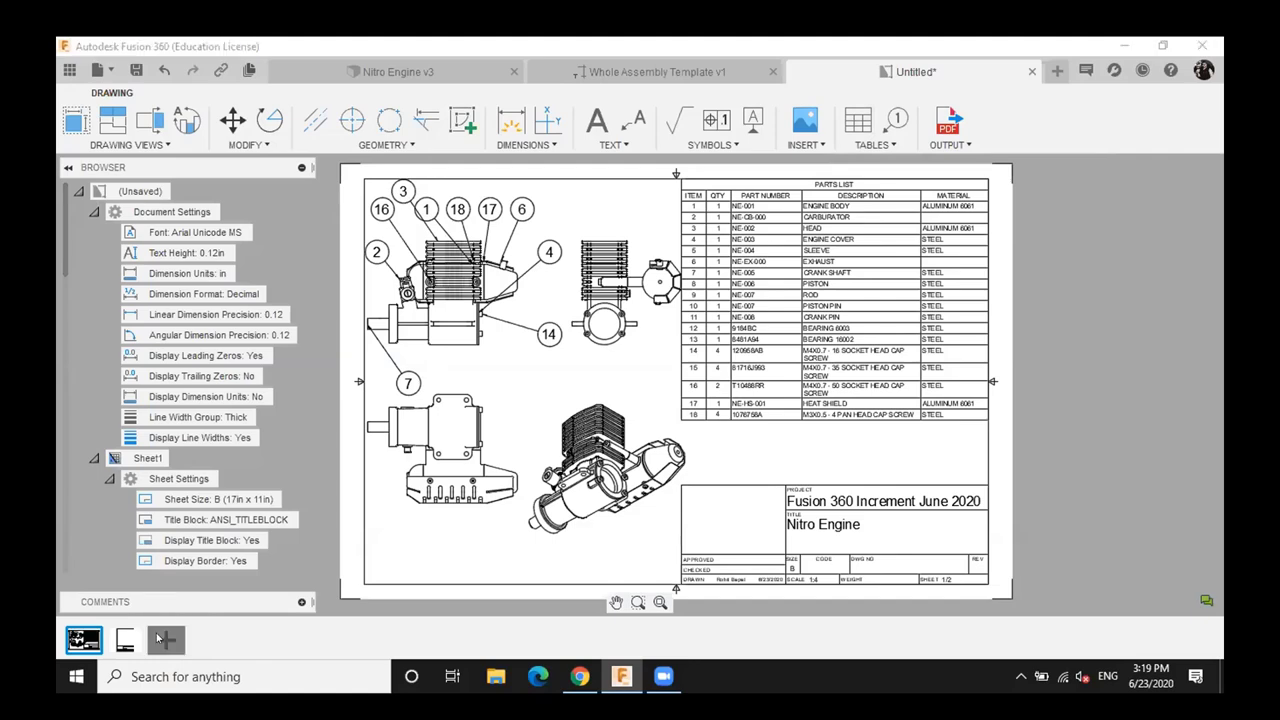
click(166, 640)
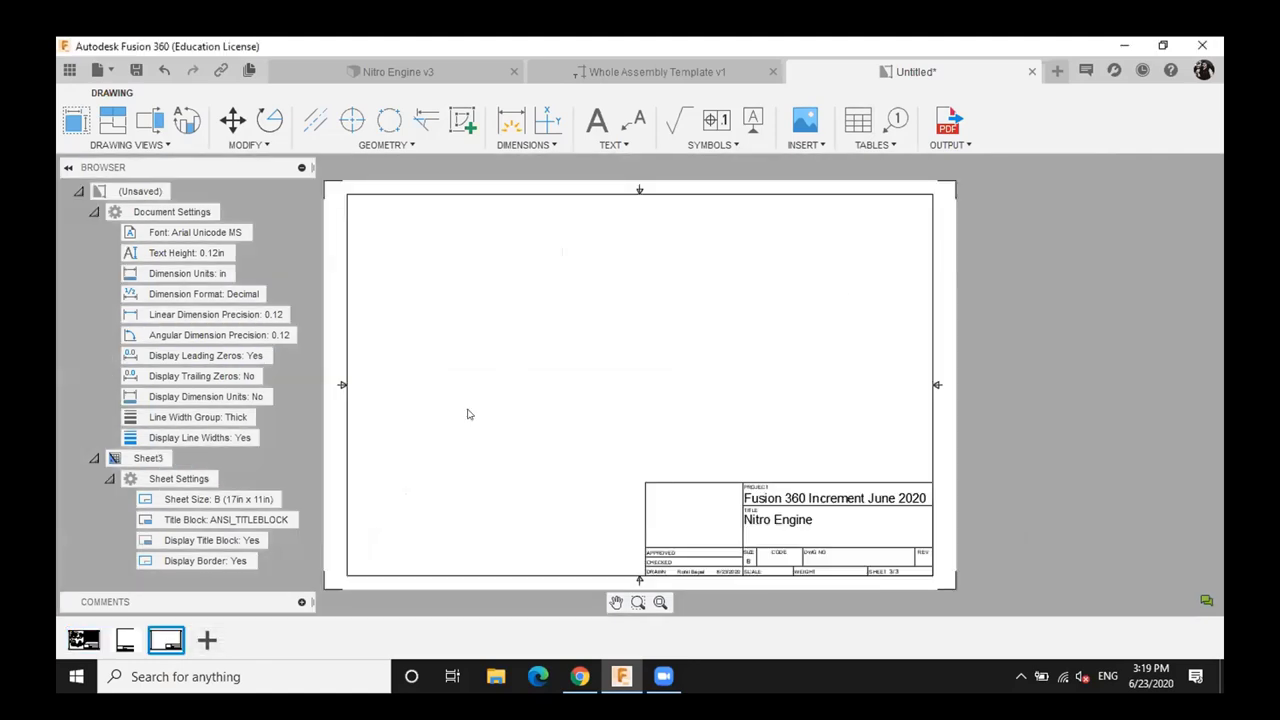
Place an empty four-column table near Sheet3's top right, then return to Sheet1
click(855, 119)
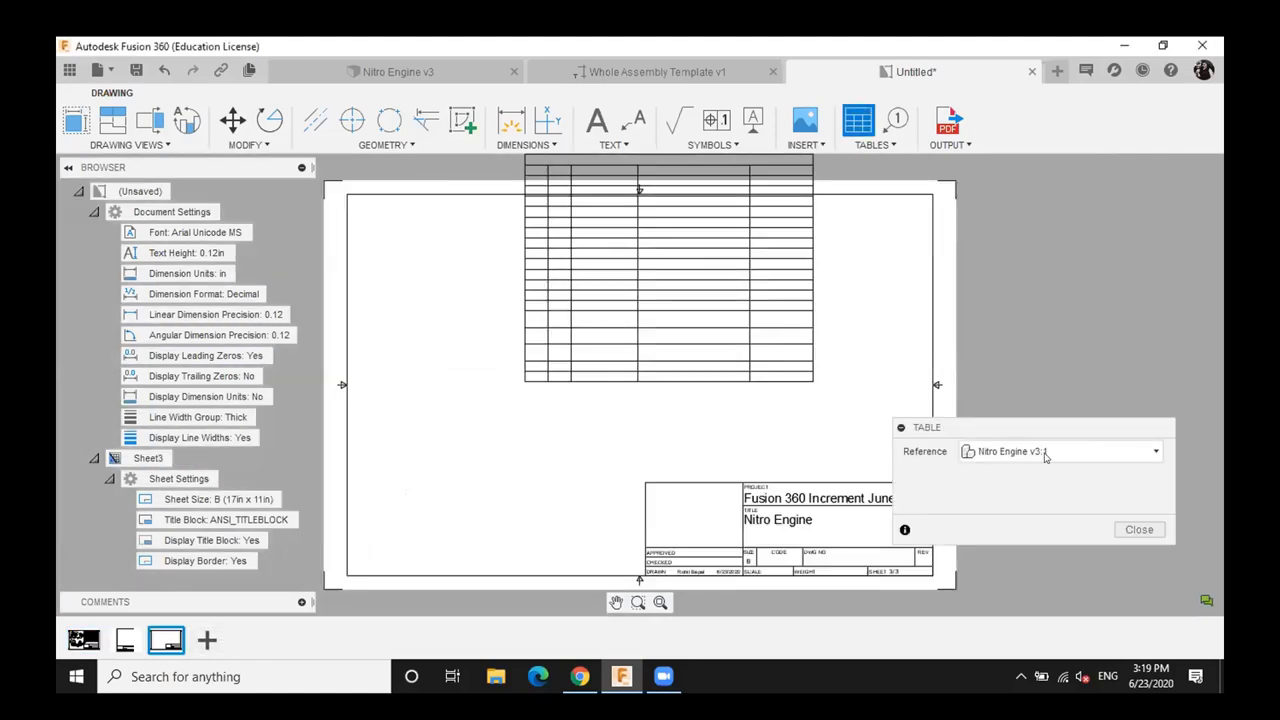
drag(1040, 441, 1029, 314)
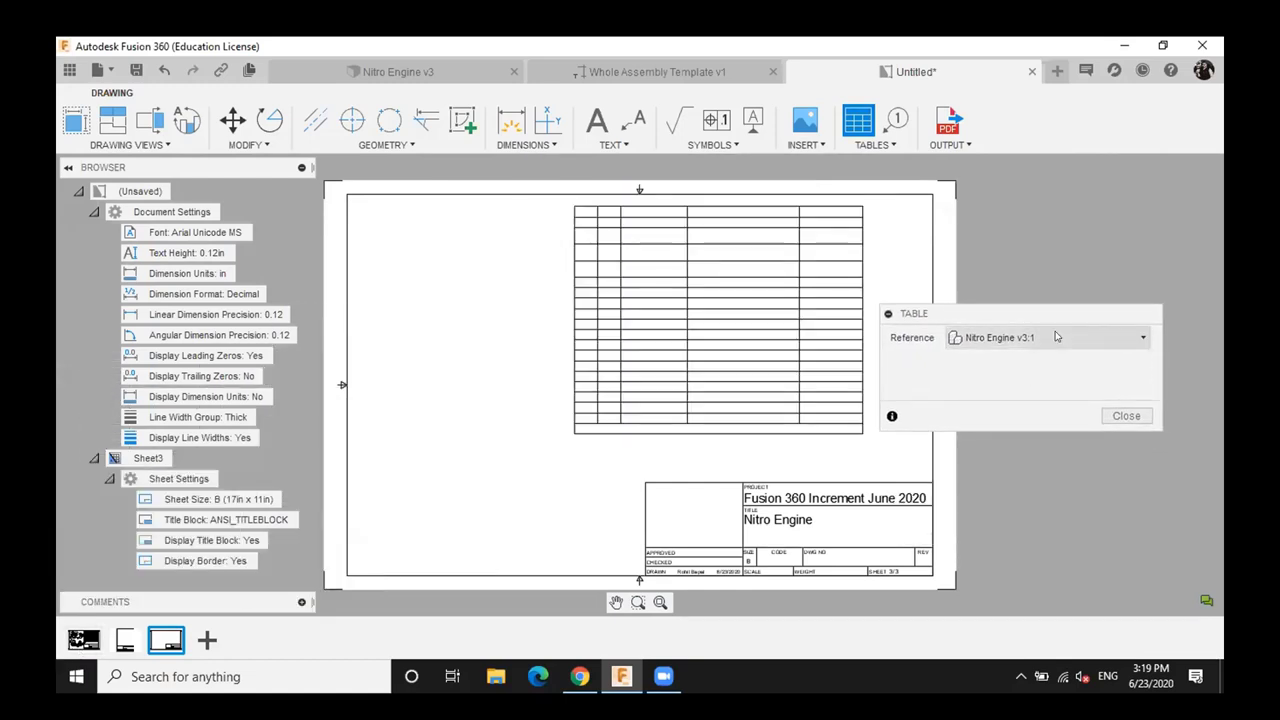
click(1005, 338)
click(1010, 361)
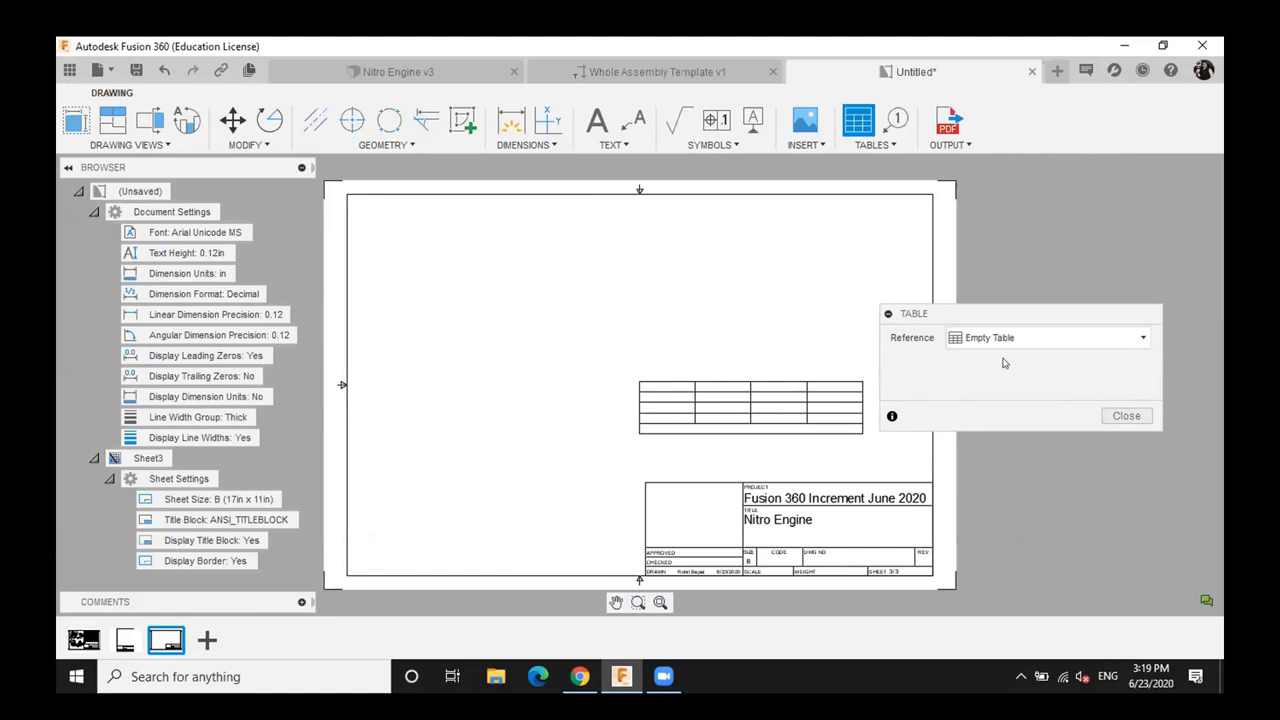
click(897, 221)
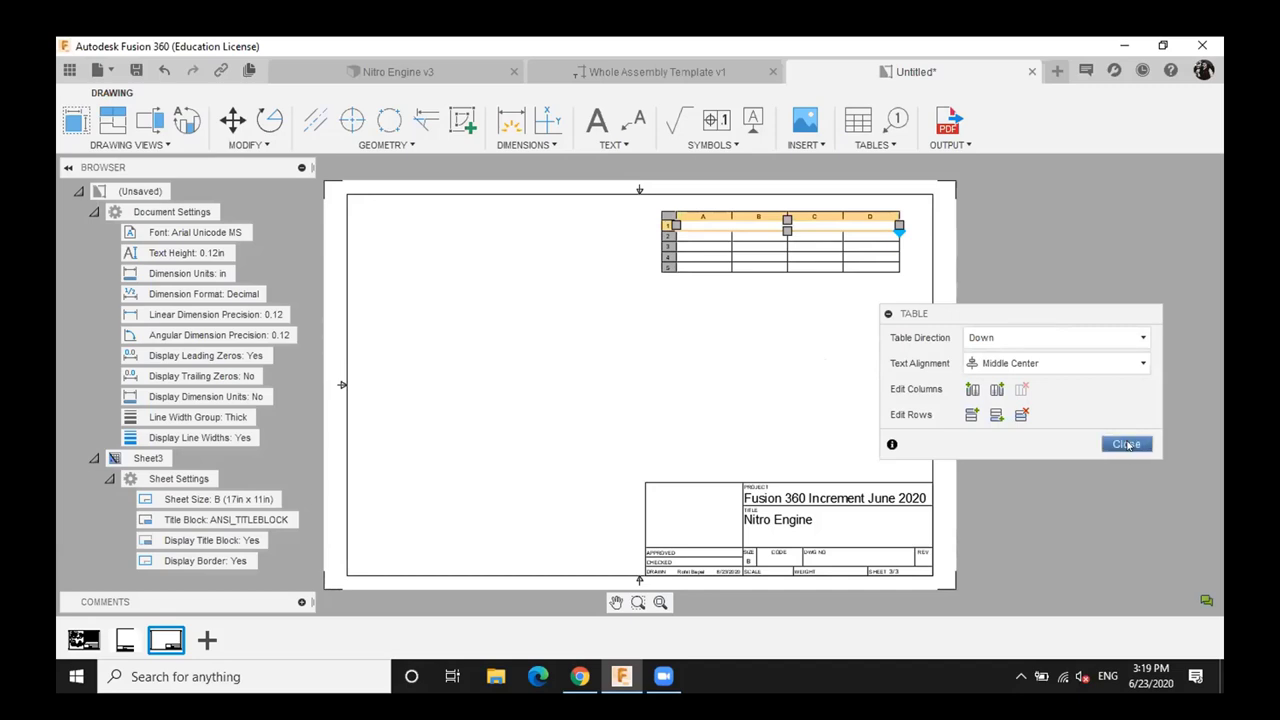
click(1127, 444)
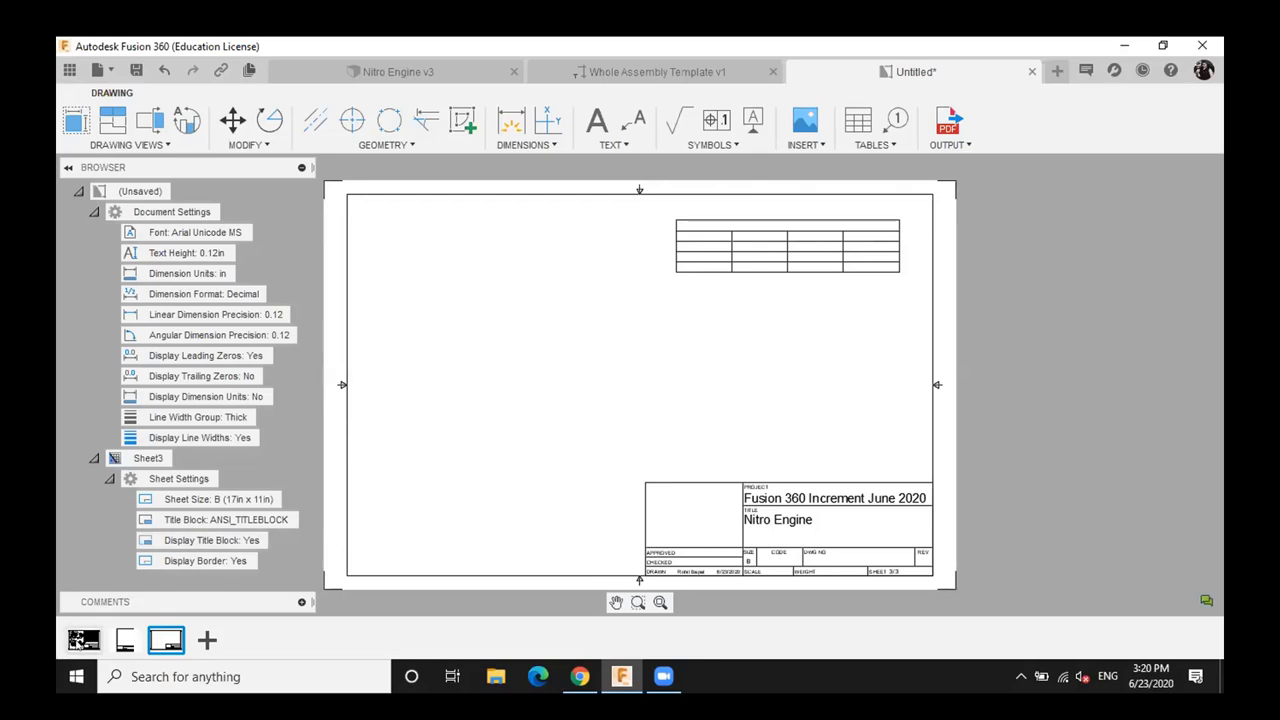
click(81, 640)
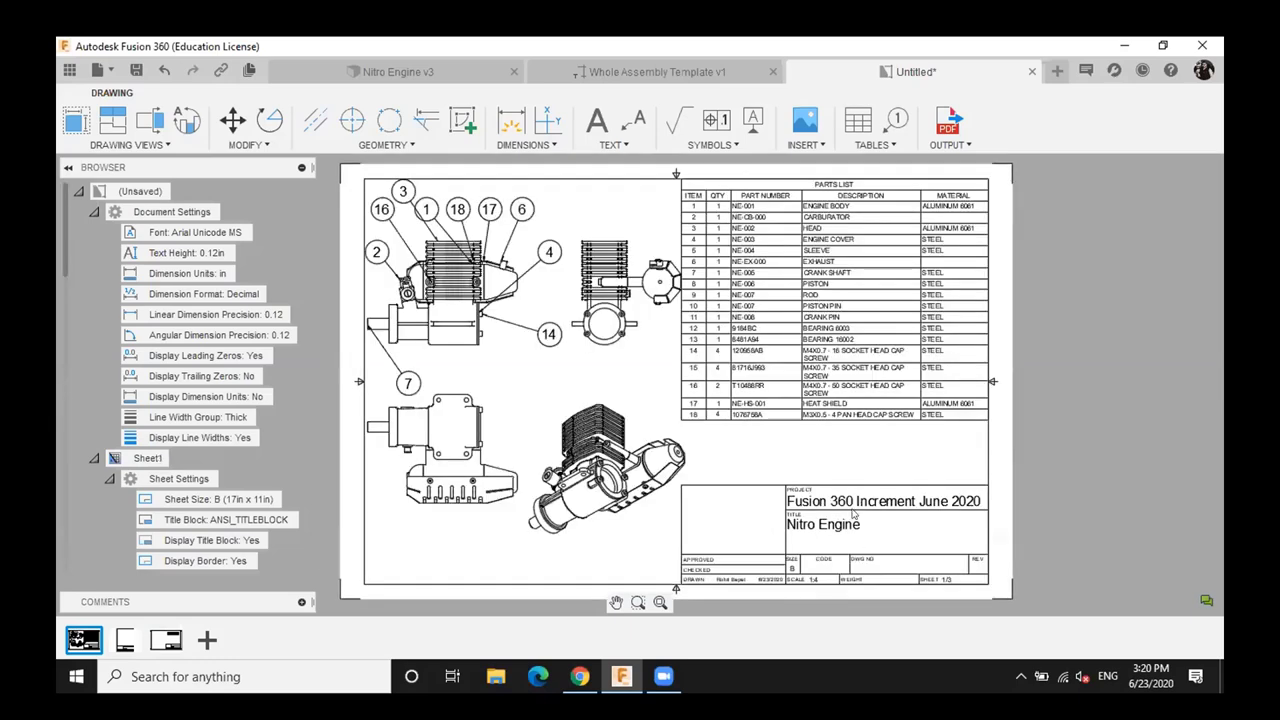
Create title block ANSI_TITLEBLOCK 1, sourced from the existing ANSI_TITLEBLOCK
click(810, 487)
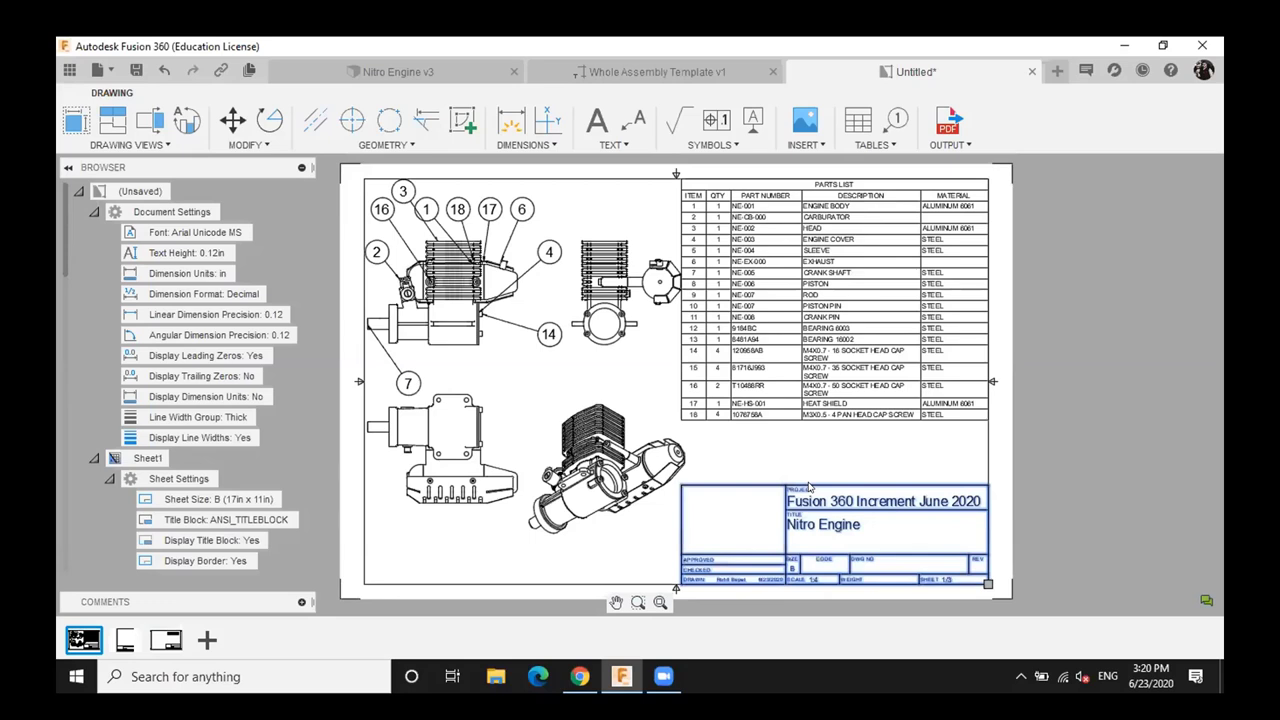
right_click(810, 487)
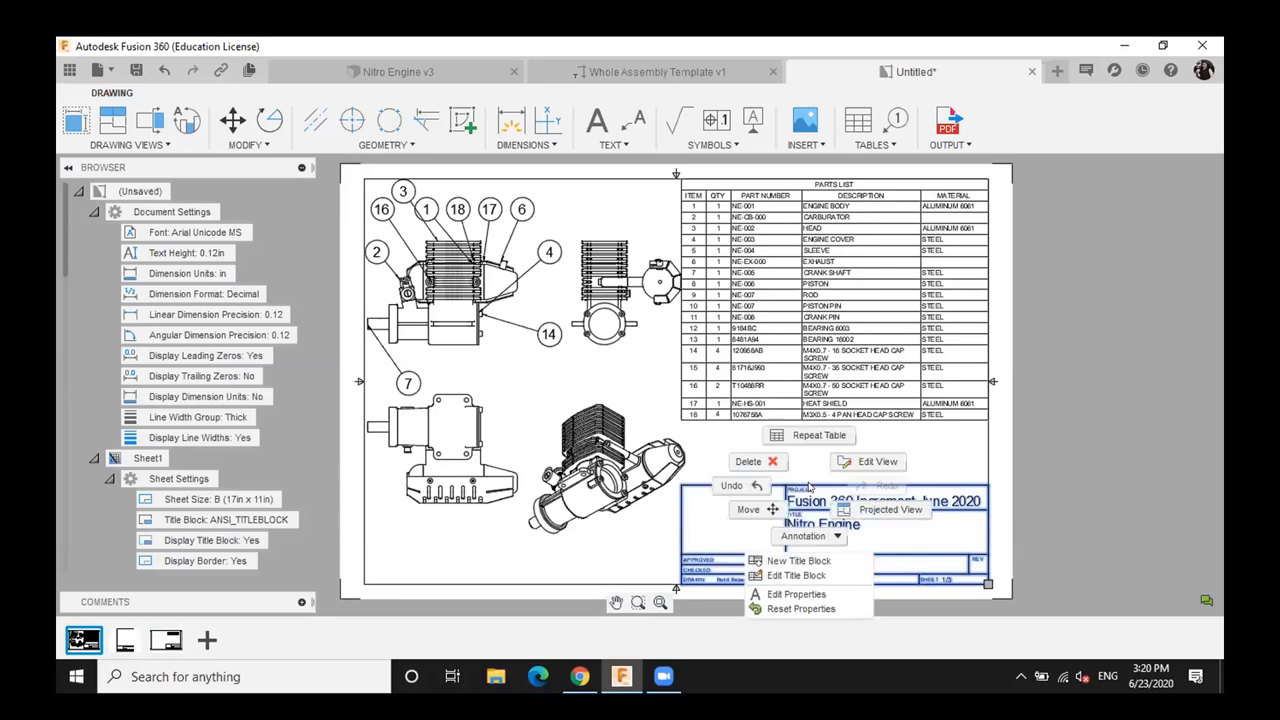
click(790, 561)
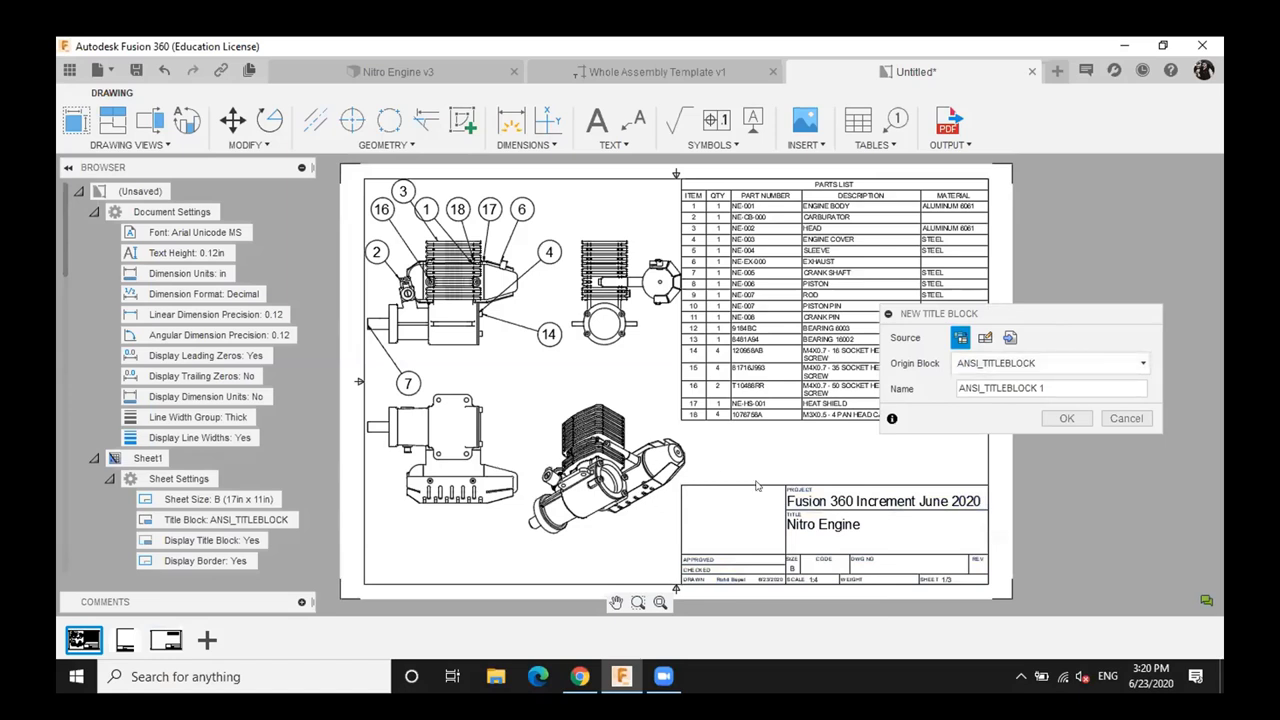
click(758, 485)
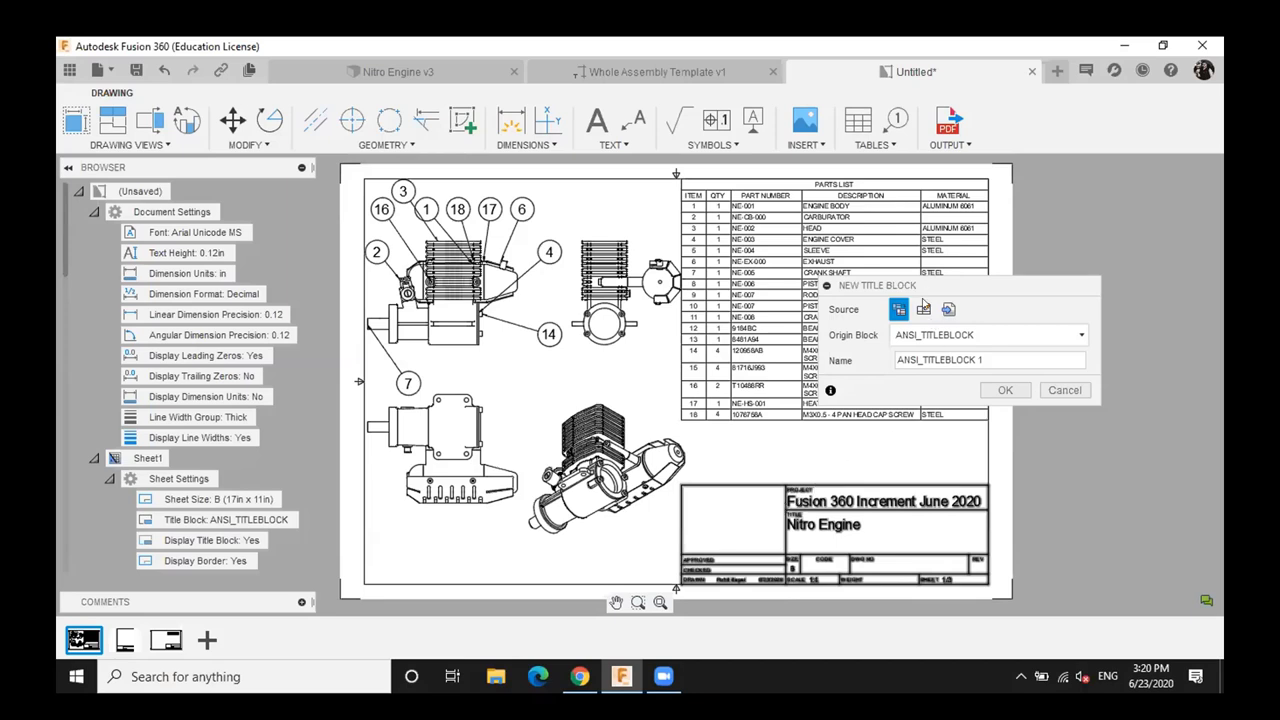
click(922, 311)
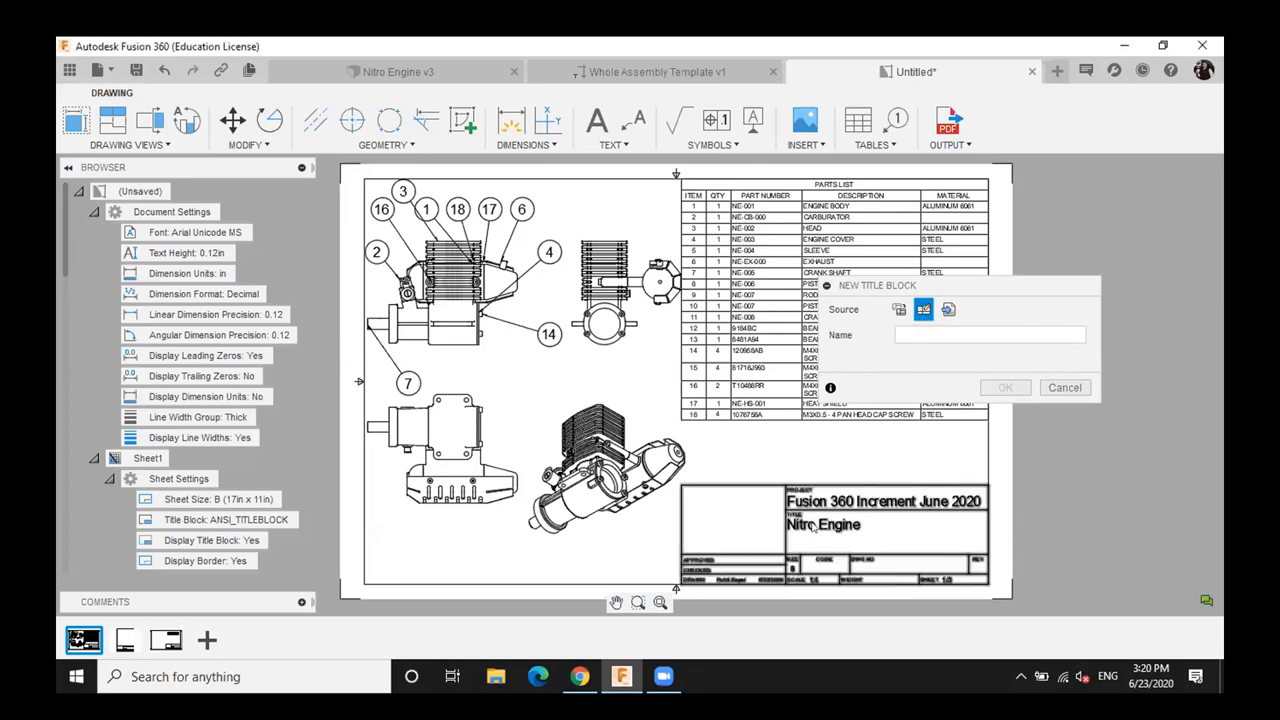
click(948, 311)
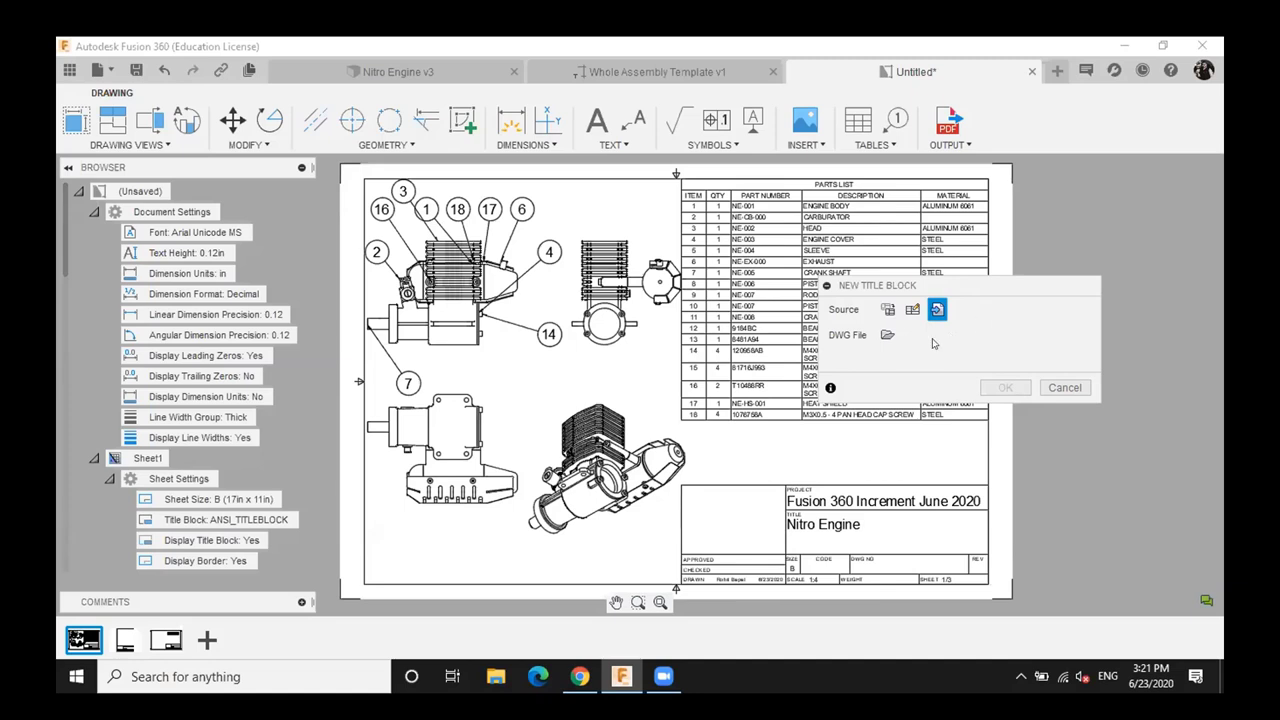
click(887, 311)
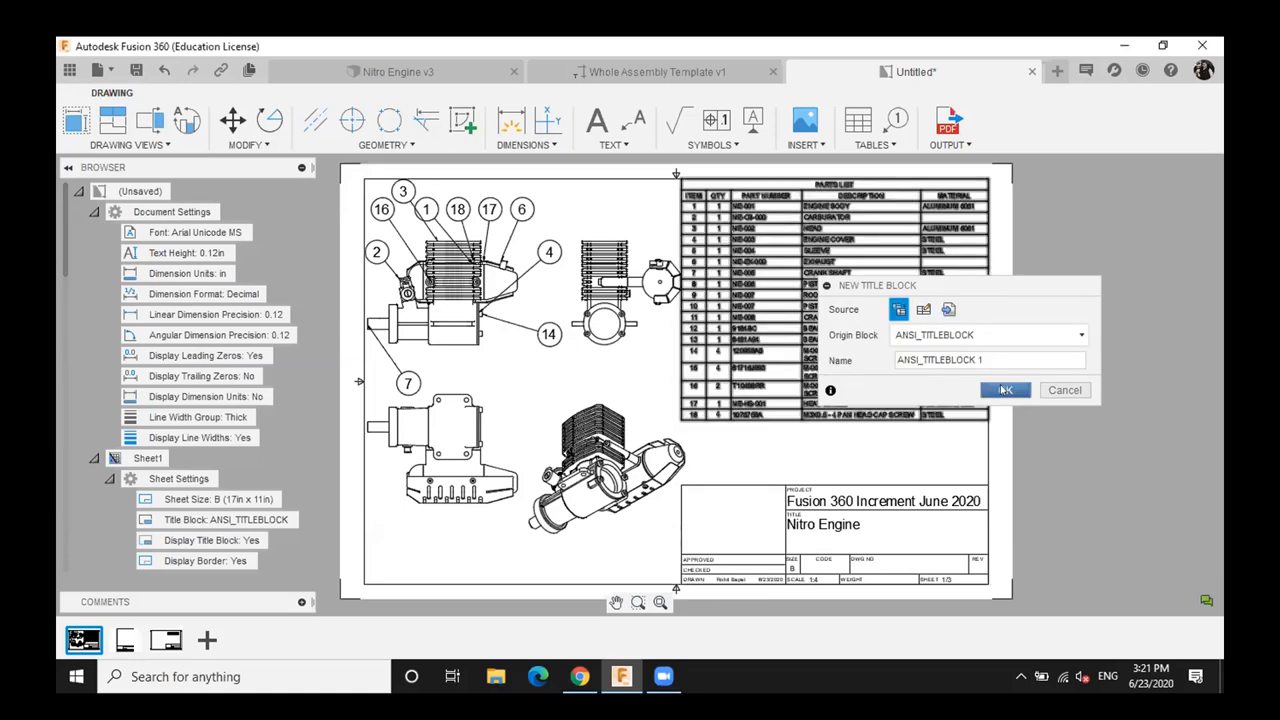
click(1005, 390)
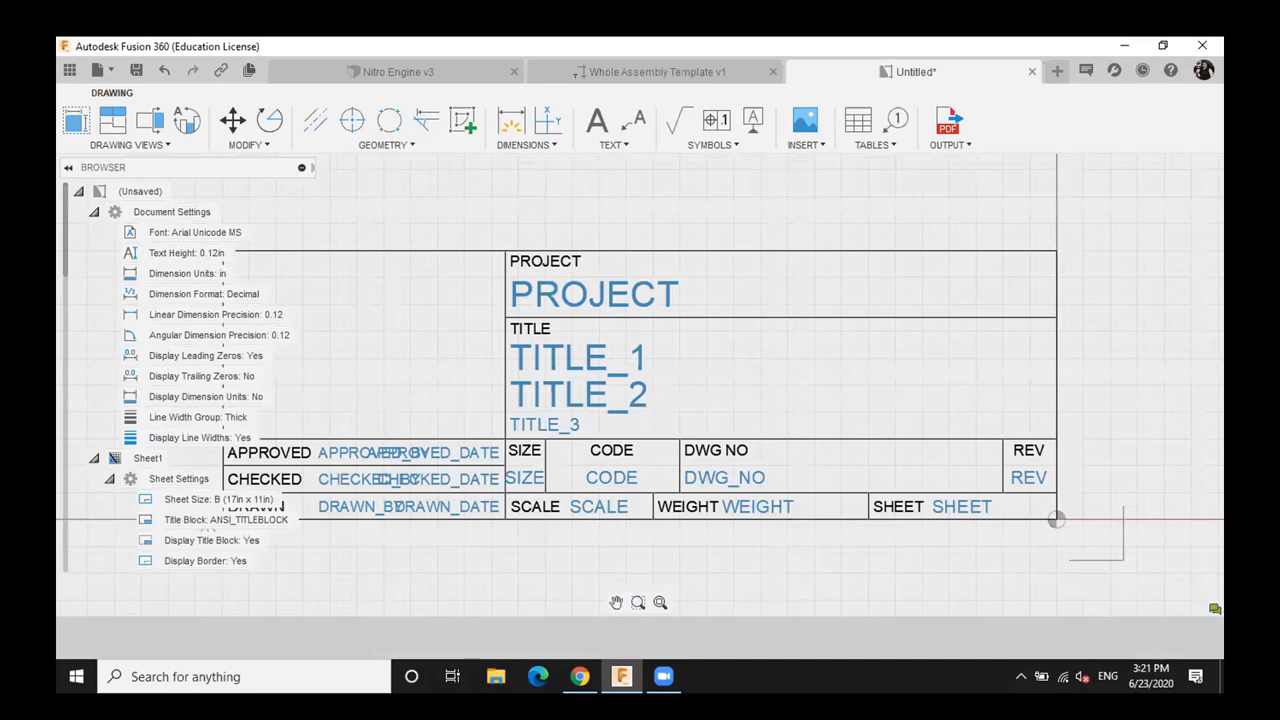
Enter edit mode on the copied title block to work on its PROJECT, TITLE and approval fields
double_click(527, 320)
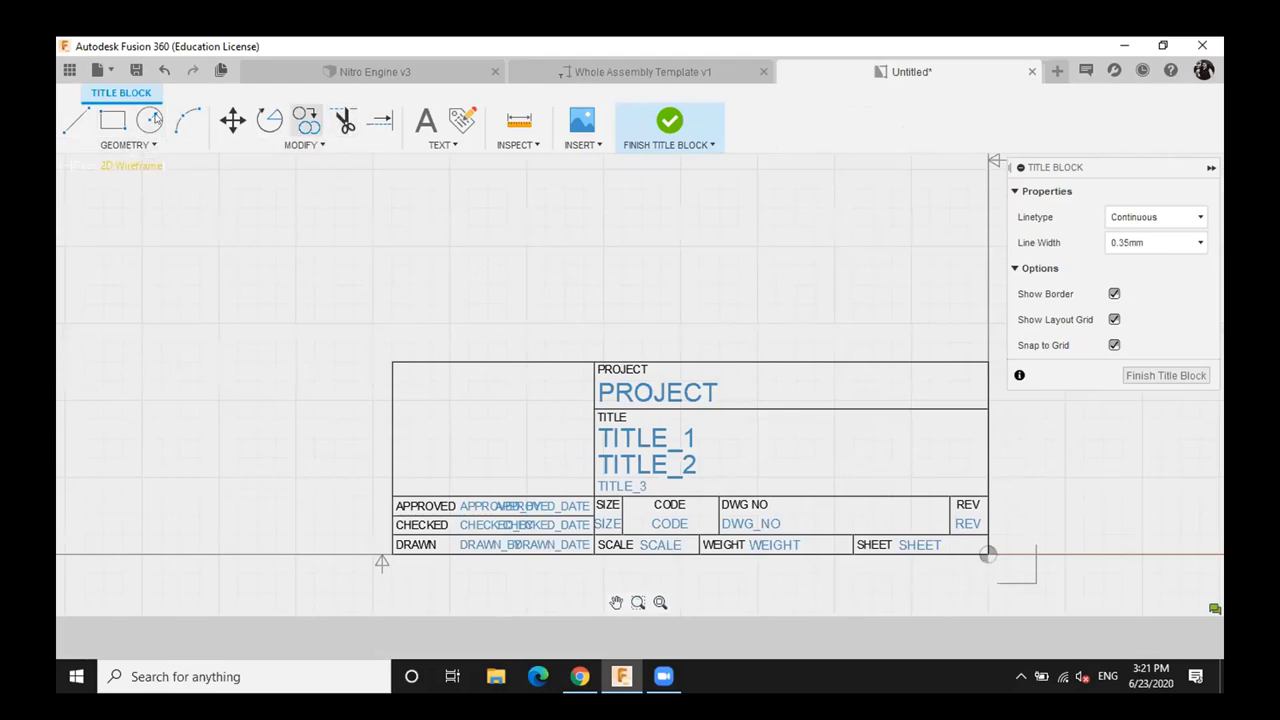
click(425, 122)
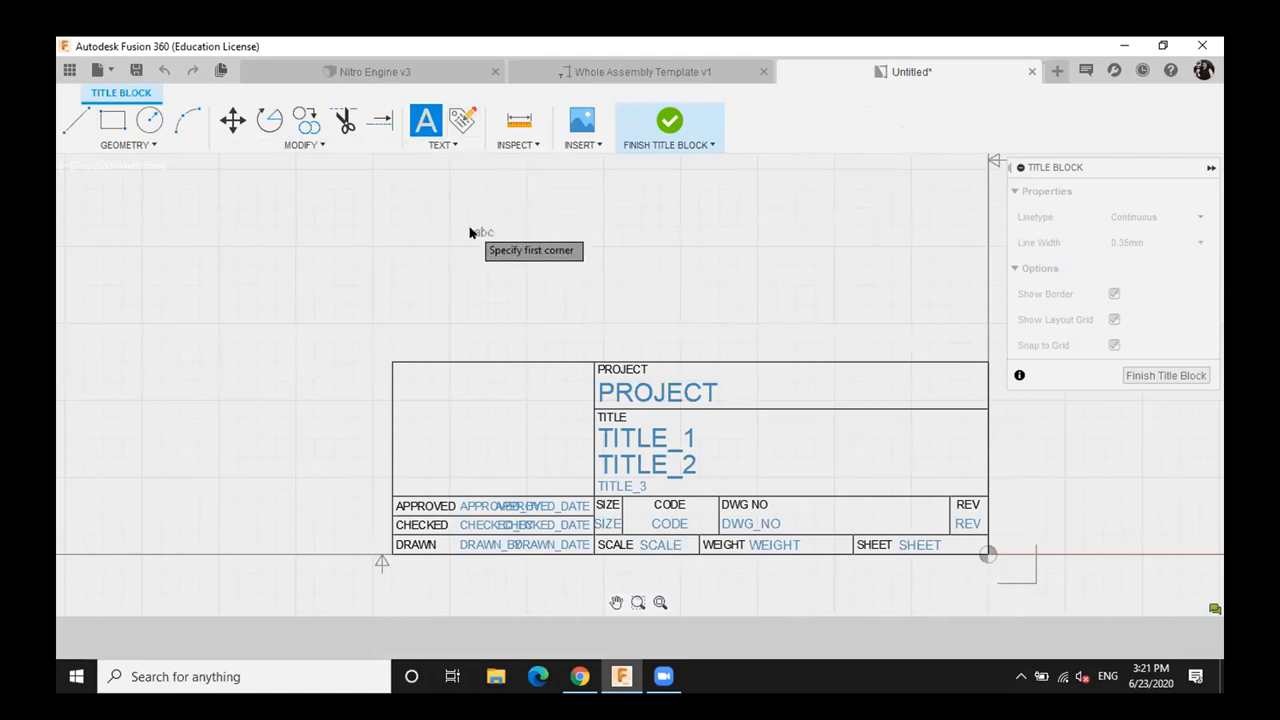
key(Escape)
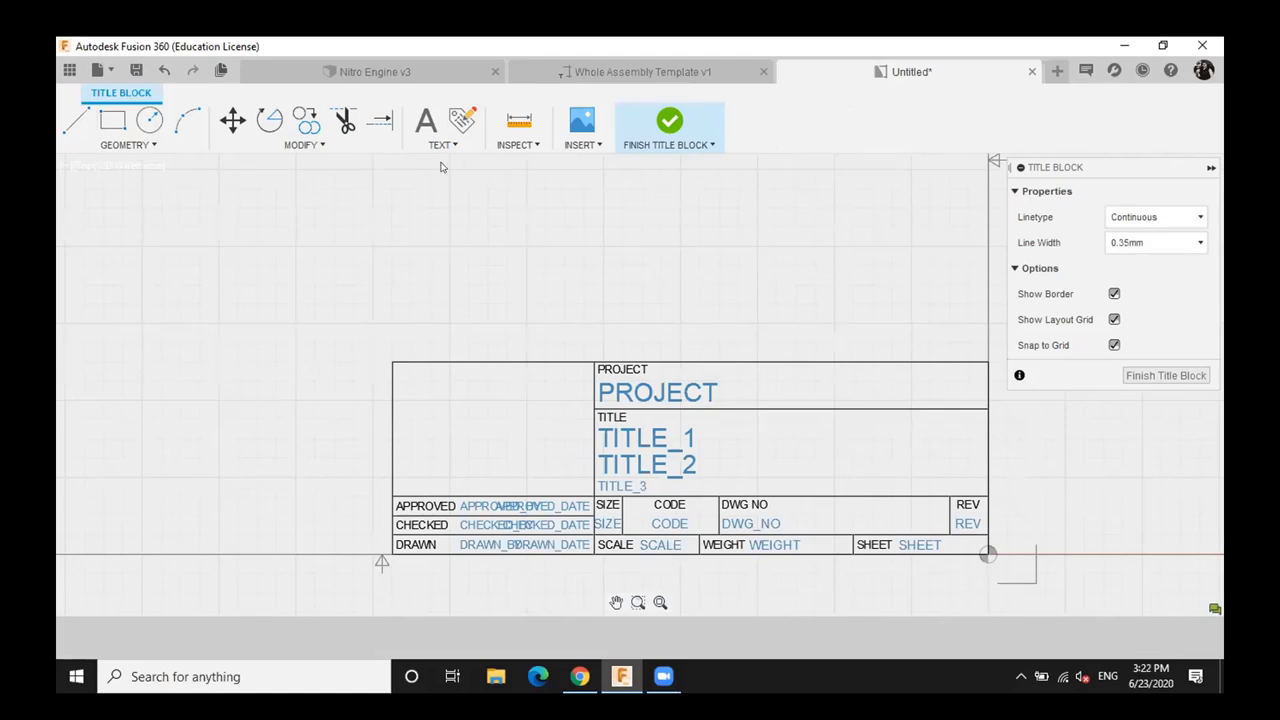
click(113, 122)
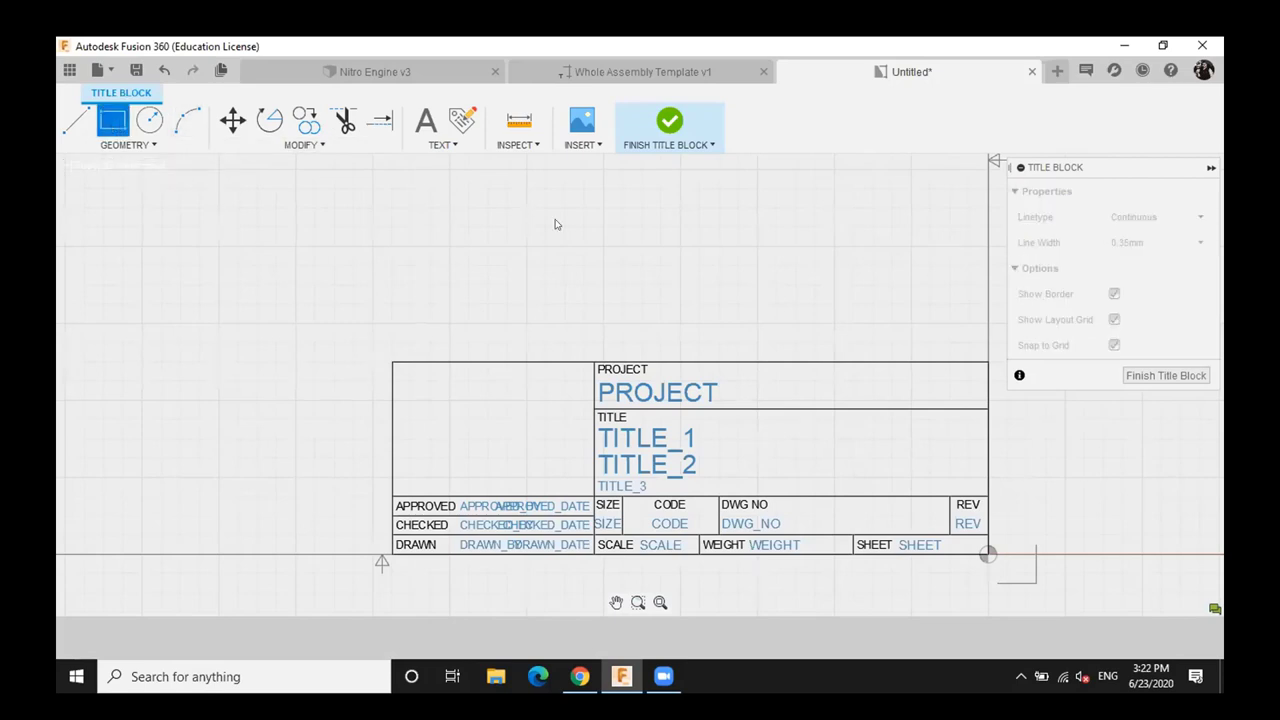
Draw a rectangle upward from the title block's top-right corner, above the PROJECT row
click(987, 361)
click(594, 286)
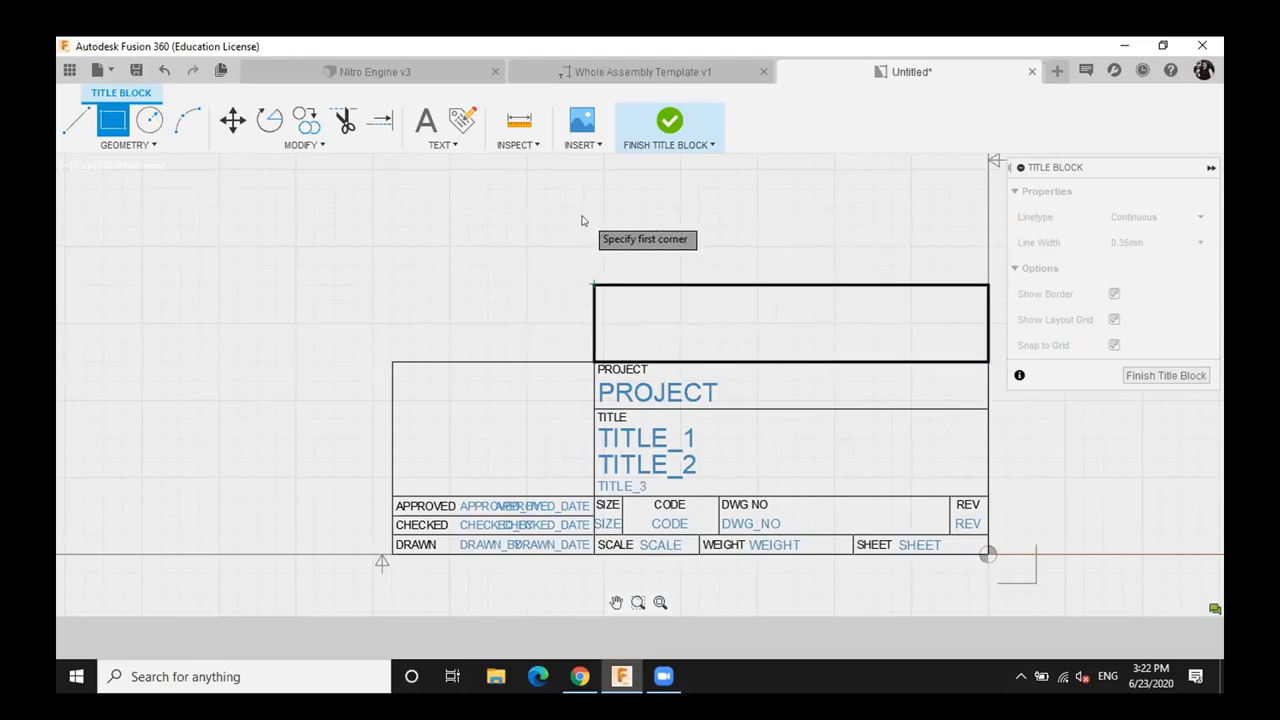
key(Escape)
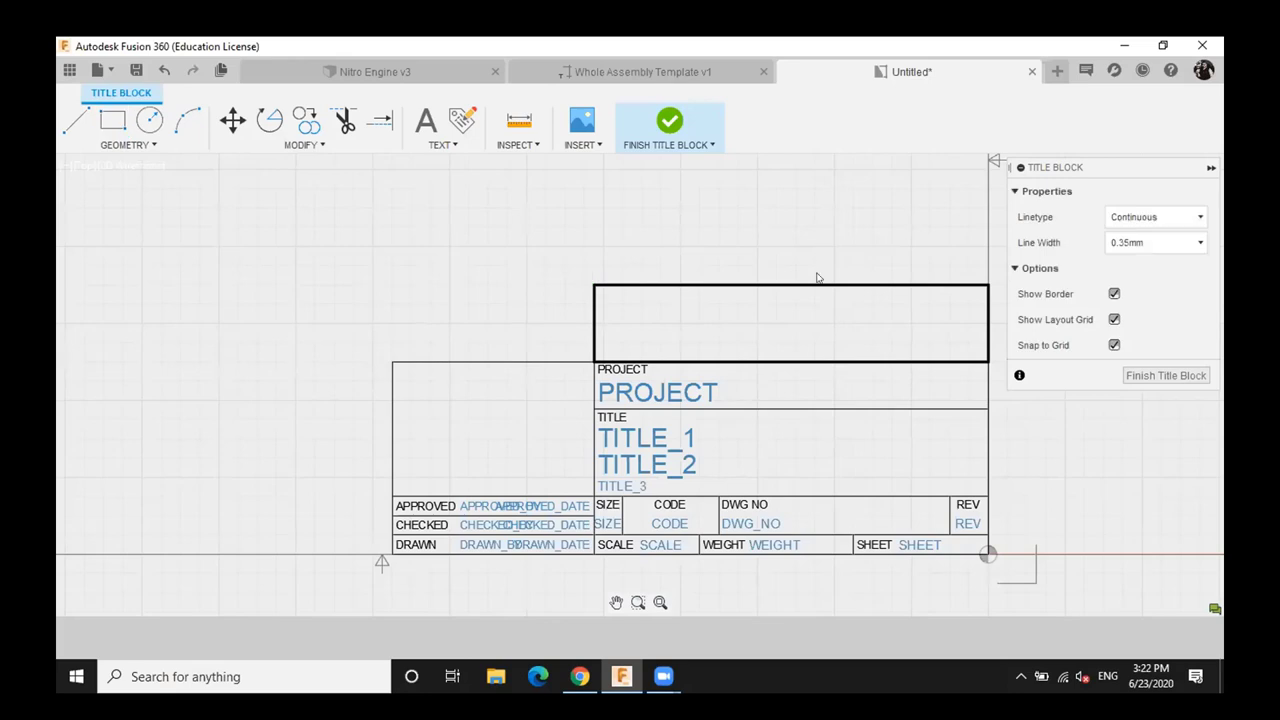
Set the new box's line width to 0.18mm, leaving its linetype unchanged
click(817, 287)
click(817, 287)
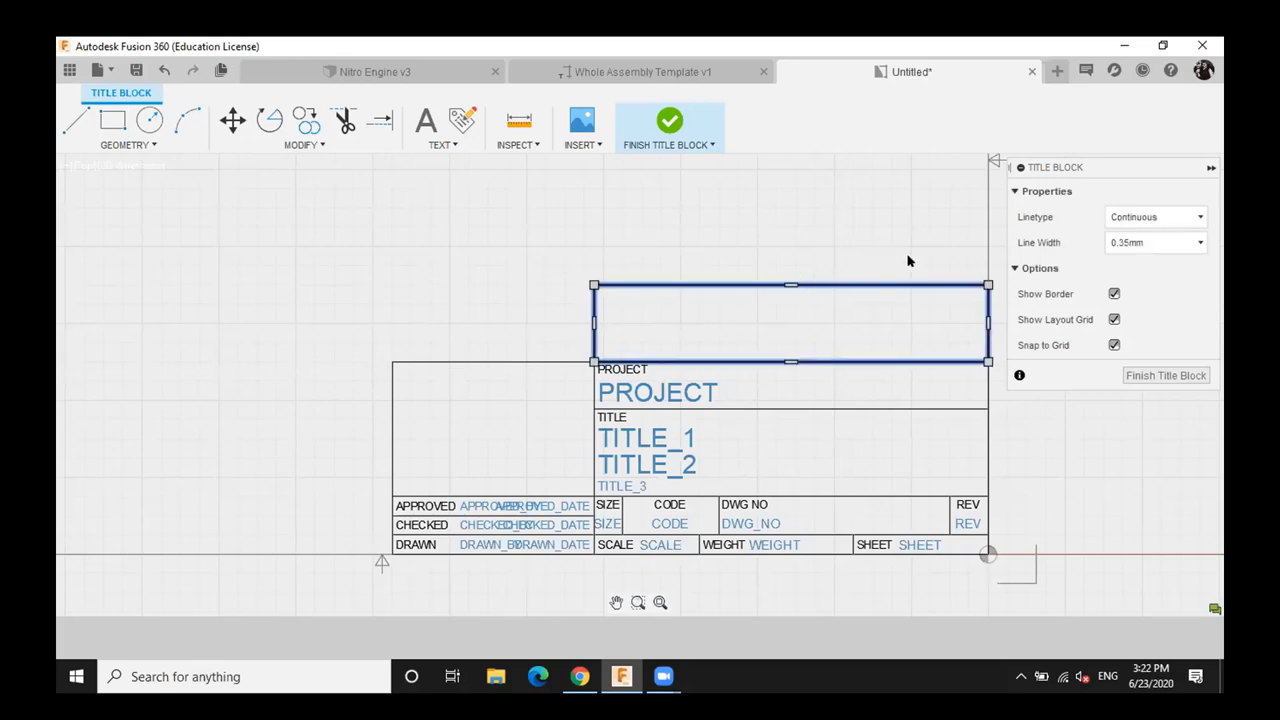
click(1145, 243)
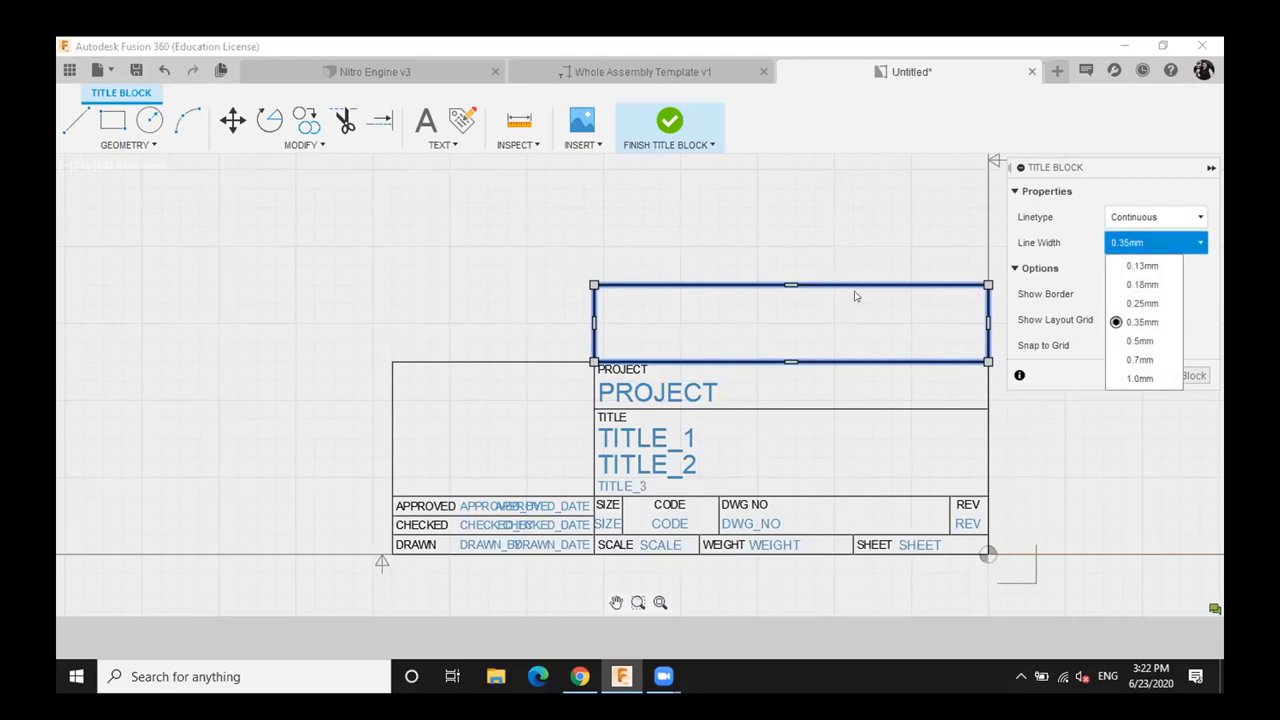
click(1142, 284)
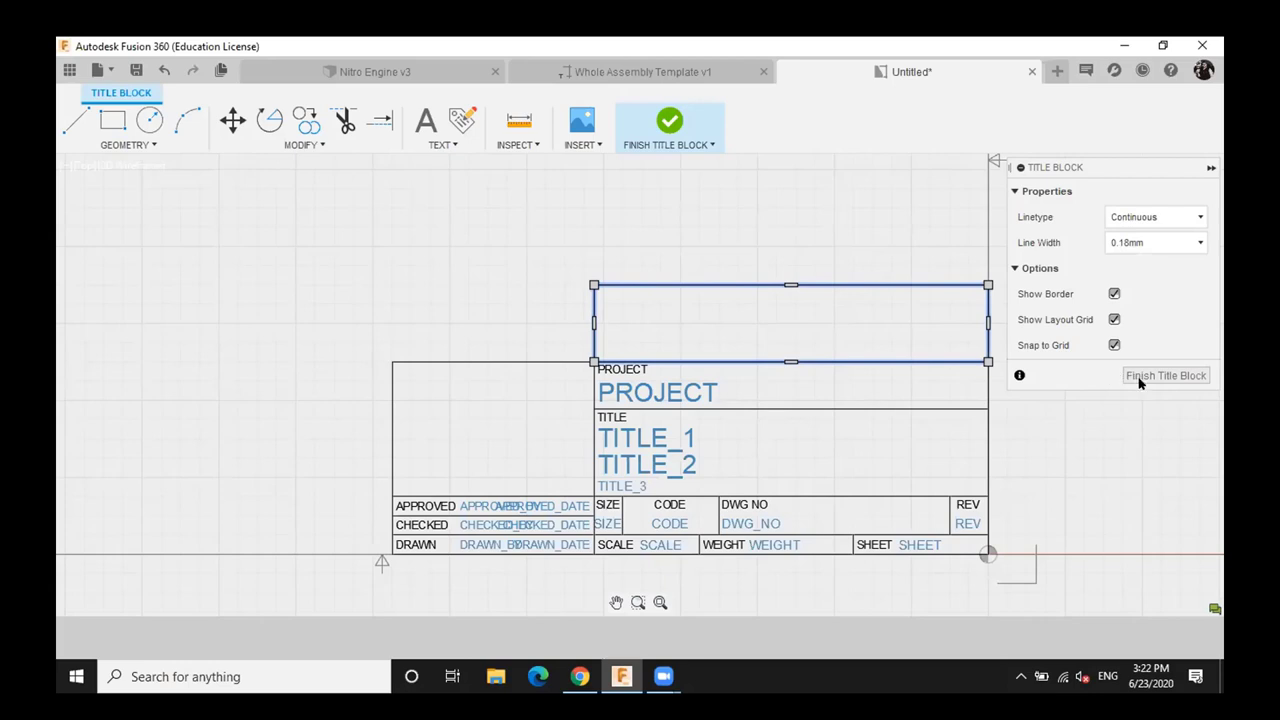
click(838, 233)
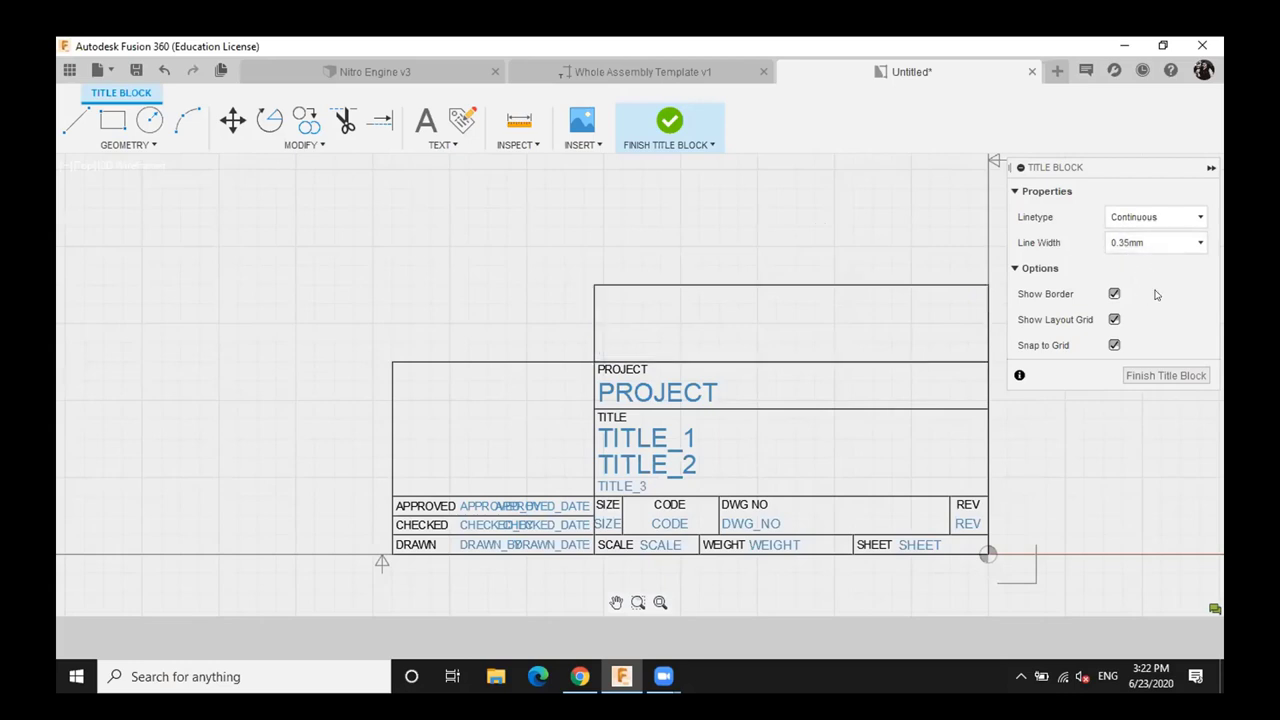
click(1124, 221)
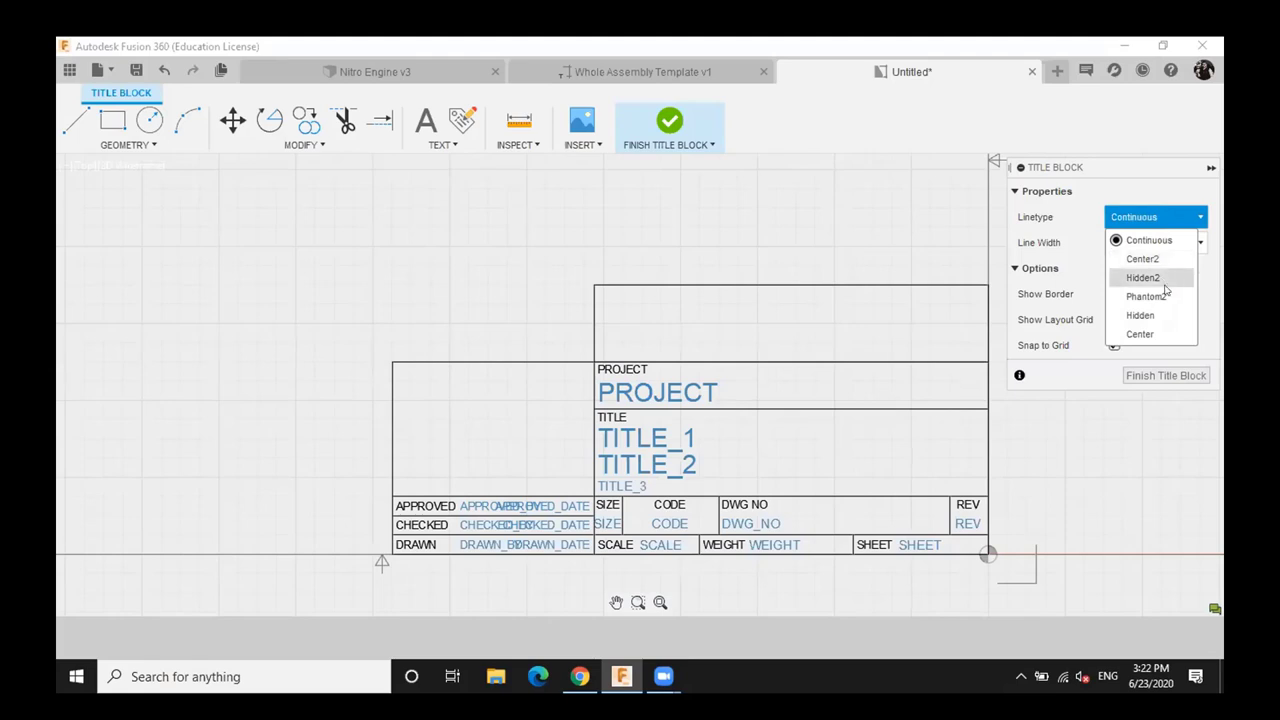
click(1117, 192)
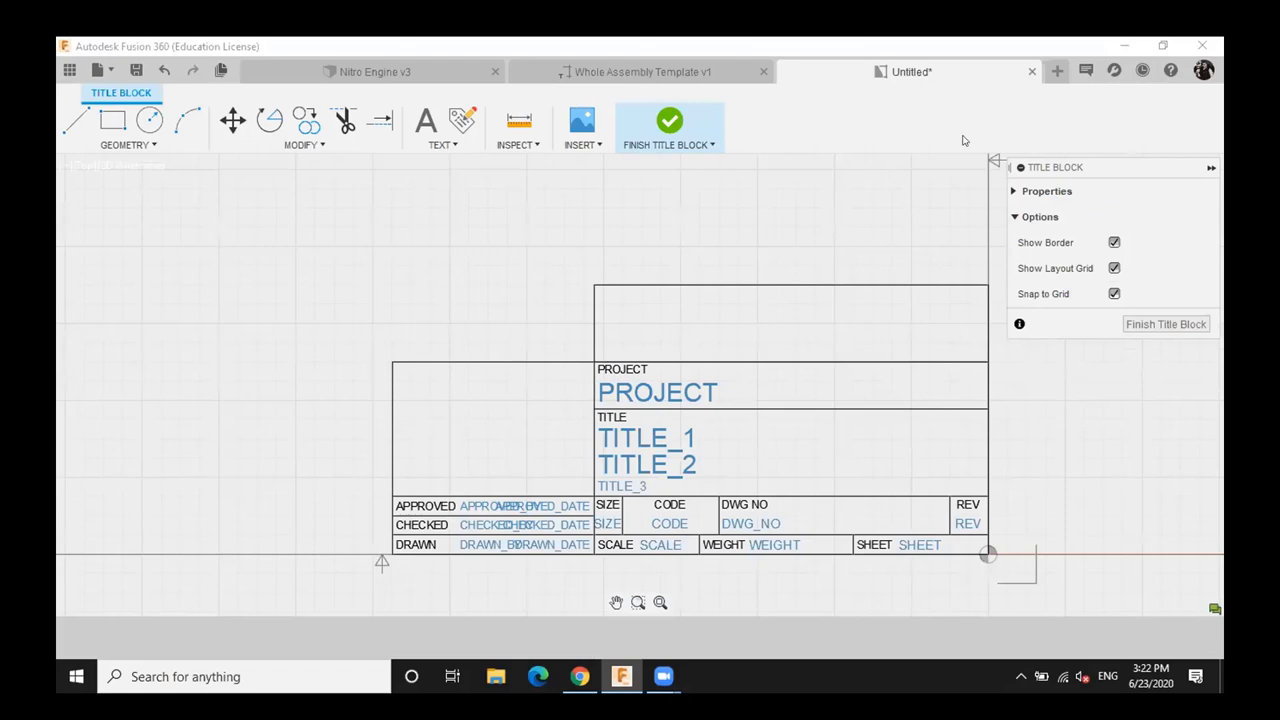
Add a 'Scale' text label inside the new box
click(430, 124)
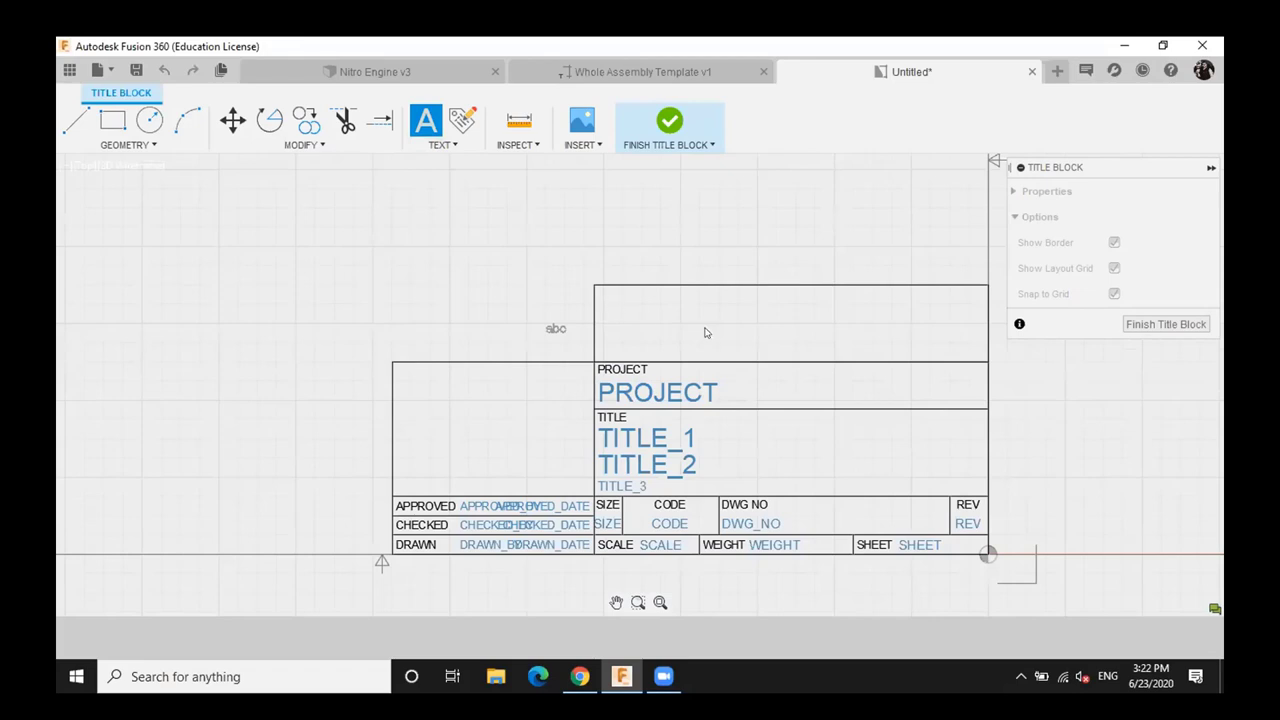
click(612, 298)
click(720, 339)
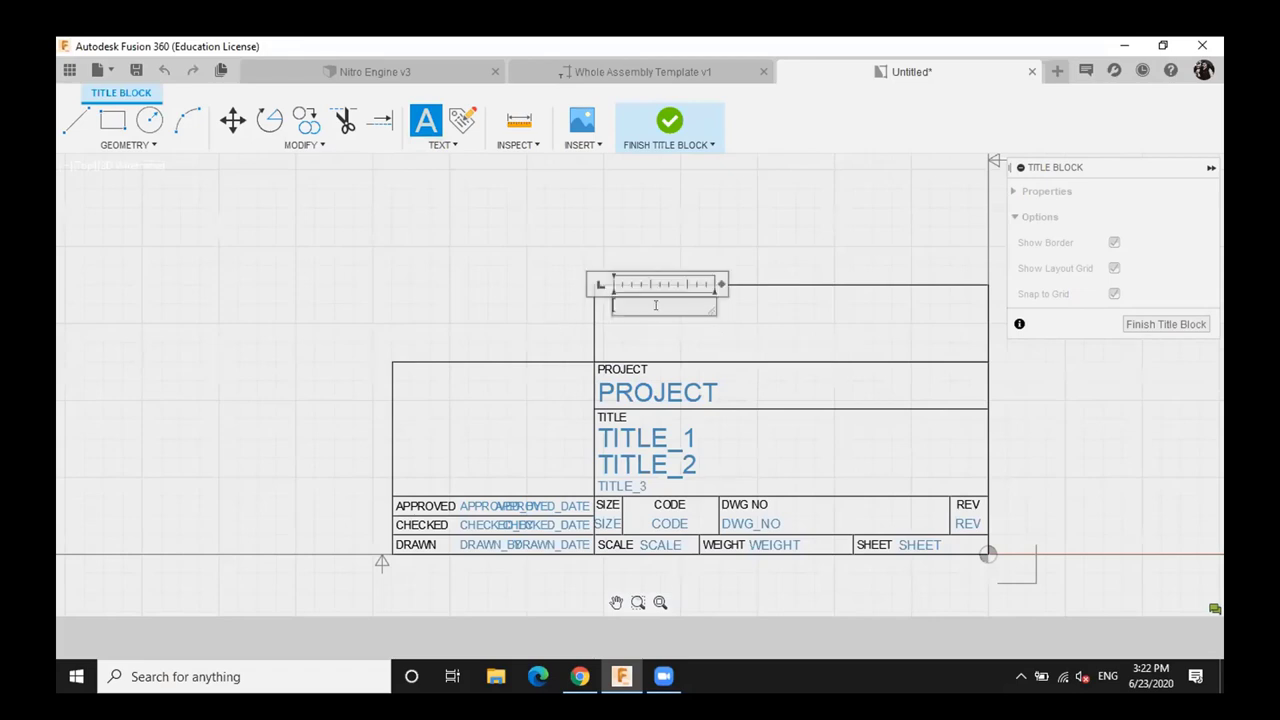
text(Scale)
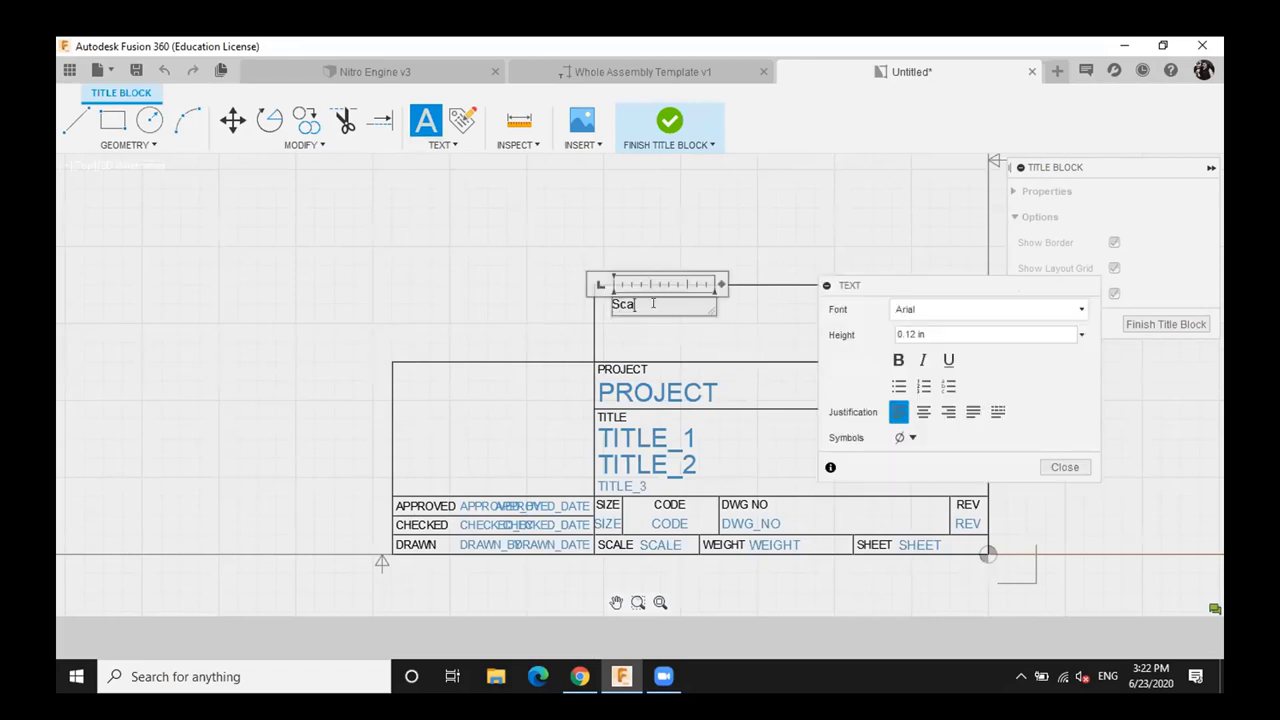
click(1064, 467)
drag(611, 300, 635, 328)
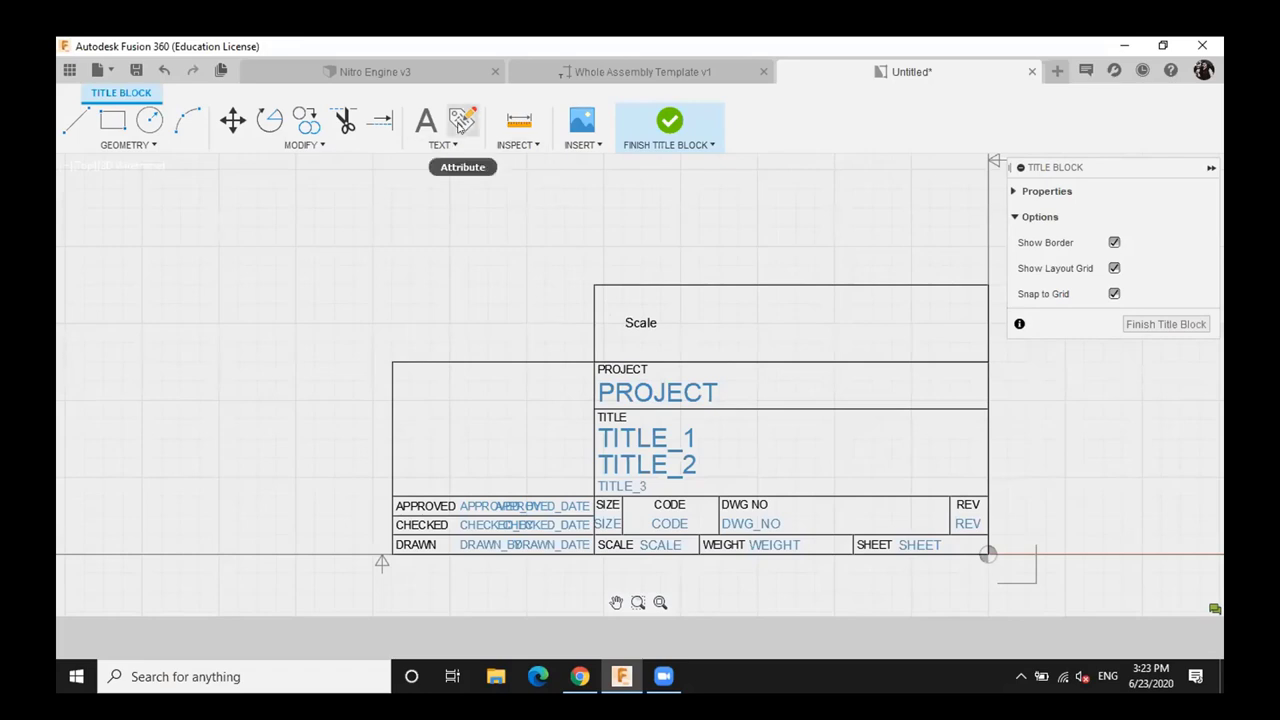
Place a Drawing Scale attribute beside the Scale label and finish the title block
click(459, 122)
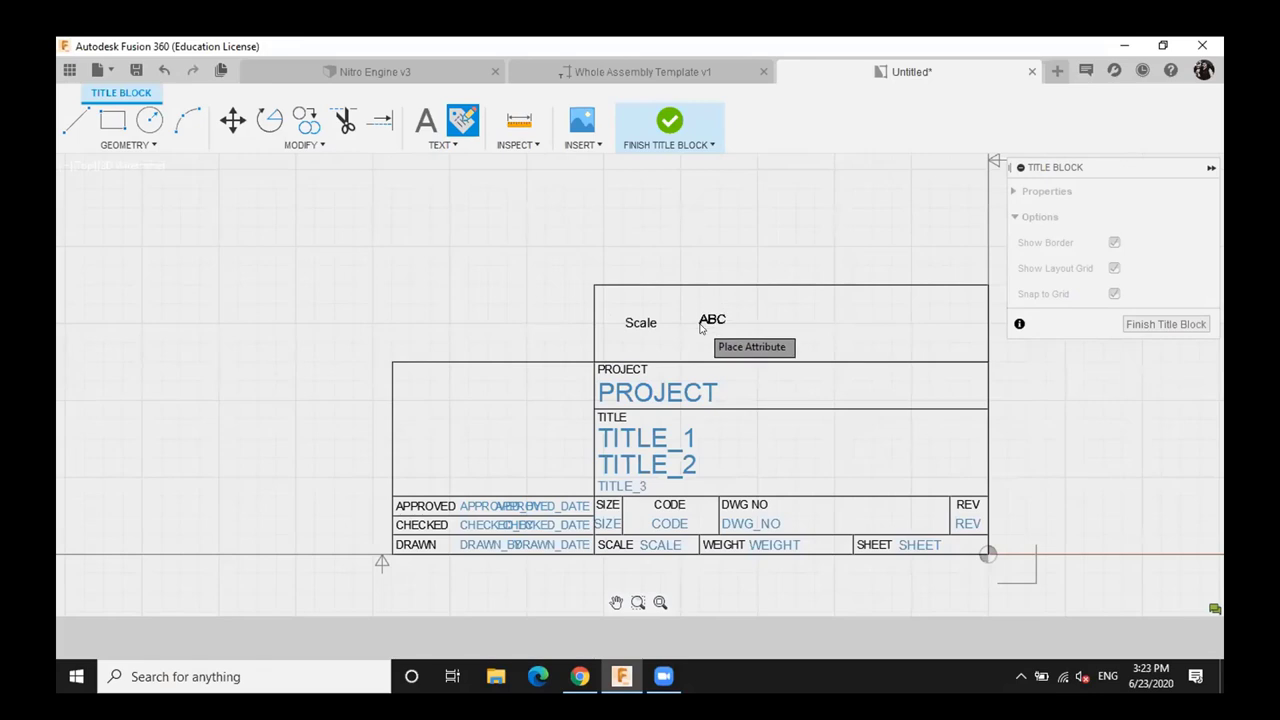
click(701, 327)
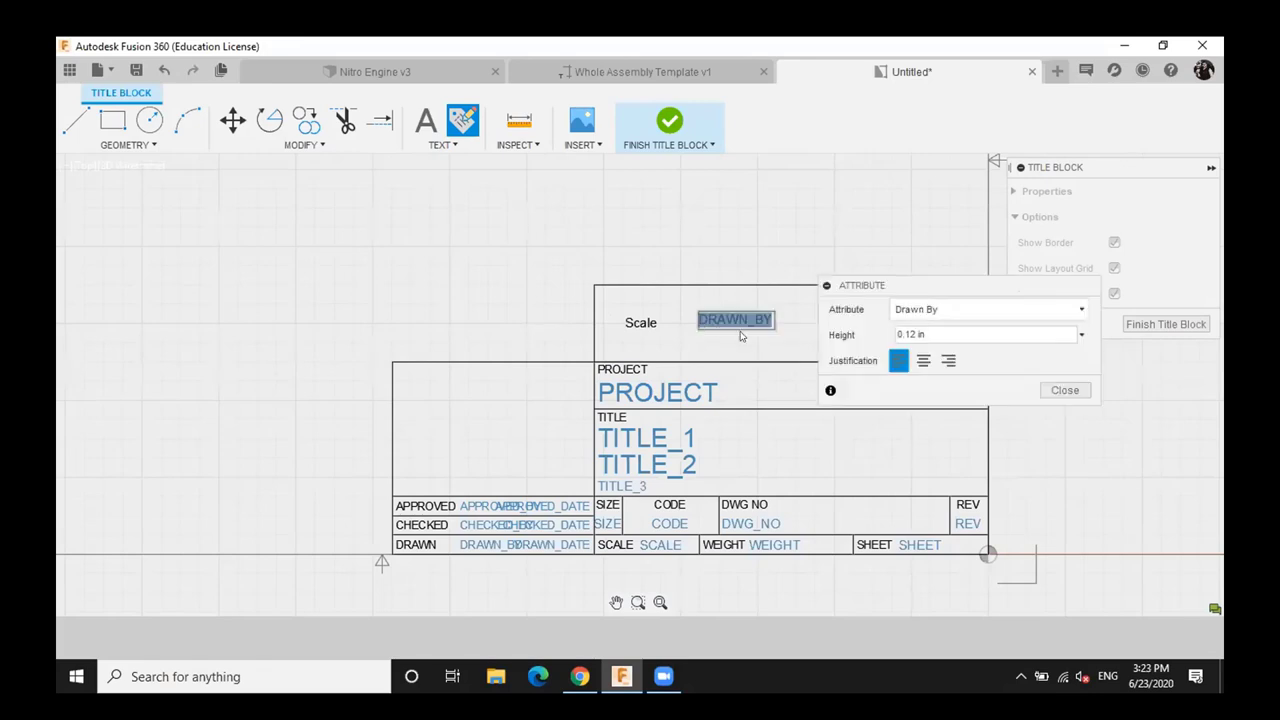
click(1004, 313)
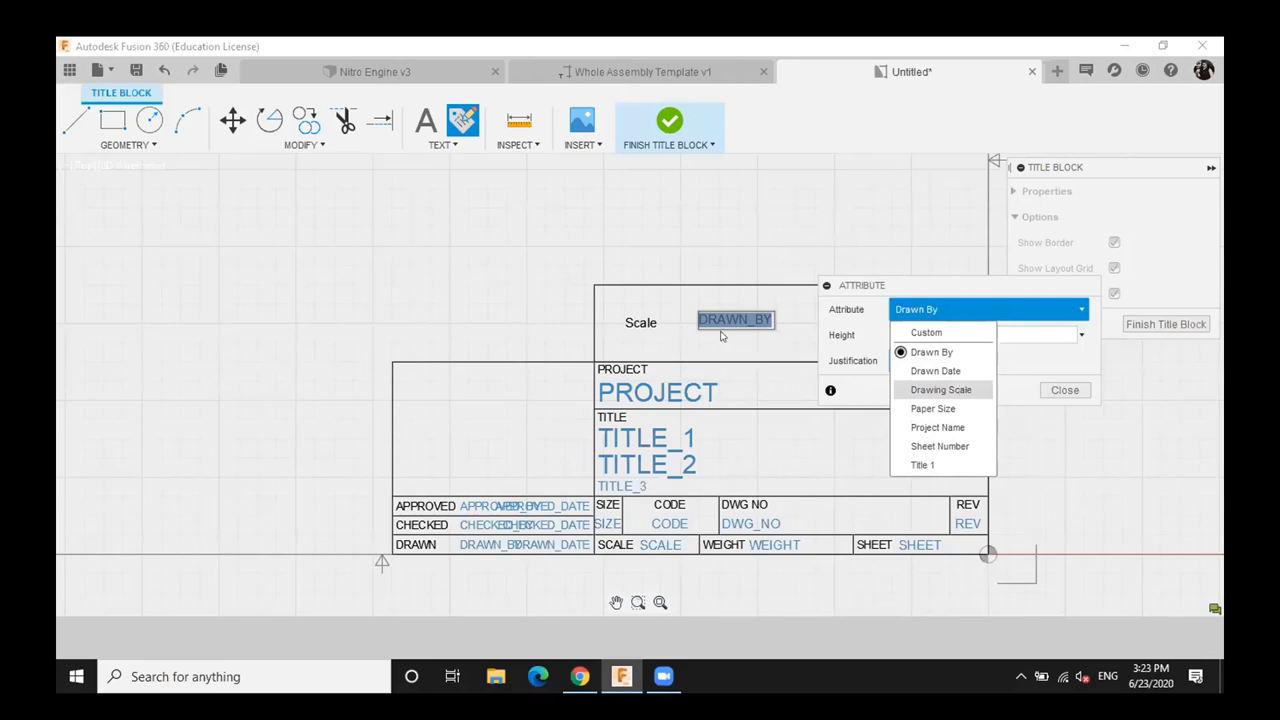
key(Return)
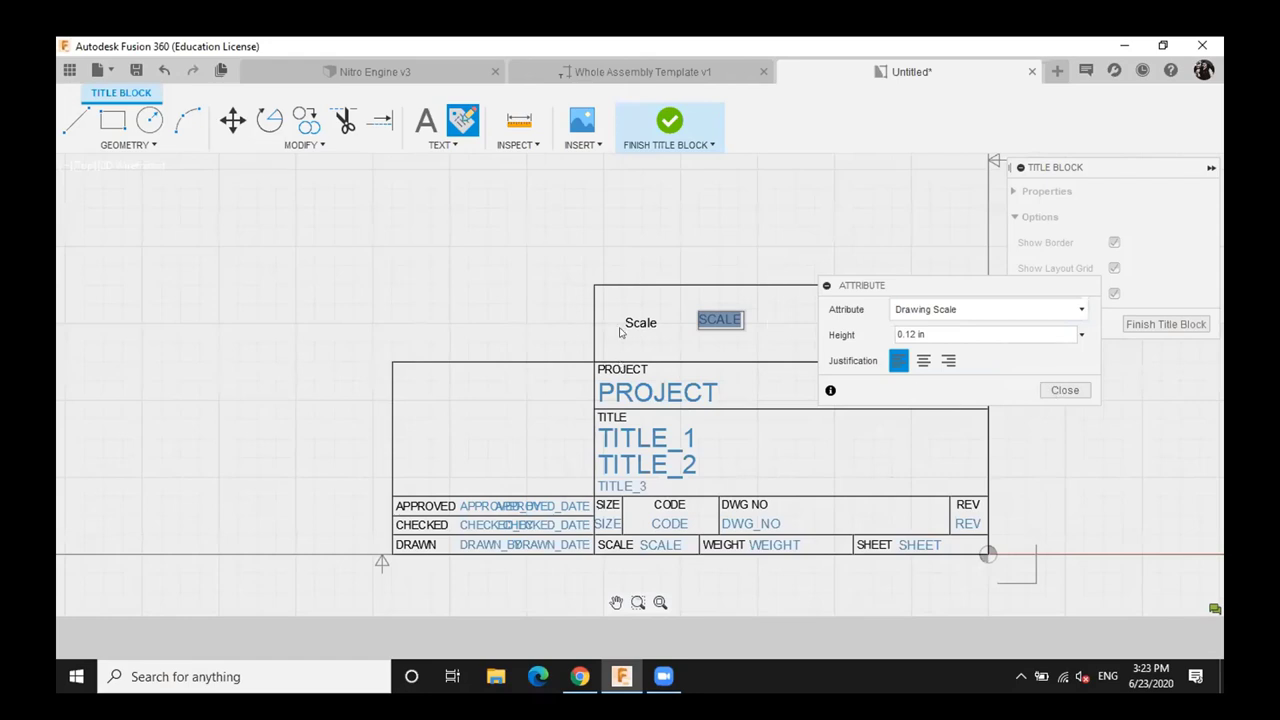
key(Escape)
click(669, 121)
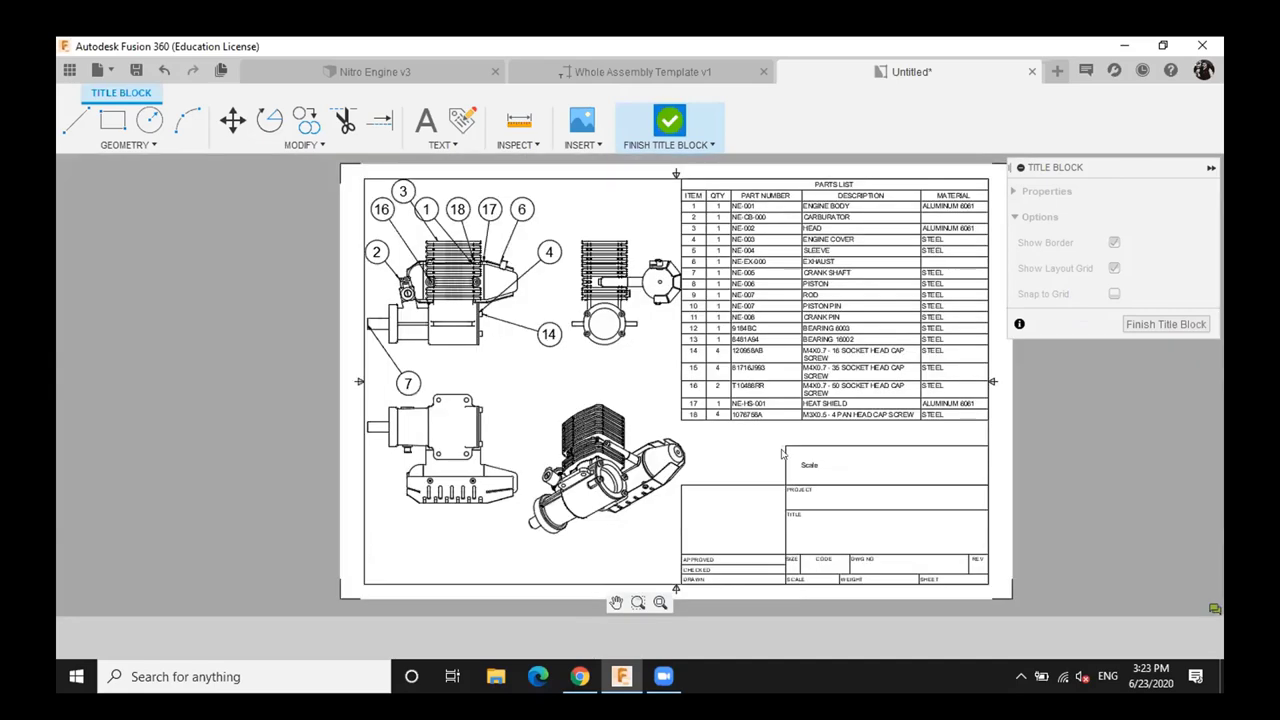
Check the front view's drawing view settings to confirm its 1:2 scale, then close them
double_click(492, 345)
drag(786, 214, 606, 211)
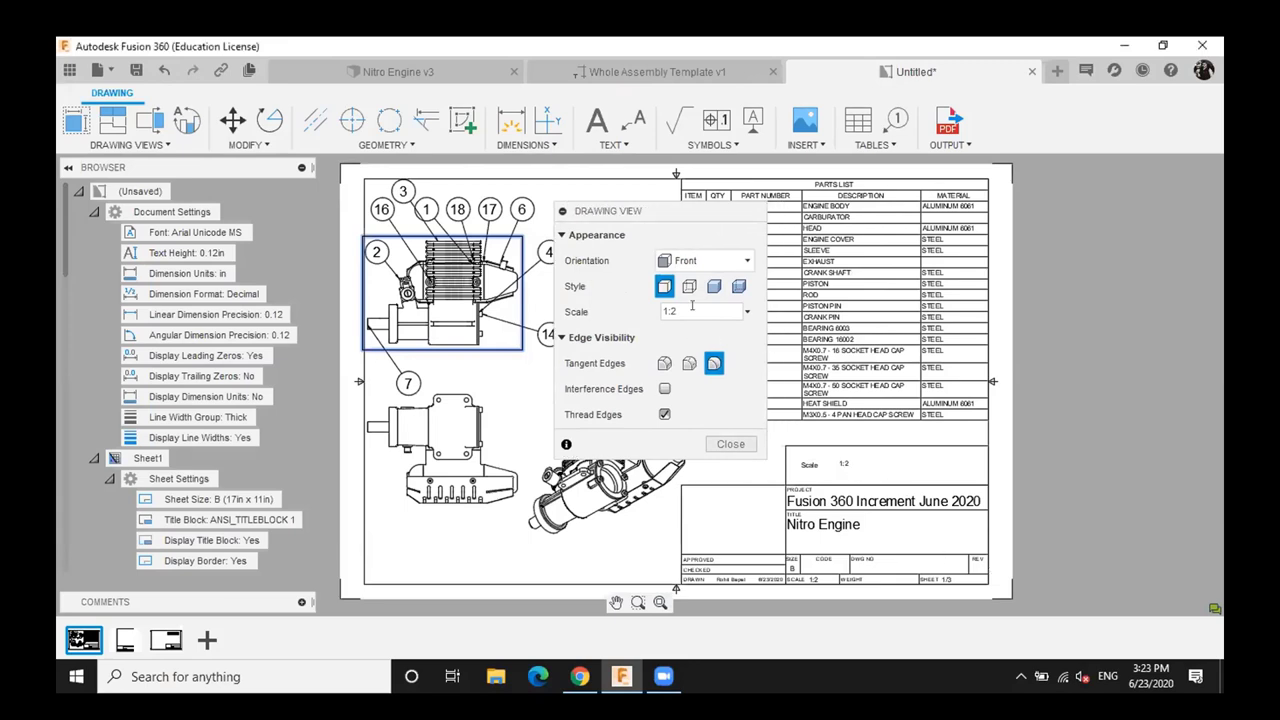
click(731, 444)
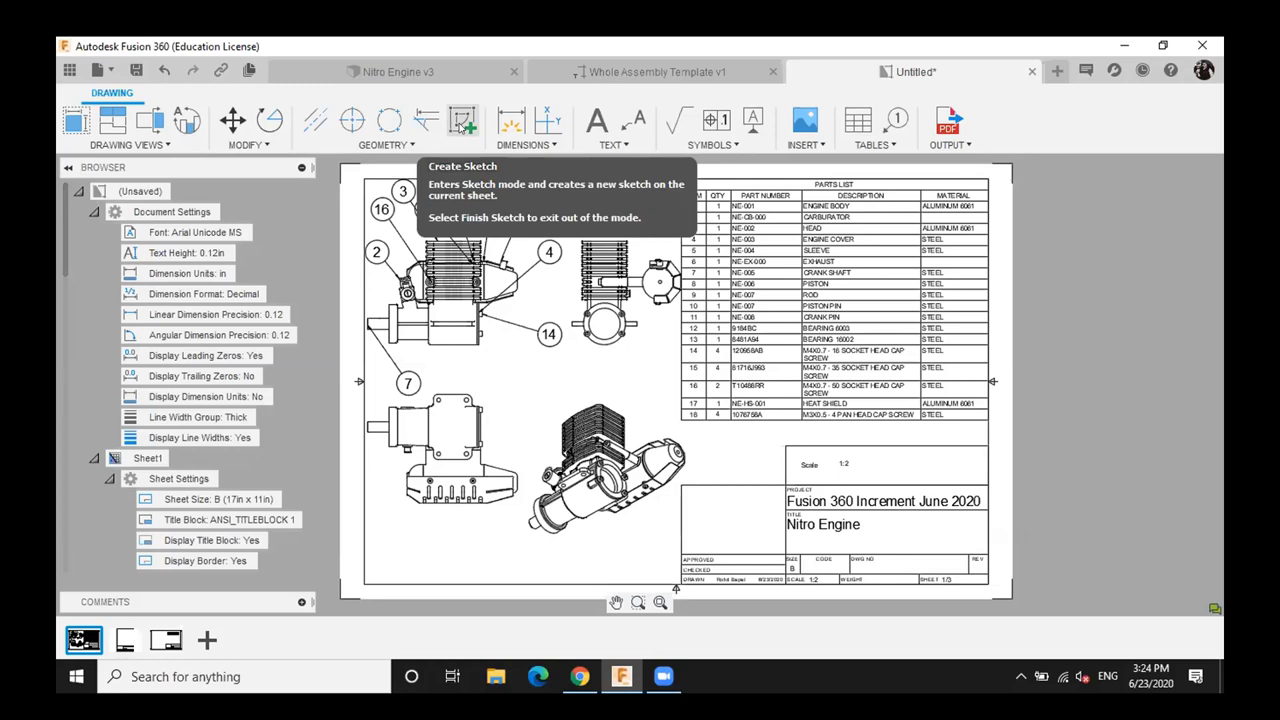
Start a new sheet sketch and draw a small rectangle right of balloon 7
click(463, 122)
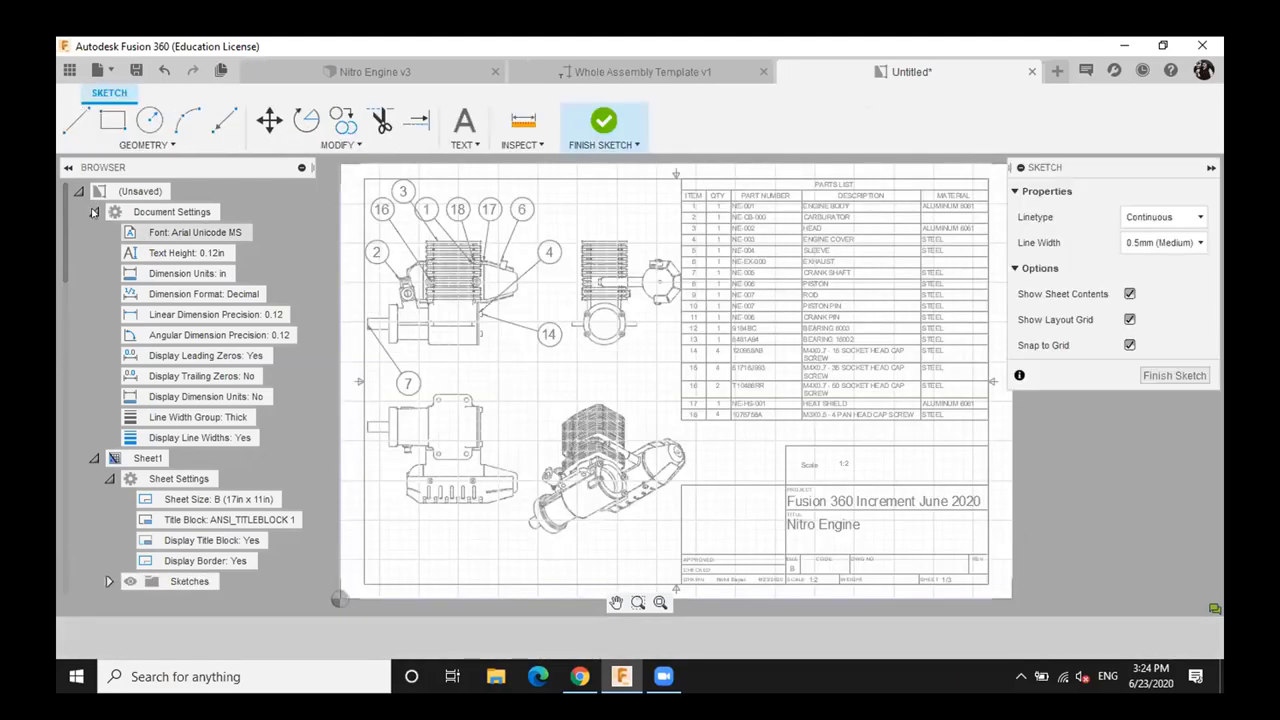
click(93, 212)
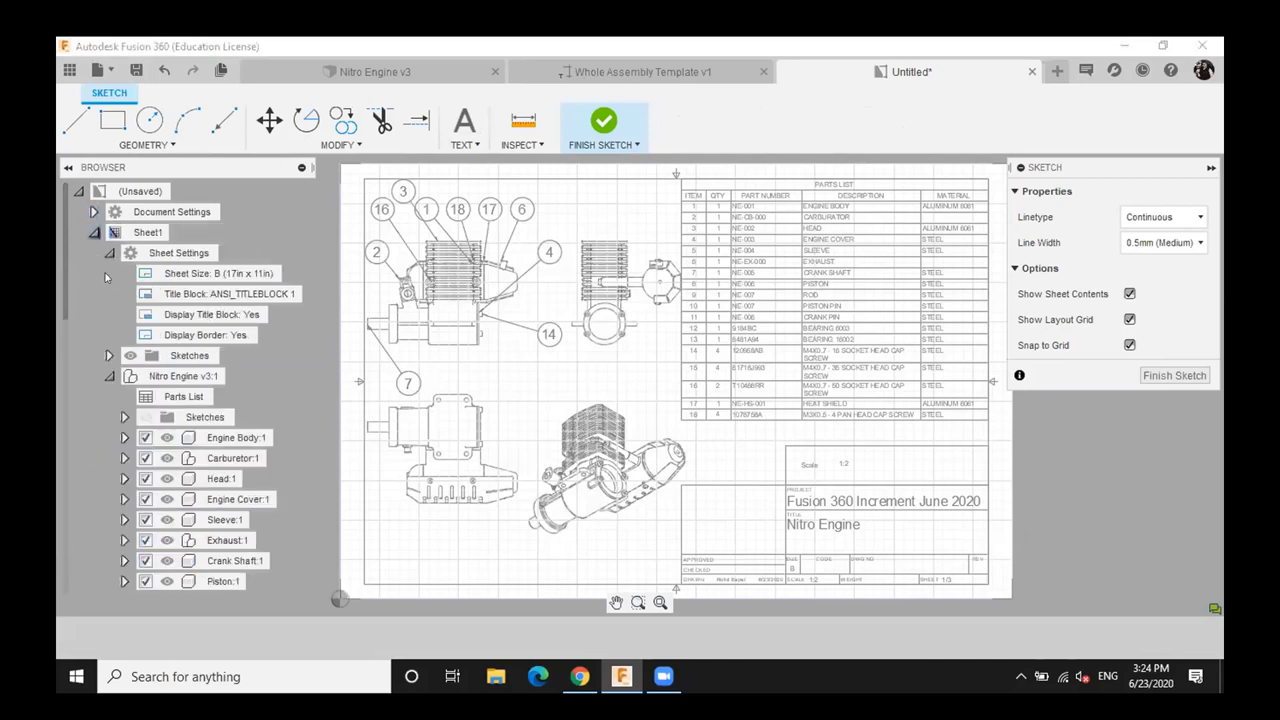
click(109, 253)
click(109, 273)
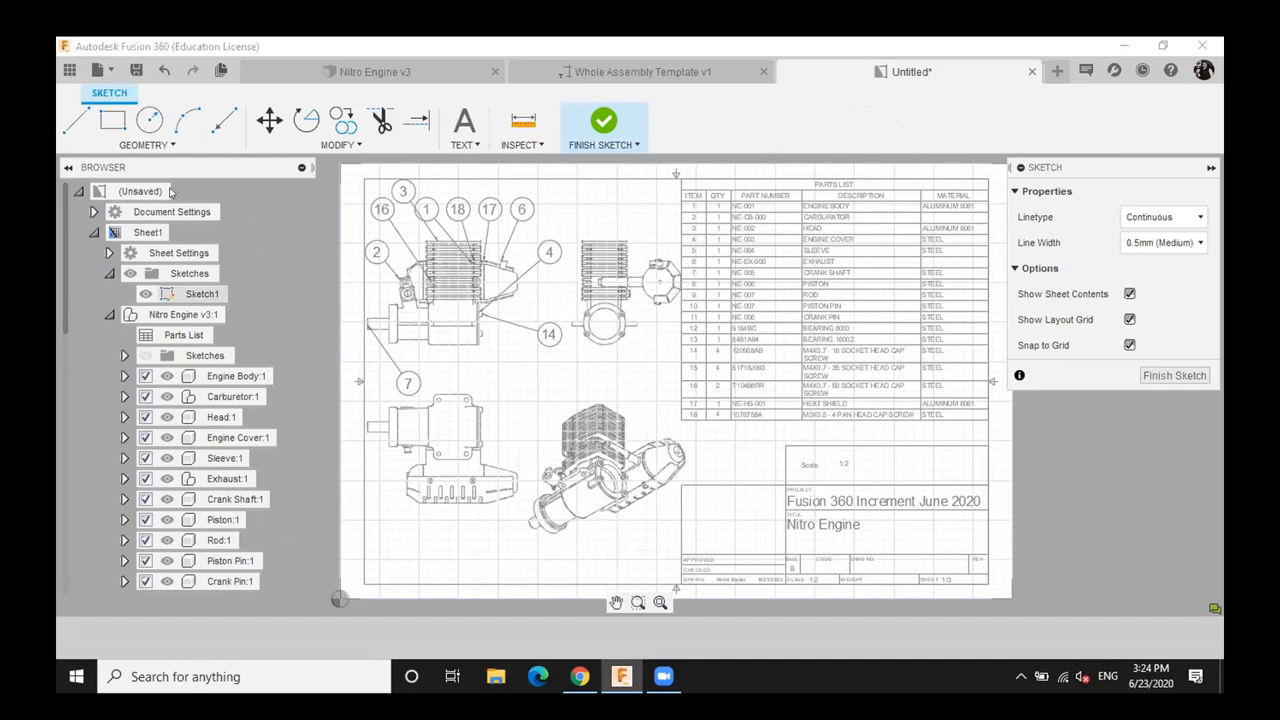
click(112, 121)
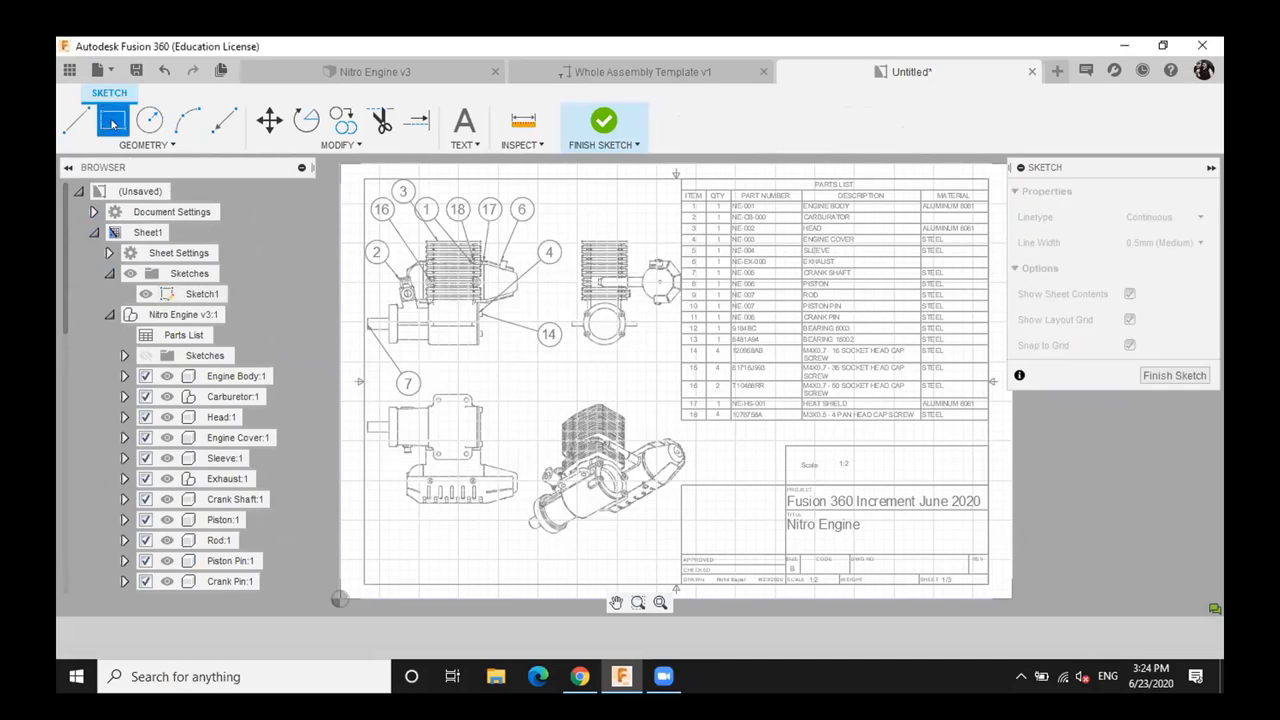
click(431, 352)
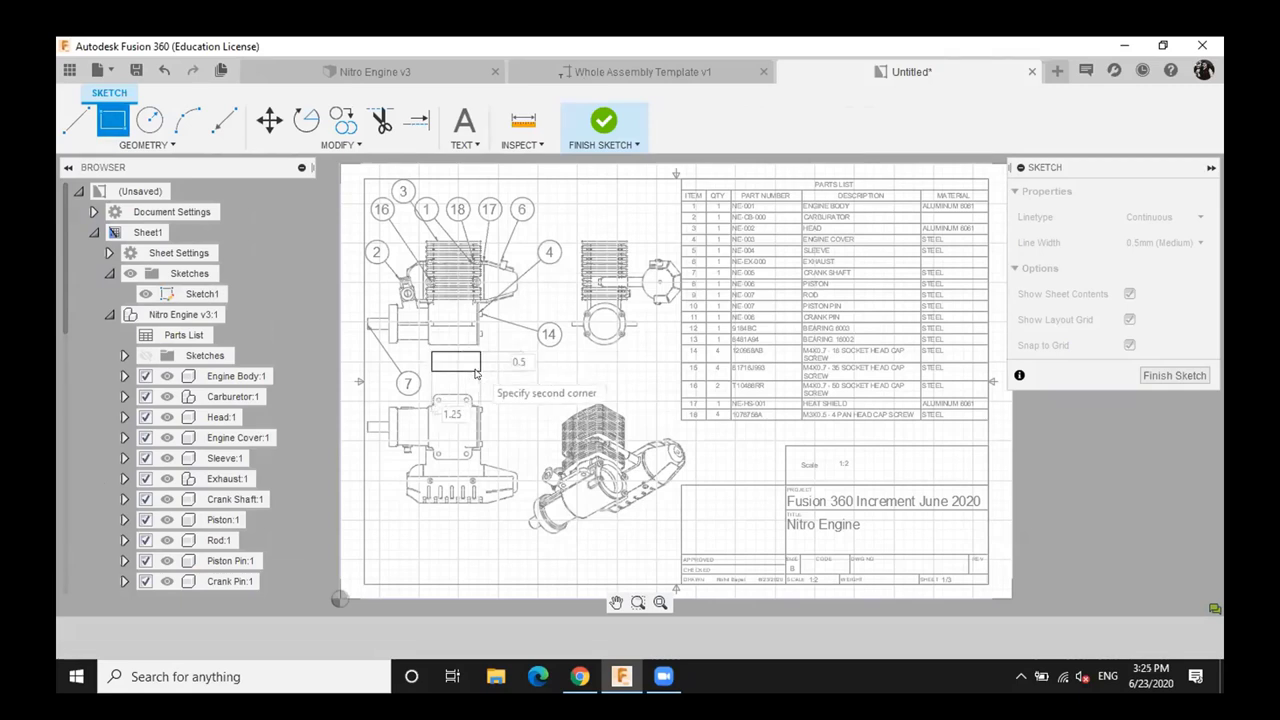
click(481, 372)
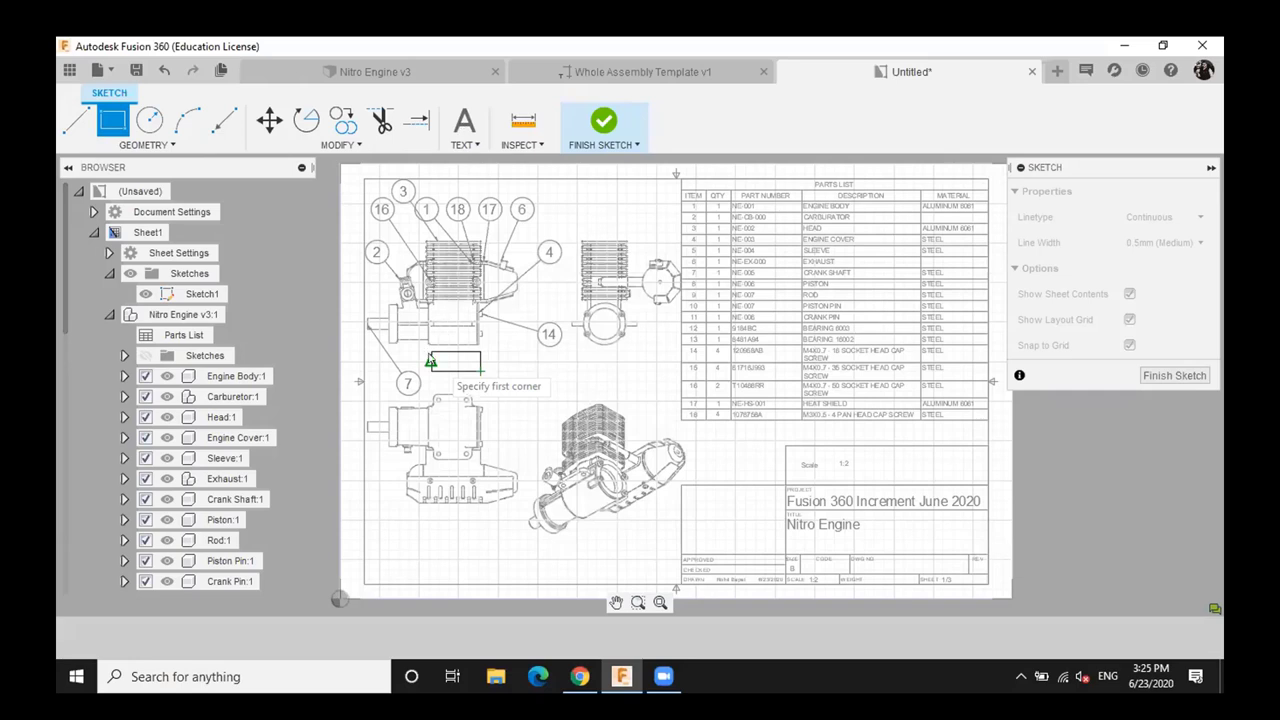
Add the sketch text 'Internal Use Only' inside the rectangle
key(t)
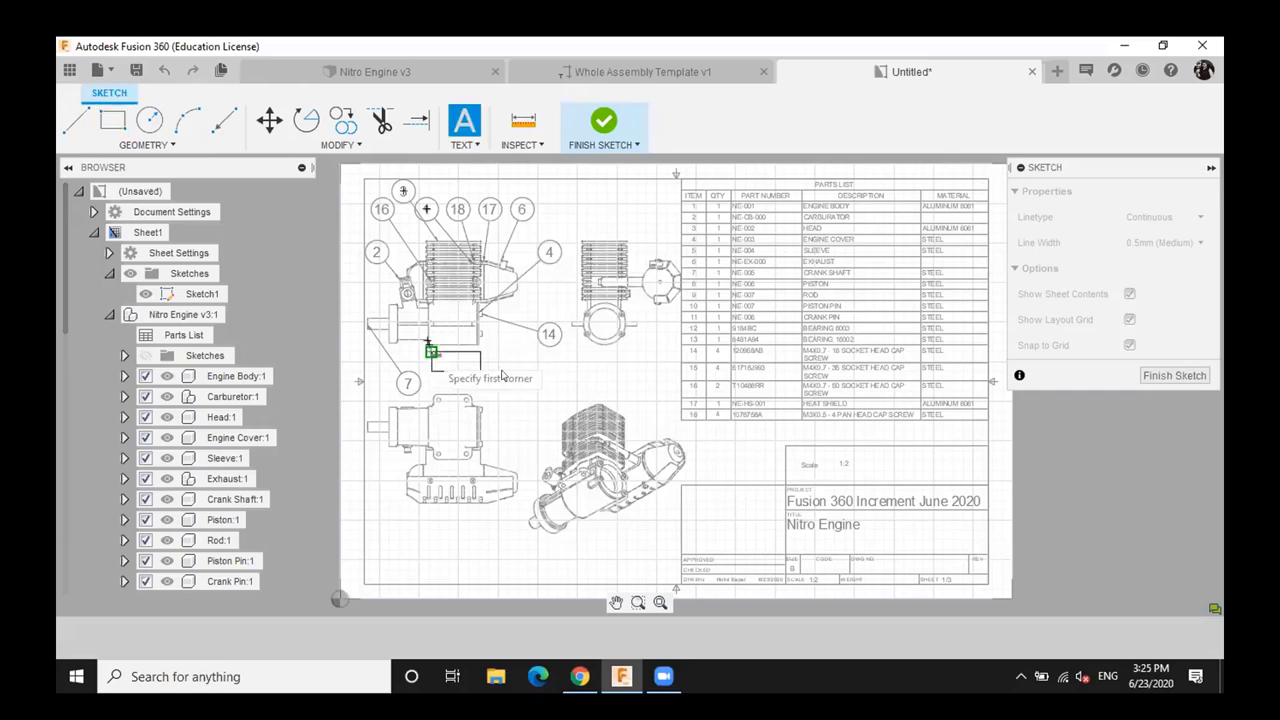
scroll(430, 352, up, 1)
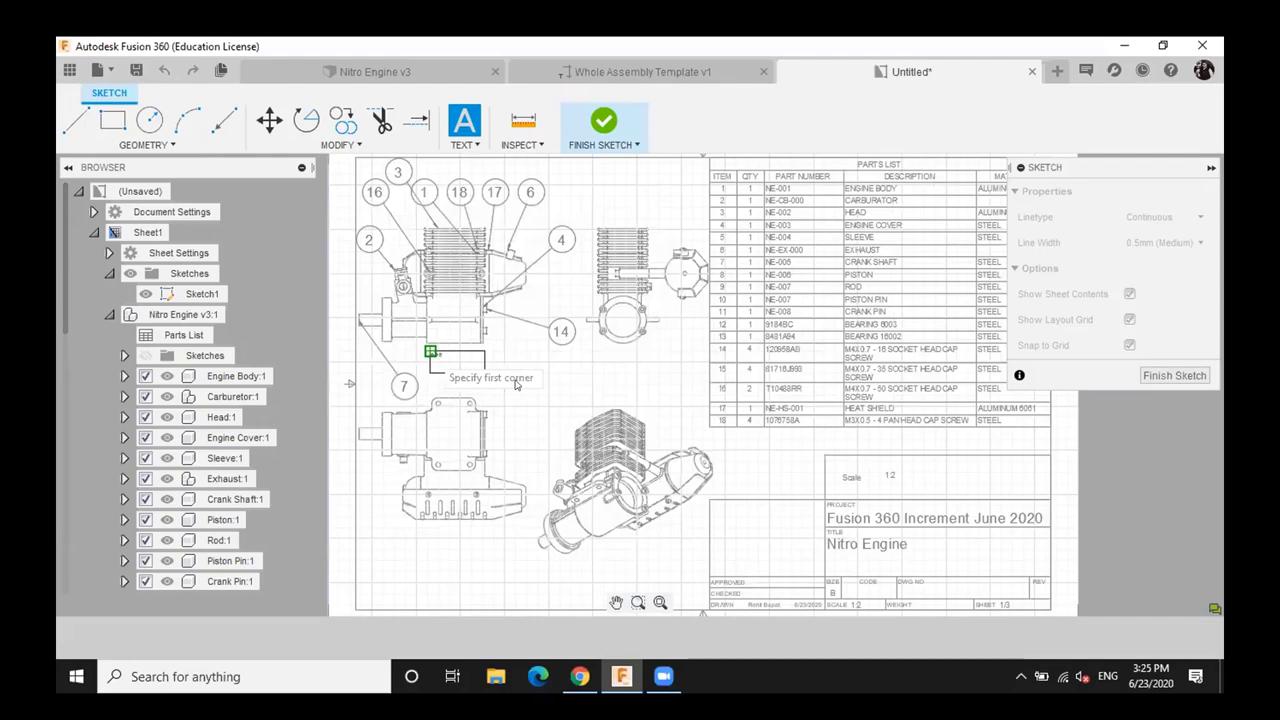
scroll(444, 375, up, 2)
click(425, 347)
click(521, 370)
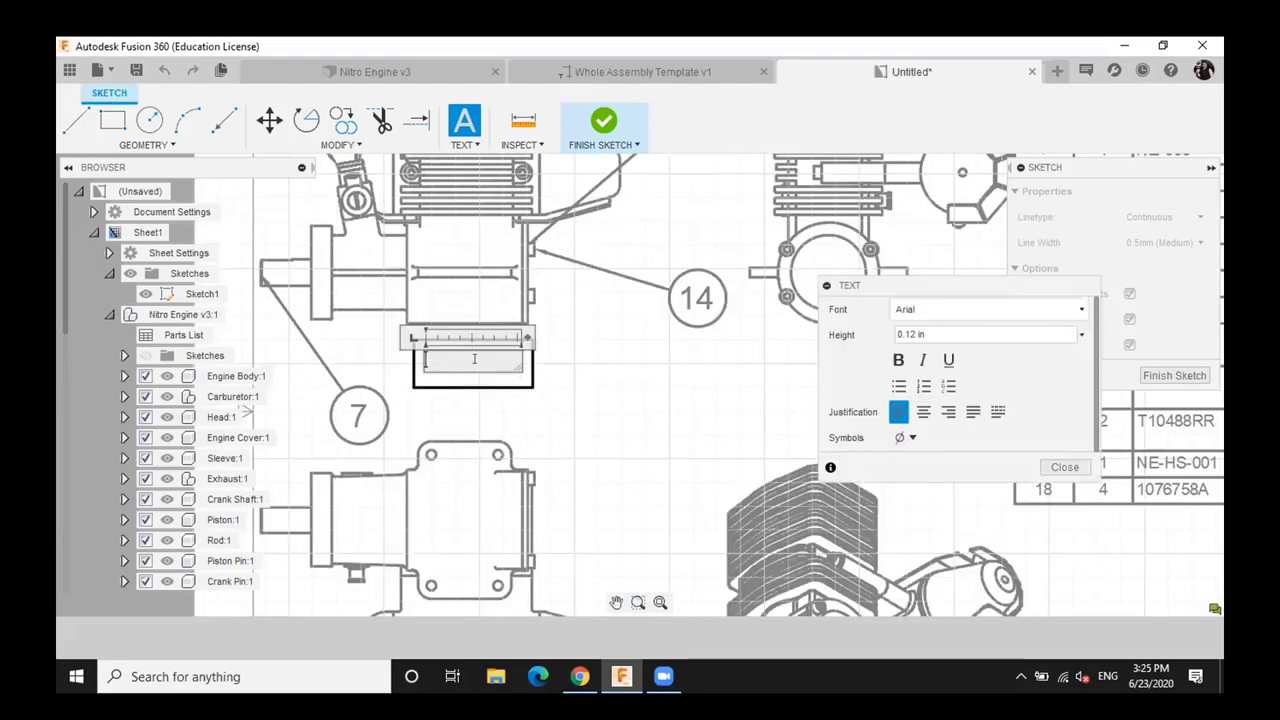
text(Inter)
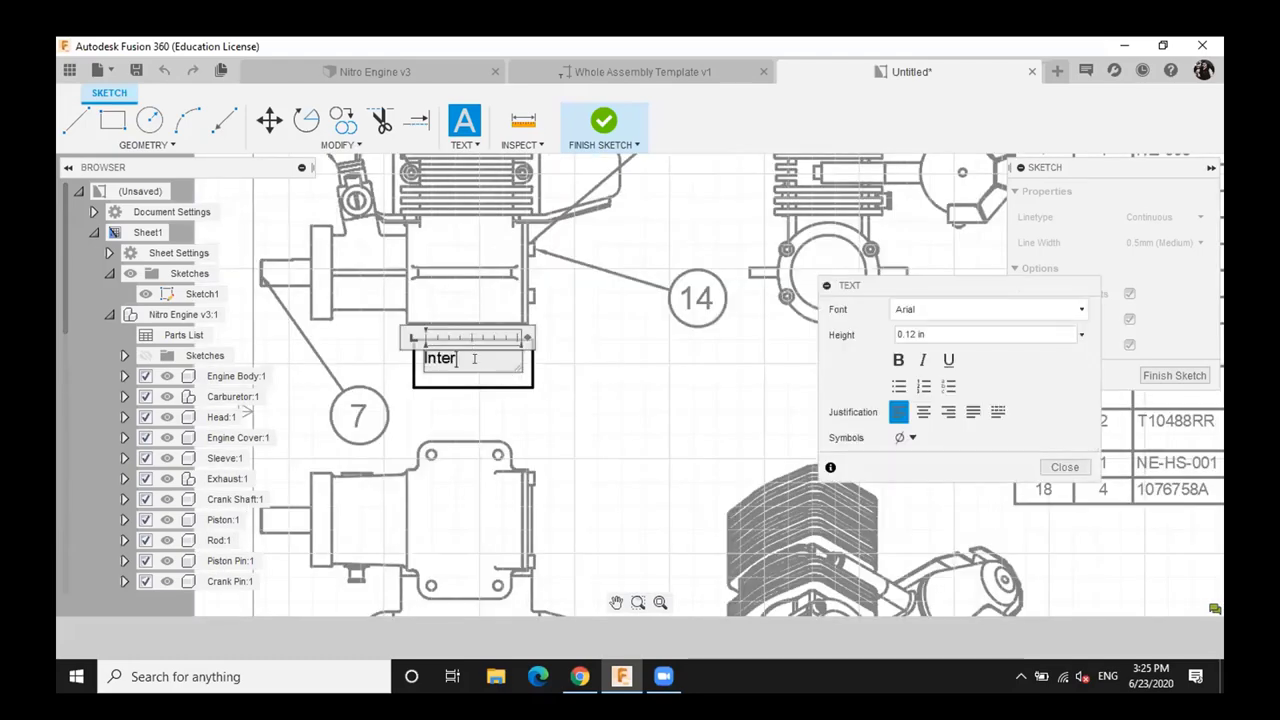
text(nal Use)
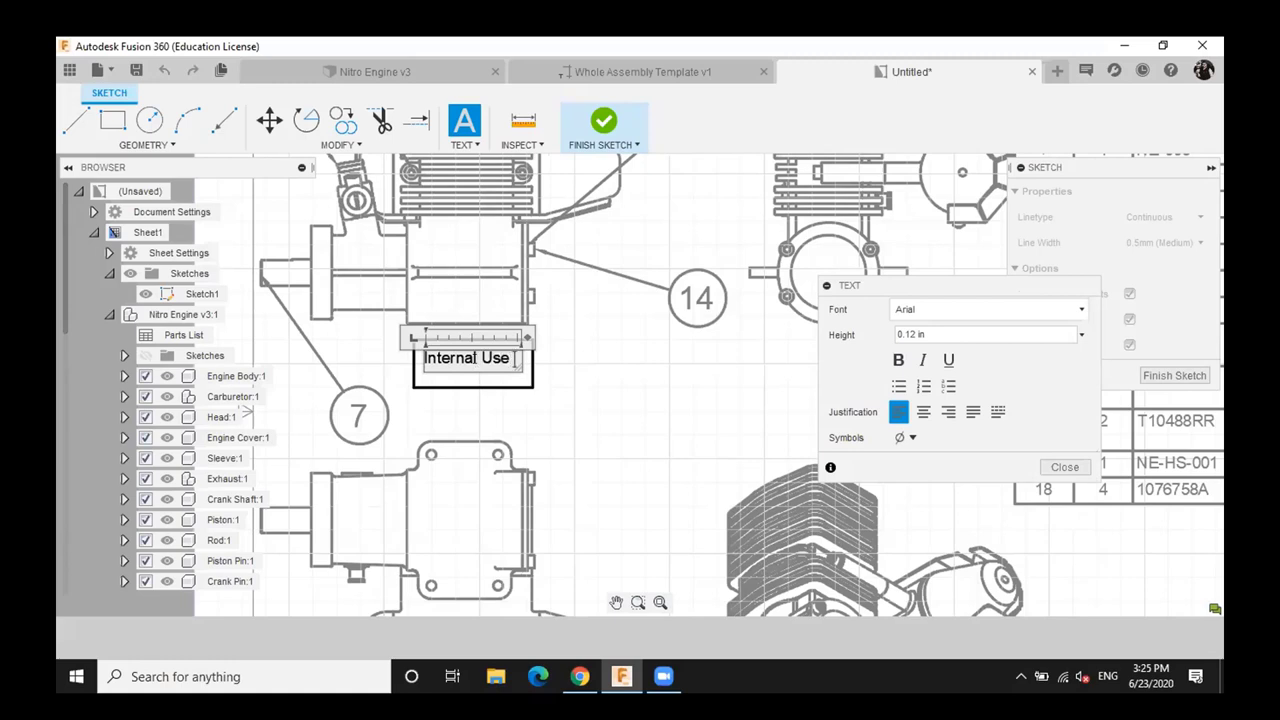
text( Only)
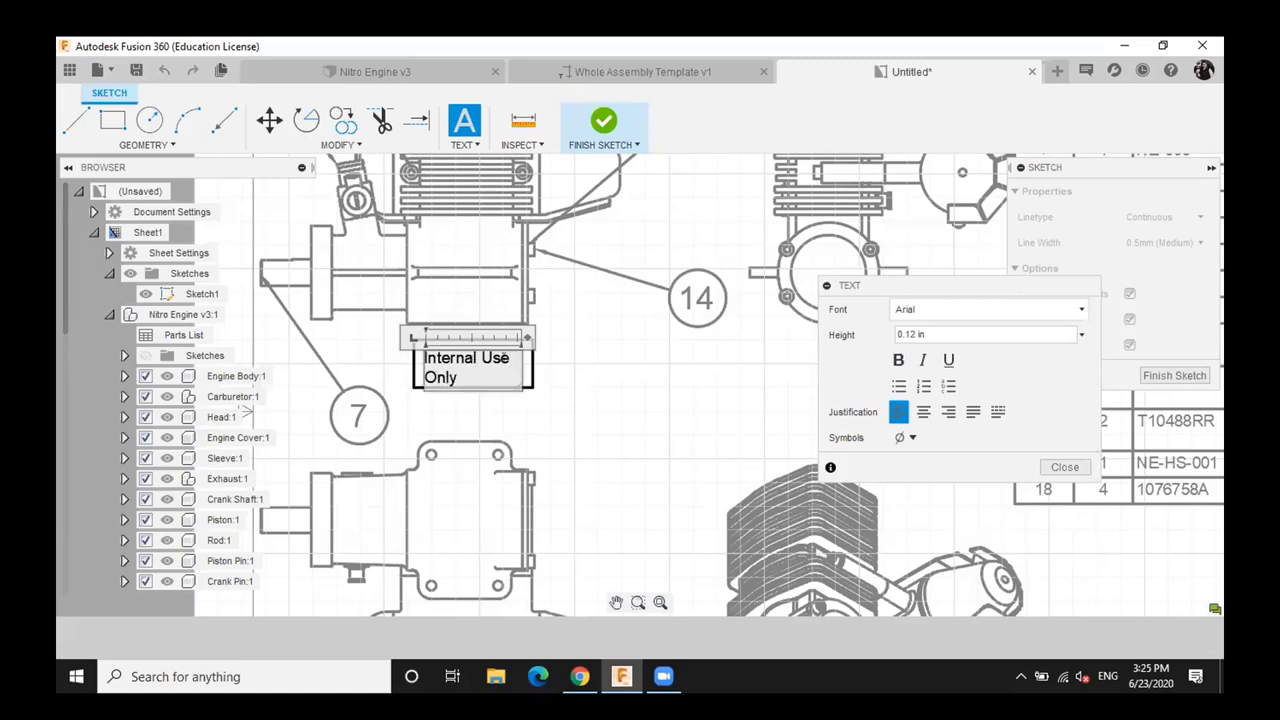
click(1050, 466)
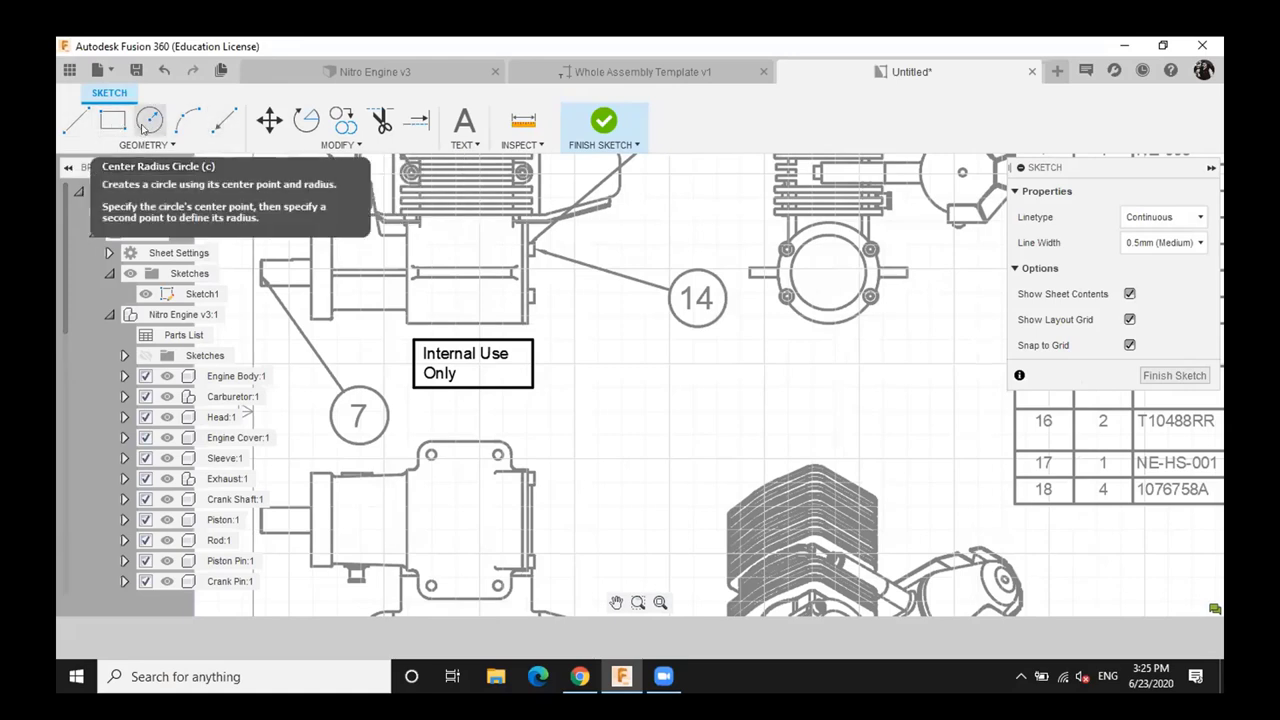
key(r)
key(Escape)
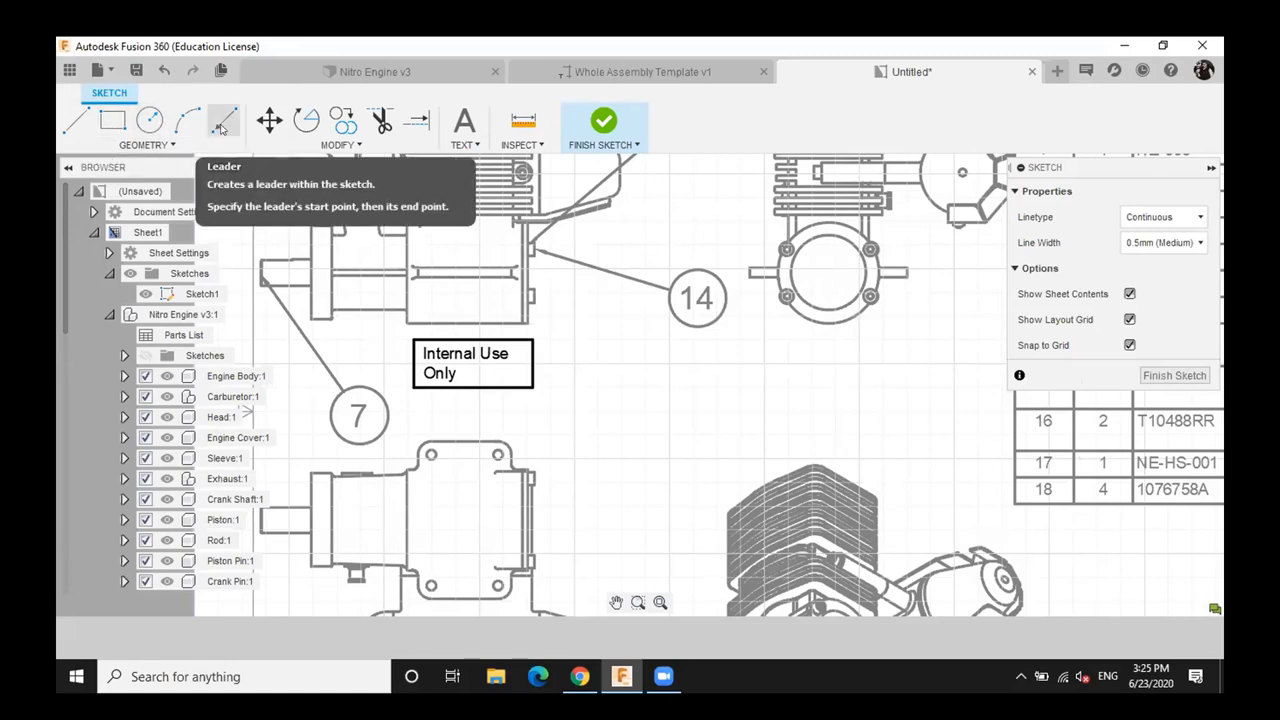
click(222, 126)
click(537, 390)
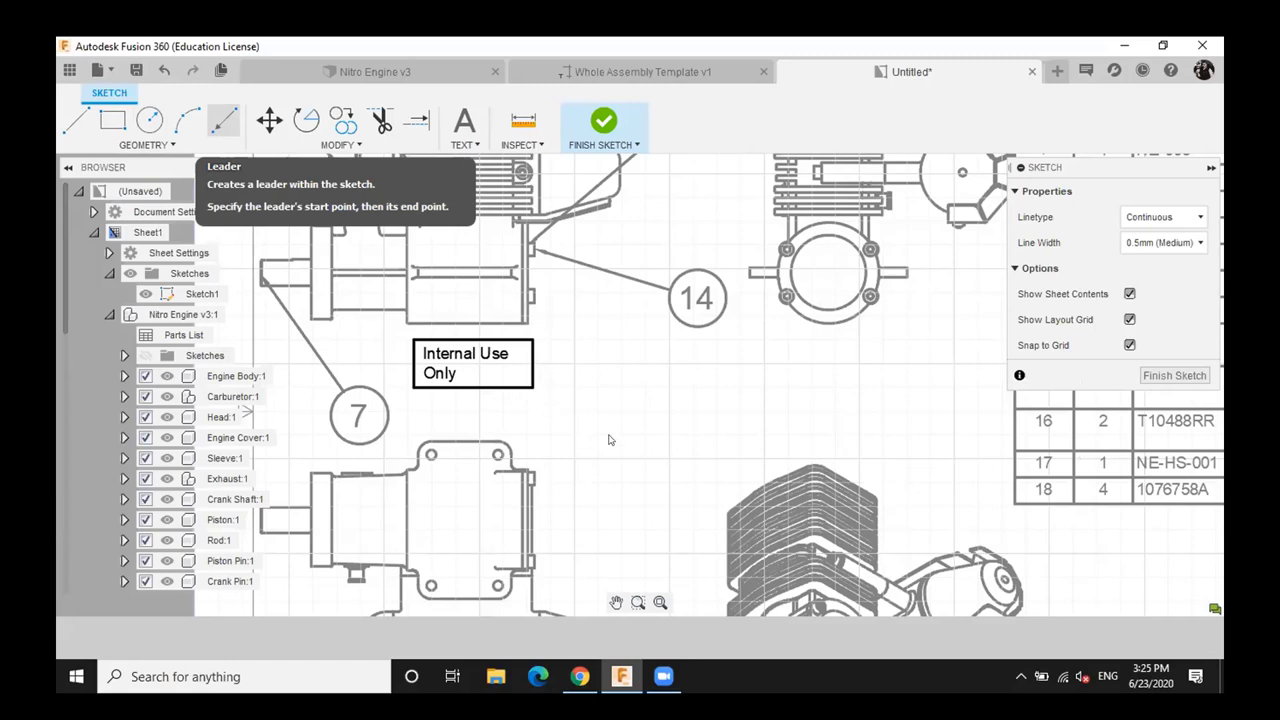
click(707, 478)
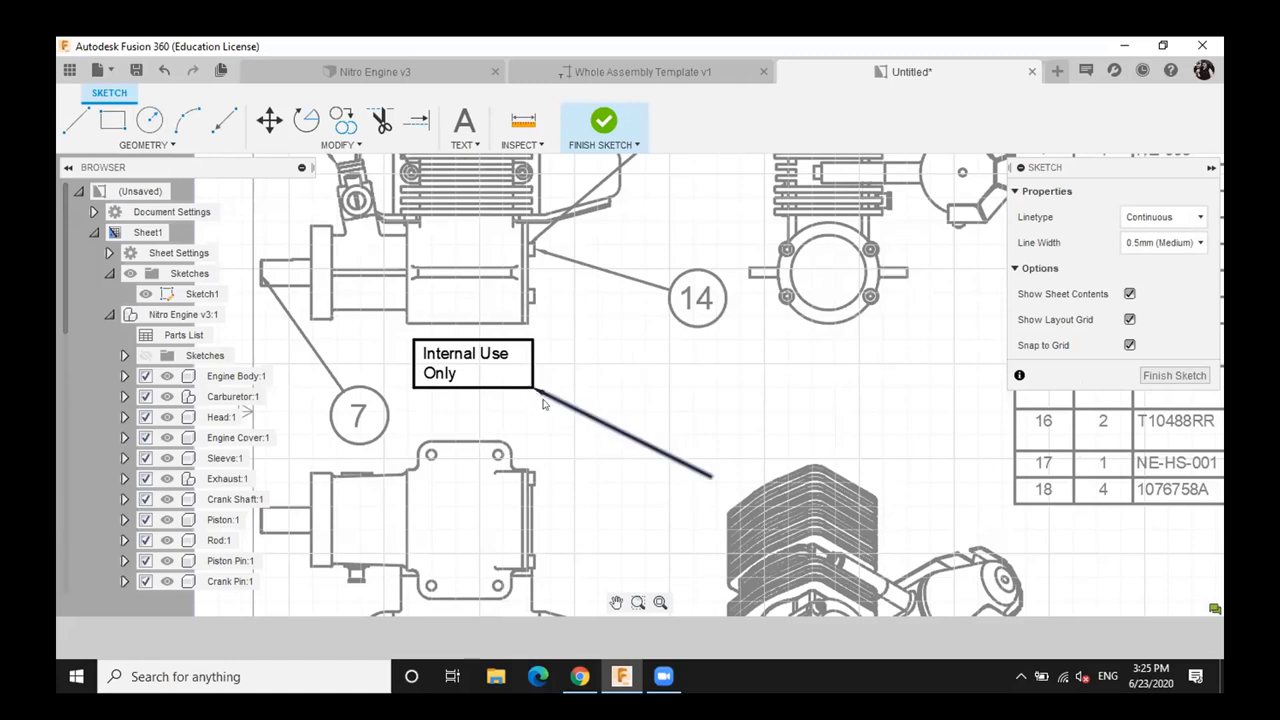
click(226, 128)
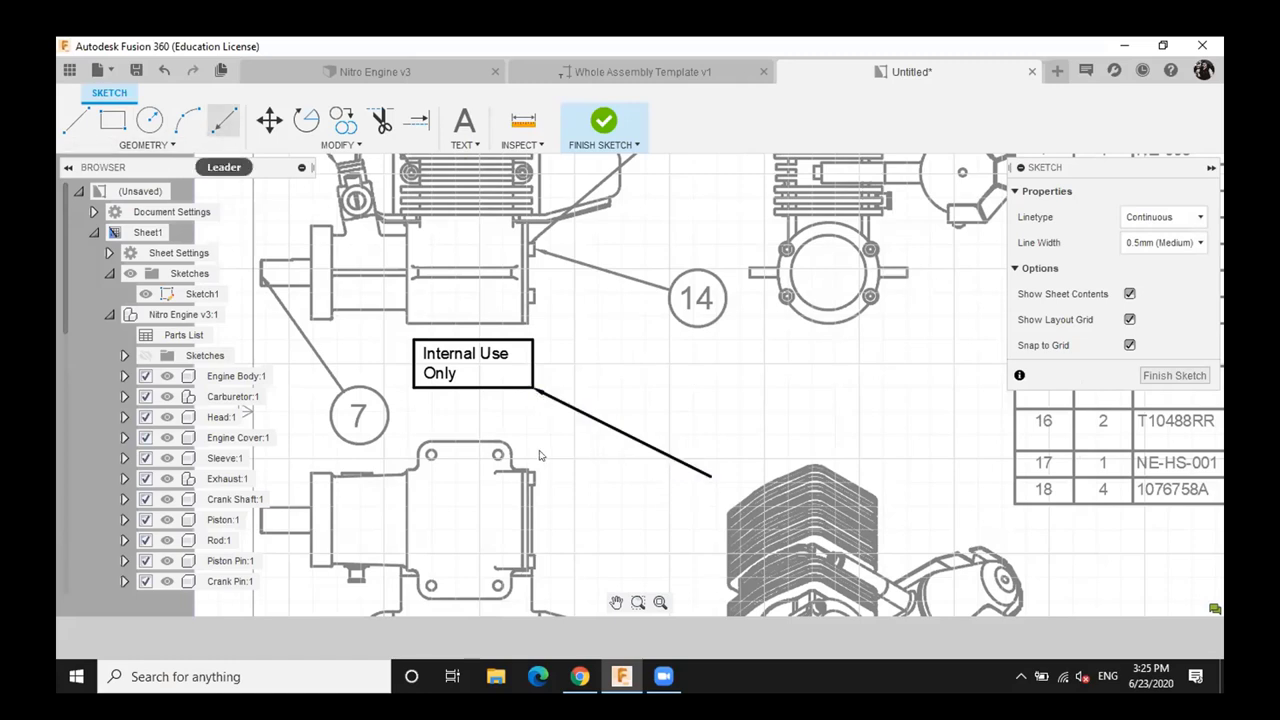
key(Escape)
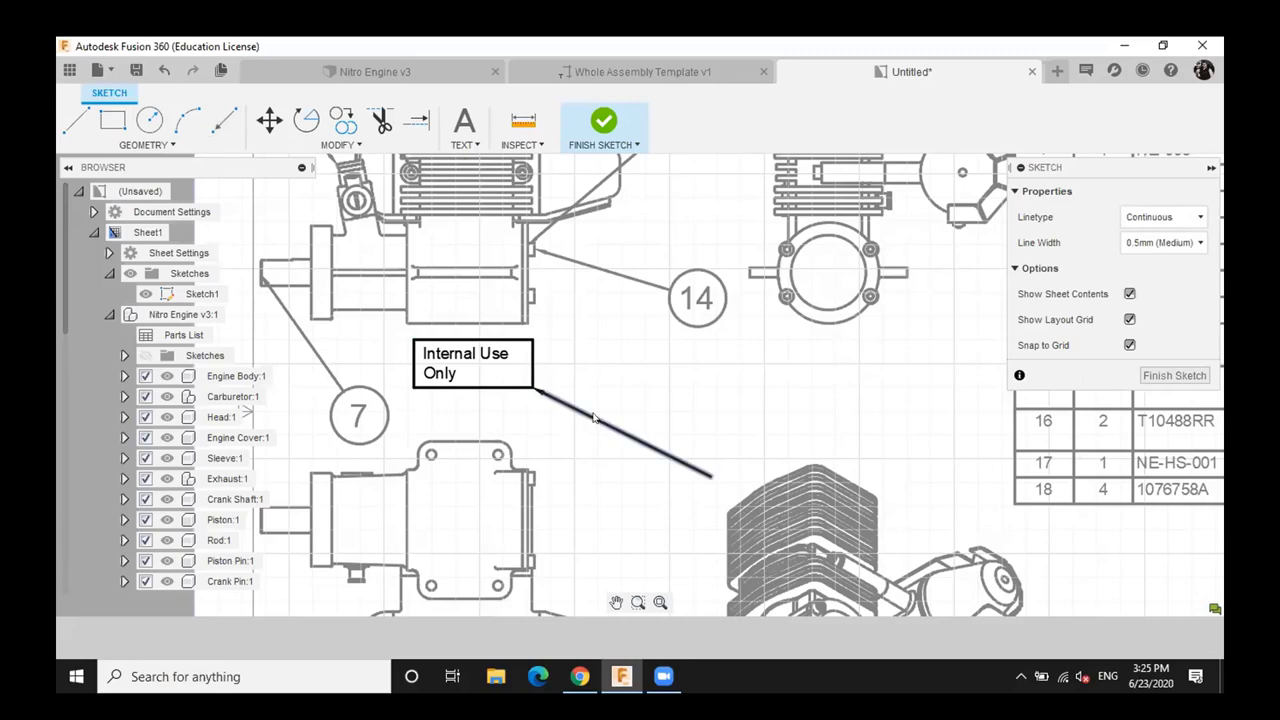
click(597, 419)
key(Delete)
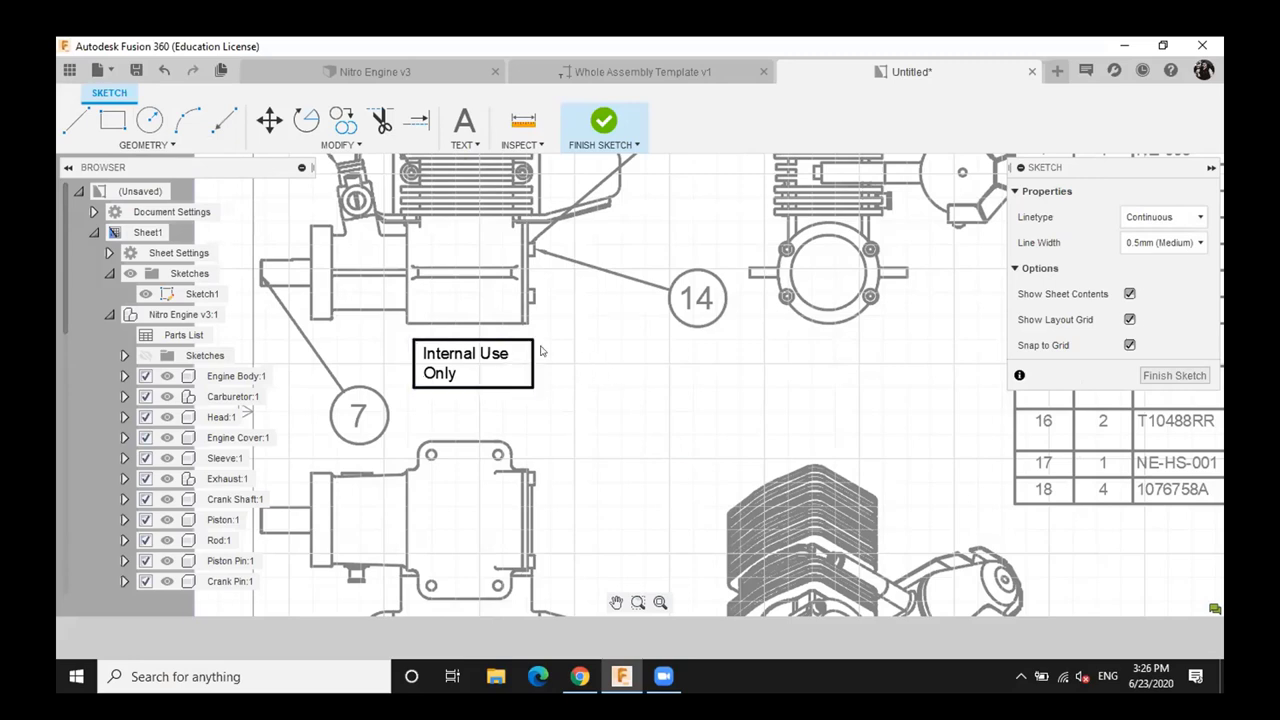
mouse_move(1050, 172)
mouse_down()
mouse_move(857, 170)
mouse_move(743, 198)
mouse_up()
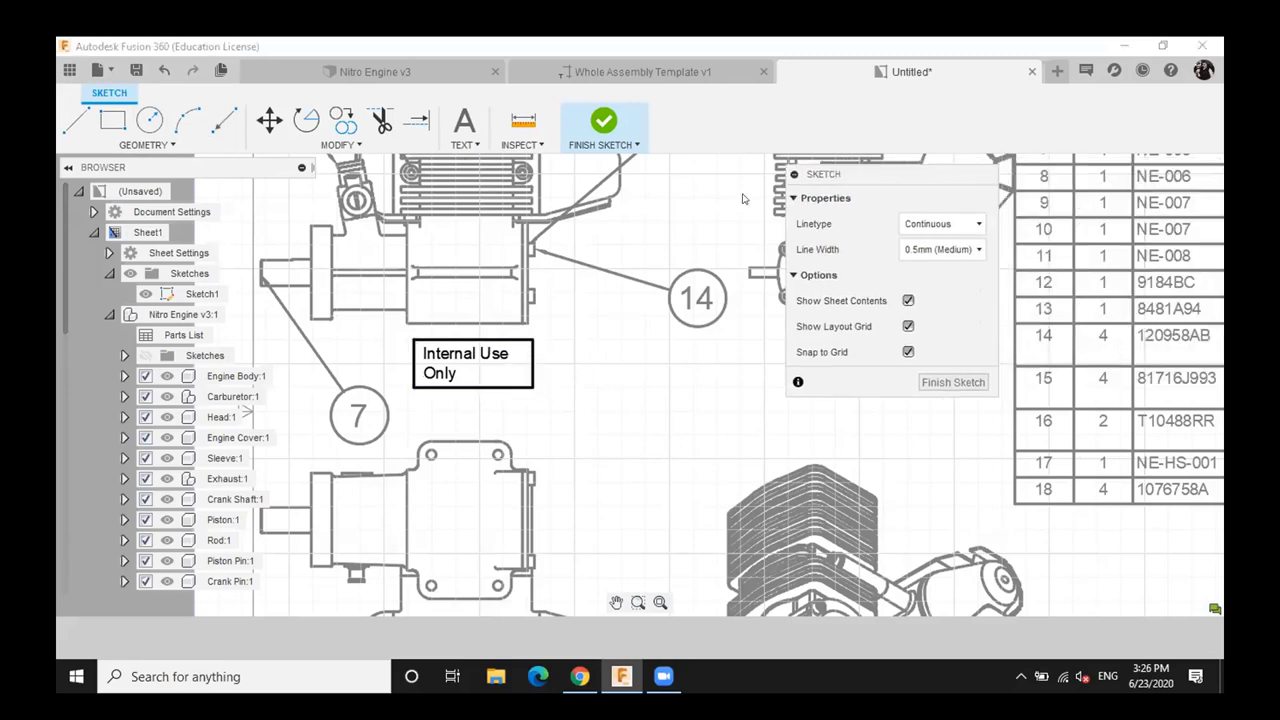
Check the Internal Use Only note's line width, leaving it at 0.5mm (Medium)
click(511, 389)
click(840, 271)
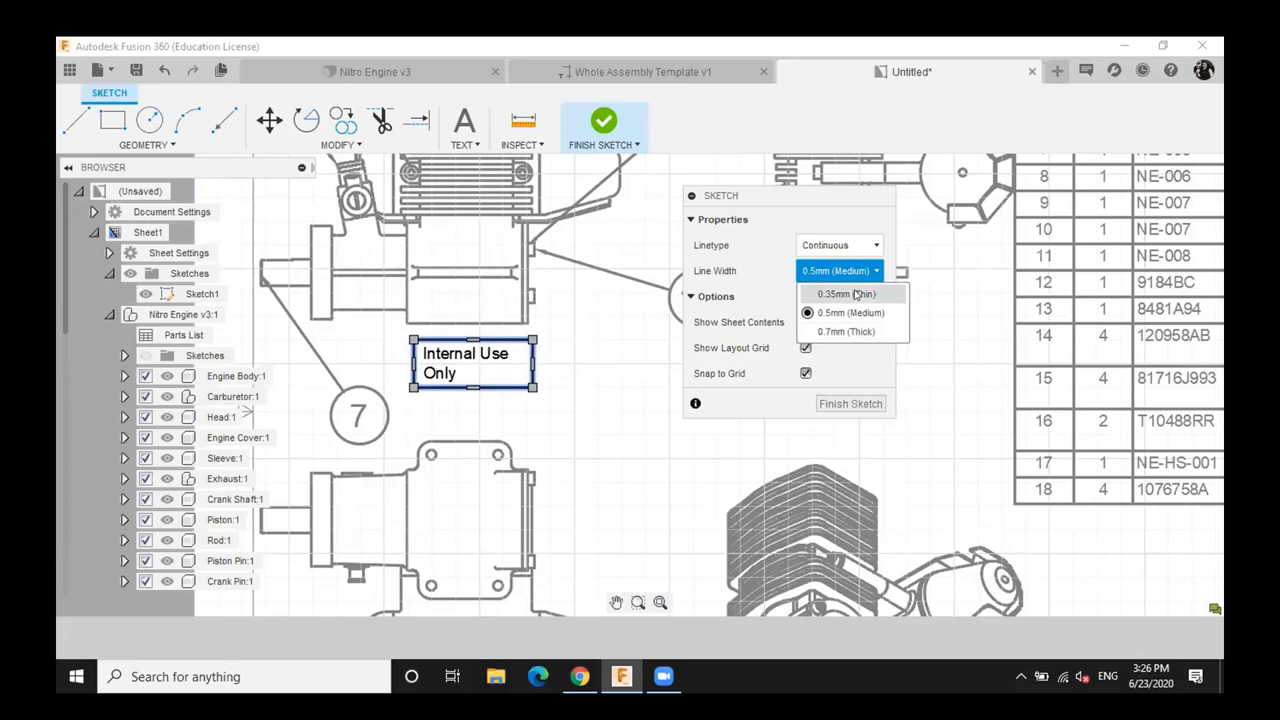
click(757, 373)
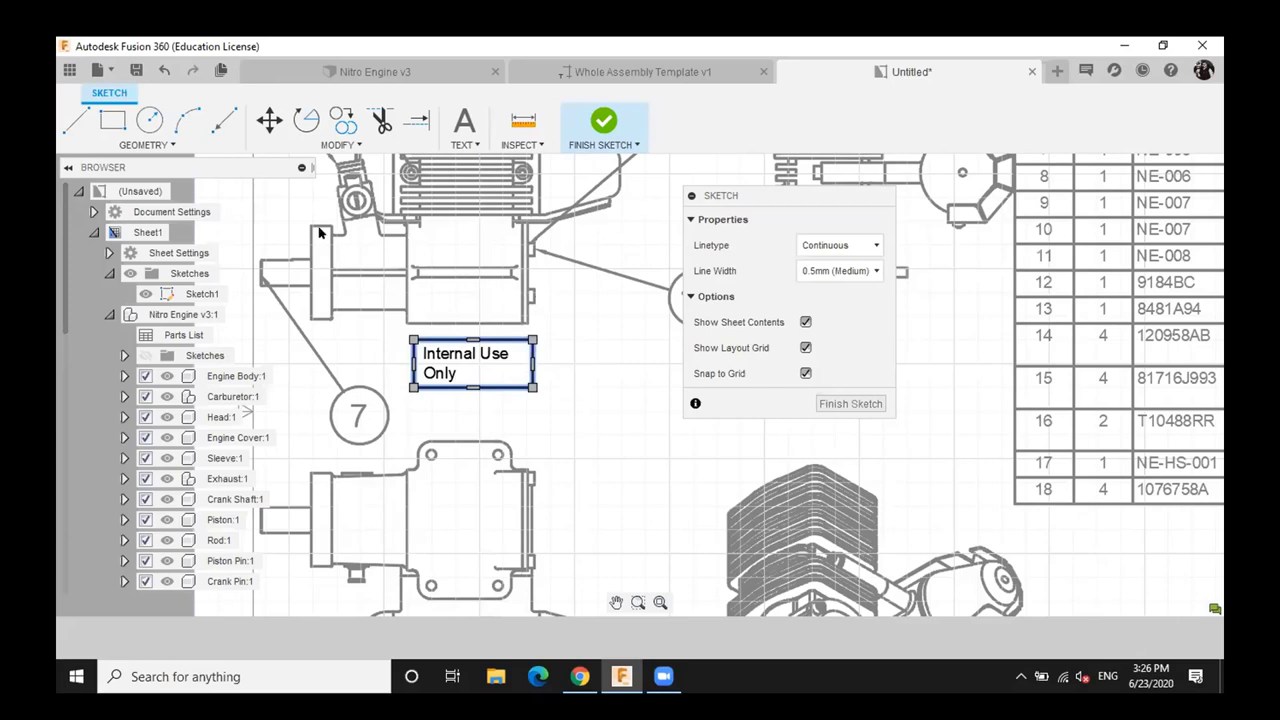
With the note deselected, set the sketch line width to 0.7mm (Thick)
click(266, 221)
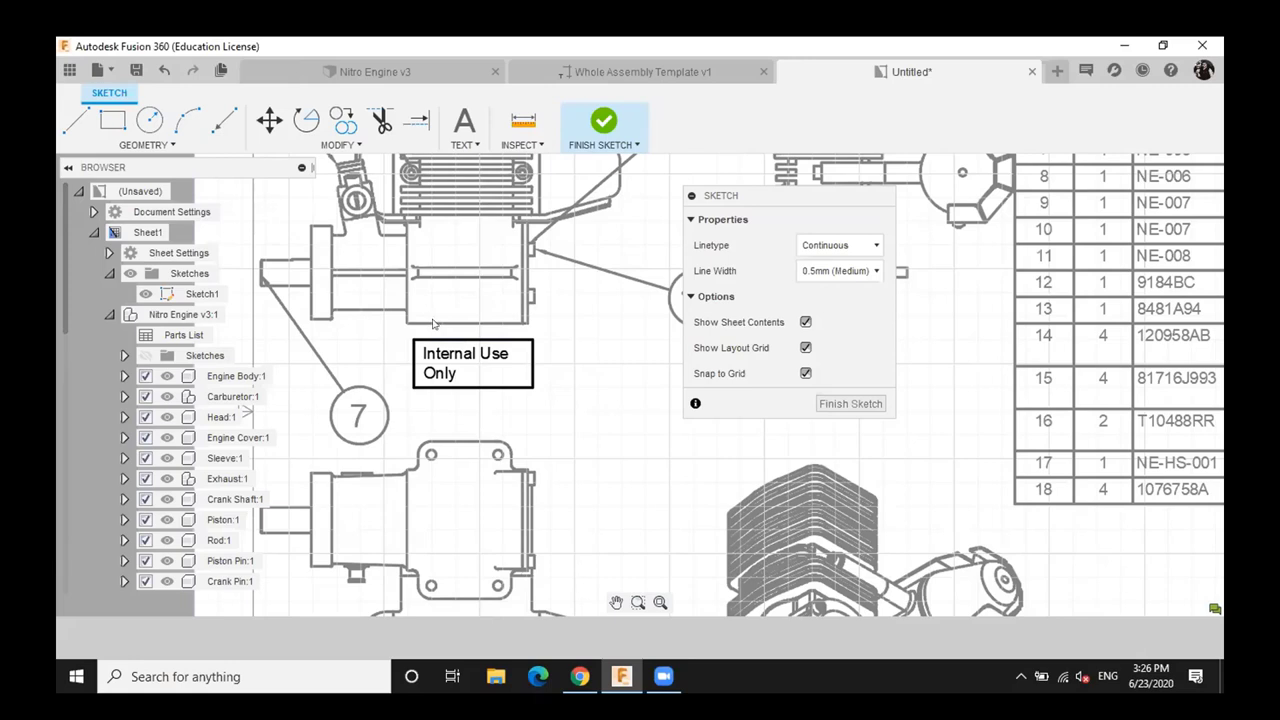
click(150, 121)
click(838, 271)
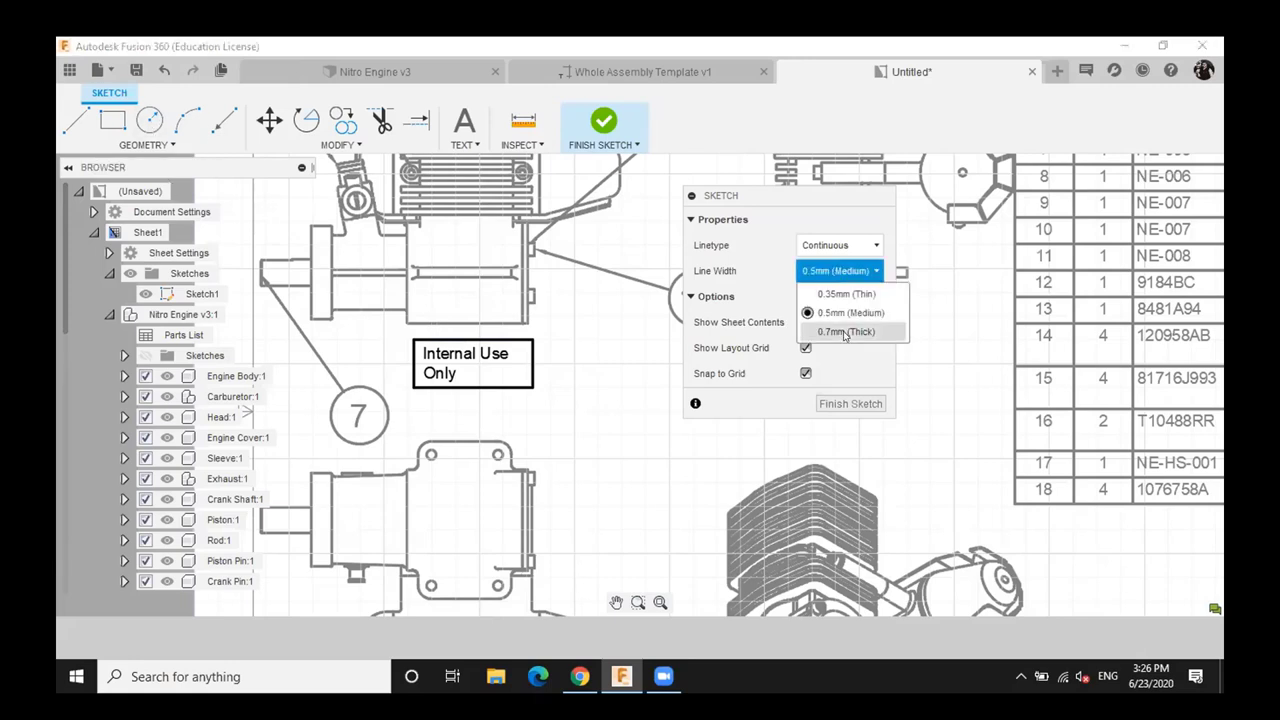
click(845, 332)
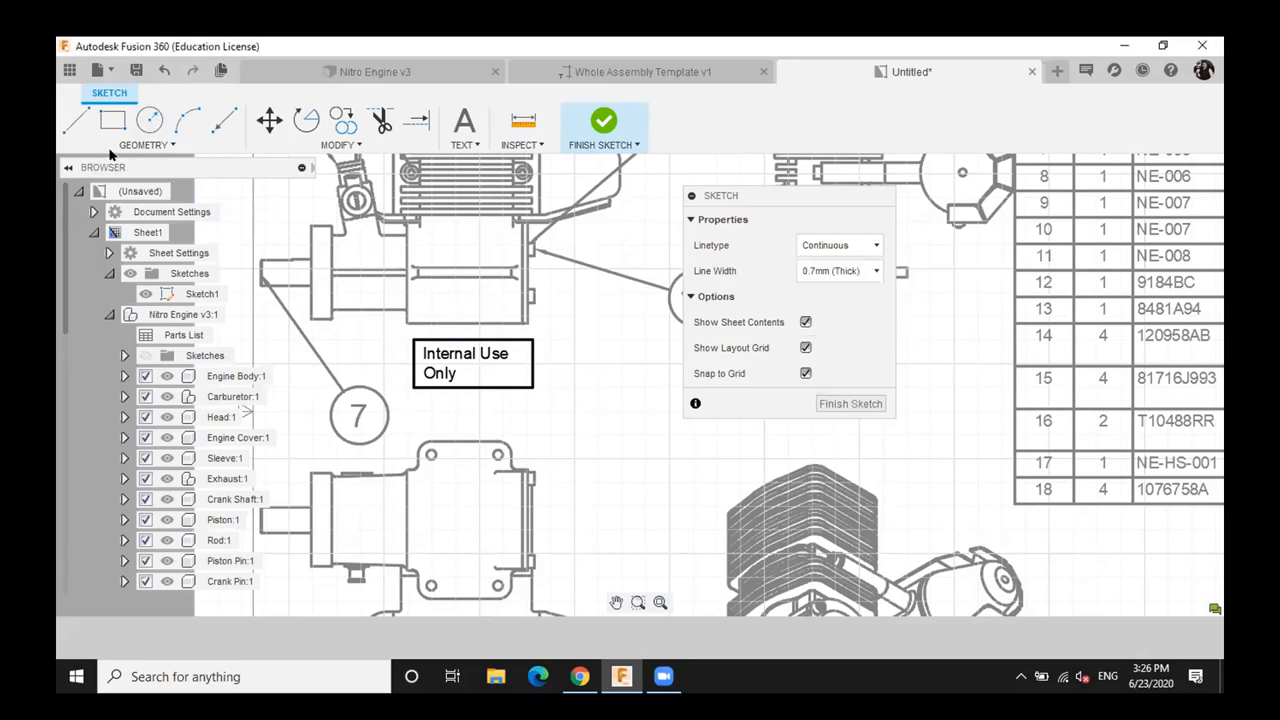
Draw a vertical line below the Internal Use Only note
key(l)
click(597, 364)
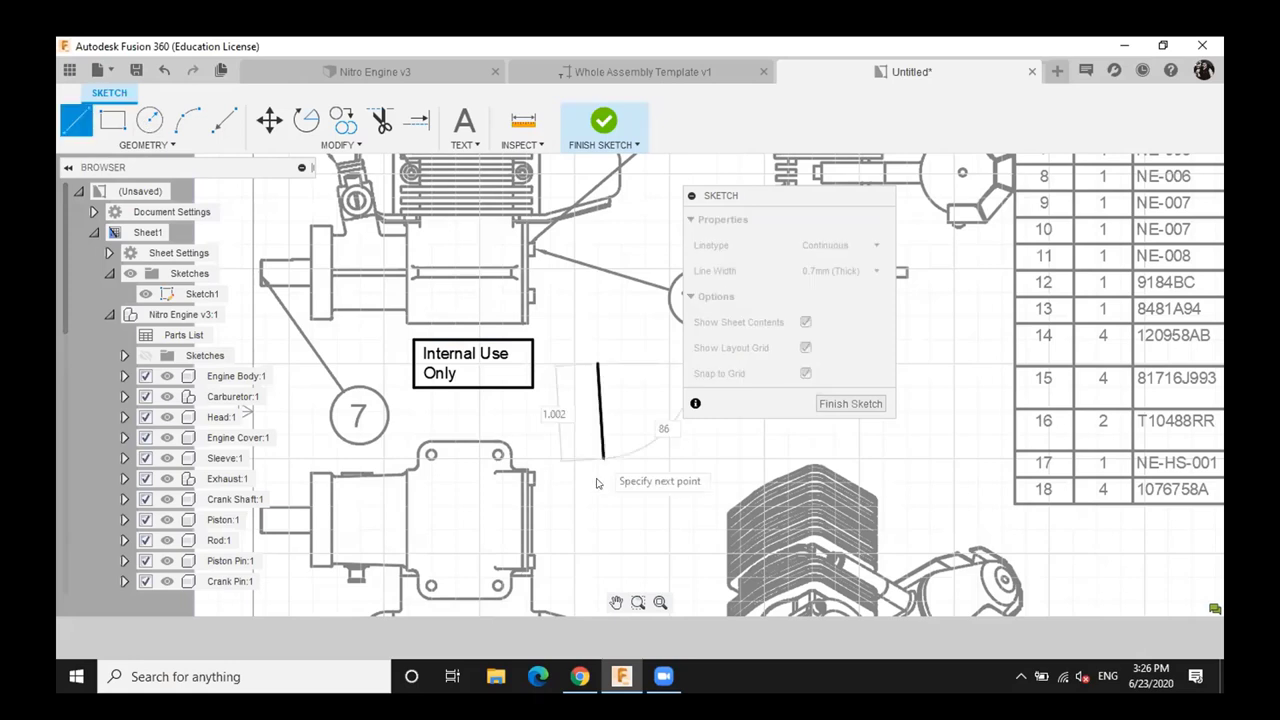
click(597, 482)
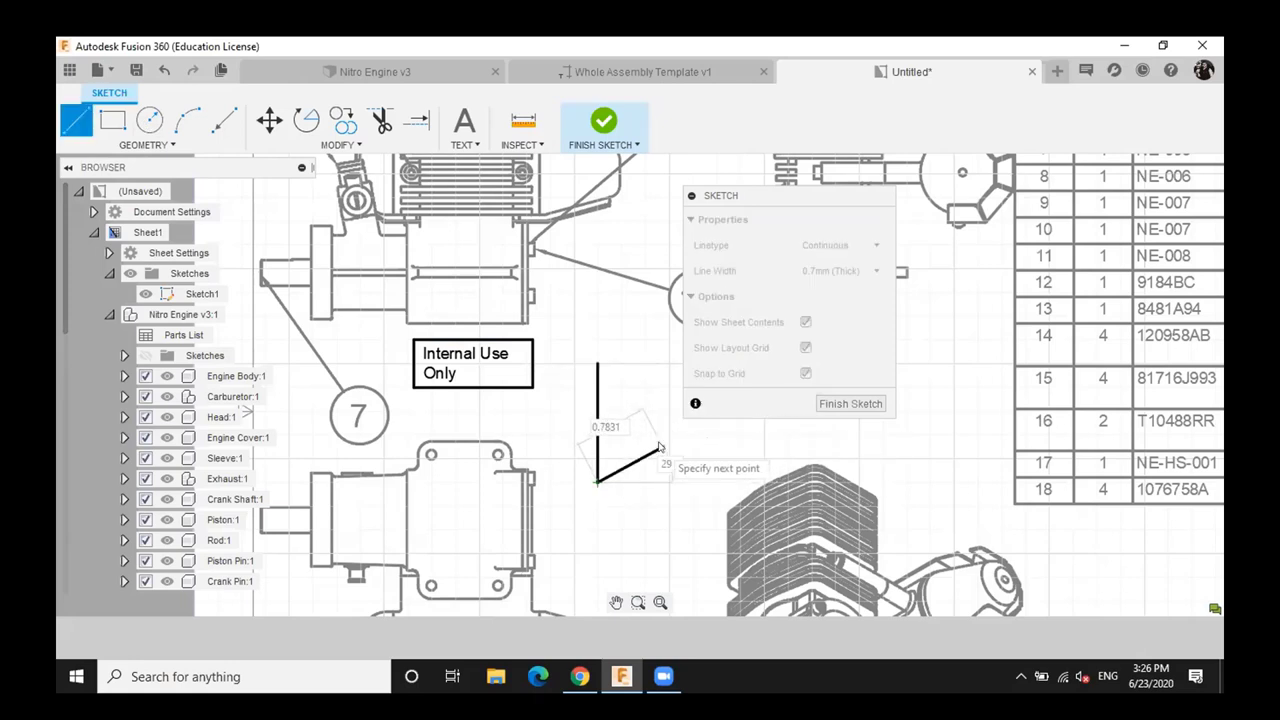
key(Escape)
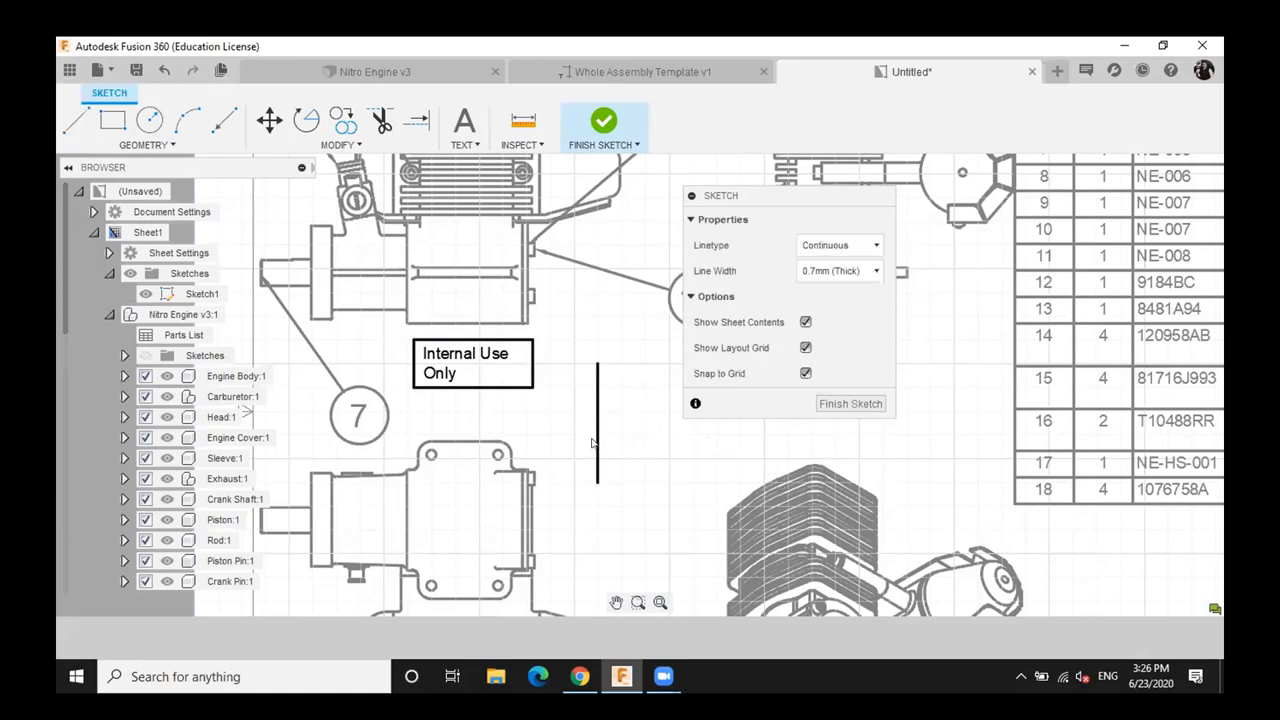
Set the new vertical line's width to 0.35mm (Thin)
click(595, 442)
click(840, 271)
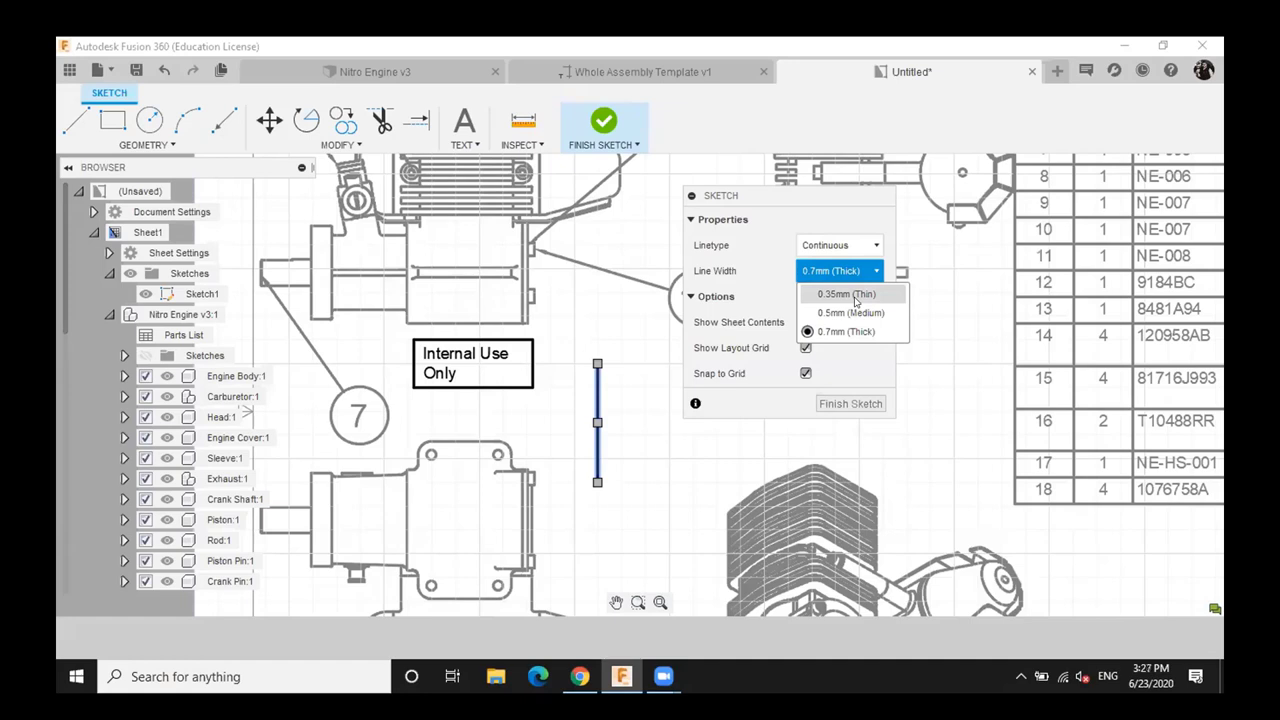
click(846, 294)
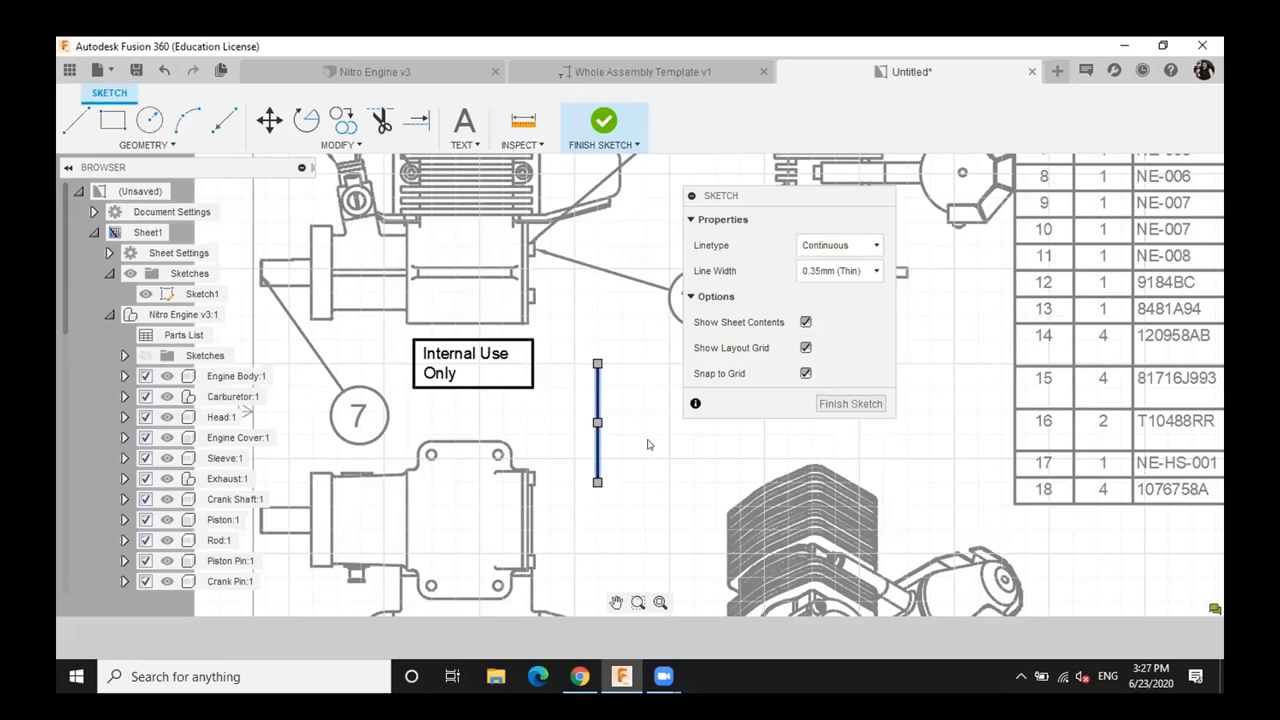
click(664, 463)
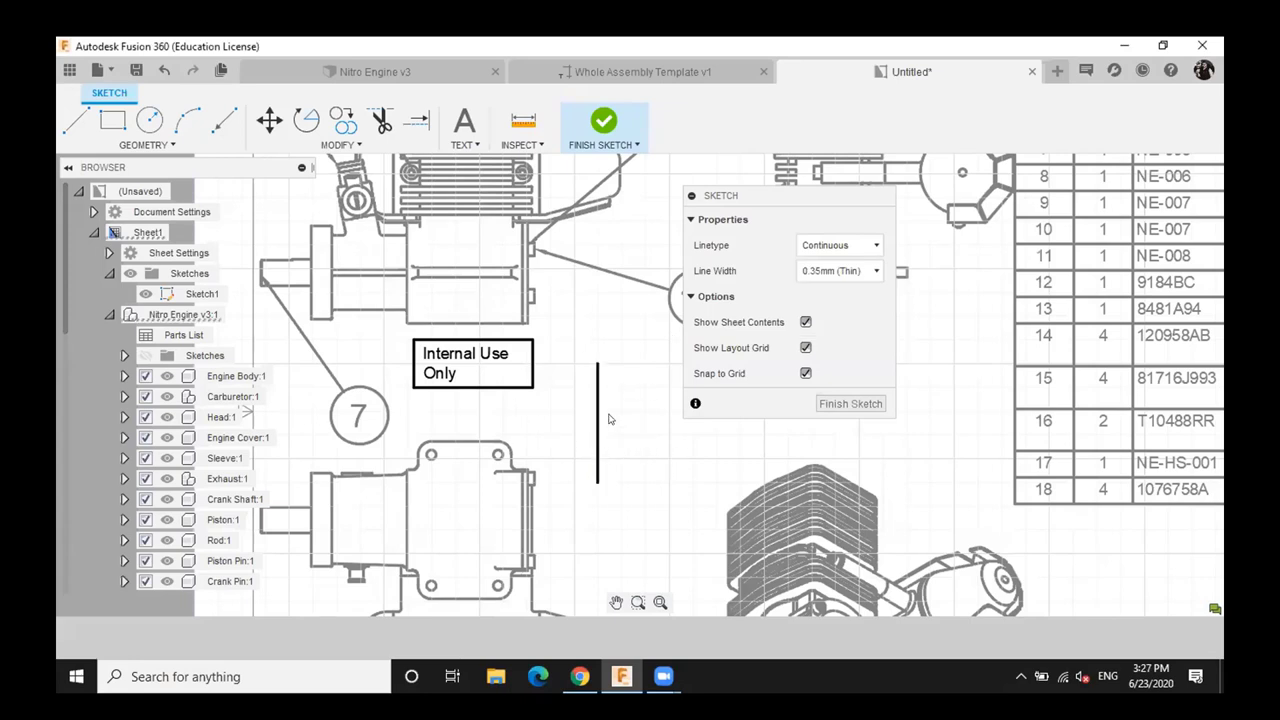
scroll(602, 411, down, 1)
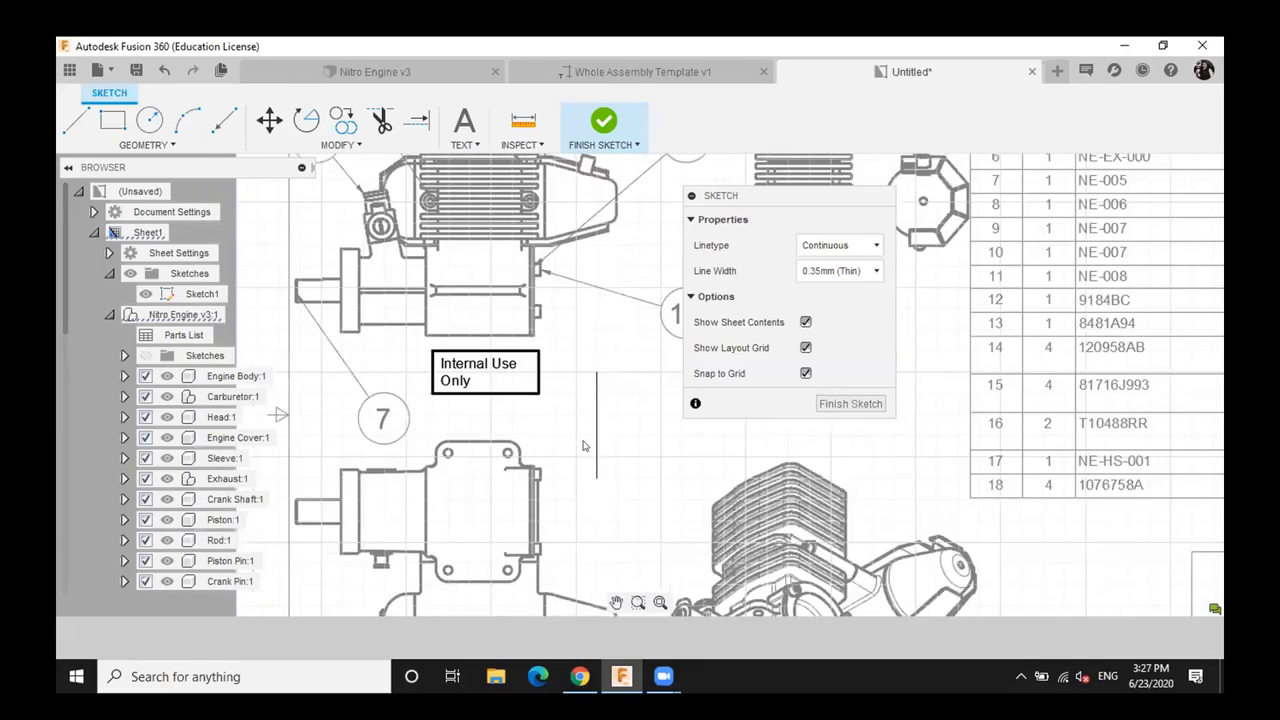
middle_drag(678, 439, 674, 444)
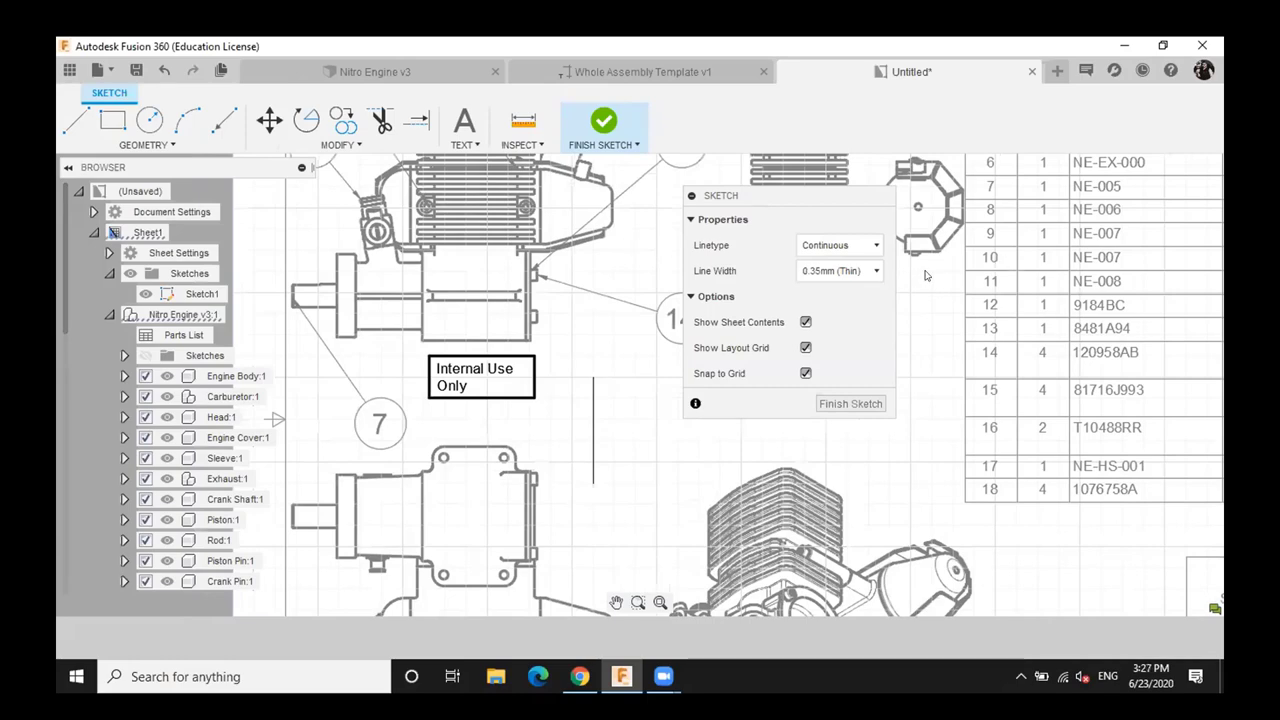
scroll(926, 275, up, 2)
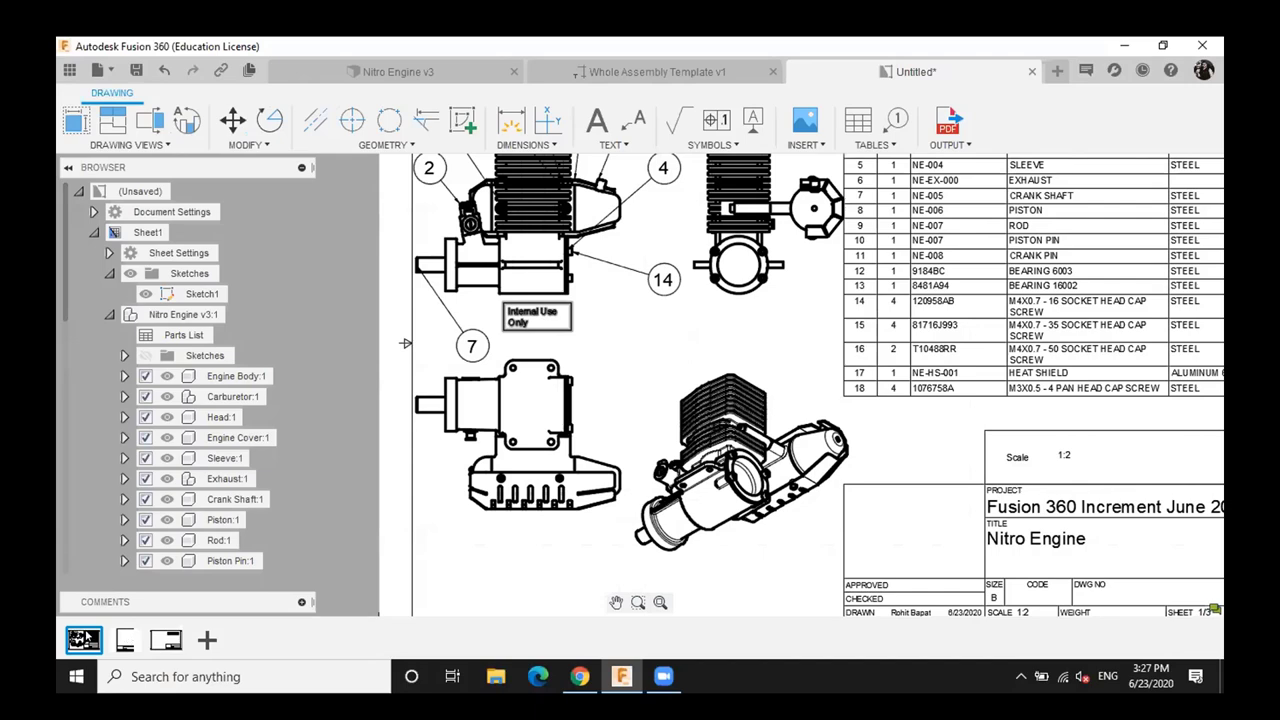
Copy the Internal Use Only note on Sheet1
click(125, 640)
click(84, 640)
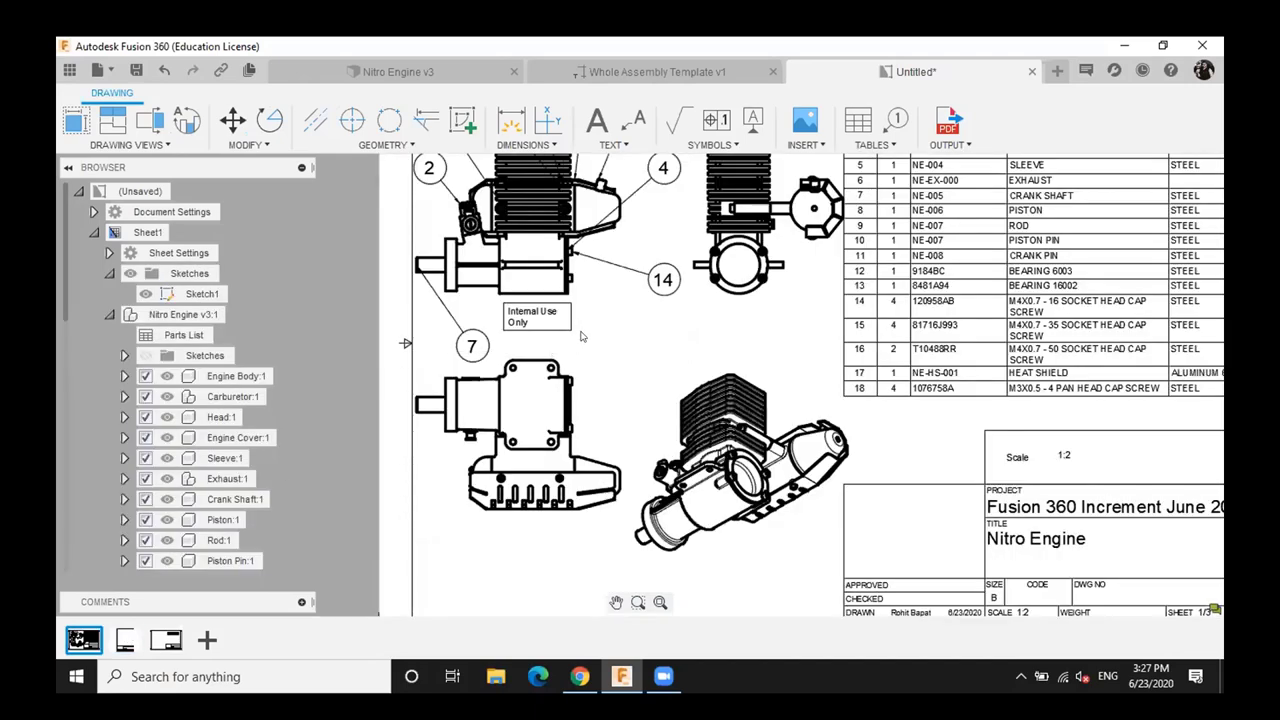
click(554, 329)
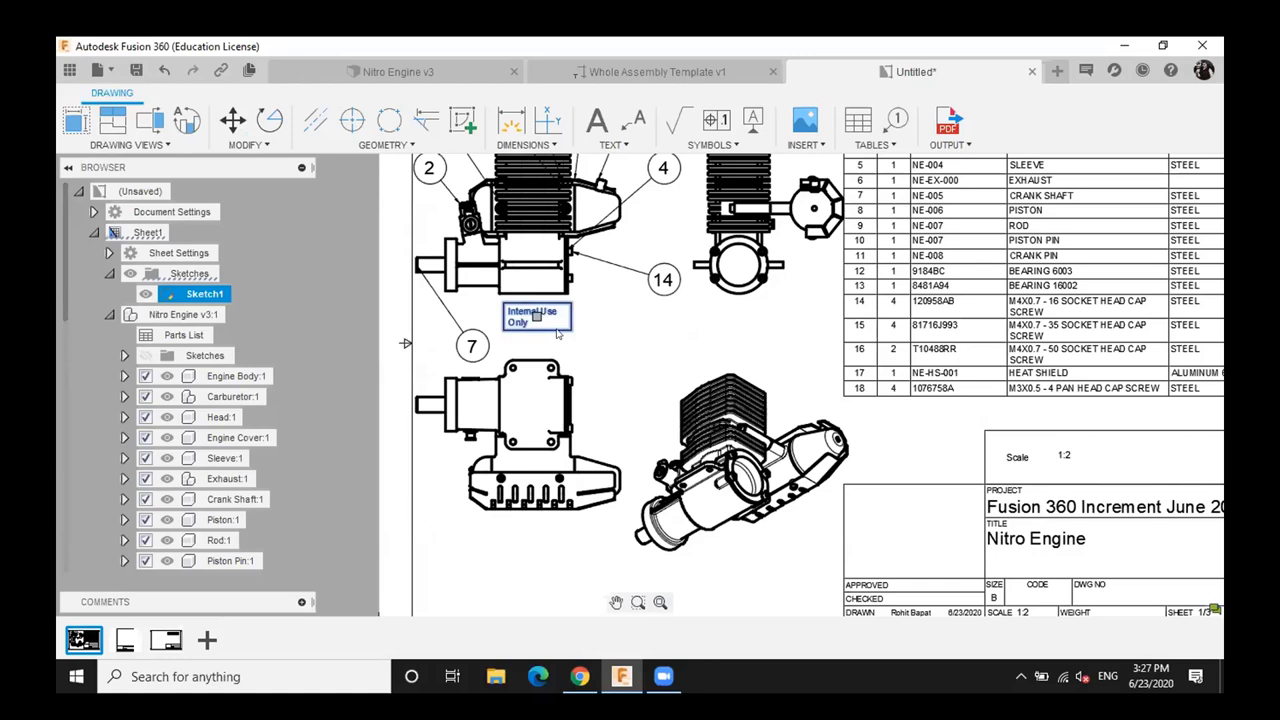
right_click(557, 334)
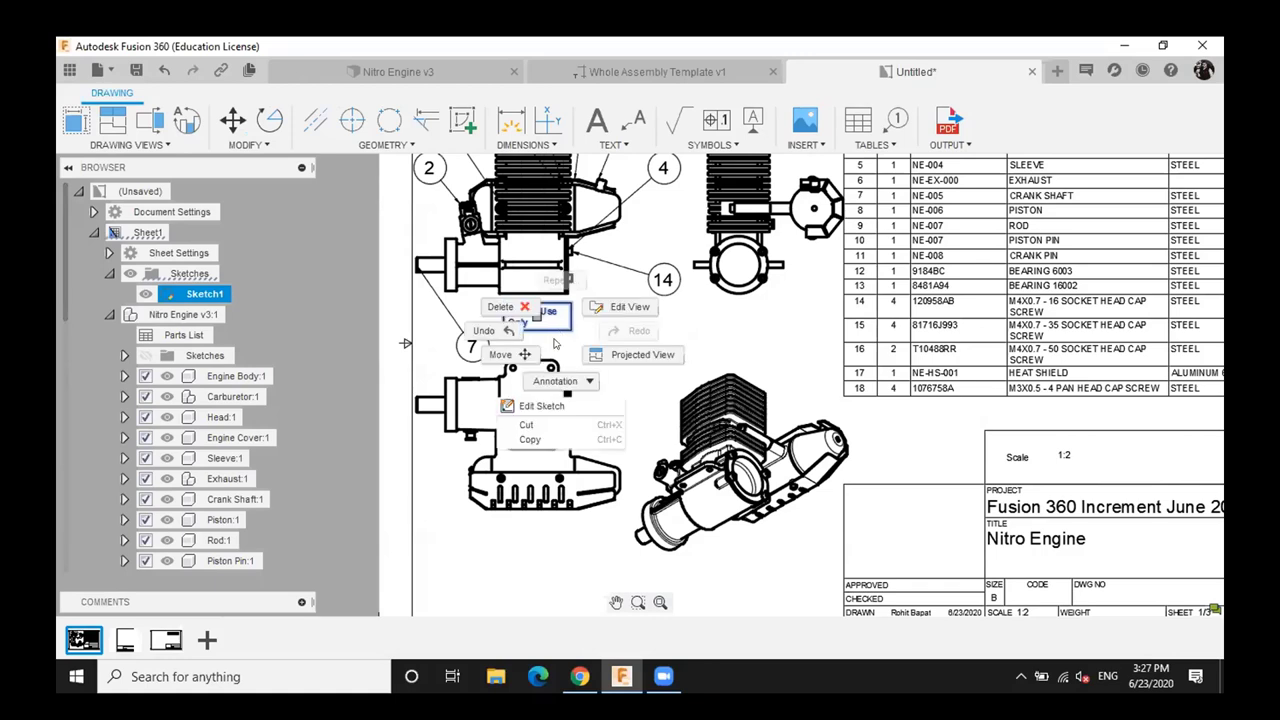
click(529, 441)
Paste the note near Sheet2's upper left, then return to Sheet1
click(125, 640)
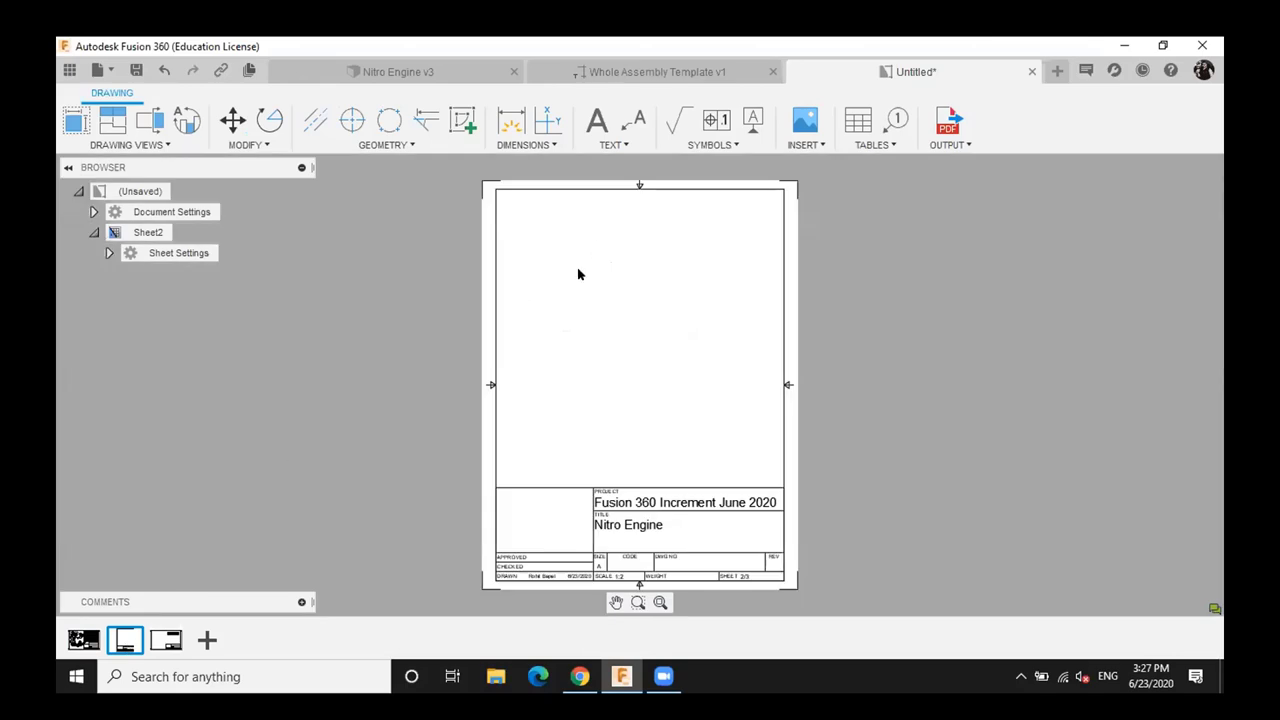
right_click(578, 274)
click(559, 345)
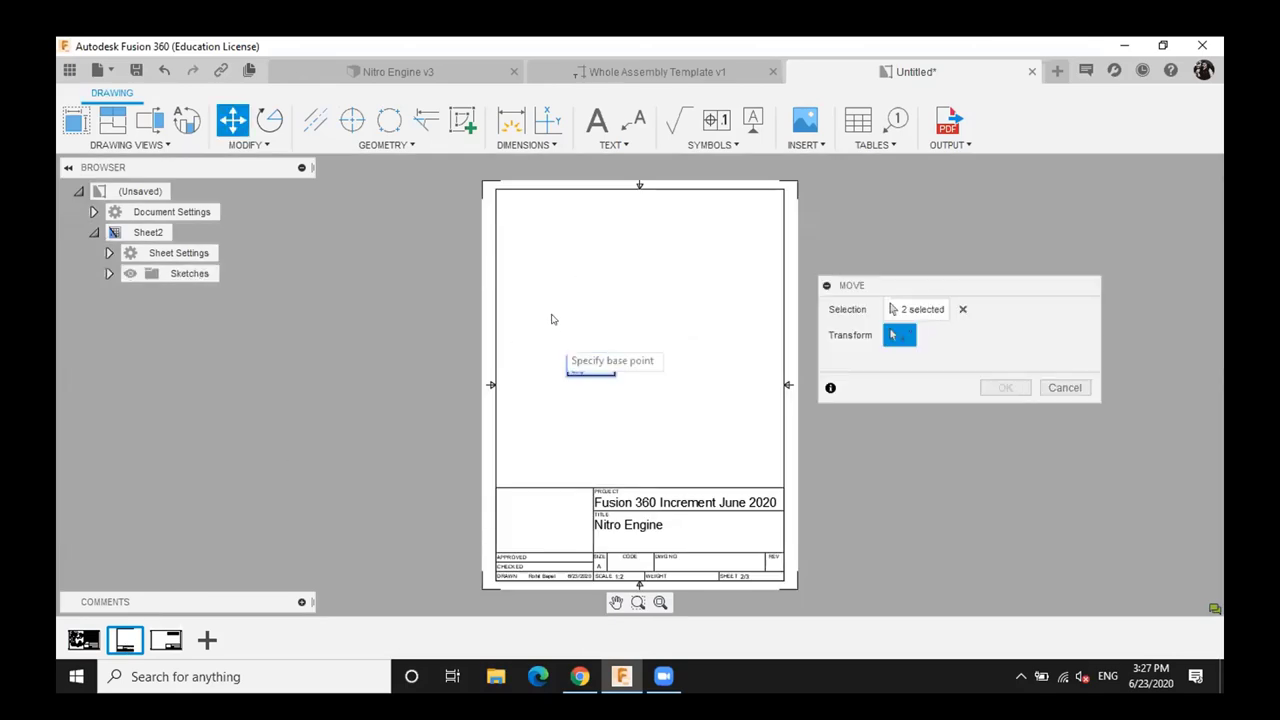
click(496, 487)
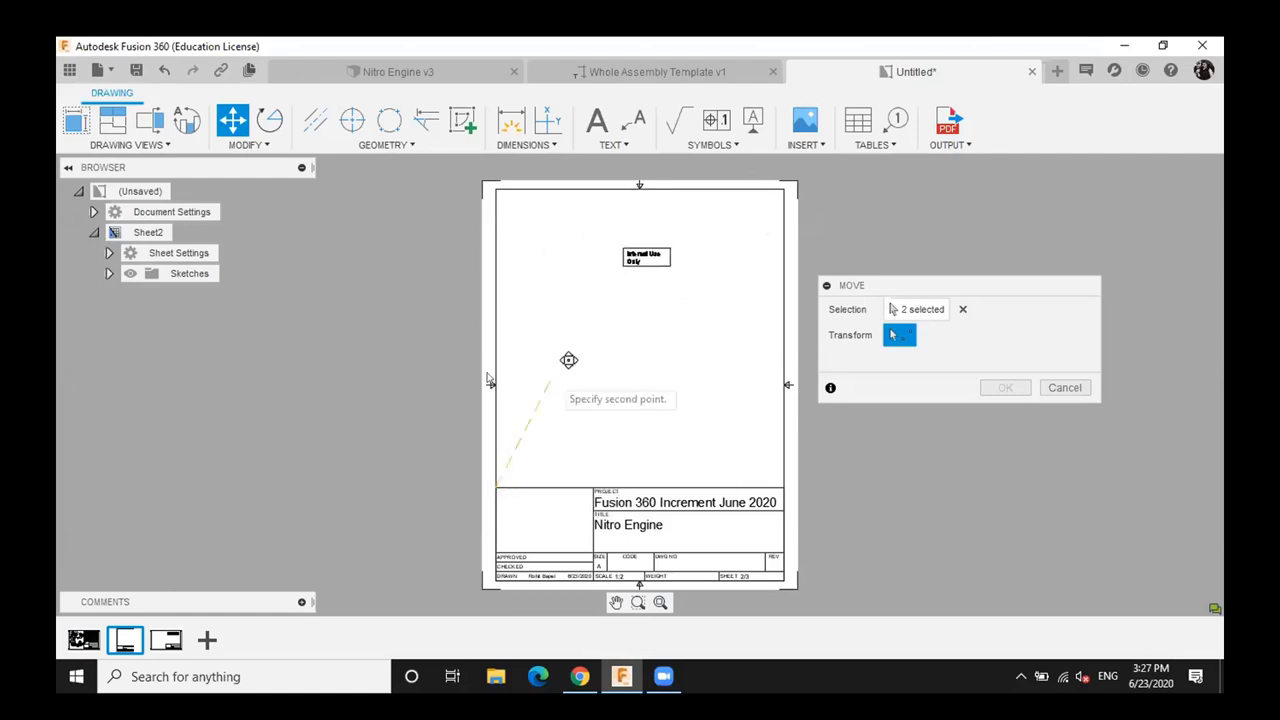
click(497, 422)
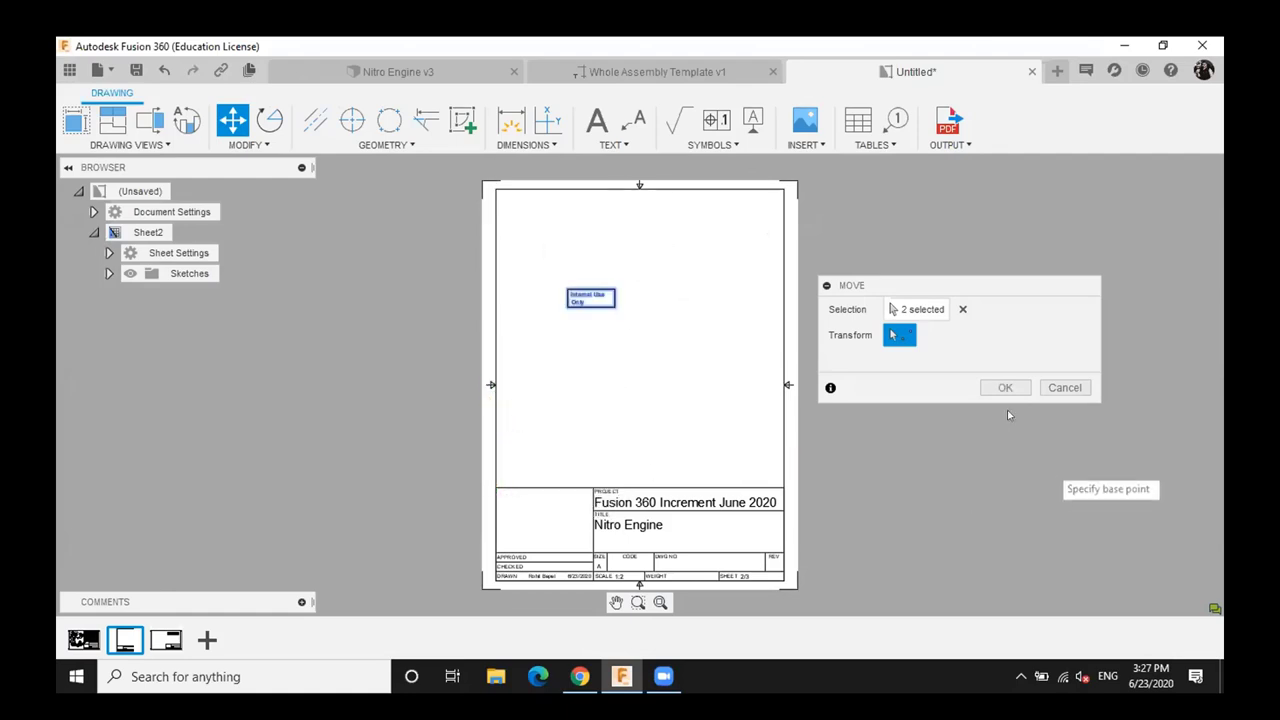
click(1004, 387)
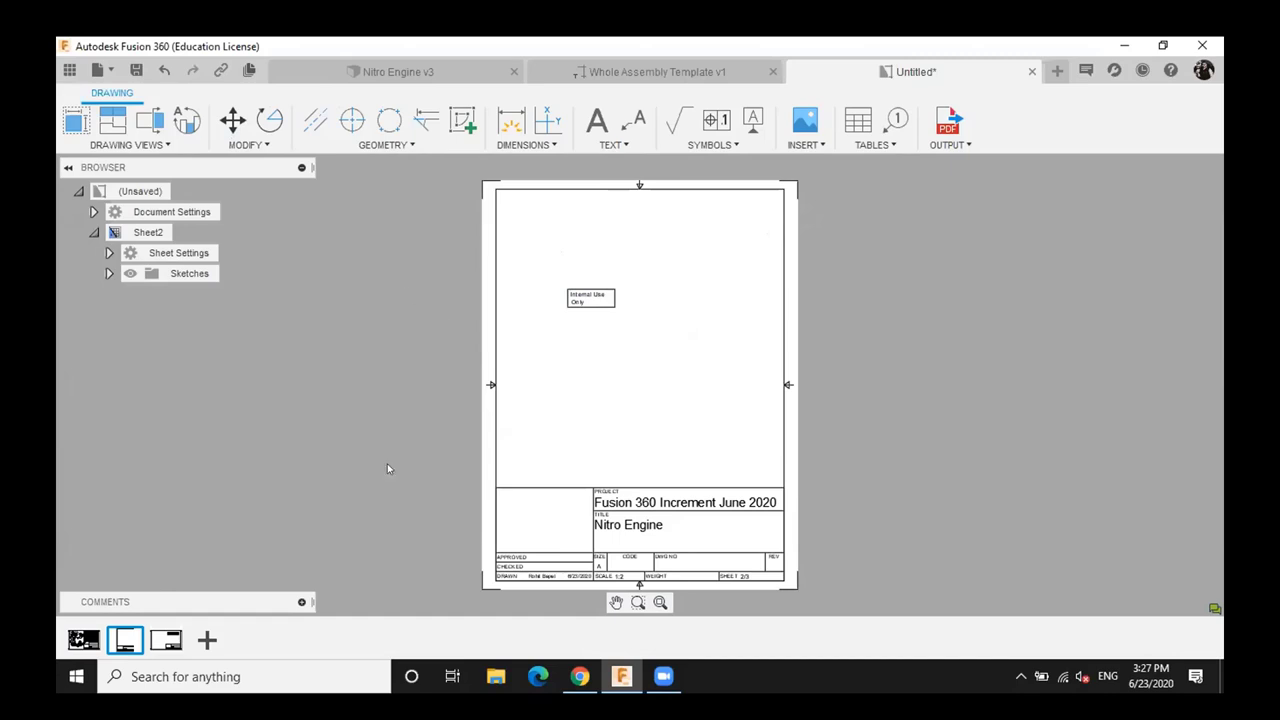
mouse_move(88, 645)
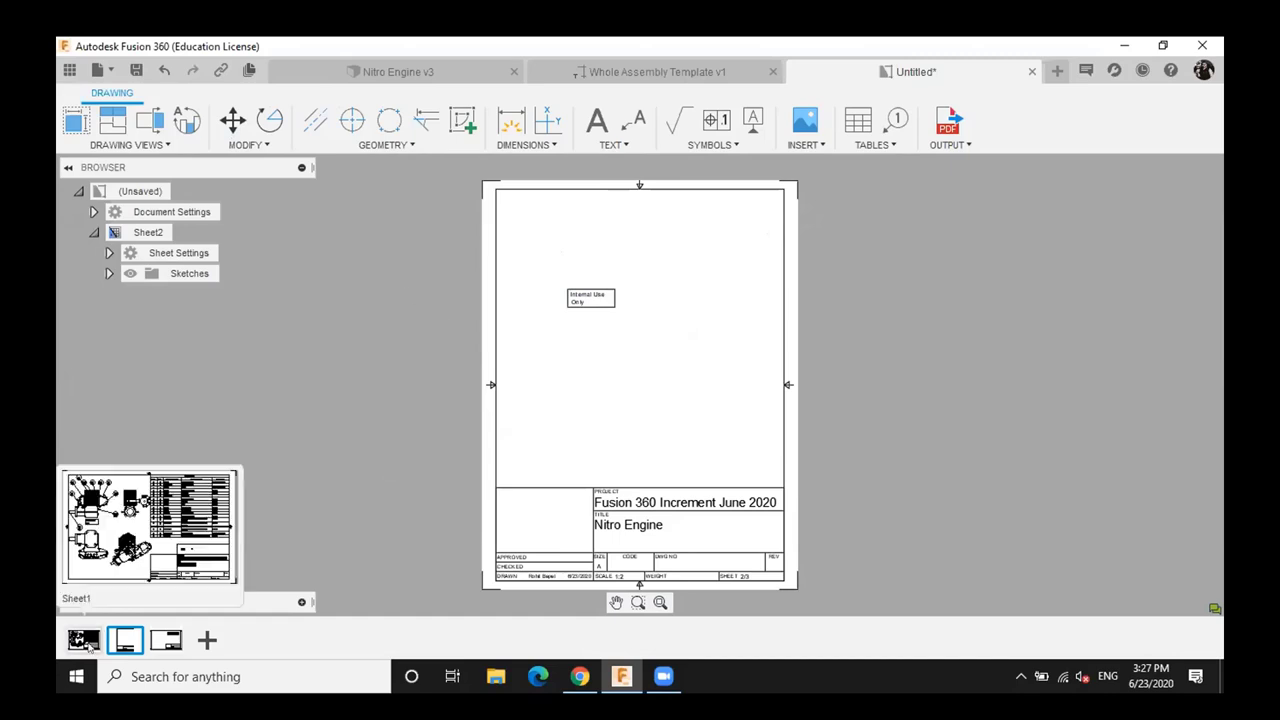
click(88, 645)
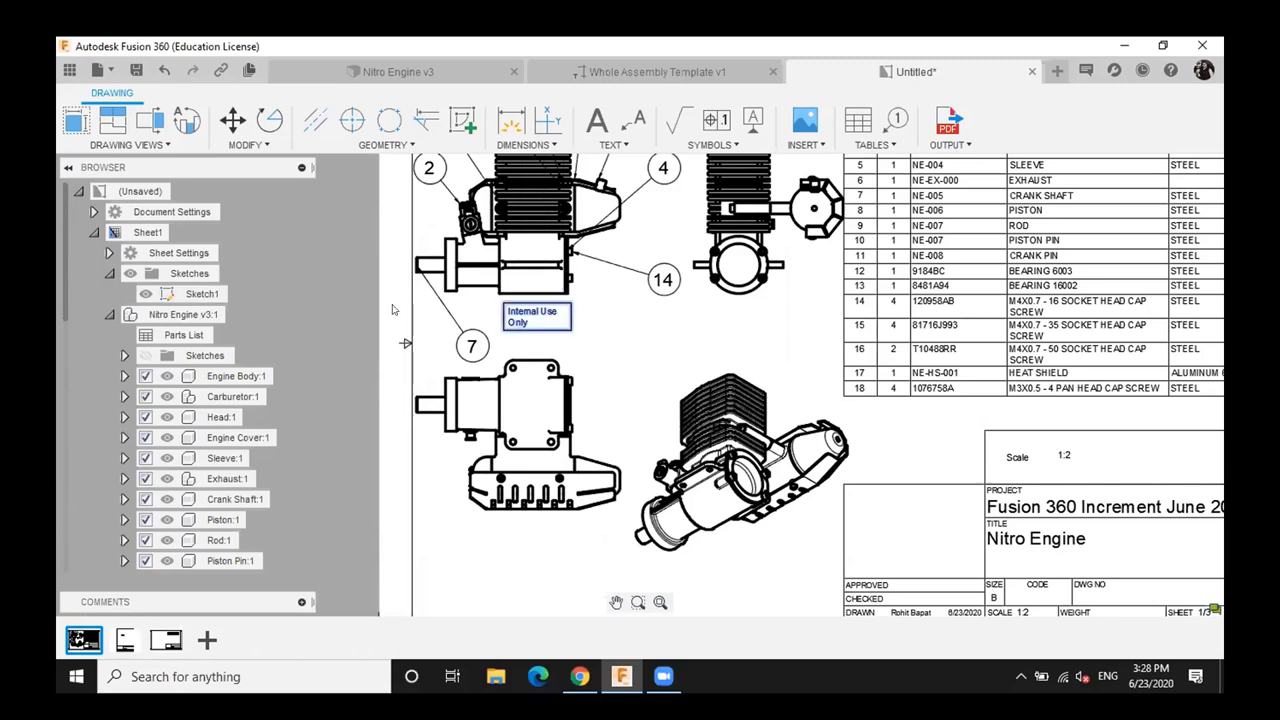
Look through the note's and Sketch1's context options, then select Sketch1 in the browser
click(530, 332)
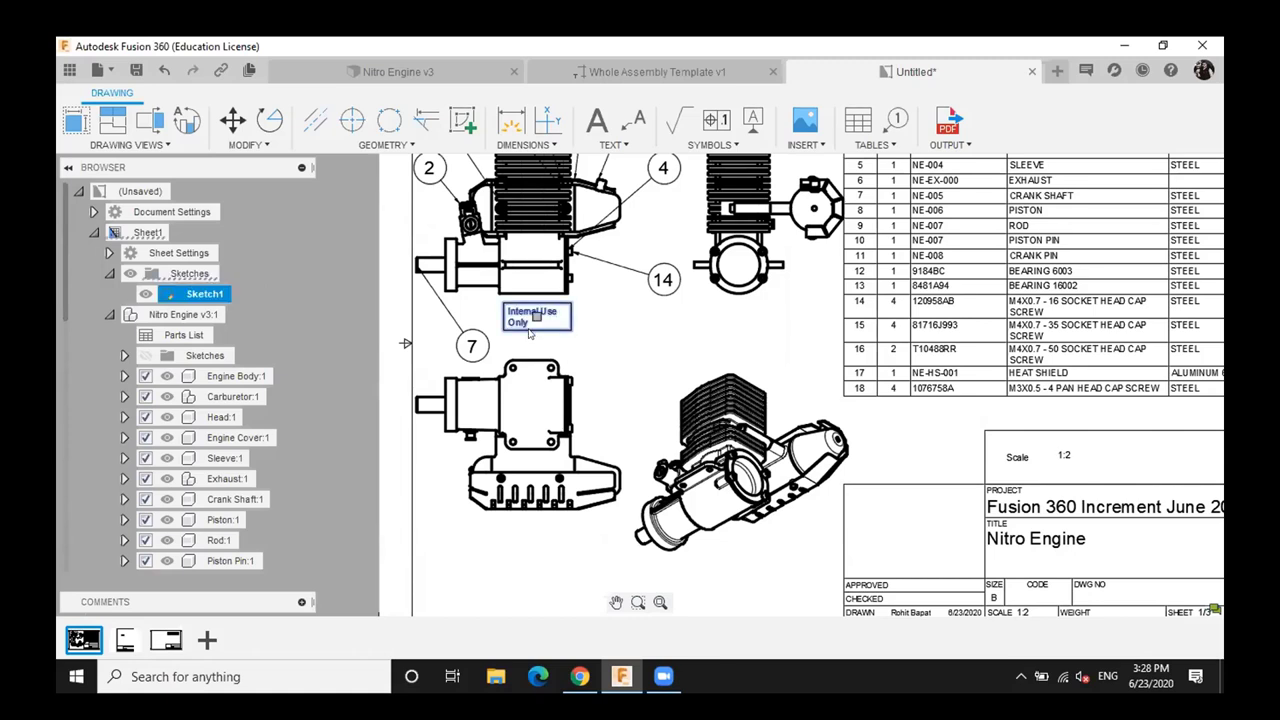
right_click(530, 334)
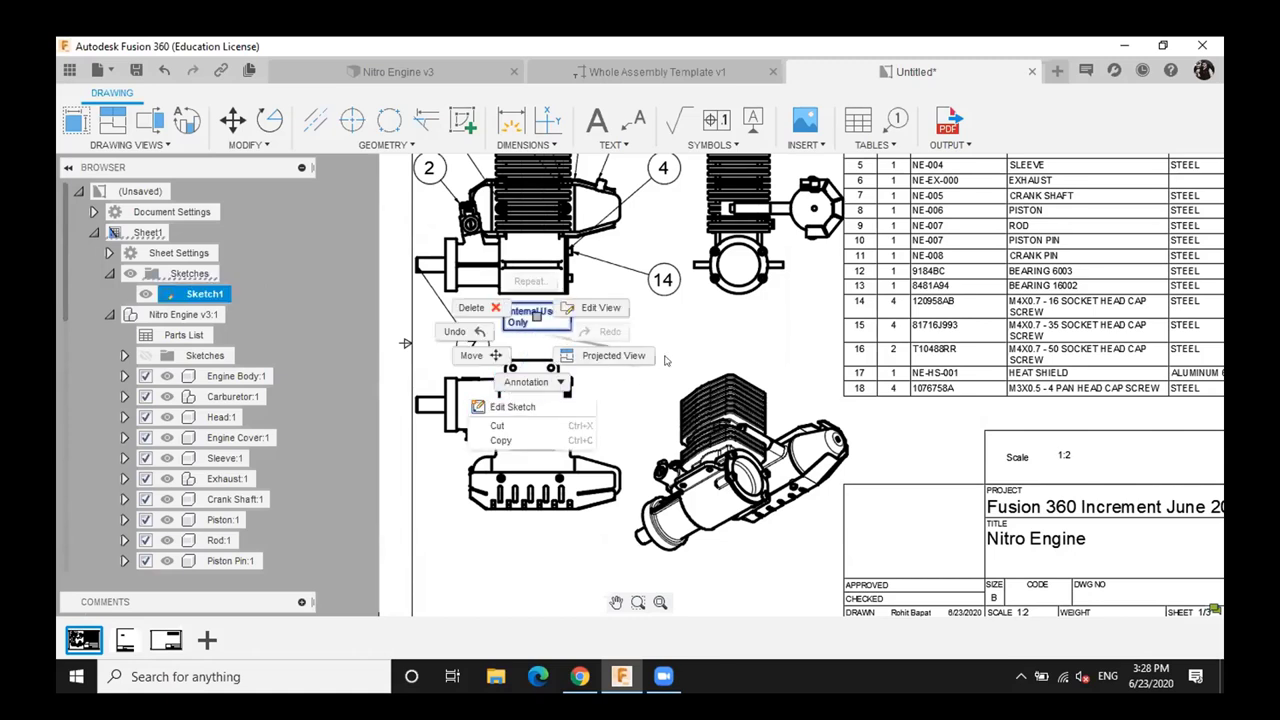
click(389, 316)
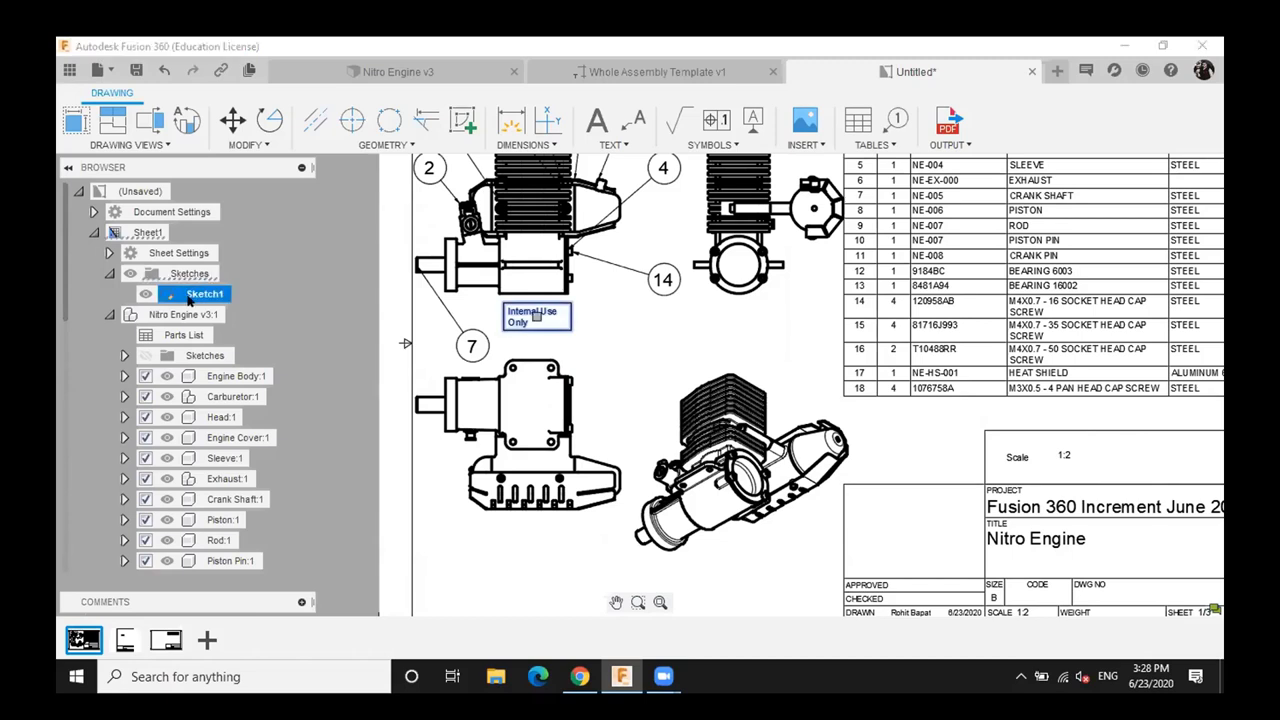
right_click(189, 302)
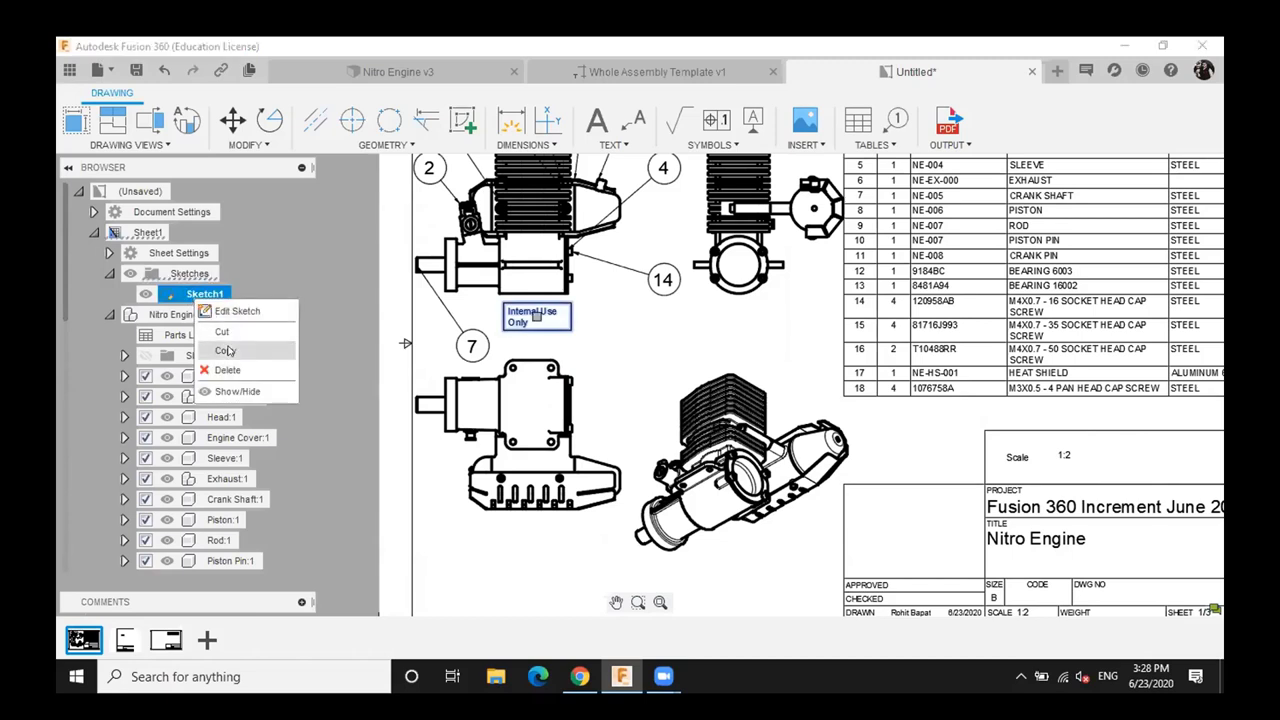
click(360, 293)
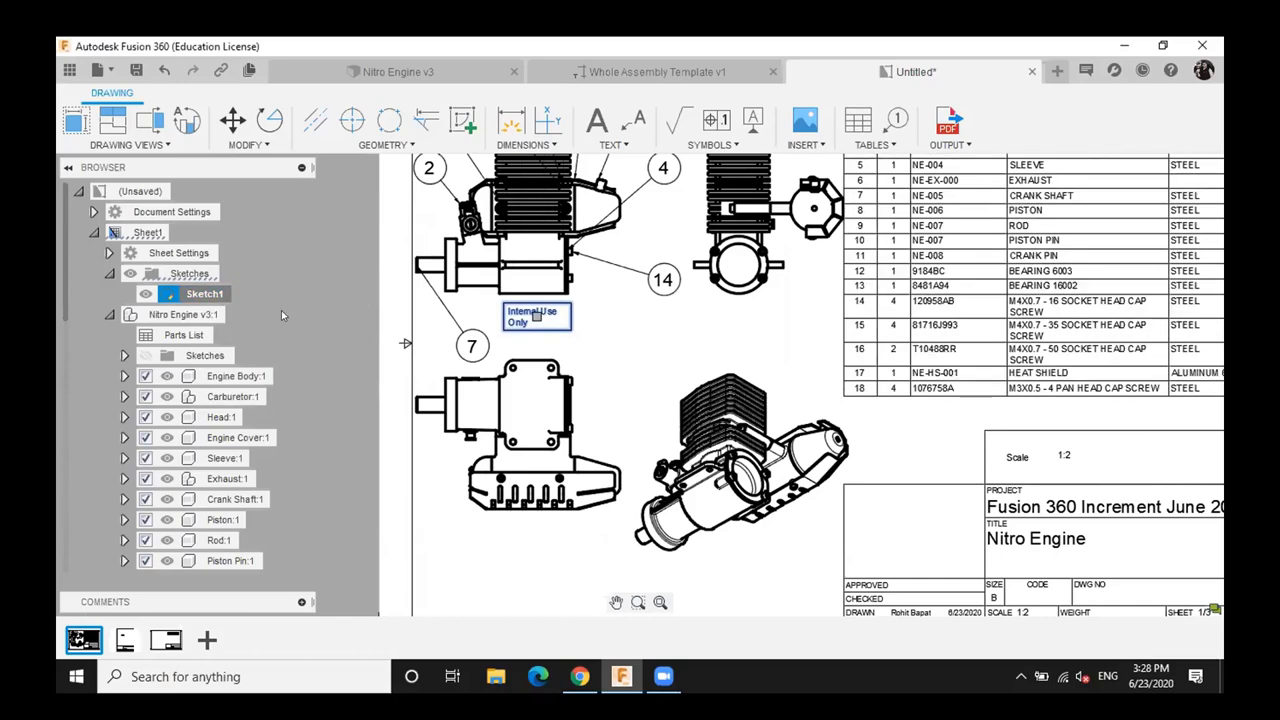
click(173, 293)
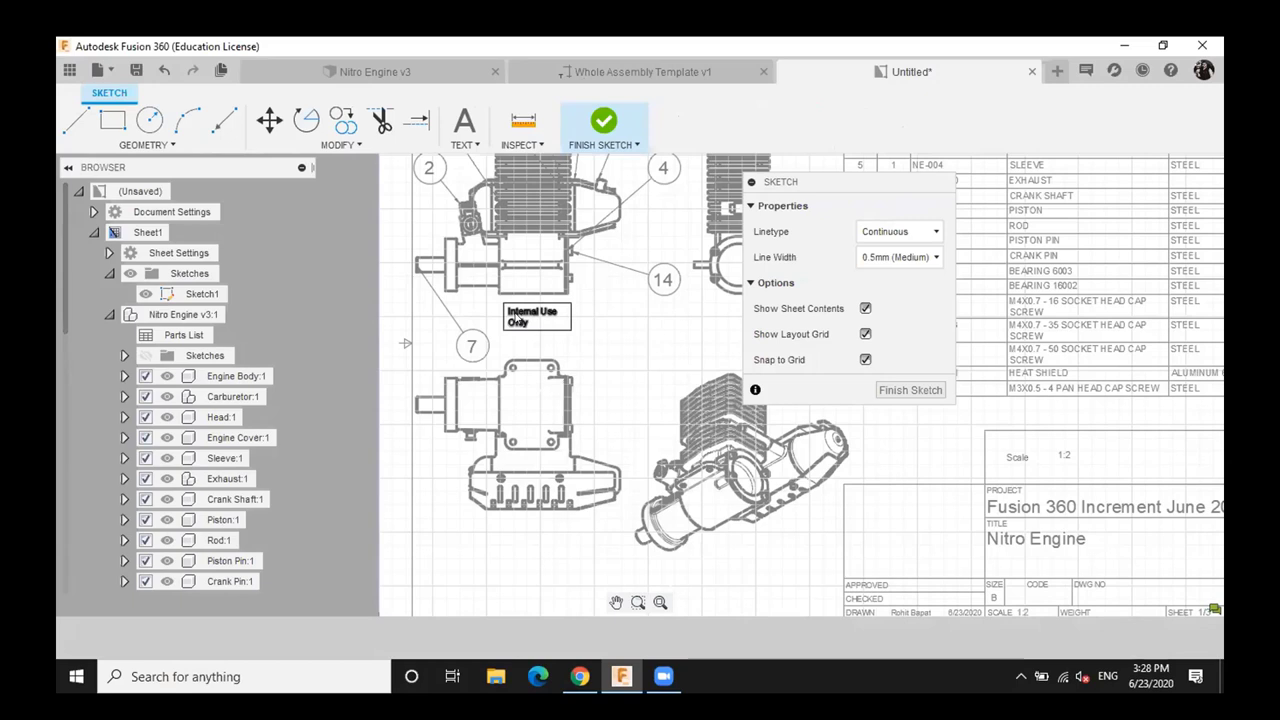
Copy the Internal Use Only text box and finish the sketch
click(521, 317)
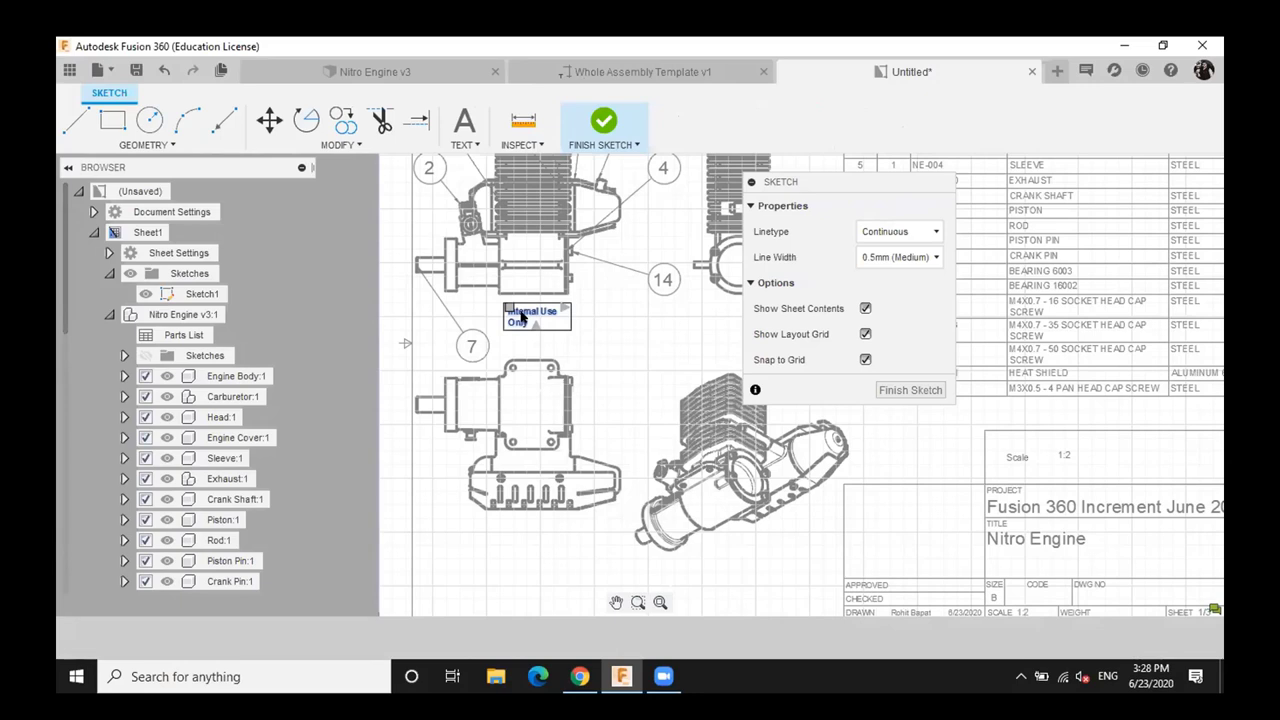
right_click(521, 317)
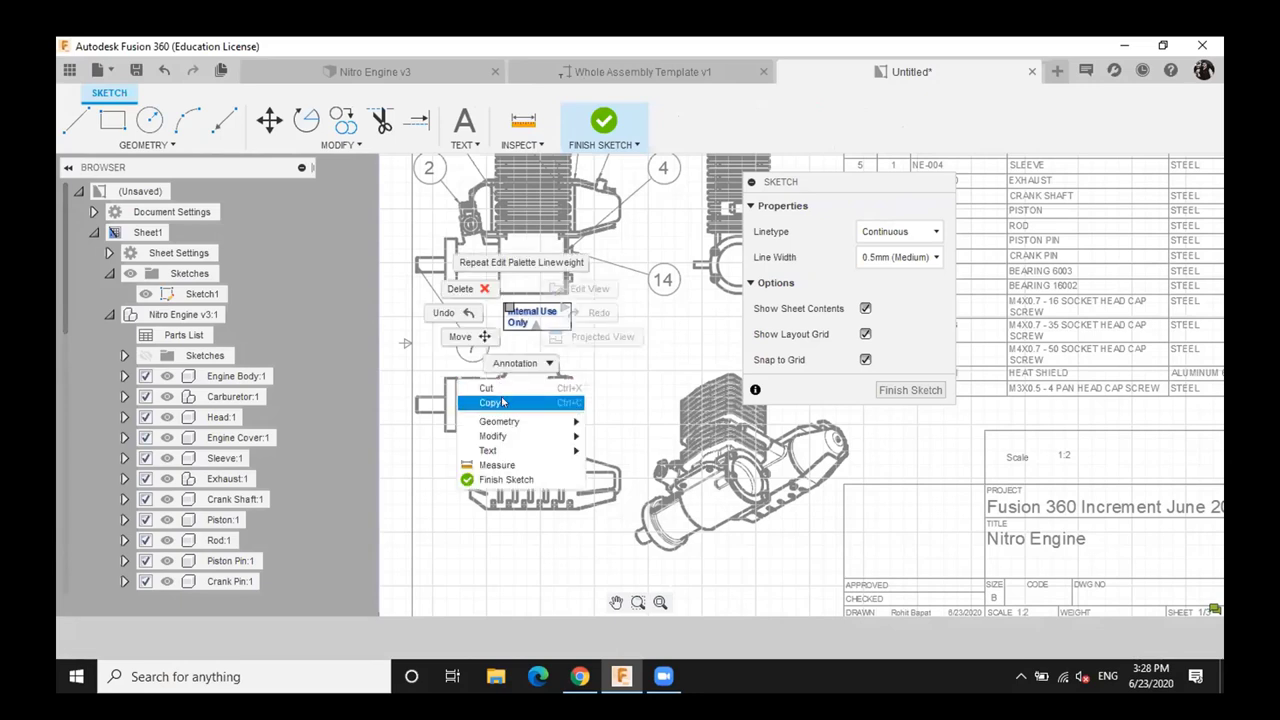
click(502, 402)
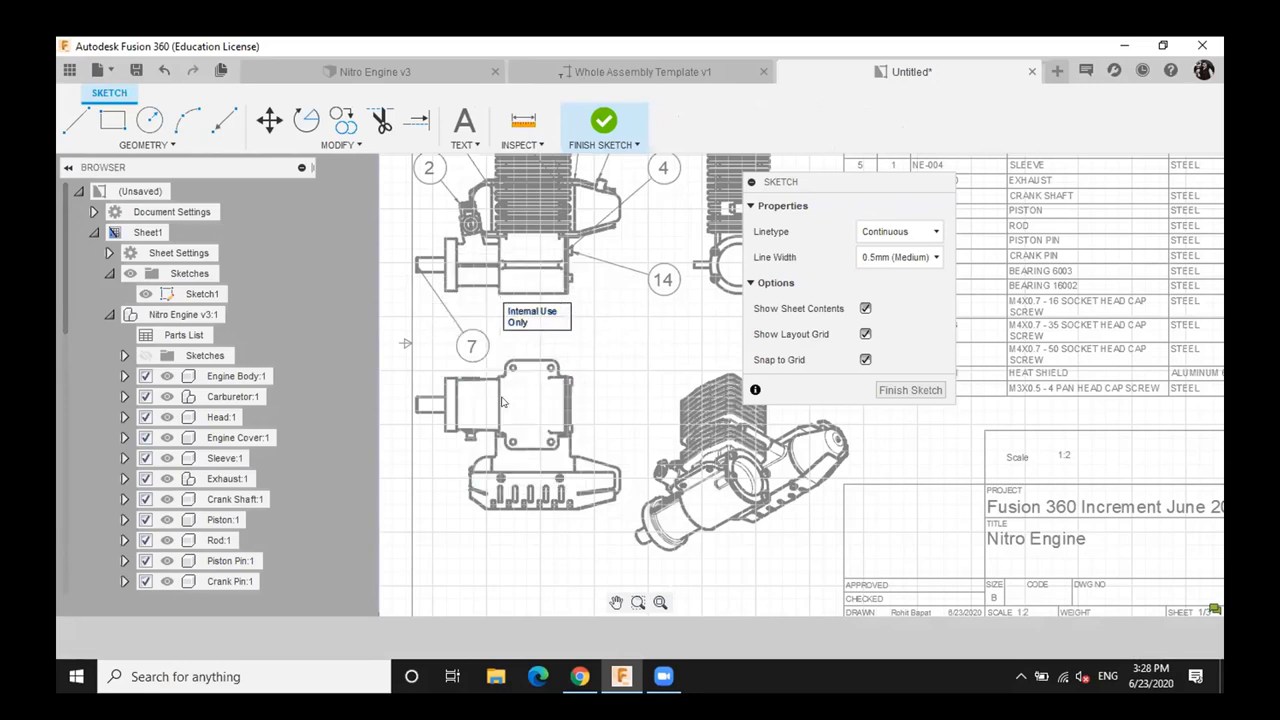
click(910, 390)
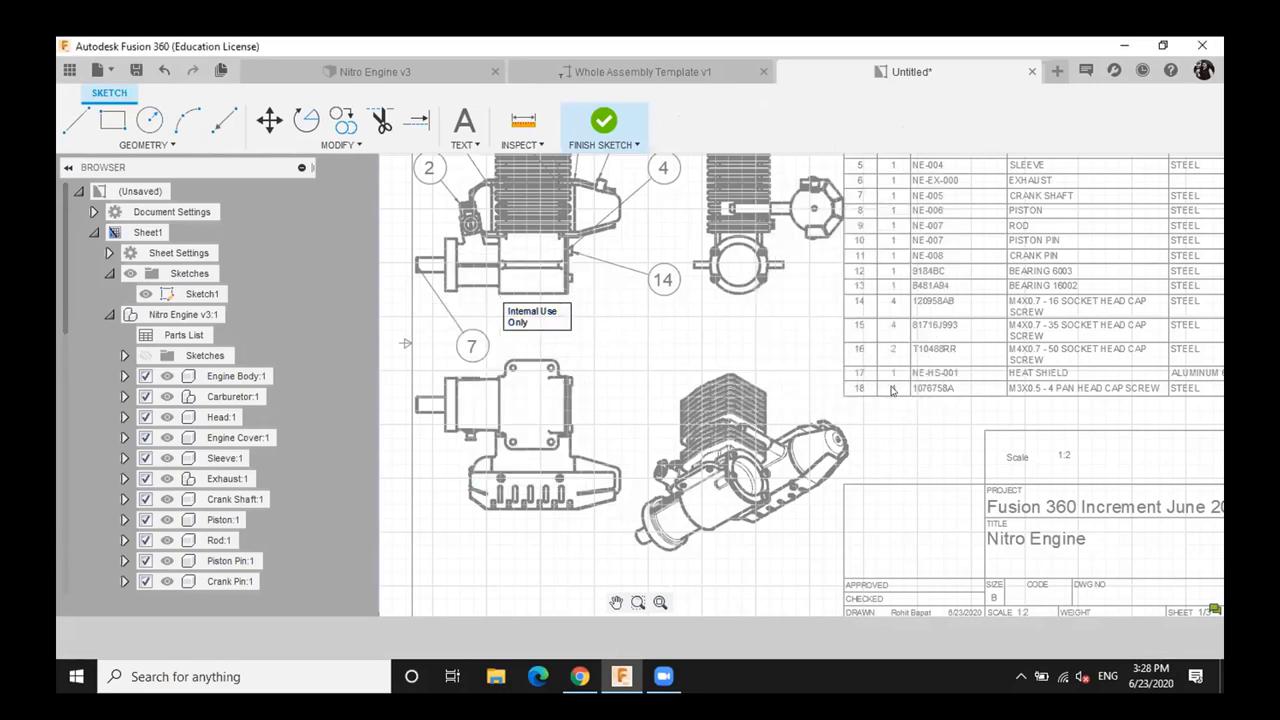
Paste the Internal Use Only note into a new Sheet3 sketch, then return to Sheet1
click(166, 641)
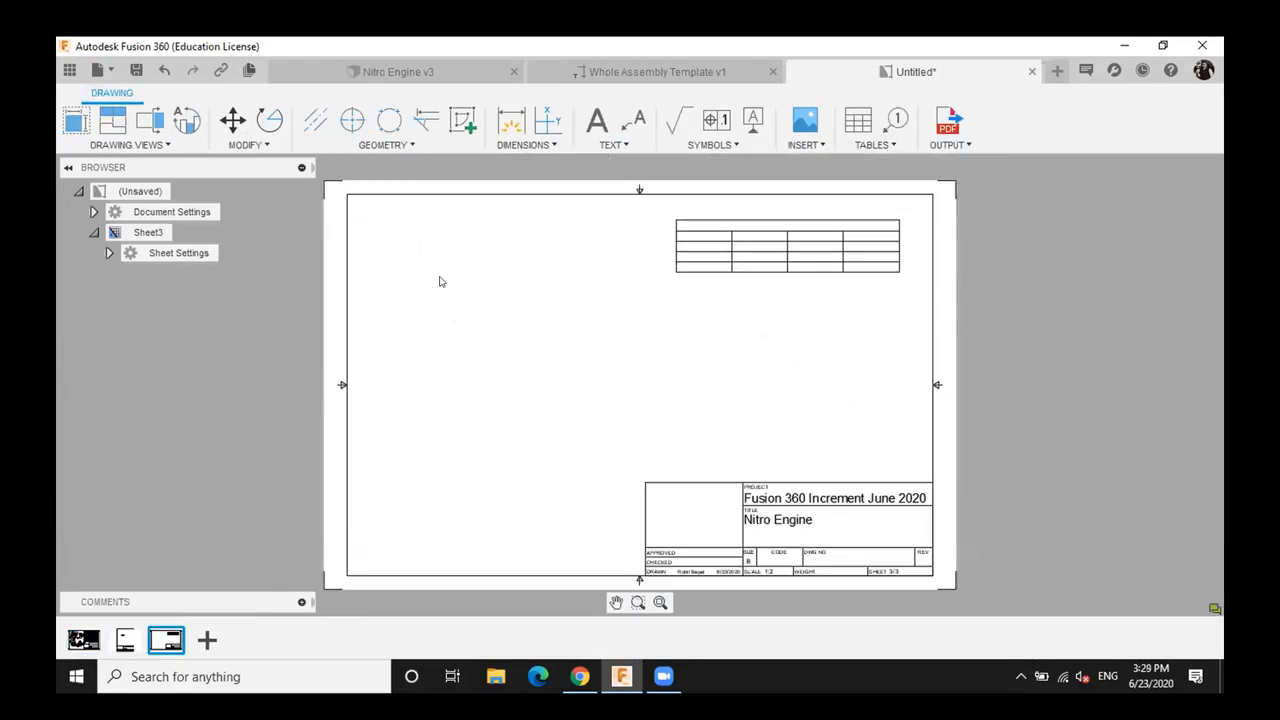
key(s)
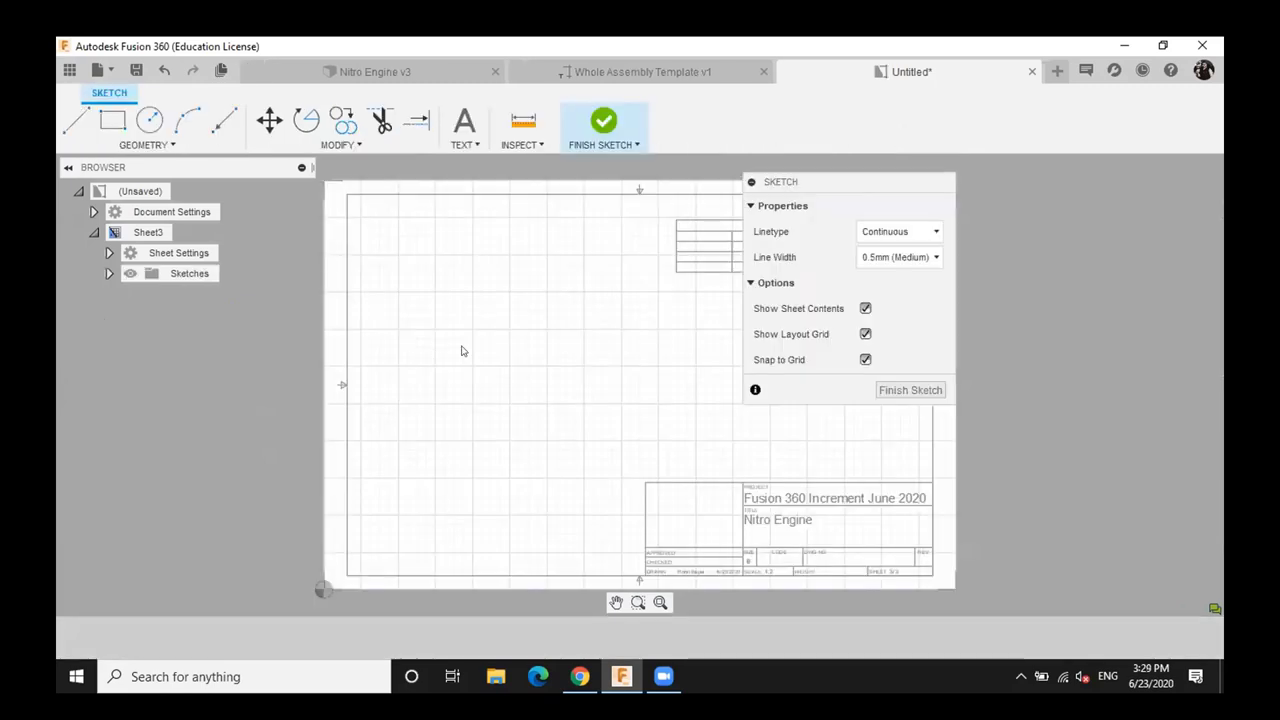
key(ctrl+v)
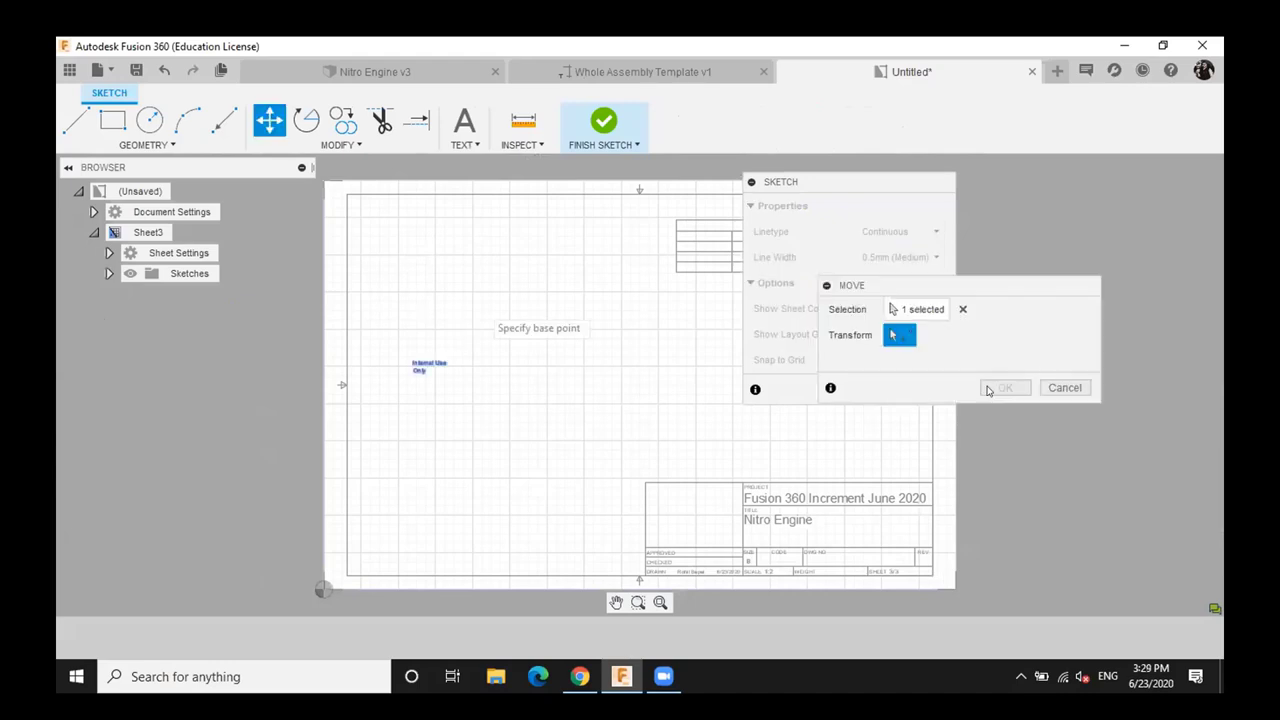
click(457, 318)
click(465, 400)
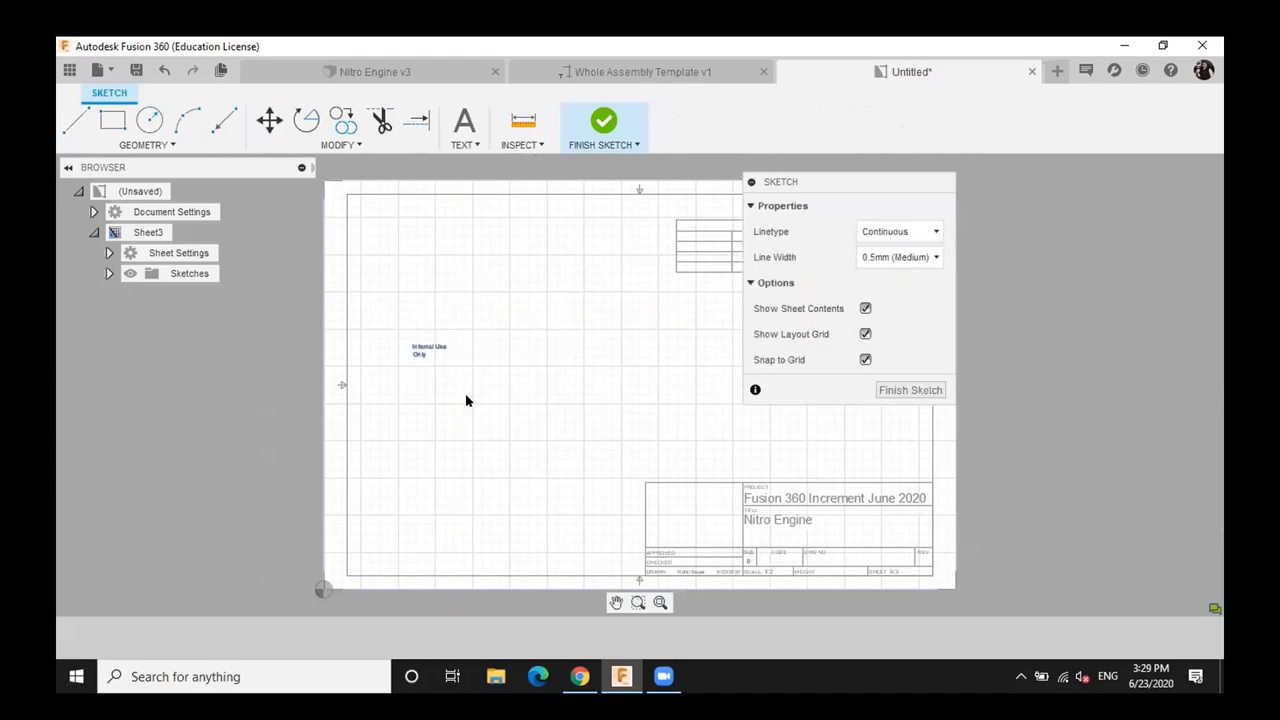
click(598, 122)
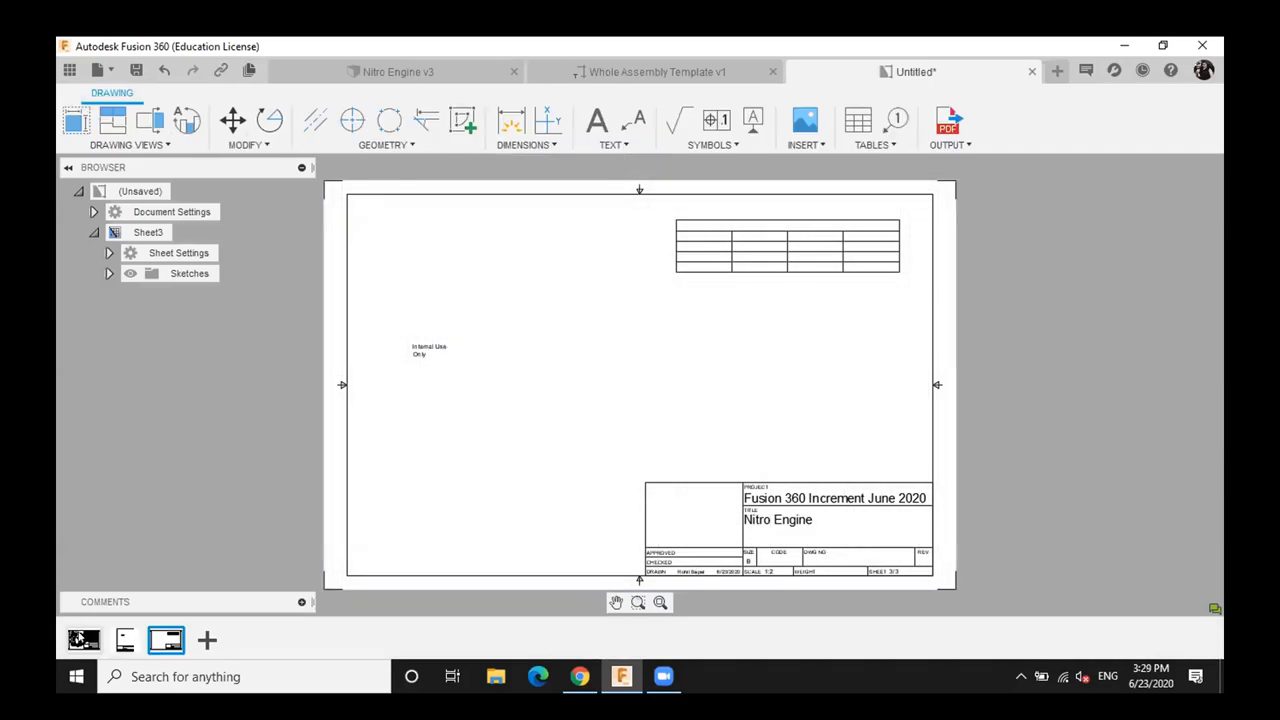
click(80, 639)
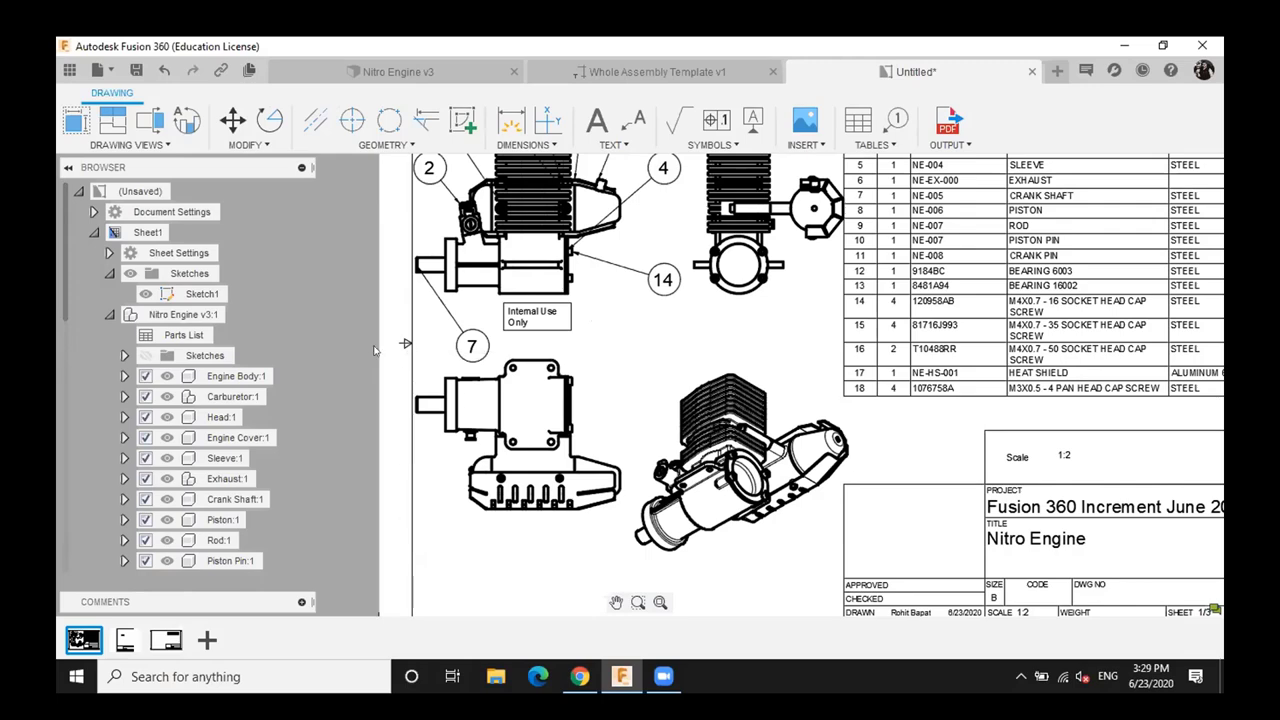
Select the heat shield component NE-HS-001:1 in the Nitro Engine v3 design browser
scroll(380, 350, down, 1)
click(418, 76)
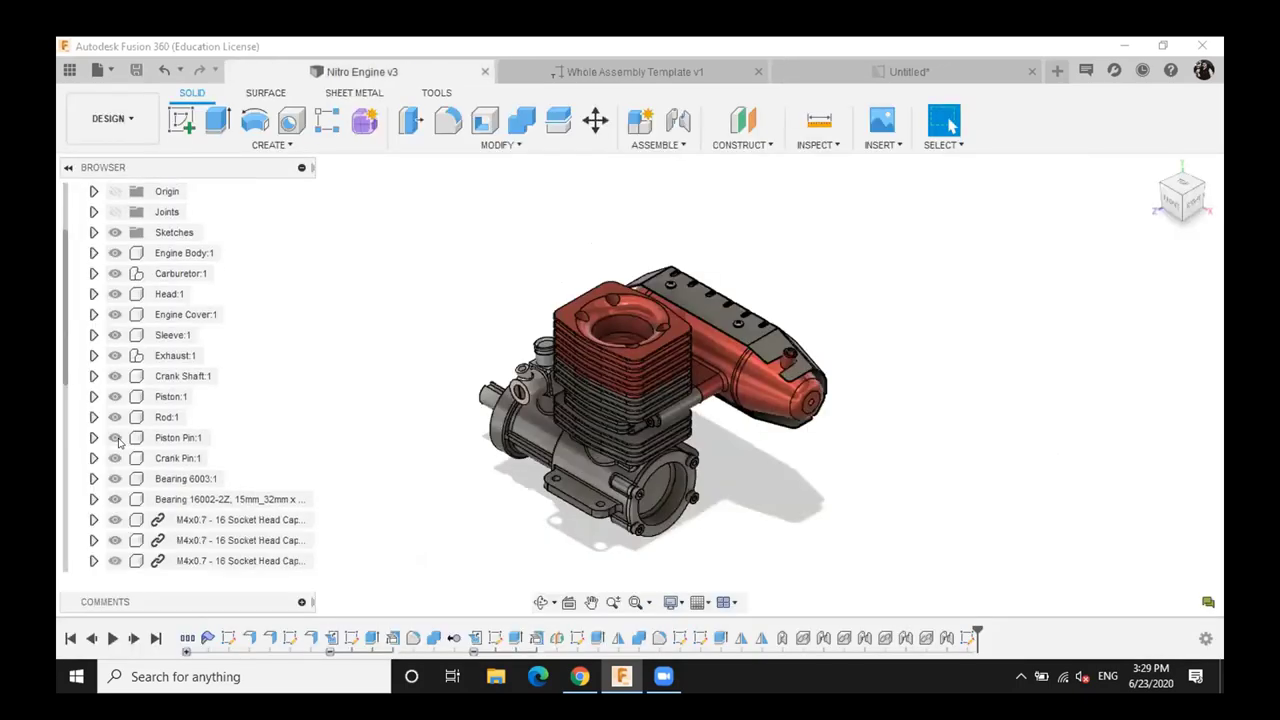
scroll(184, 486, down, 2)
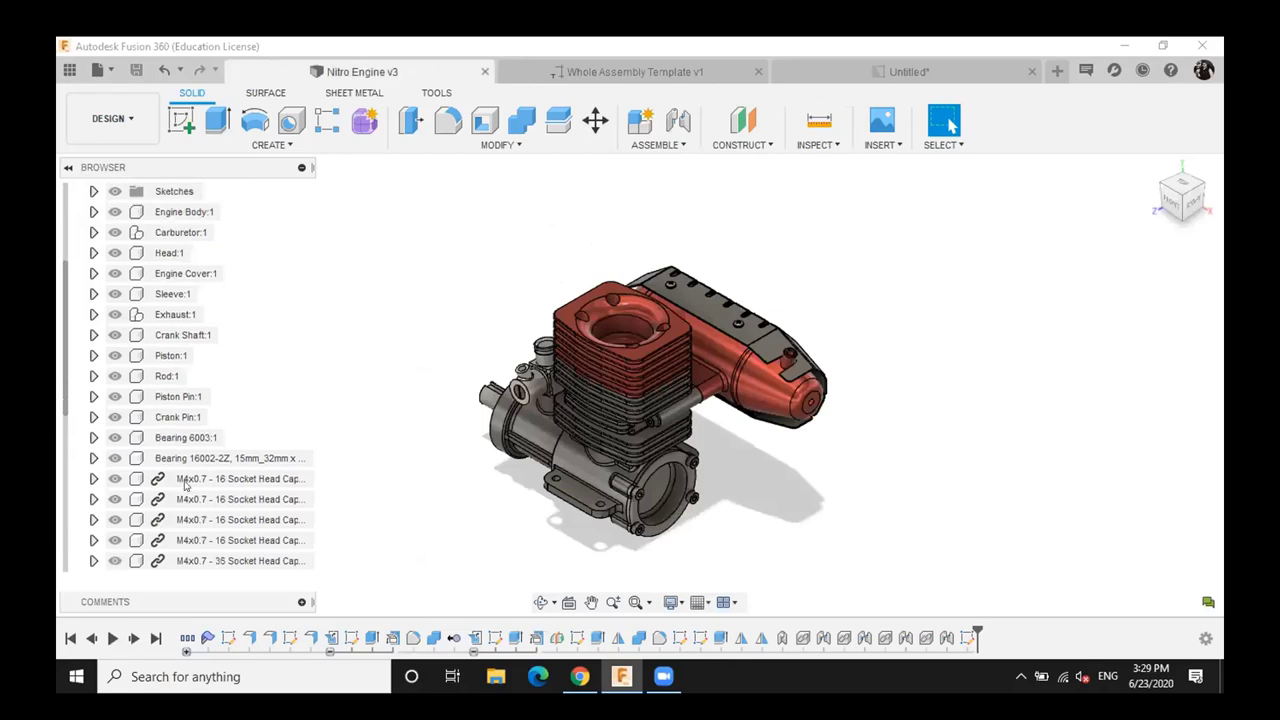
scroll(184, 486, down, 5)
click(172, 482)
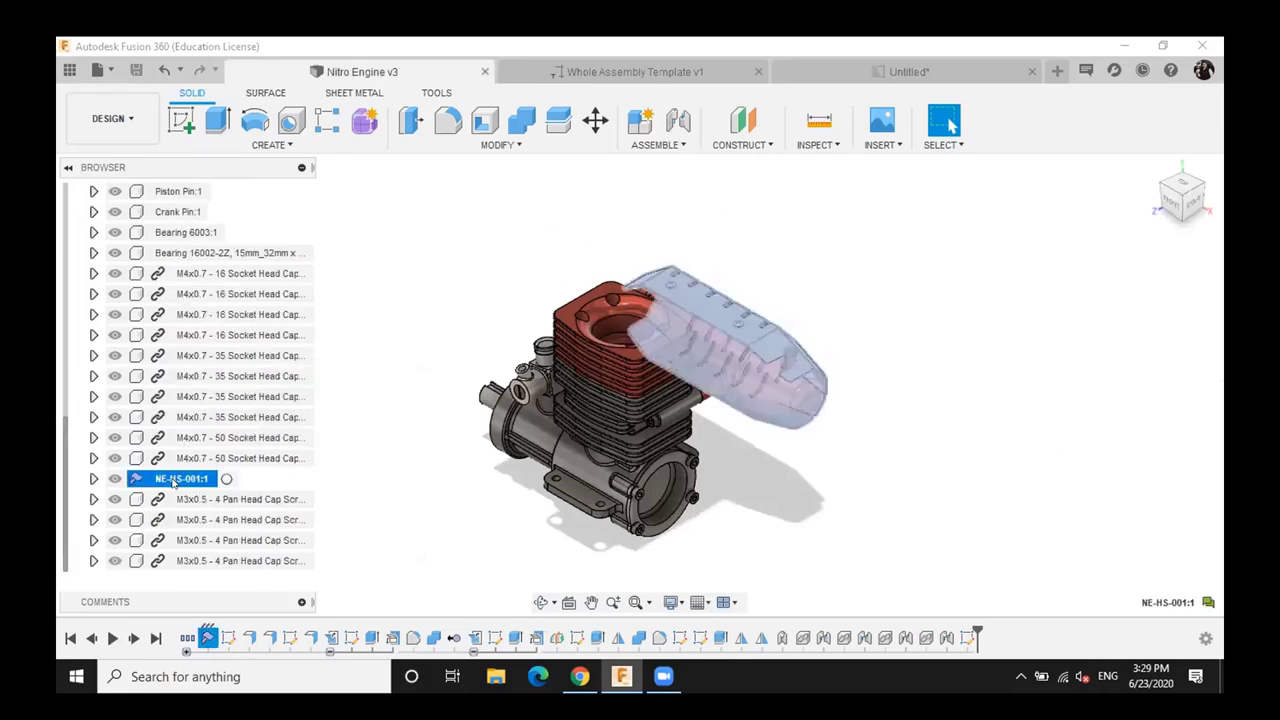
click(181, 481)
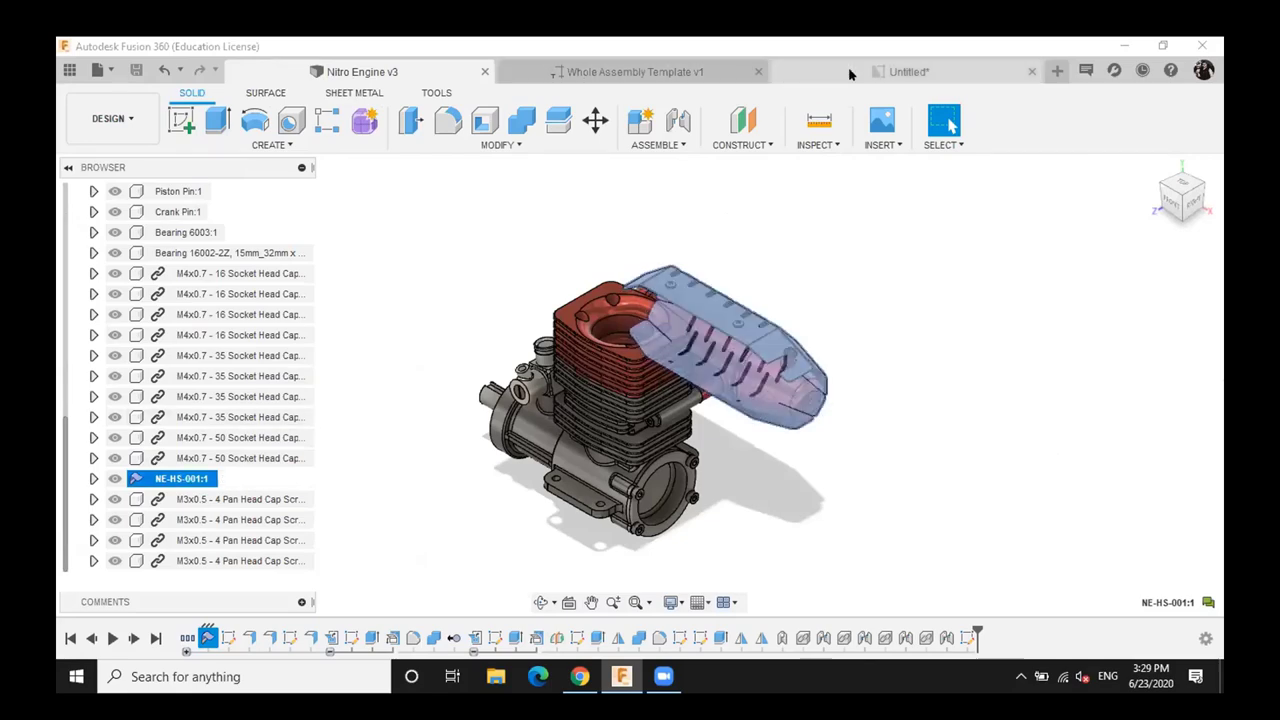
click(797, 71)
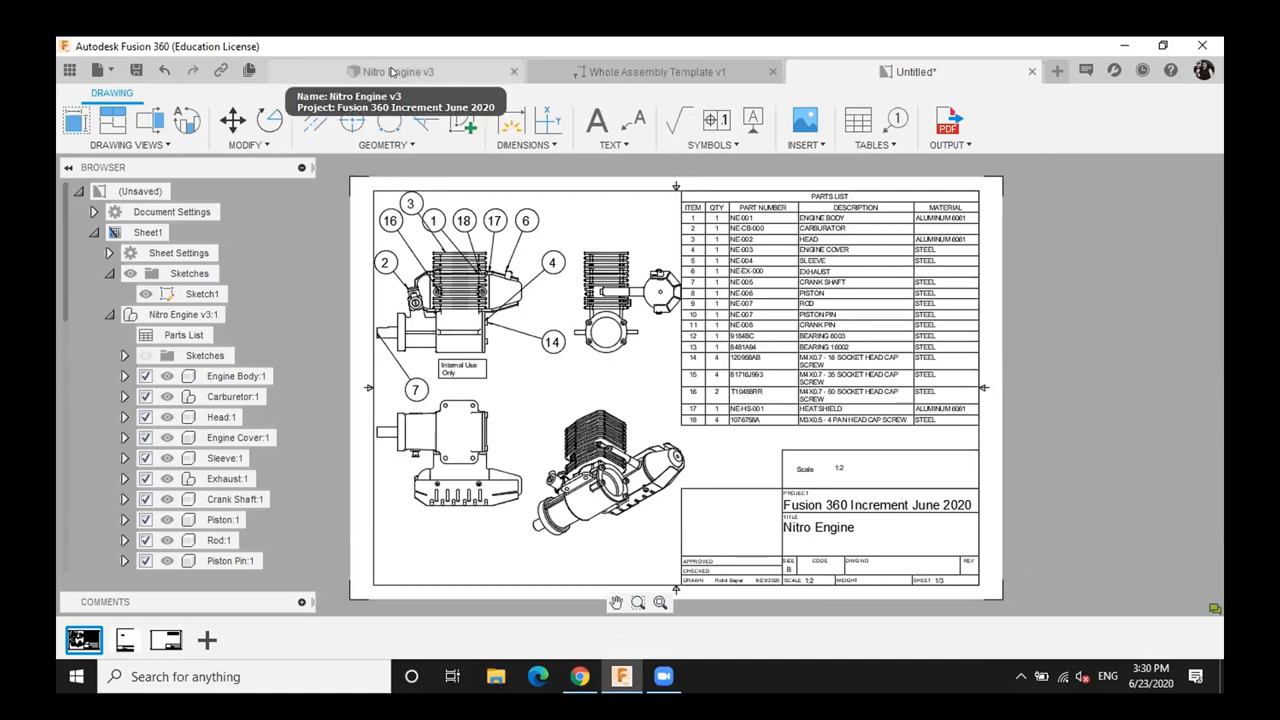
click(392, 72)
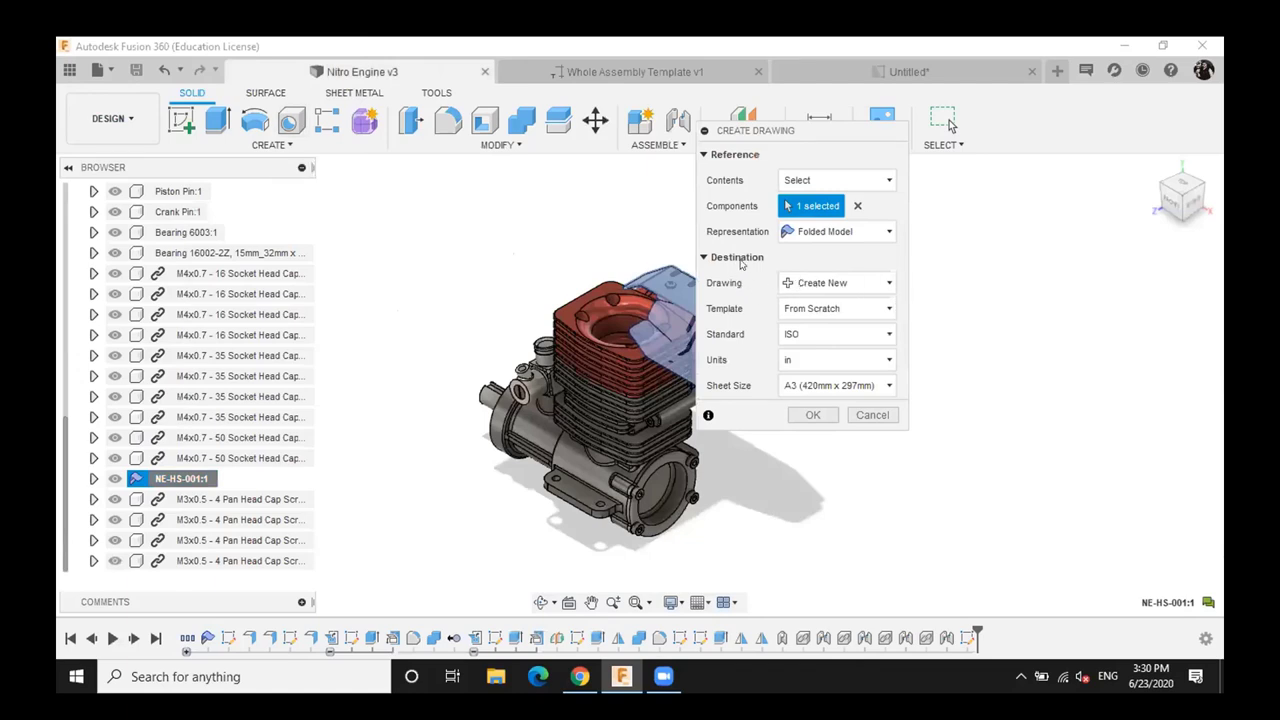
Send the heat shield drawing to a new sheet in the existing Untitled drawing
click(838, 286)
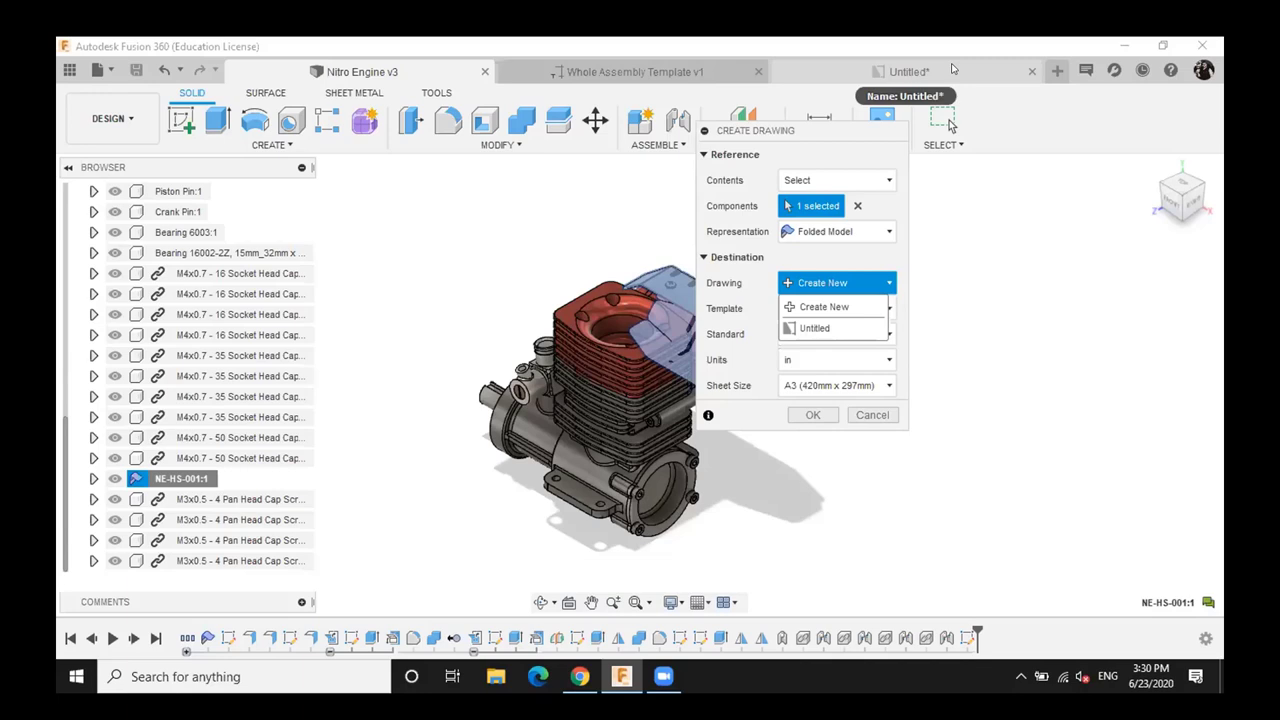
click(823, 330)
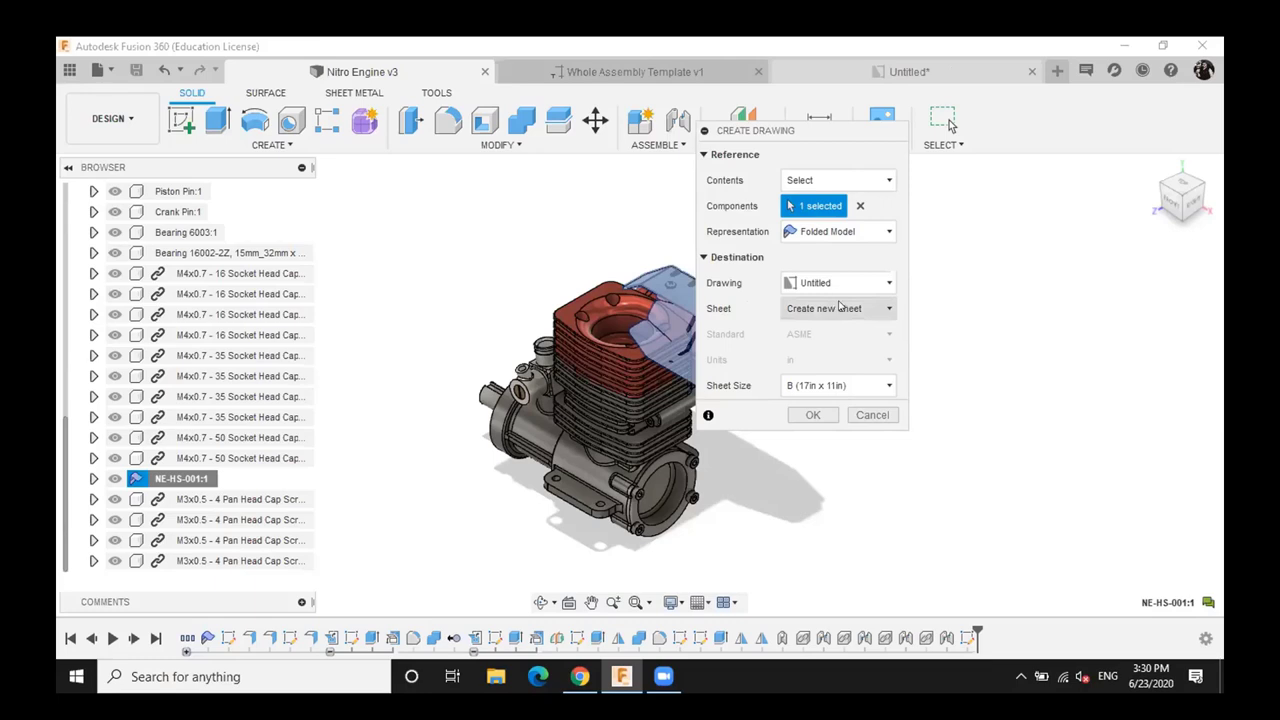
click(840, 308)
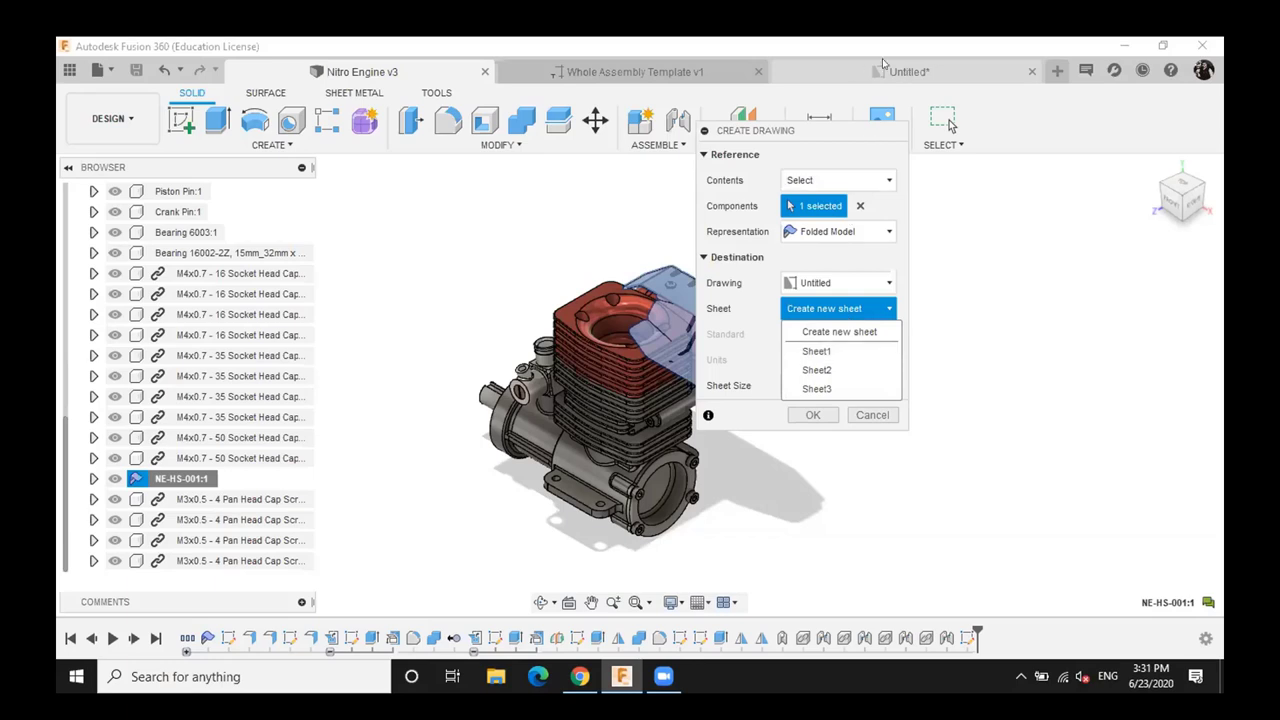
click(826, 334)
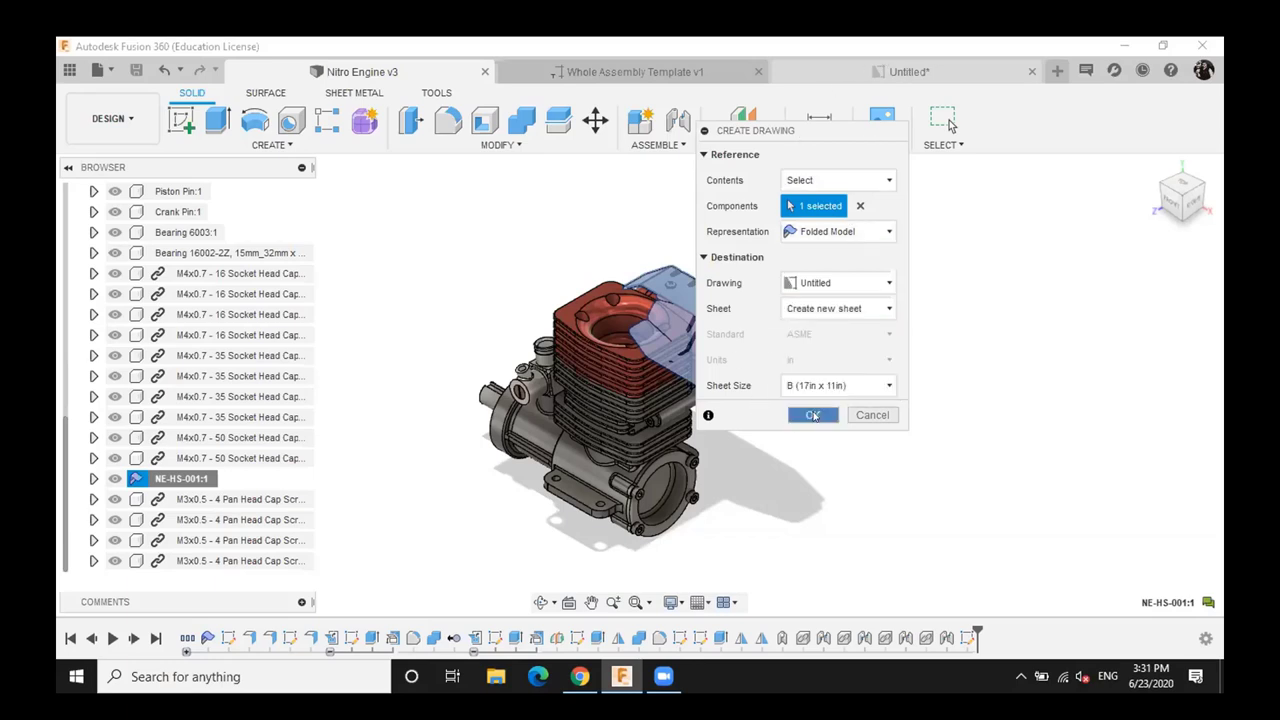
click(814, 416)
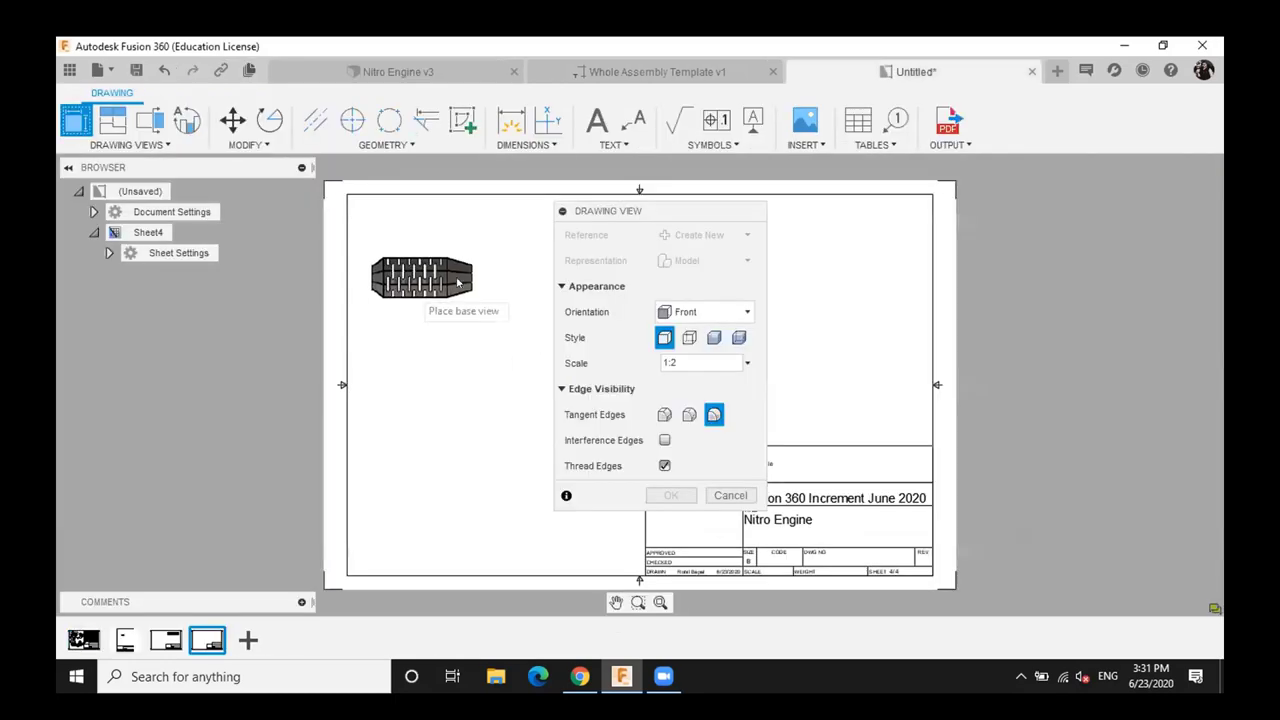
Place the heat shield's front base view near Sheet4's upper left, cancelling an extra base view
click(470, 284)
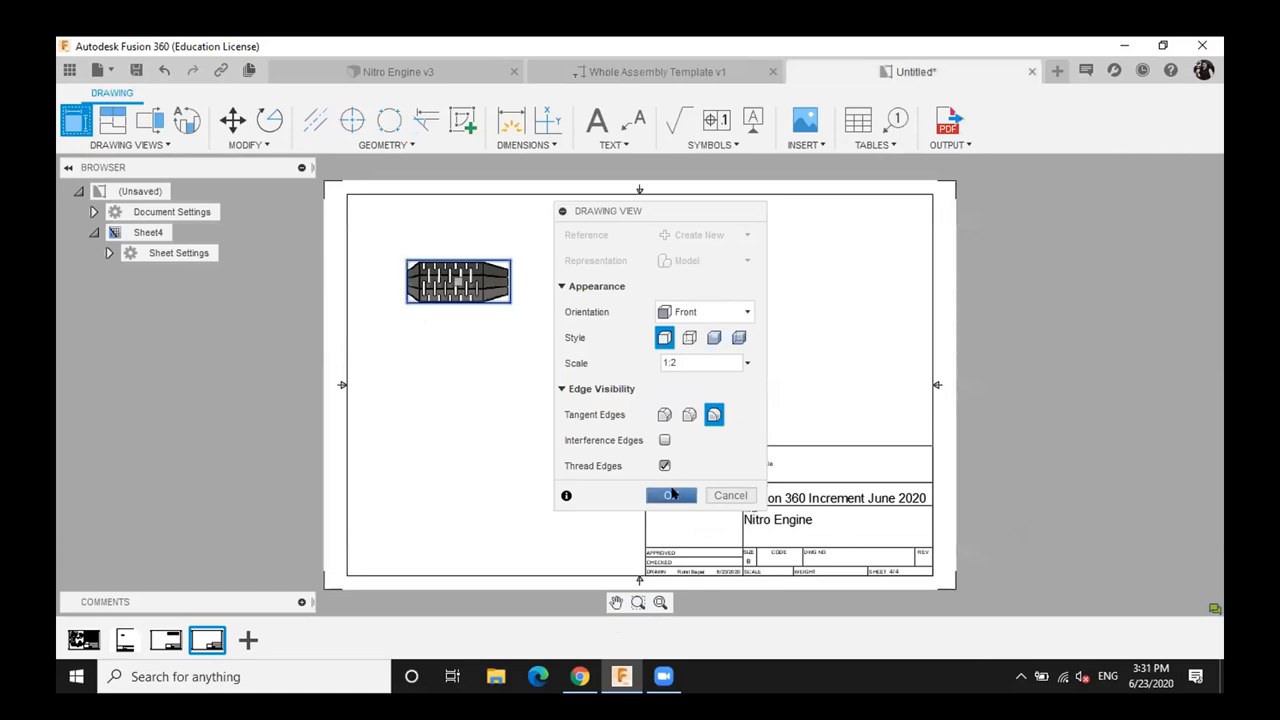
click(672, 494)
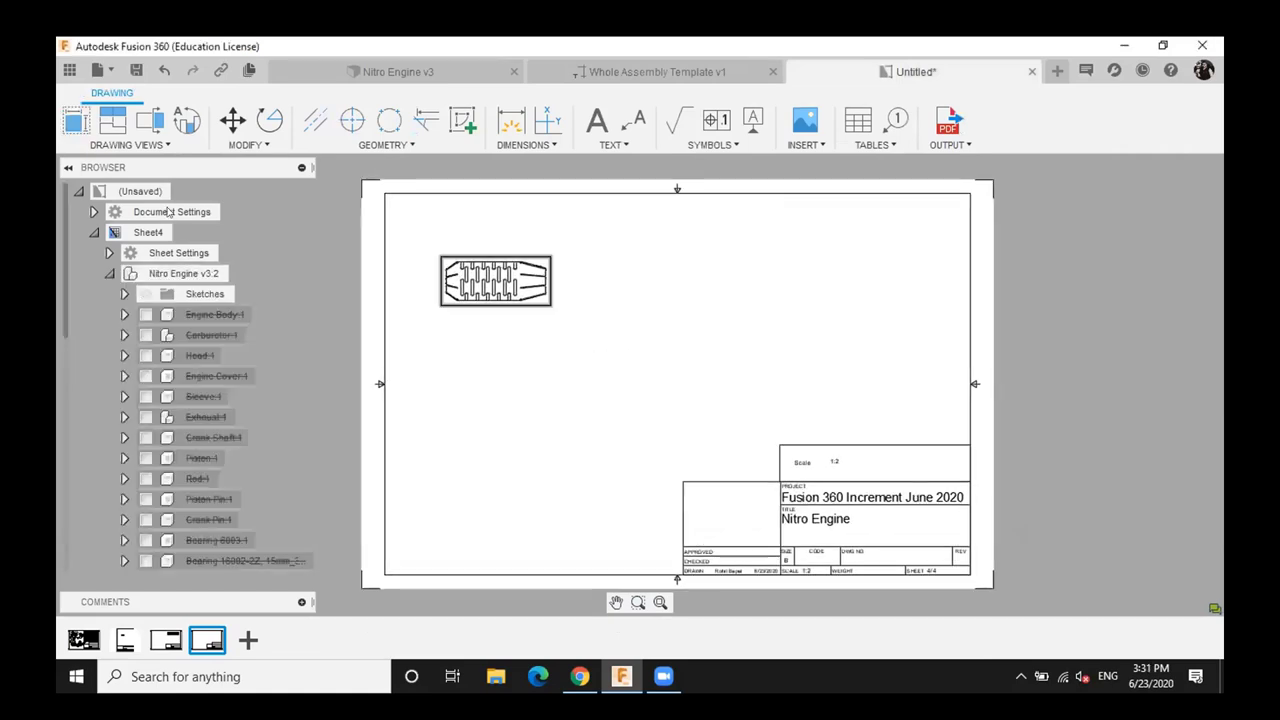
click(68, 121)
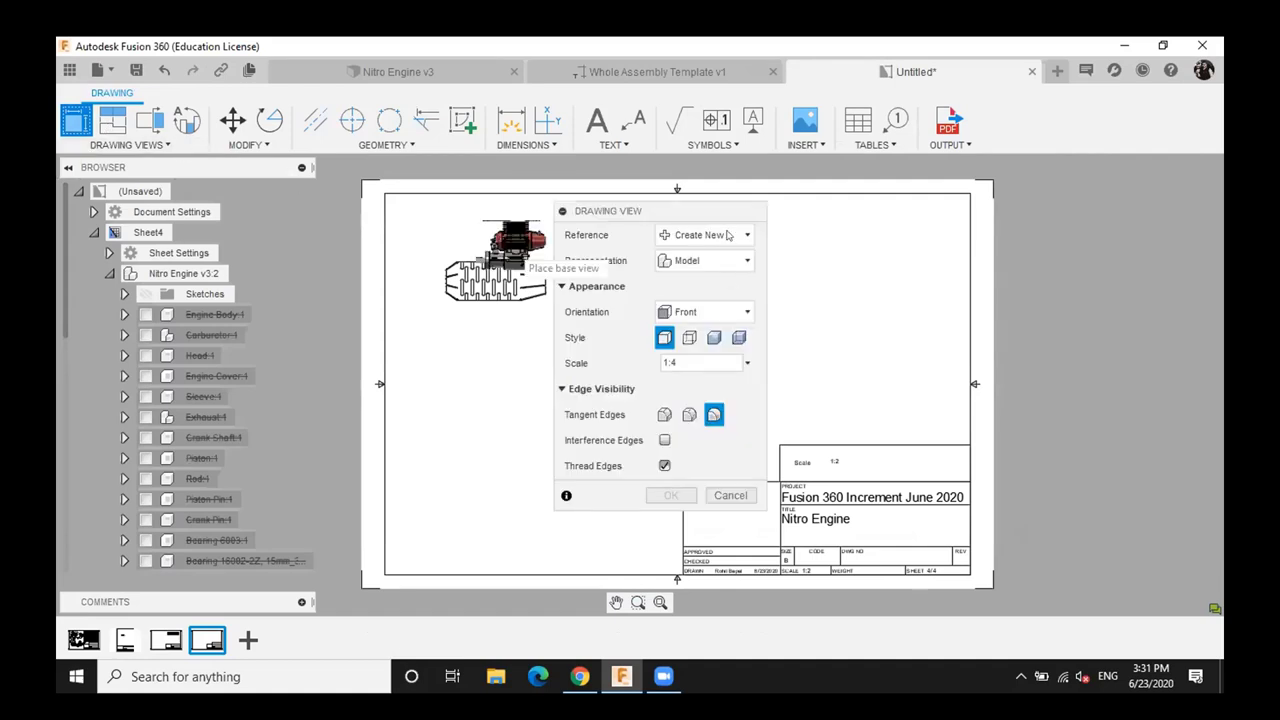
drag(713, 210, 866, 208)
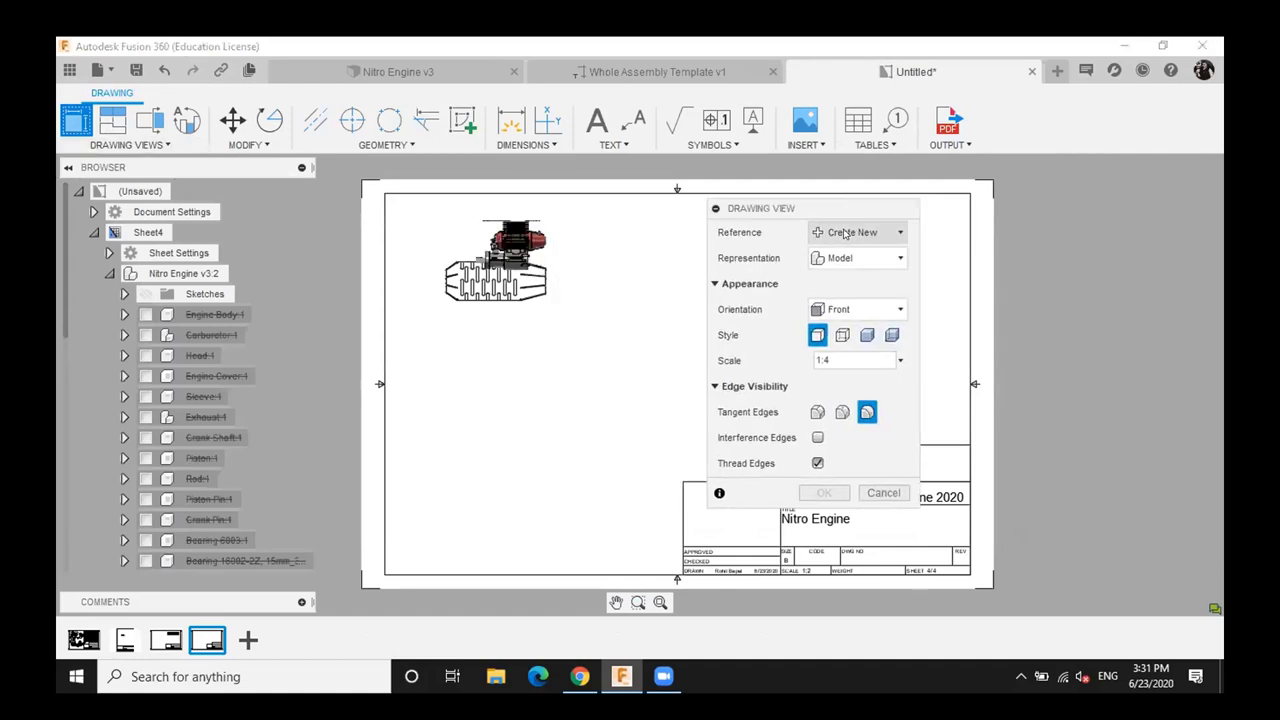
click(845, 260)
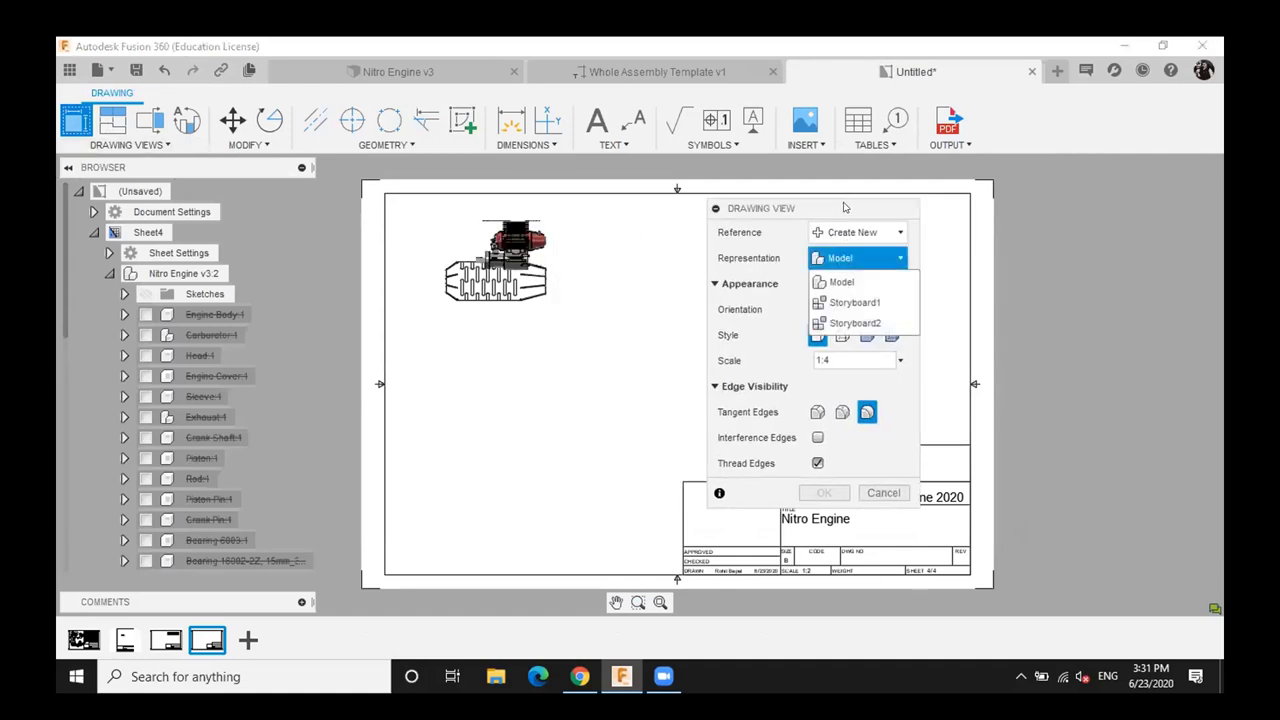
click(847, 207)
drag(880, 206, 918, 192)
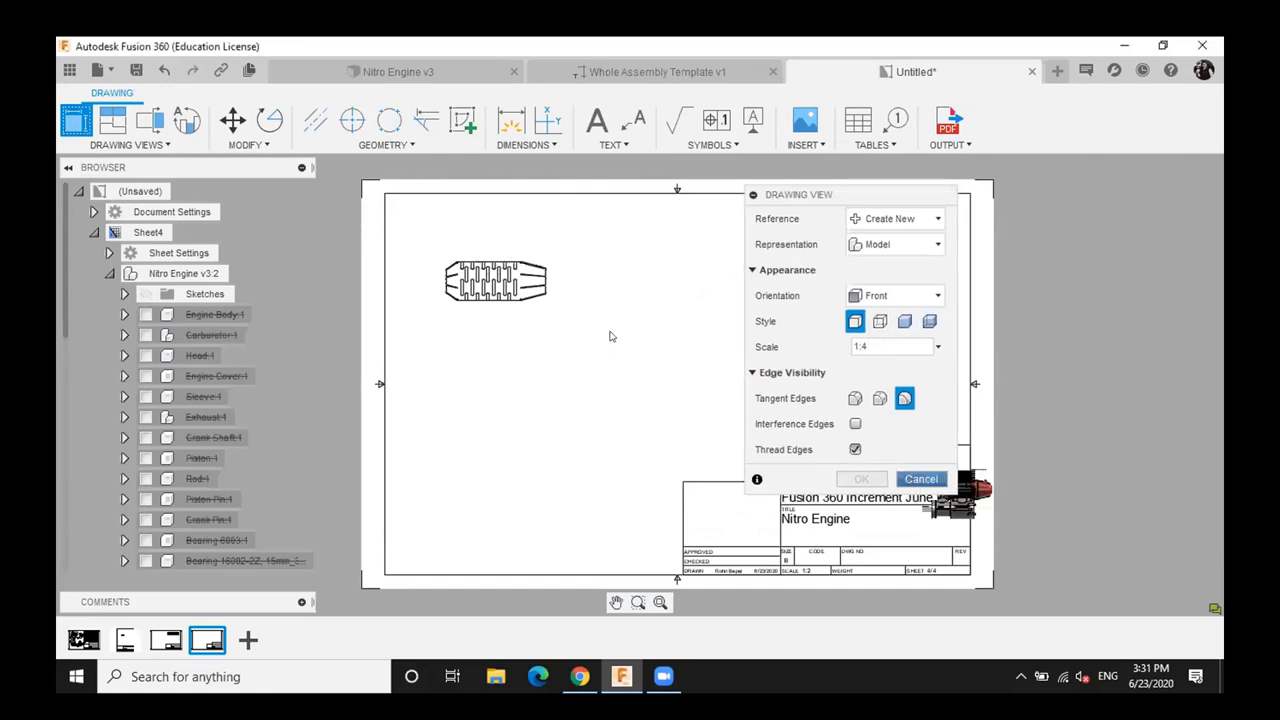
key(Escape)
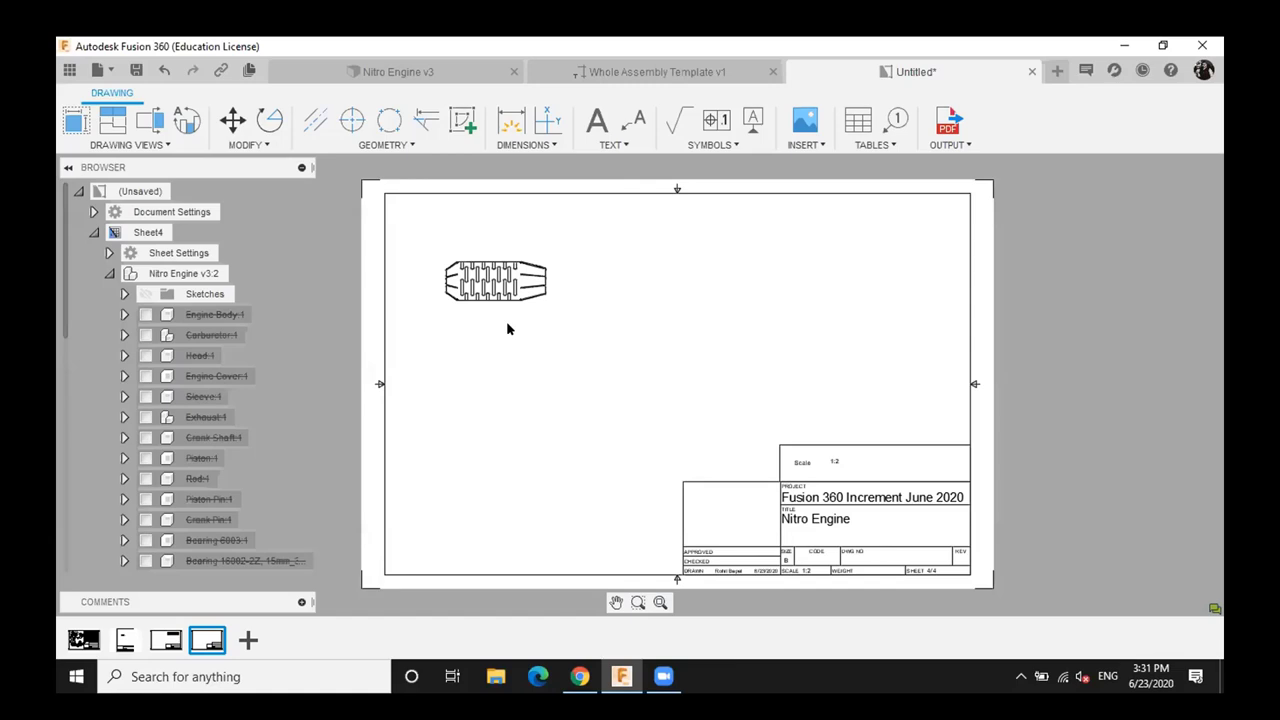
click(398, 72)
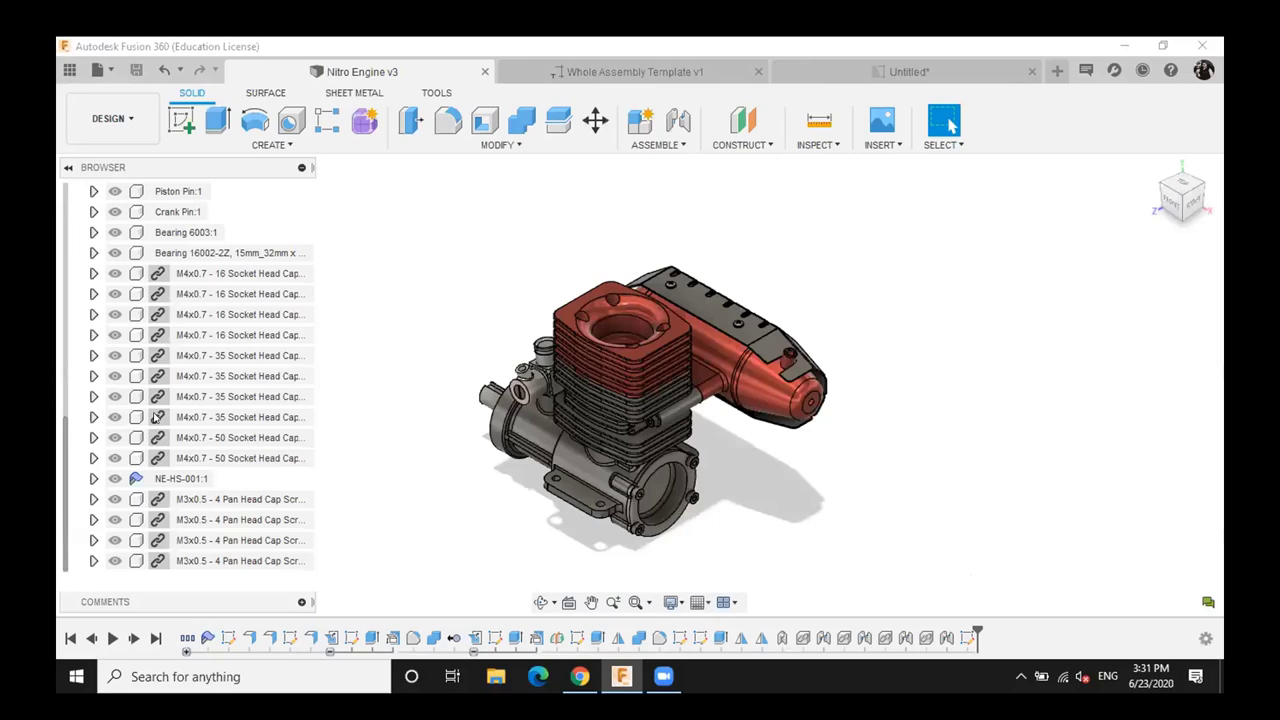
Expand the heat shield component and activate its Flat Pattern
click(93, 478)
click(175, 417)
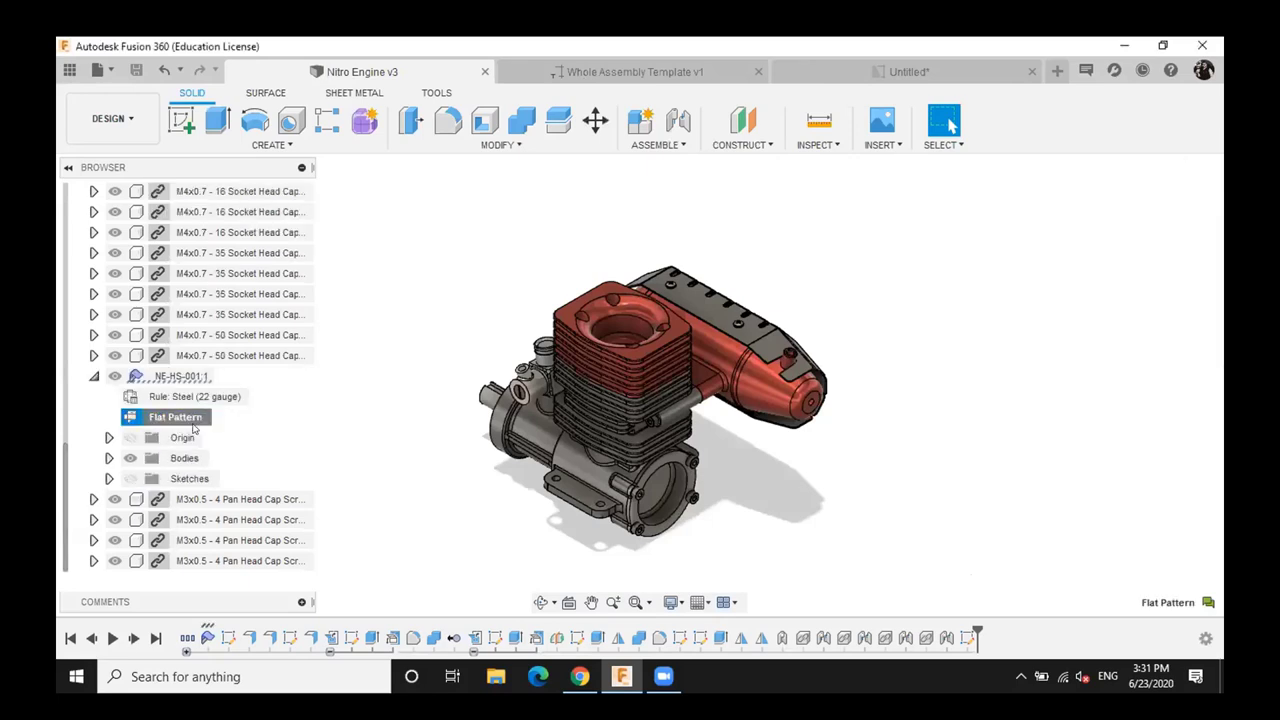
double_click(190, 422)
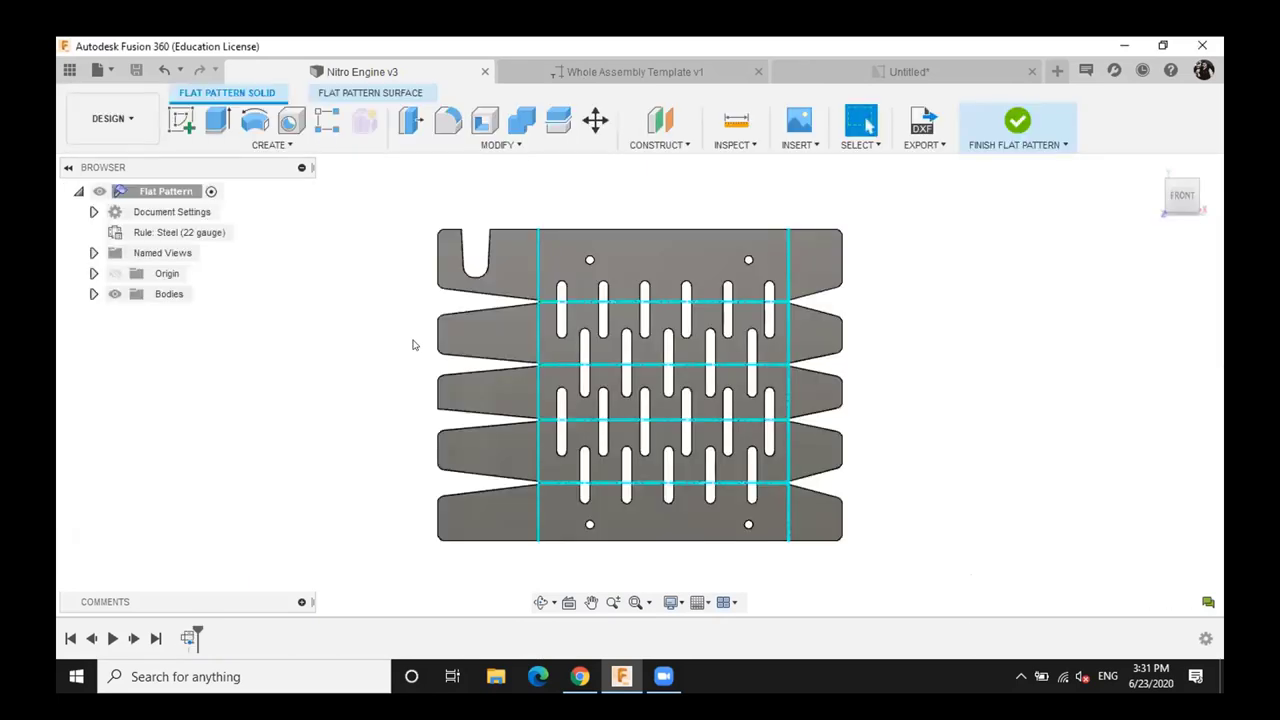
Create a drawing from the flat pattern into the existing Untitled drawing on Sheet4
right_click(178, 193)
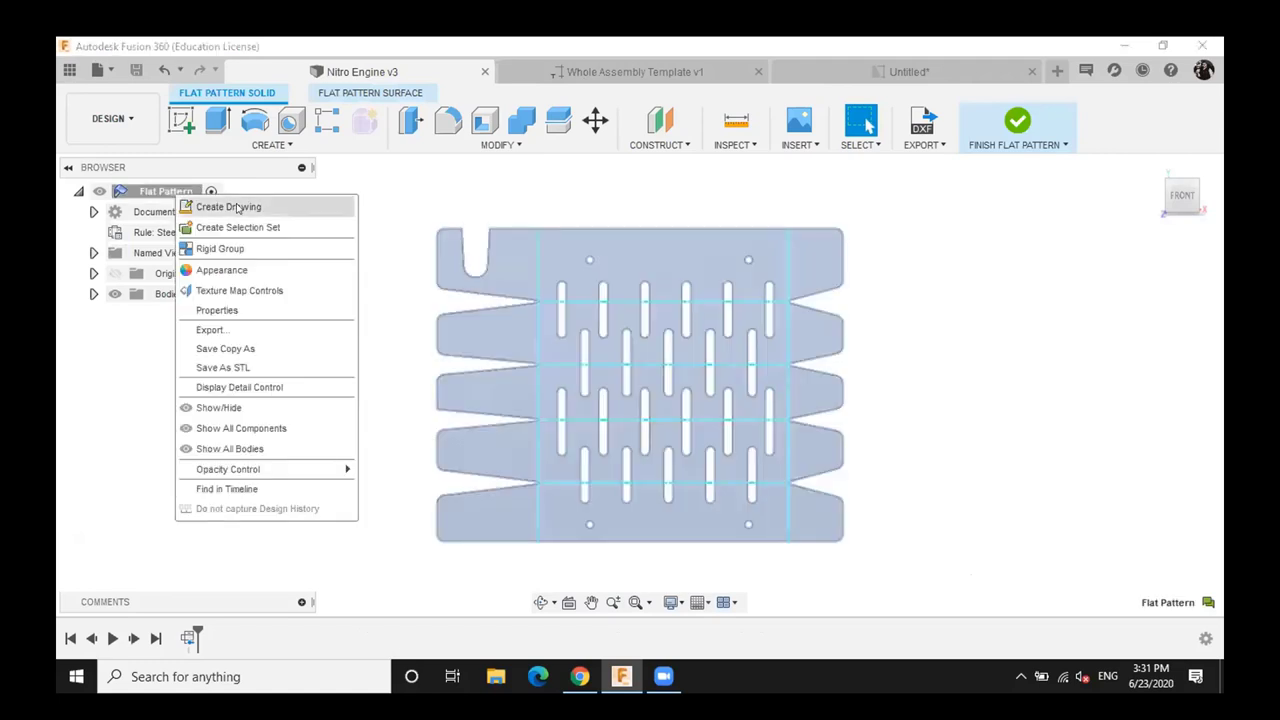
click(237, 207)
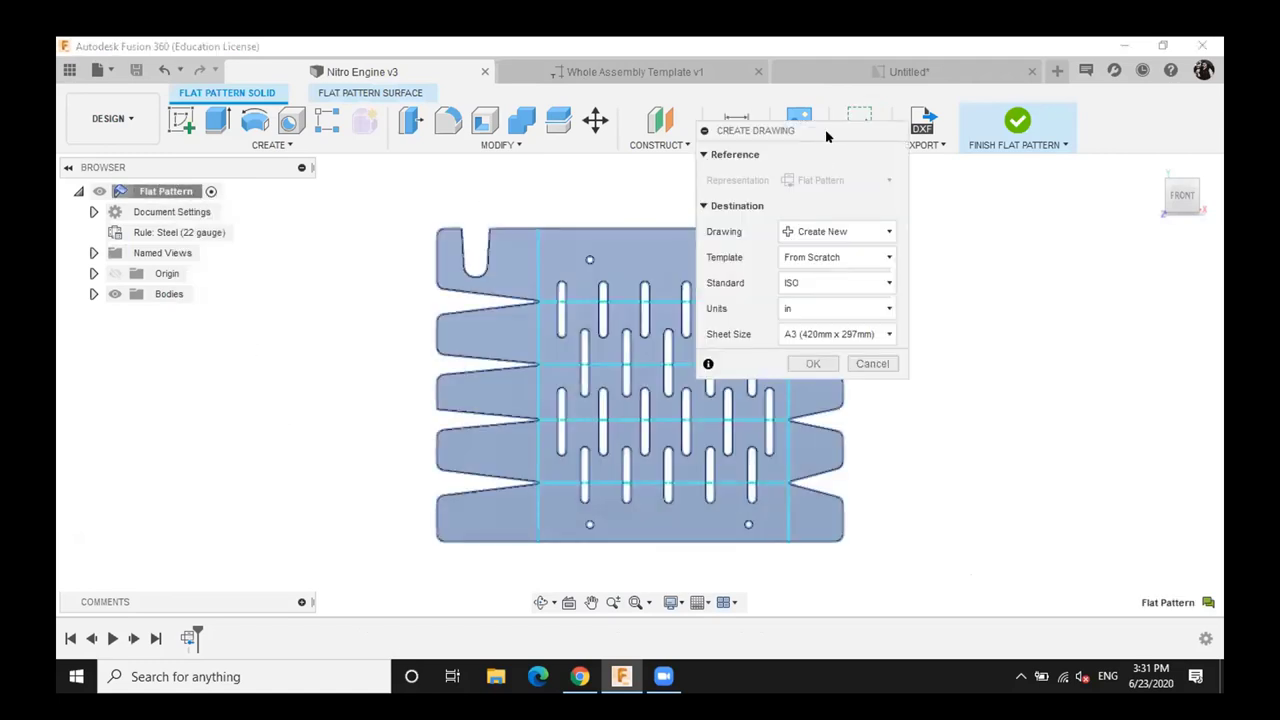
drag(826, 136, 812, 166)
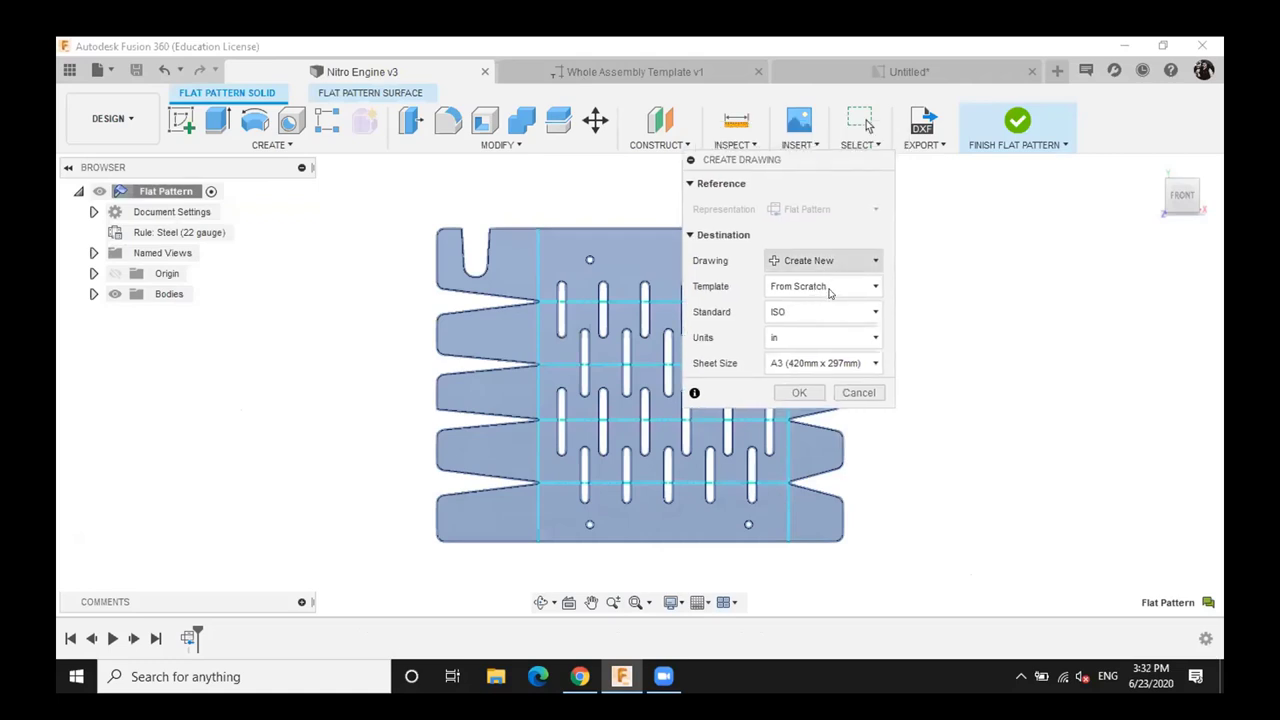
click(829, 286)
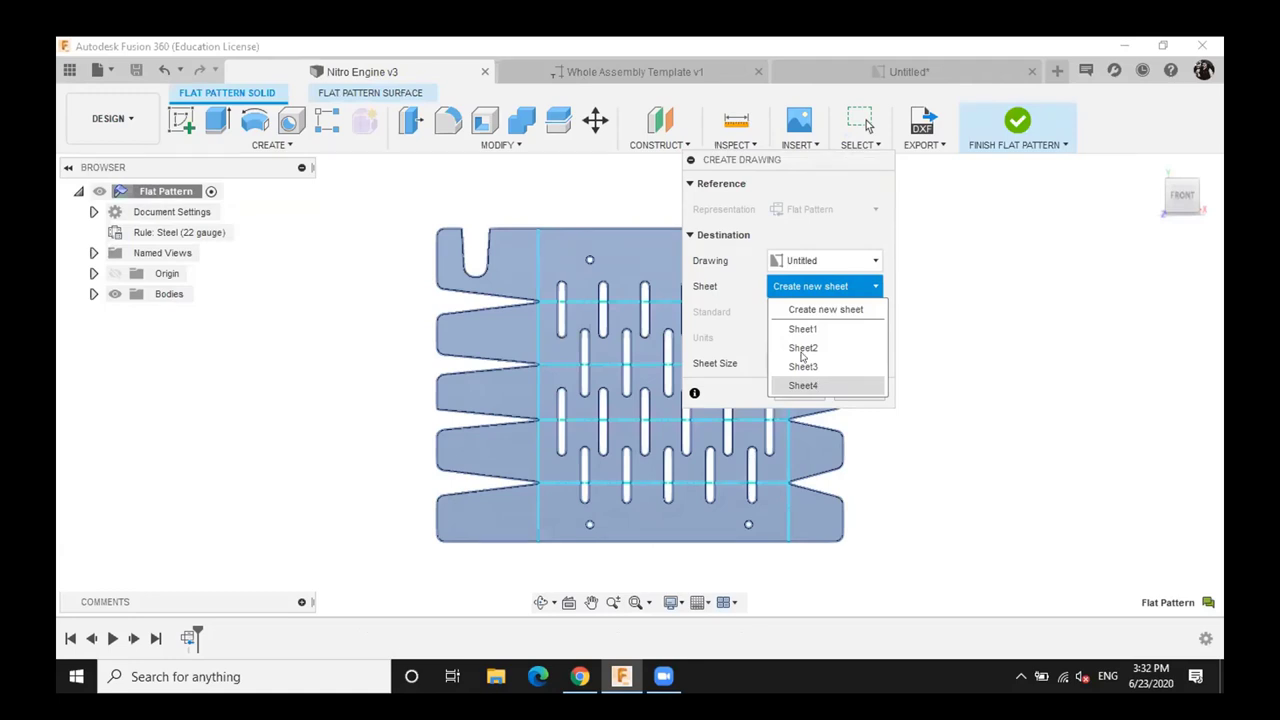
click(817, 385)
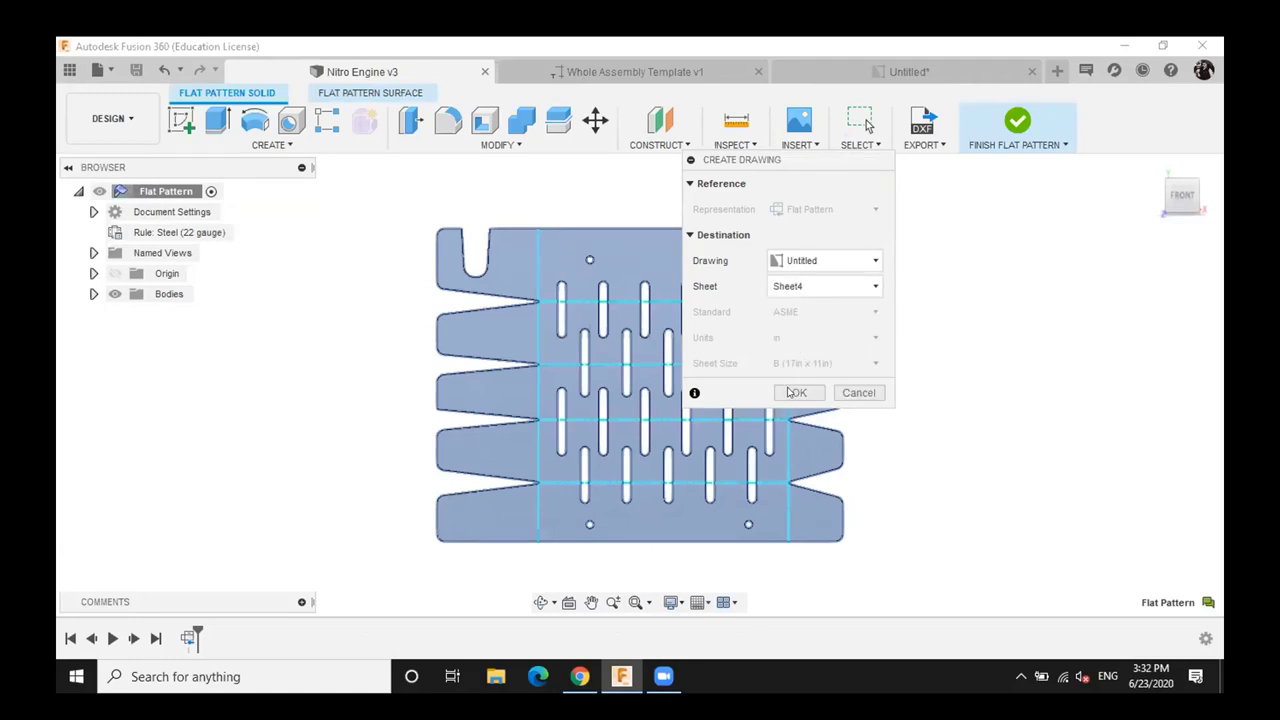
click(790, 392)
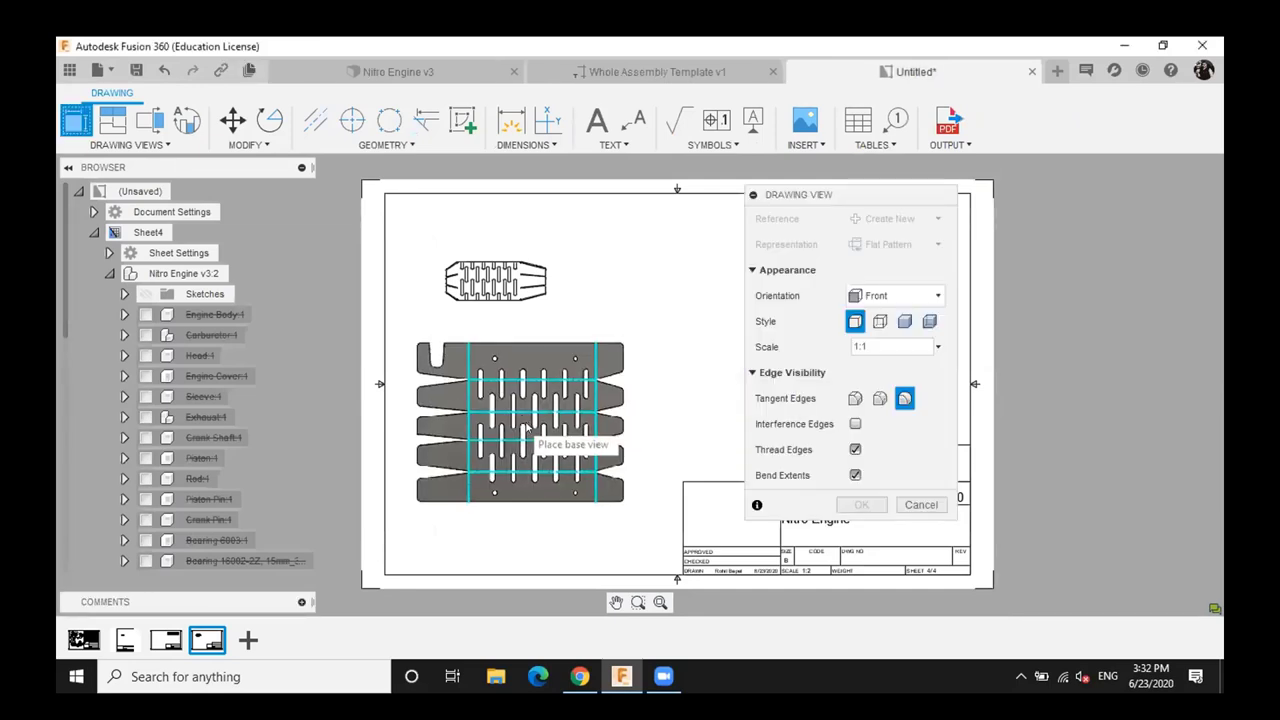
Drop the 1:1 Front flat-pattern view on Sheet4 beside the folded view, left of the title block
click(542, 296)
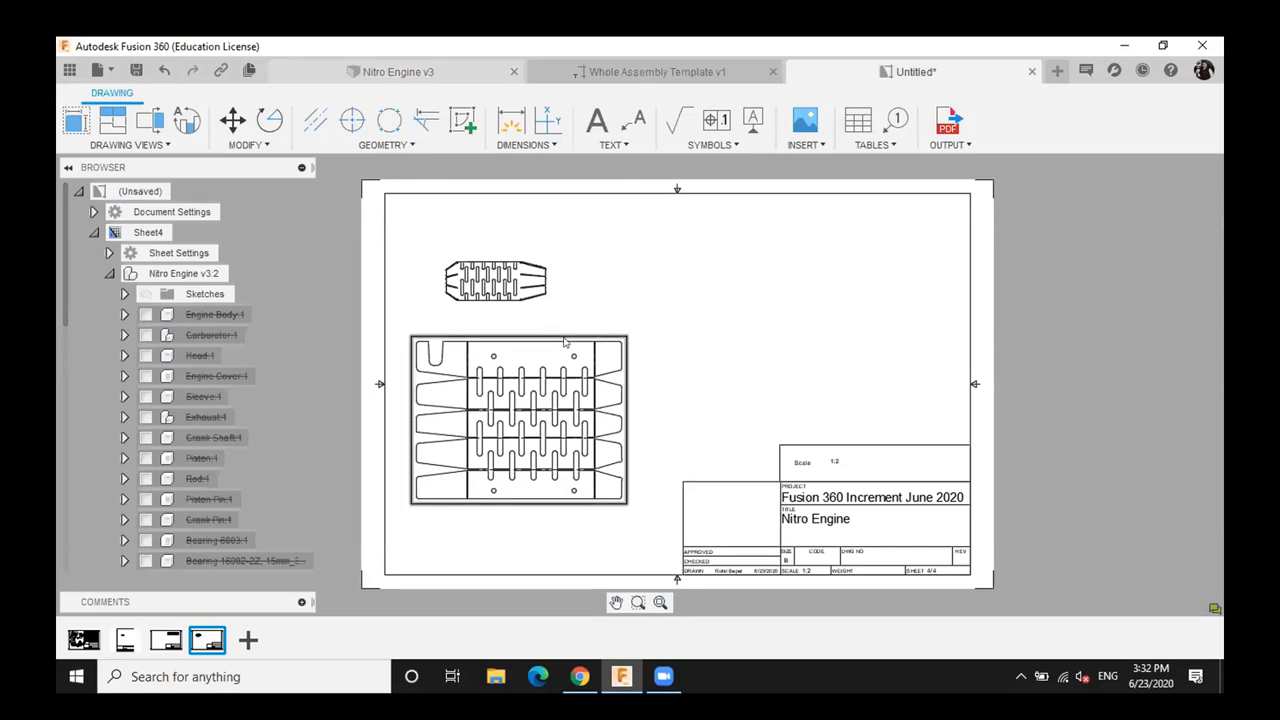
Add a bend table for the flat-pattern view at the sheet's top right
click(850, 116)
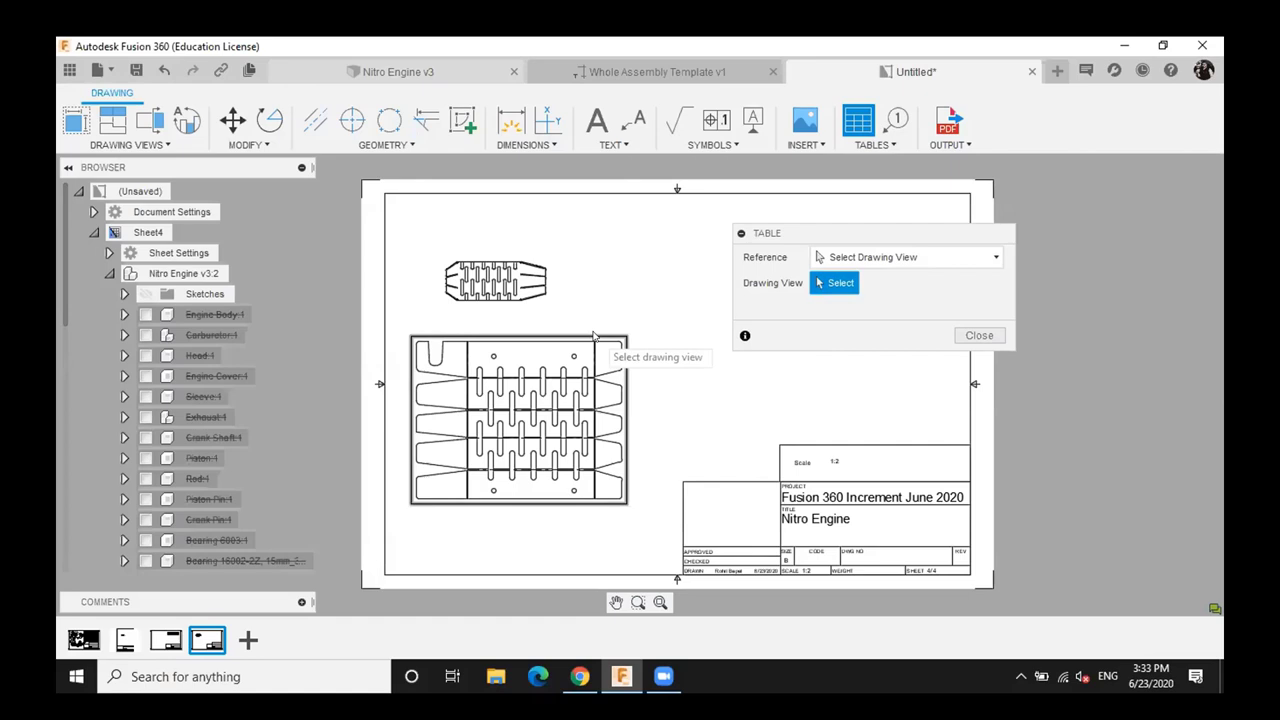
click(594, 338)
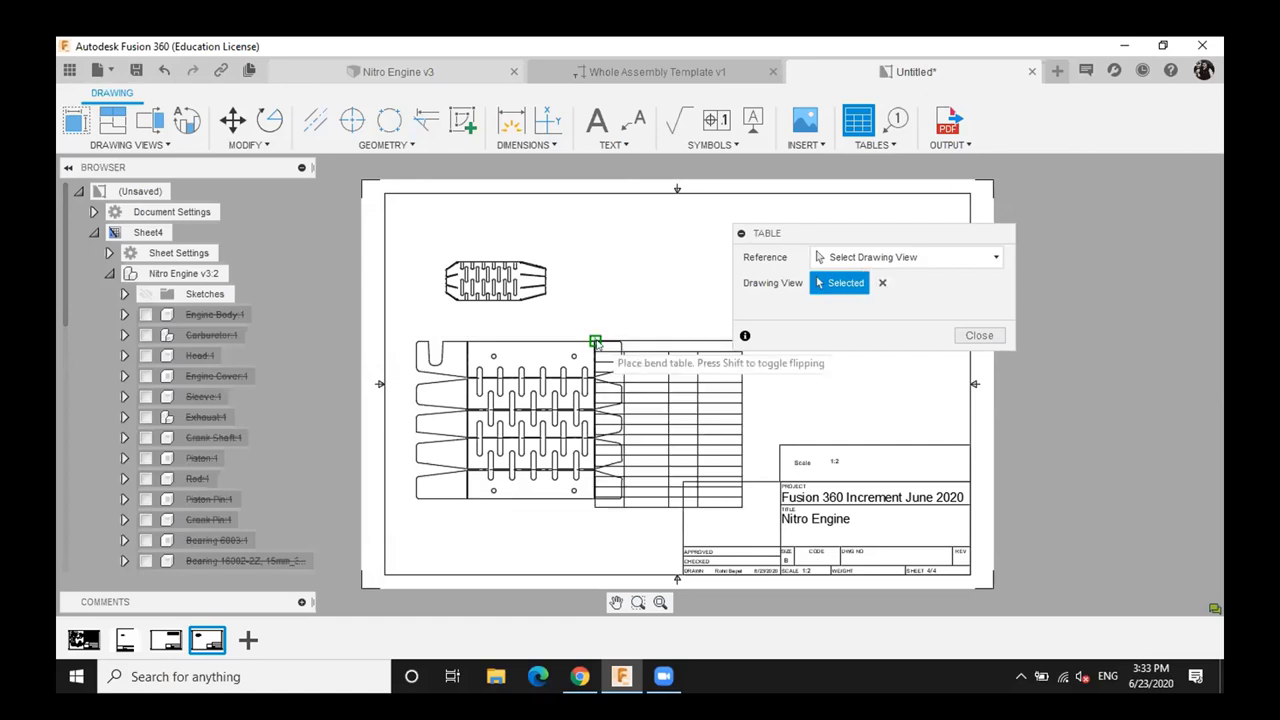
click(720, 350)
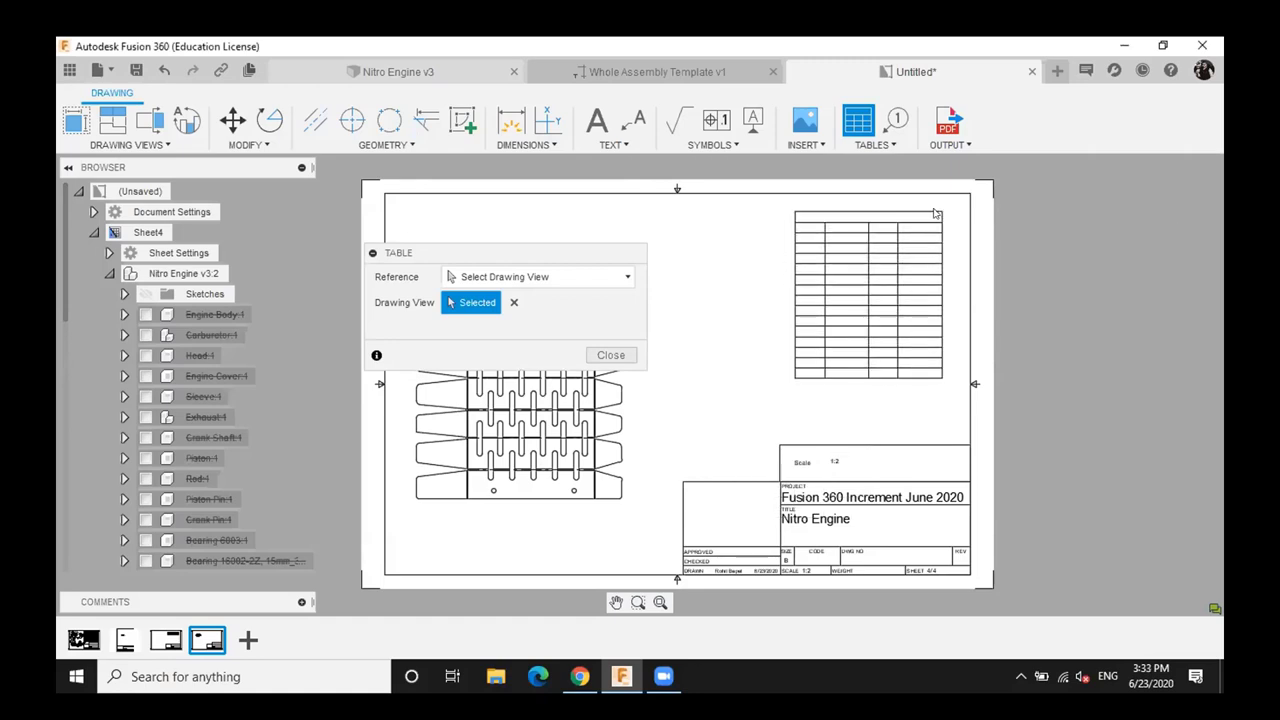
click(935, 213)
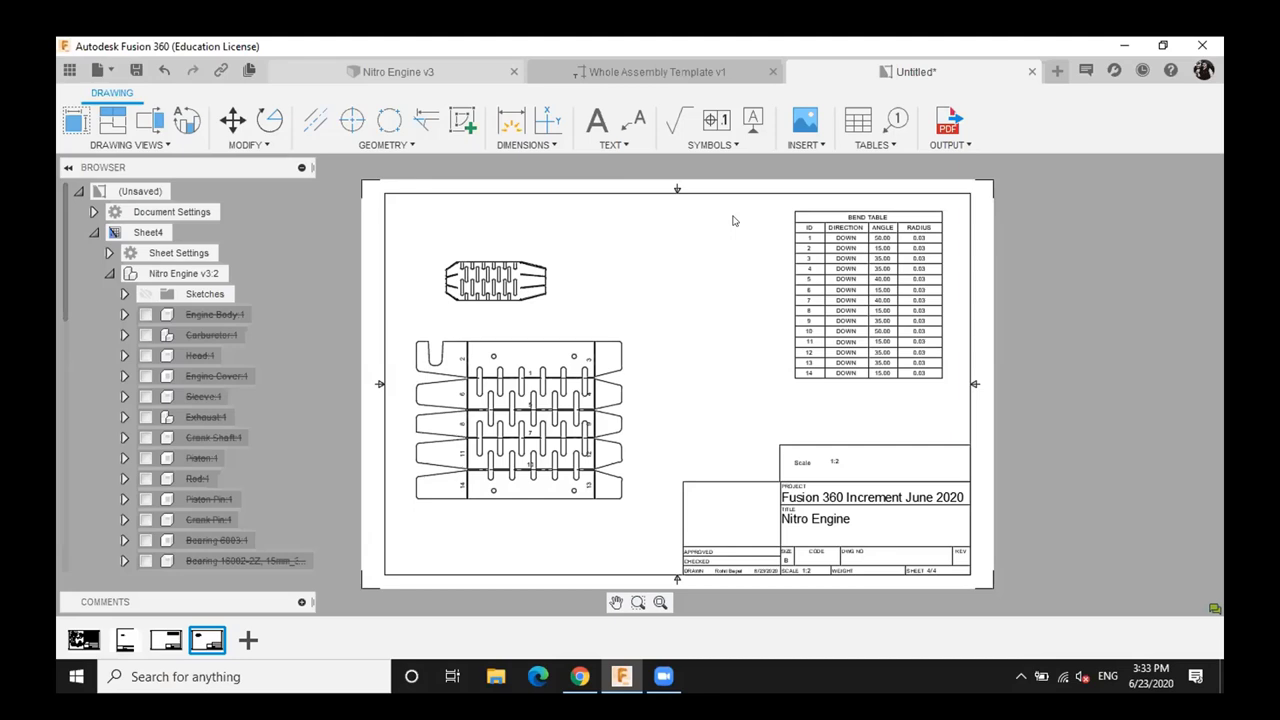
Reframe the sheet around the flat pattern and choose Ordinate Dimension from the dimension types
click(546, 265)
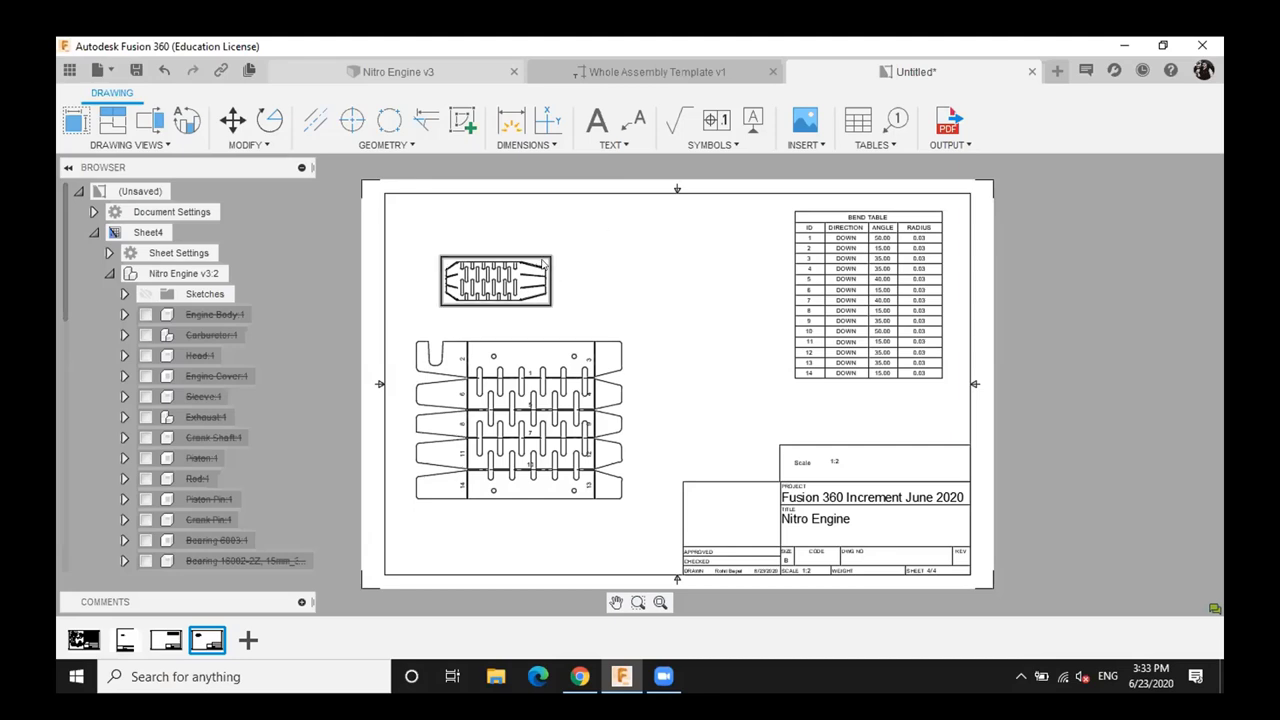
click(569, 305)
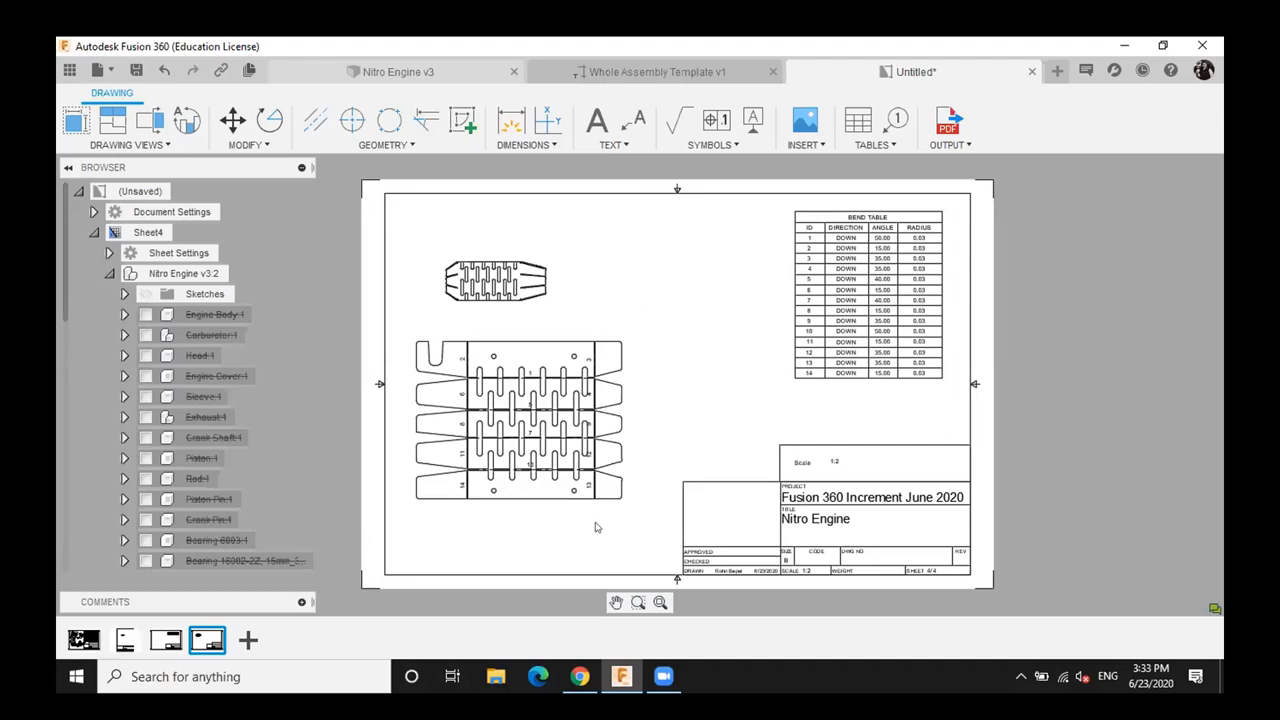
middle_drag(591, 526, 575, 487)
scroll(636, 300, up, 2)
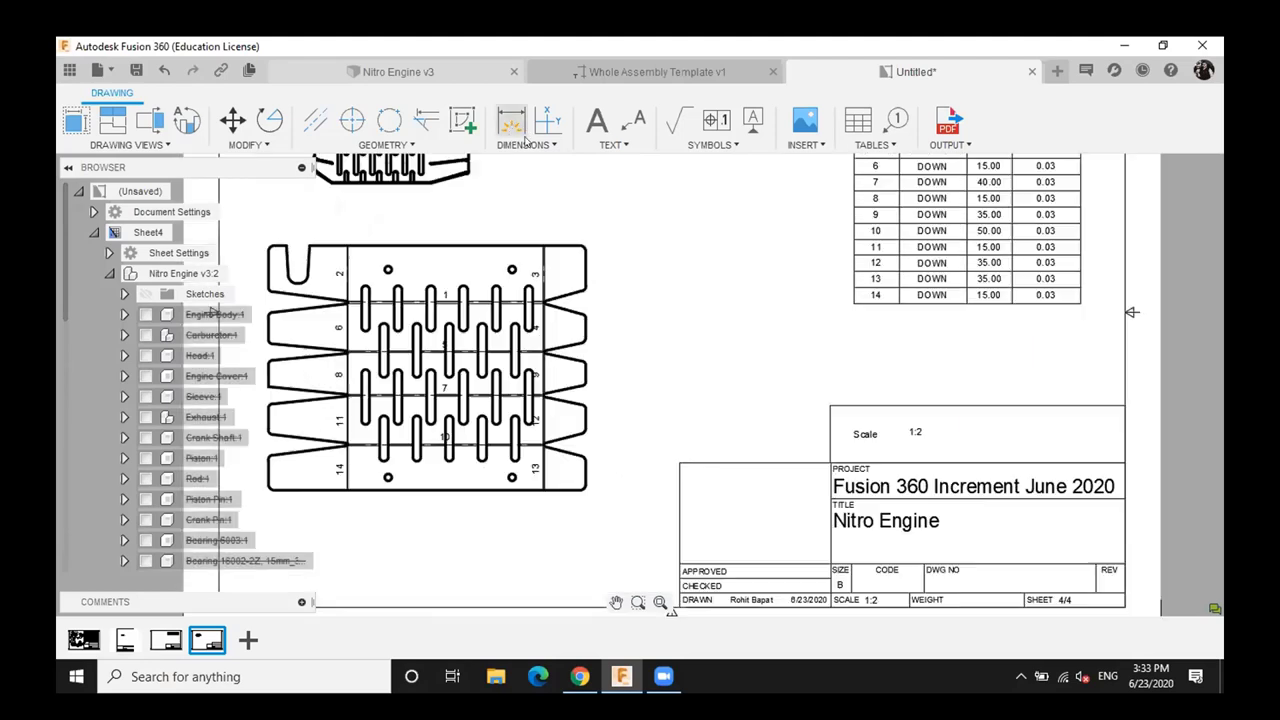
scroll(512, 140, up, 3)
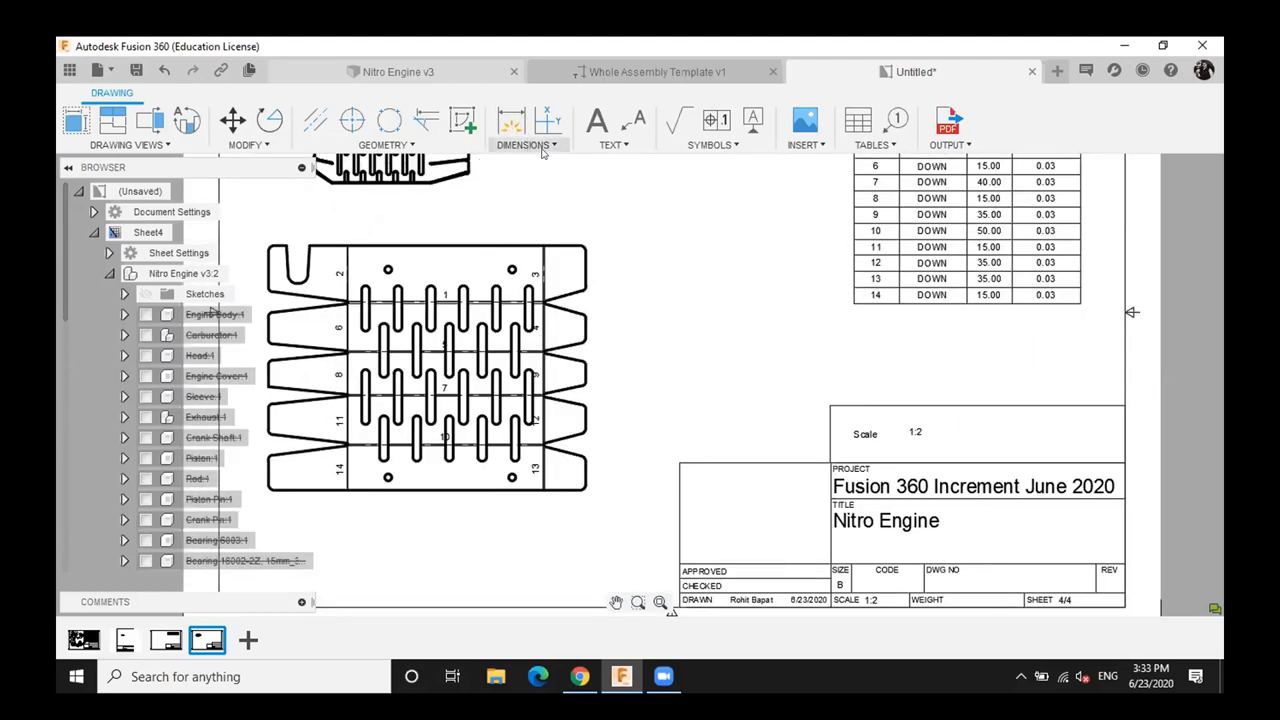
click(527, 145)
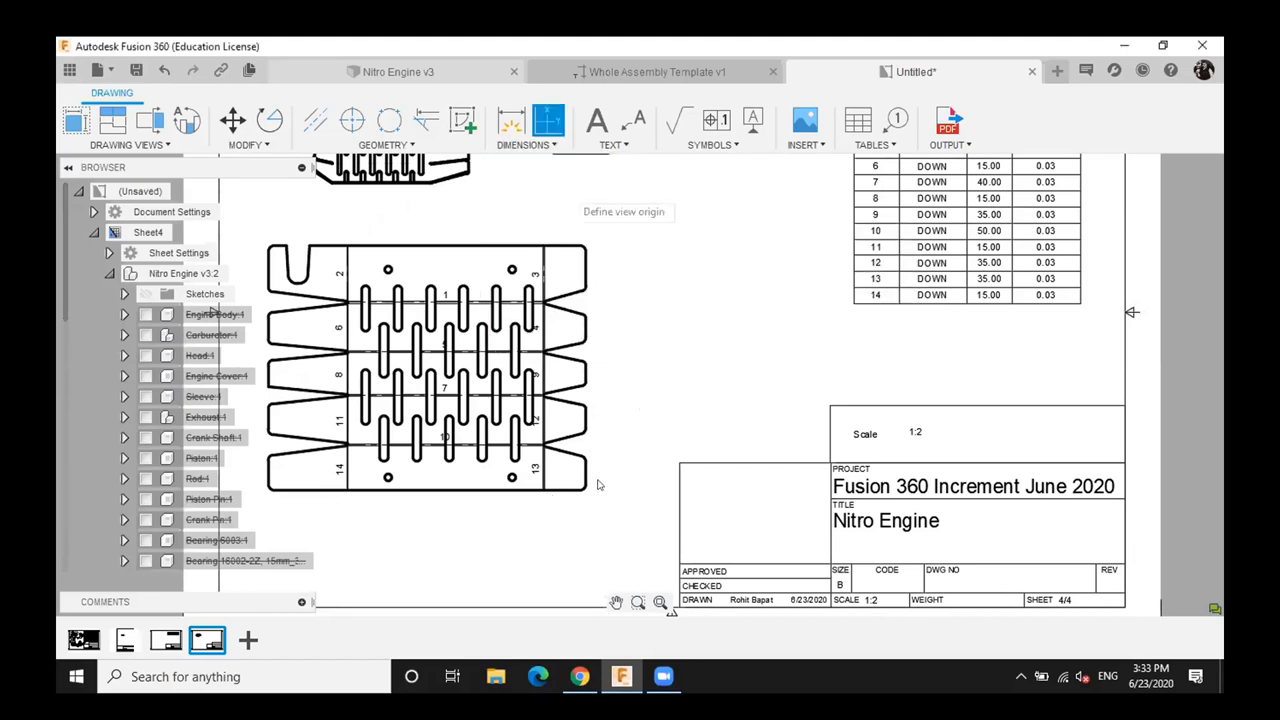
Set the ordinate origin at the lower-right corner and place ordinates 0, 0.5 and 1.4
scroll(590, 485, up, 2)
scroll(575, 485, up, 3)
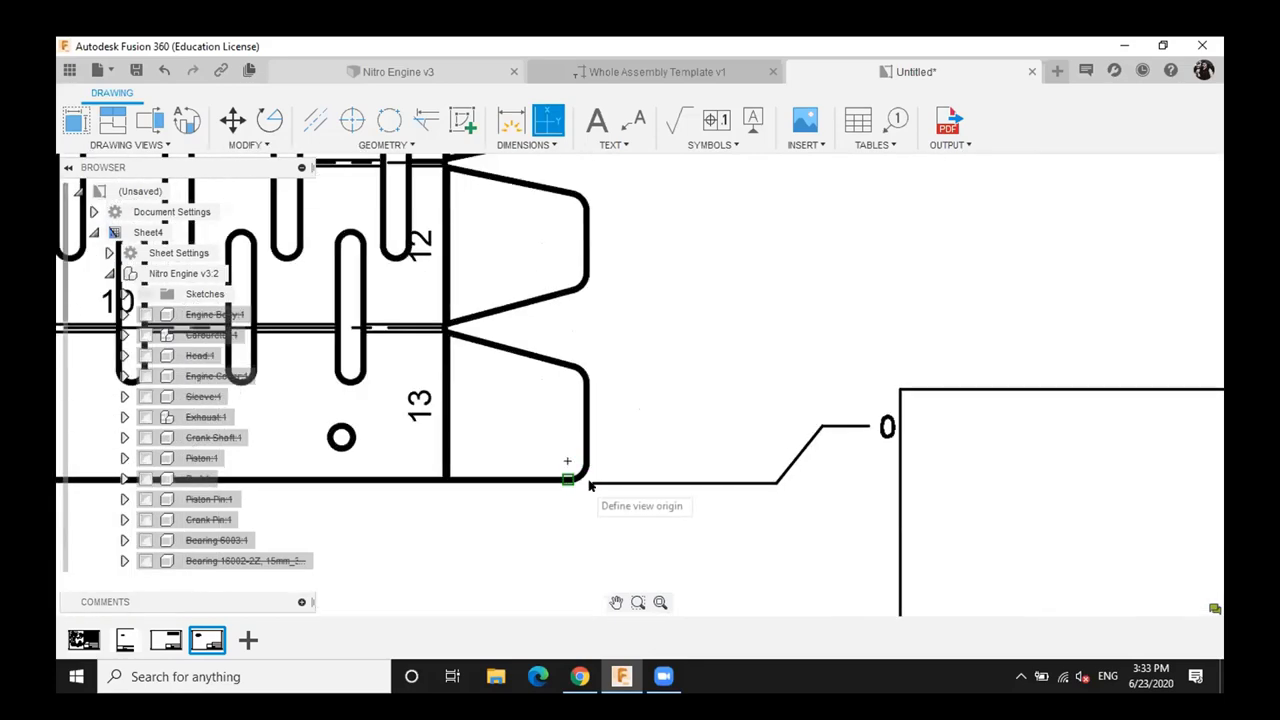
click(648, 482)
scroll(648, 482, up, 1)
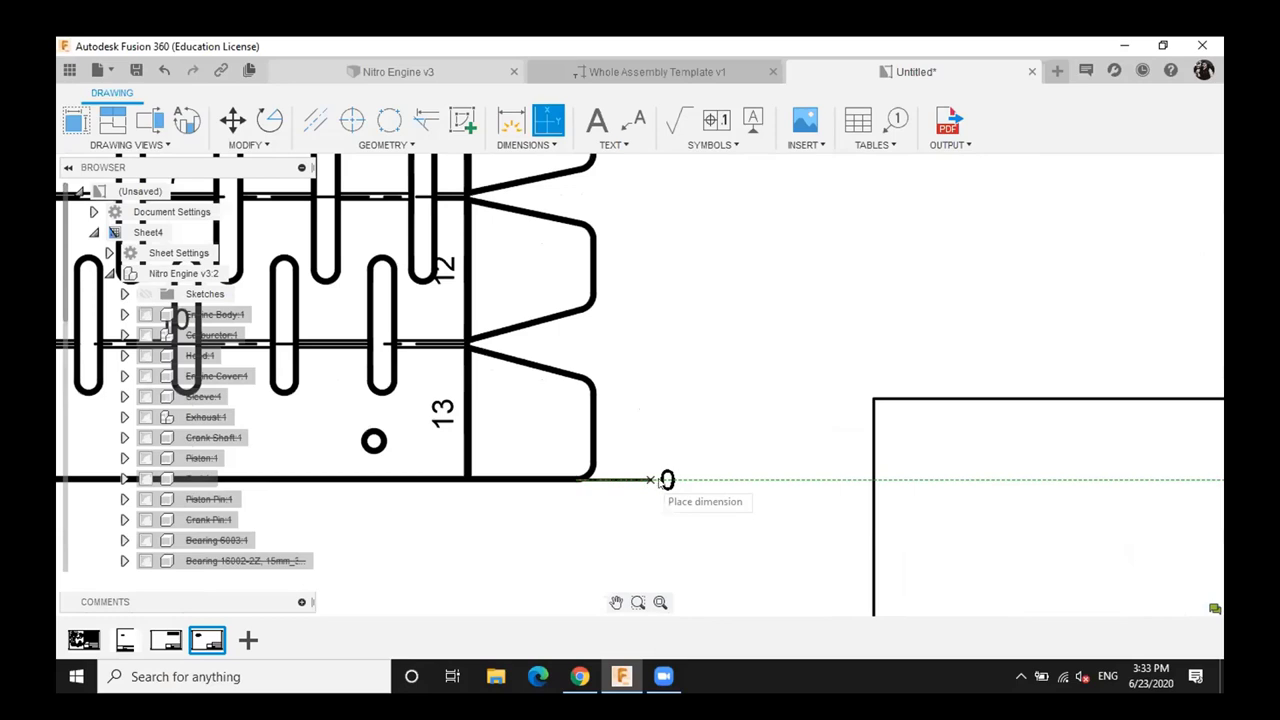
scroll(650, 482, down, 1)
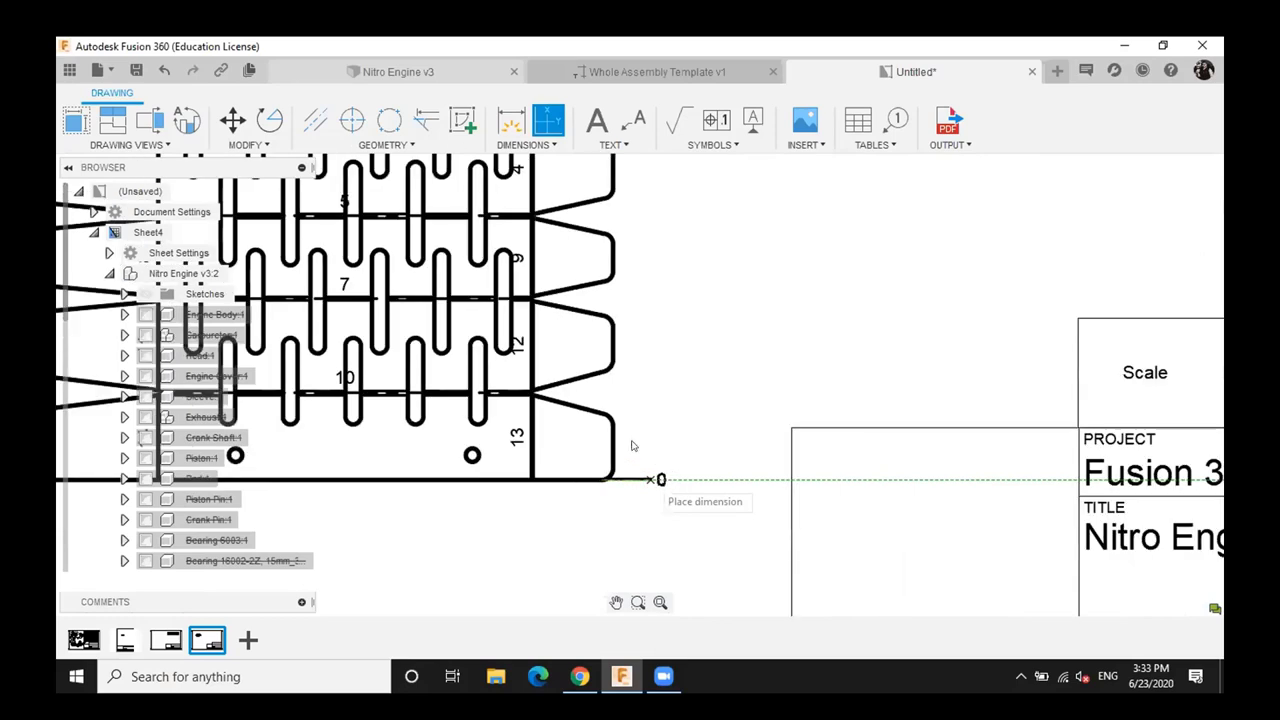
scroll(656, 480, down, 2)
click(660, 480)
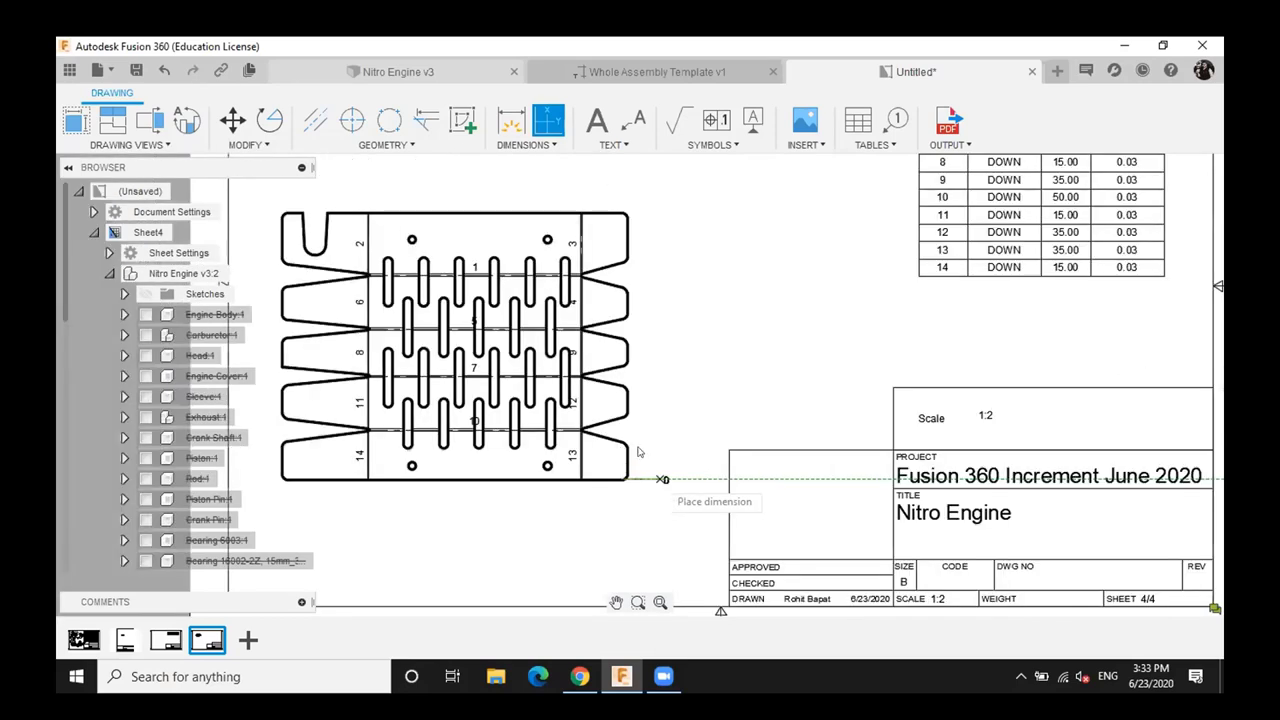
click(626, 448)
click(665, 448)
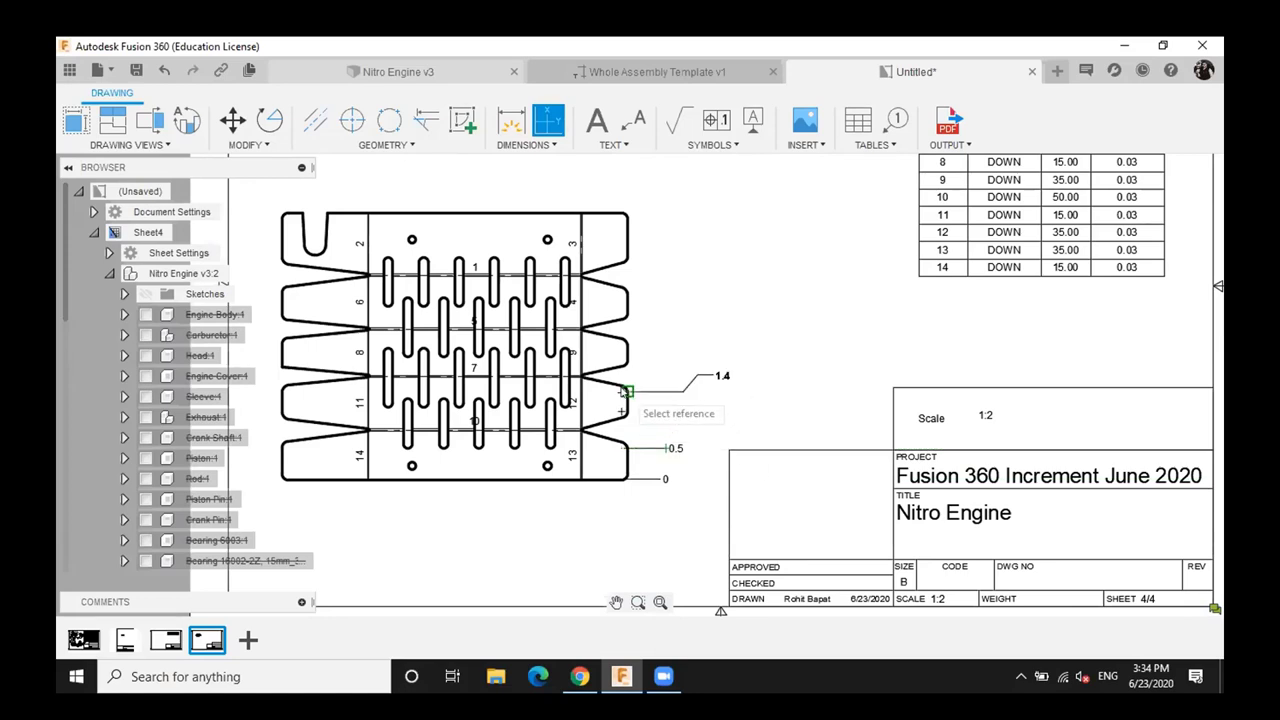
click(624, 392)
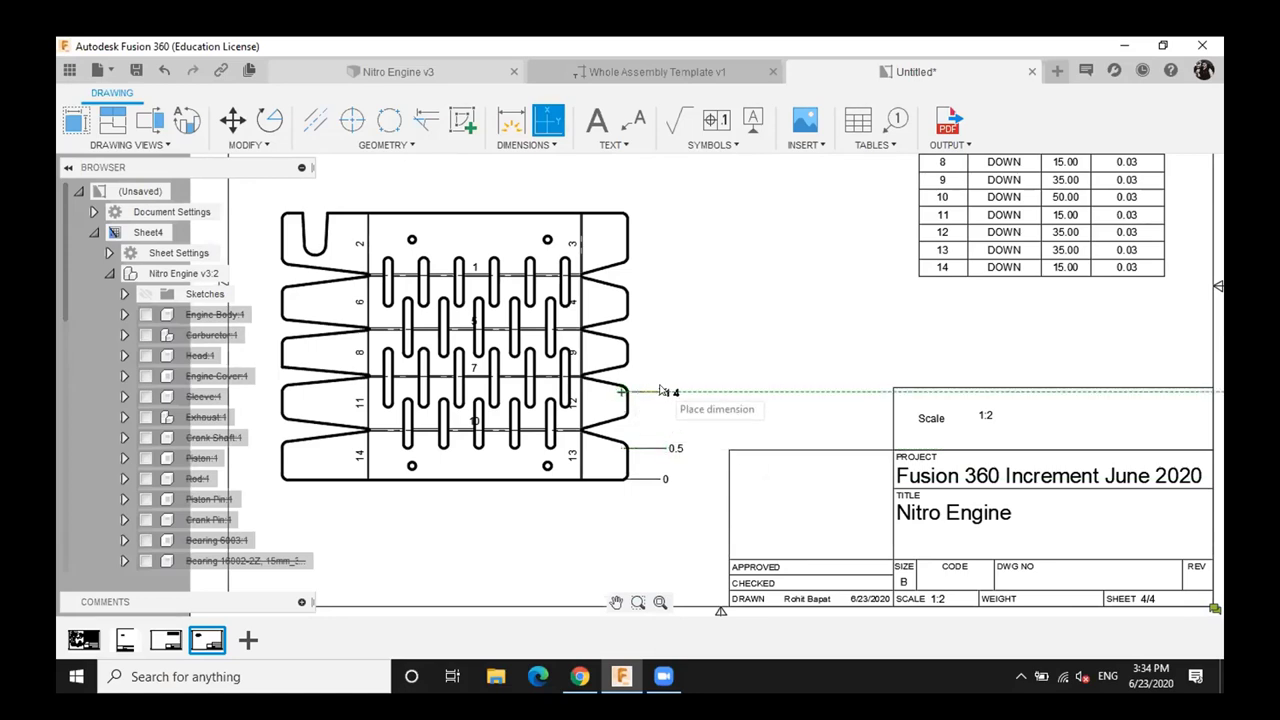
click(663, 391)
Add ordinates 2.15, 2.97 and 4.25 further up the right edge, then finish
click(621, 347)
click(665, 345)
click(622, 290)
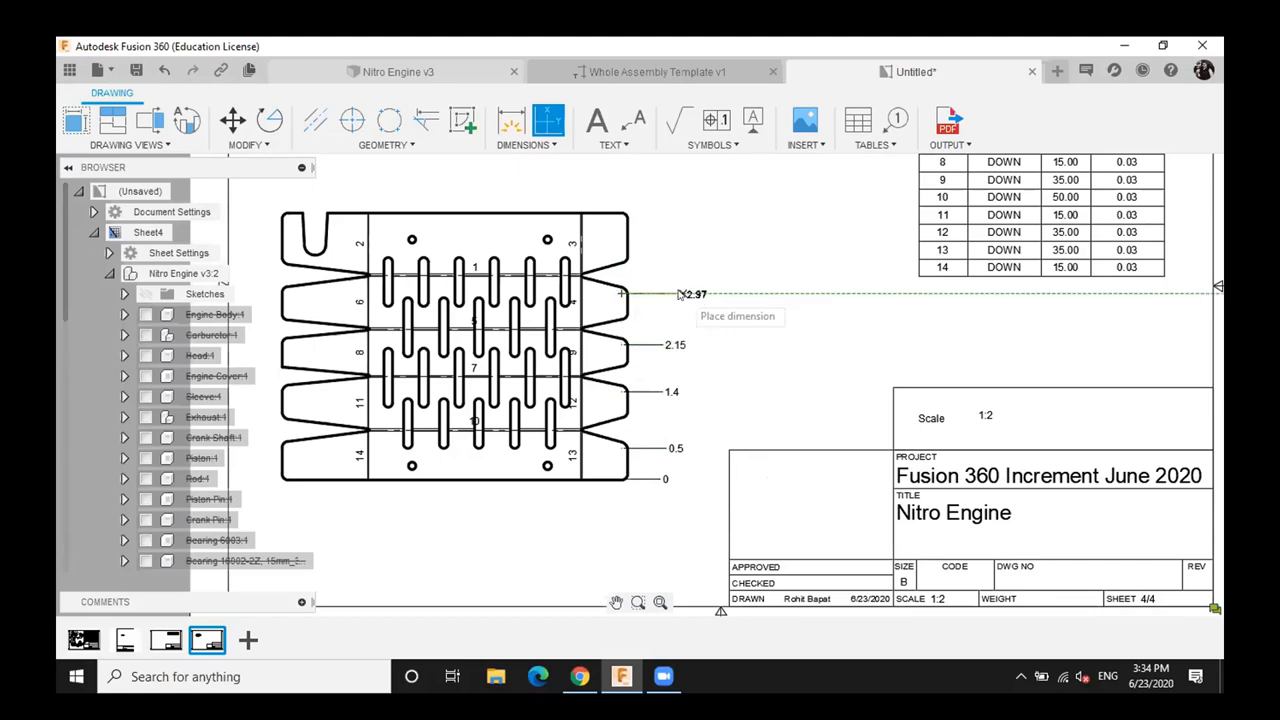
click(683, 293)
click(621, 213)
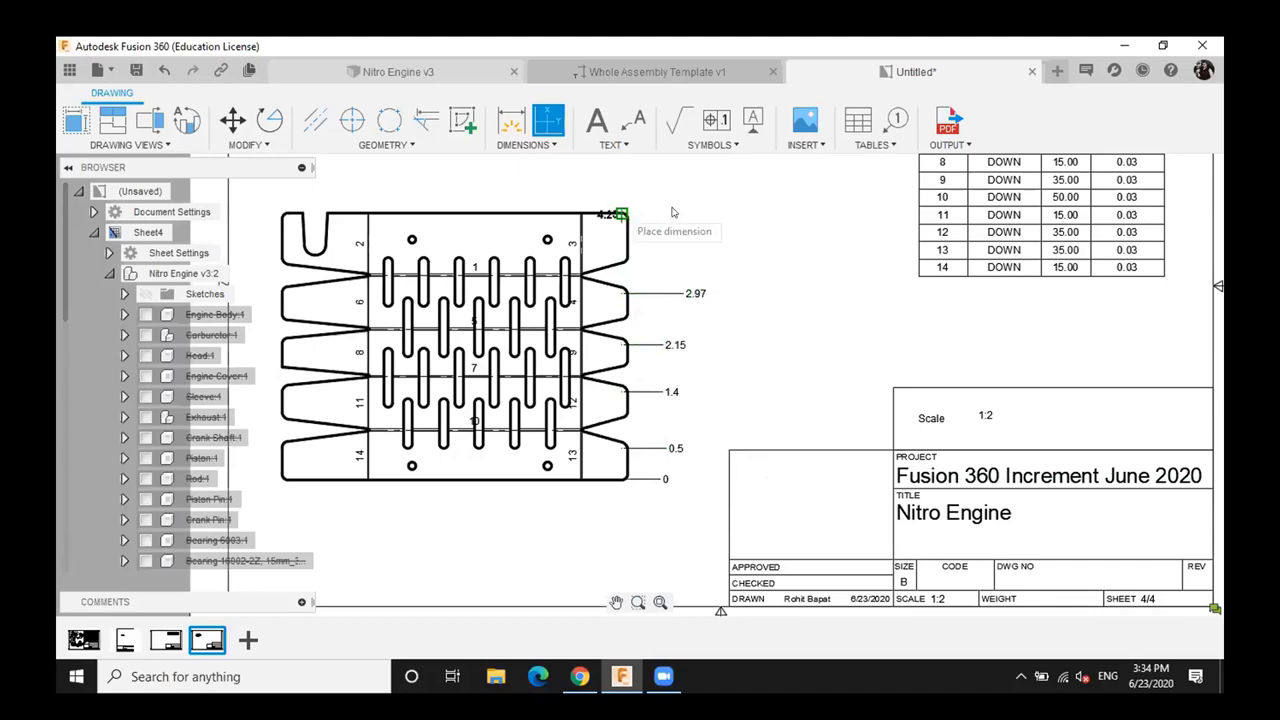
click(675, 213)
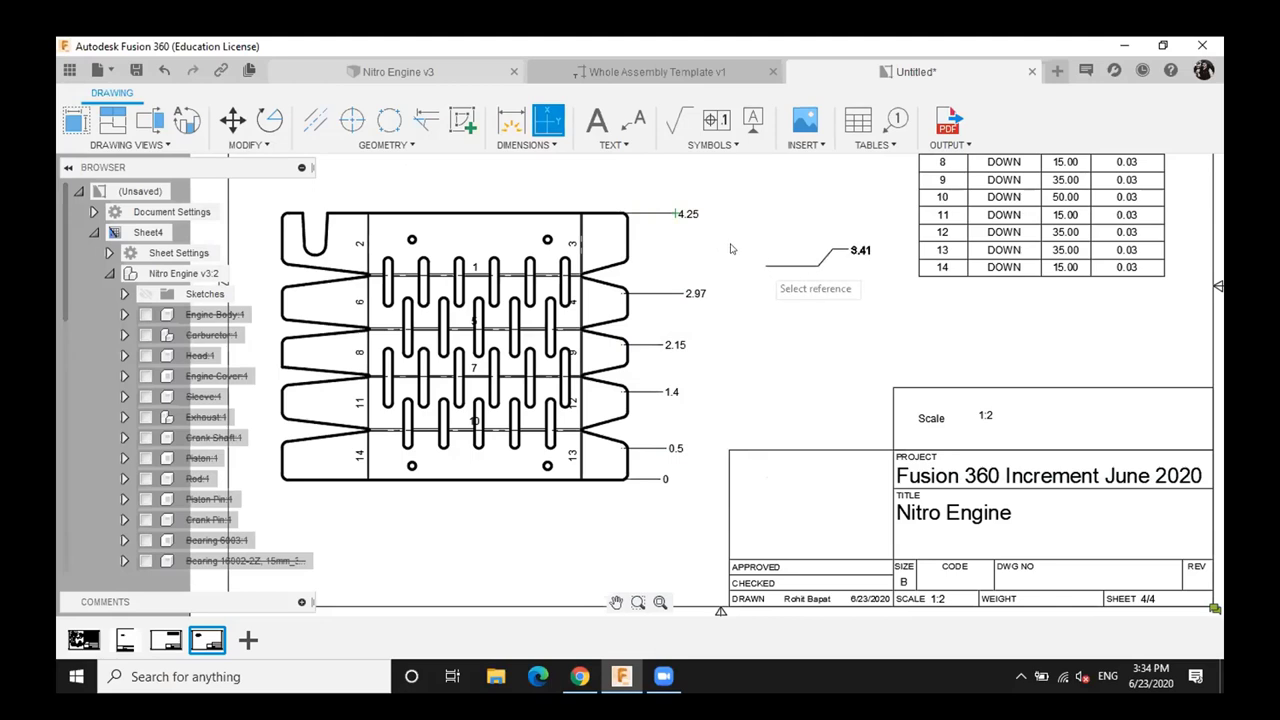
key(Escape)
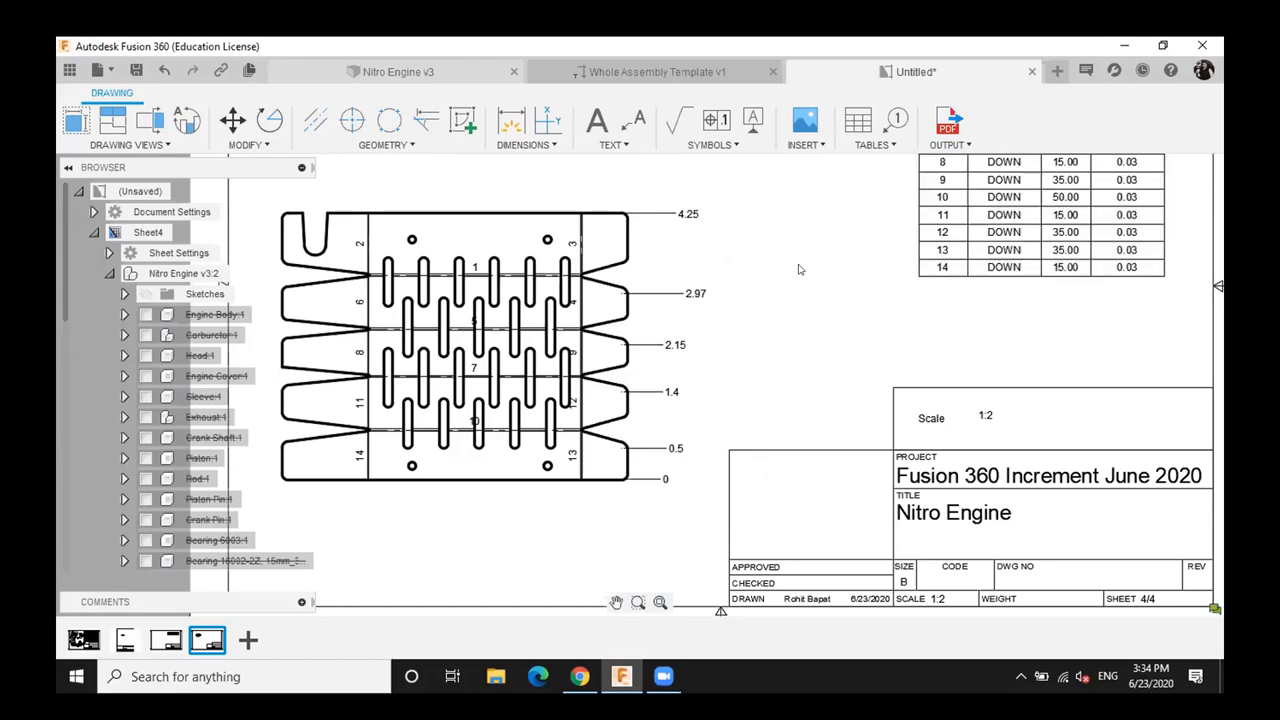
scroll(810, 262, down, 1)
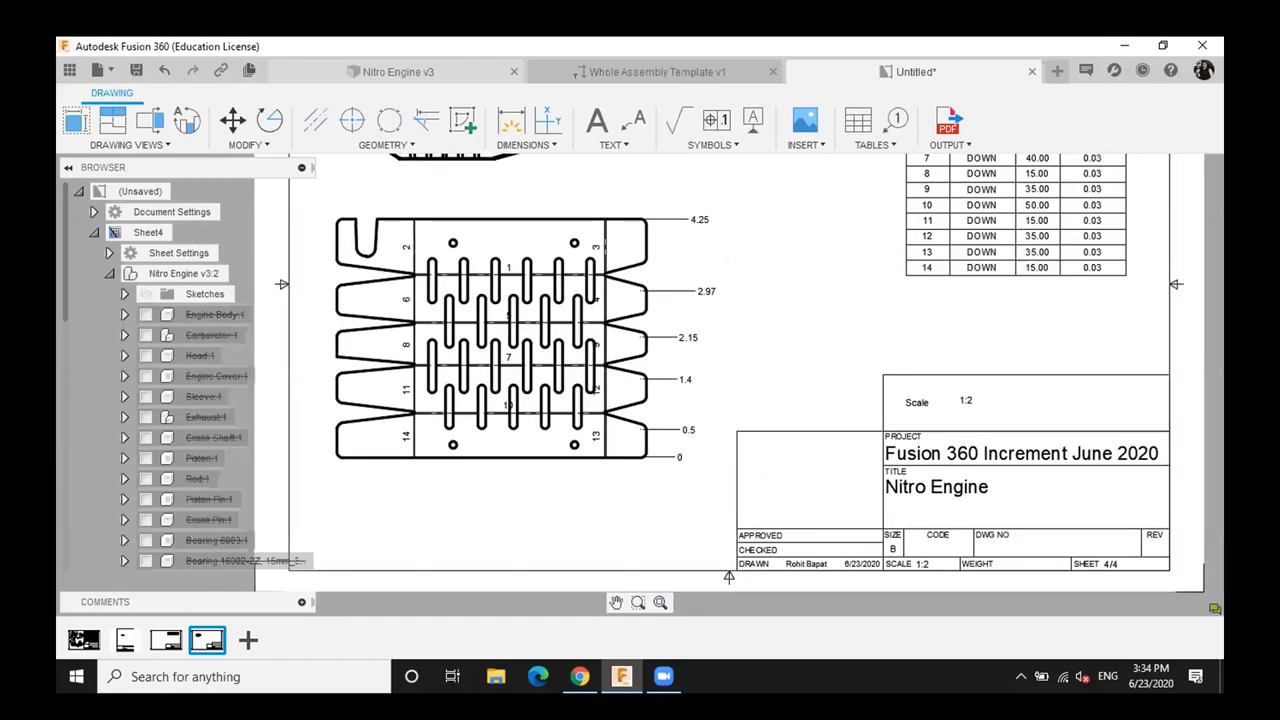
middle_drag(671, 287, 723, 261)
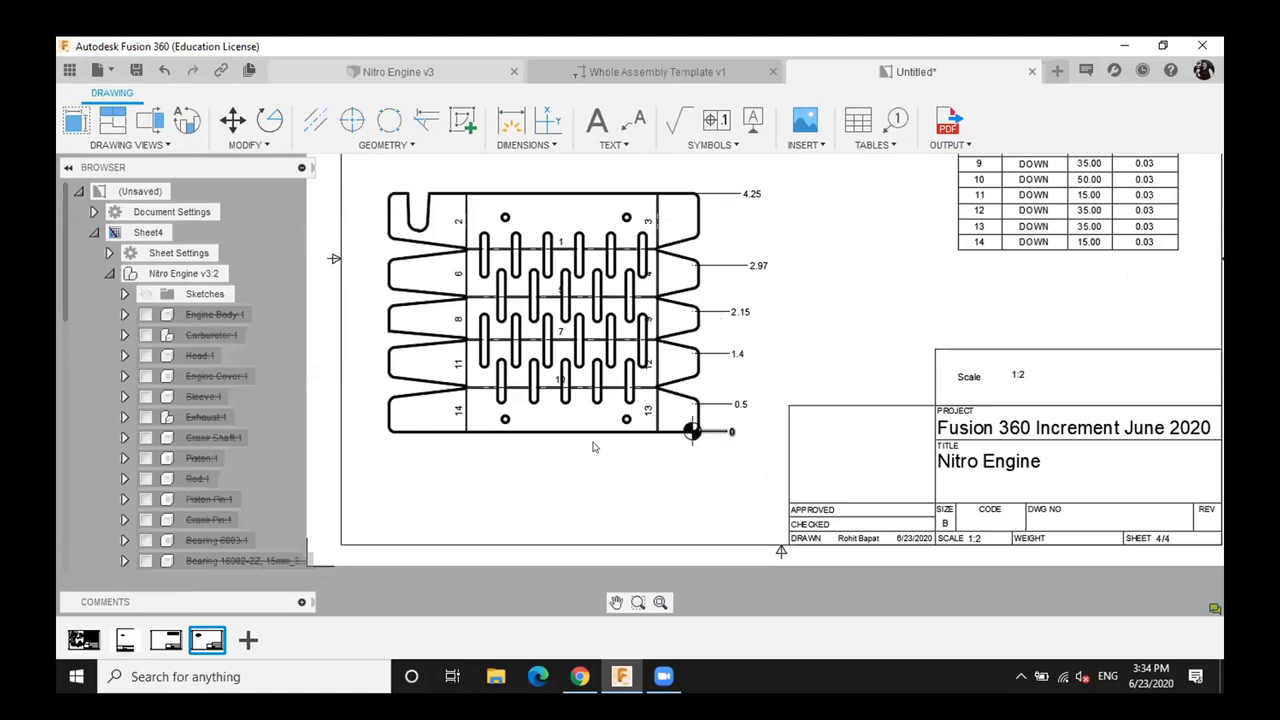
Move the top ordinate label and re-attach its leader to the top edge so it reads 3.86
click(733, 437)
click(741, 194)
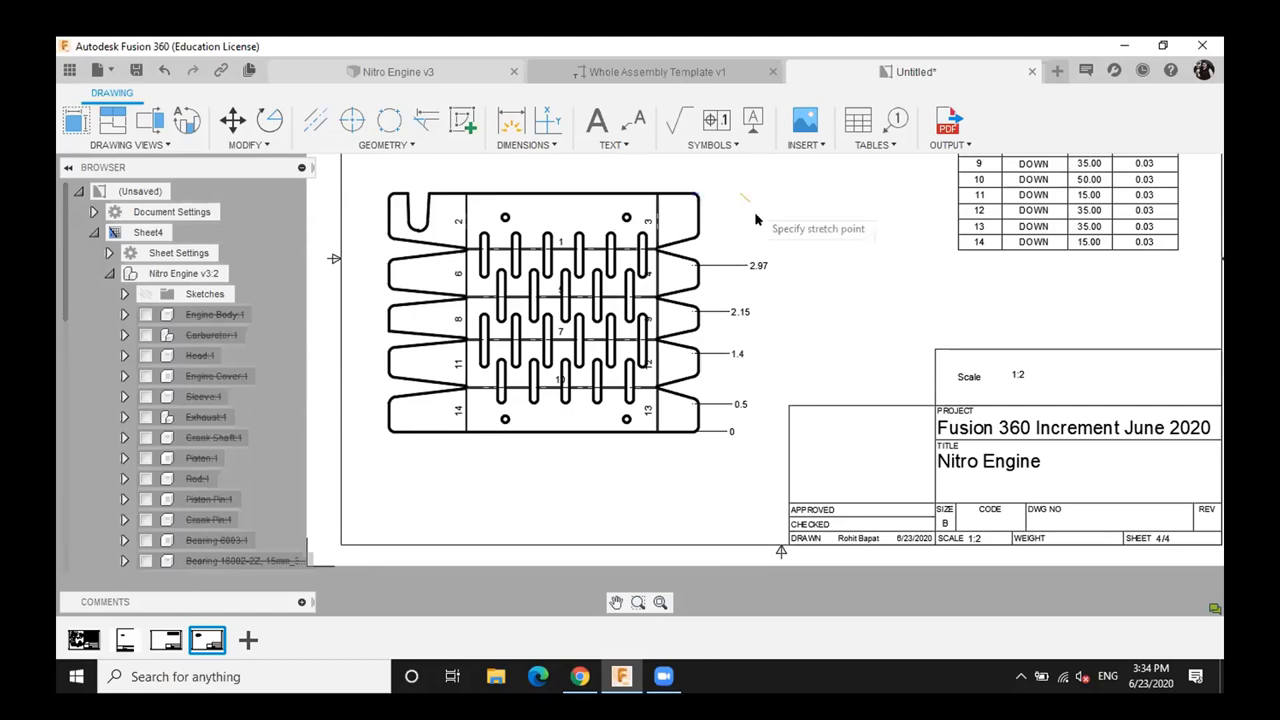
click(757, 214)
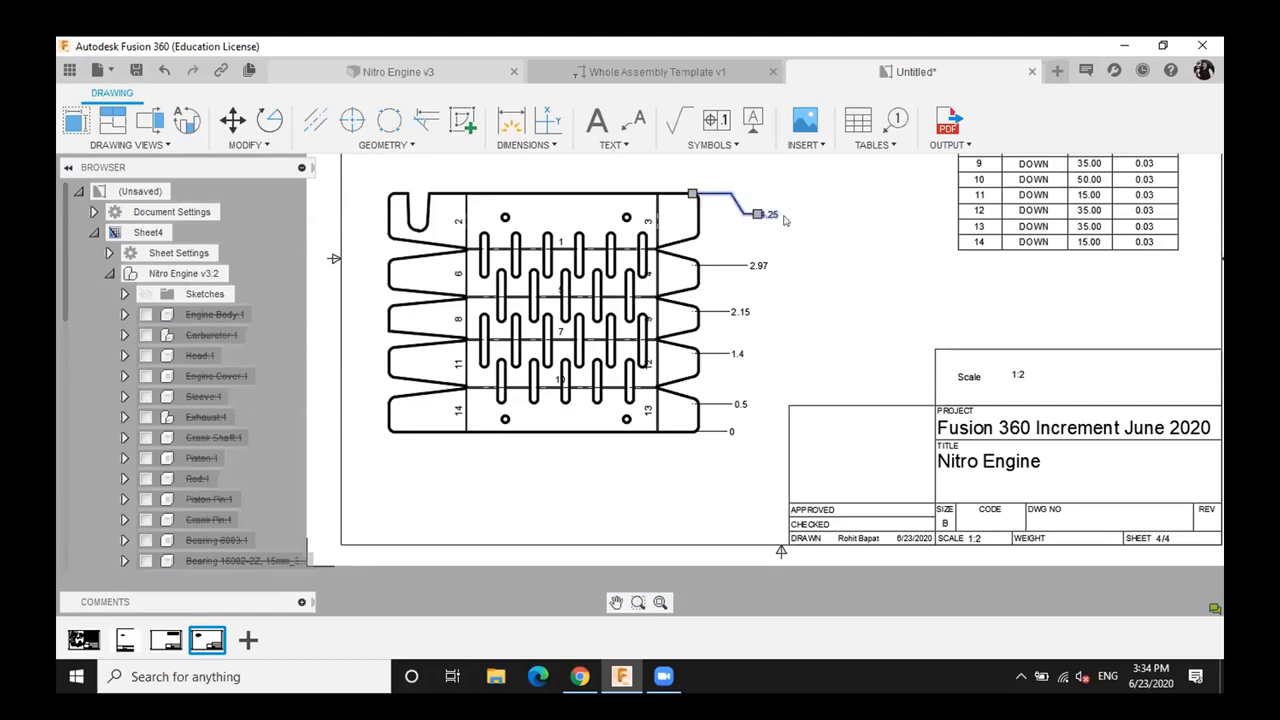
click(694, 193)
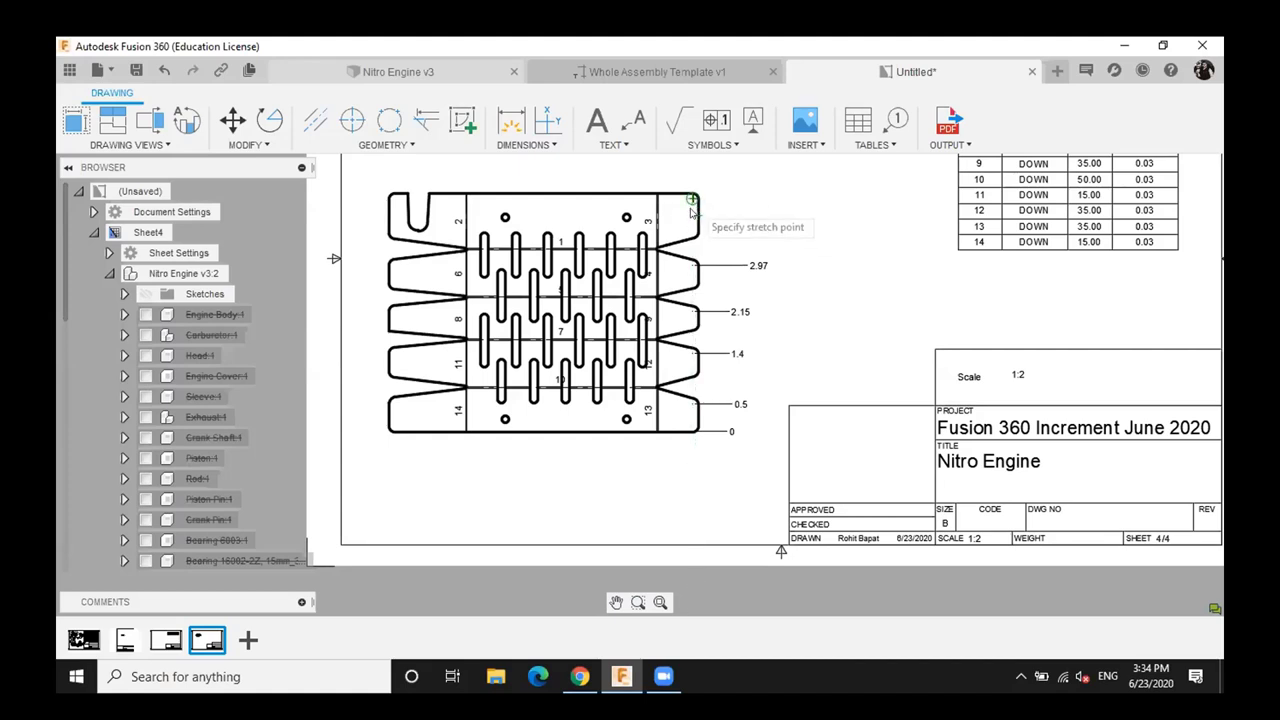
click(697, 213)
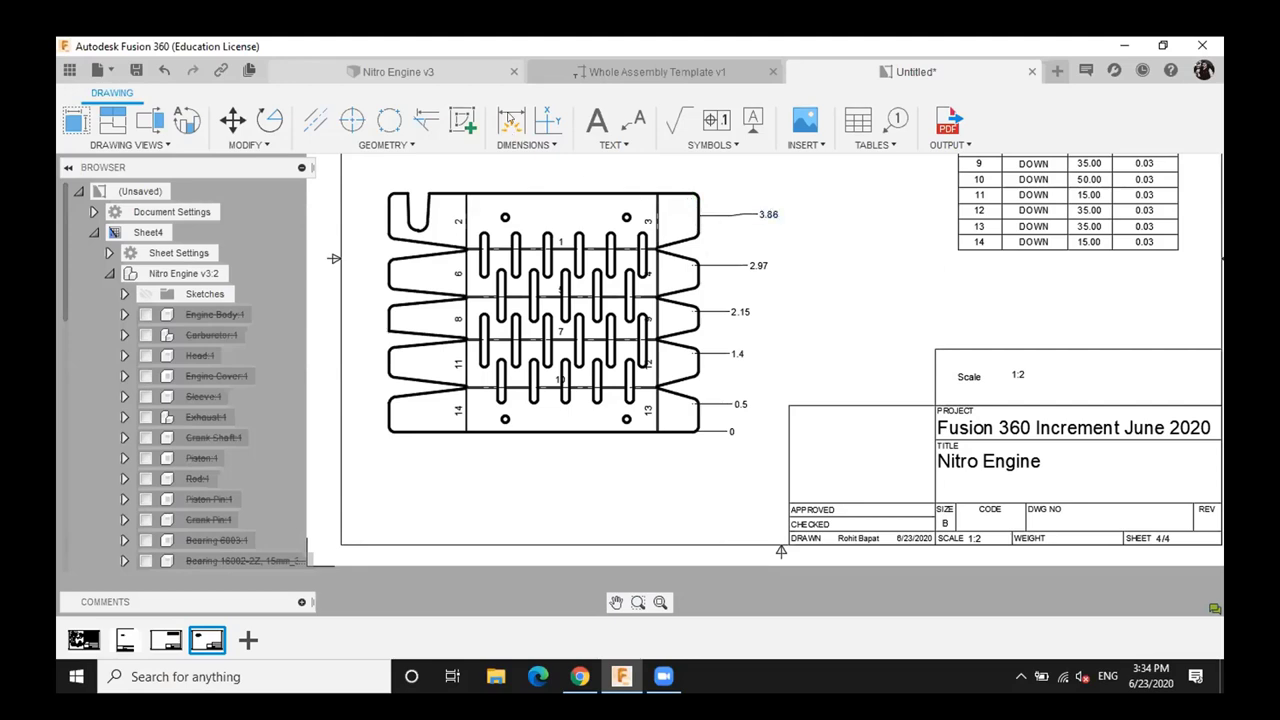
click(510, 118)
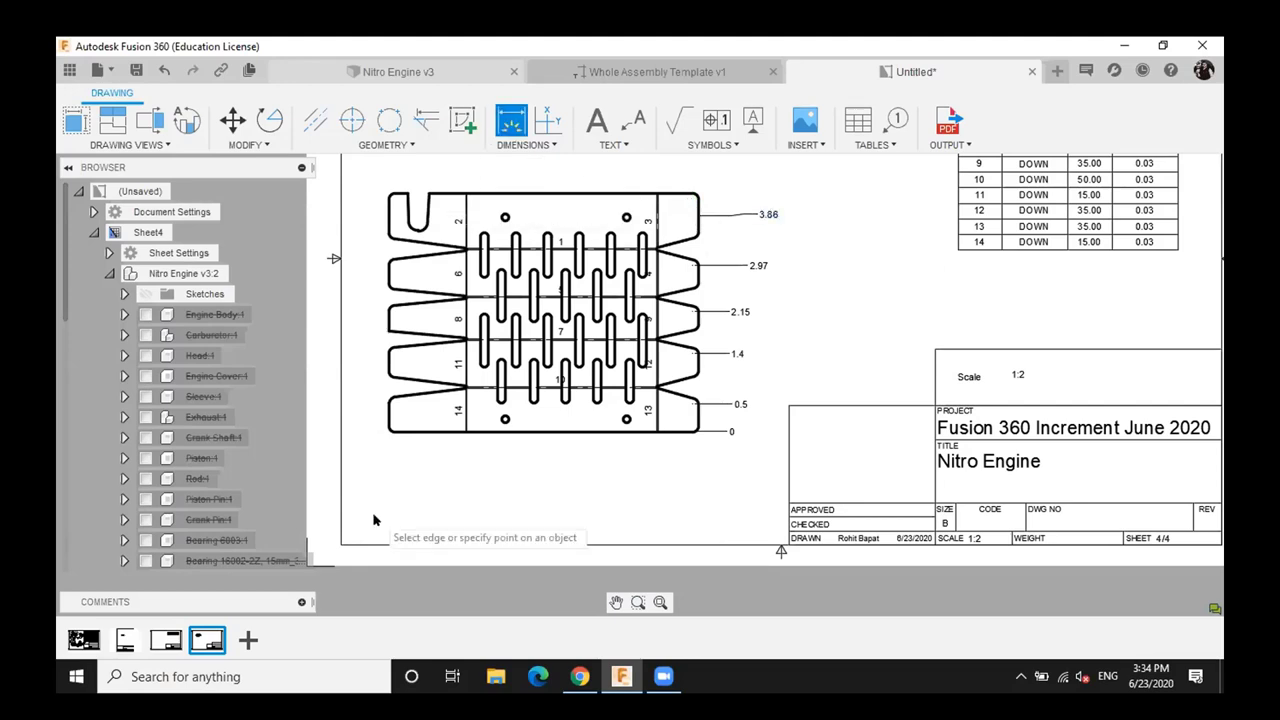
Dimension the 0.1 horizontal offset at the flat pattern's bottom-left corner
click(393, 429)
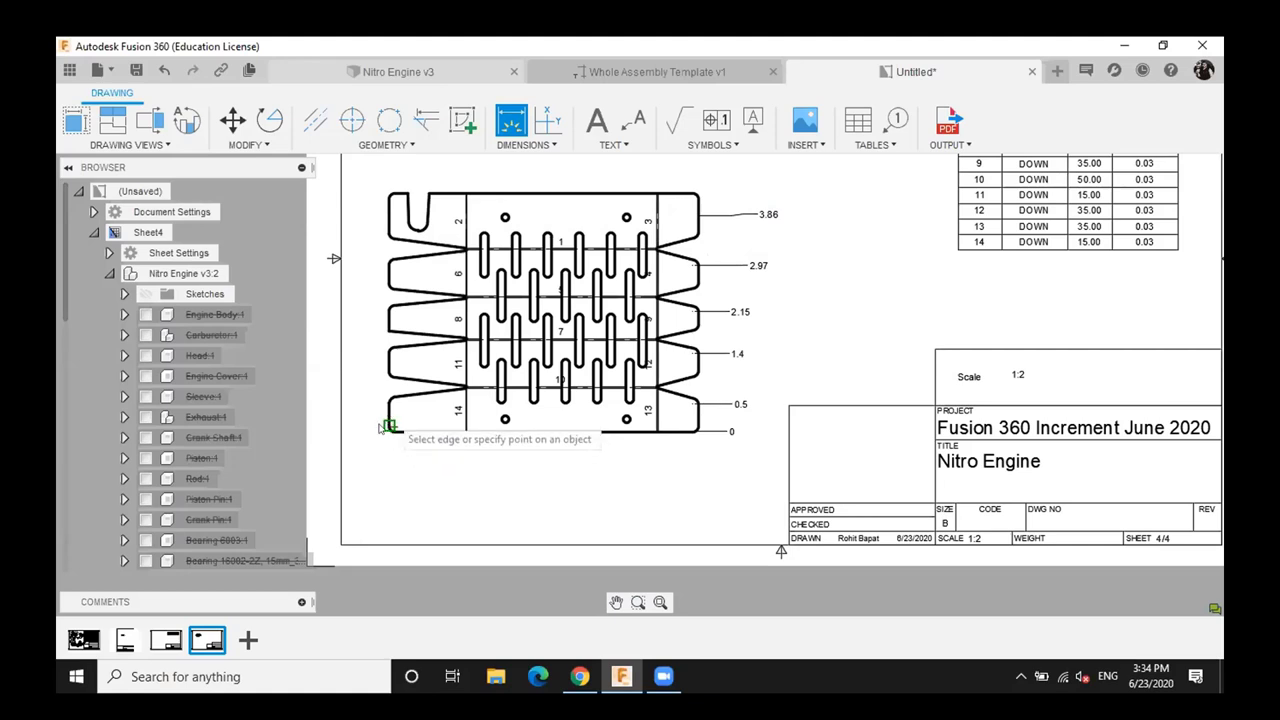
scroll(384, 430, up, 1)
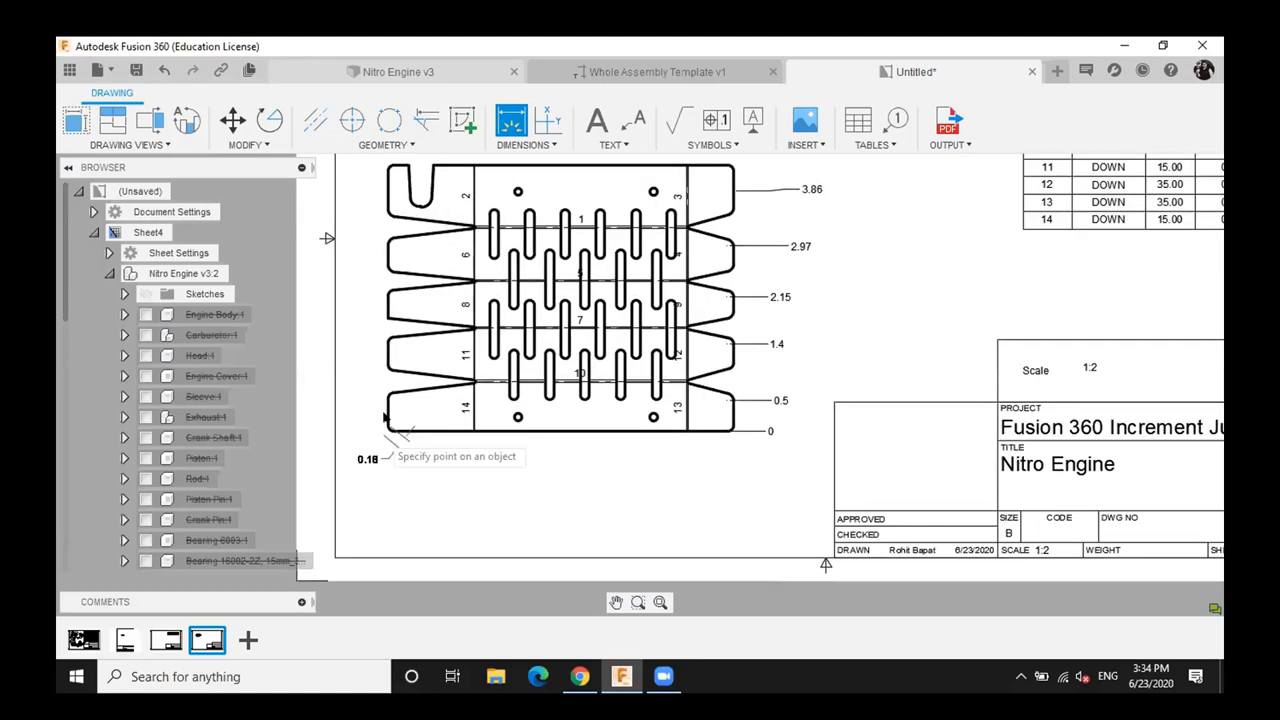
scroll(384, 420, up, 1)
scroll(395, 430, up, 5)
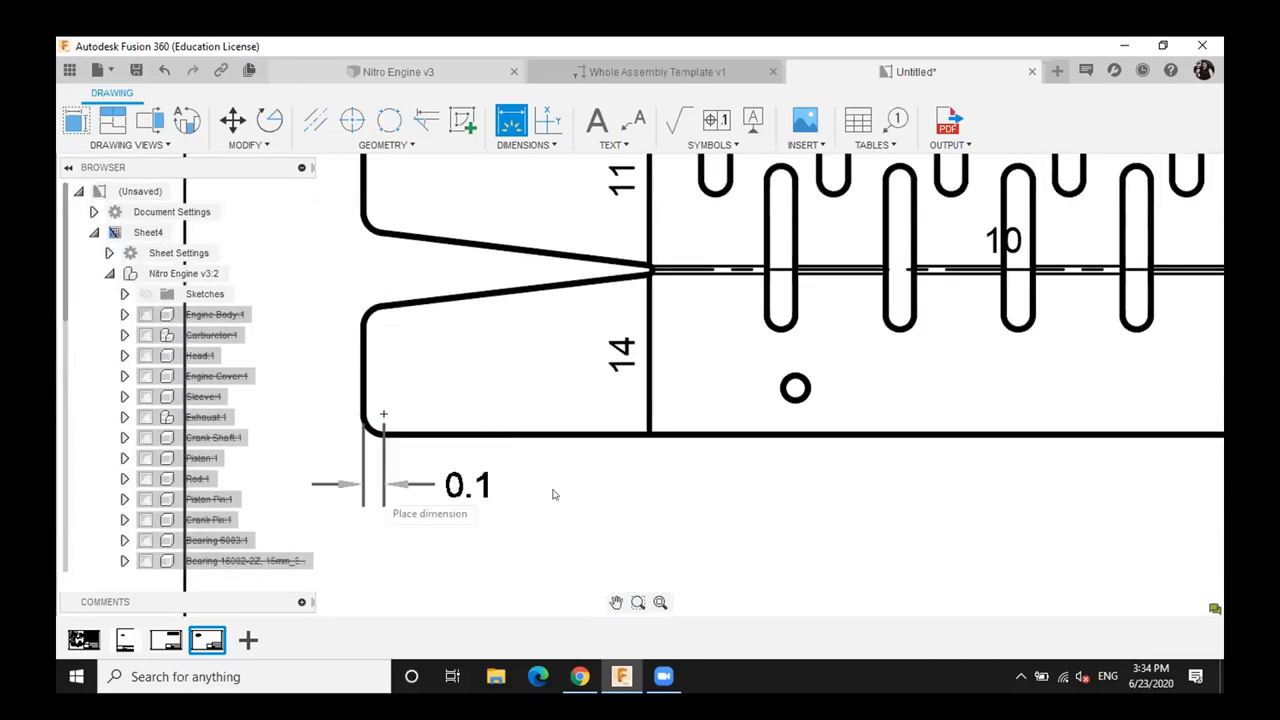
scroll(589, 459, down, 1)
scroll(526, 434, down, 1)
scroll(475, 387, down, 2)
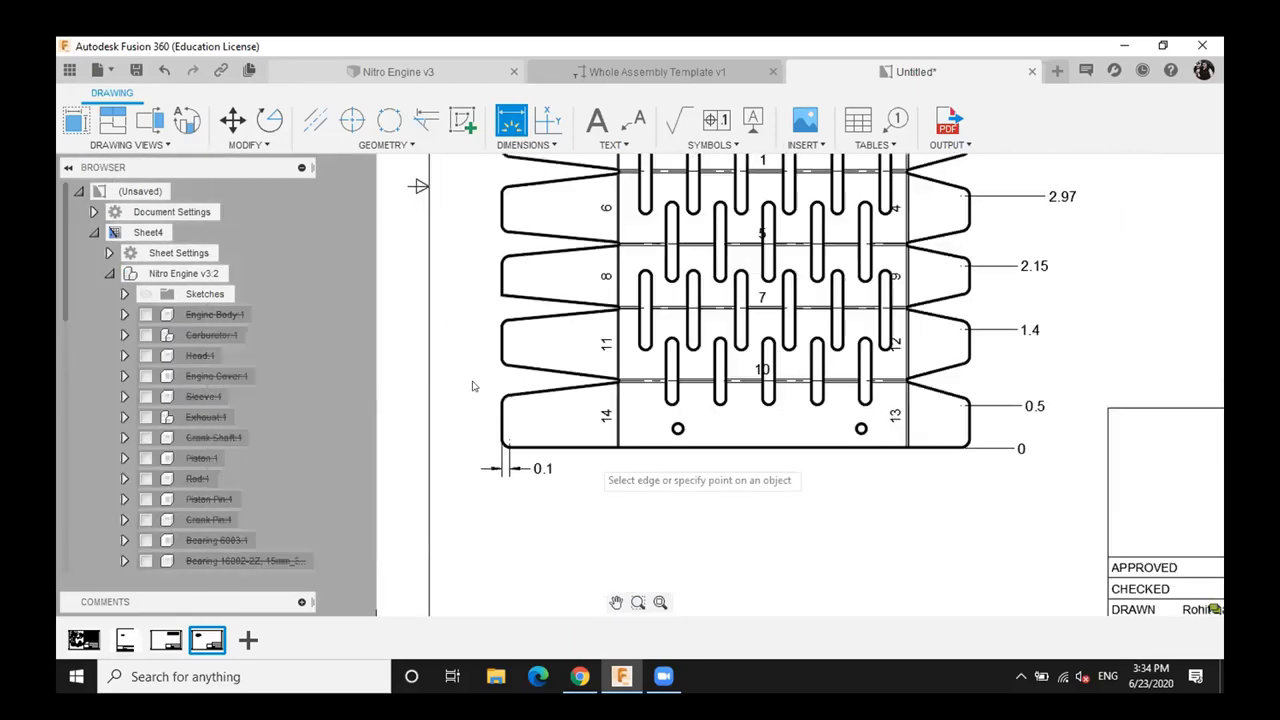
scroll(475, 455, down, 1)
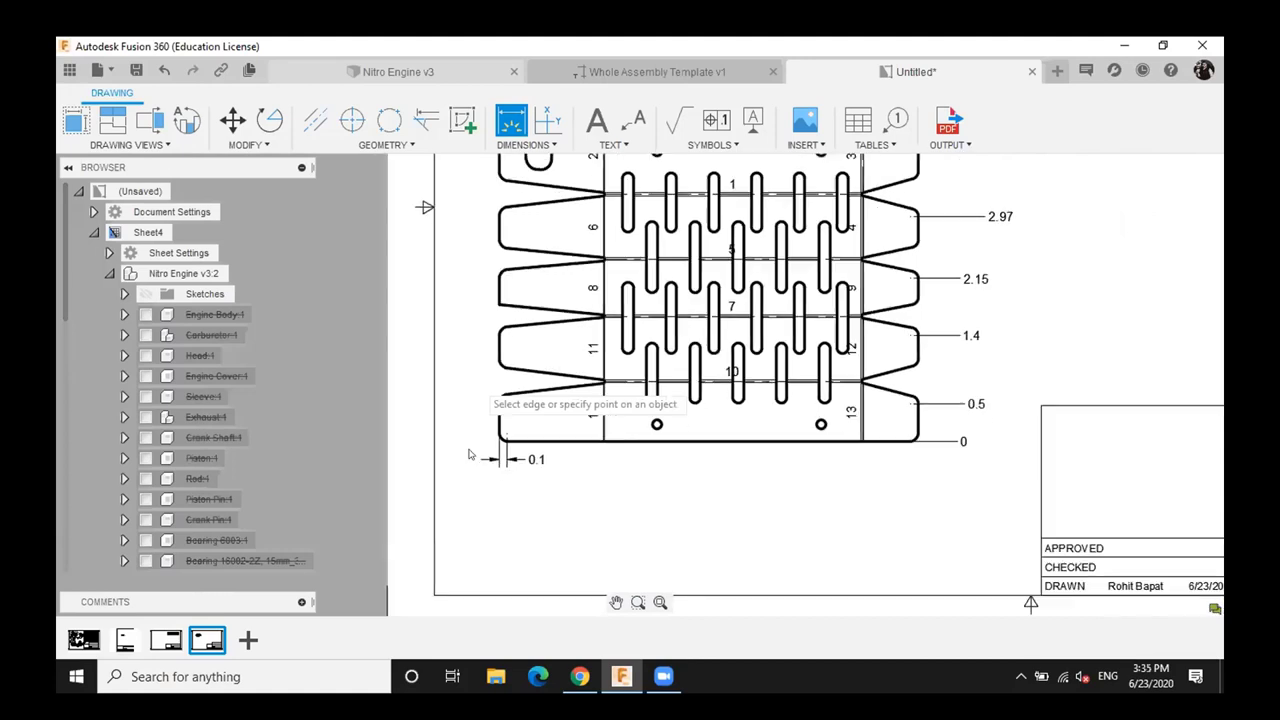
middle_drag(518, 459, 480, 454)
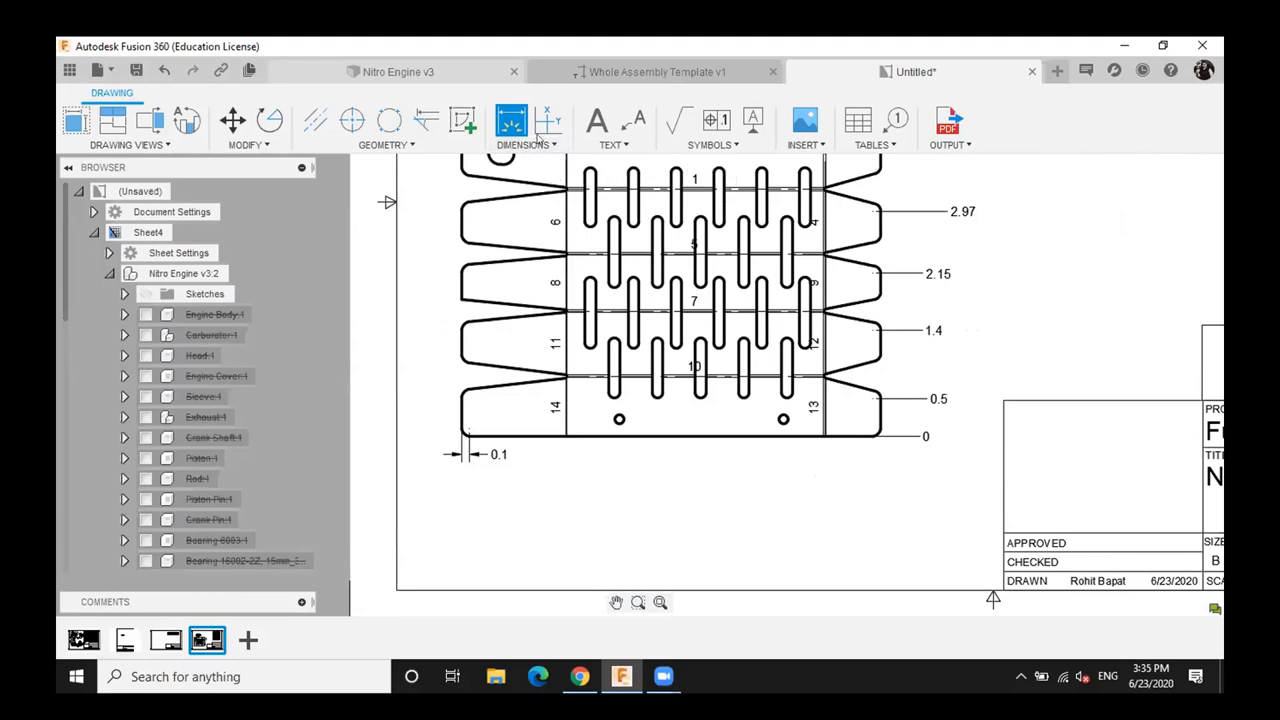
key(Escape)
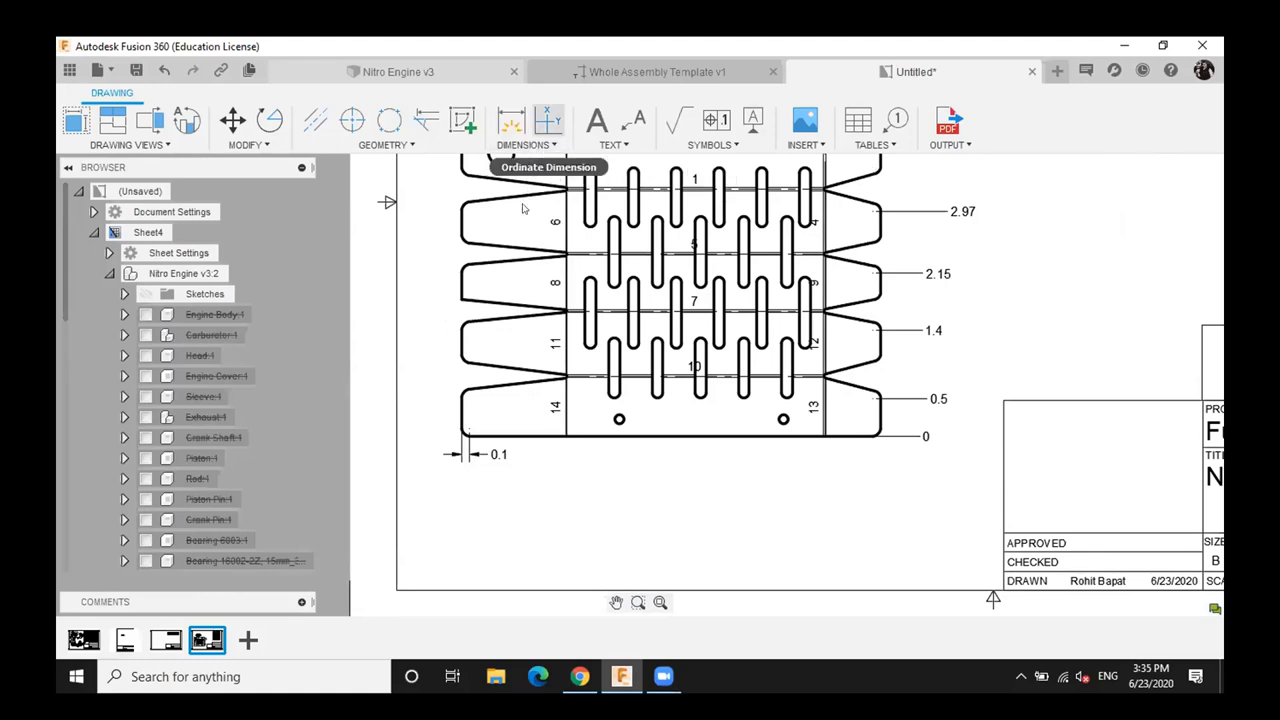
Try a bottom-edge chain from the 0.1 dimension (1.28, 0.7, 2.17, 0.56, 0.62), then discard it
click(532, 145)
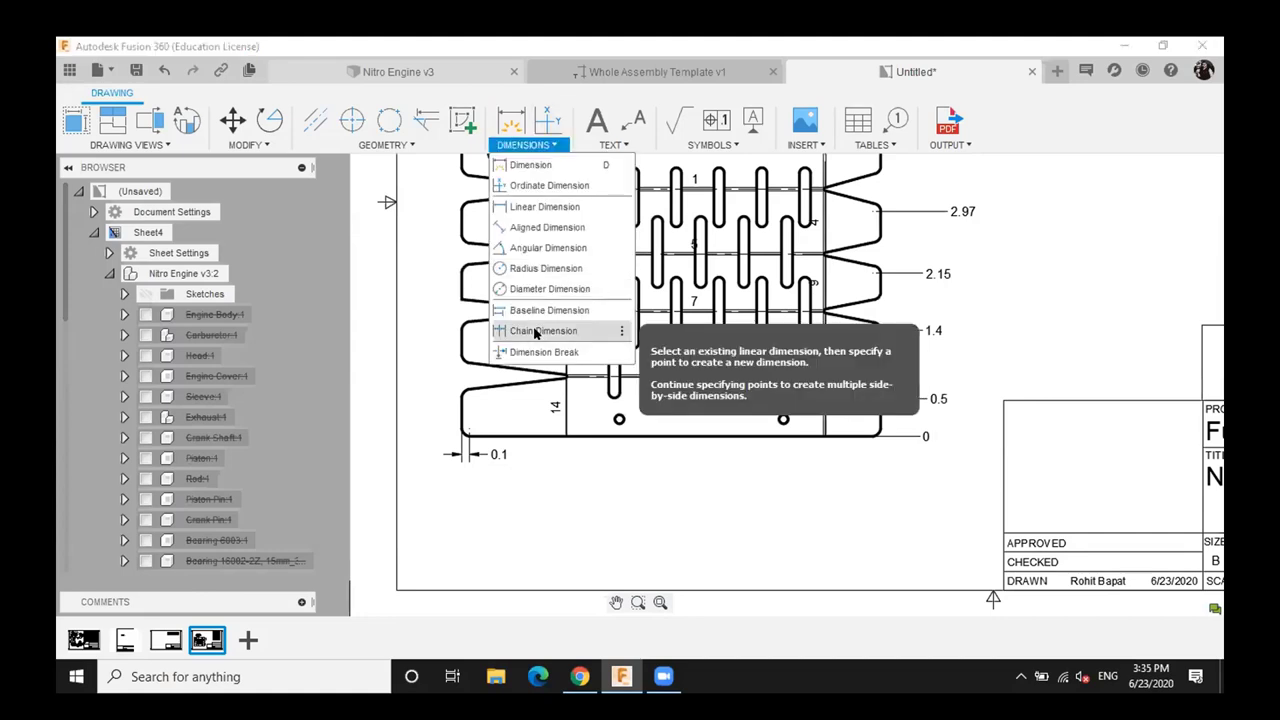
click(535, 332)
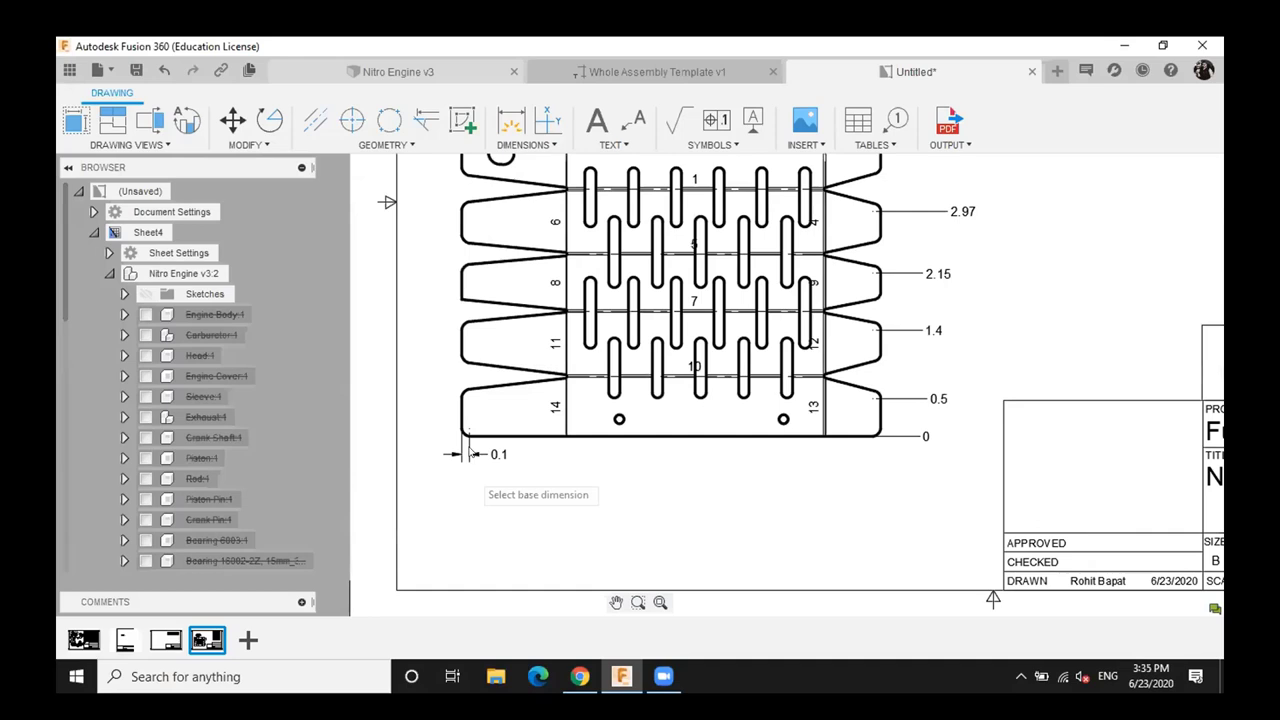
click(470, 451)
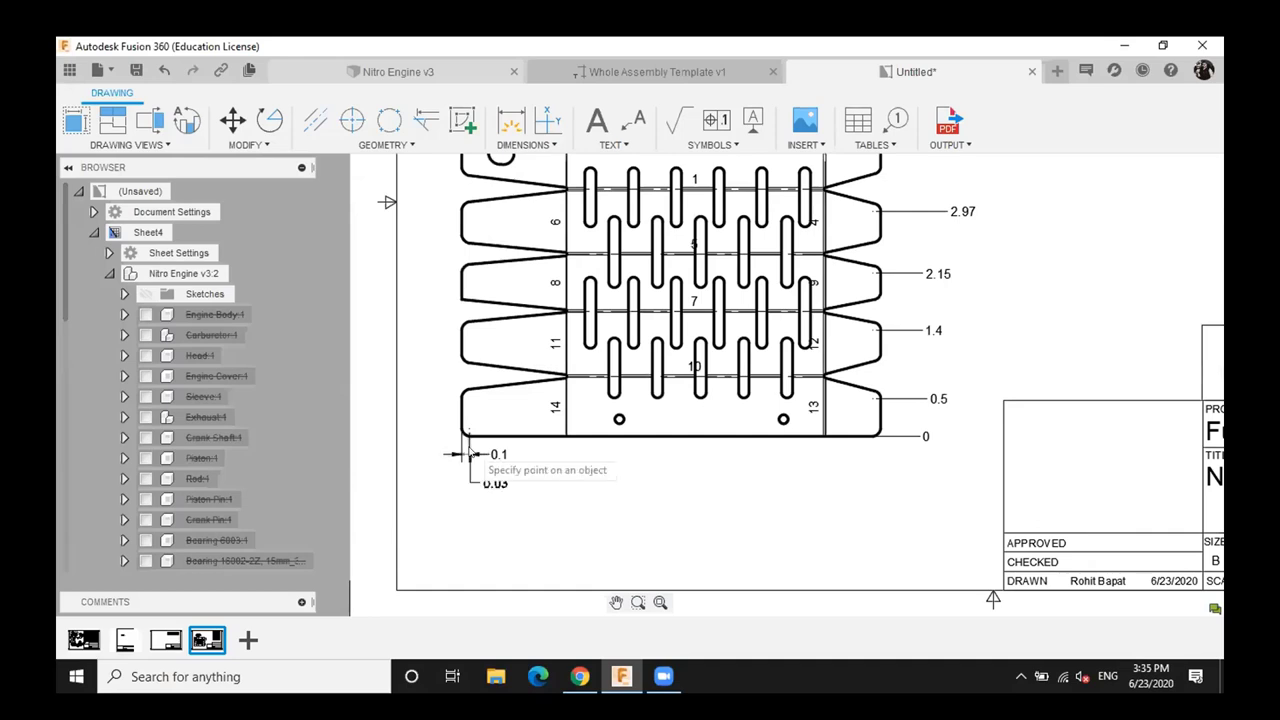
click(566, 438)
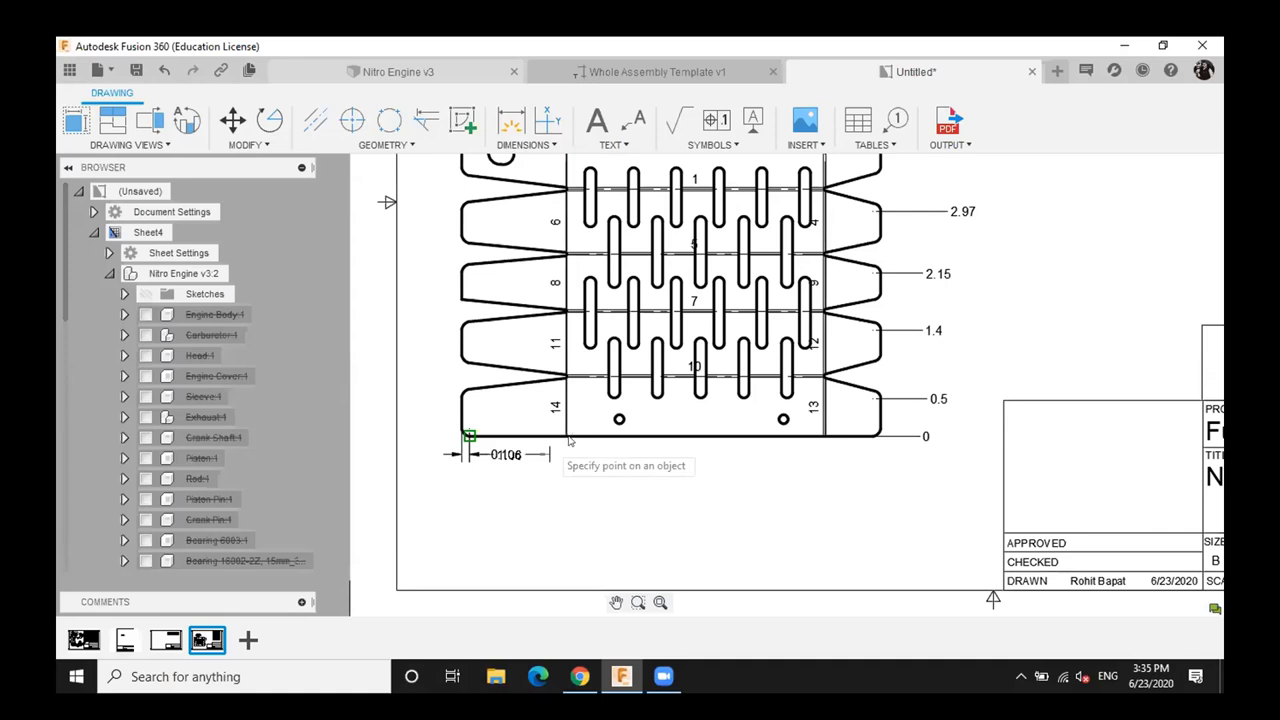
click(619, 420)
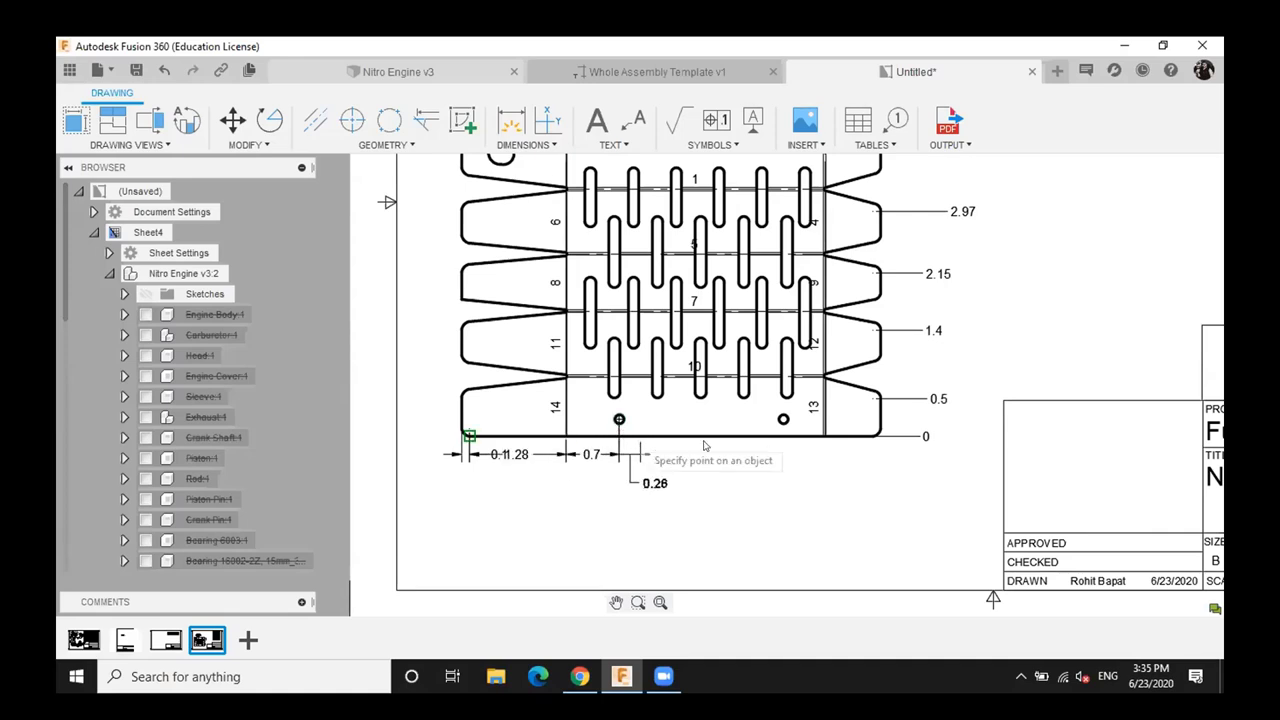
click(783, 419)
click(825, 437)
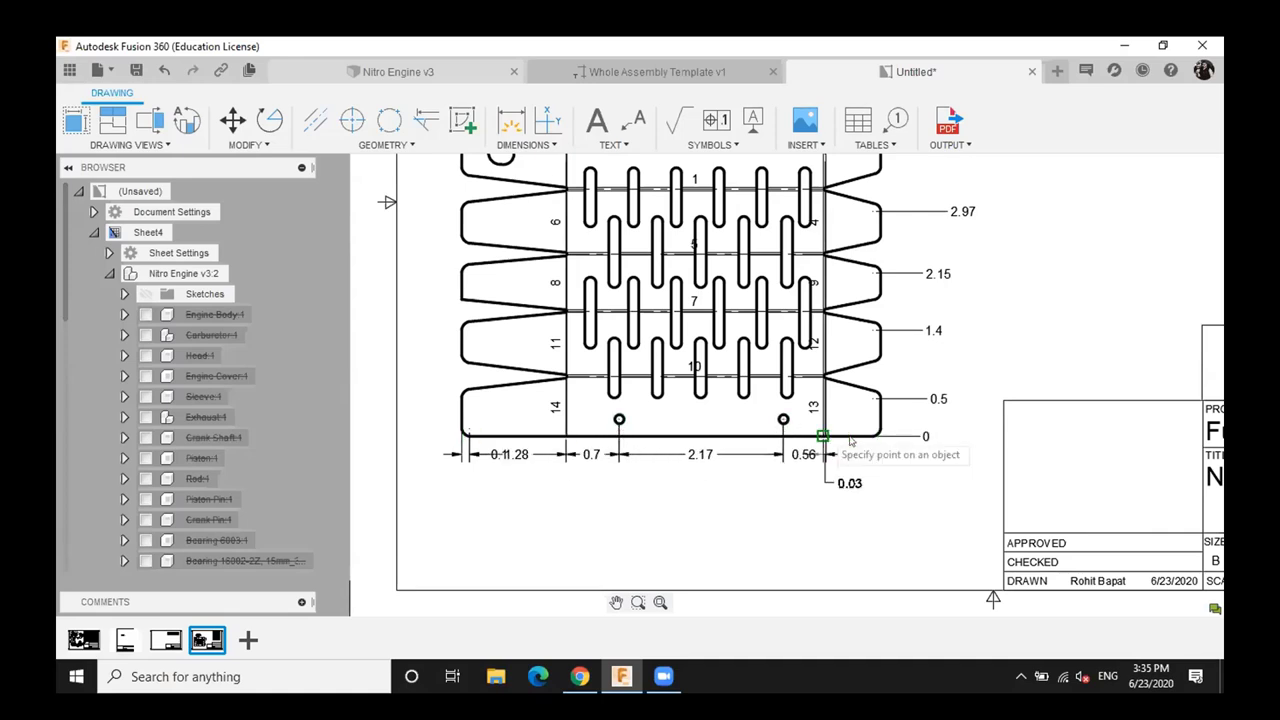
click(872, 435)
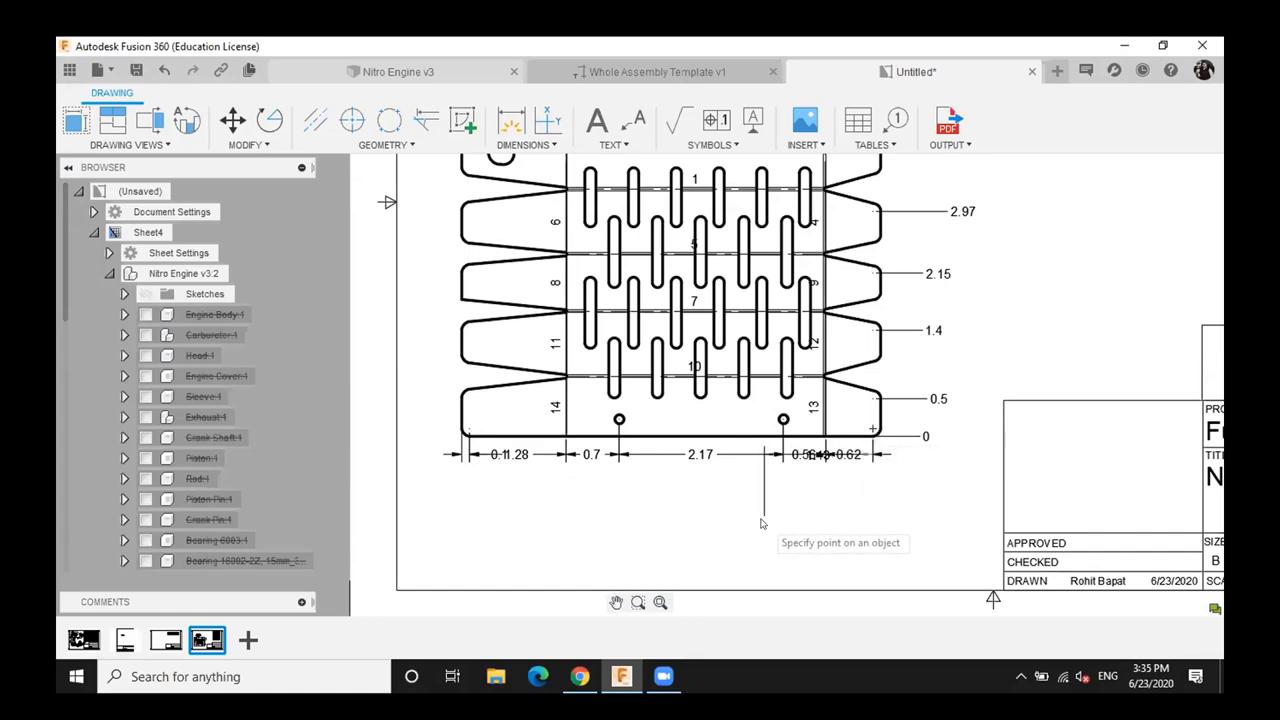
key(Escape)
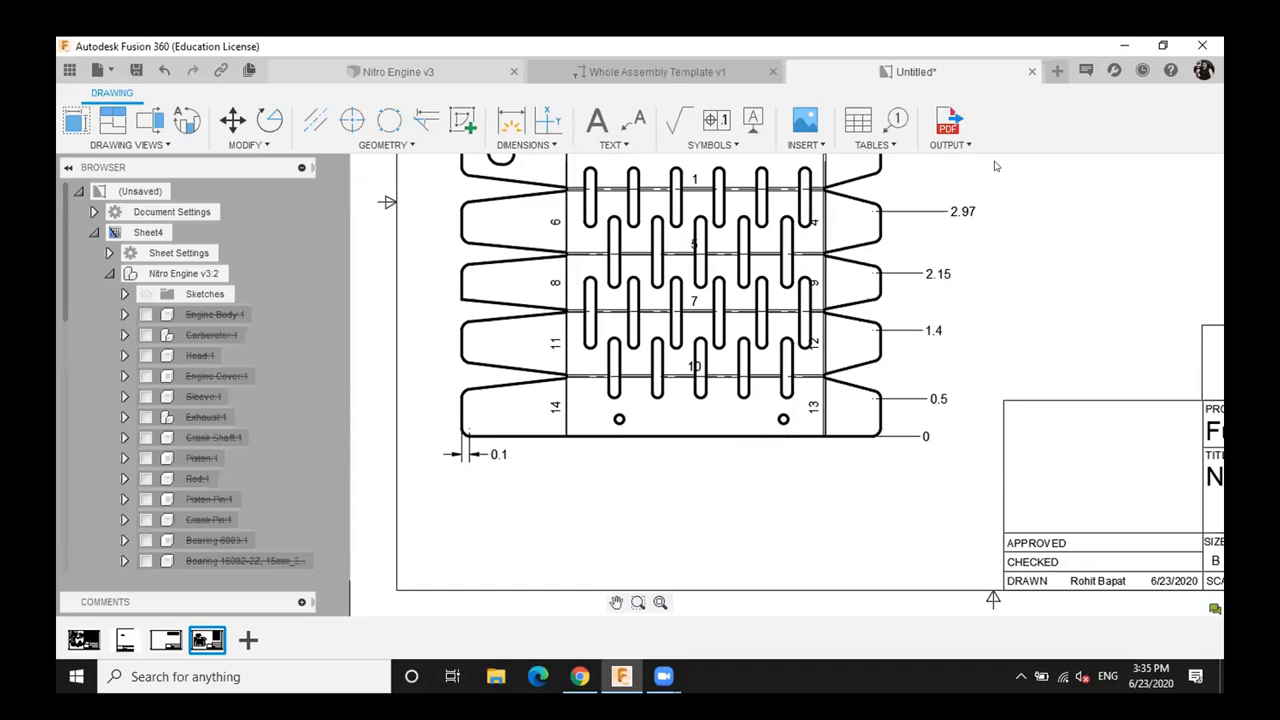
Redo the chain from the 0.1 dimension with 1.27, 0.71, 2.17 and 1.18
click(525, 145)
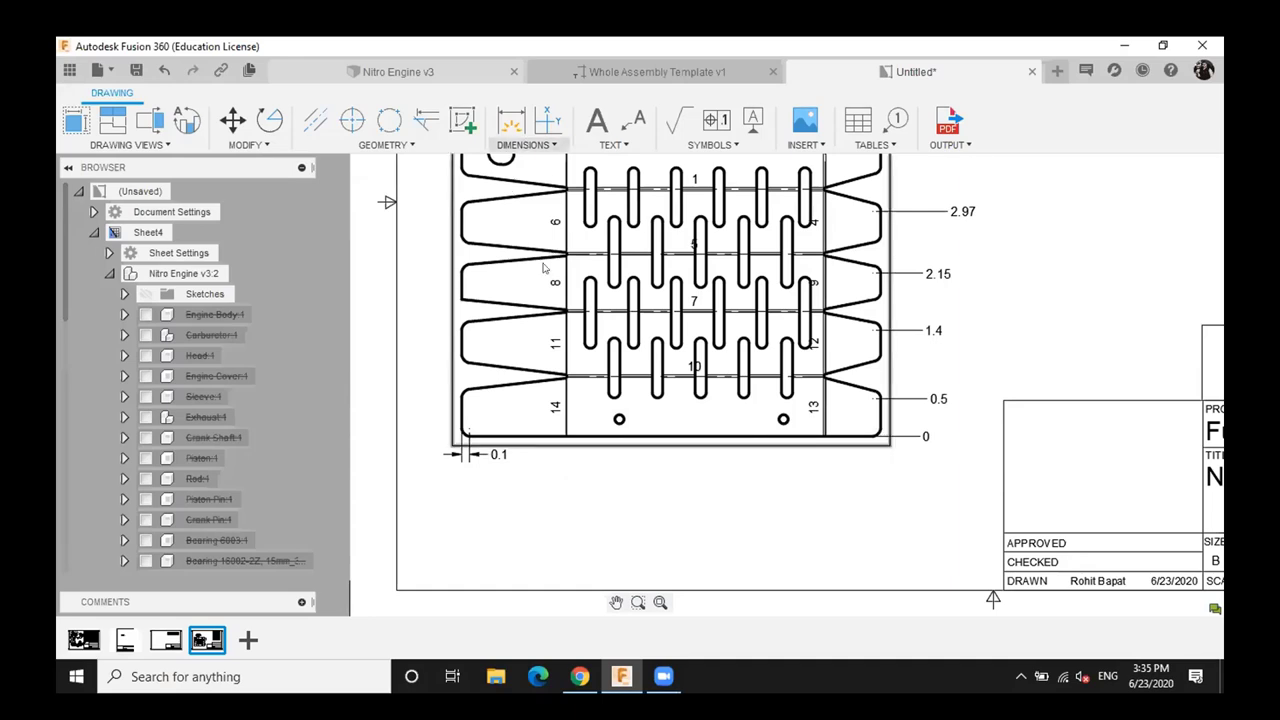
click(543, 330)
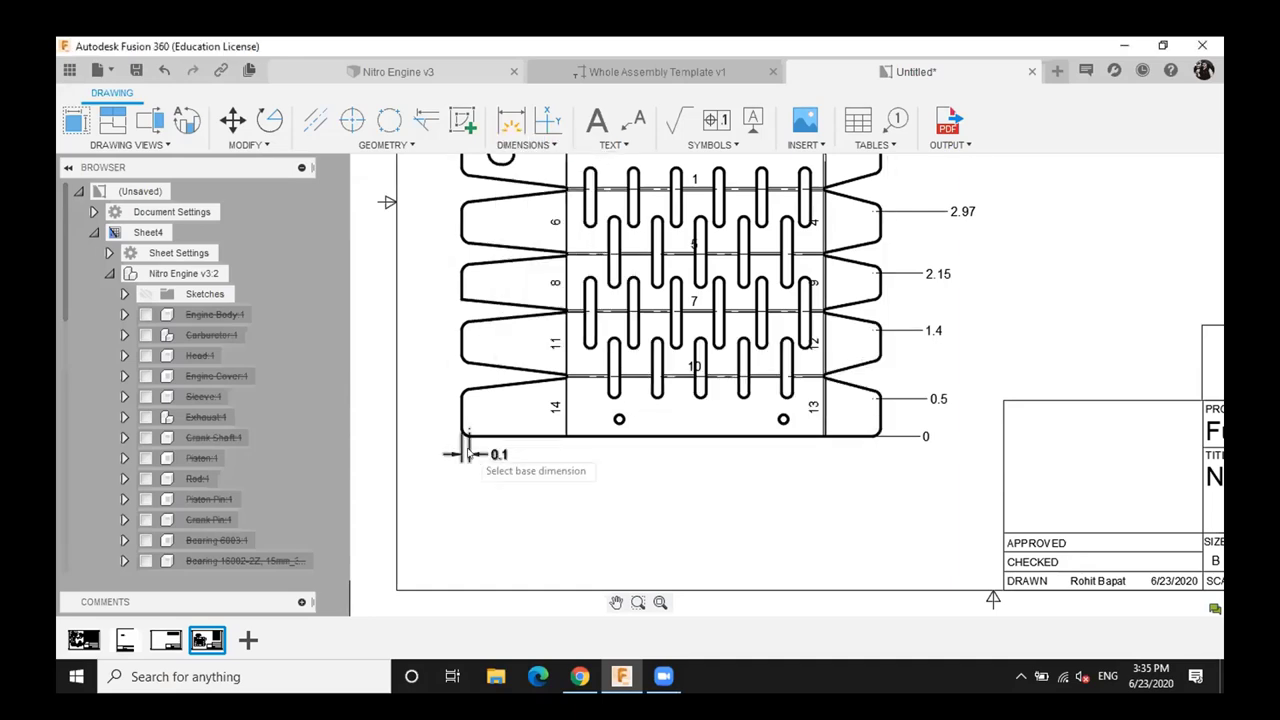
click(460, 452)
click(565, 437)
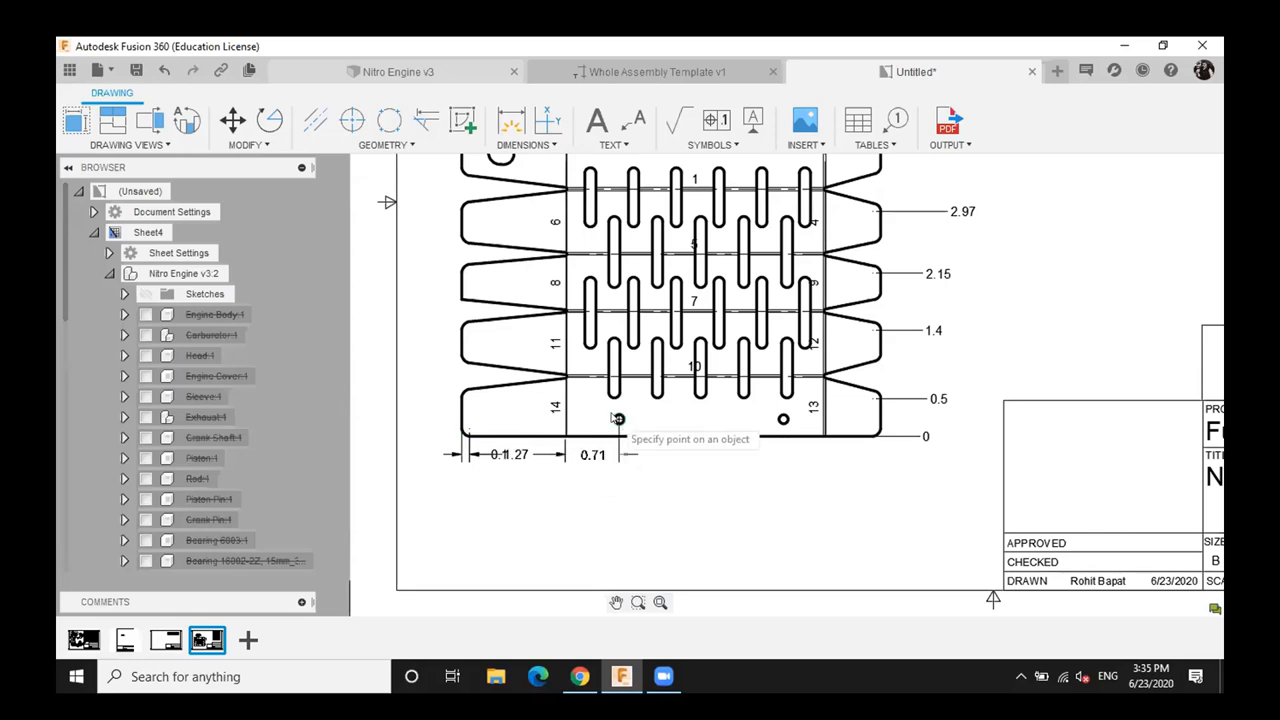
click(619, 419)
click(783, 419)
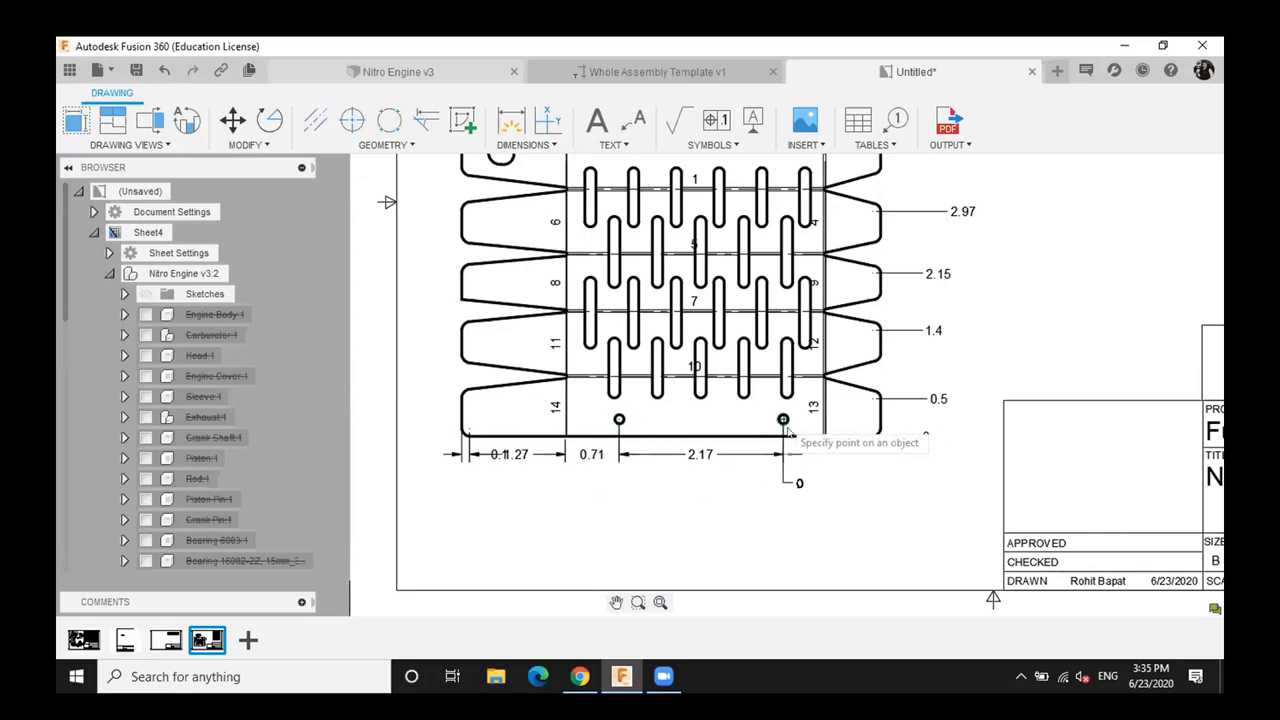
click(872, 430)
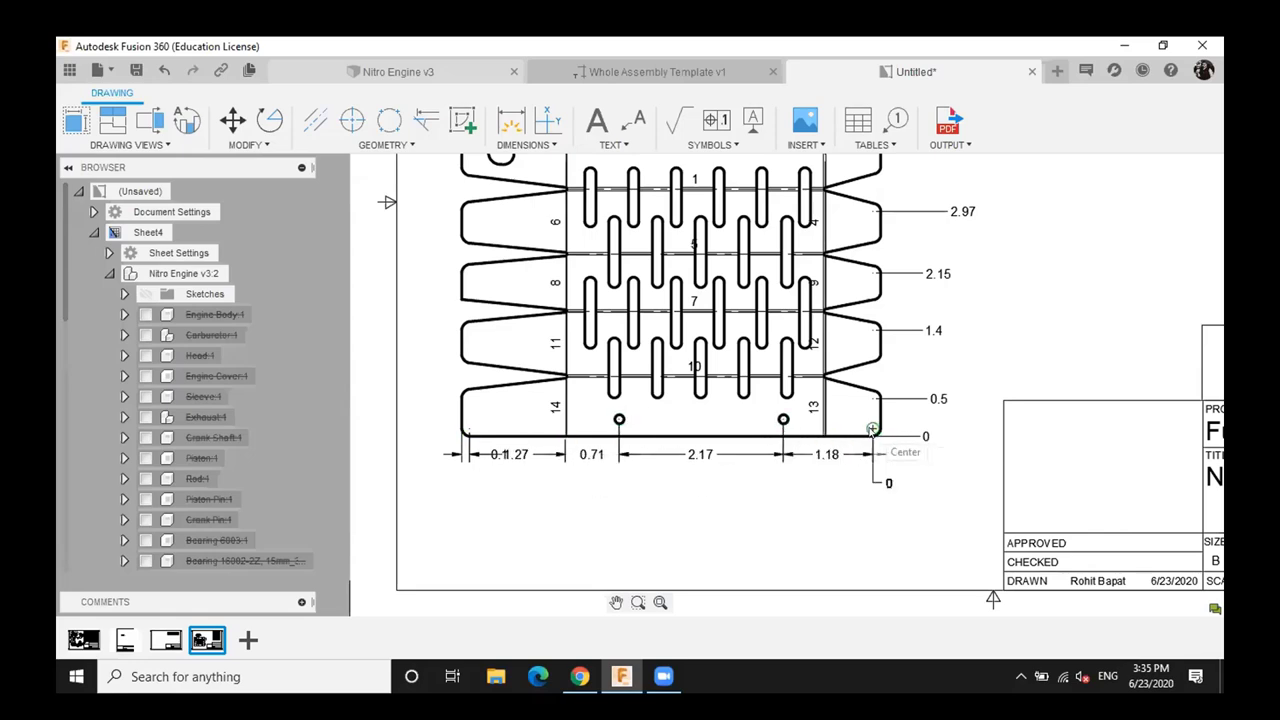
key(Escape)
middle_drag(866, 497, 843, 567)
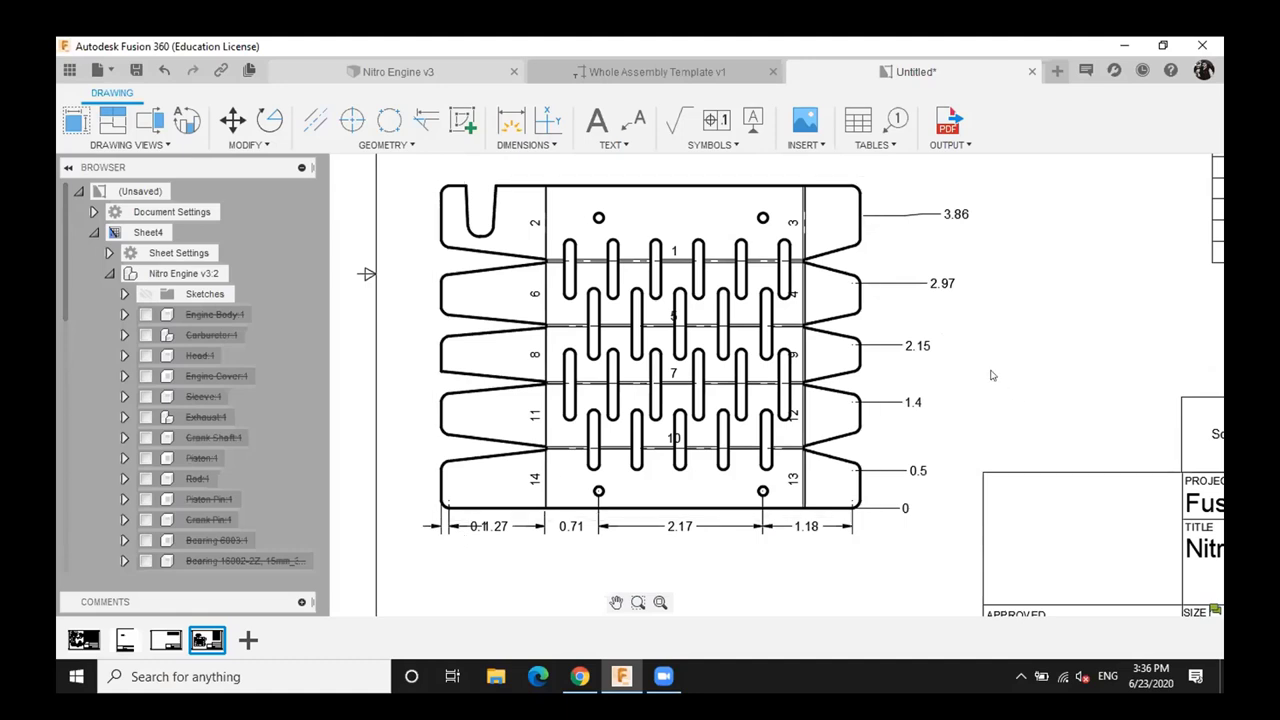
Fit the whole template sheet into view and nudge it slightly within the canvas
scroll(483, 430, down, 3)
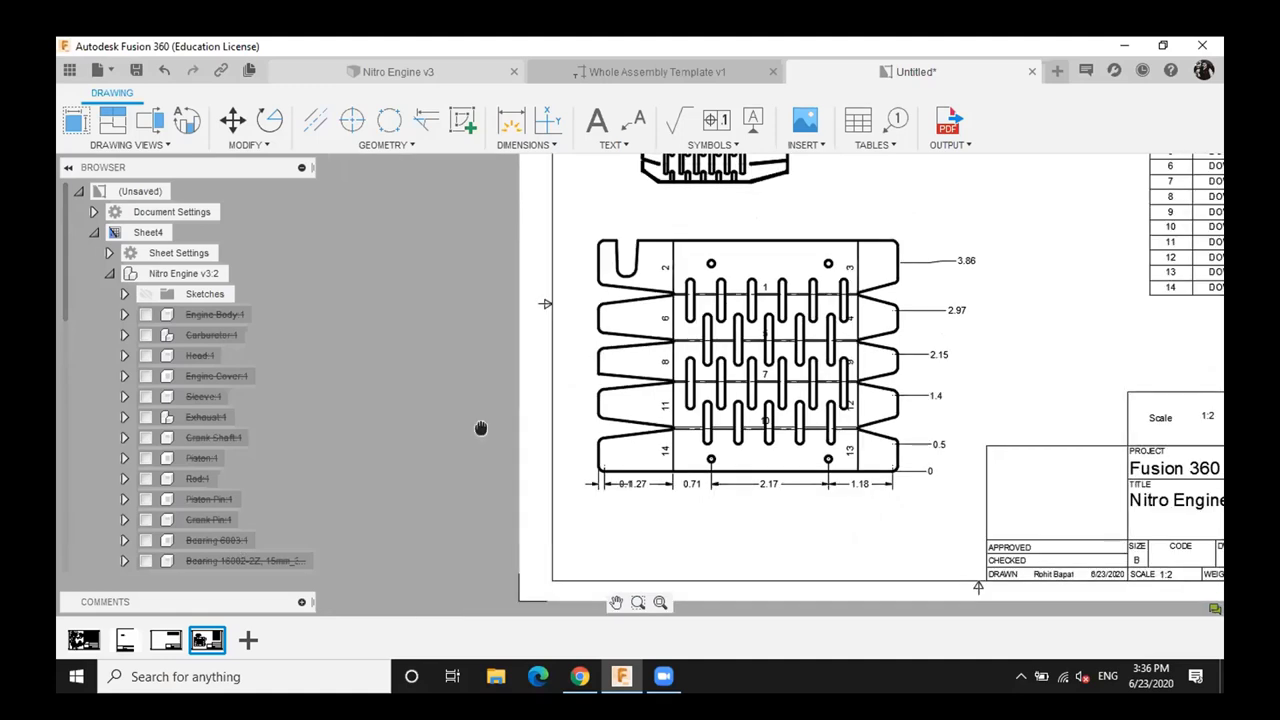
click(203, 641)
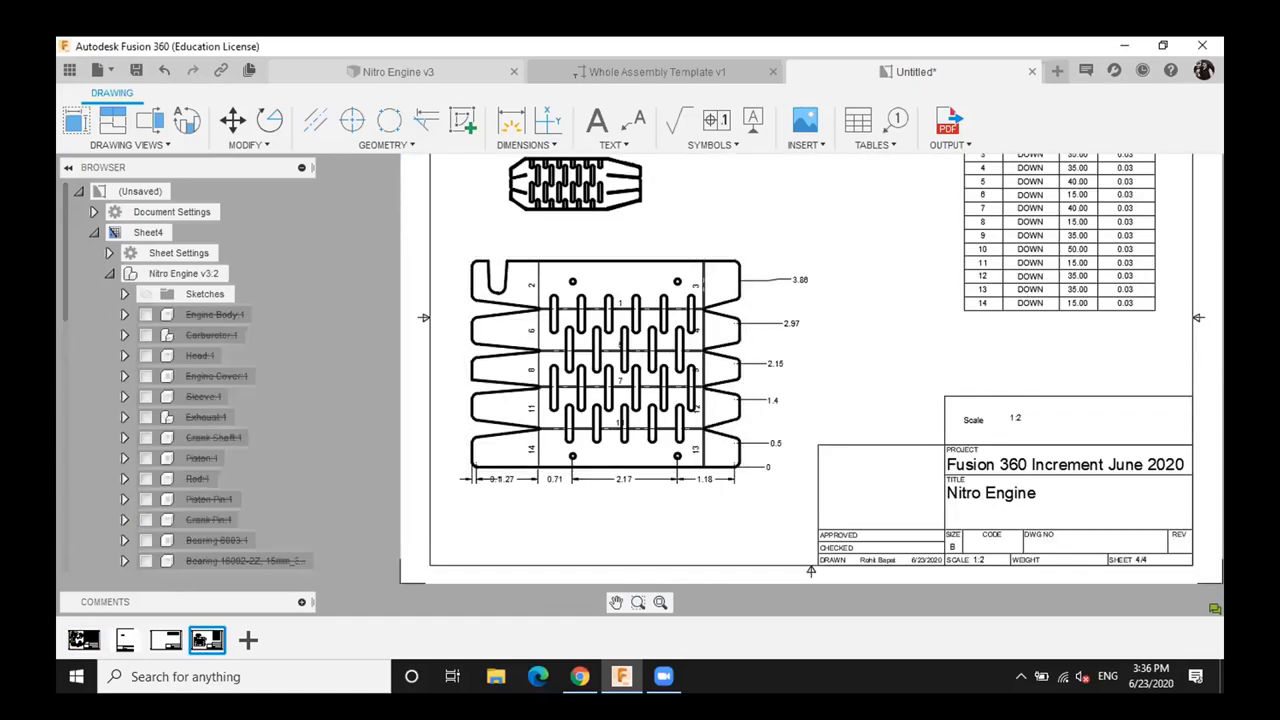
middle_drag(626, 505, 618, 509)
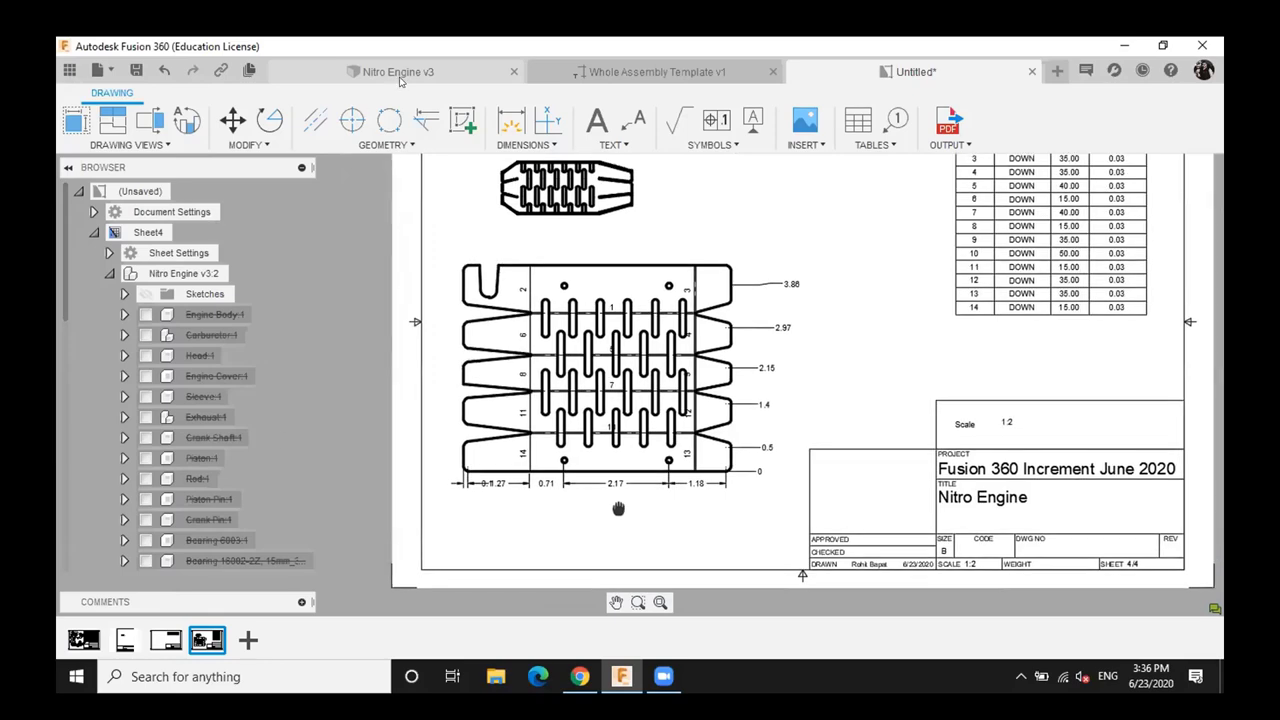
Look over the Nitro Engine v3 design, then return to the Whole Assembly Template v1 drawing
click(400, 76)
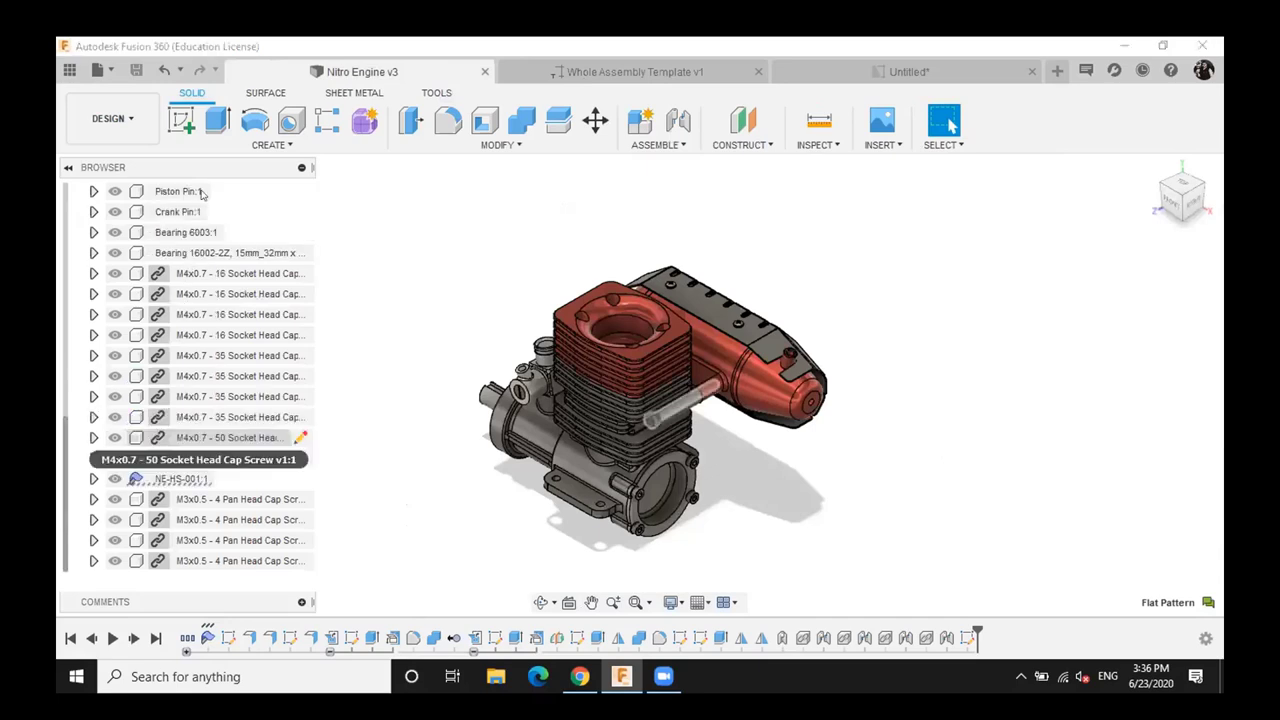
scroll(200, 193, up, 5)
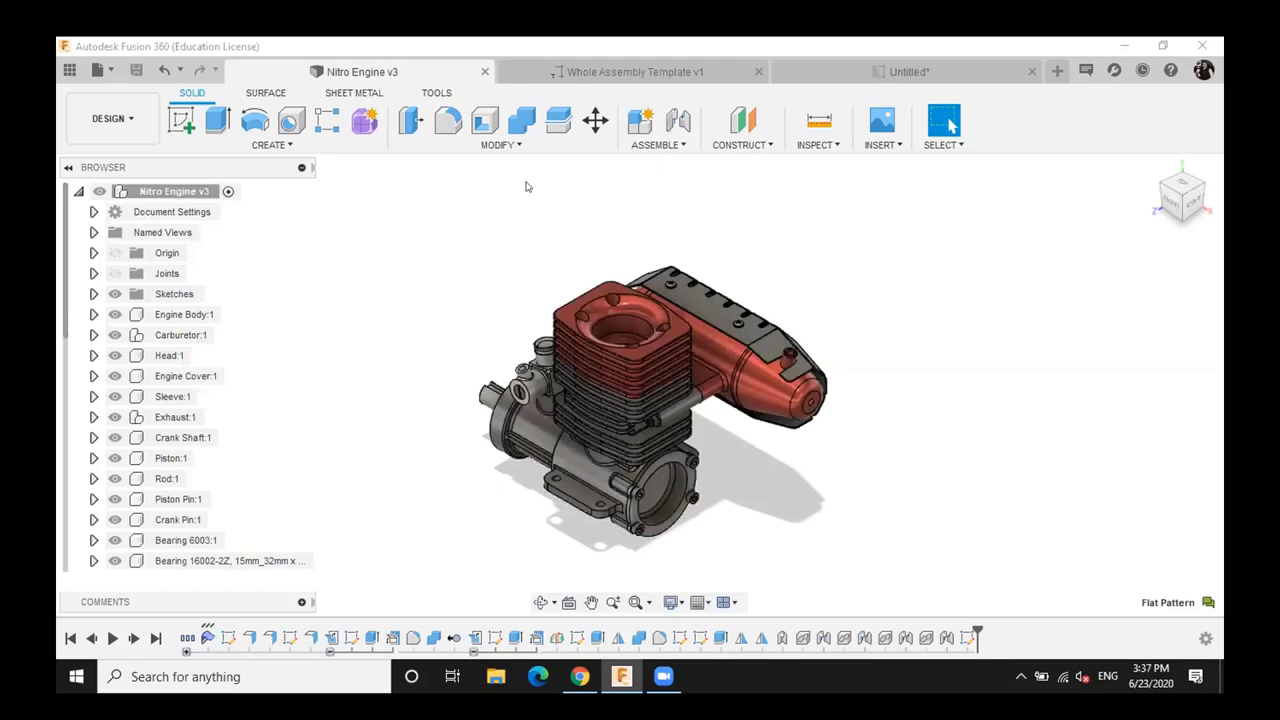
click(619, 71)
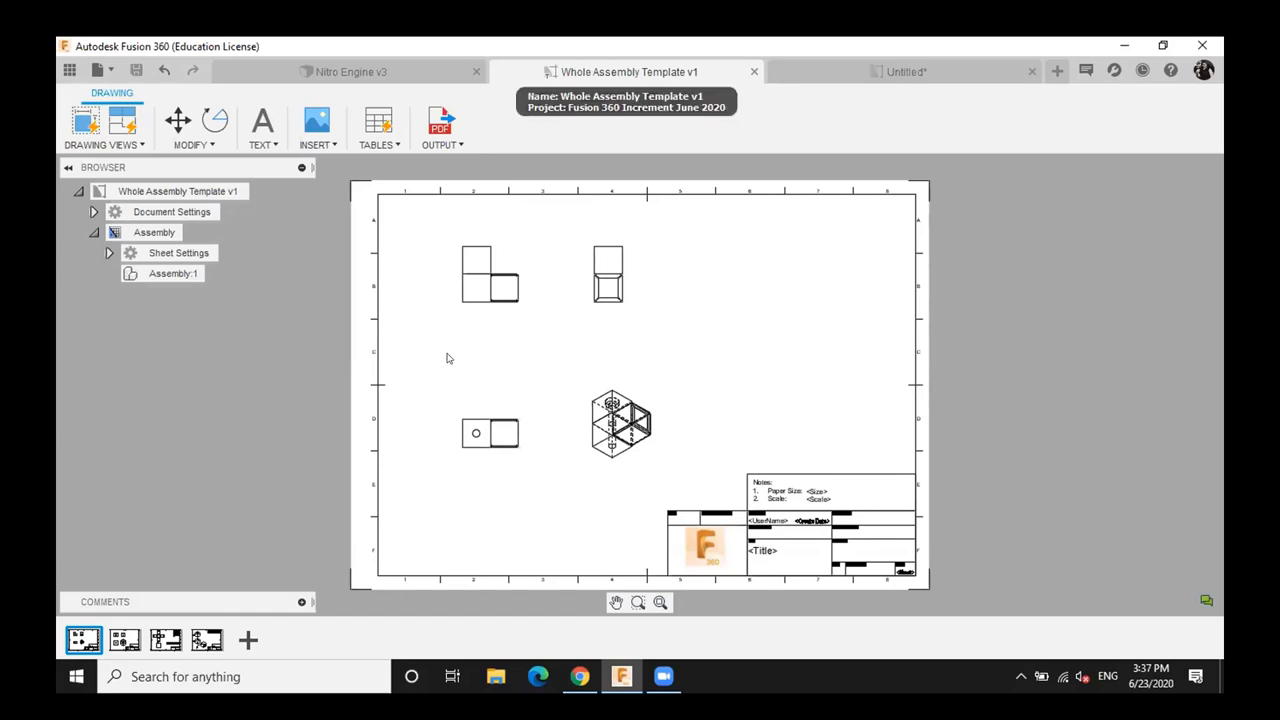
Inspect the top-left placeholder view's settings, then close them
double_click(522, 263)
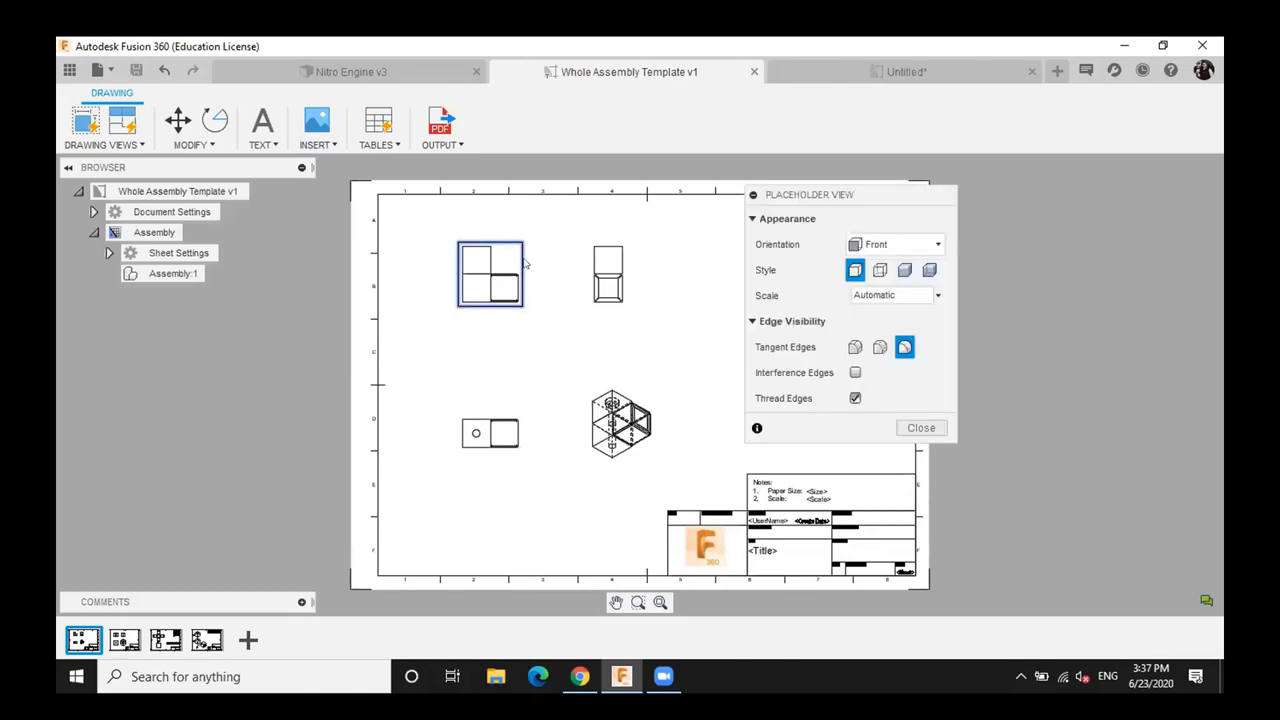
drag(854, 191, 826, 178)
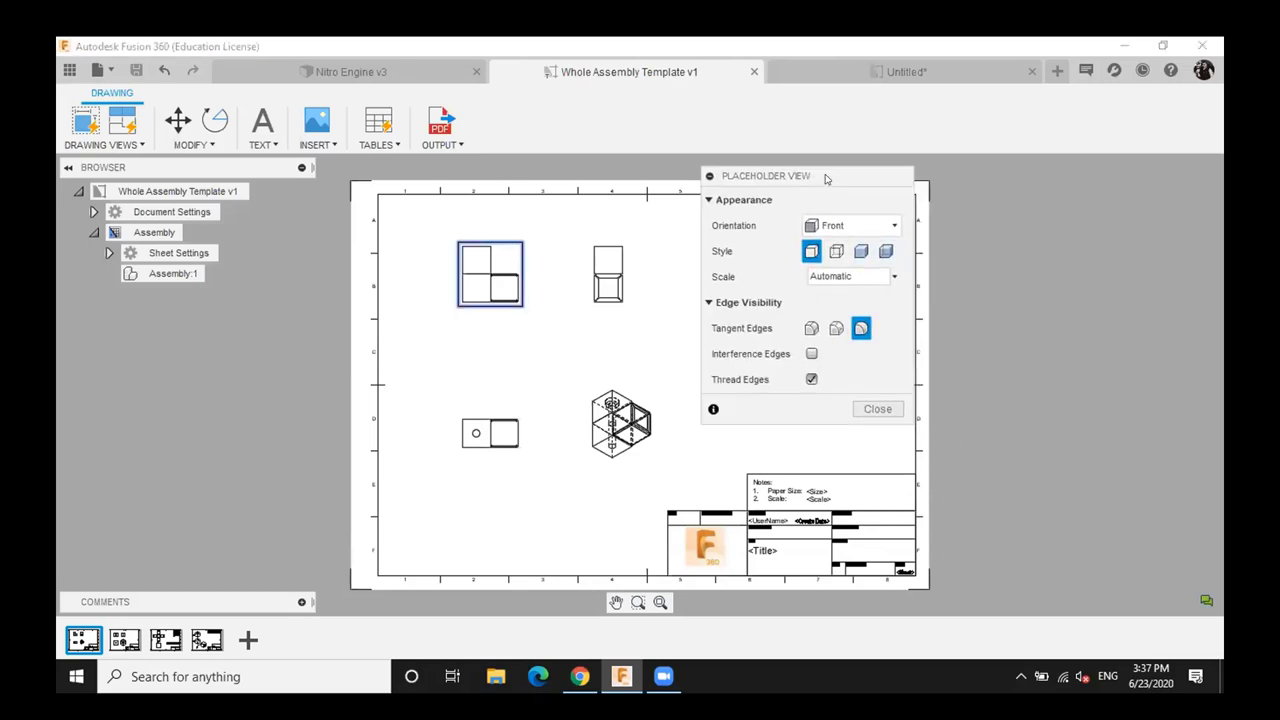
click(890, 409)
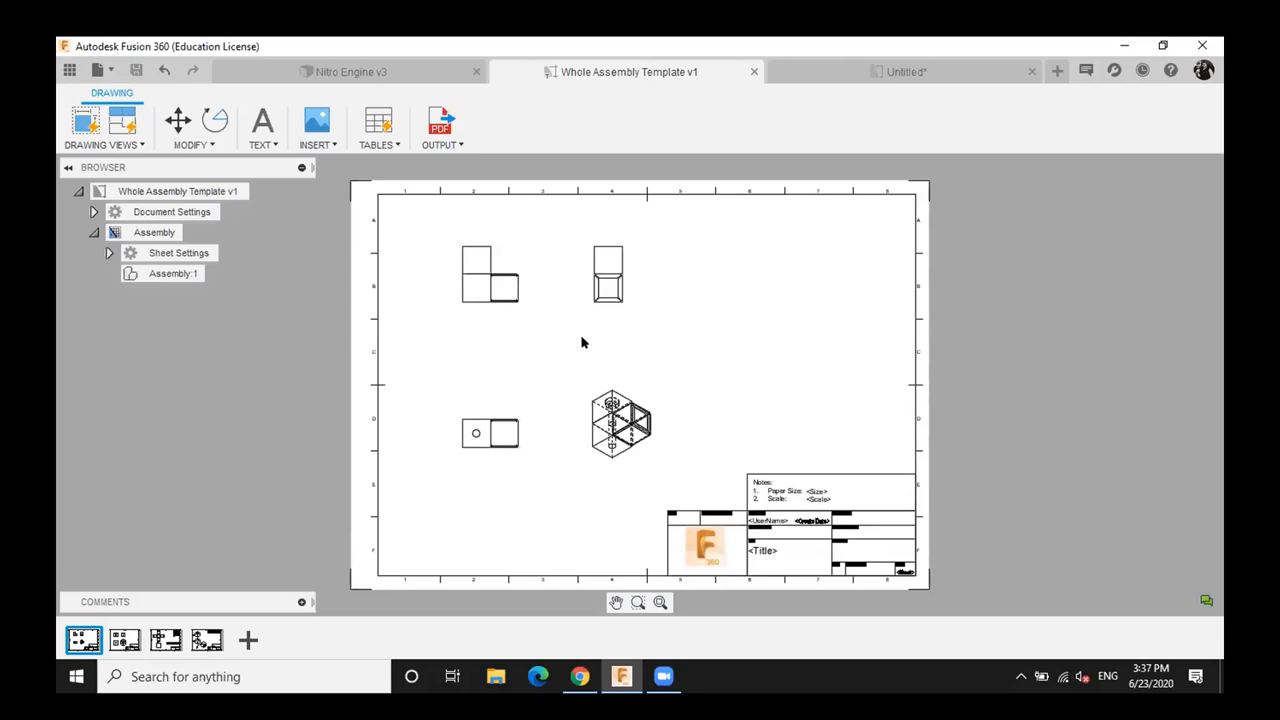
Browse the Component Detail, Sheet Metal Detail and Assembly Instruction sheets of the template
click(124, 641)
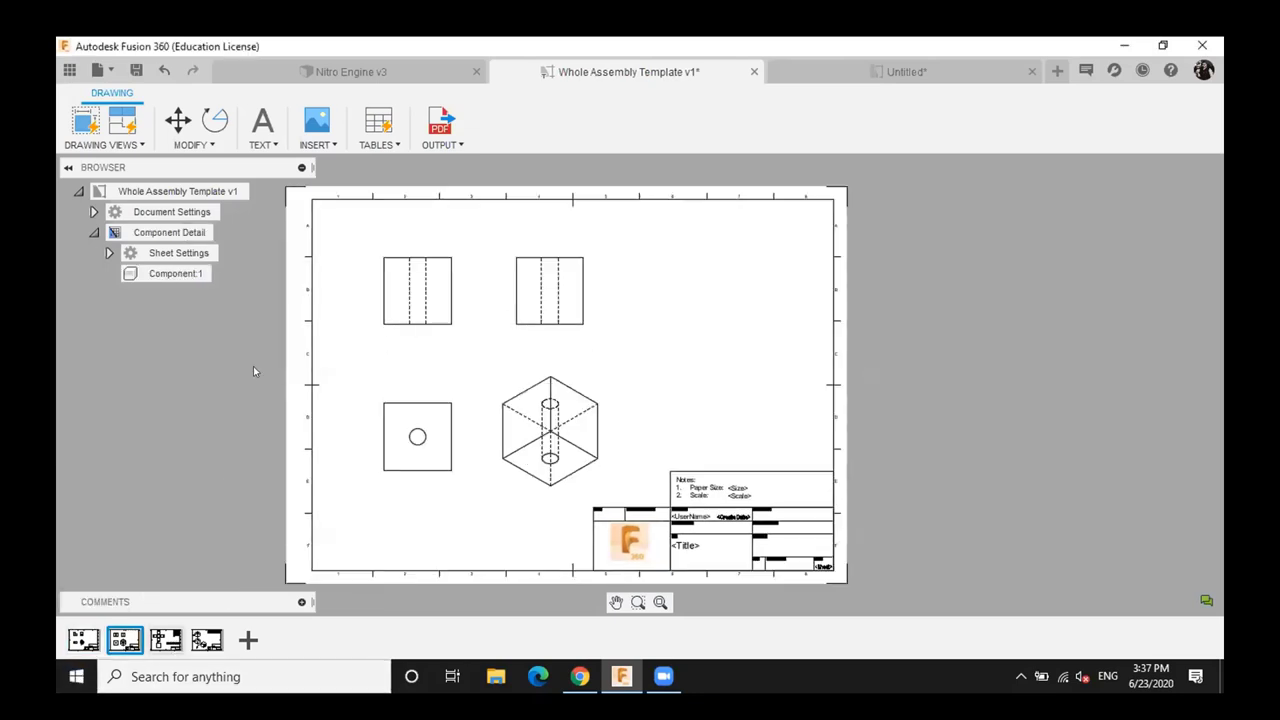
click(166, 640)
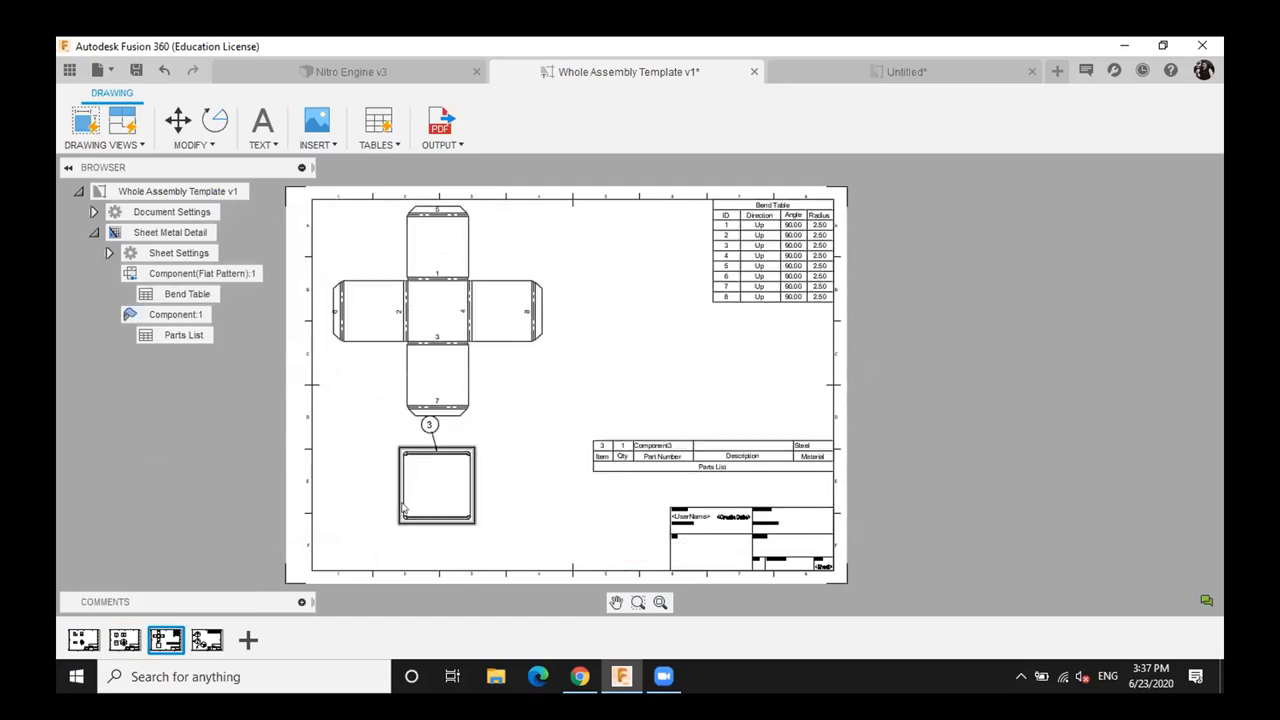
click(436, 506)
click(207, 640)
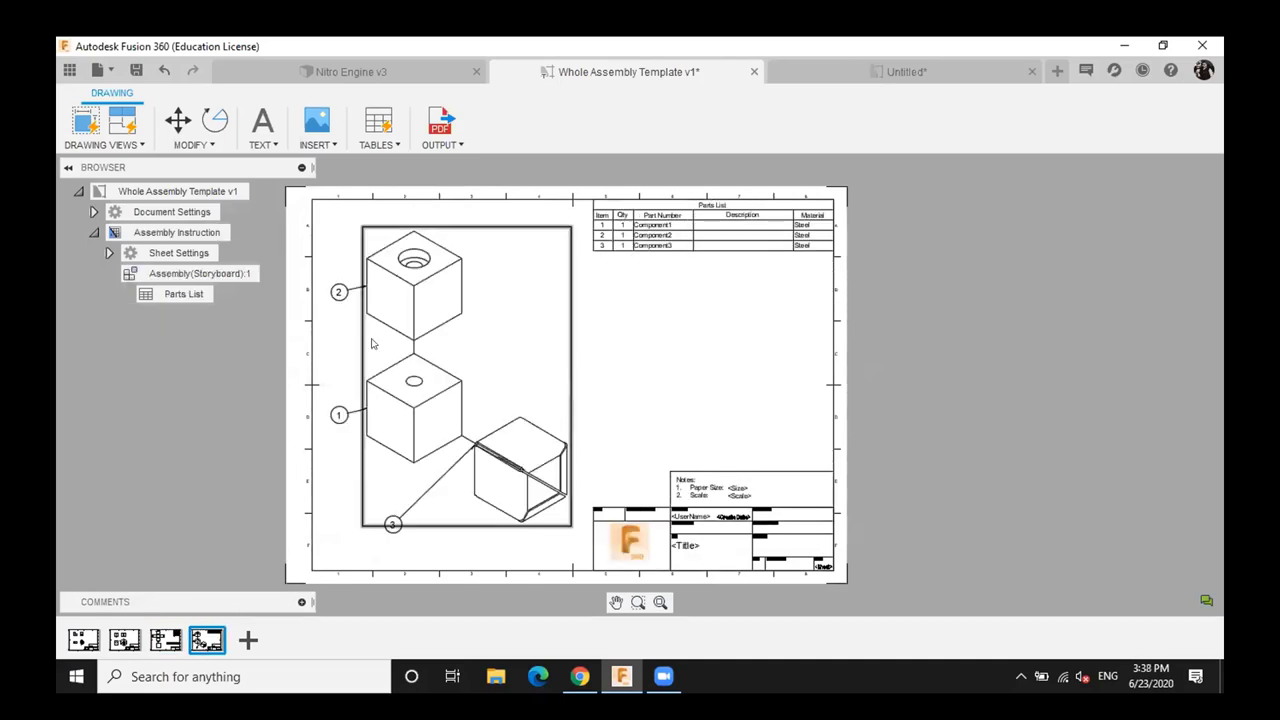
click(98, 70)
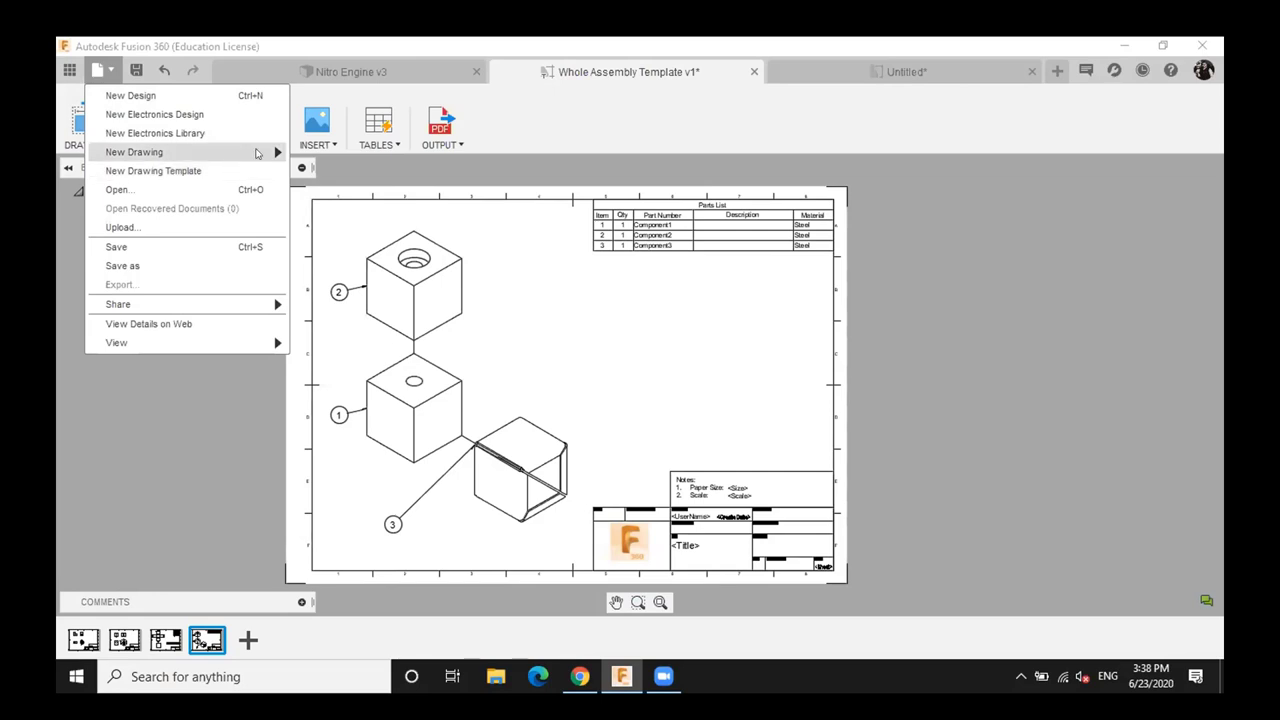
Create a new drawing template From Scratch using ASME, inches and a B (17in x 11in) sheet
mouse_move(258, 152)
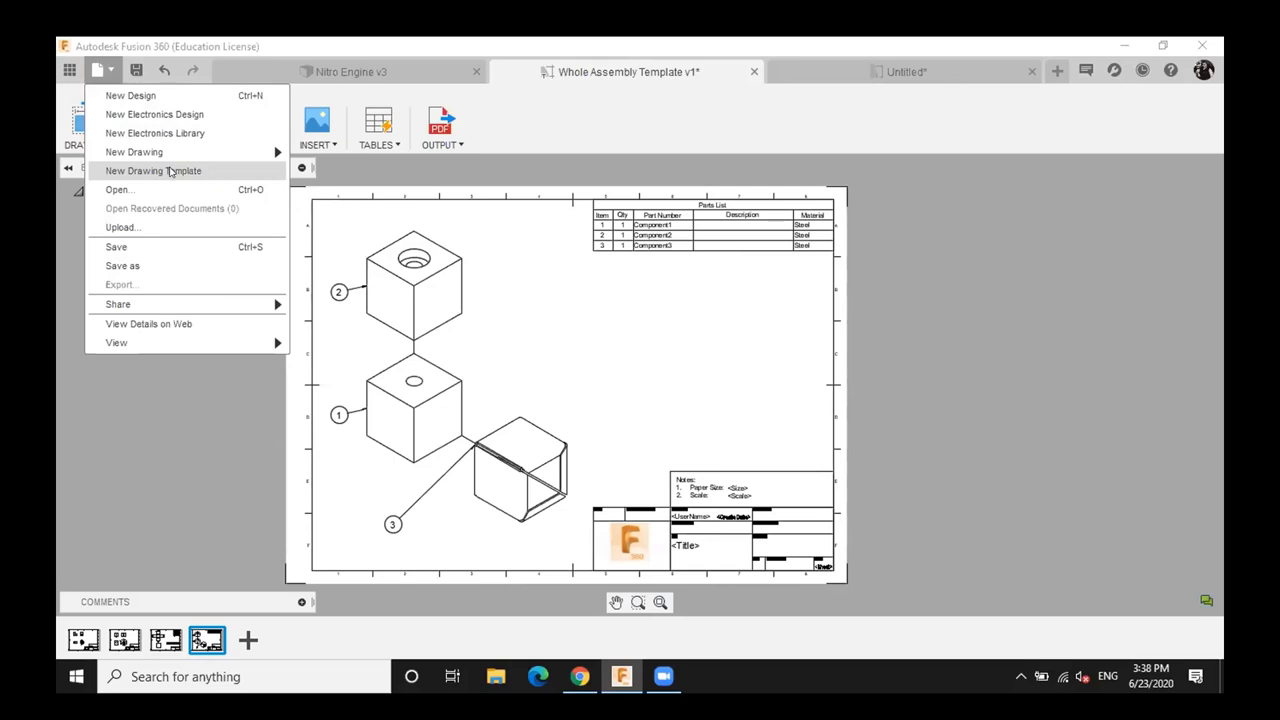
click(153, 171)
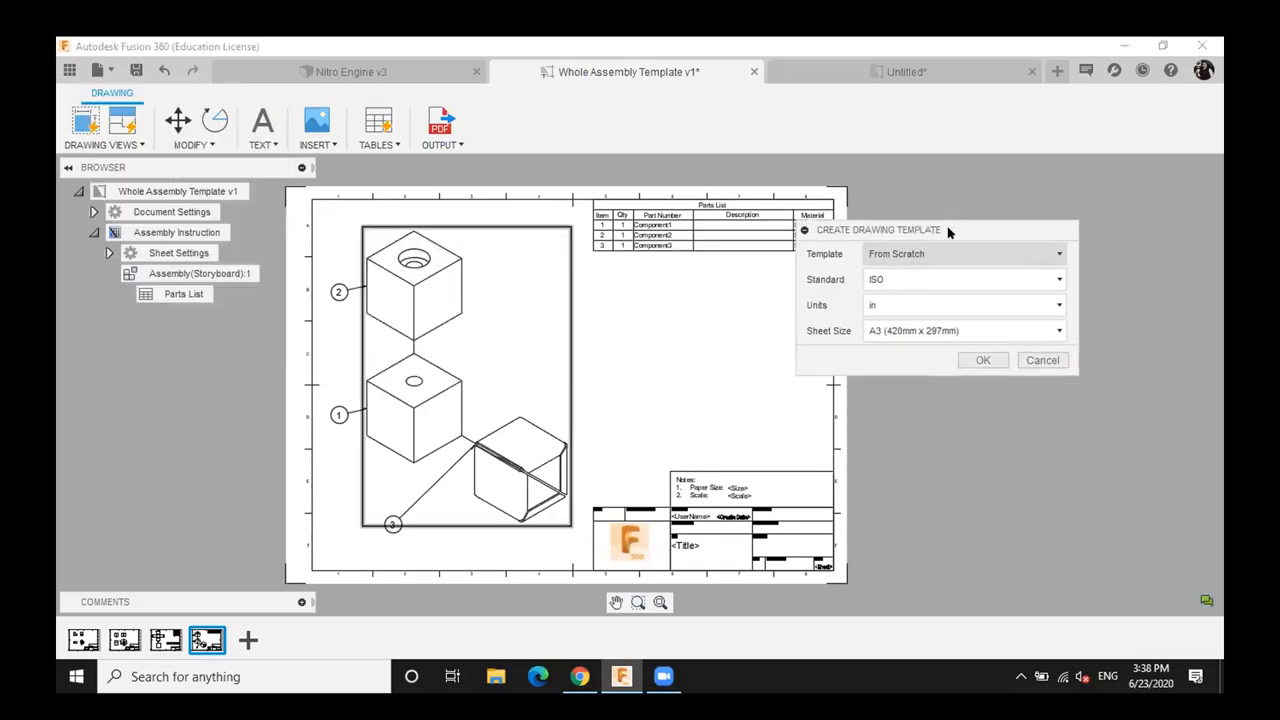
click(947, 248)
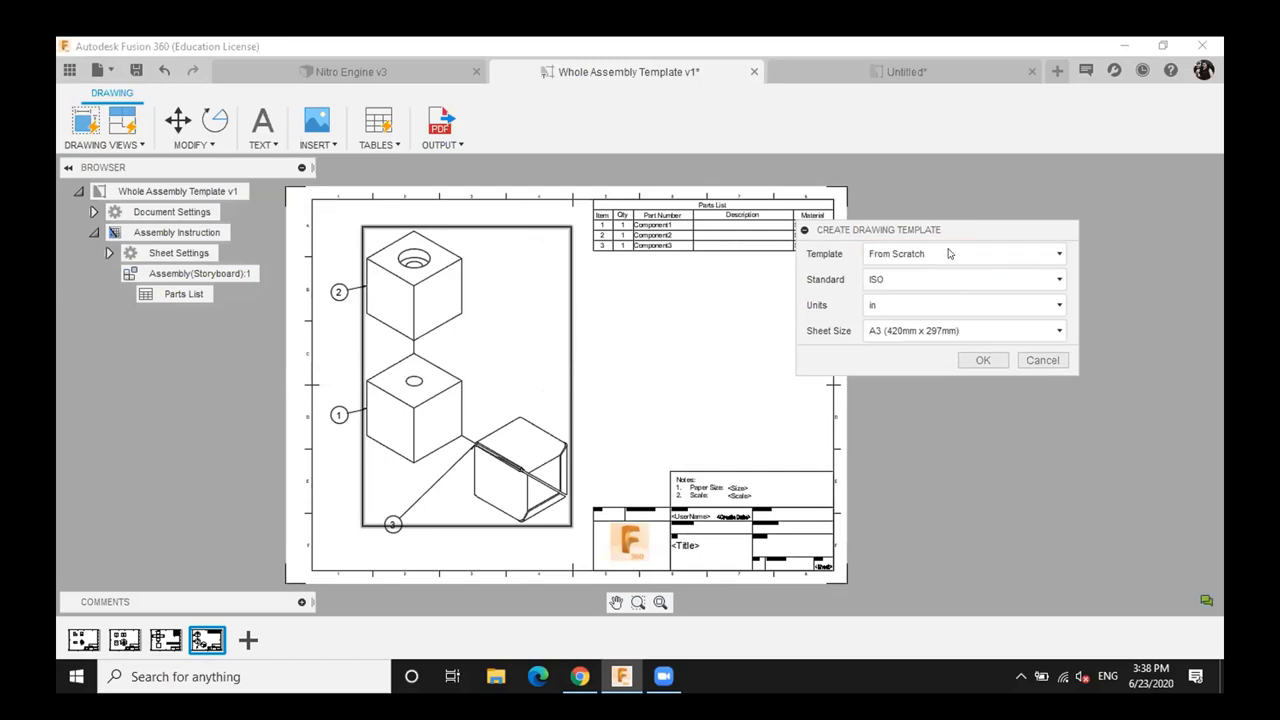
click(950, 252)
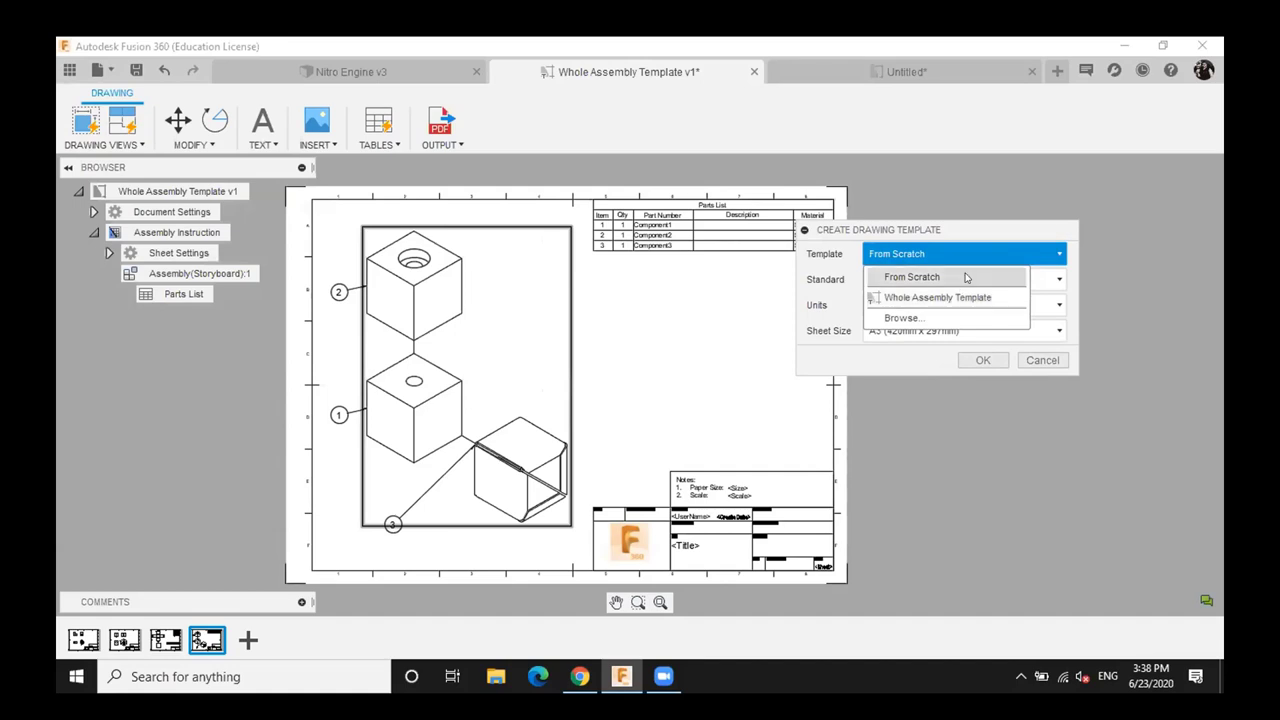
click(967, 277)
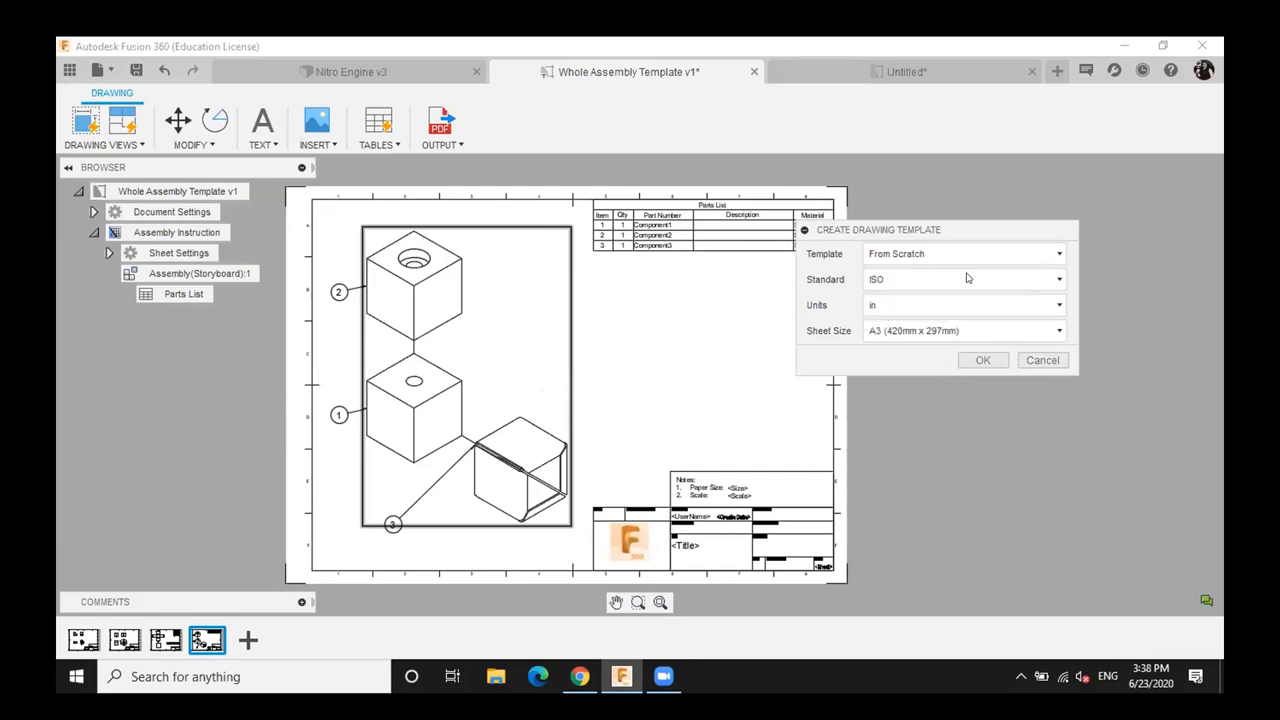
click(931, 279)
click(909, 304)
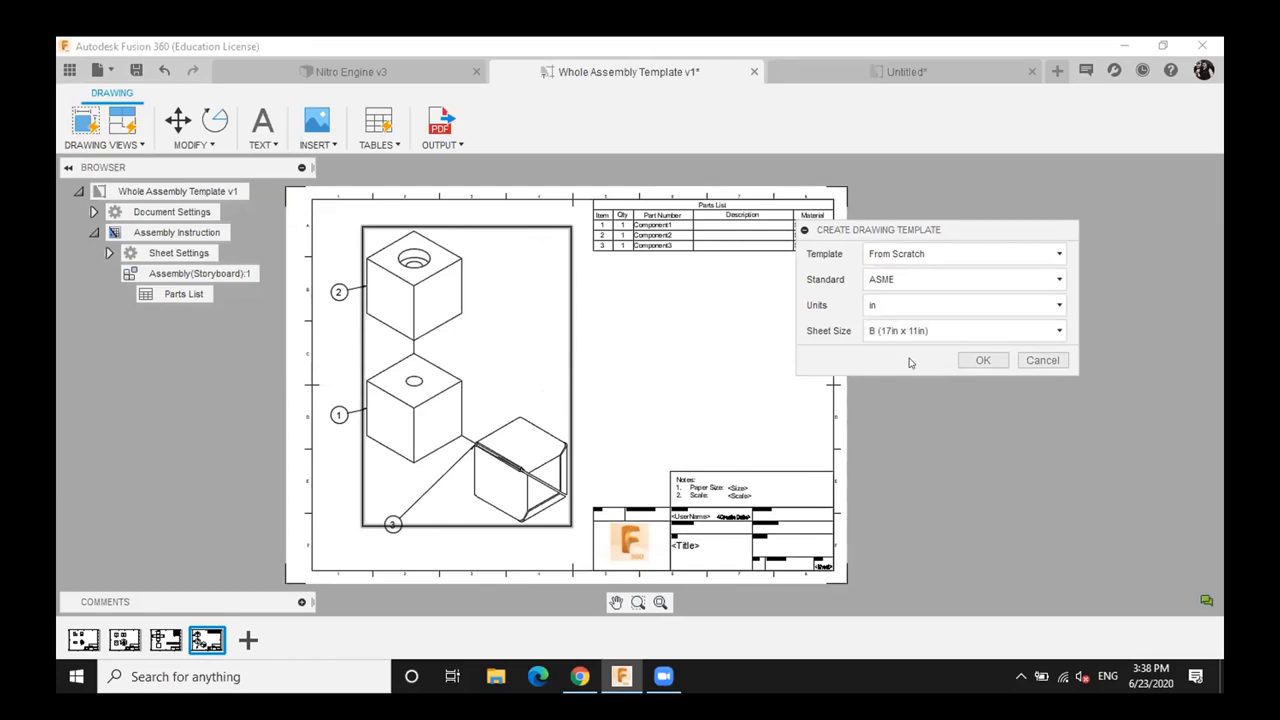
click(980, 360)
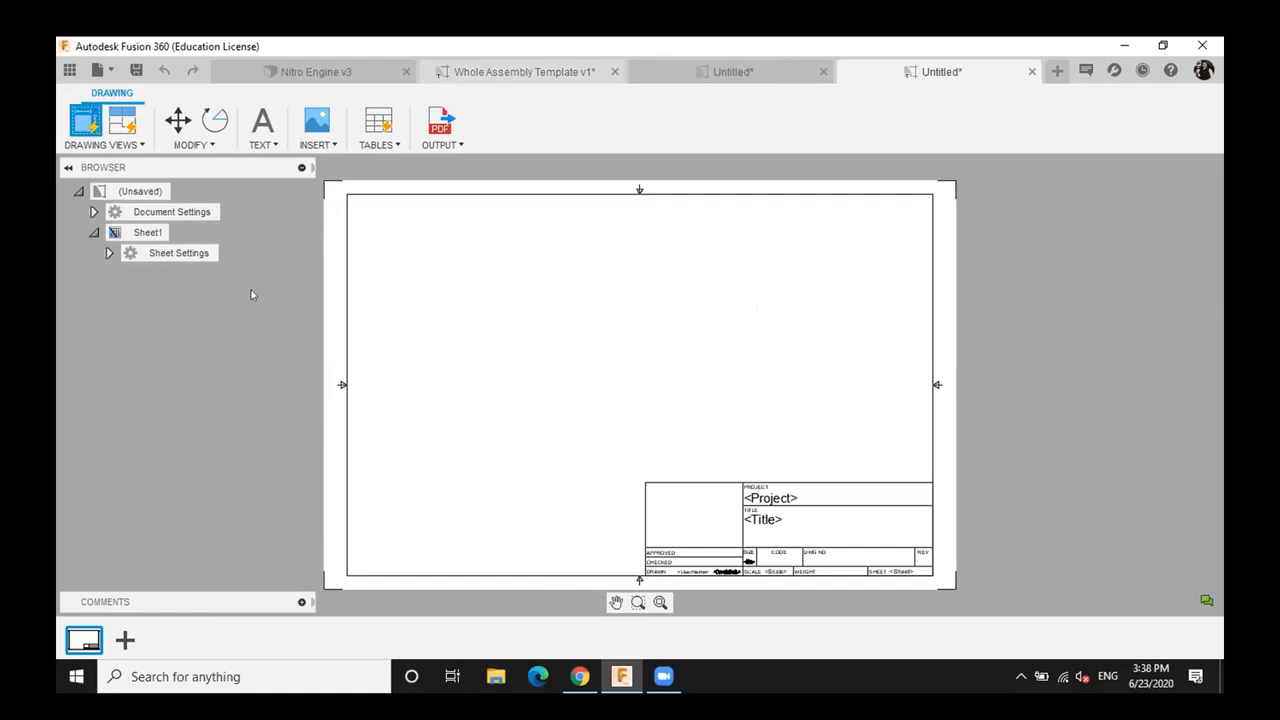
Place an Assembly front placeholder base view at the sheet's top-left
click(699, 241)
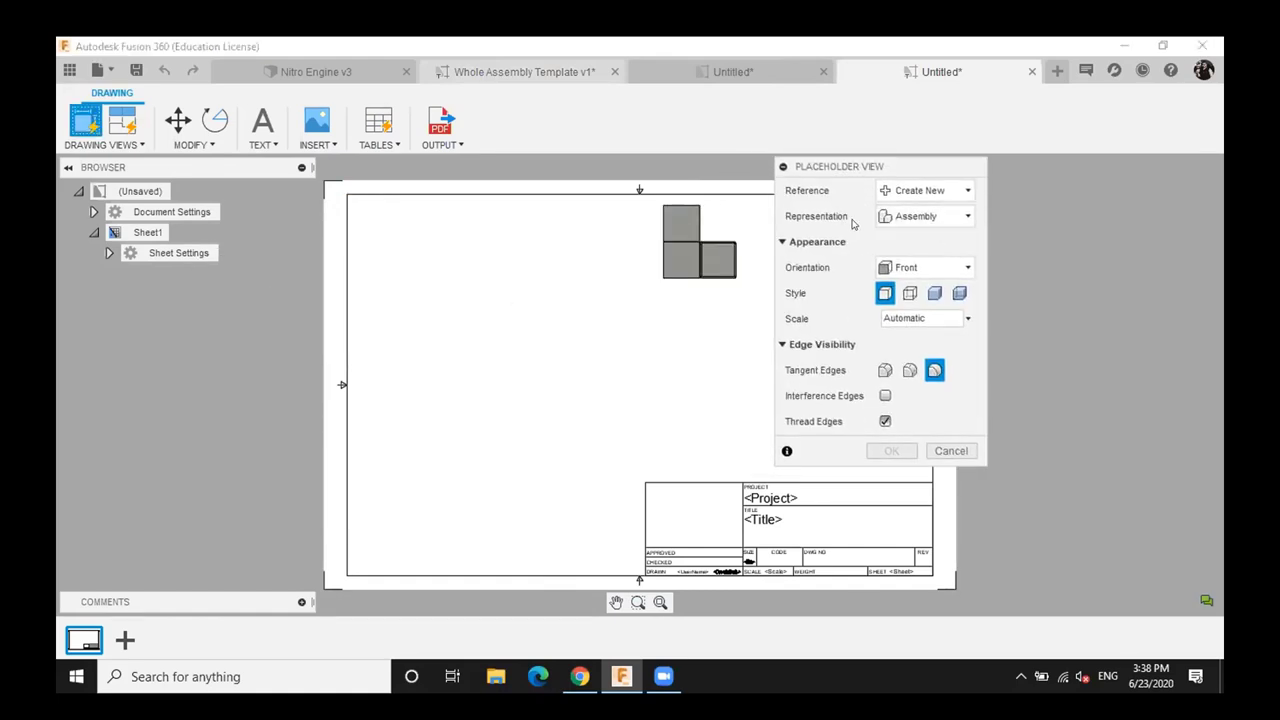
click(949, 218)
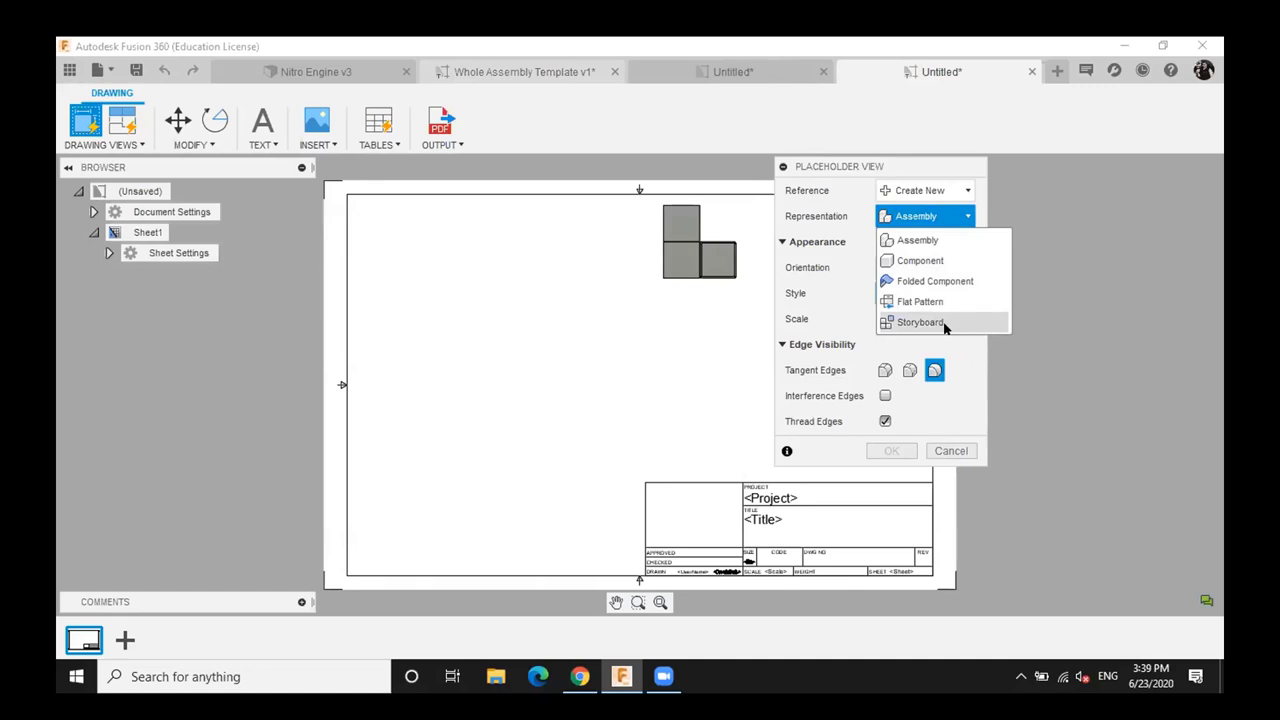
click(937, 224)
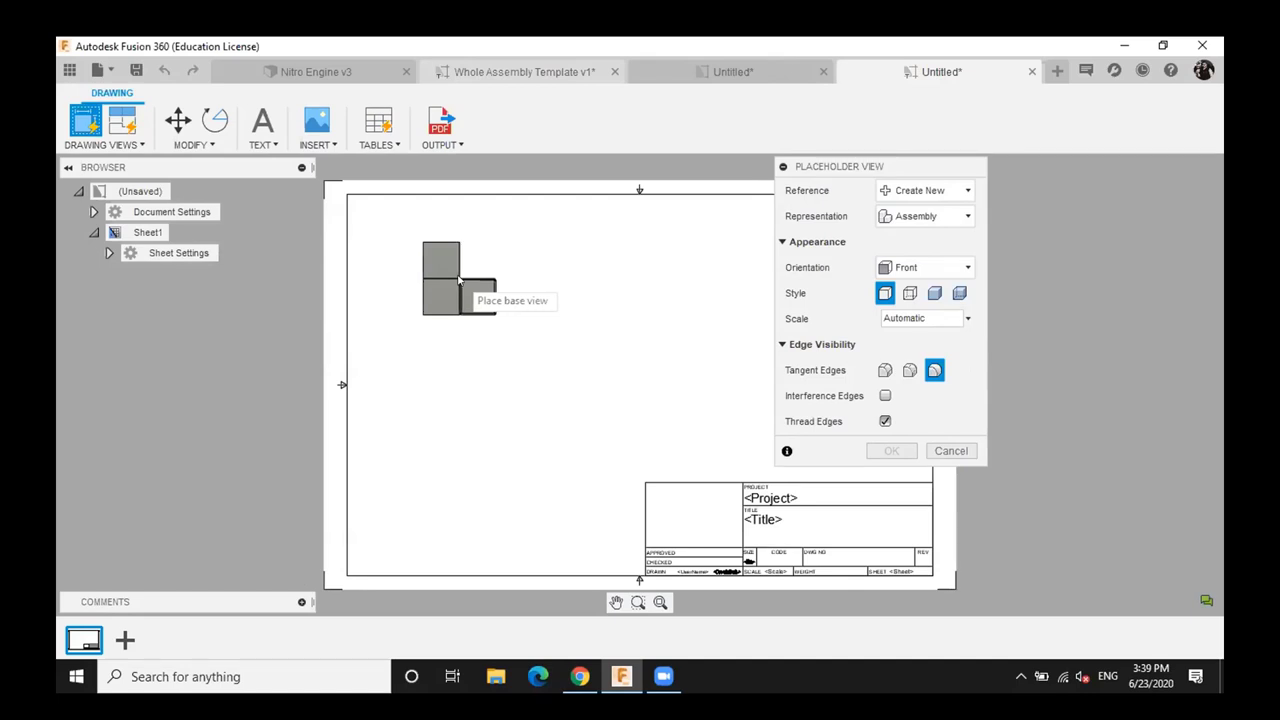
click(459, 280)
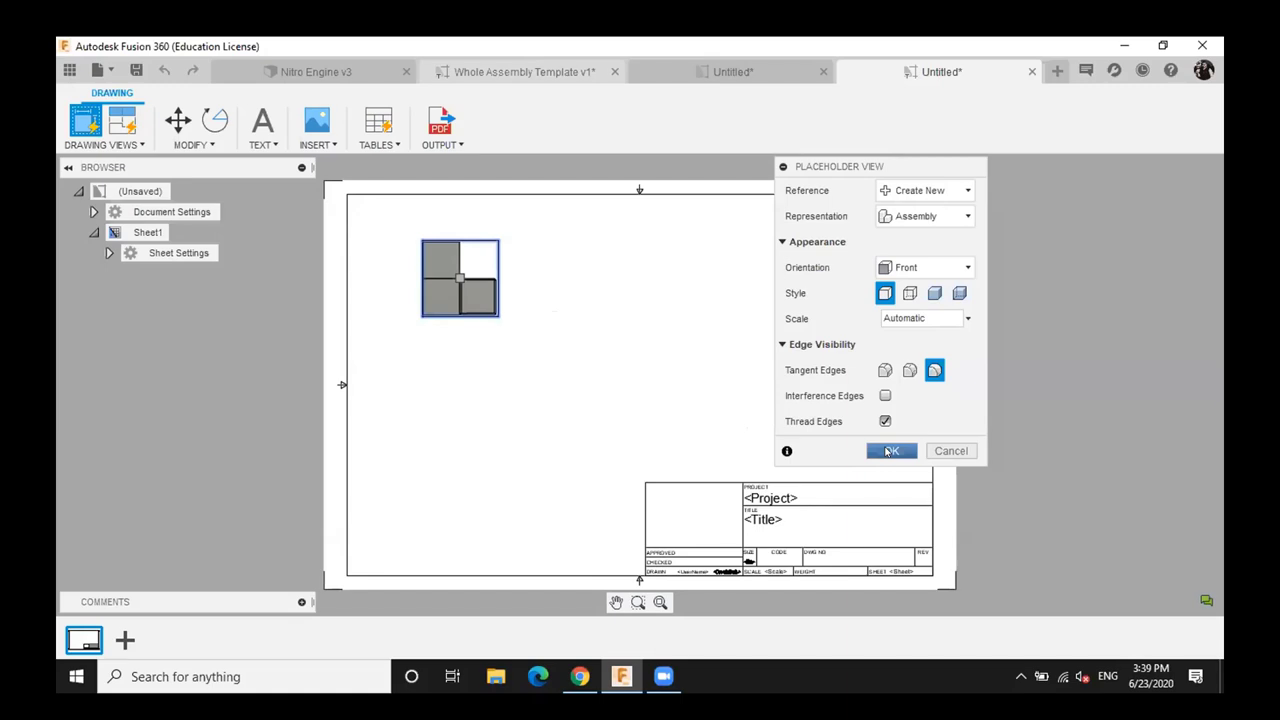
click(888, 452)
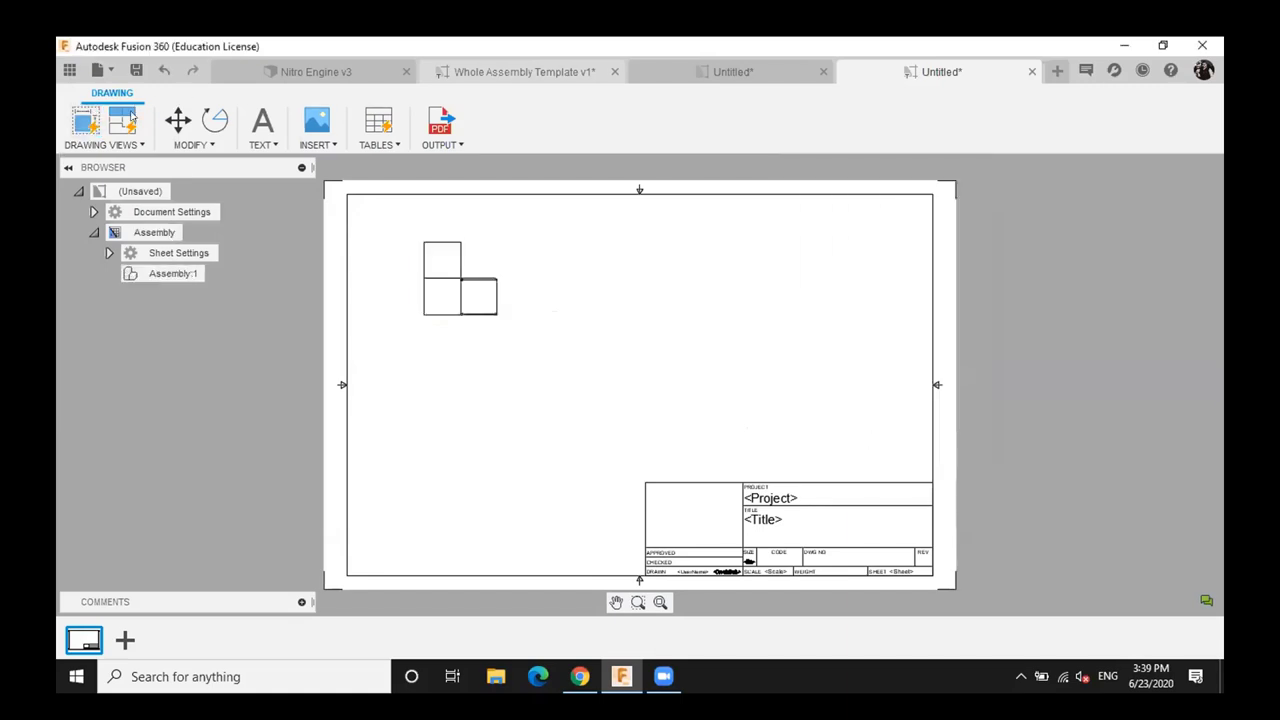
Project side, lower and isometric placeholder views from the front base view
click(122, 120)
click(476, 291)
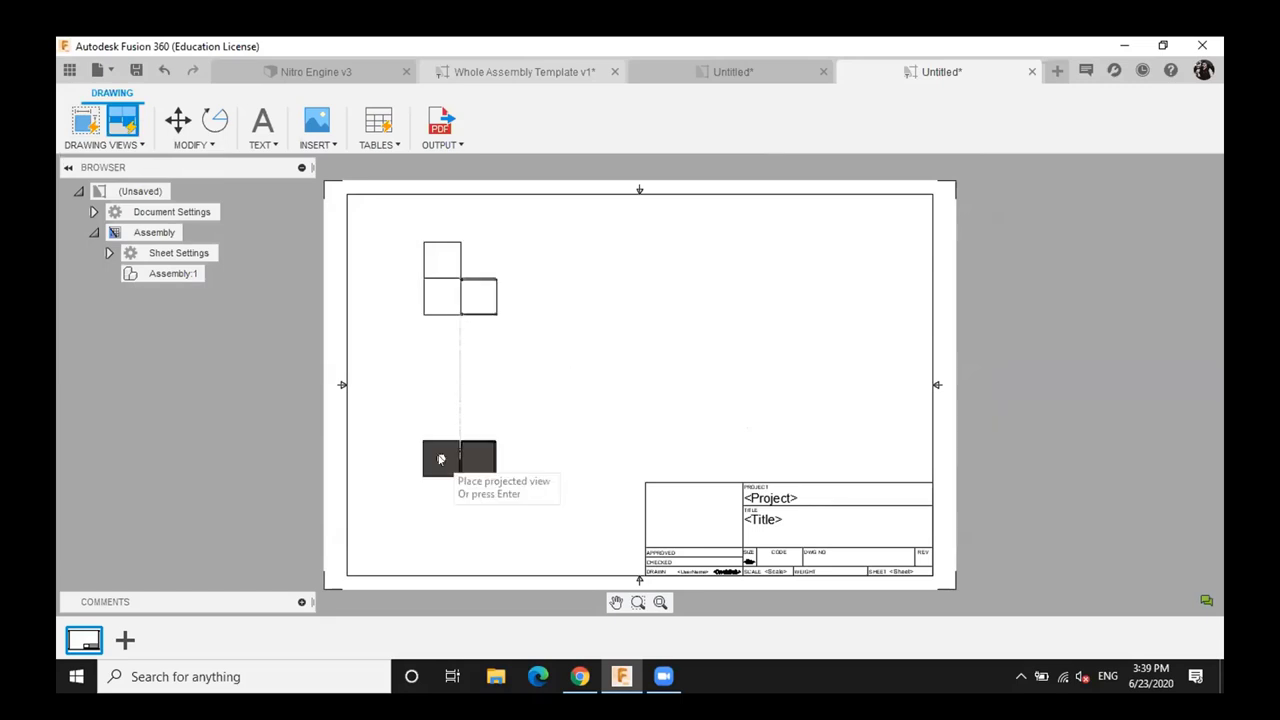
click(567, 282)
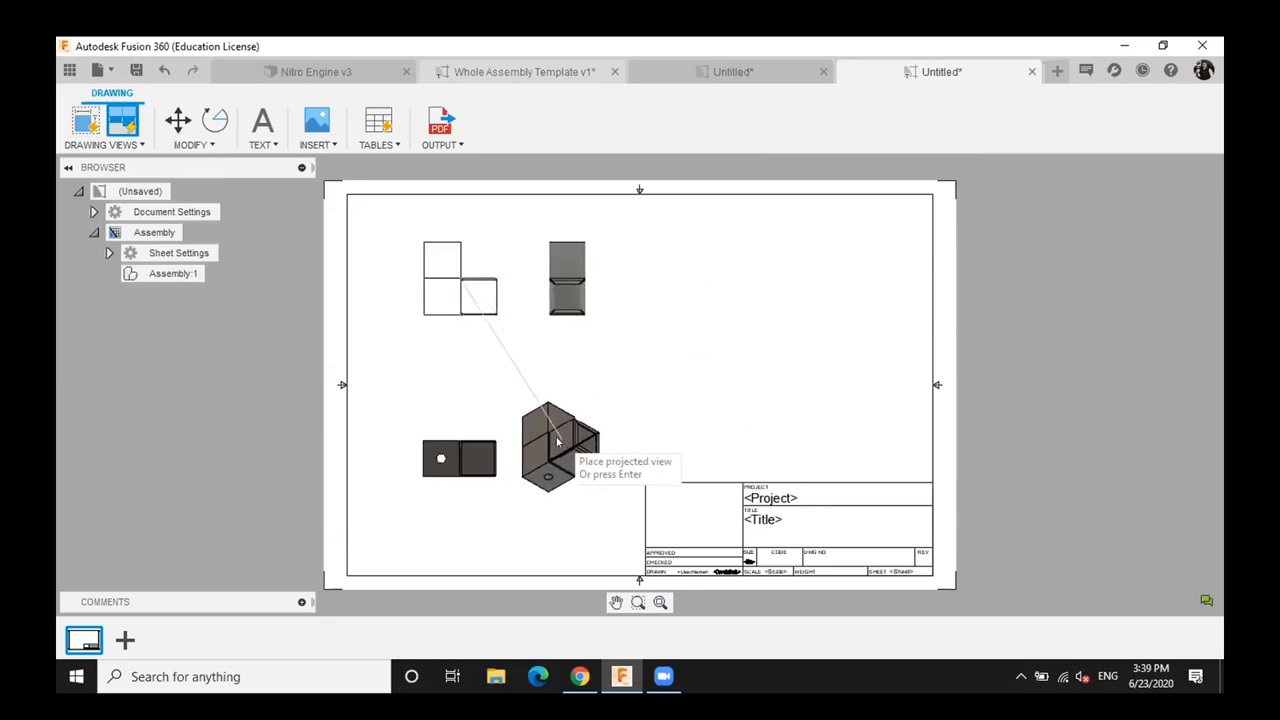
click(565, 447)
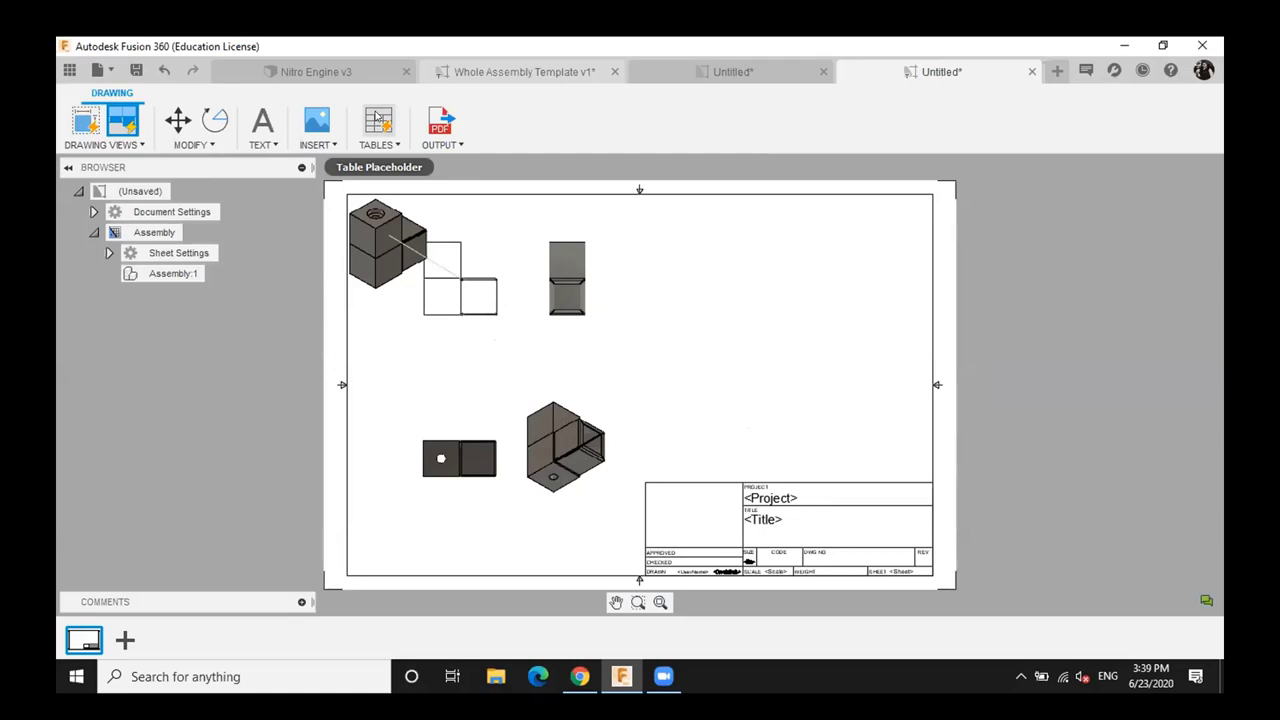
Place a three-component parts list placeholder above the title block, then add a second sheet
click(378, 120)
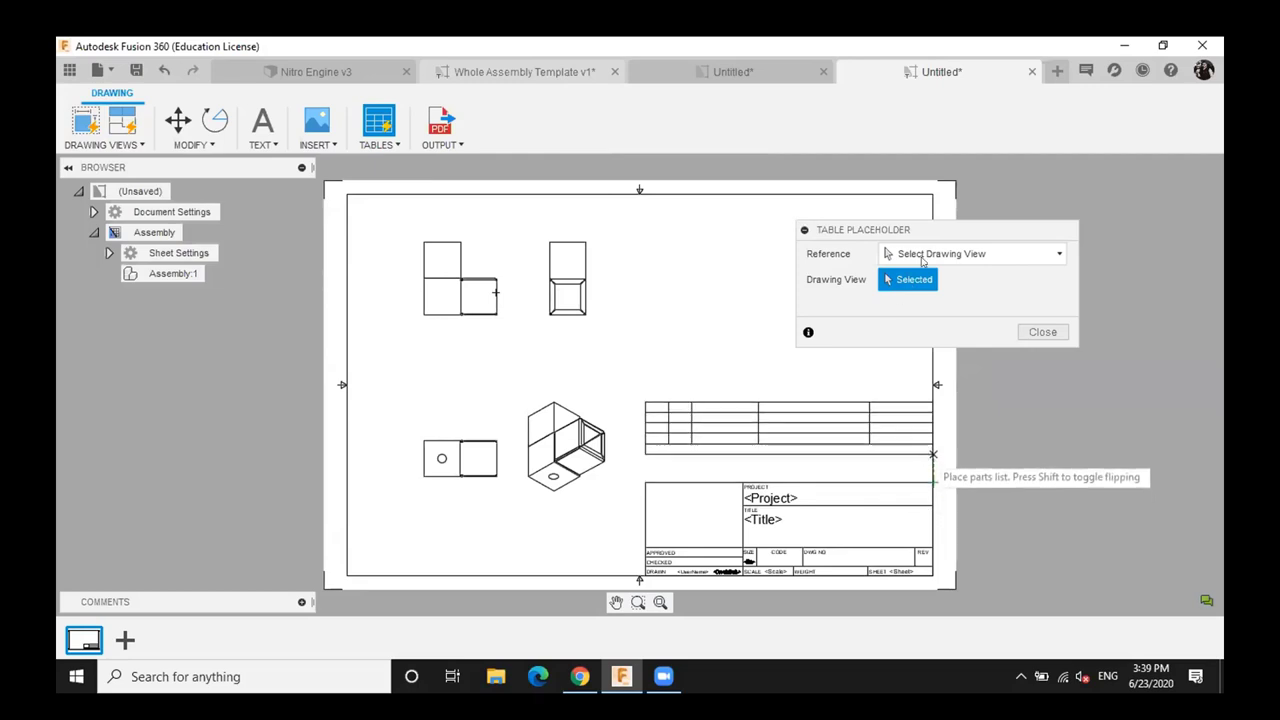
click(935, 254)
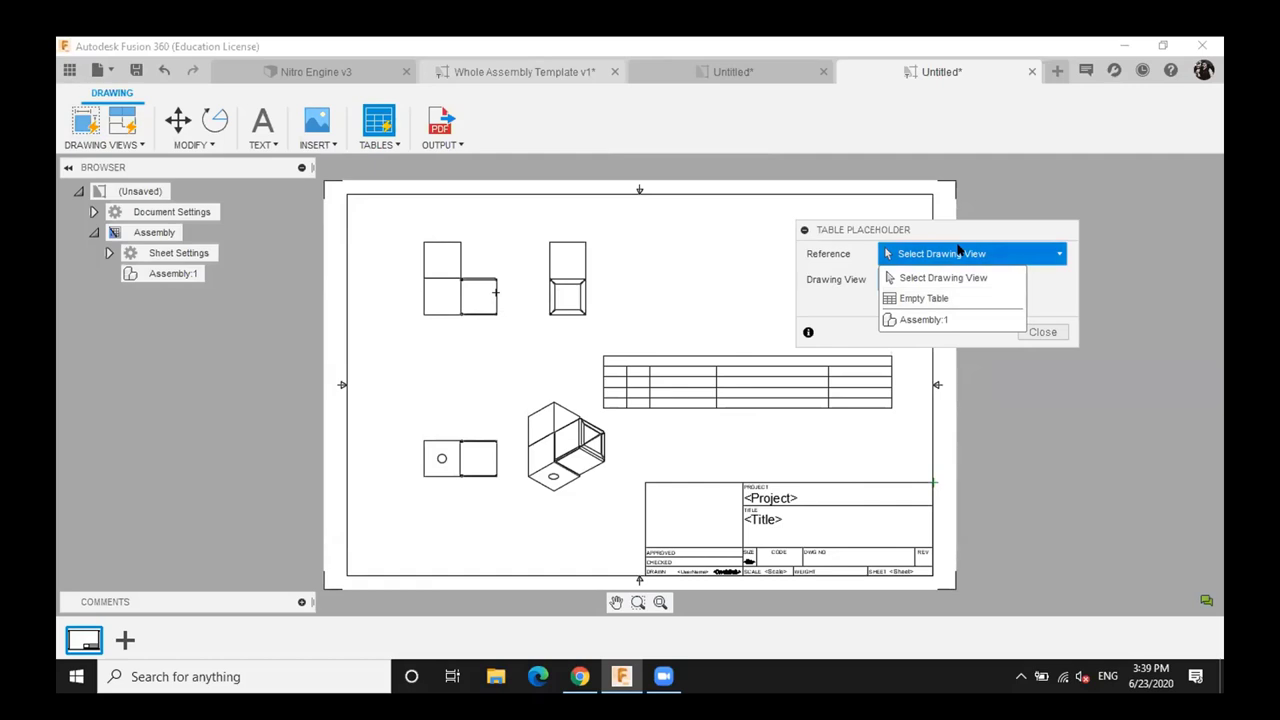
click(960, 253)
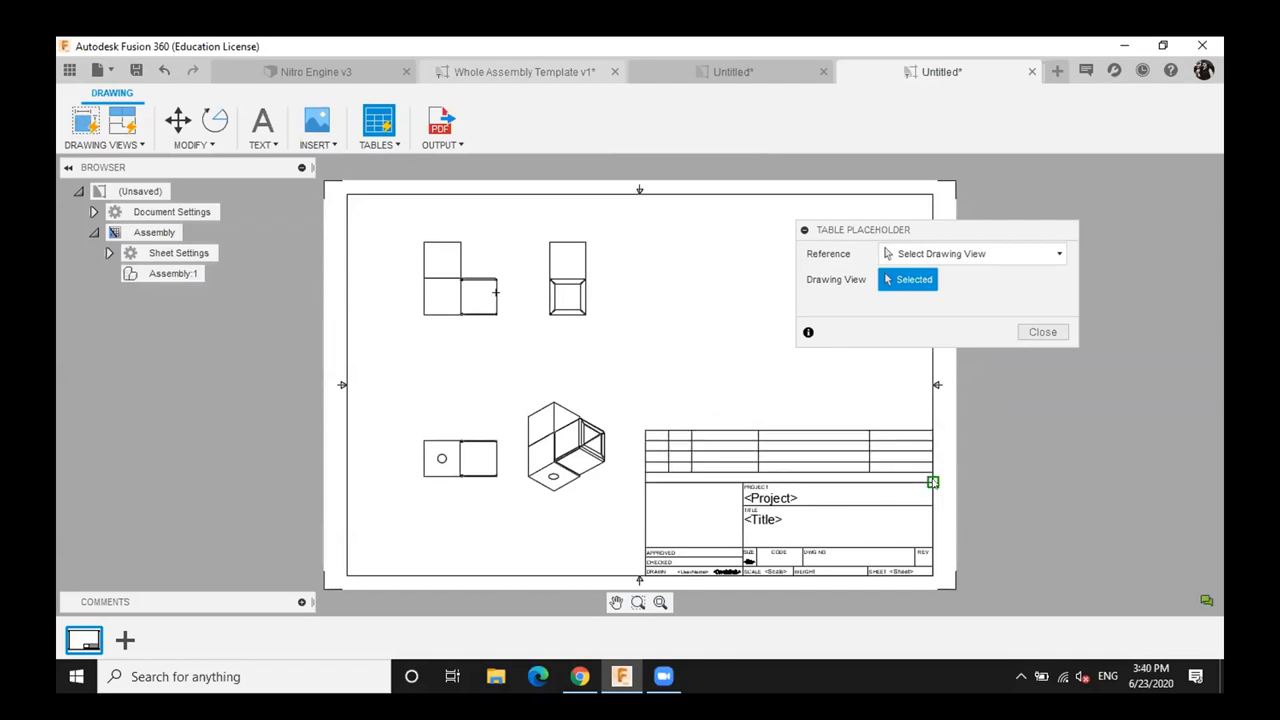
click(932, 482)
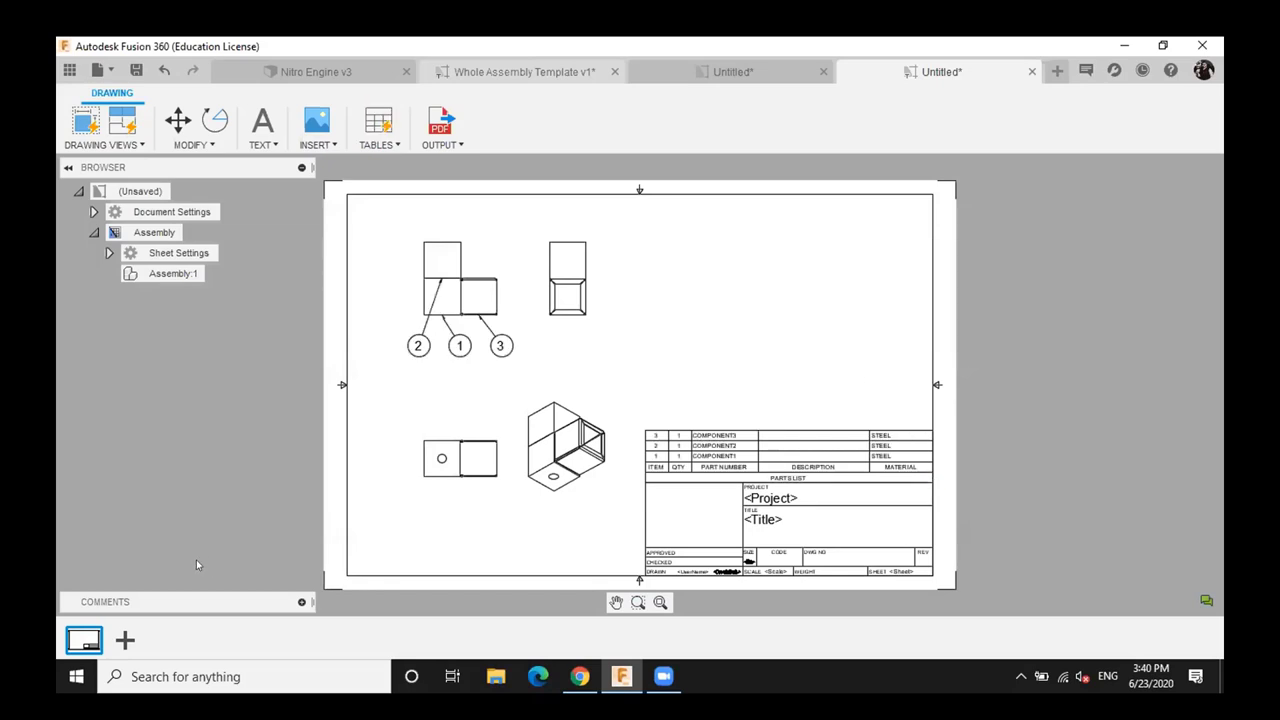
click(125, 639)
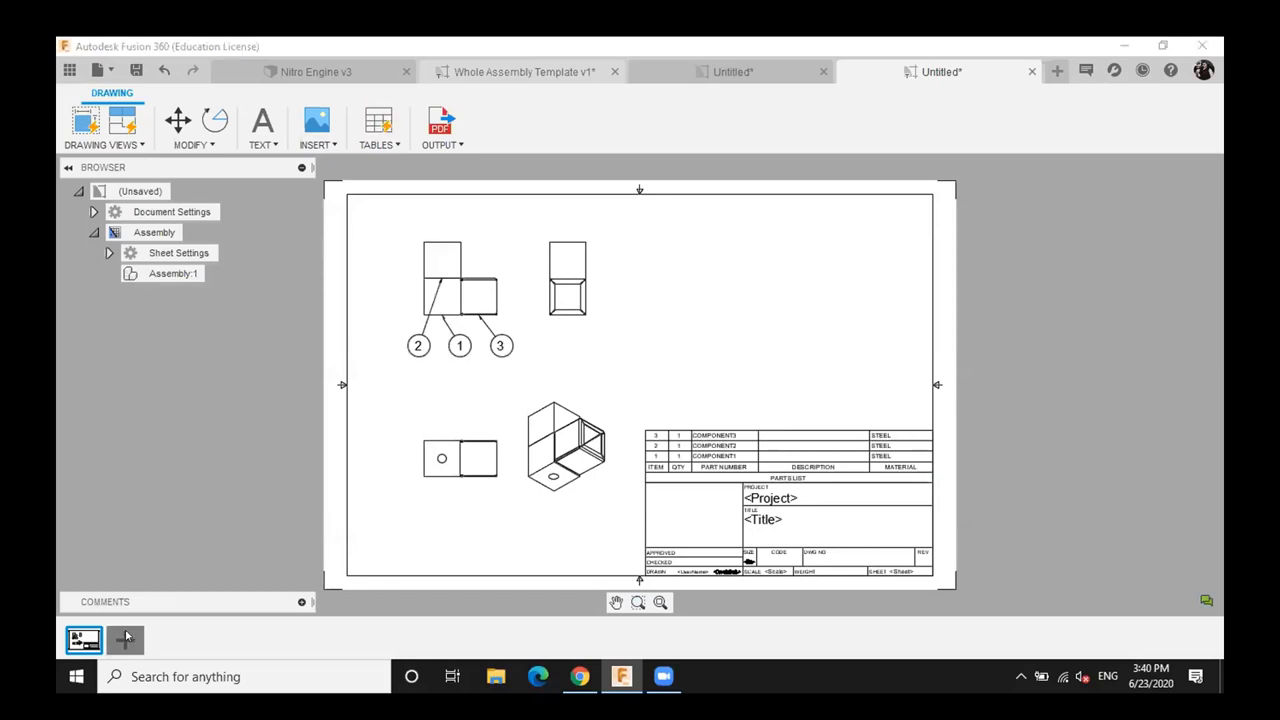
Place a Component front base view with a projected view below it, then add a third sheet
click(86, 124)
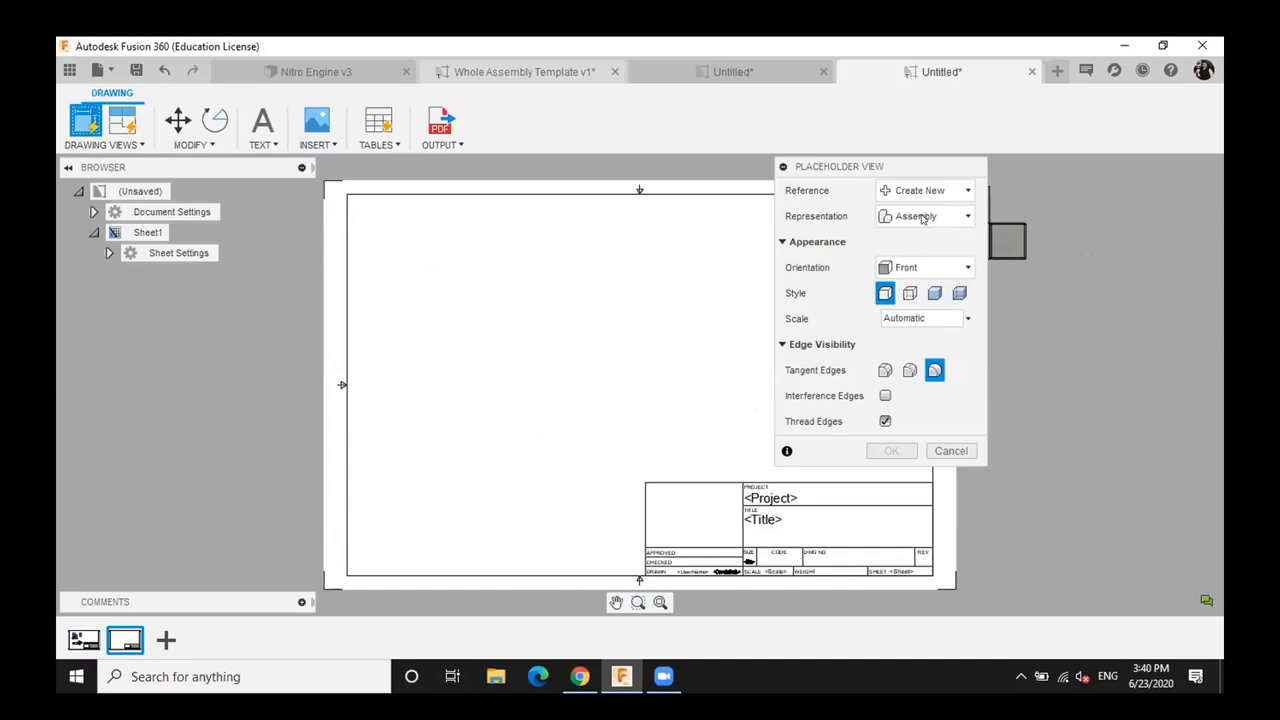
click(922, 217)
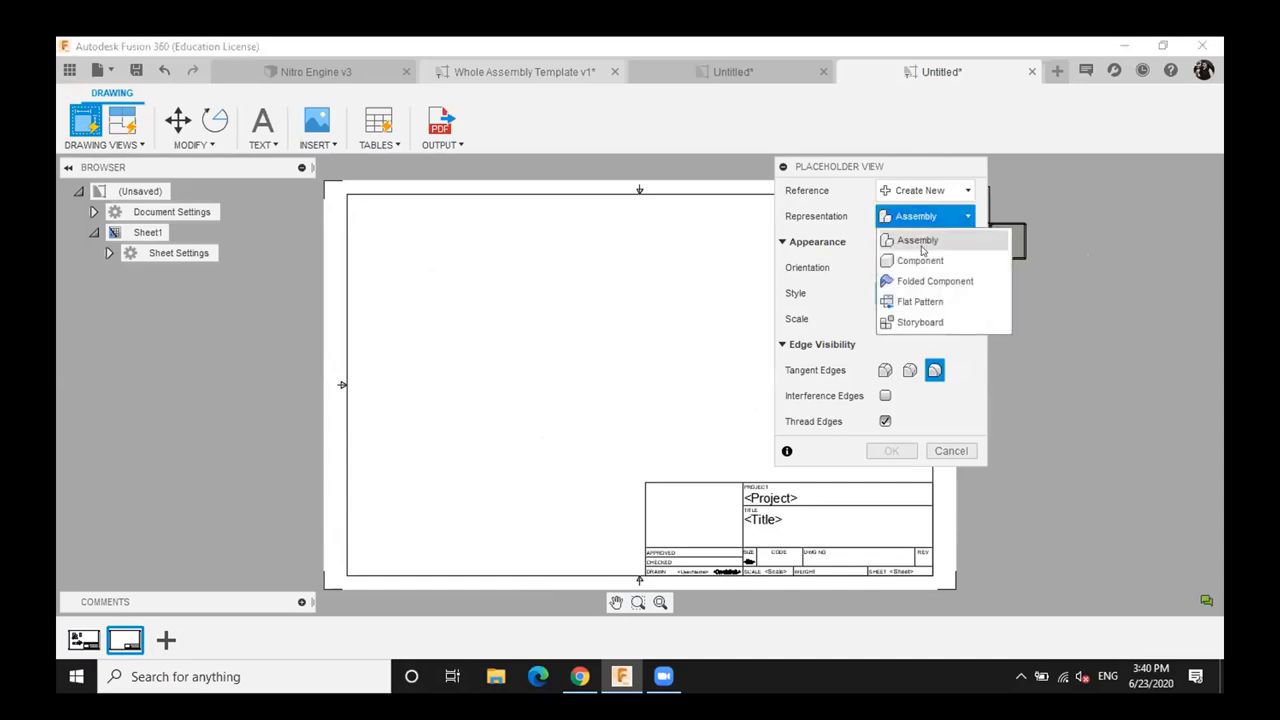
click(922, 261)
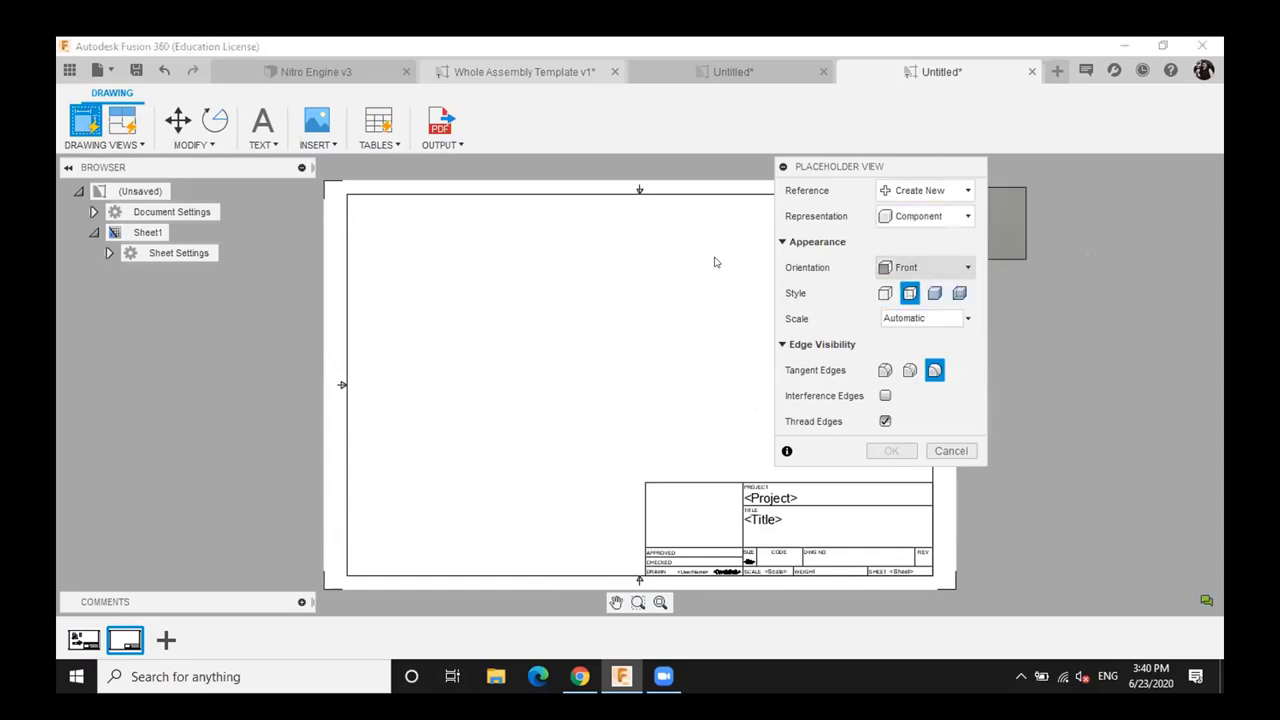
click(461, 298)
click(891, 450)
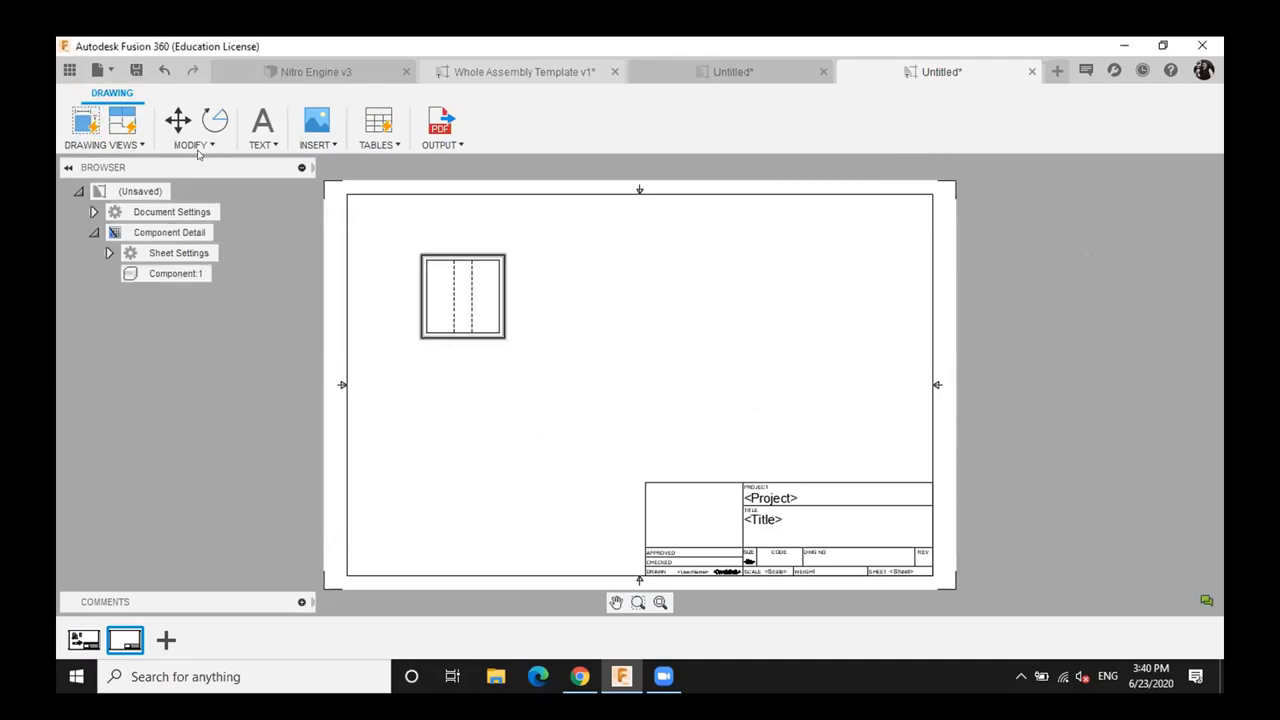
click(475, 290)
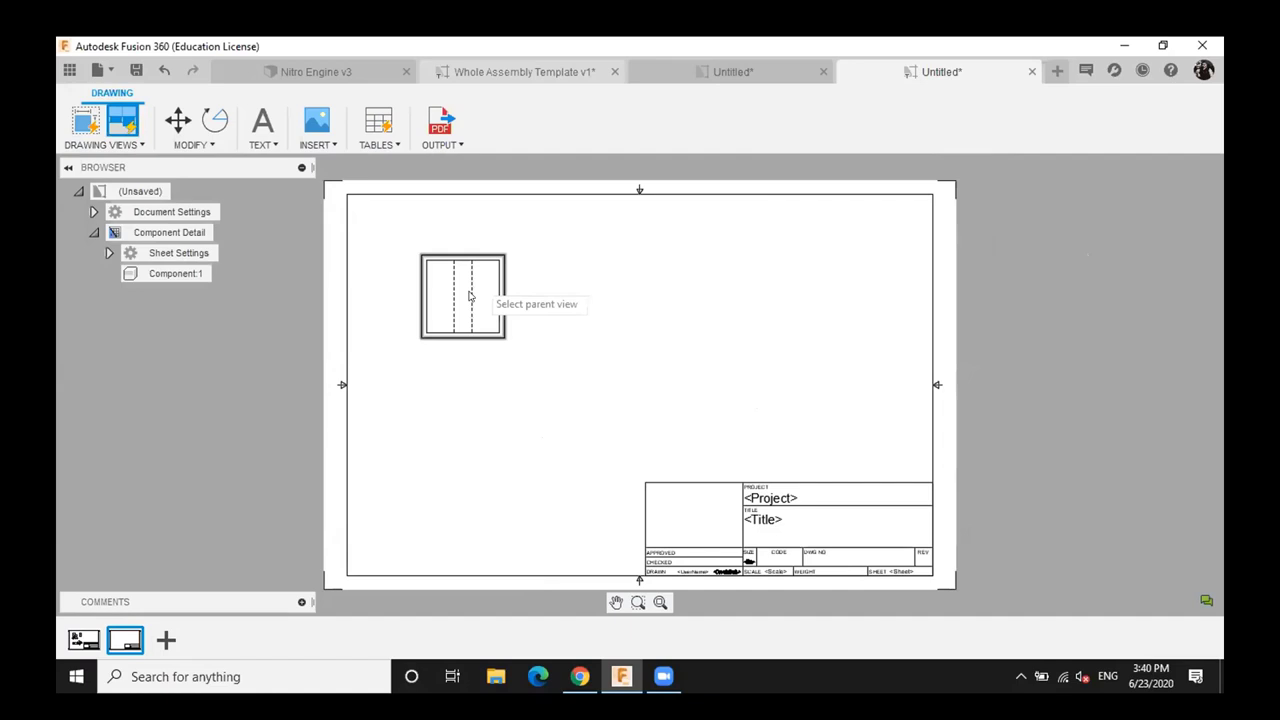
click(459, 425)
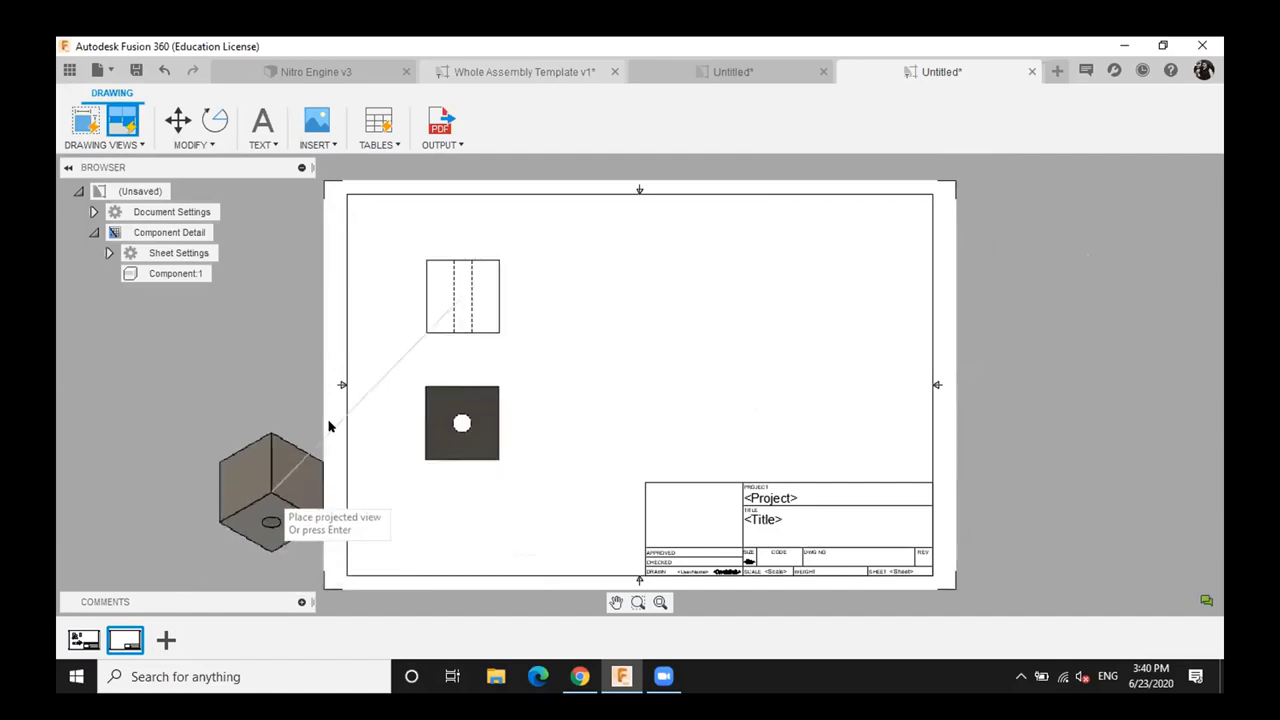
key(Return)
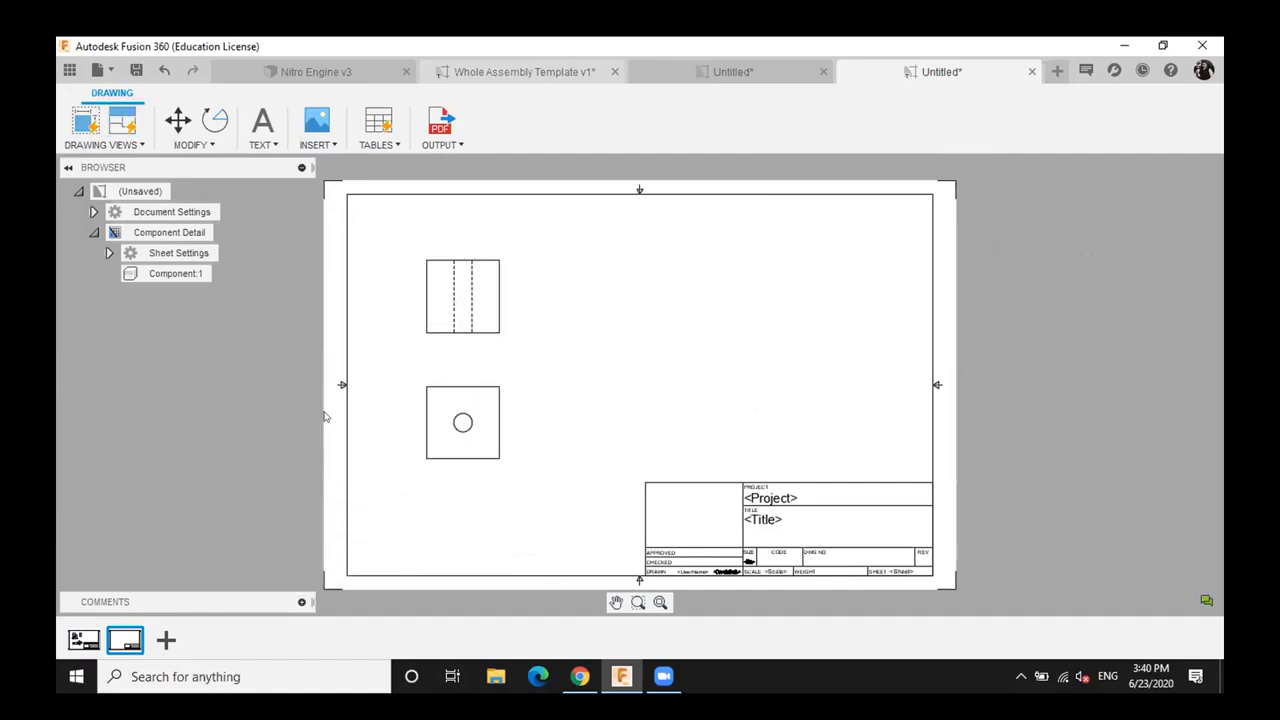
click(166, 640)
click(85, 120)
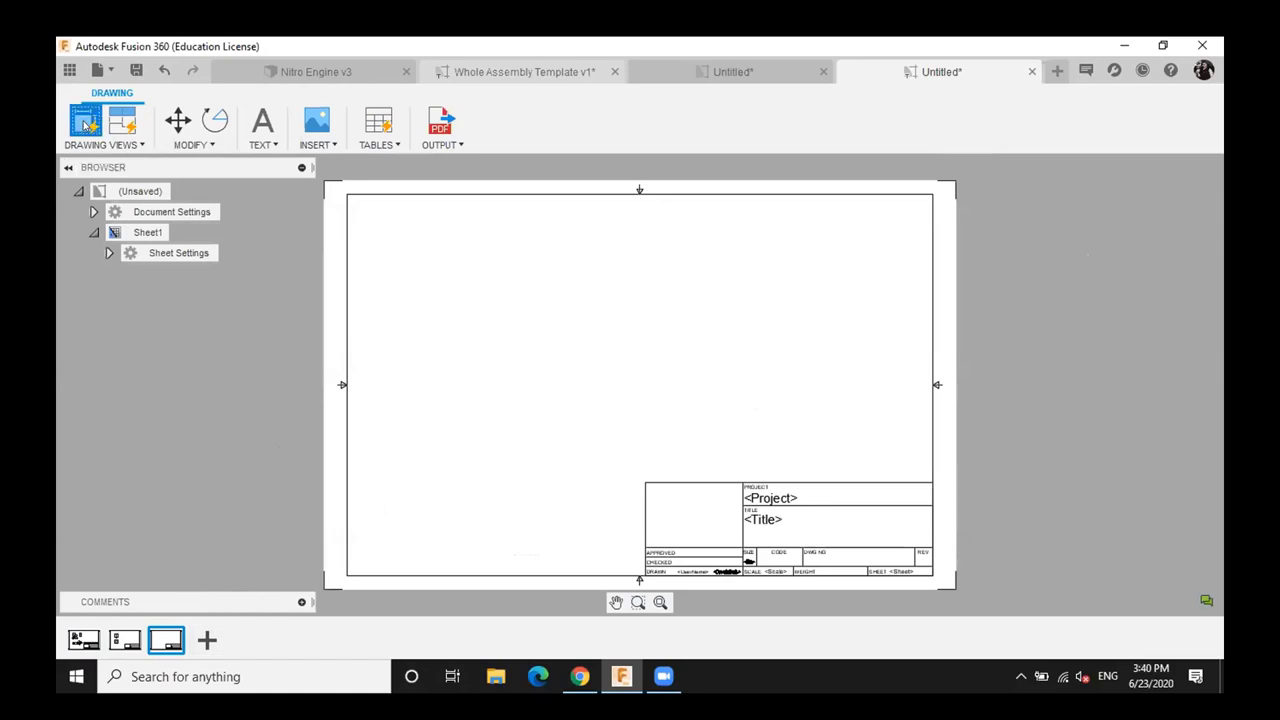
Place a Folded Component base view at the third sheet's top-left
click(905, 215)
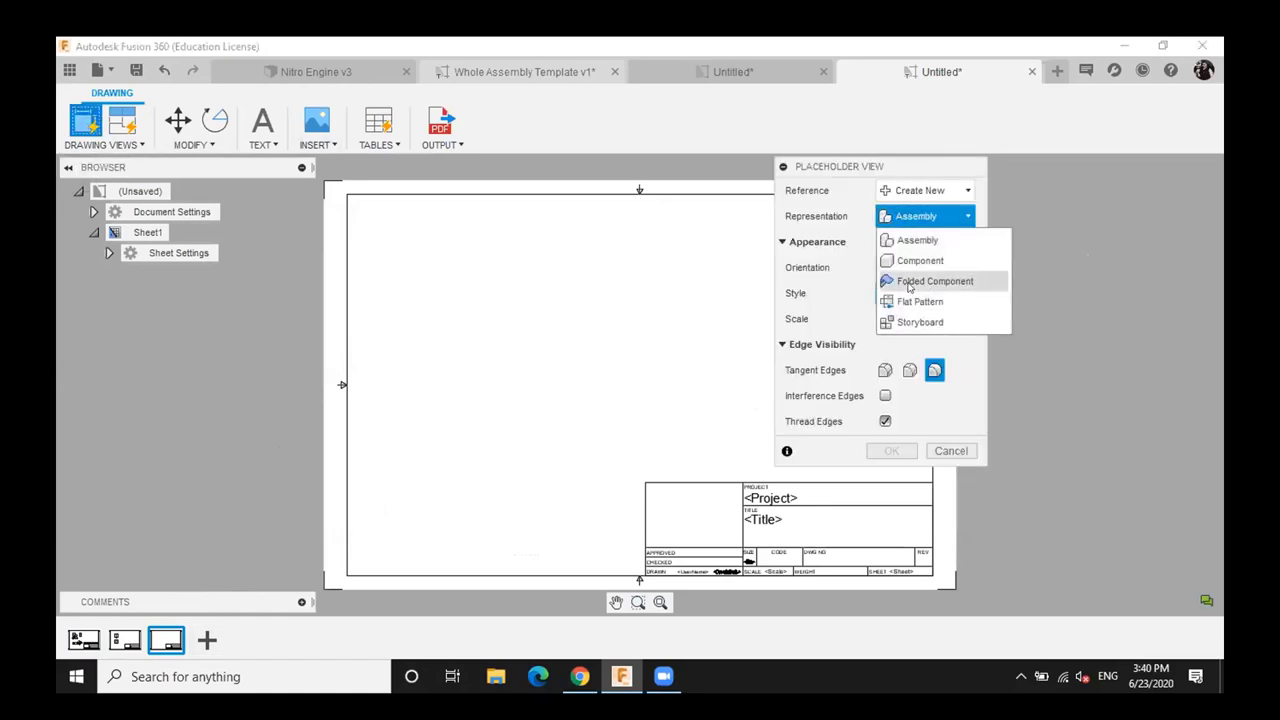
click(909, 284)
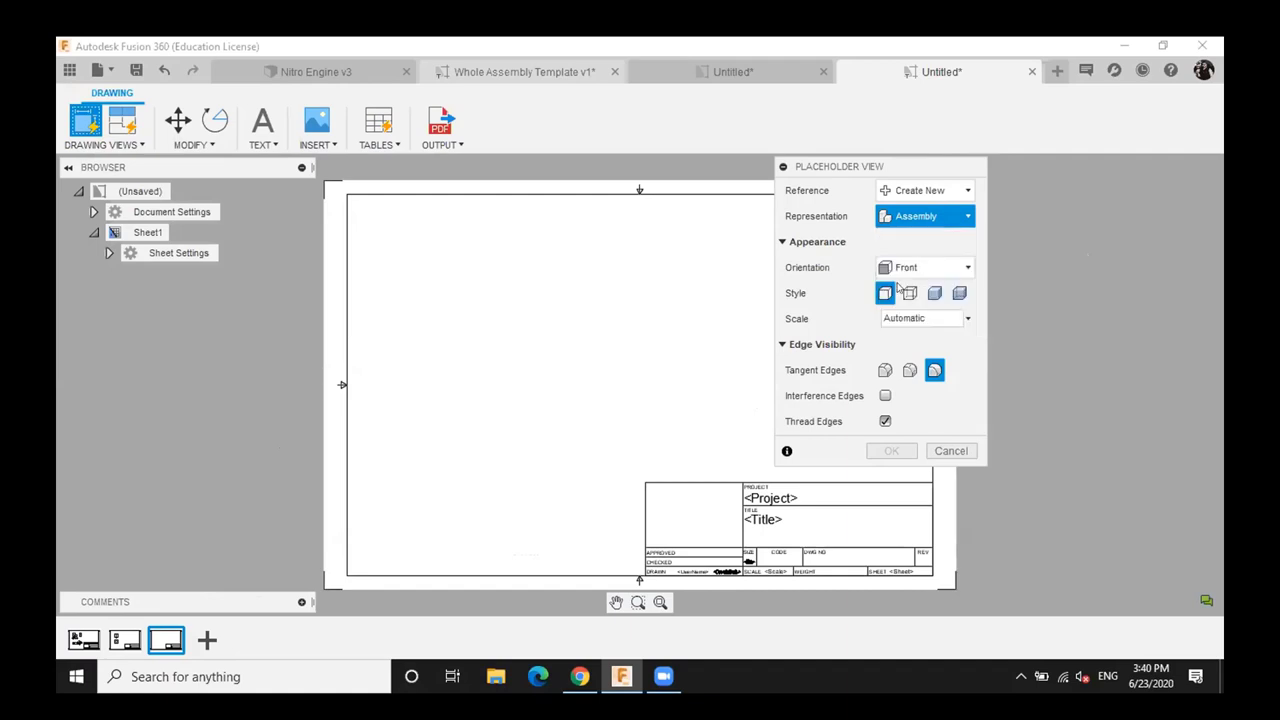
click(446, 281)
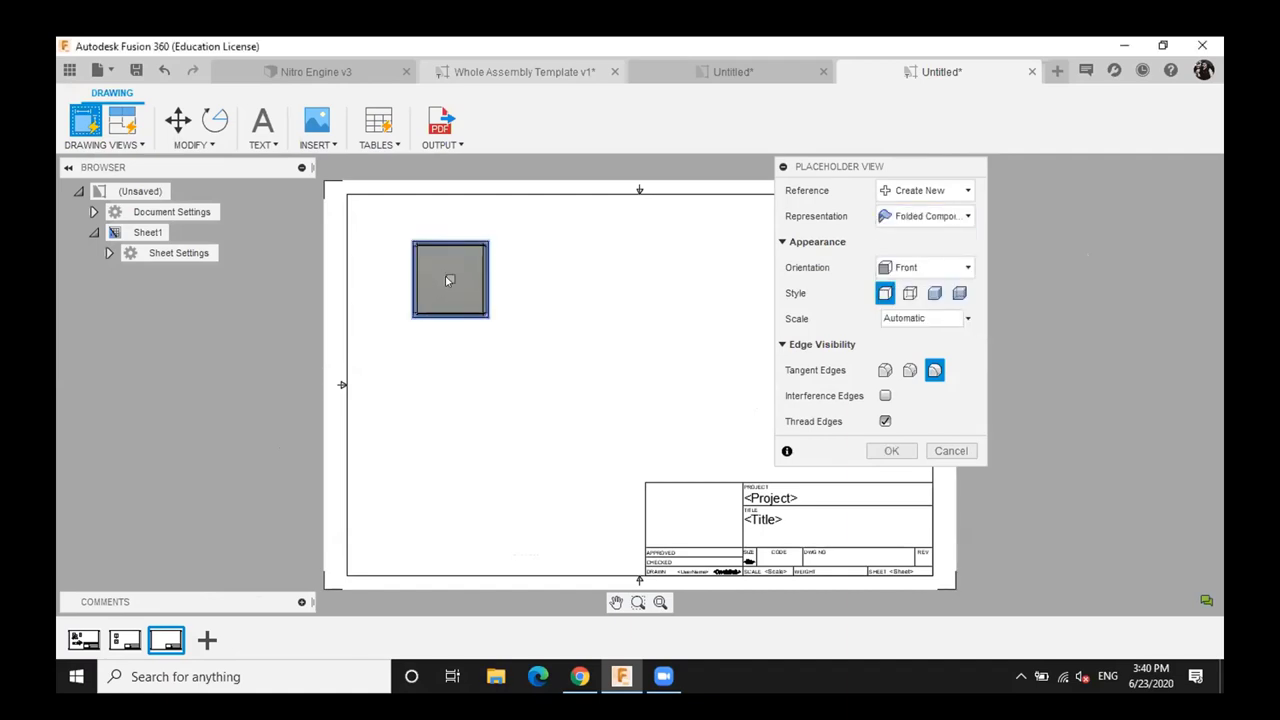
click(891, 451)
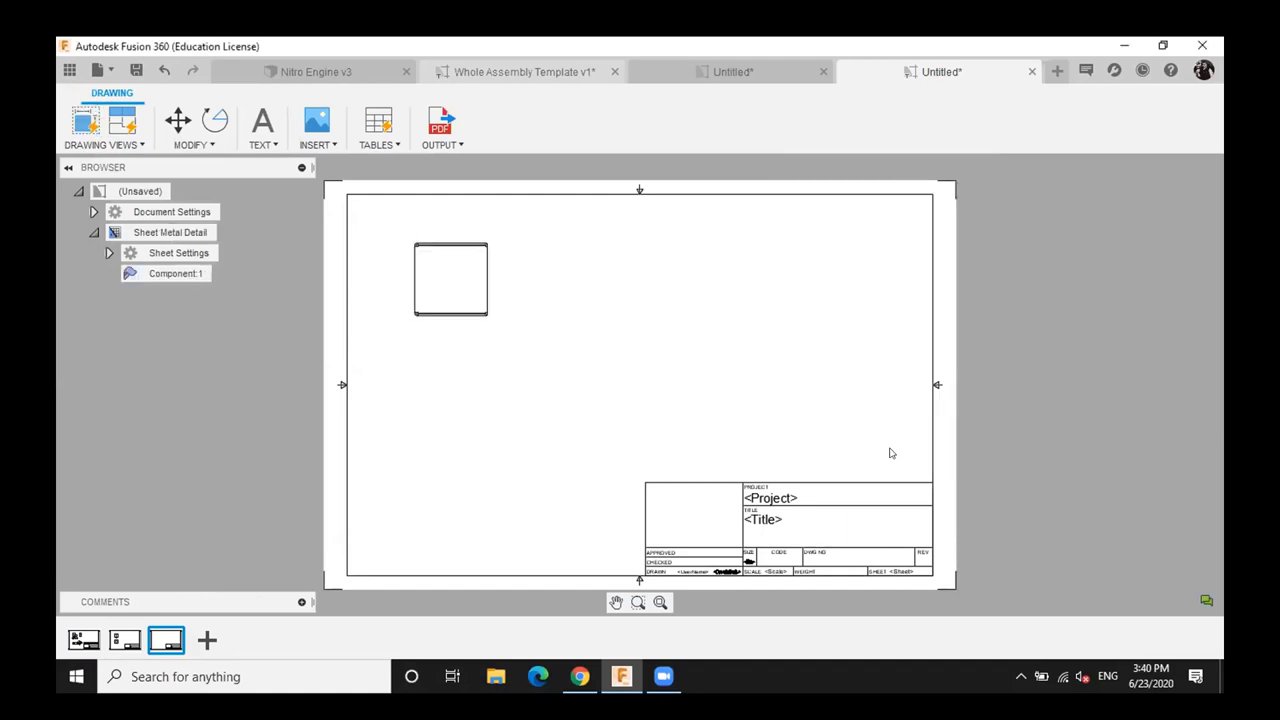
Add a Flat Pattern base view below the folded component view
click(85, 121)
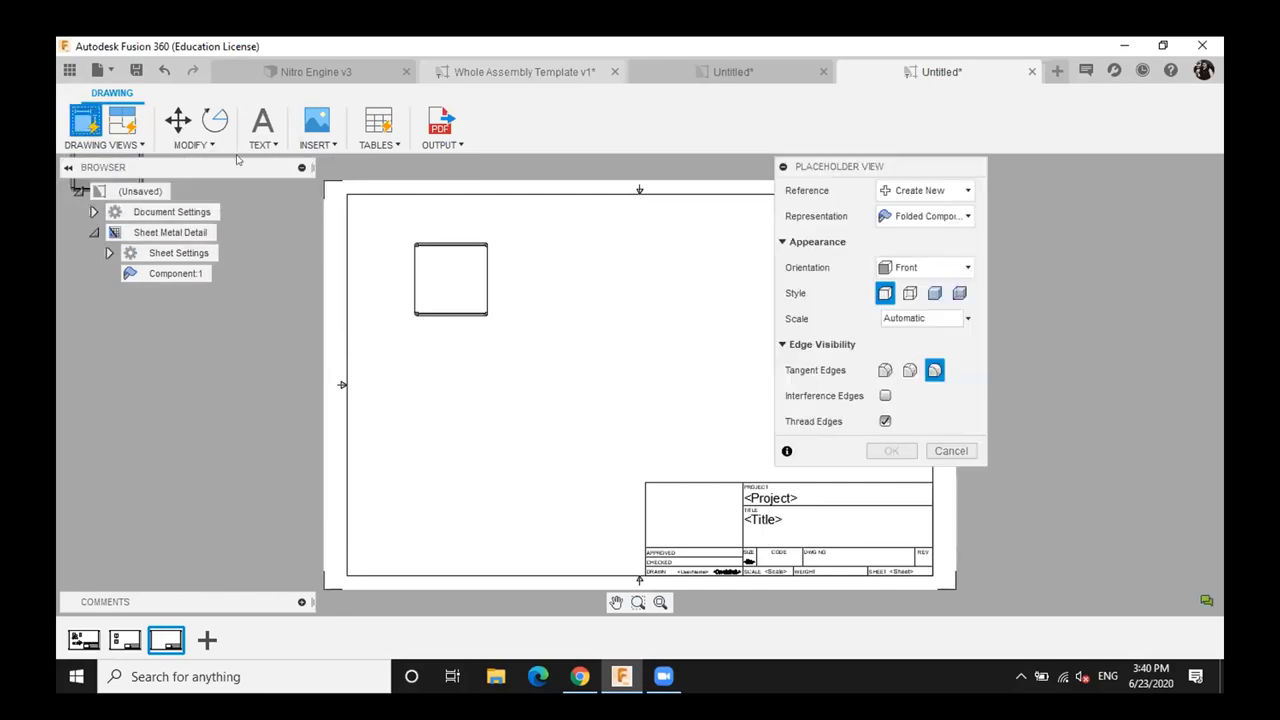
click(925, 218)
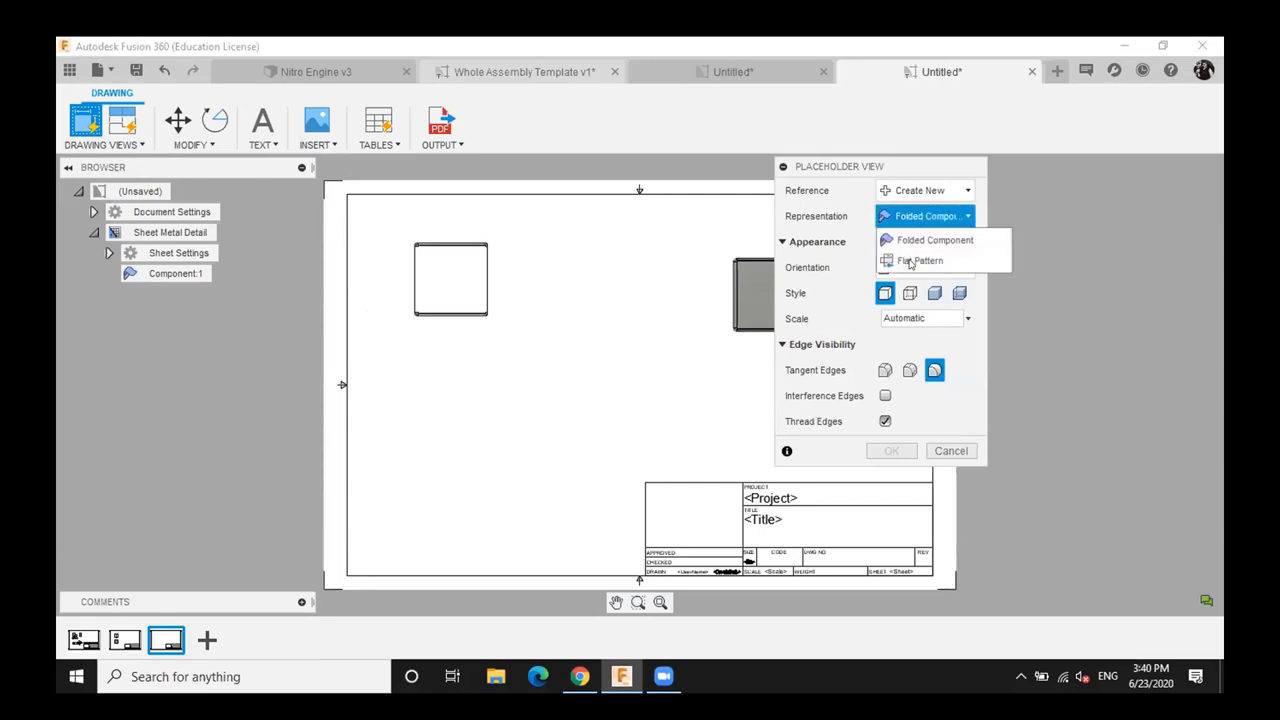
click(910, 262)
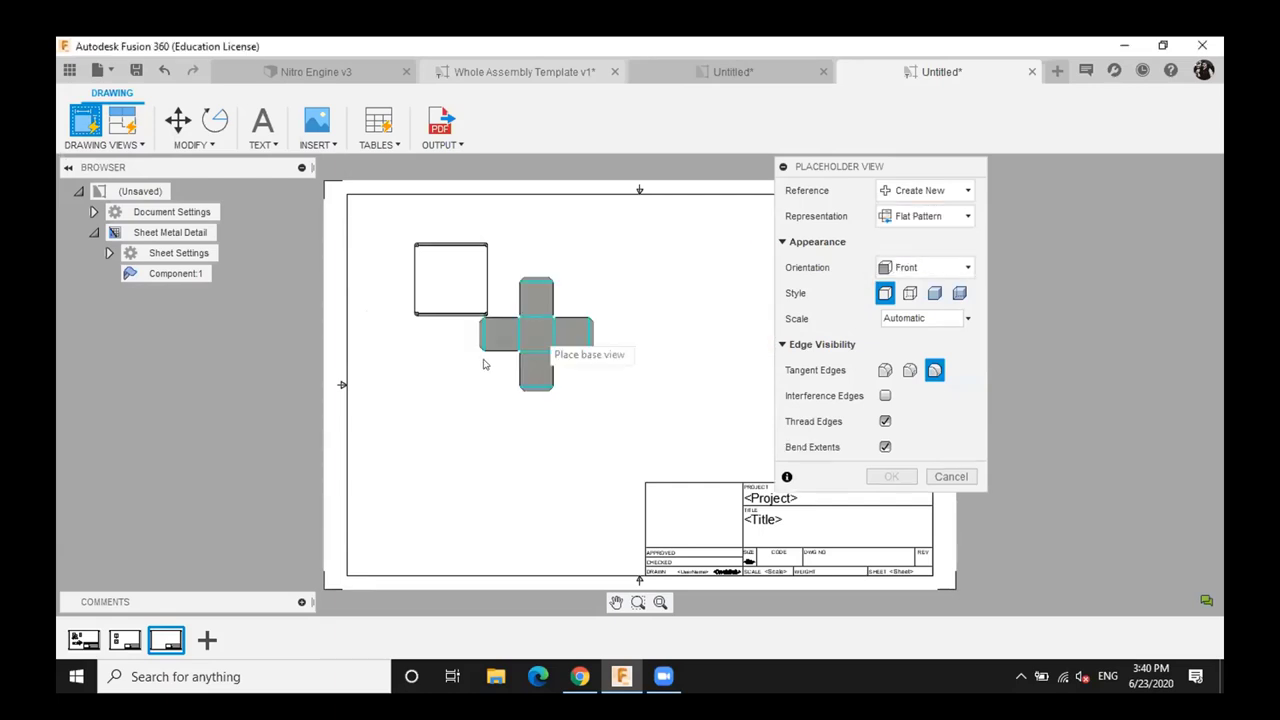
click(454, 429)
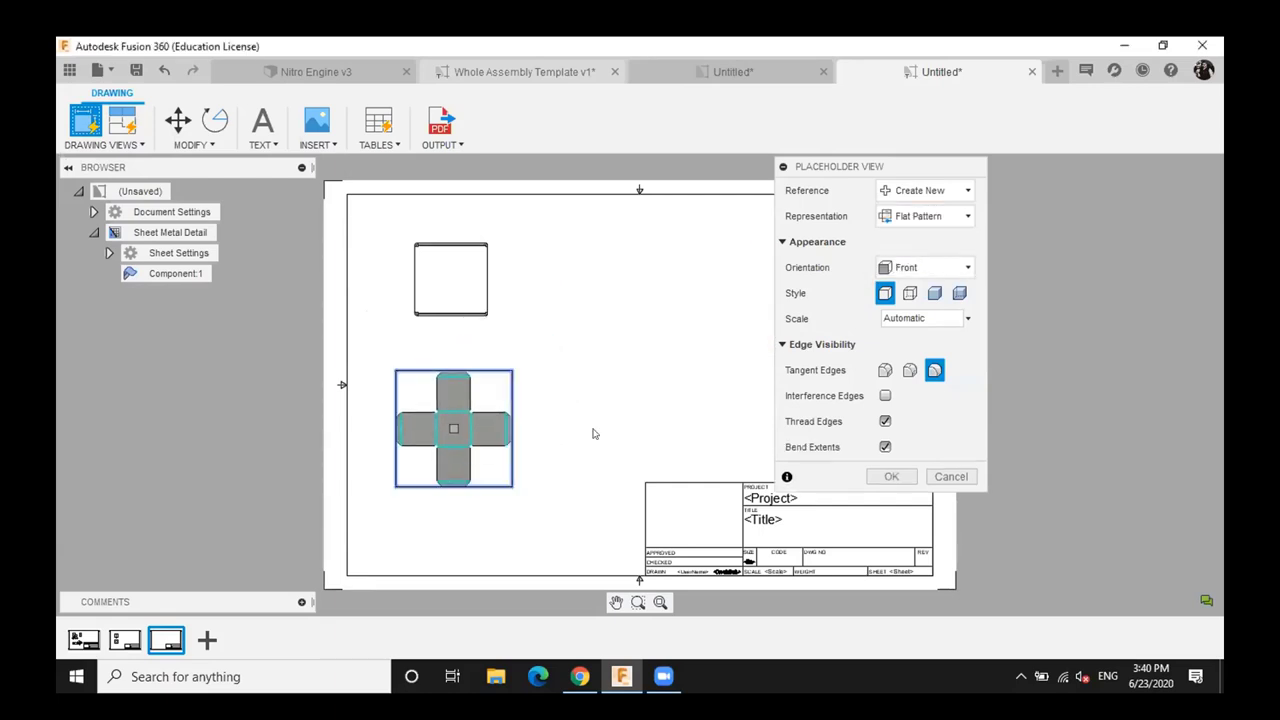
click(886, 477)
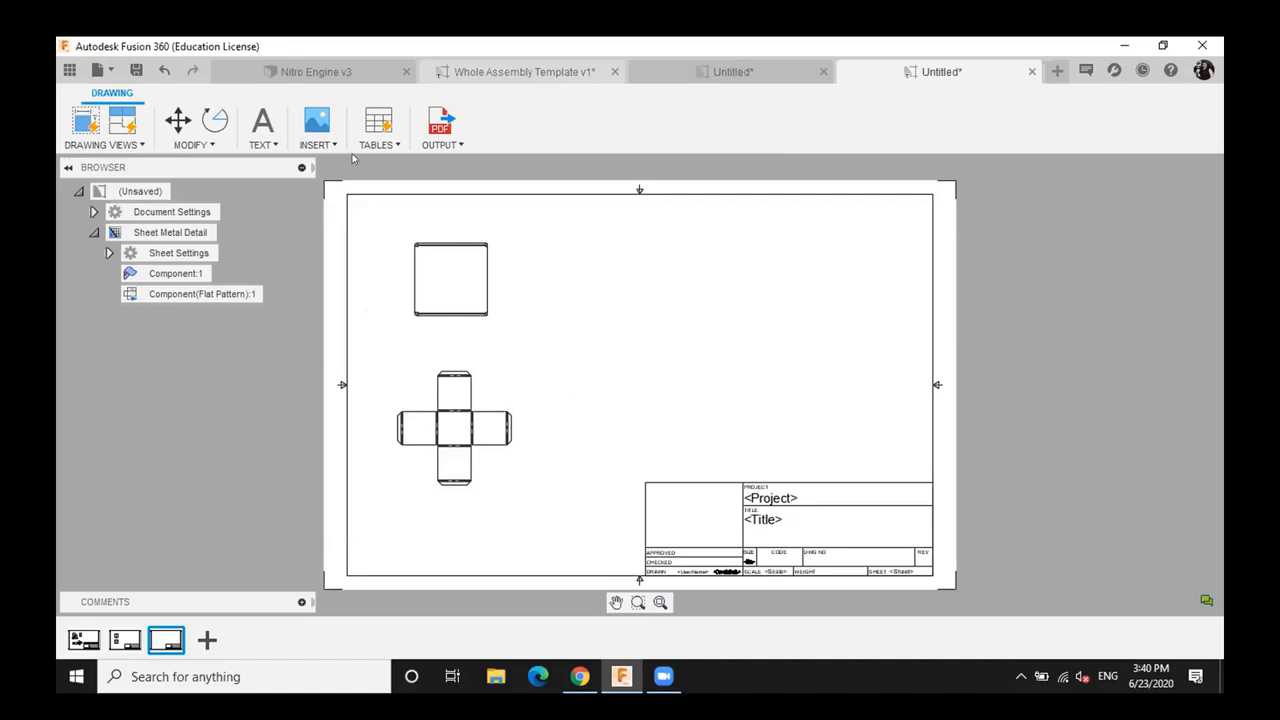
Add a parts list for the folded component view at the sheet's top-right corner
click(377, 126)
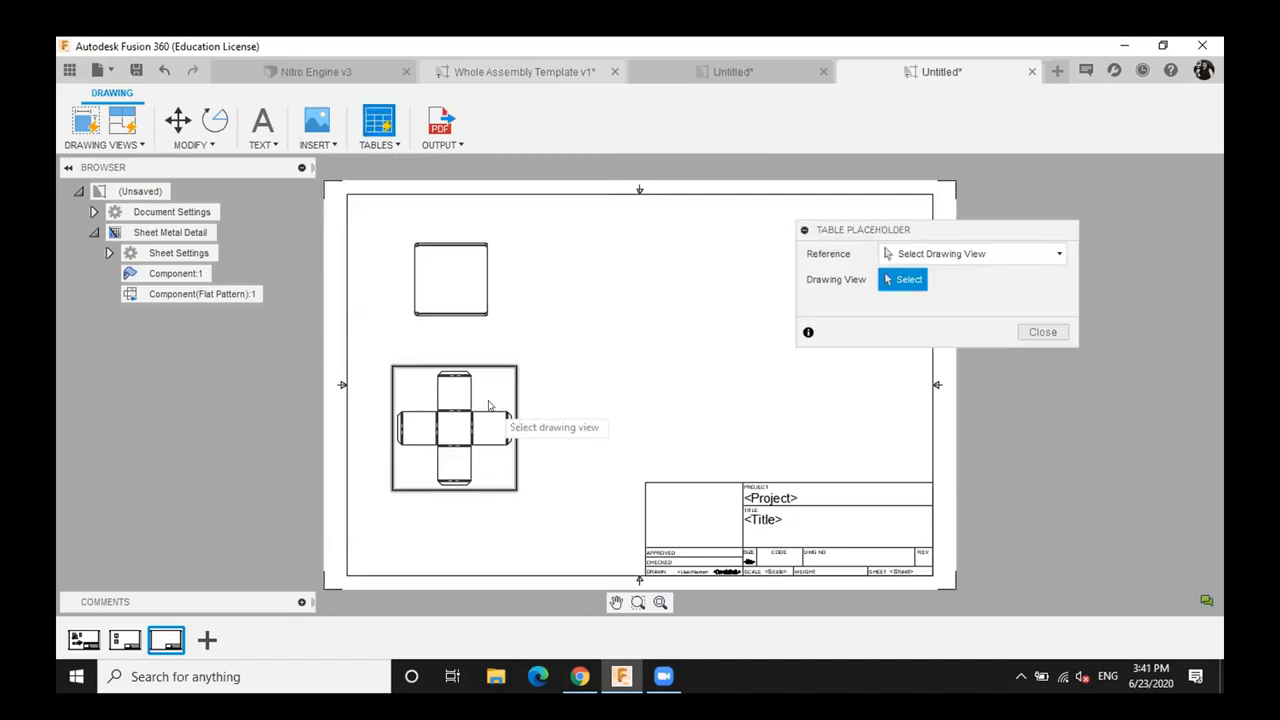
click(475, 279)
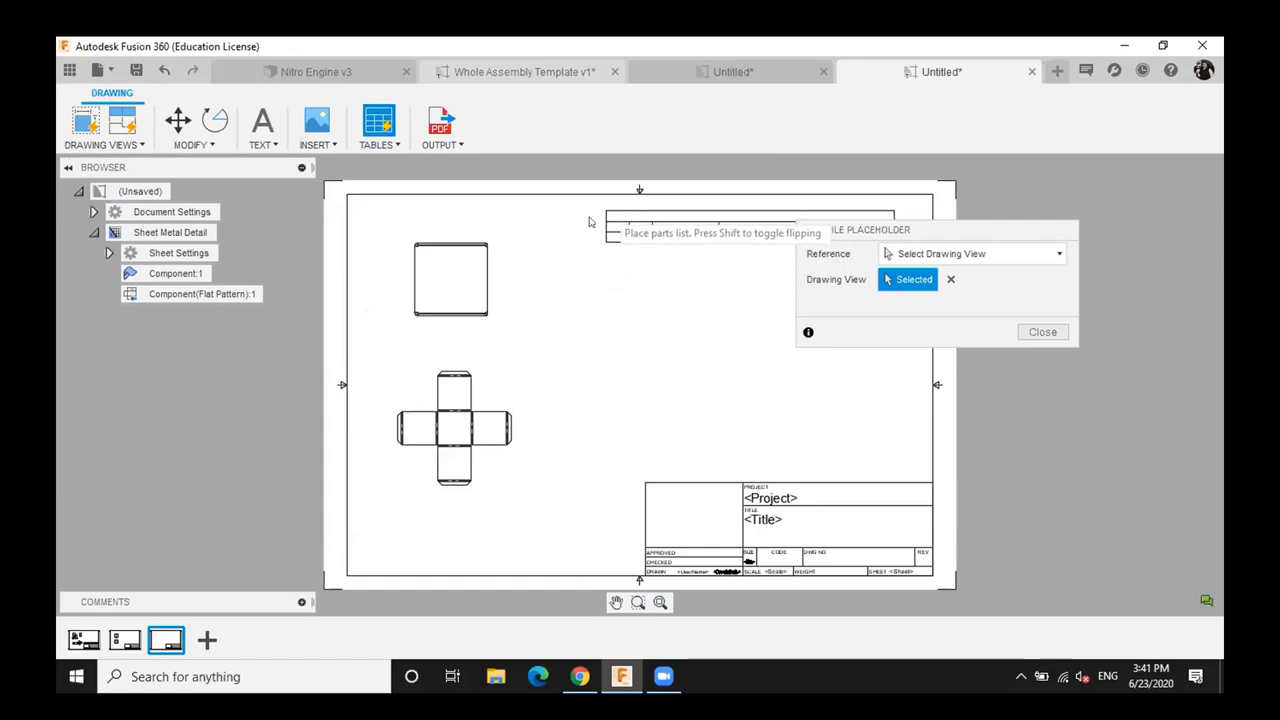
click(937, 197)
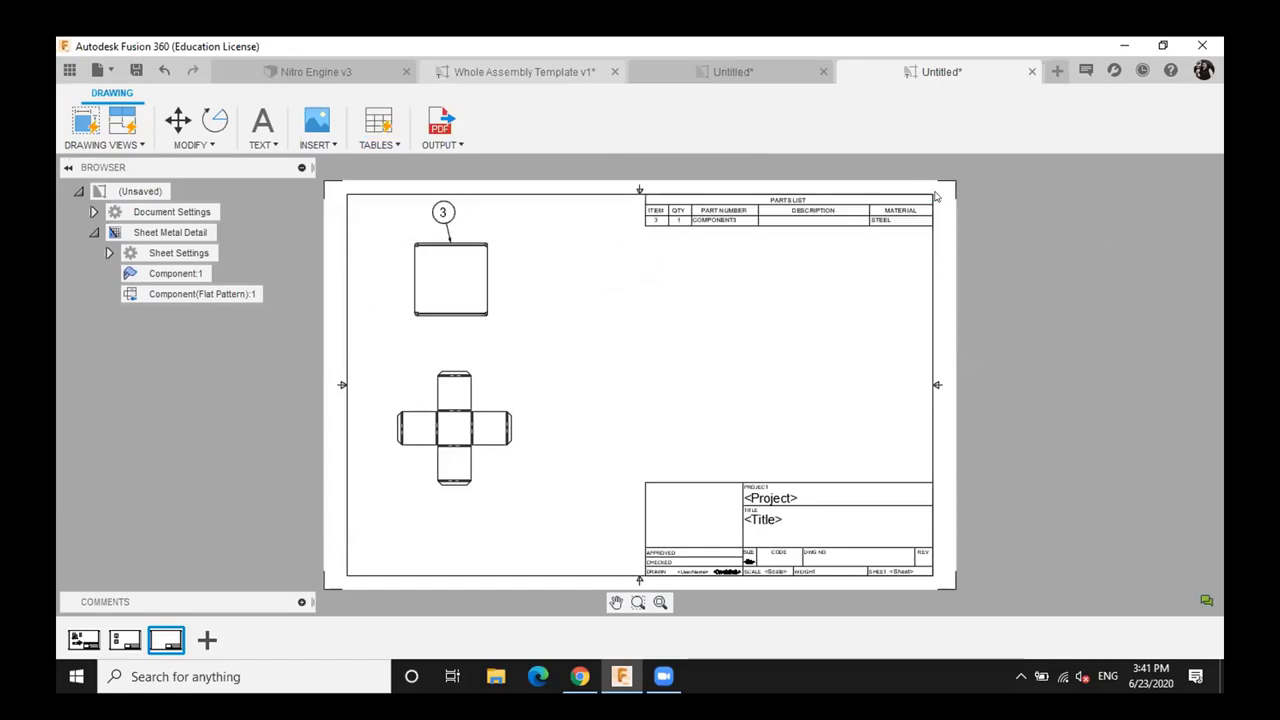
Add a bend table for the flat pattern above the title block, then add a fourth sheet
click(379, 121)
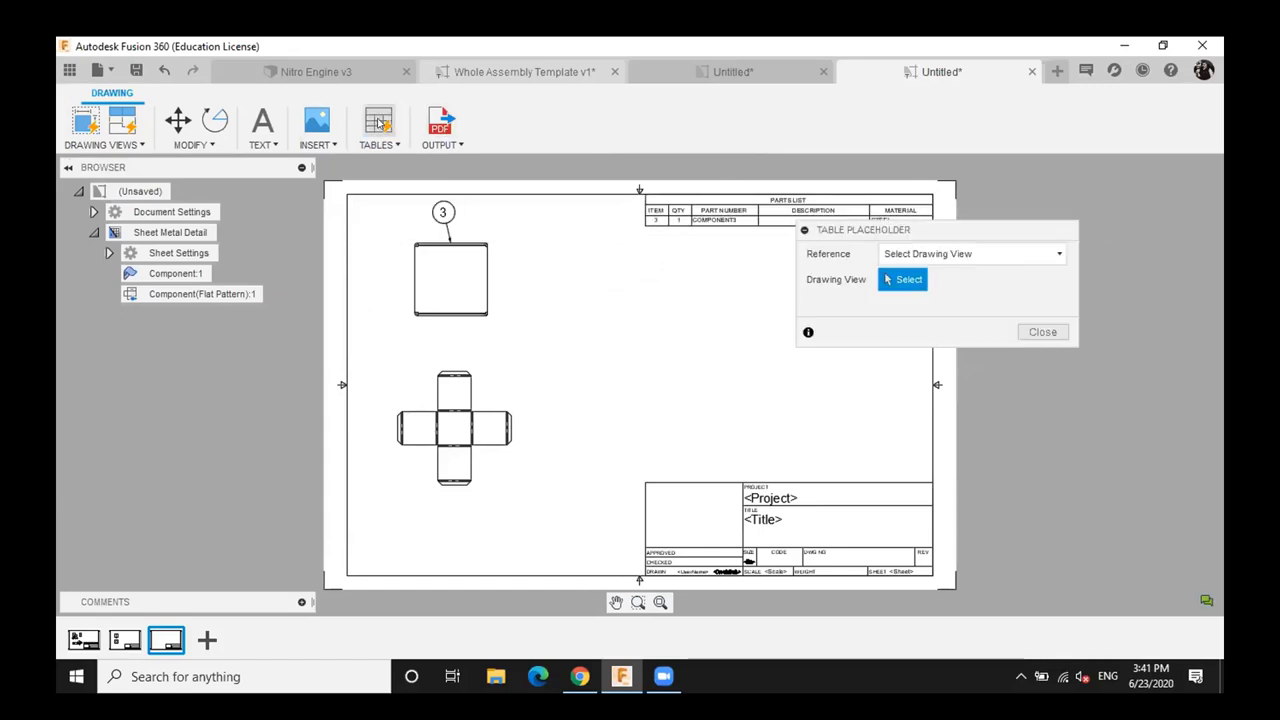
click(508, 405)
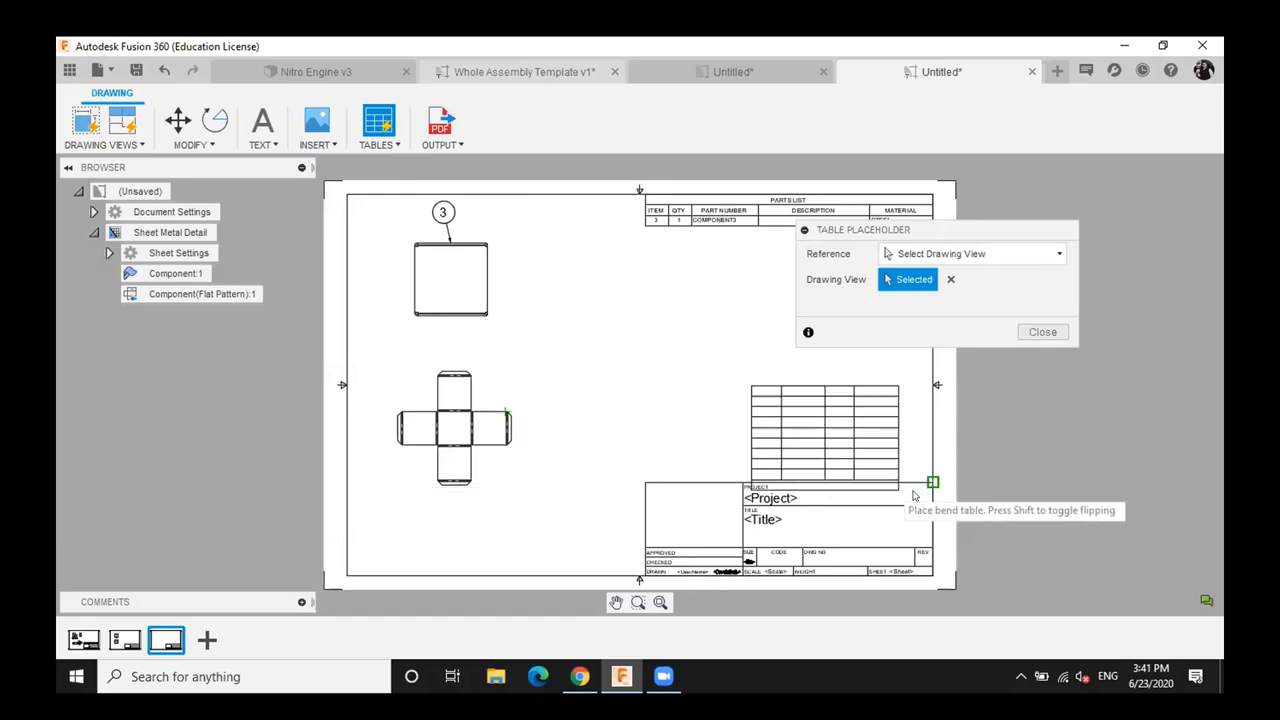
click(928, 481)
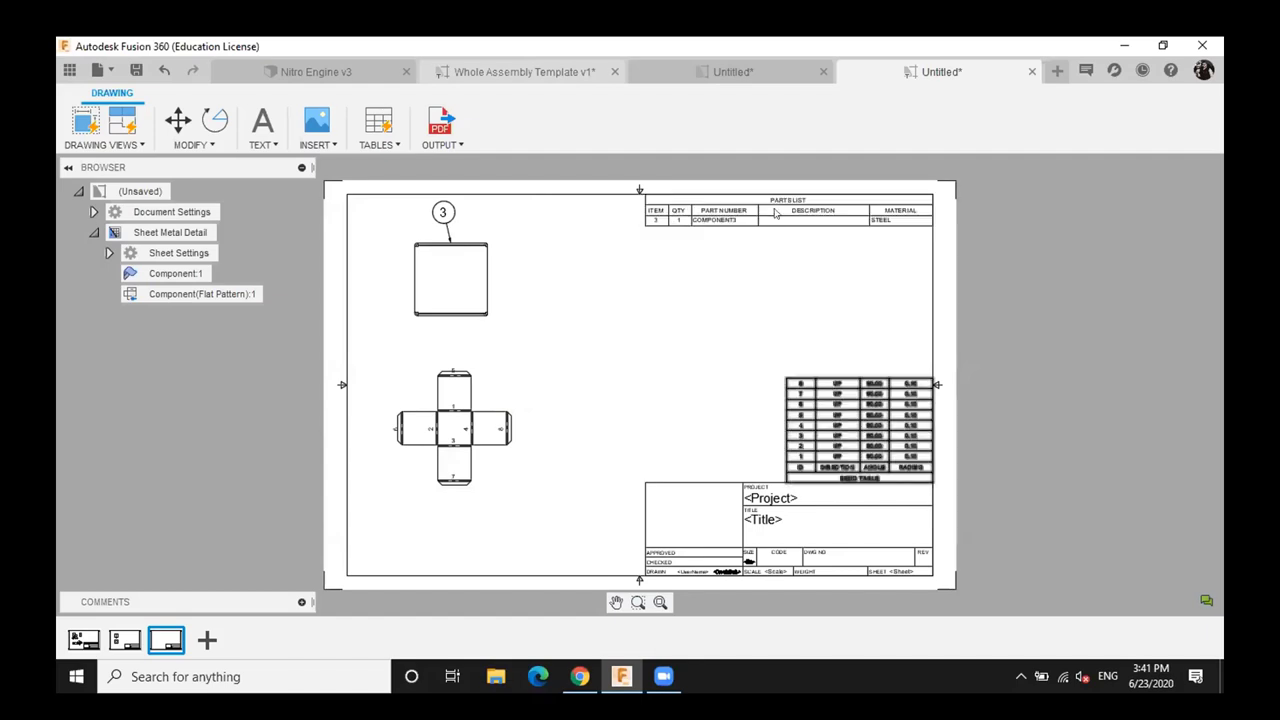
click(207, 640)
Place a Storyboard placeholder base view on the fourth sheet
click(87, 130)
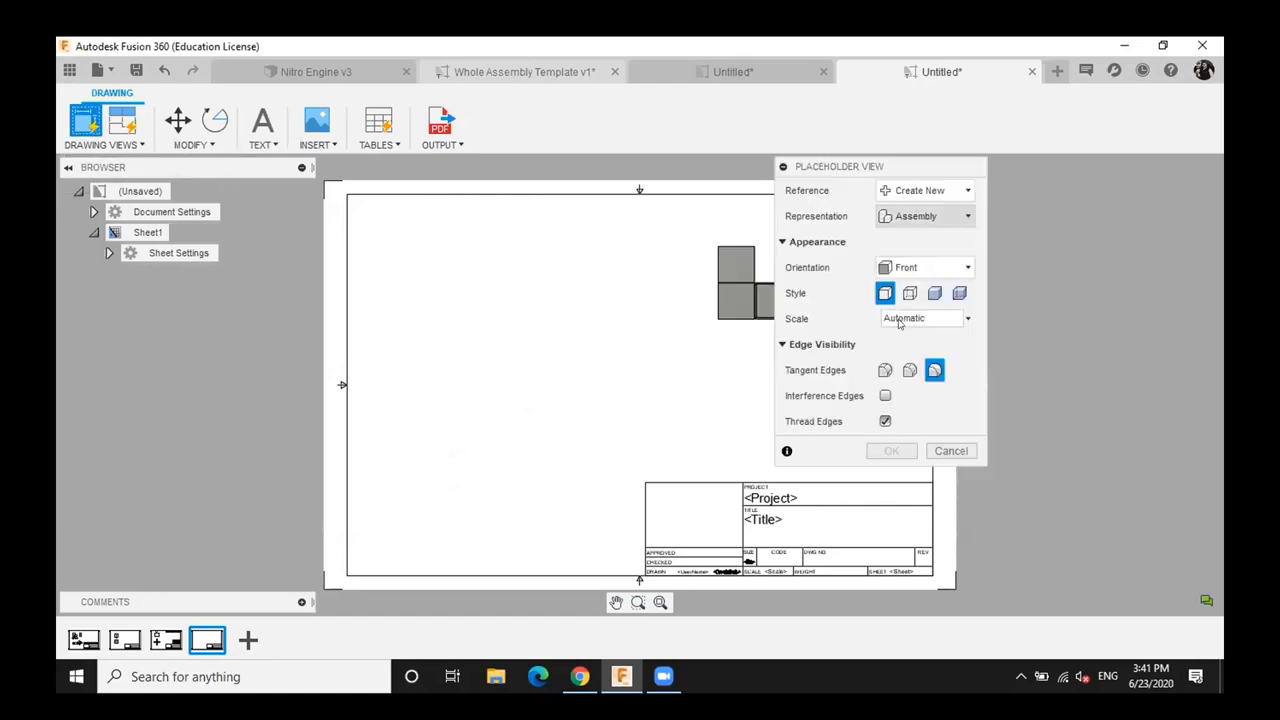
click(925, 216)
click(905, 322)
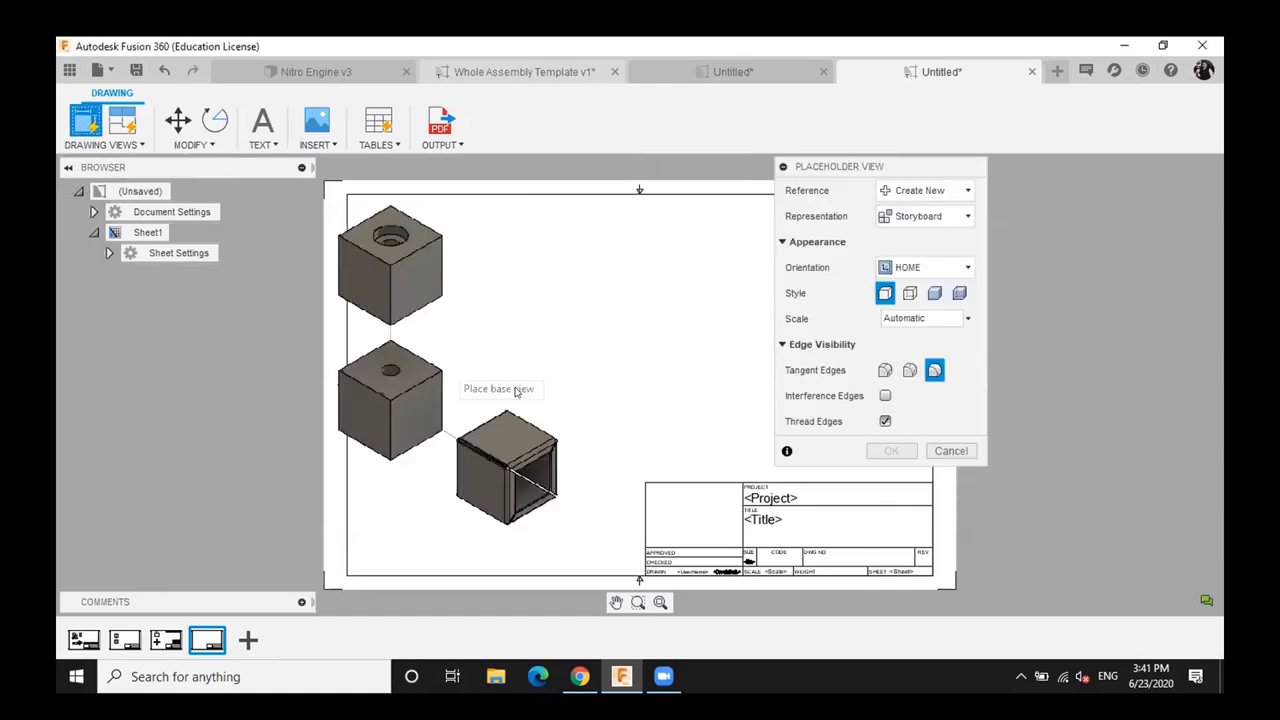
click(517, 388)
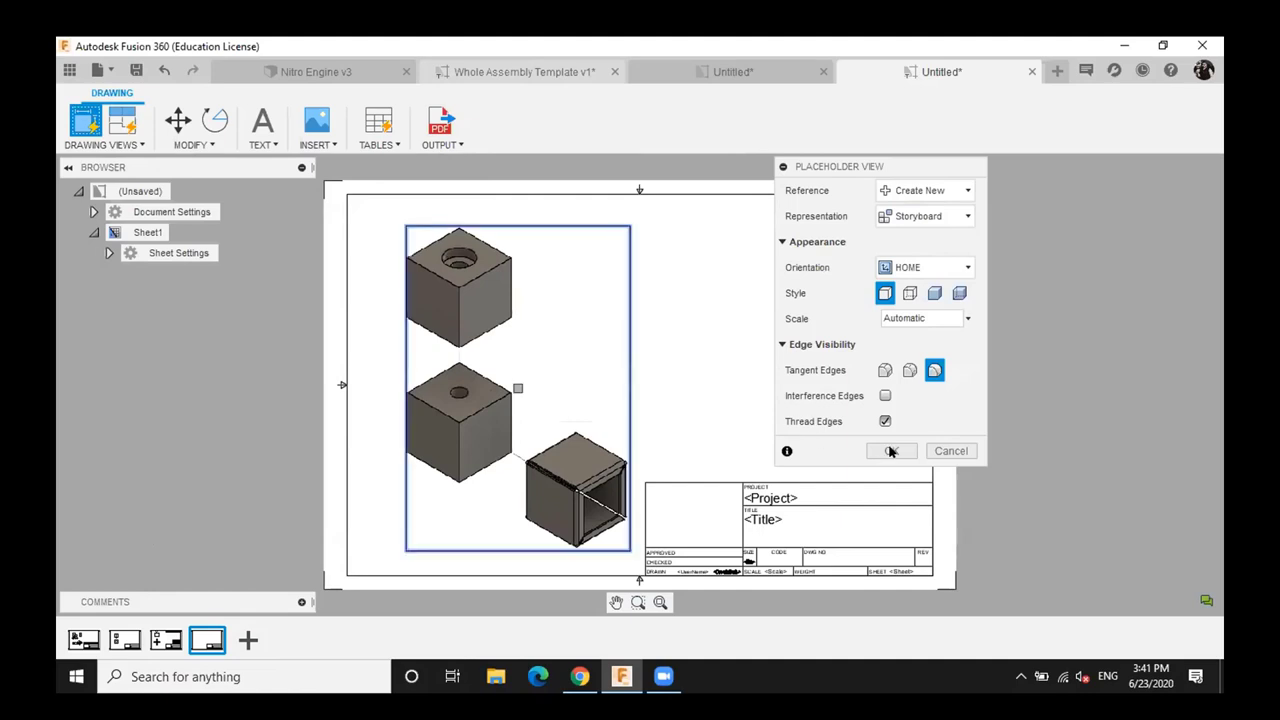
click(891, 451)
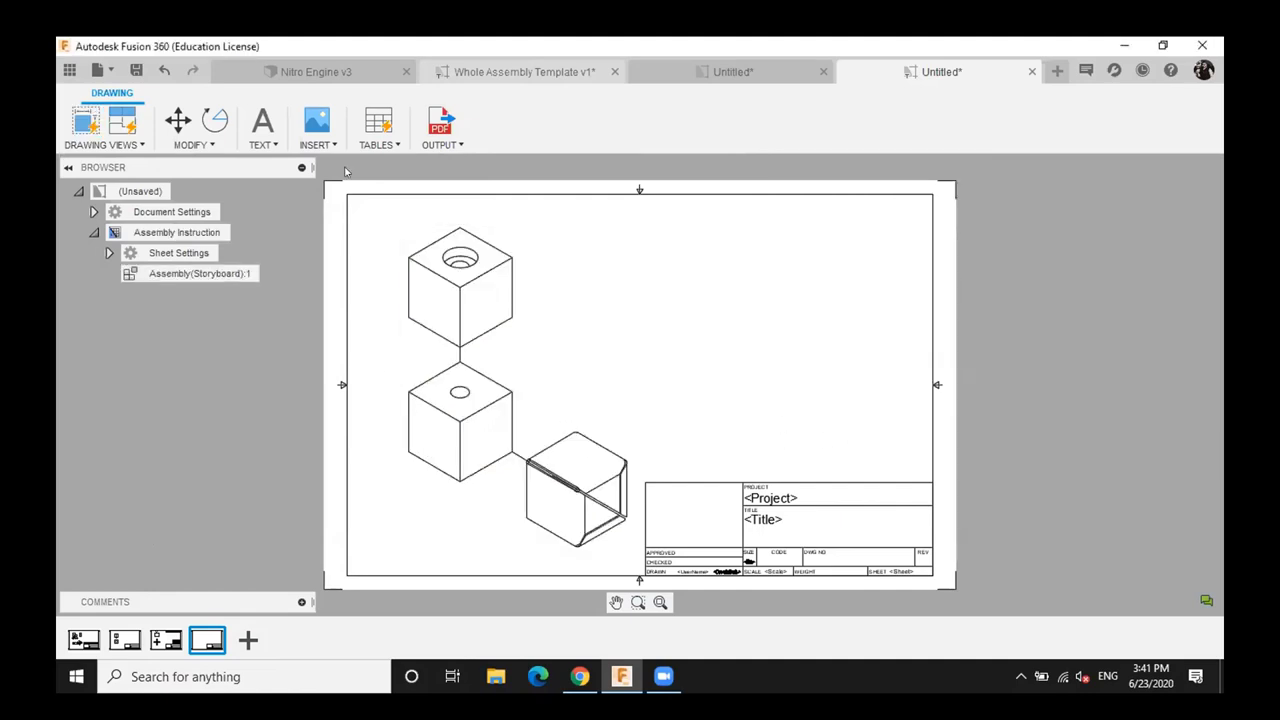
Place a parts list table placeholder at the sheet's top-right corner
click(371, 122)
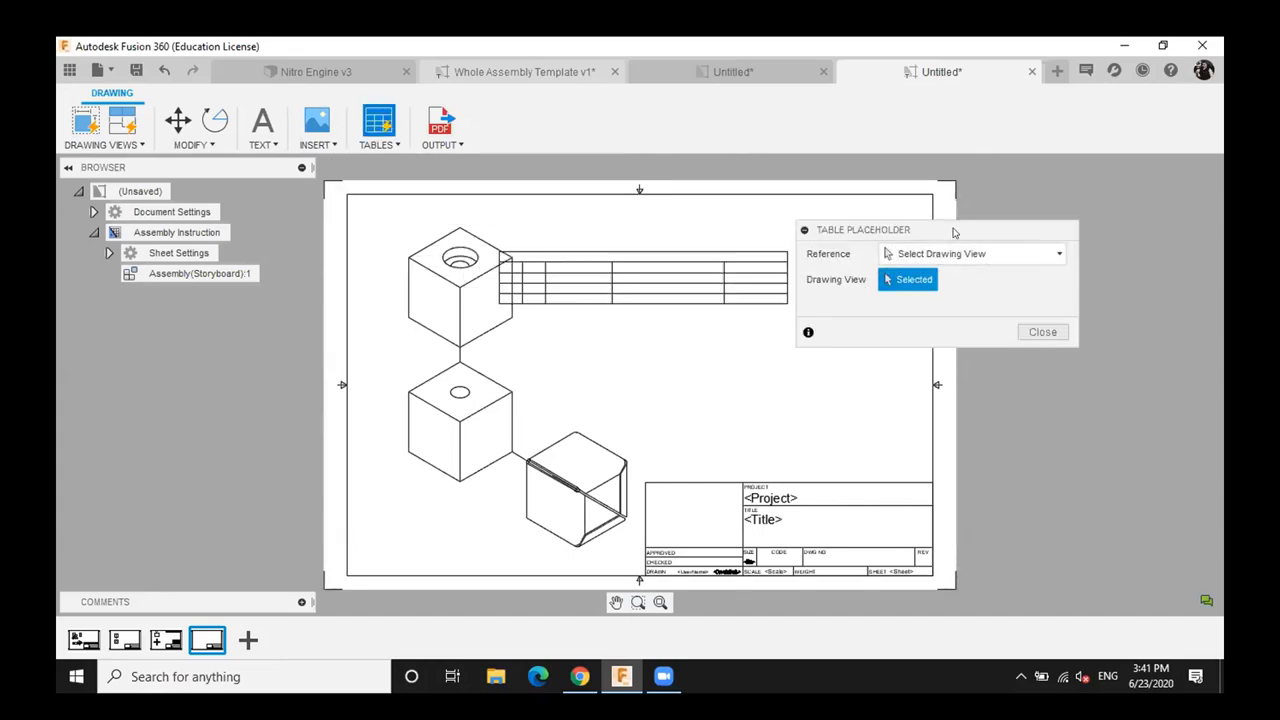
drag(953, 232, 1048, 317)
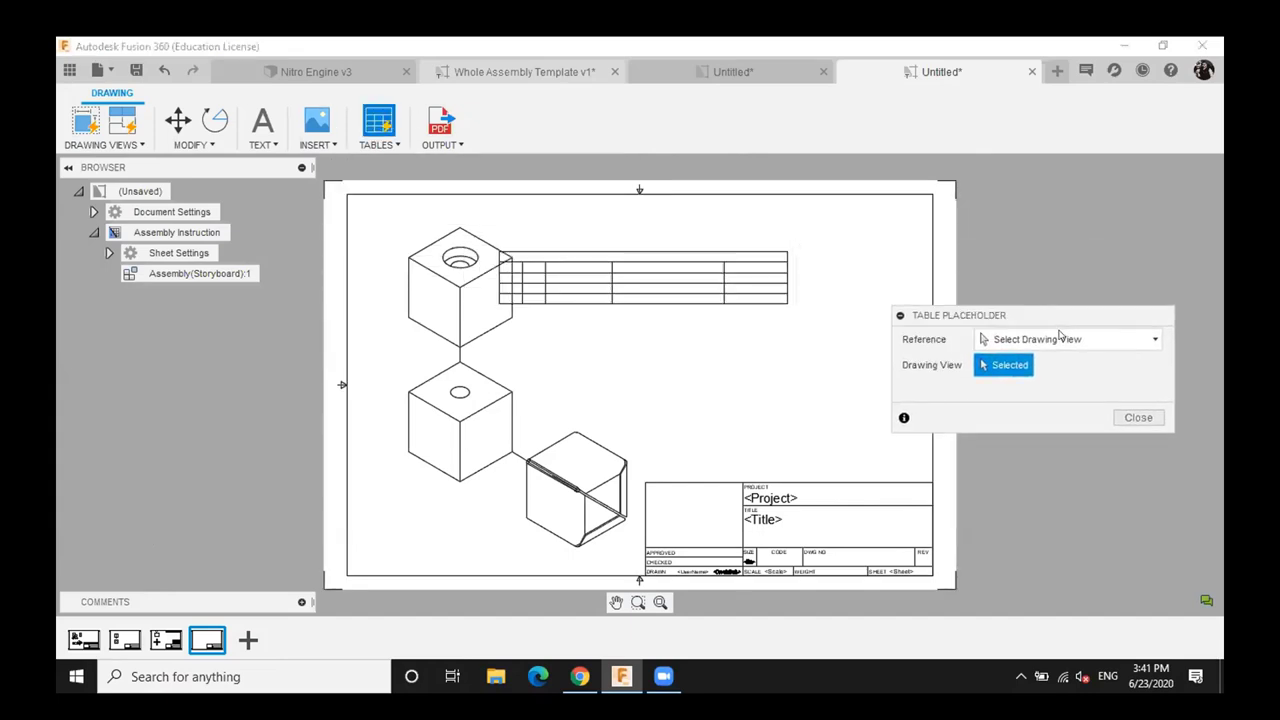
click(932, 194)
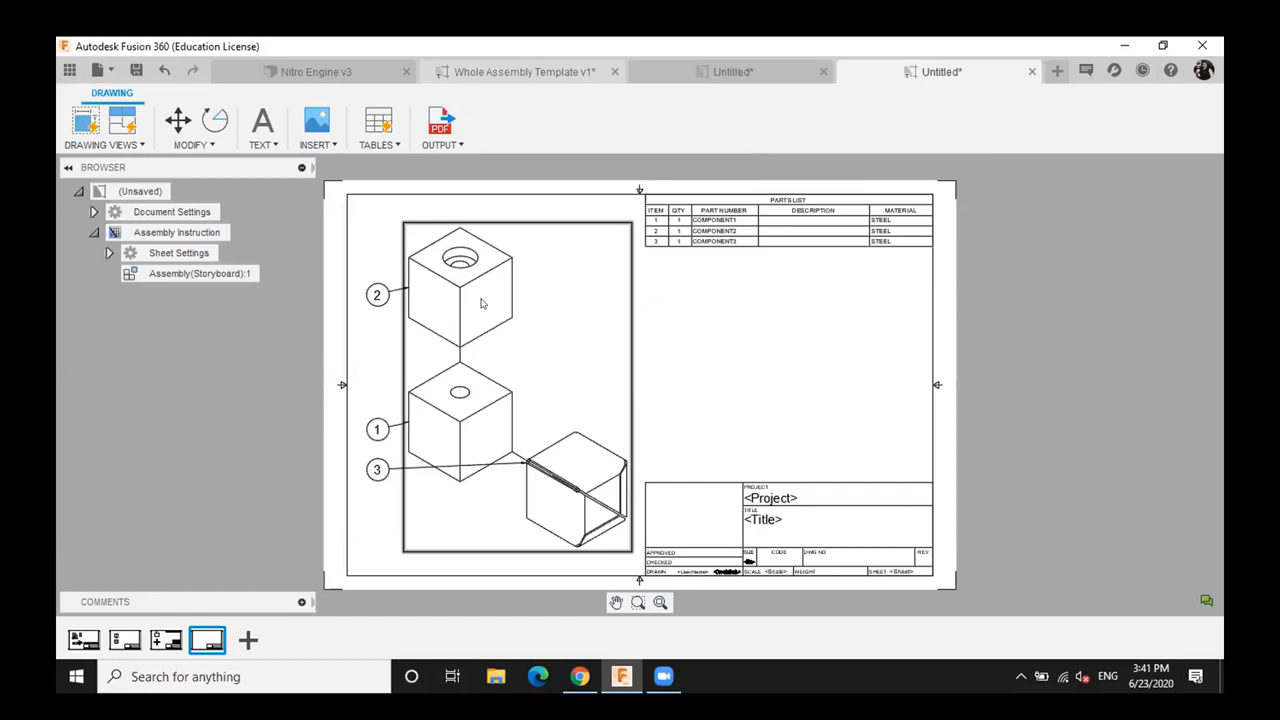
click(789, 238)
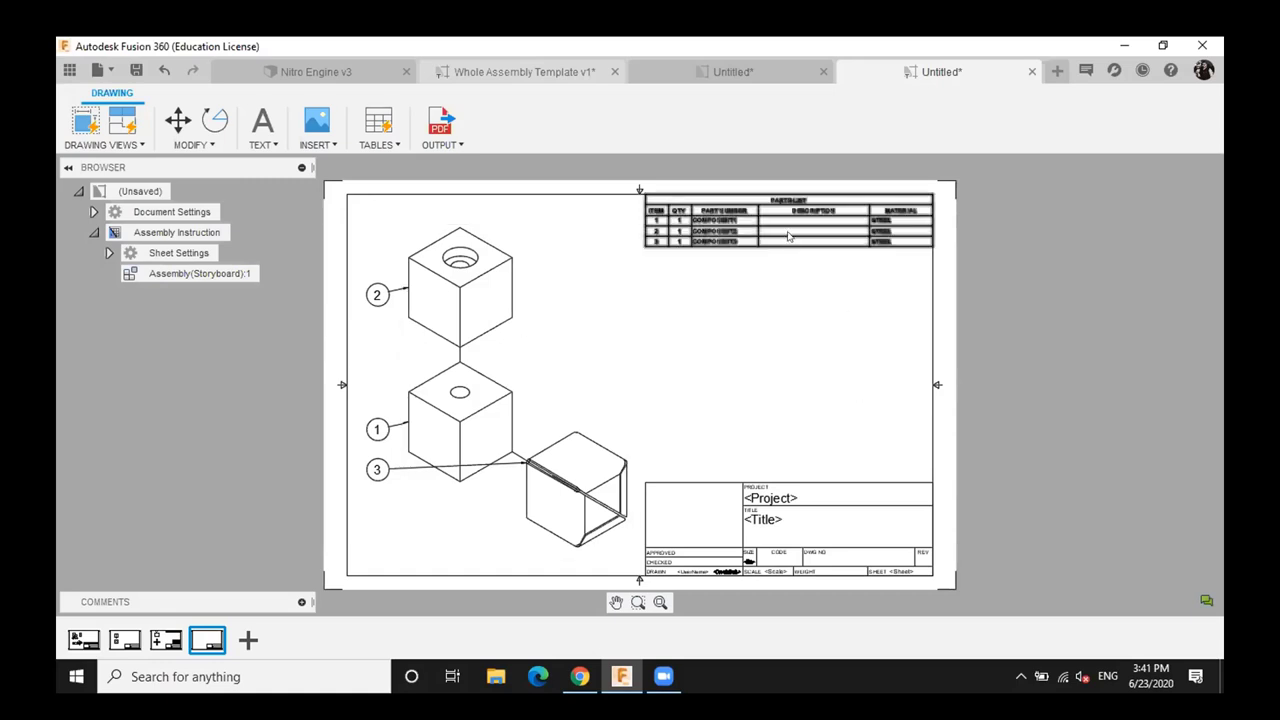
Save the new template as 'Demo Assembly'
click(651, 440)
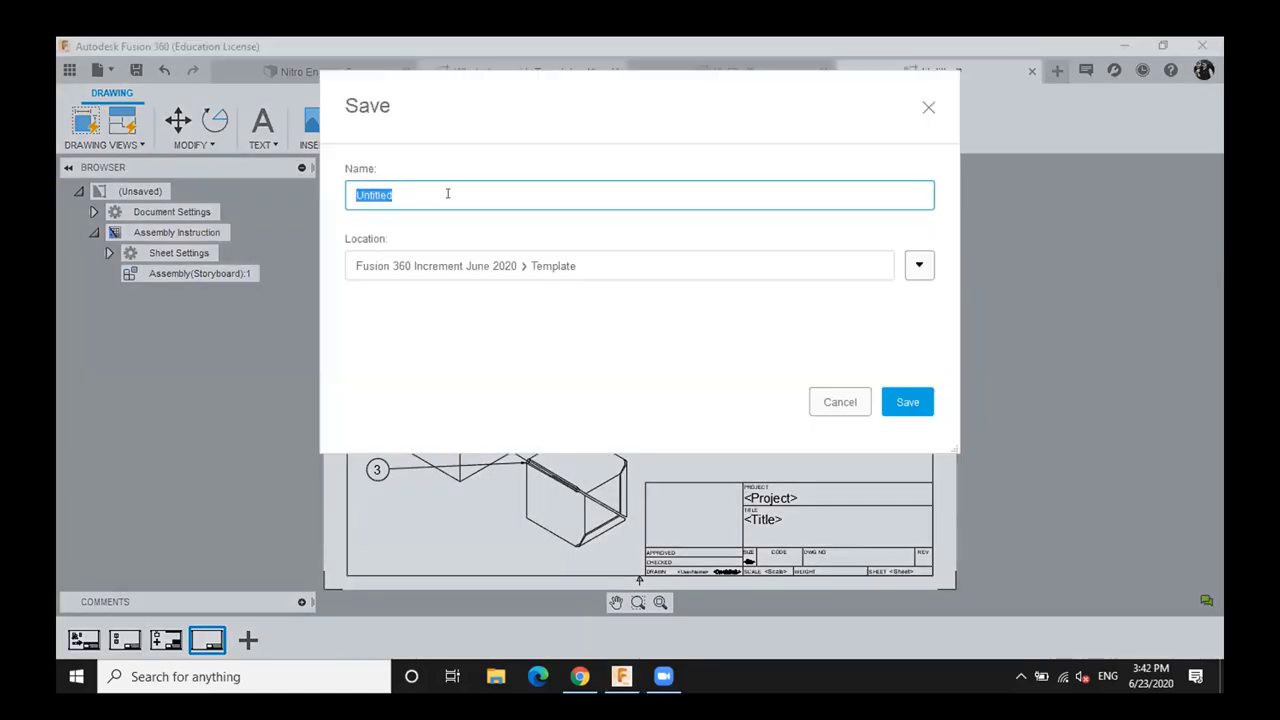
text(Demo Assembly)
click(903, 402)
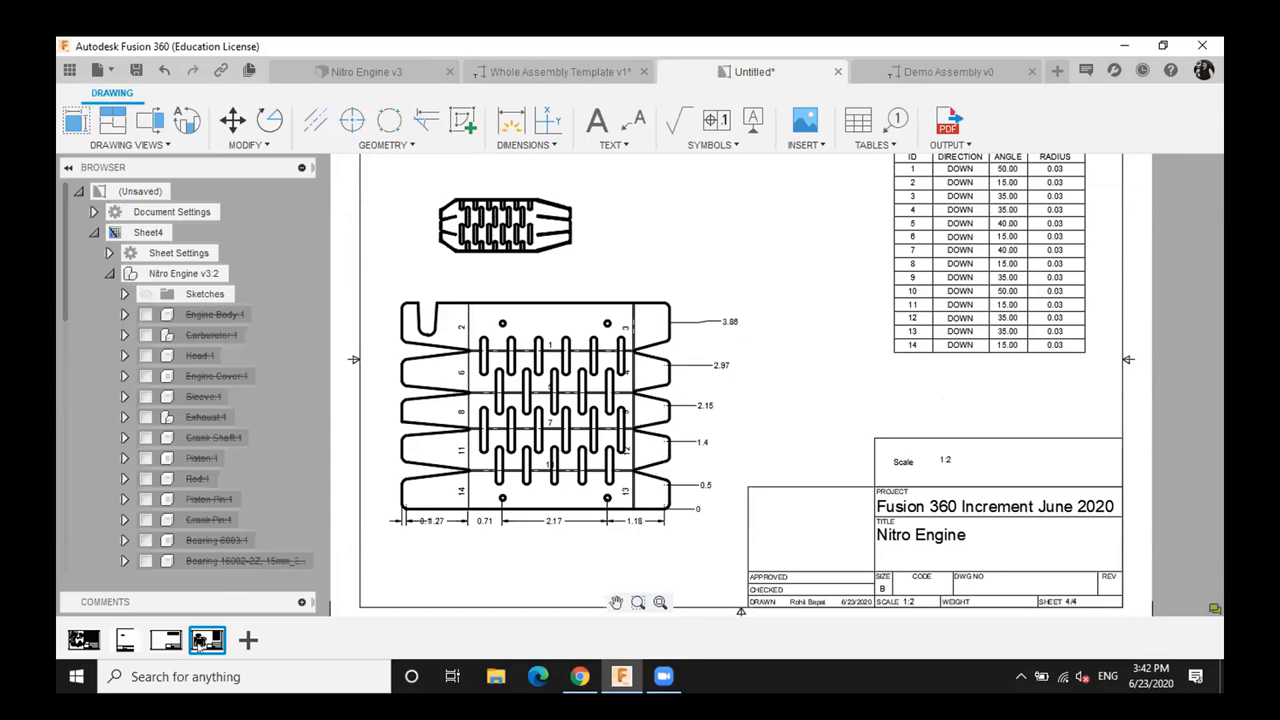
Go back to the Nitro Engine v3 design, start a drawing of its root component, and list the templates
click(84, 640)
click(206, 640)
click(379, 72)
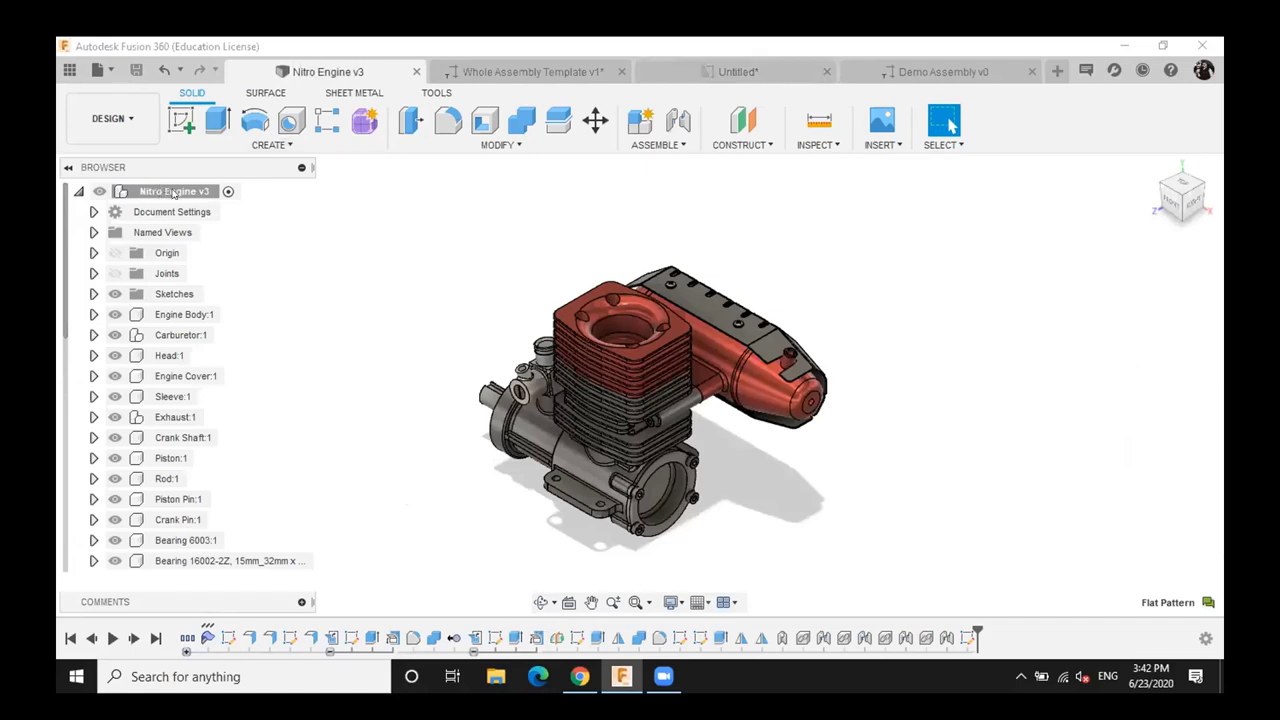
right_click(173, 193)
click(215, 220)
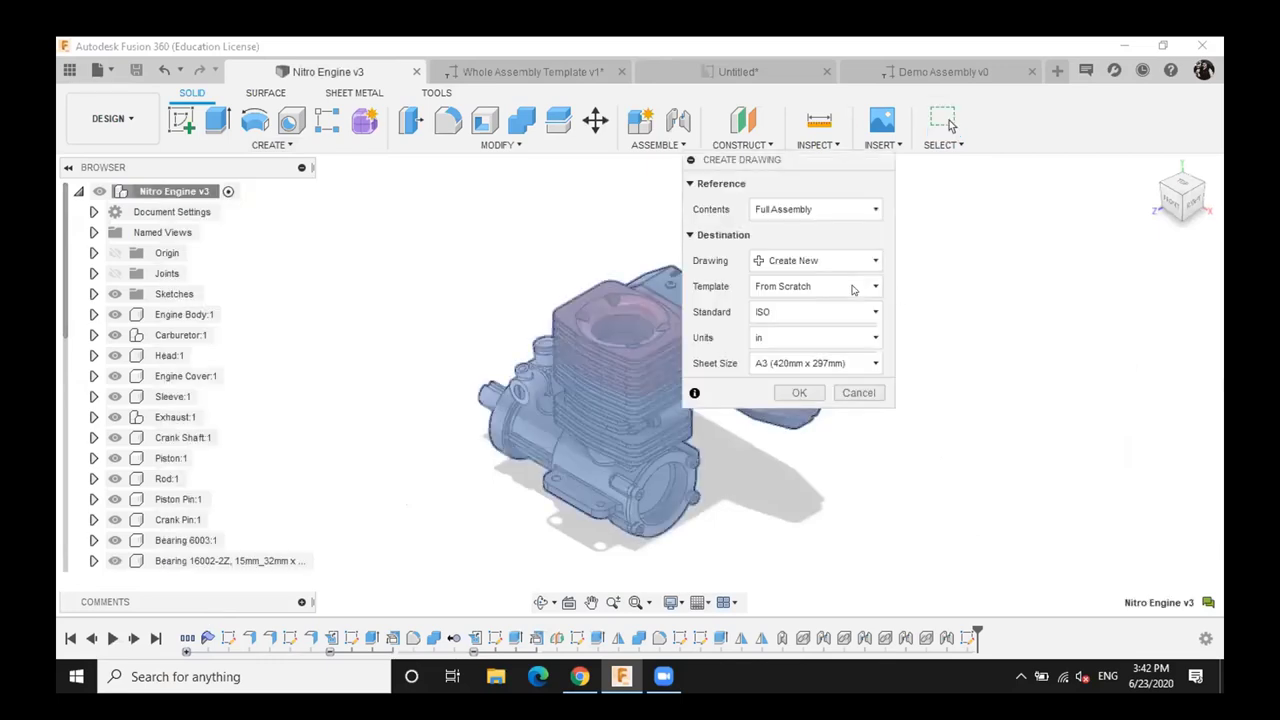
click(853, 289)
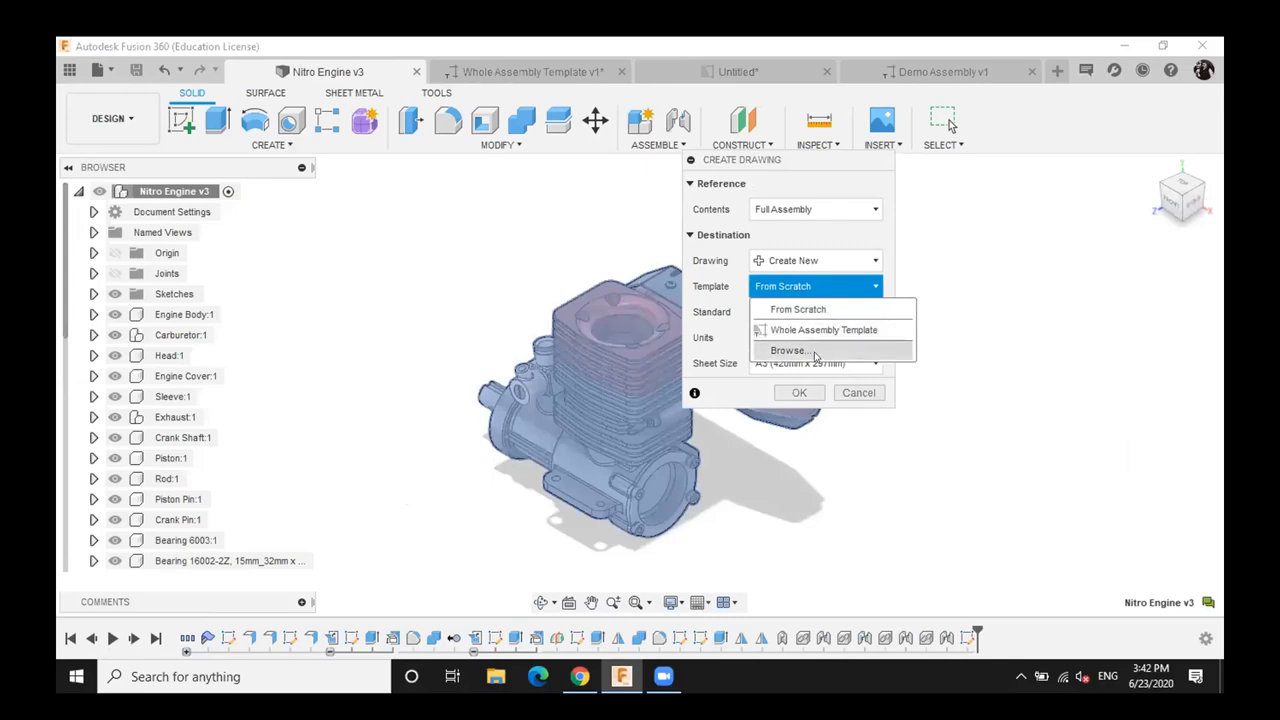
Browse to the Demo Assembly template and enable Linked Components for the new drawing
click(815, 354)
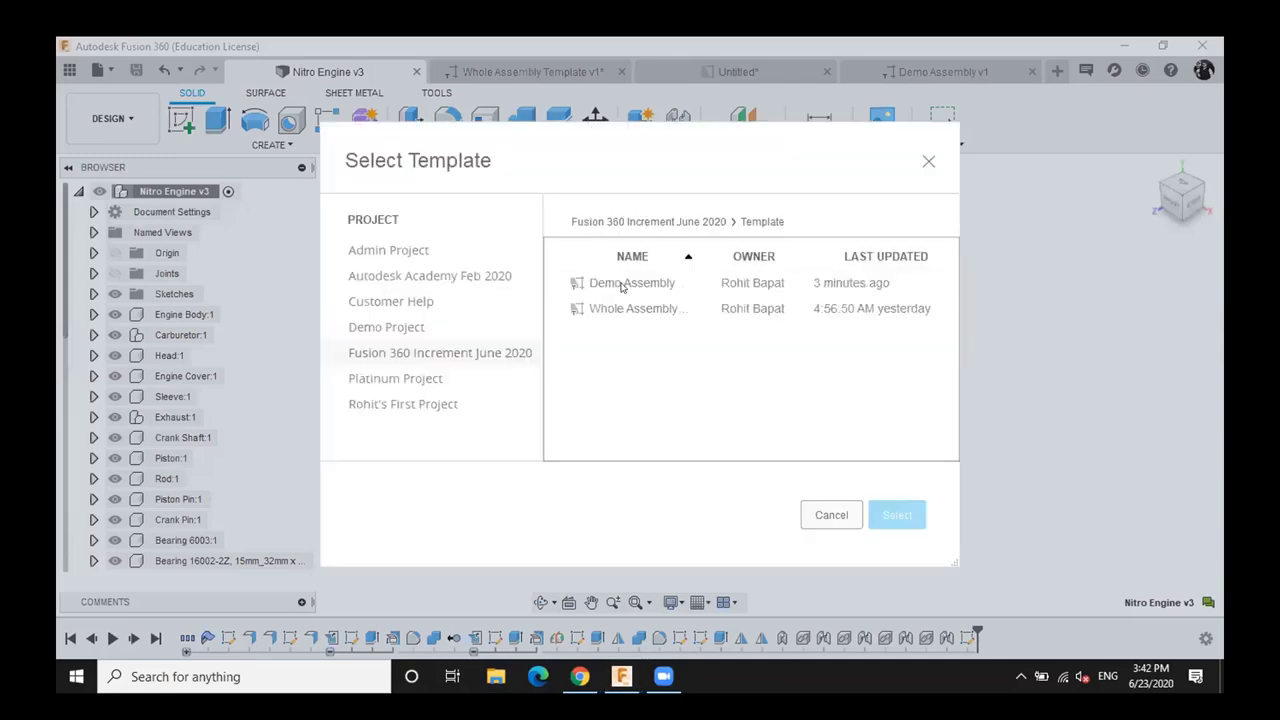
click(622, 287)
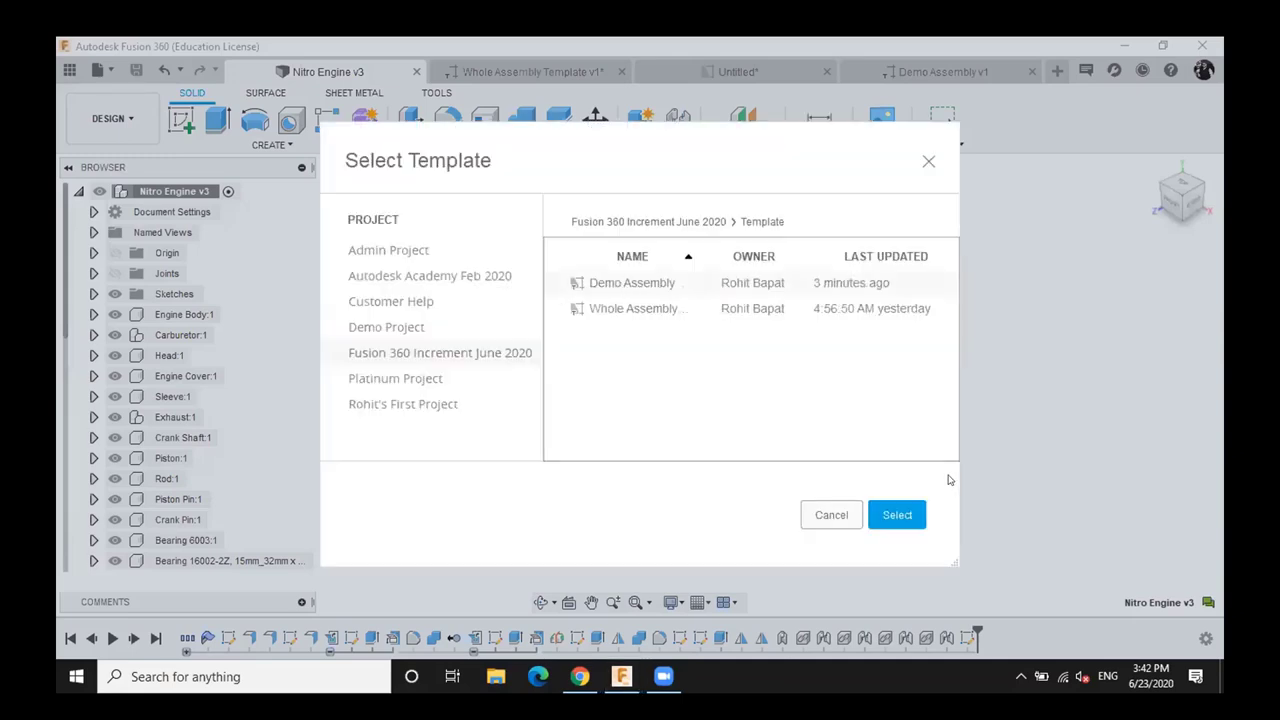
click(893, 514)
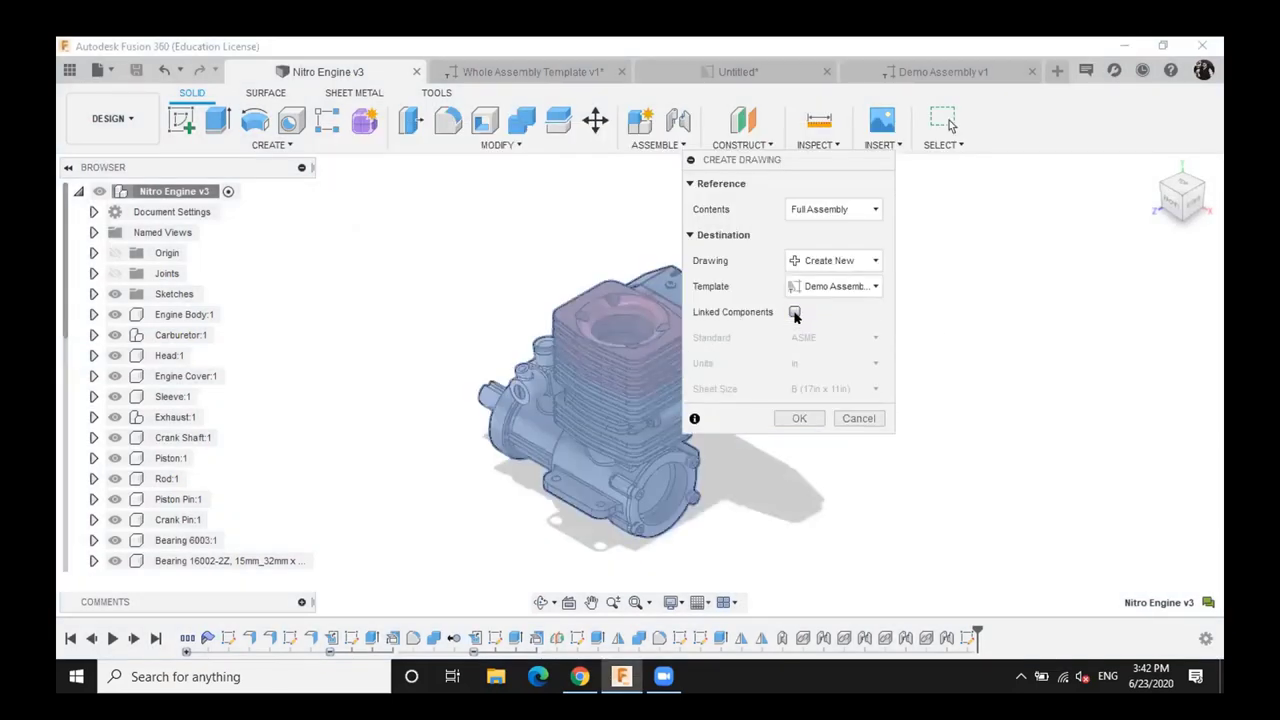
scroll(136, 499, down, 5)
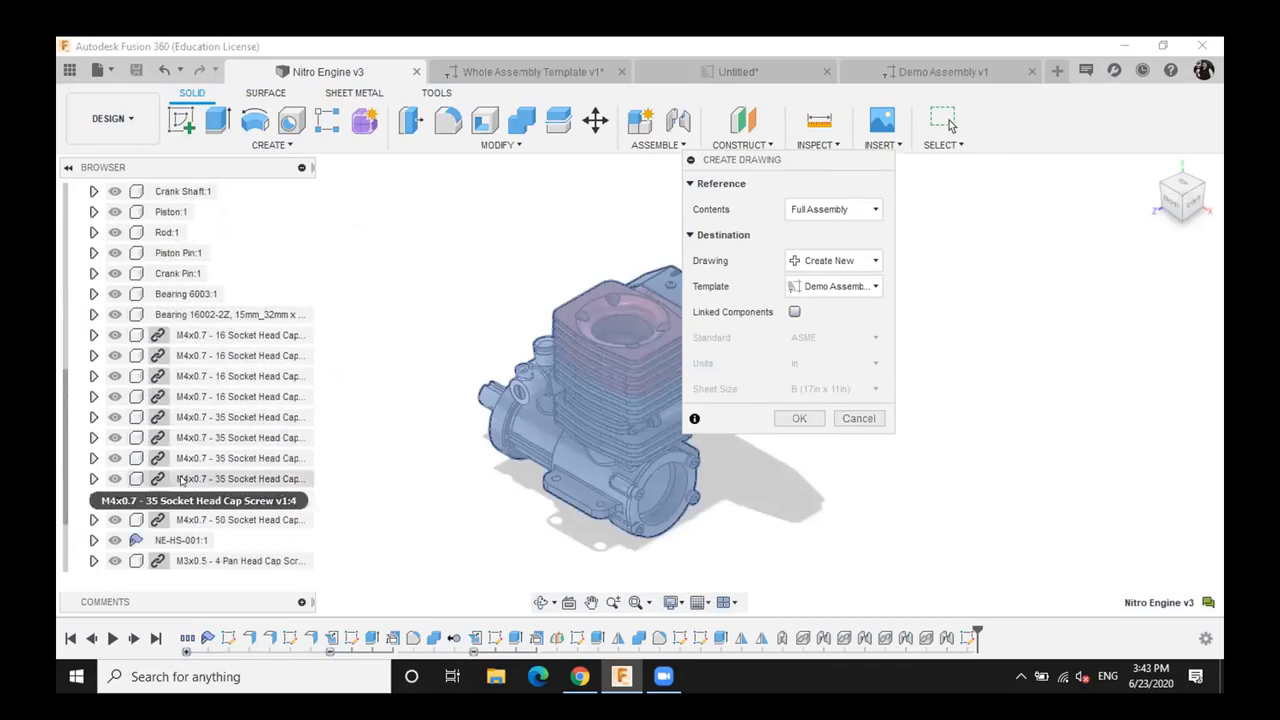
scroll(180, 480, up, 2)
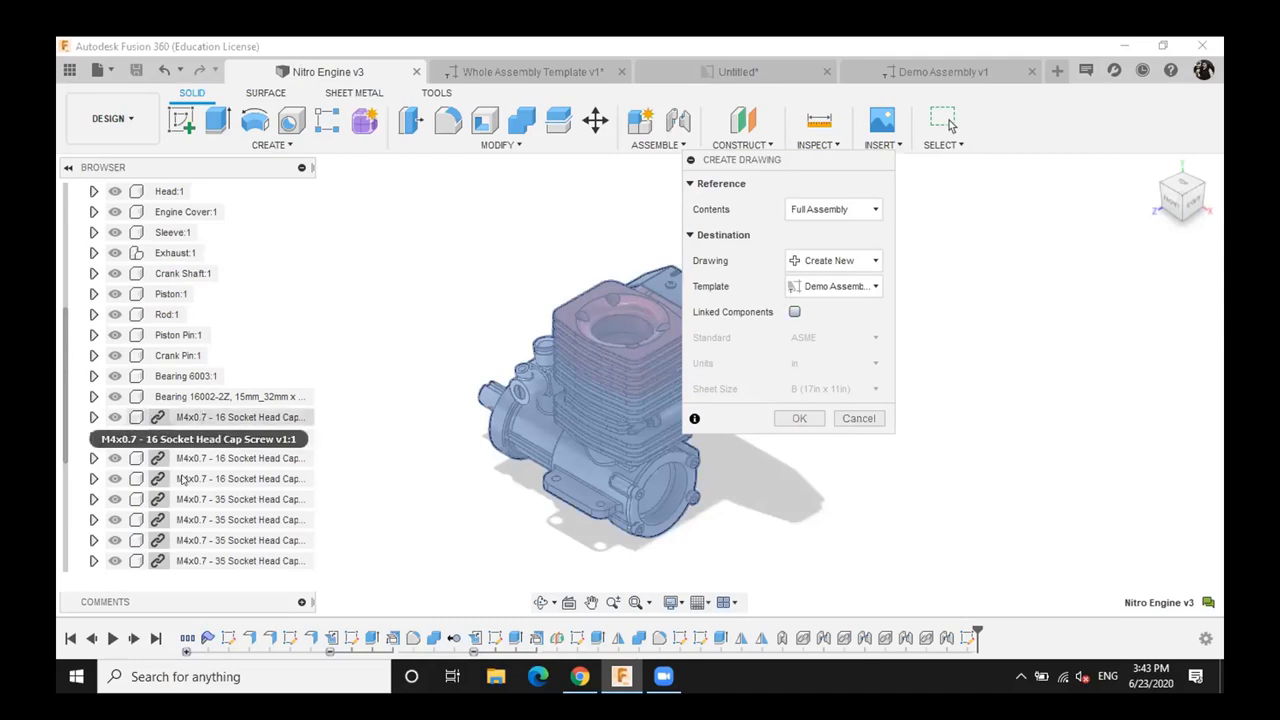
scroll(187, 484, up, 4)
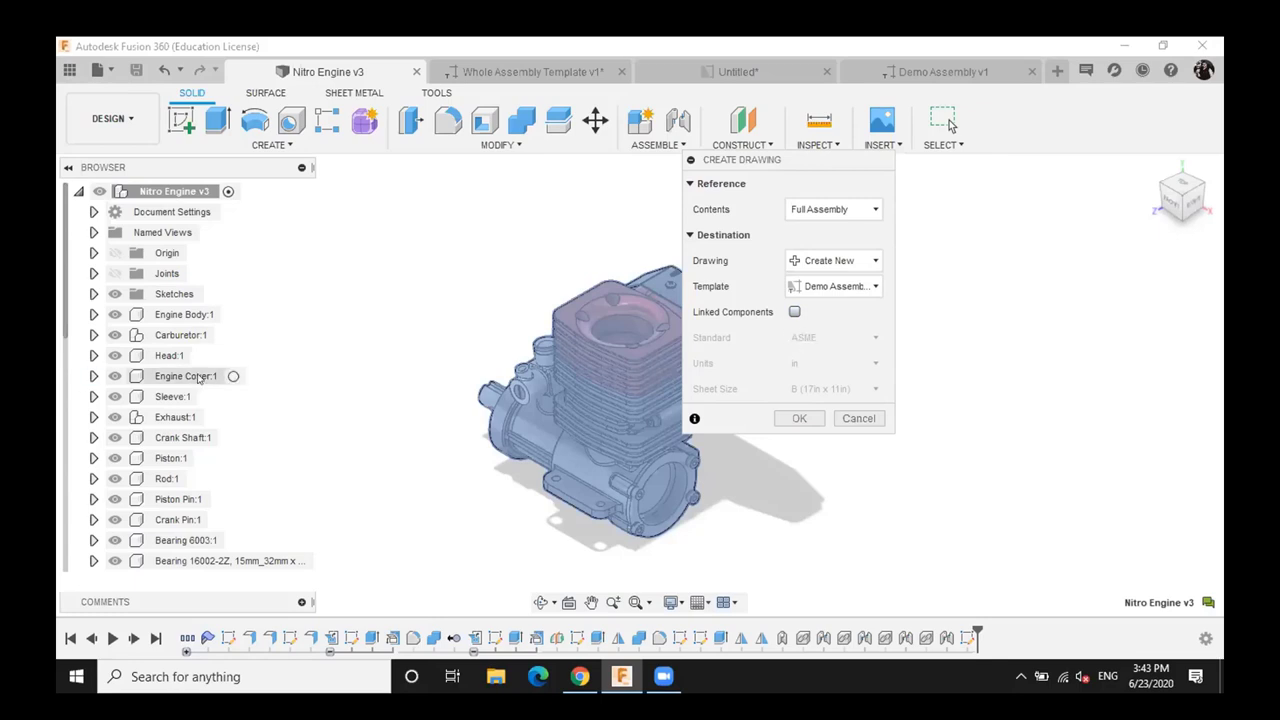
click(794, 312)
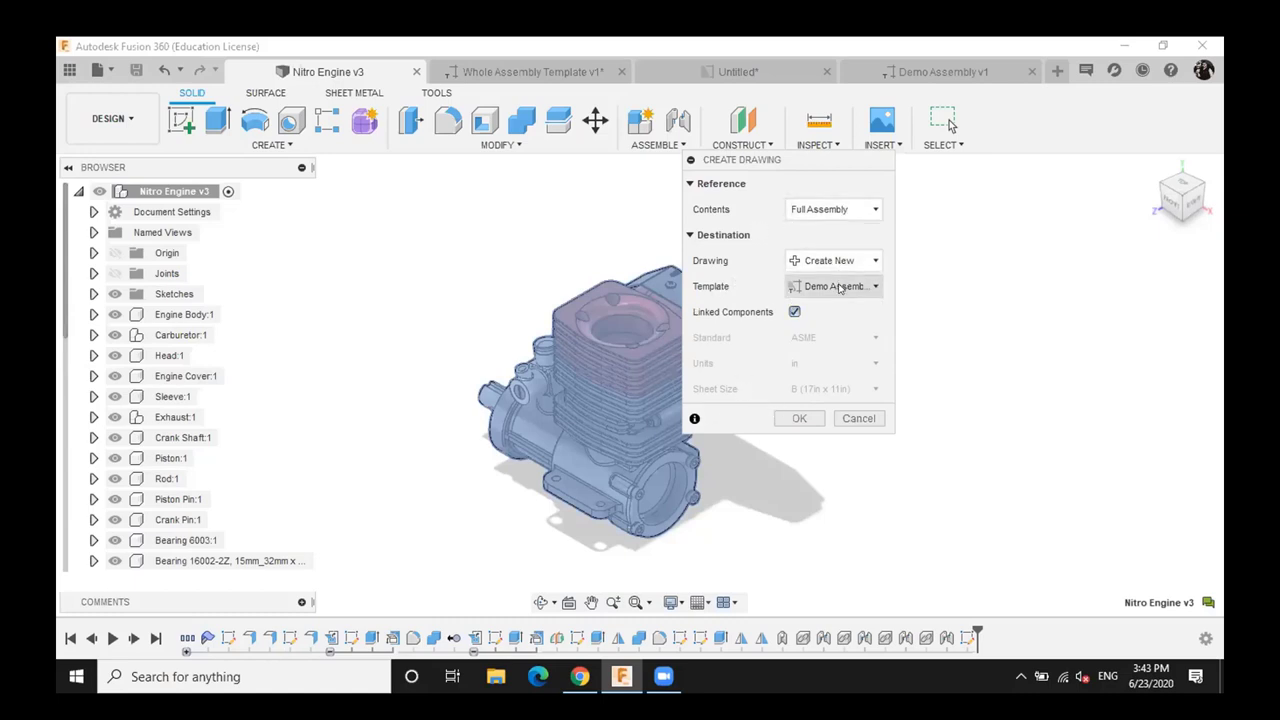
Confirm the Create Drawing settings to generate the Nitro Engine drawing from the Demo Assembly template
click(788, 418)
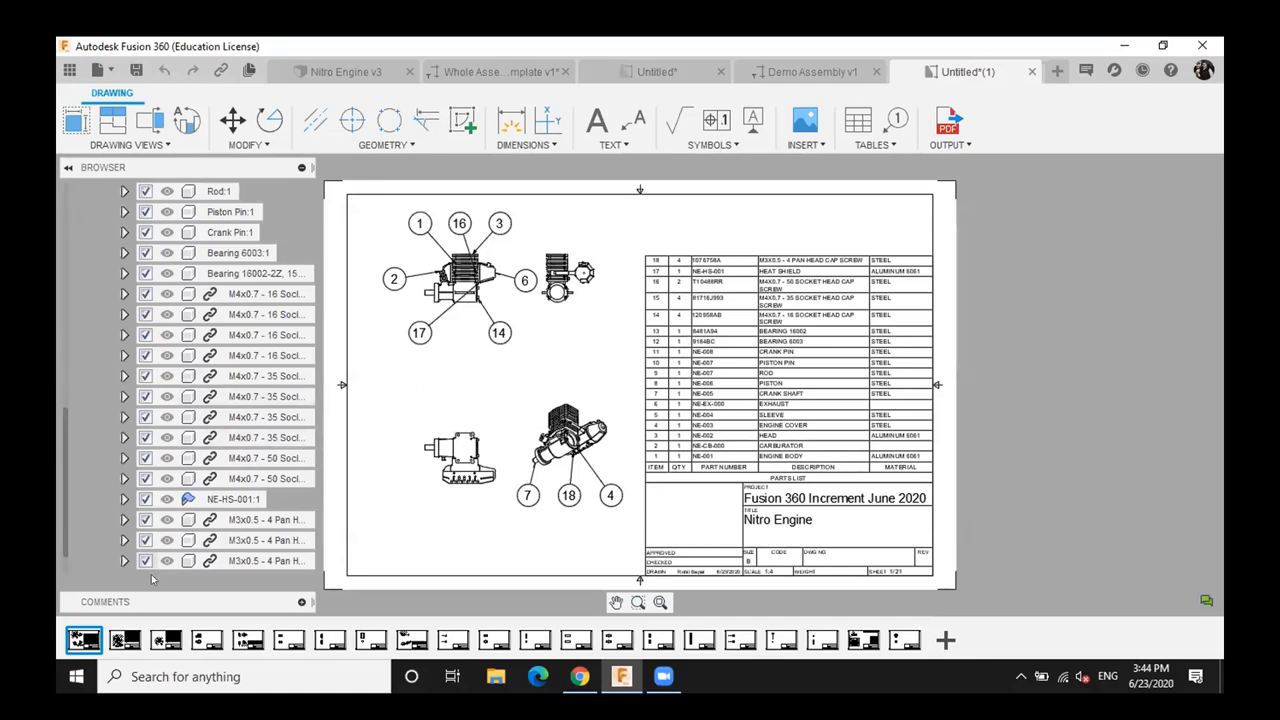
Drag balloon 14 straight down on sheet 1
click(440, 450)
click(530, 373)
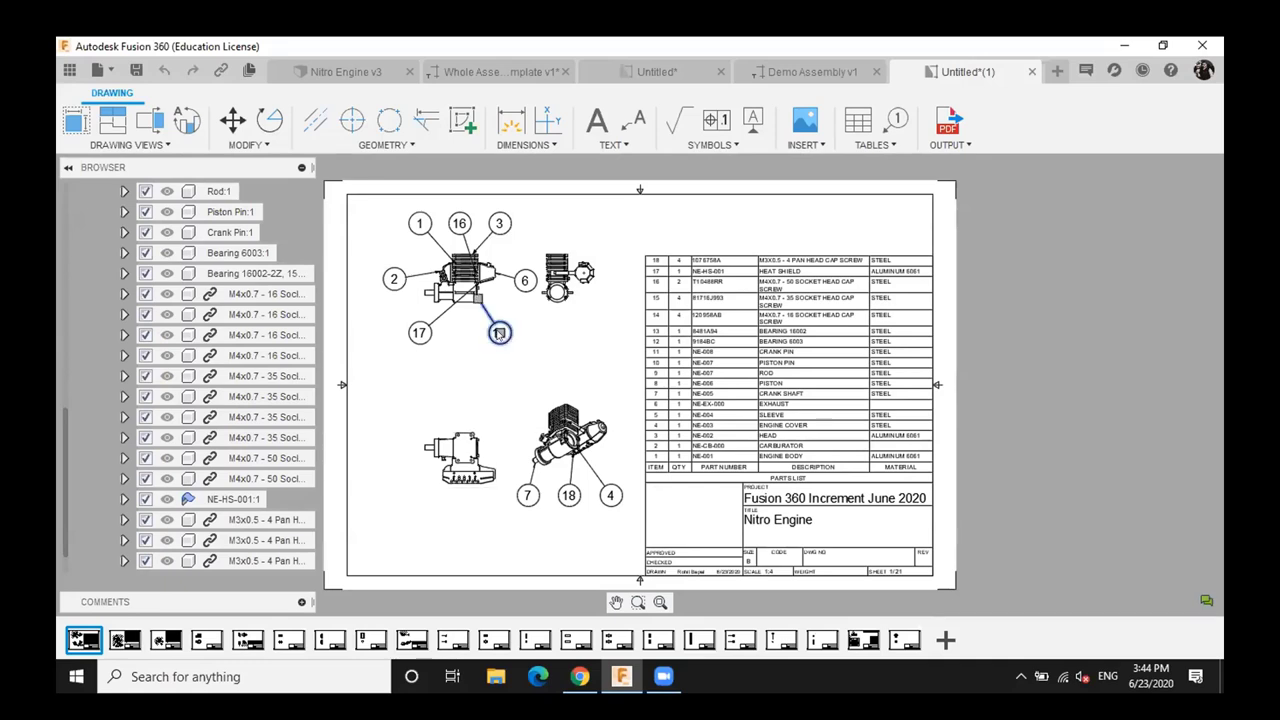
drag(499, 333, 499, 372)
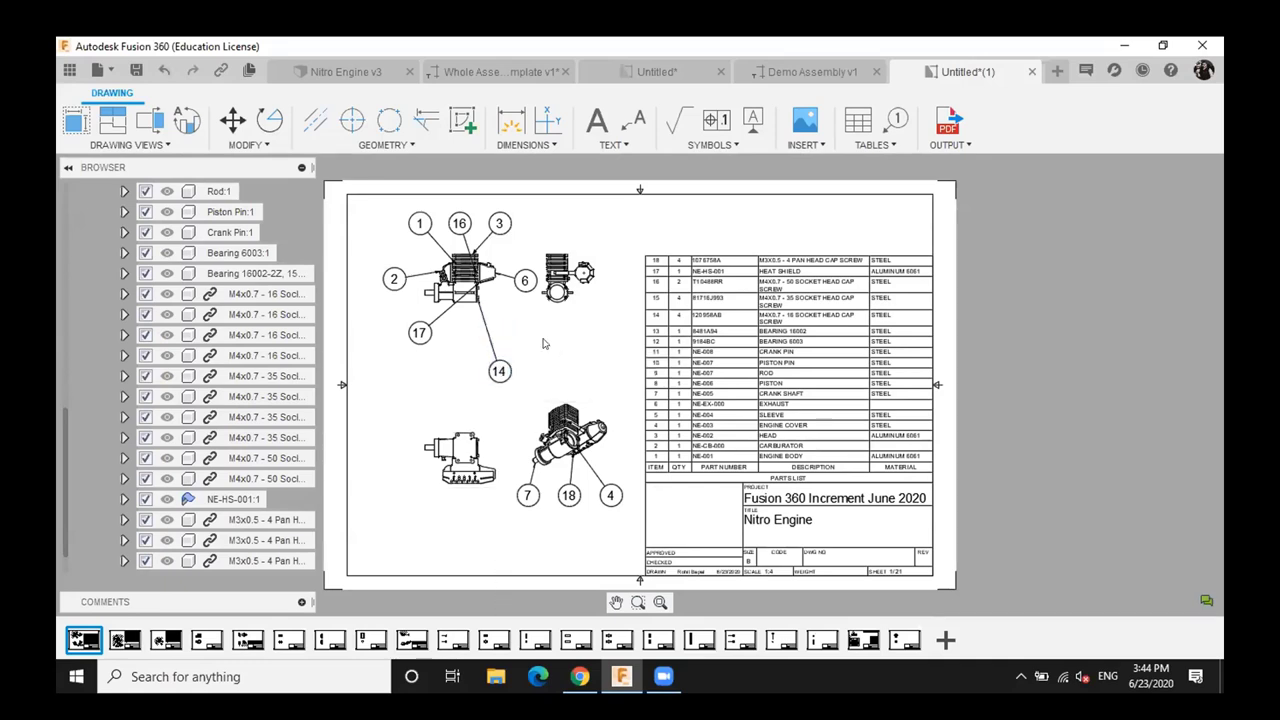
Check the top-left view's settings without changes, preview sheet 20, then return to sheet 1
double_click(463, 283)
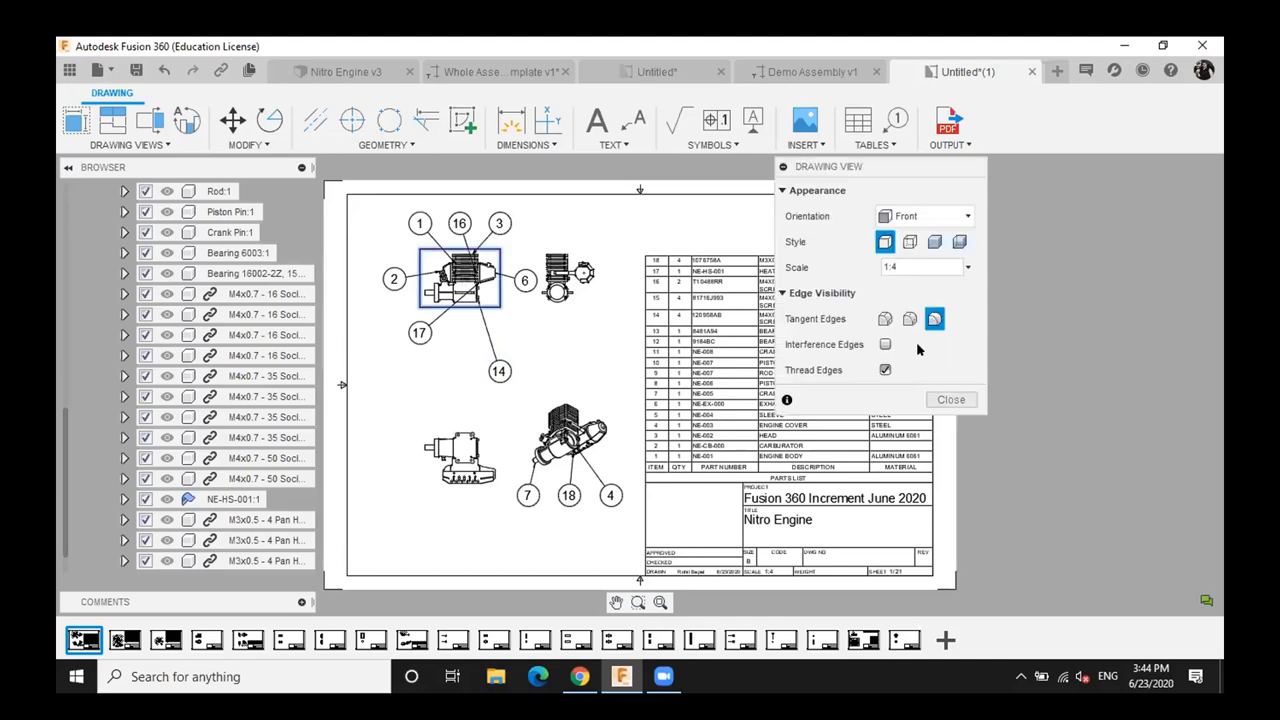
click(951, 399)
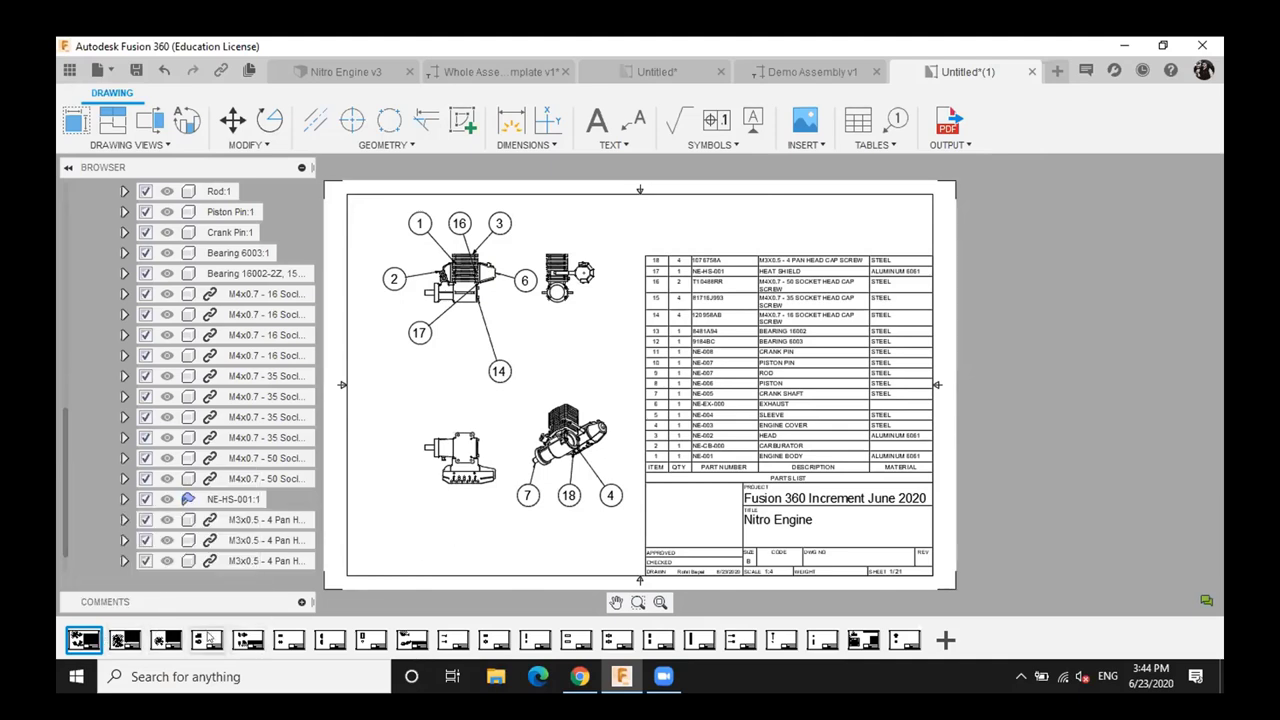
click(864, 640)
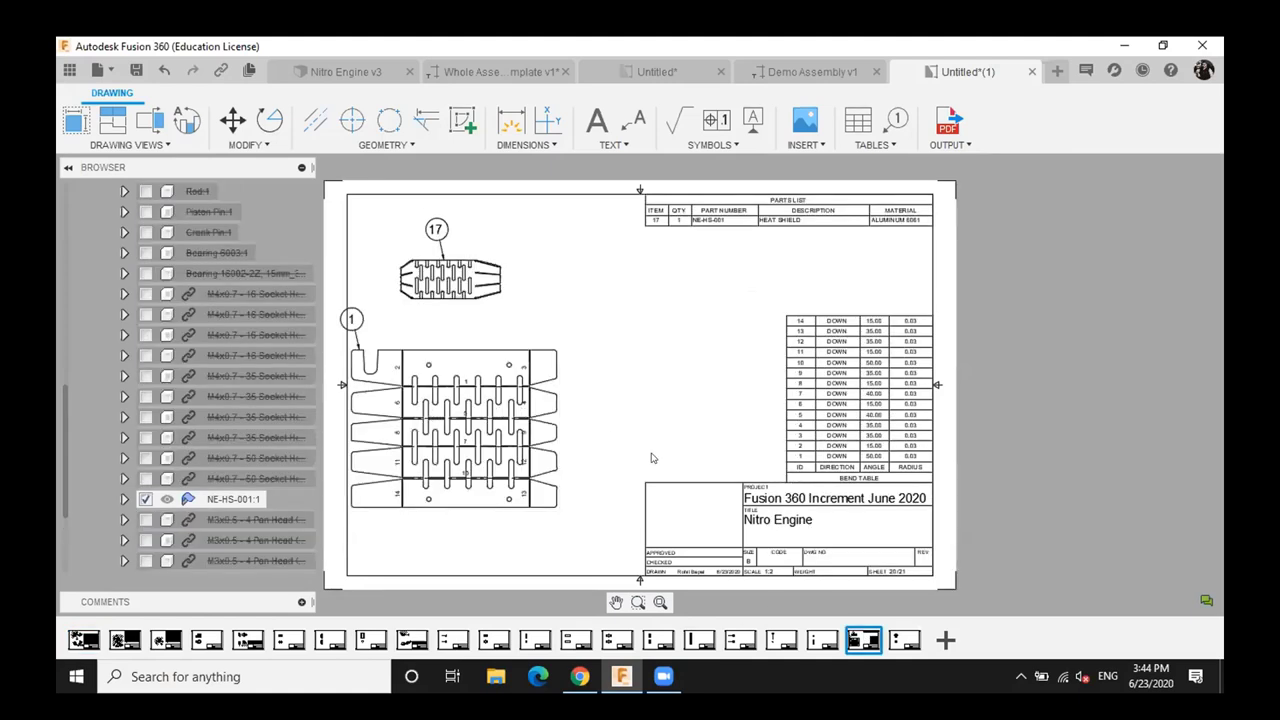
mouse_move(898, 645)
click(84, 640)
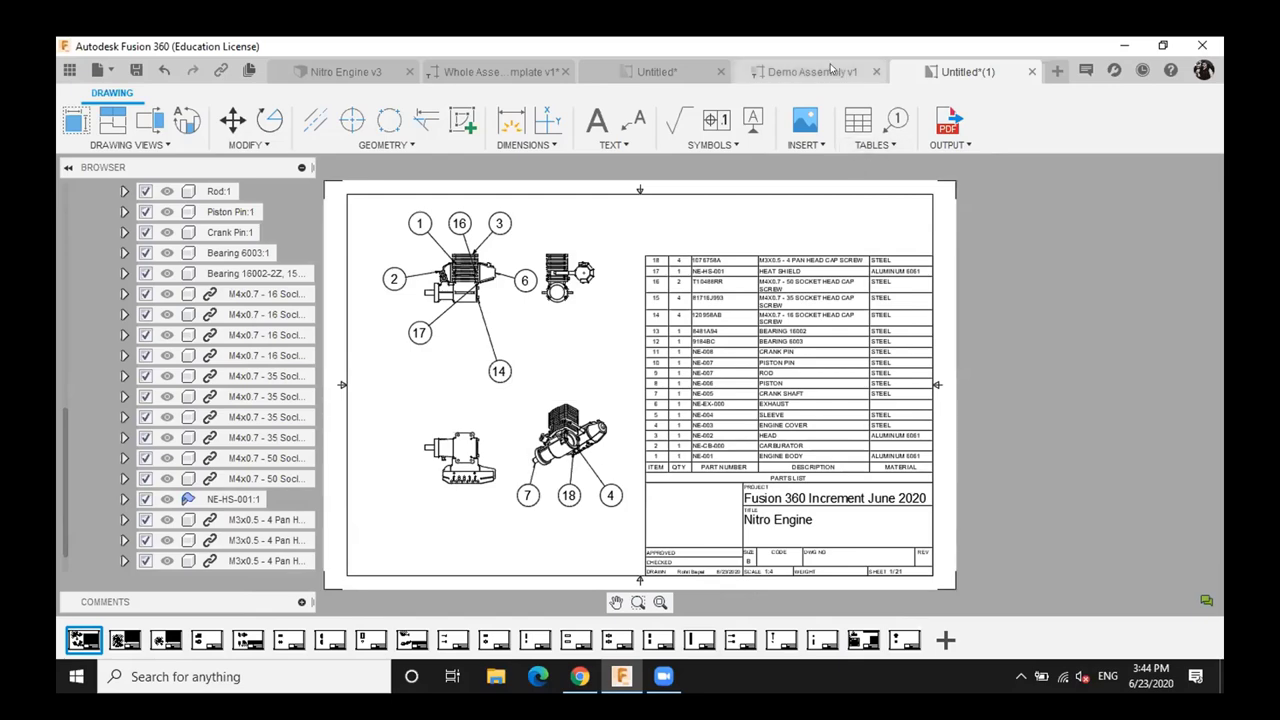
Bring up and dismiss the sheet's right-click quick actions twice without choosing anything
key(ctrl+shift+Tab)
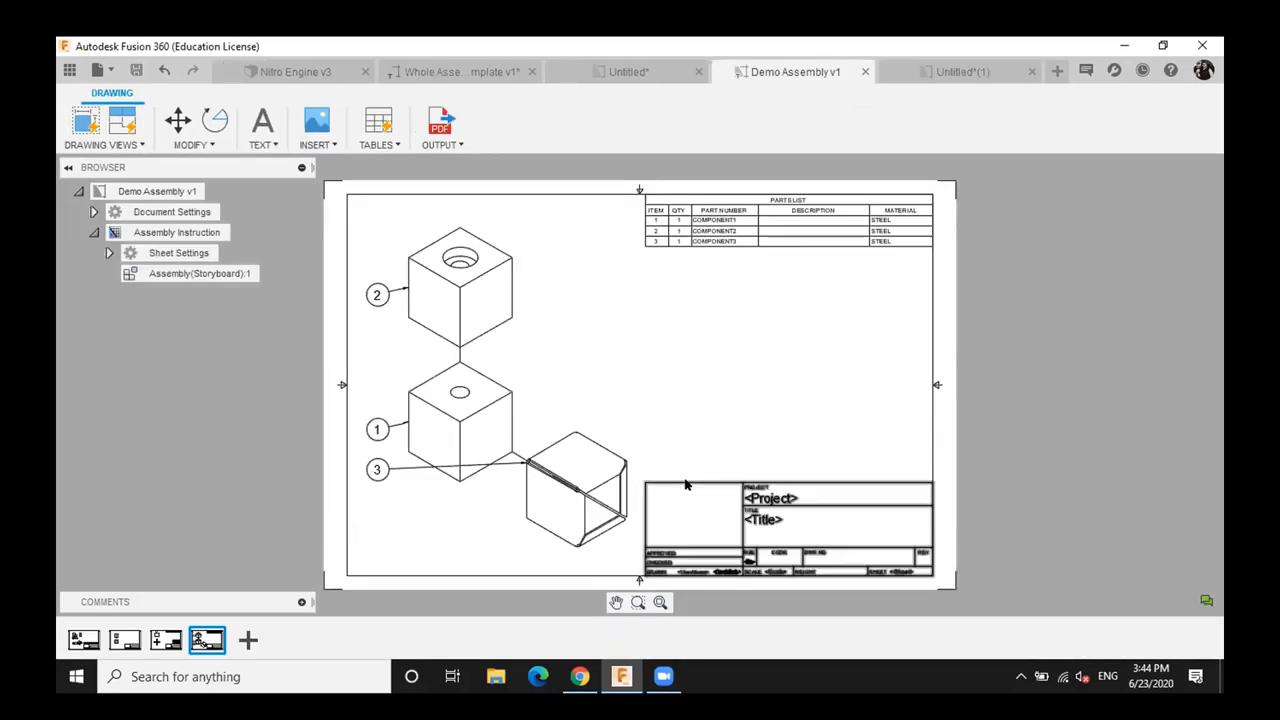
right_click(934, 350)
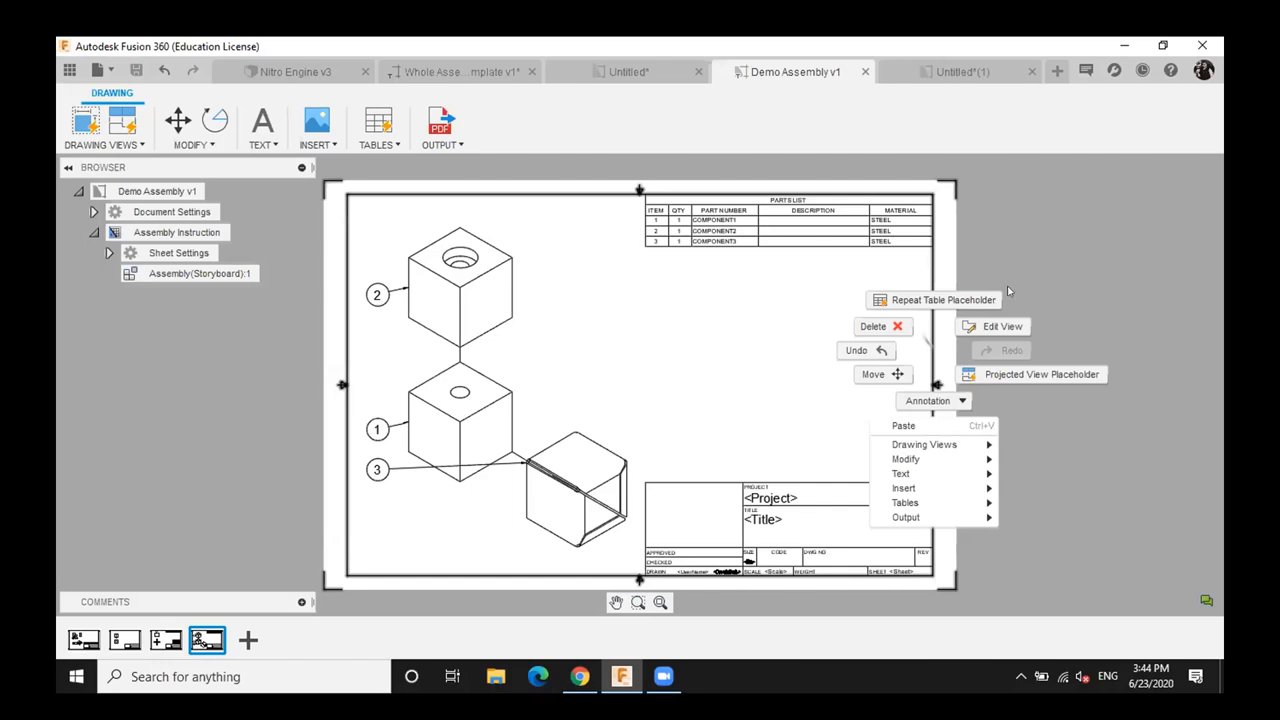
click(1109, 237)
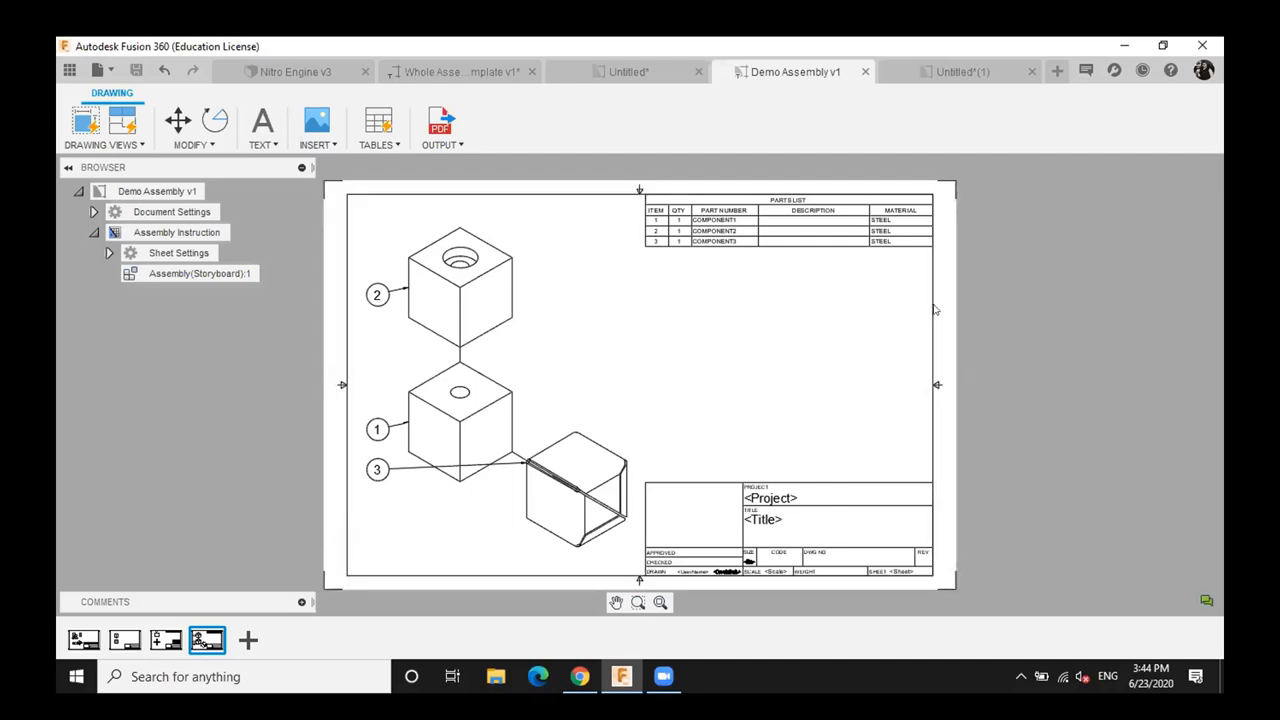
right_click(933, 358)
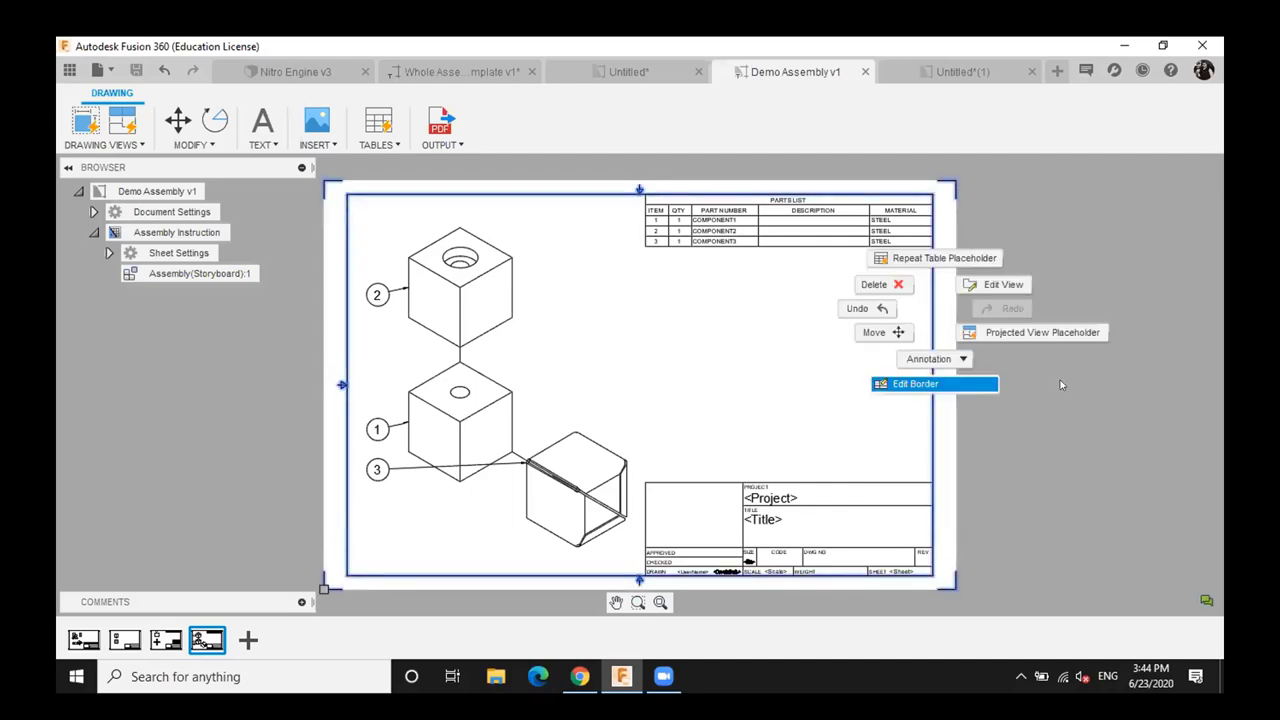
click(1110, 438)
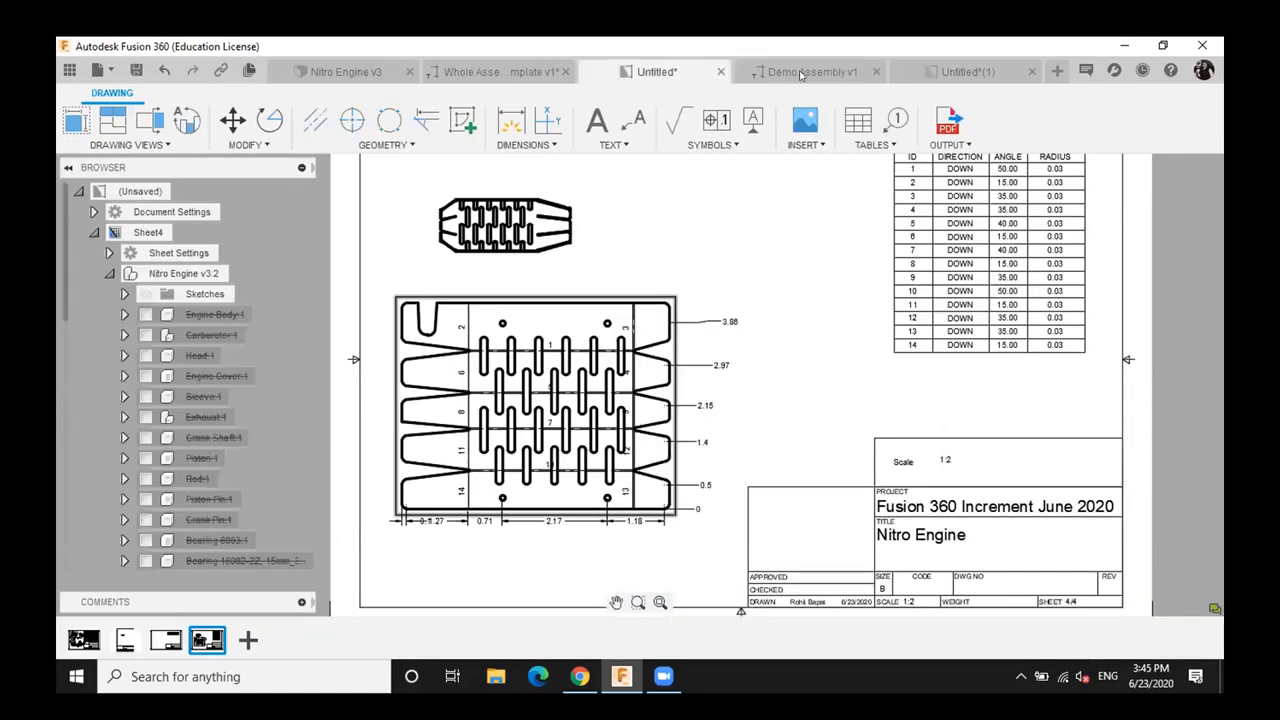
Look over the Demo Assembly v1 and Whole Assembly Template drawings, then return to the Nitro Engine drawing
click(800, 74)
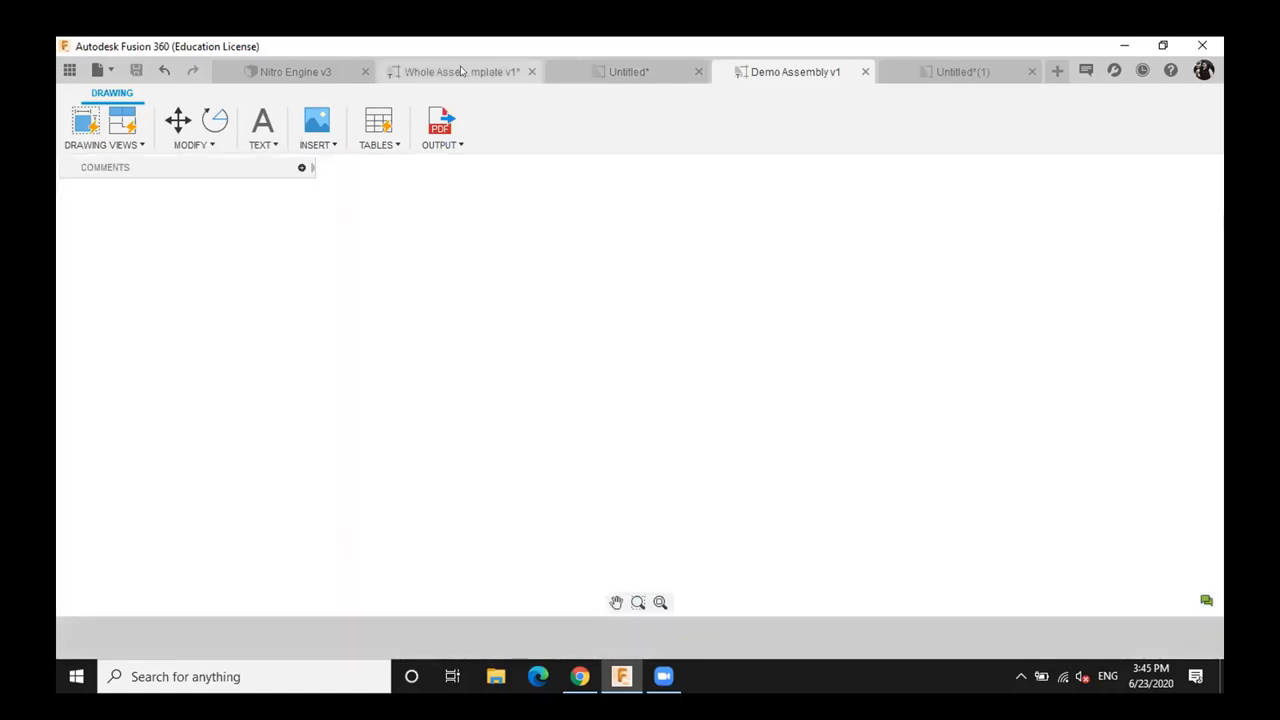
click(460, 66)
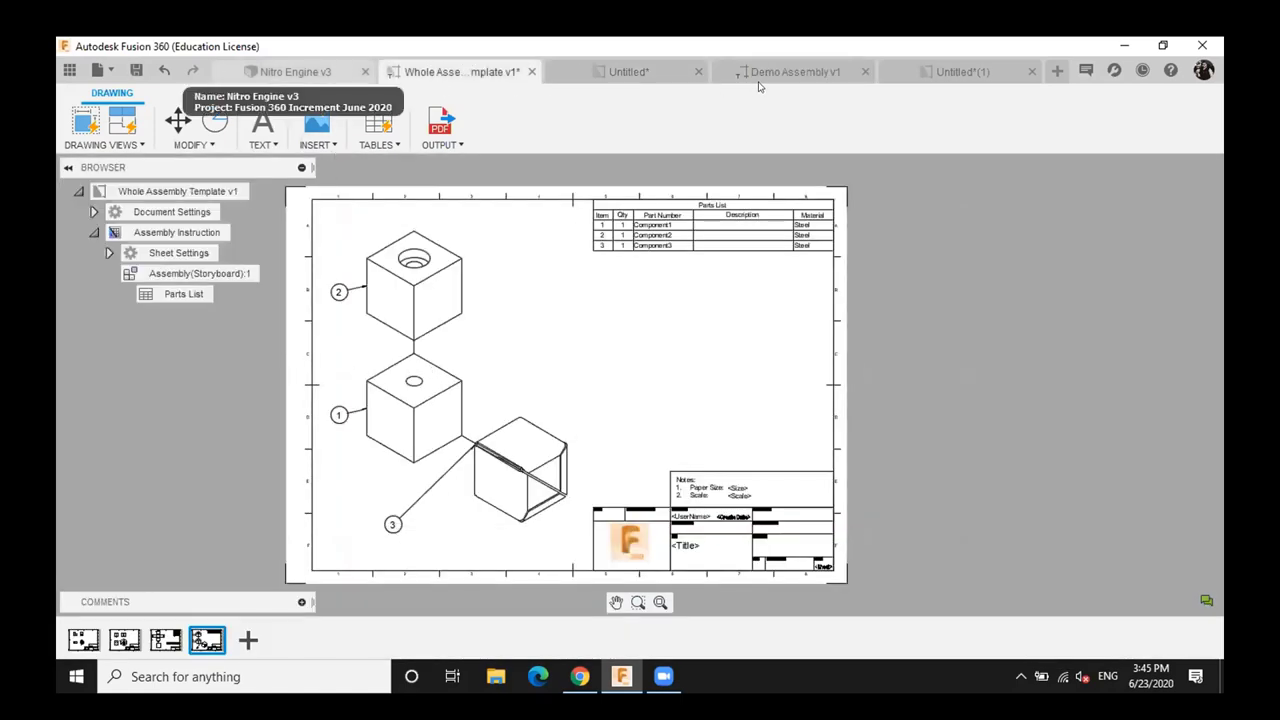
click(934, 72)
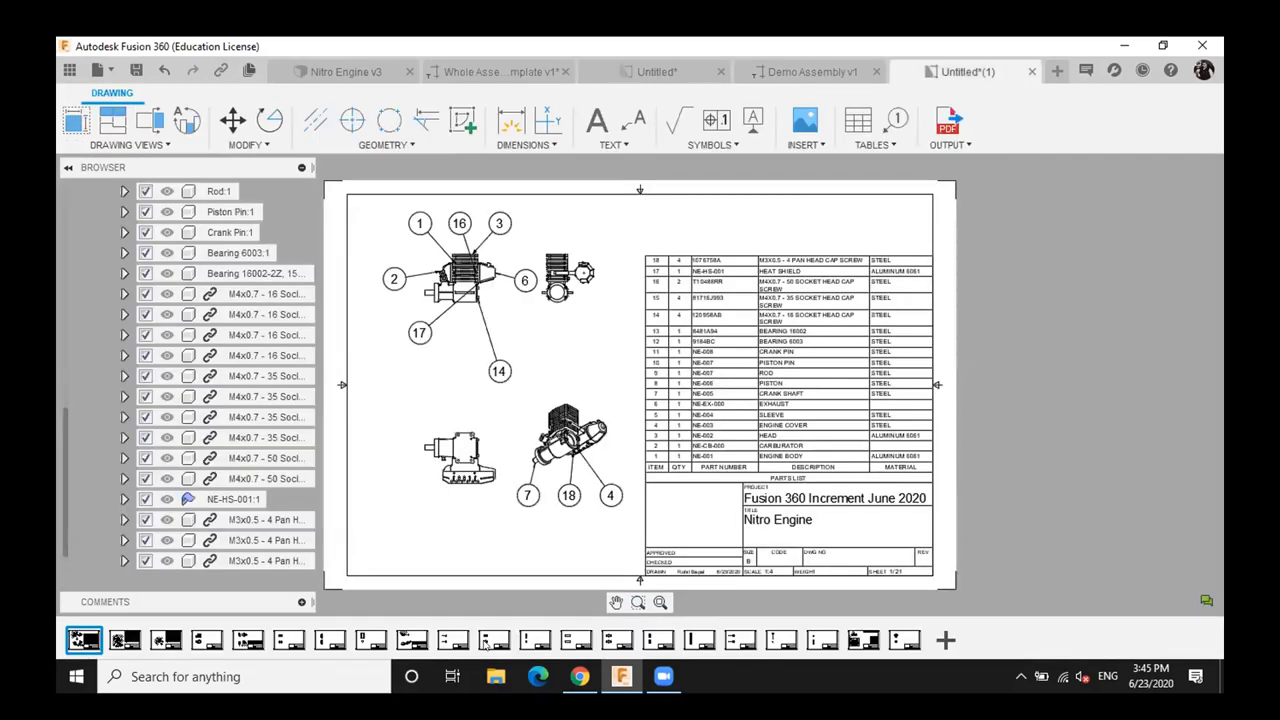
On sheet 11, start a section view of the upper piston view with a cut line through it
click(494, 640)
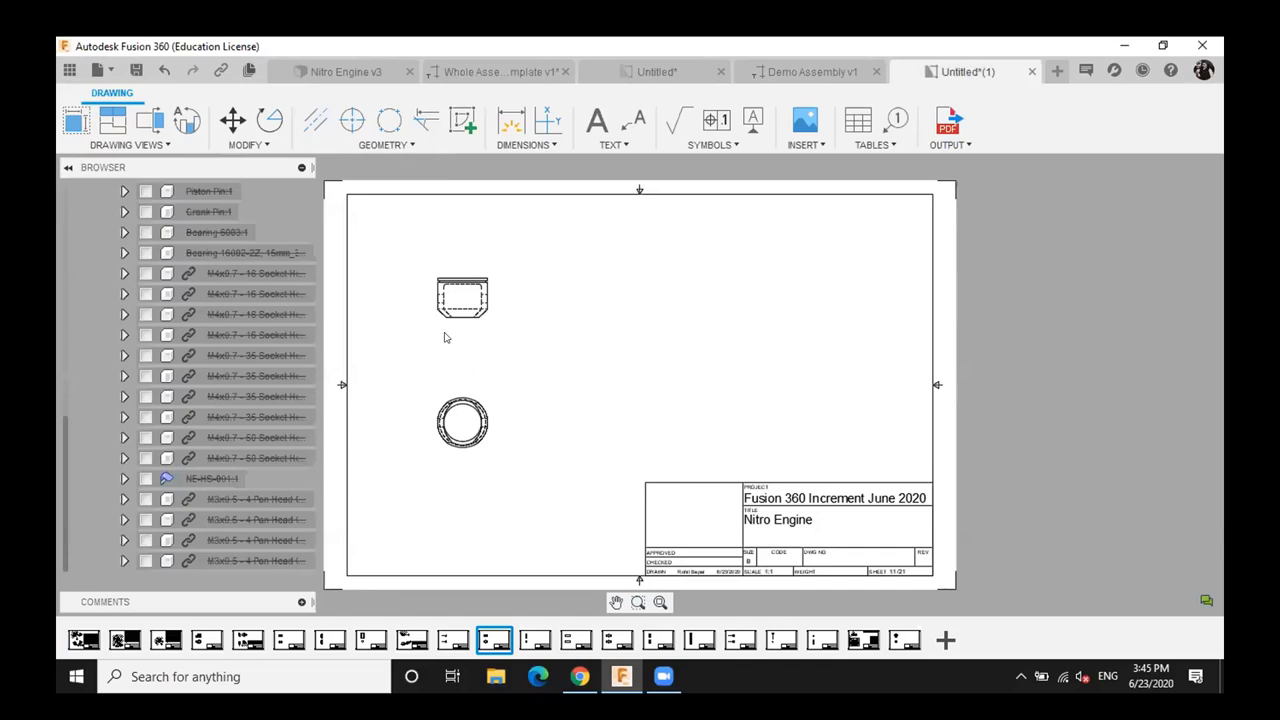
click(150, 120)
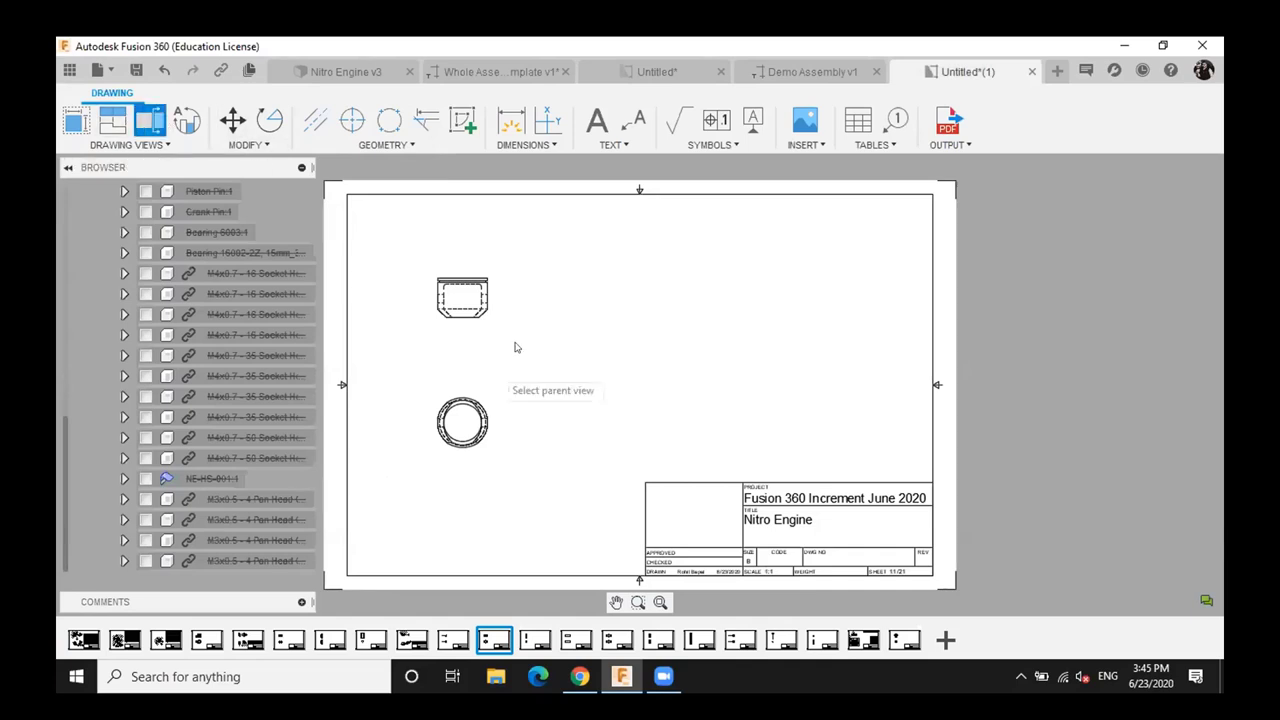
click(460, 250)
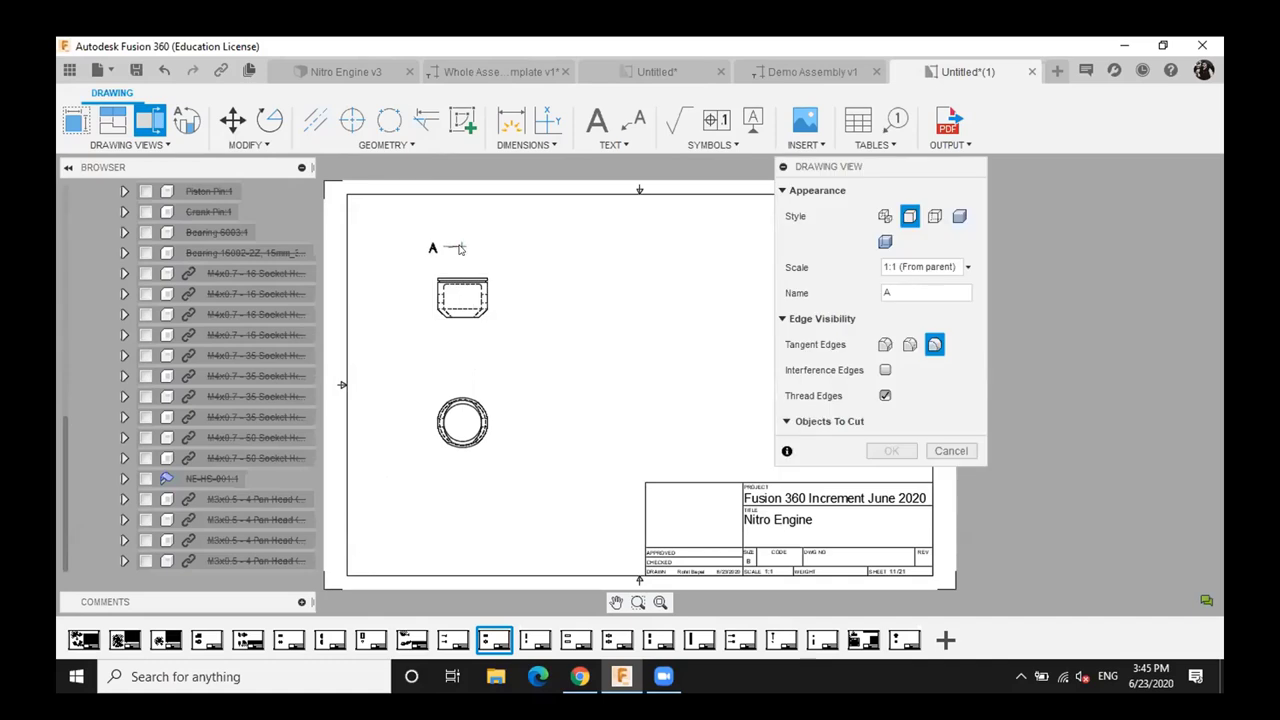
click(460, 248)
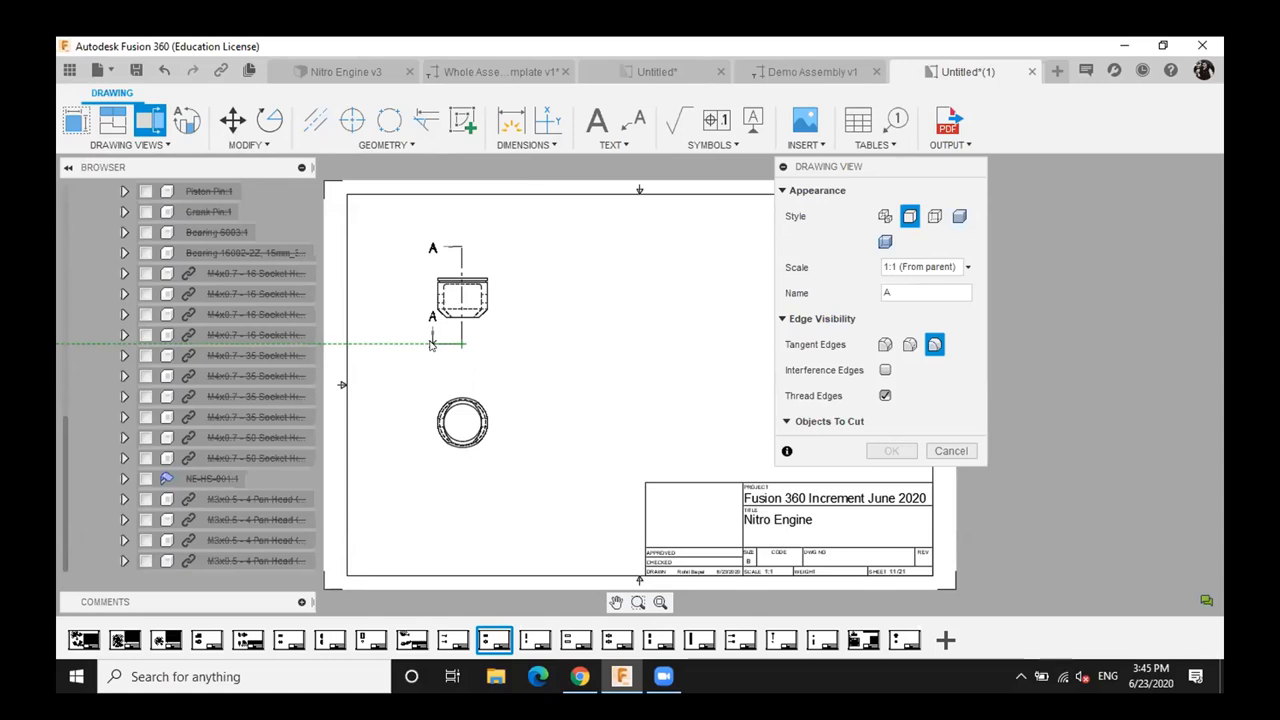
click(431, 344)
key(Return)
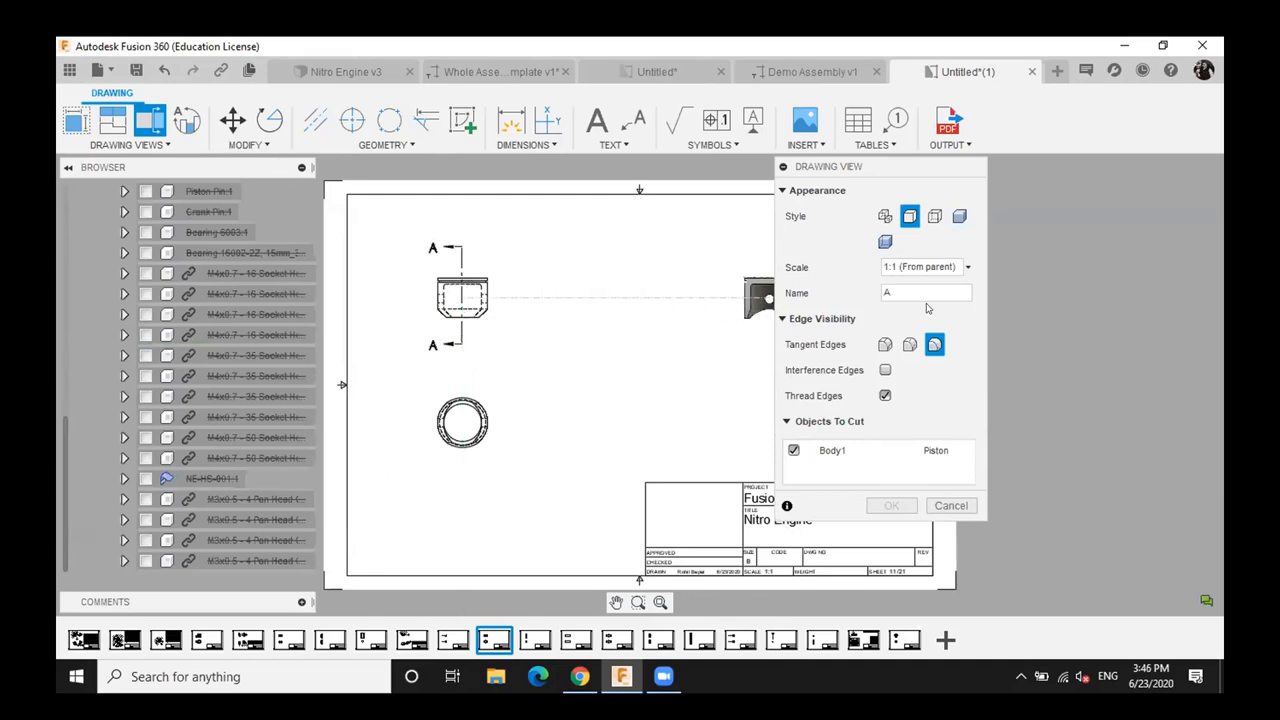
Name the section D and place it at 1:1 to the right of the piston
drag(914, 291, 872, 291)
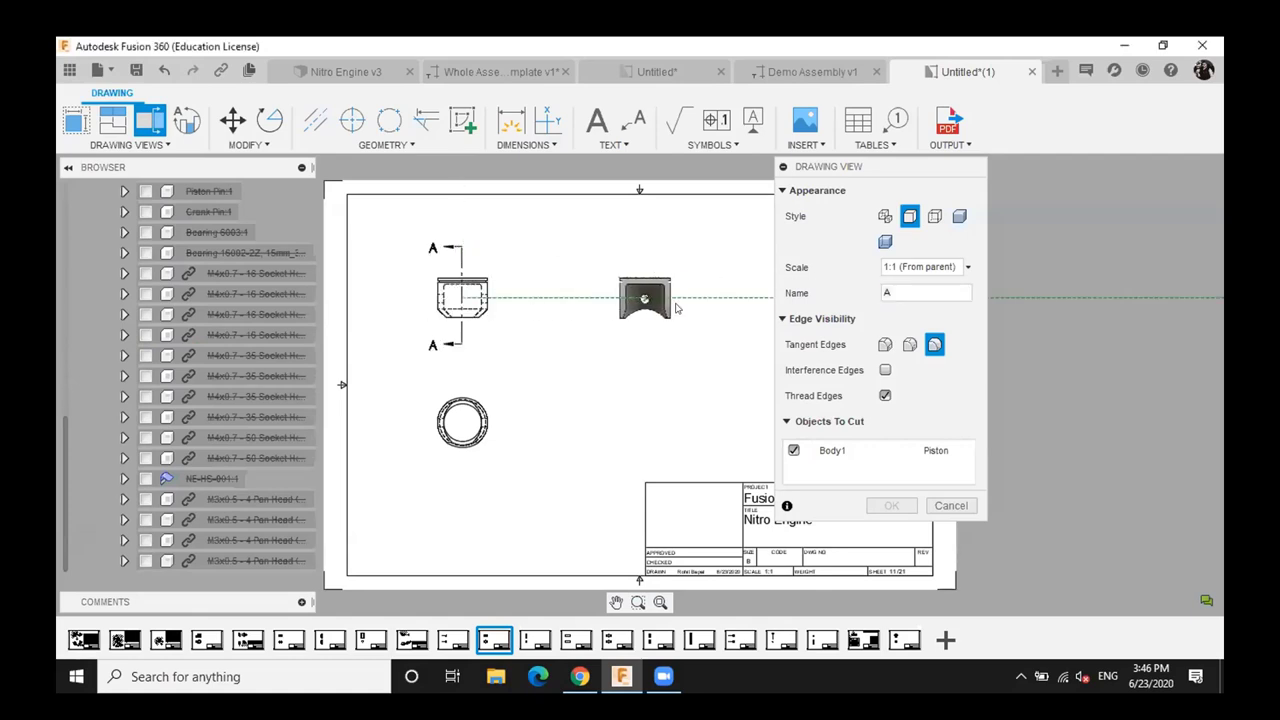
click(895, 291)
click(567, 298)
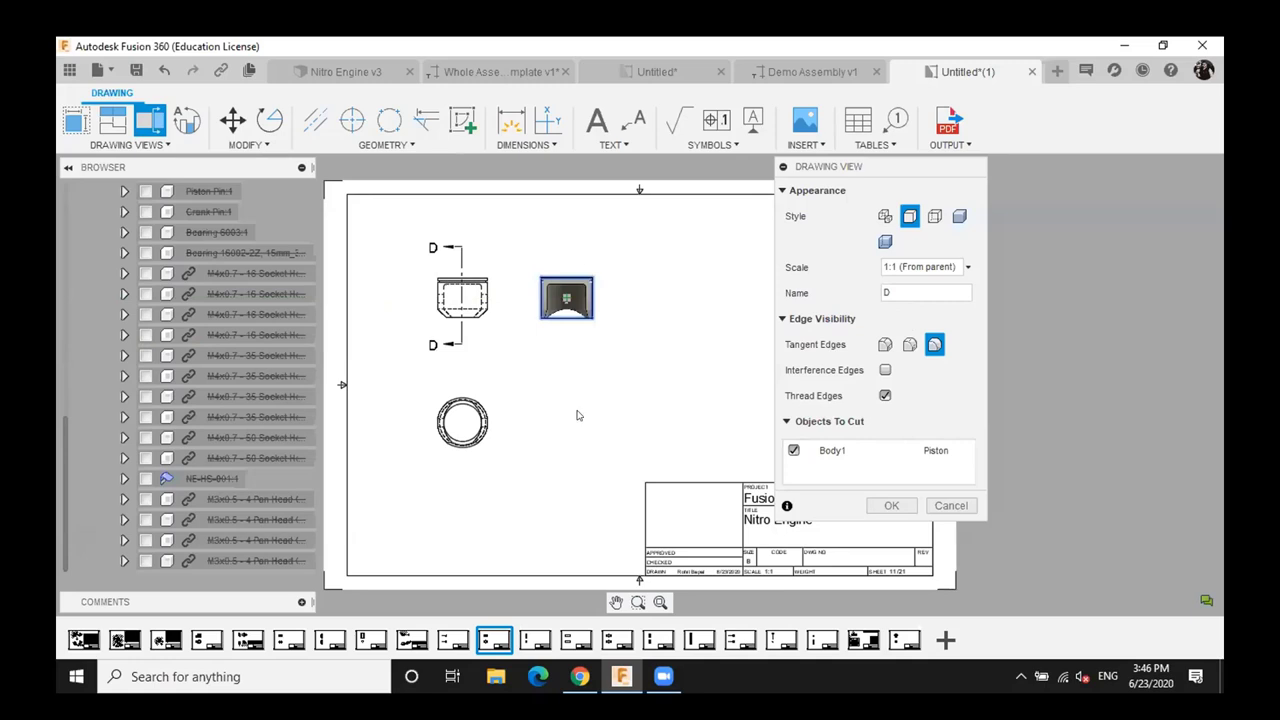
click(885, 507)
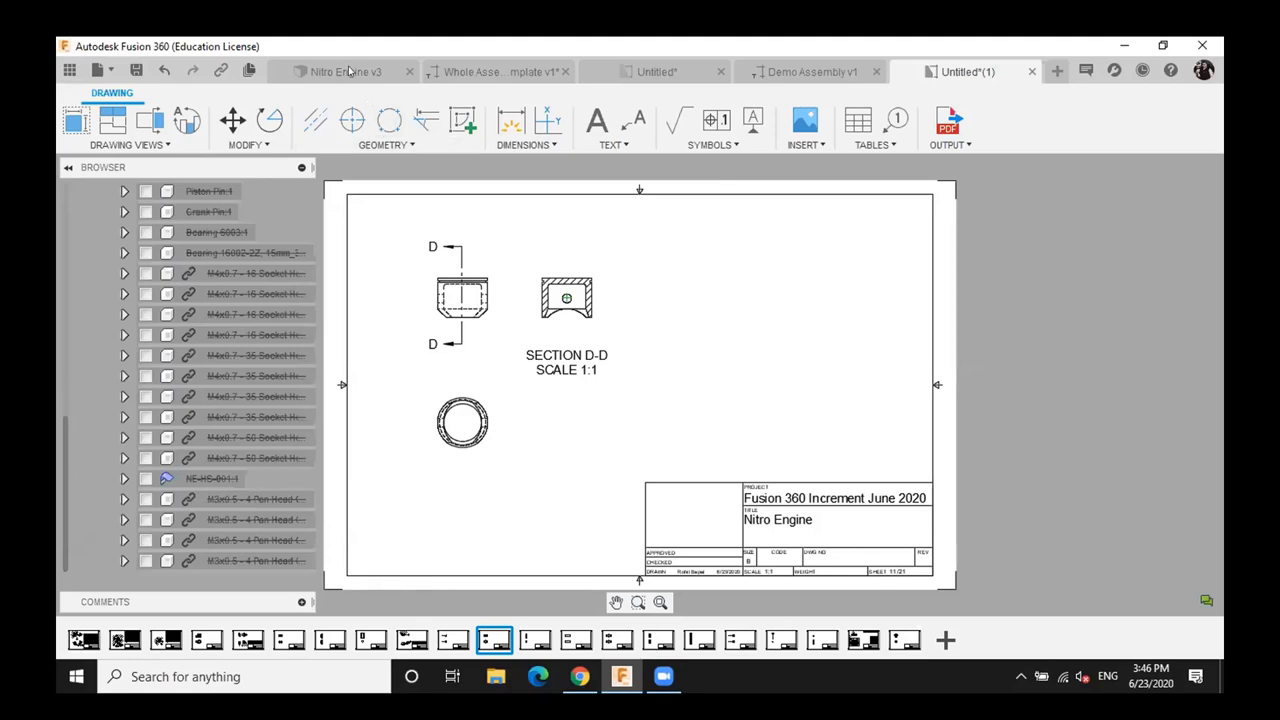
click(495, 71)
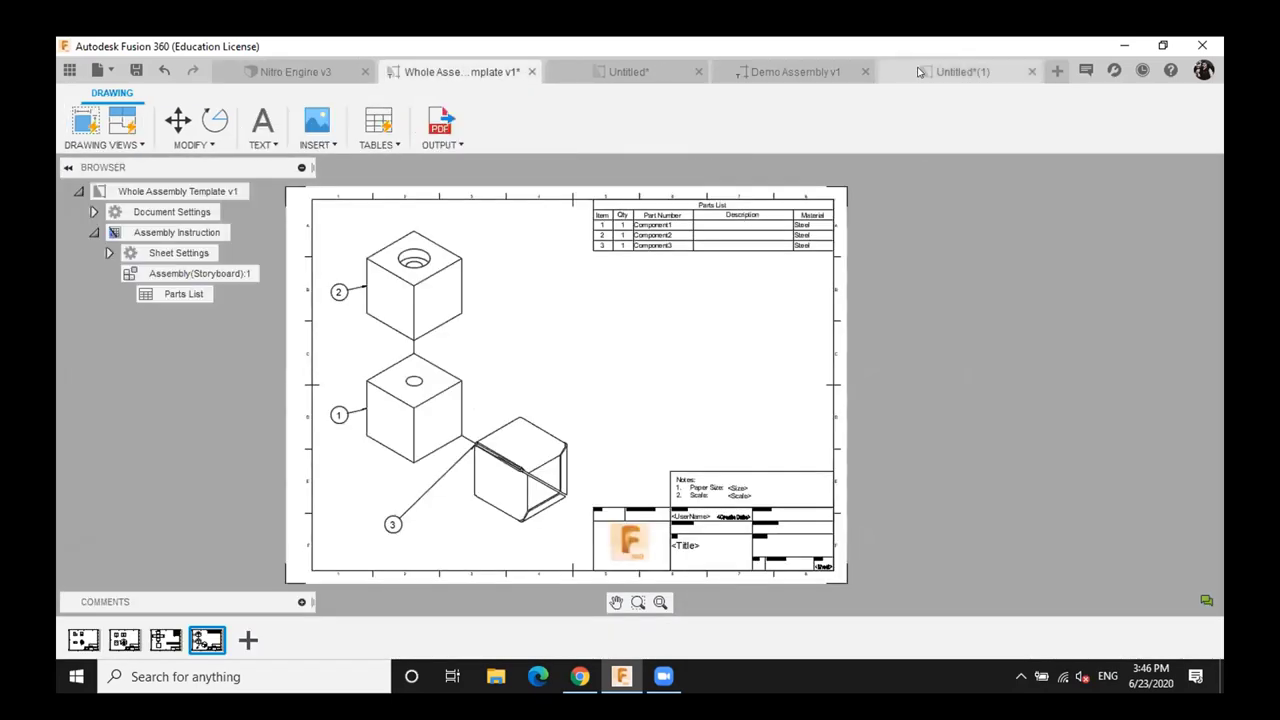
Return to the Nitro Engine drawing's document tab
click(918, 71)
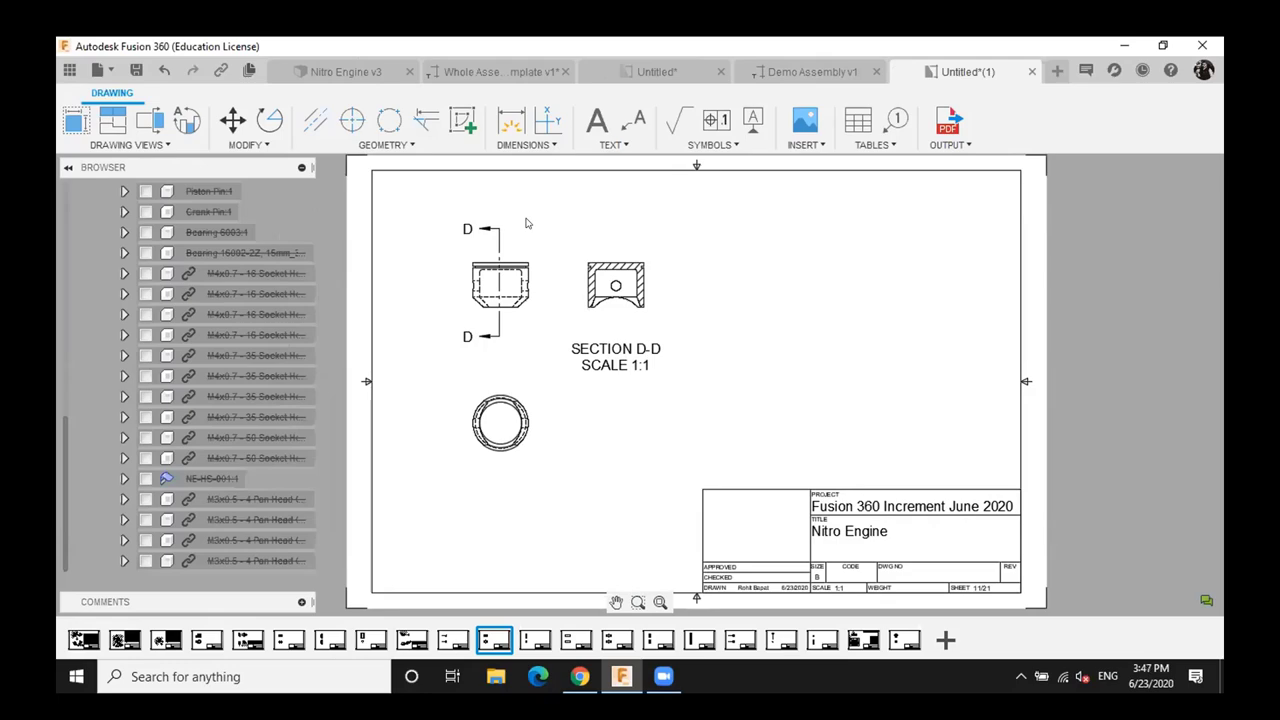
Dimension the top width of Section D-D between its two top corners, placing 1.34 above it
click(511, 120)
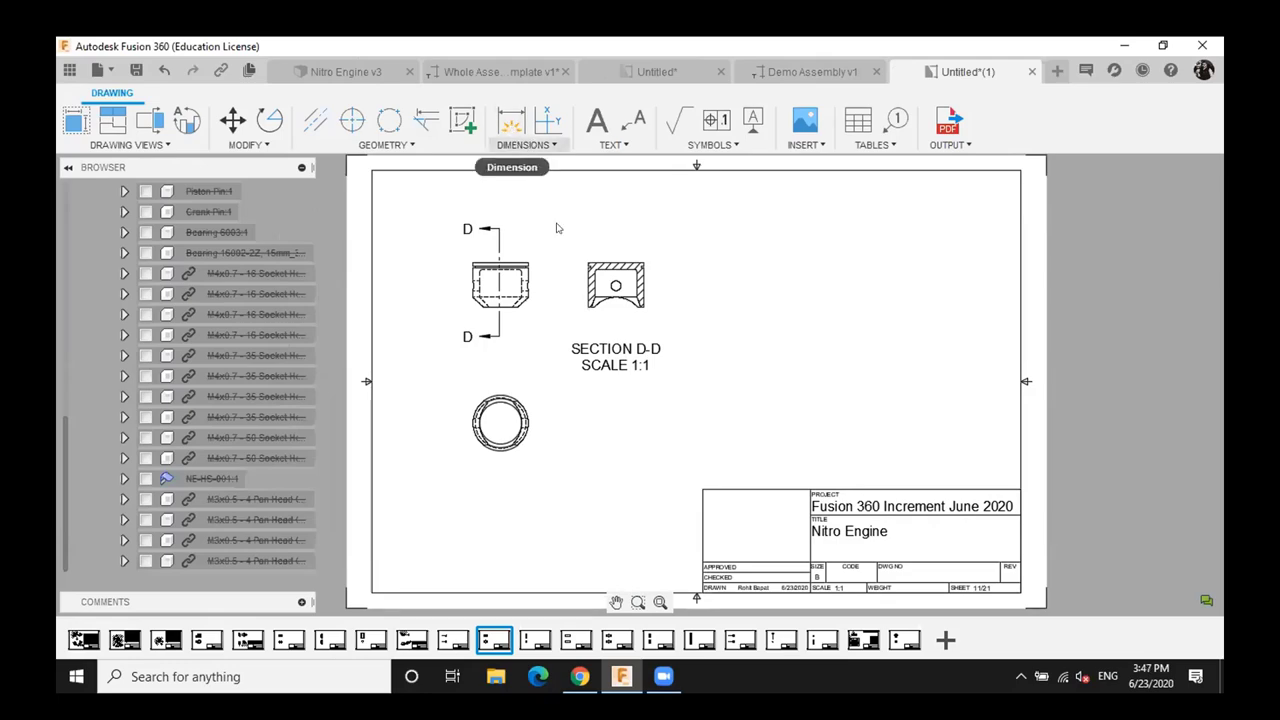
scroll(590, 252, up, 3)
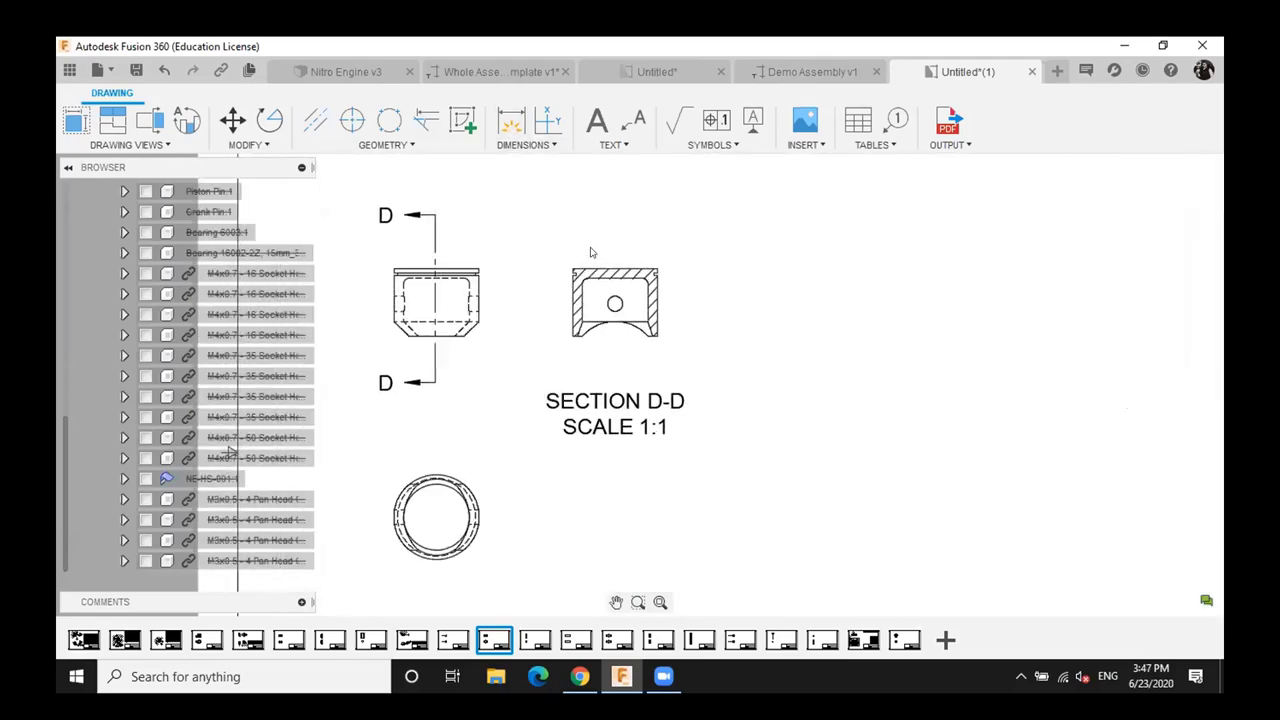
scroll(590, 252, up, 2)
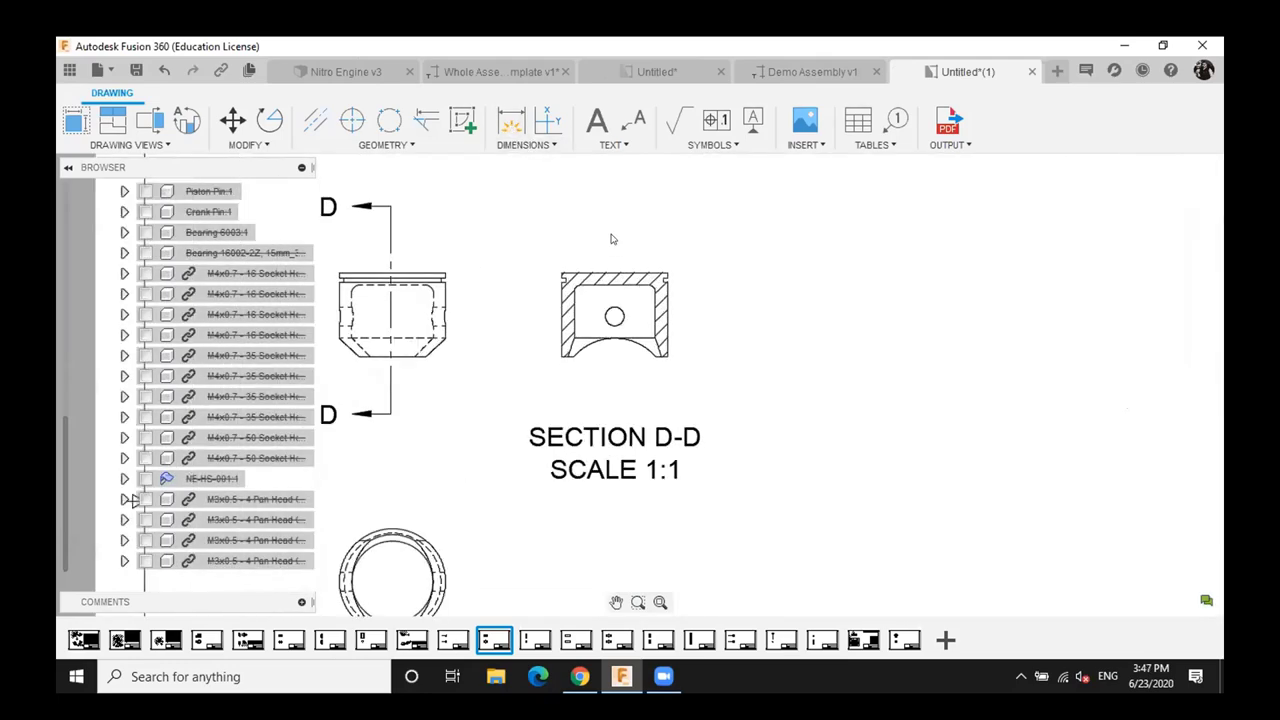
click(511, 121)
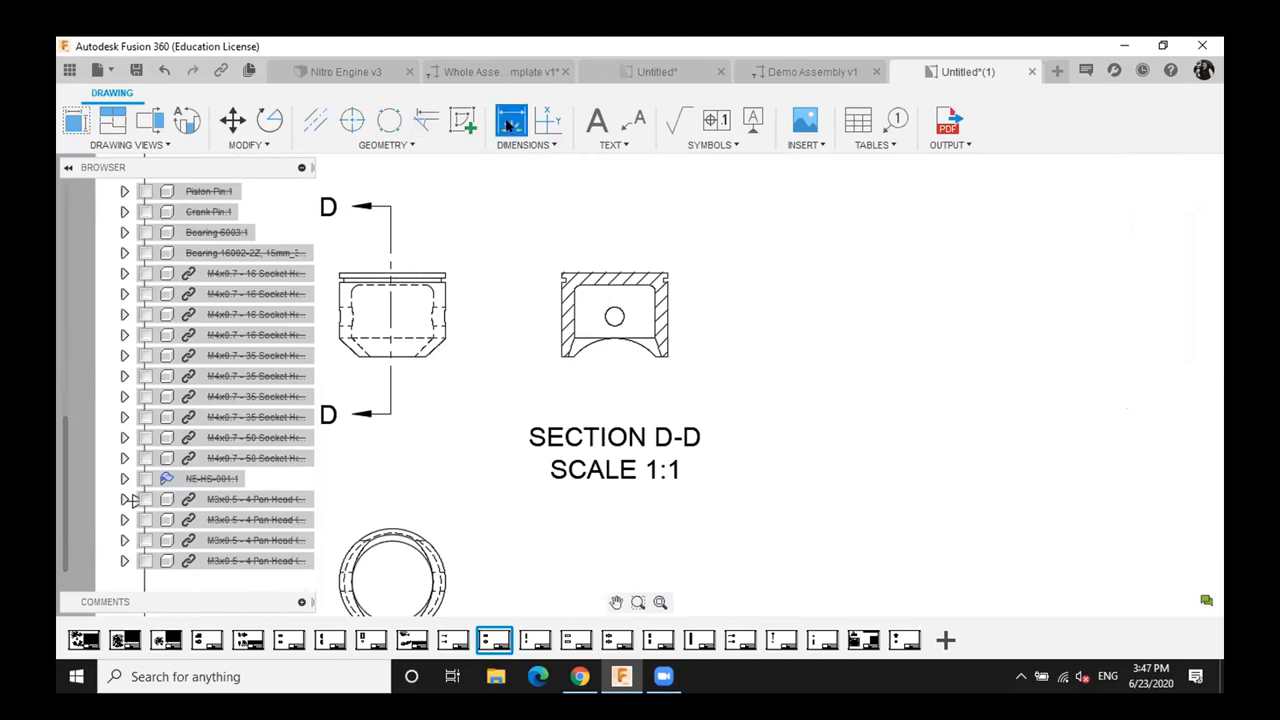
click(558, 273)
click(666, 272)
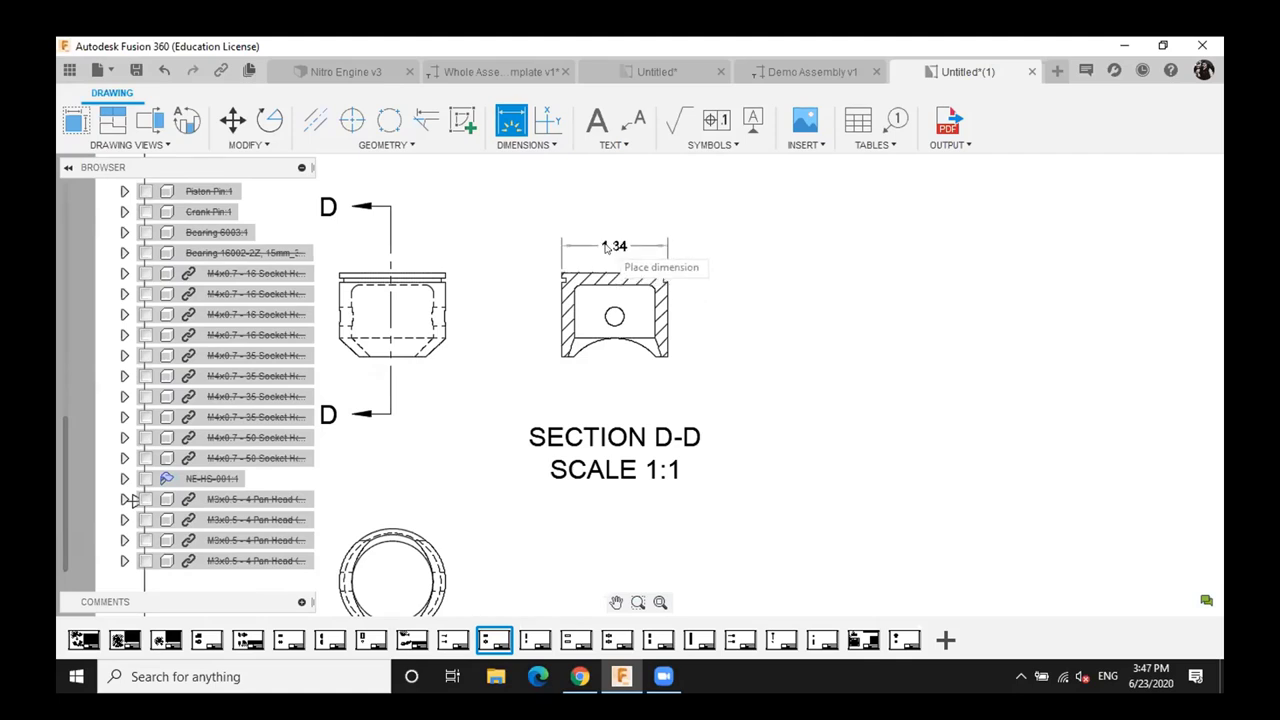
click(606, 246)
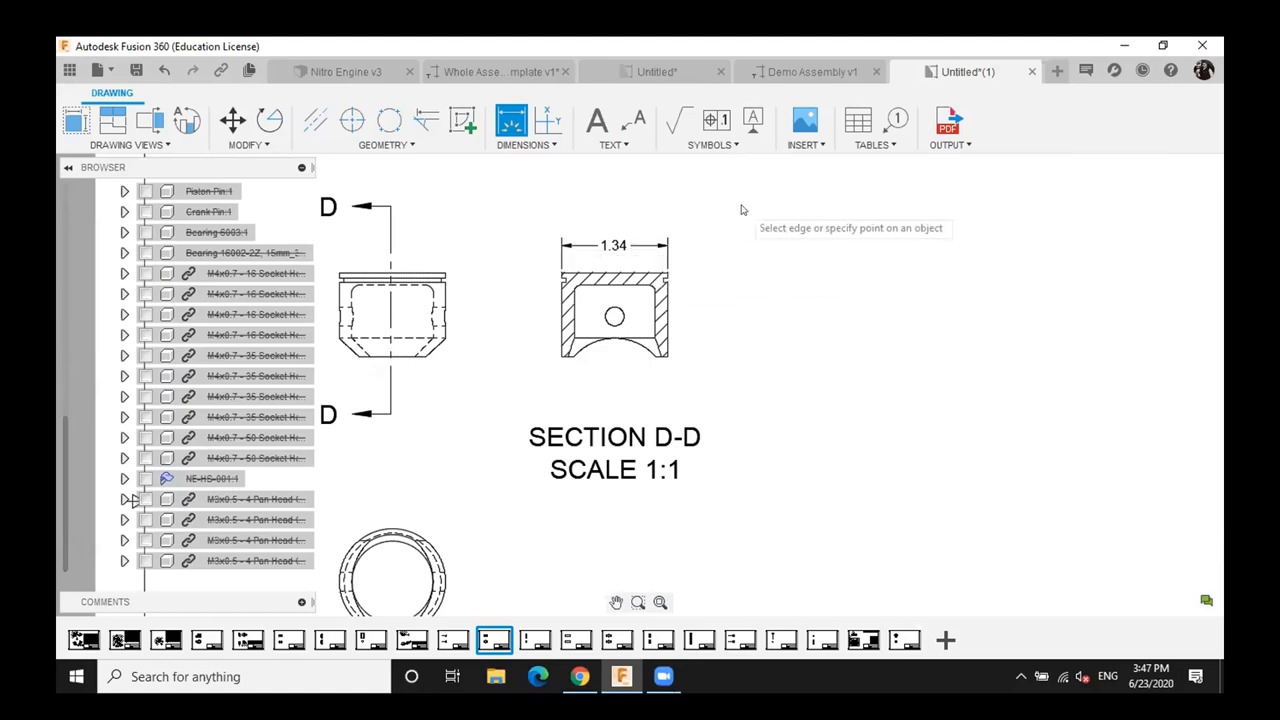
right_click(742, 210)
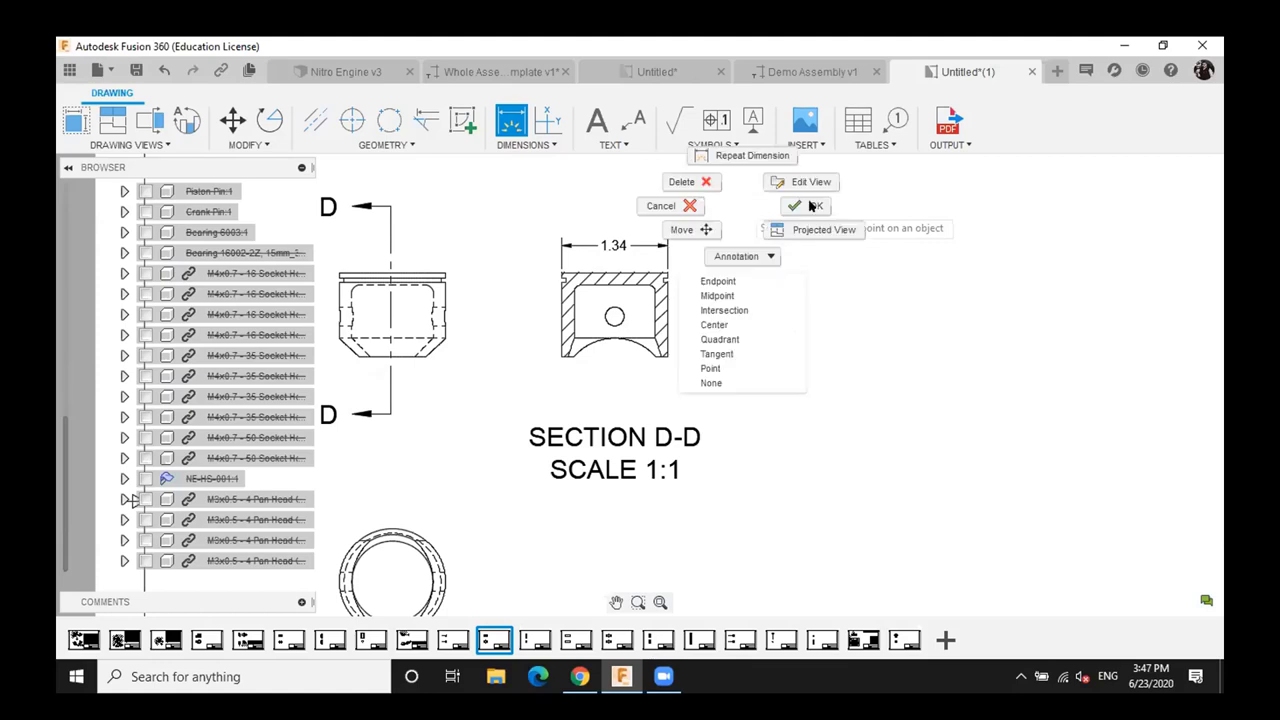
click(812, 205)
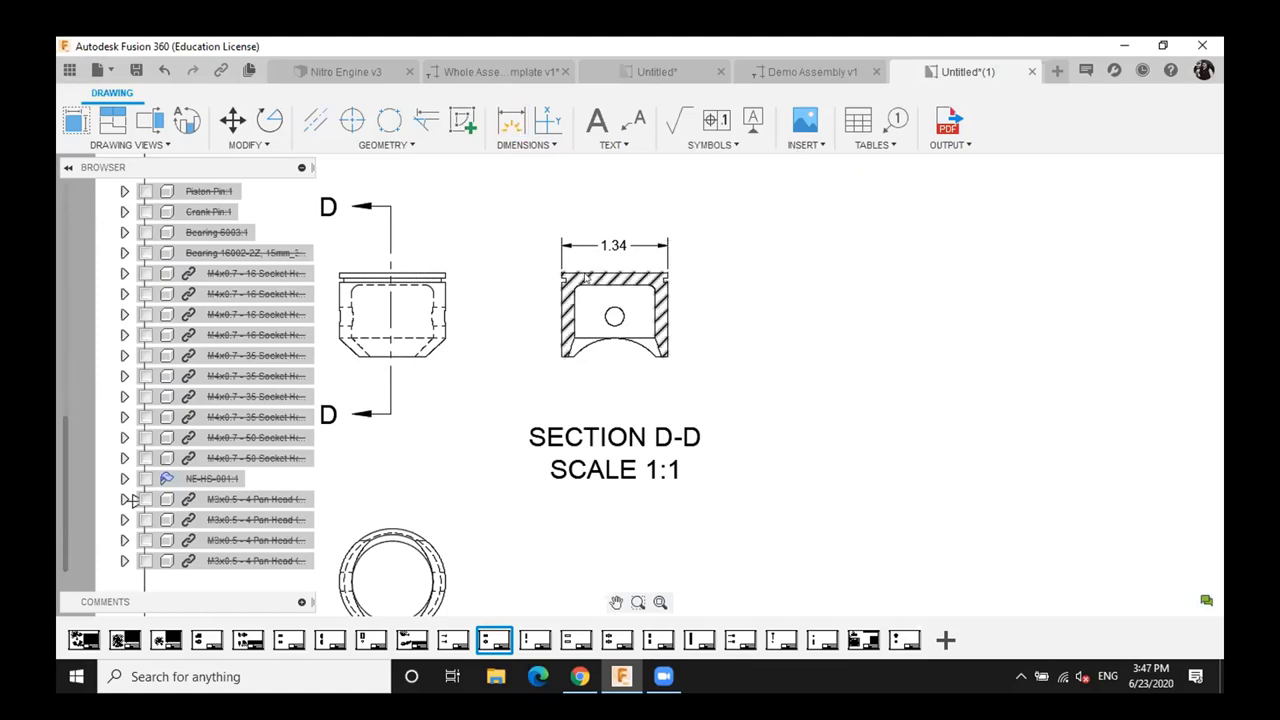
scroll(174, 396, up, 1)
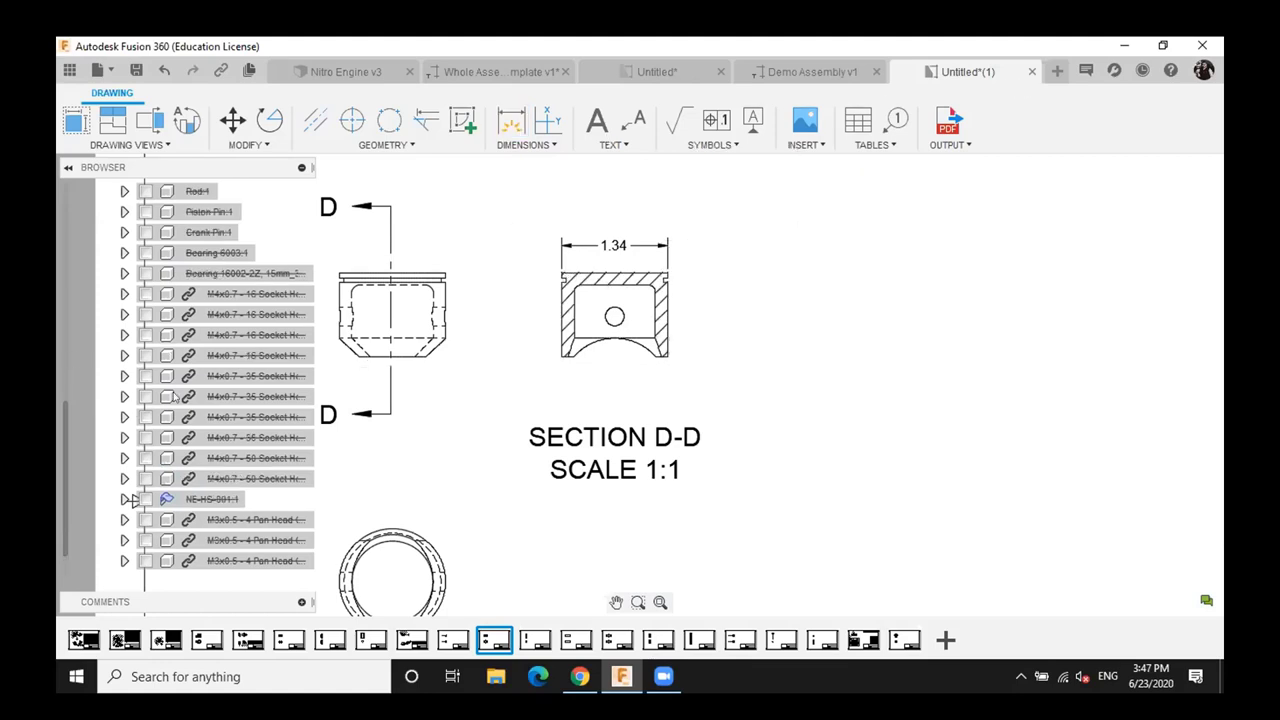
scroll(174, 396, up, 7)
scroll(179, 390, up, 7)
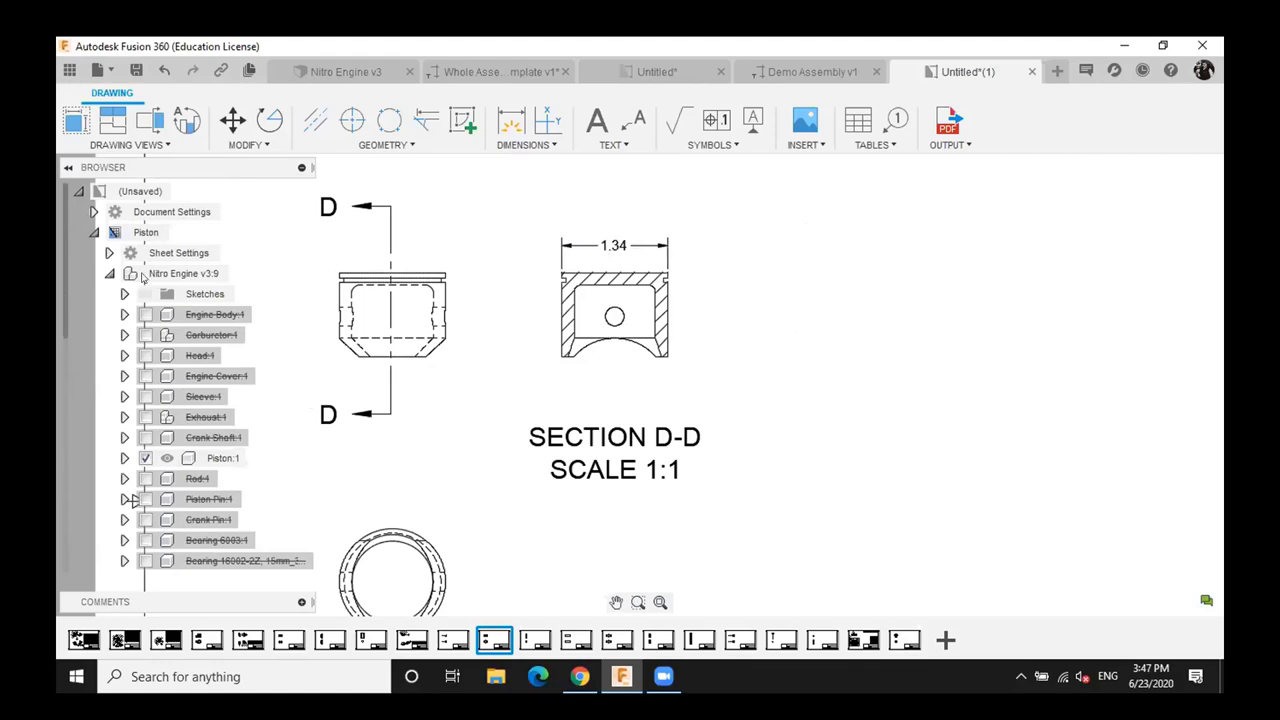
Change the document's dimension units from inches to mm, so the section width reads 33.98
click(110, 274)
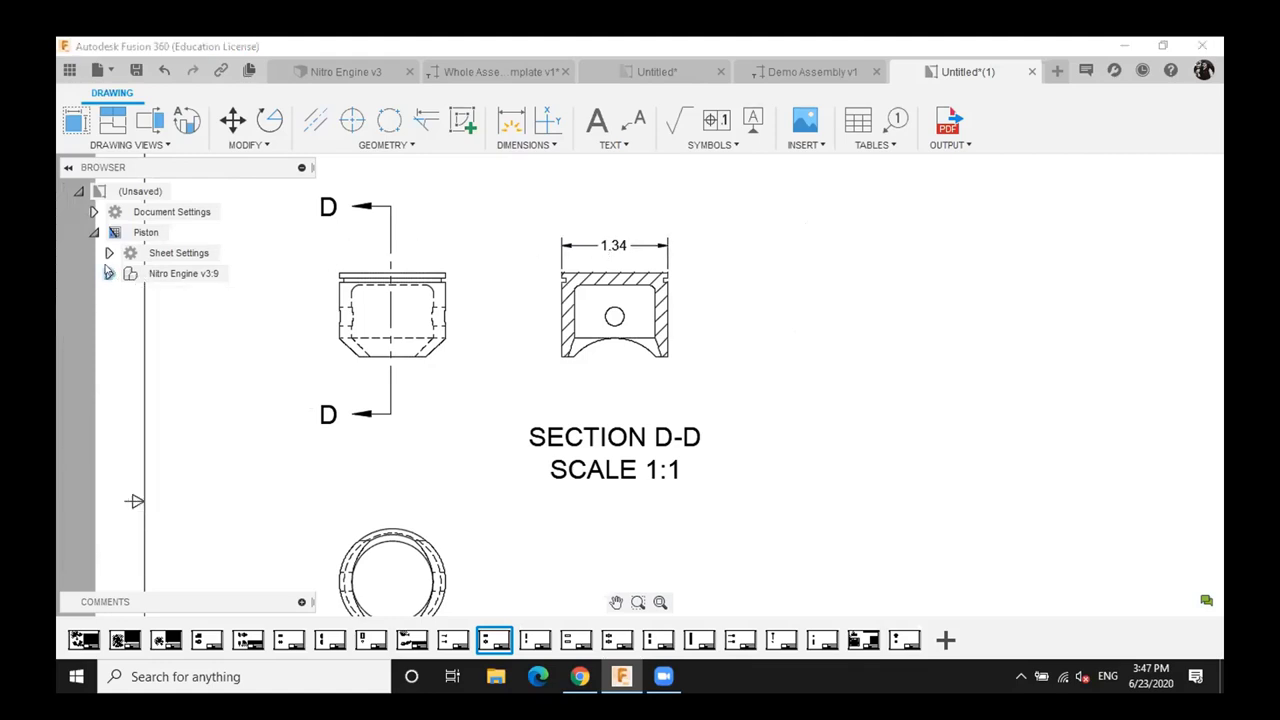
click(94, 212)
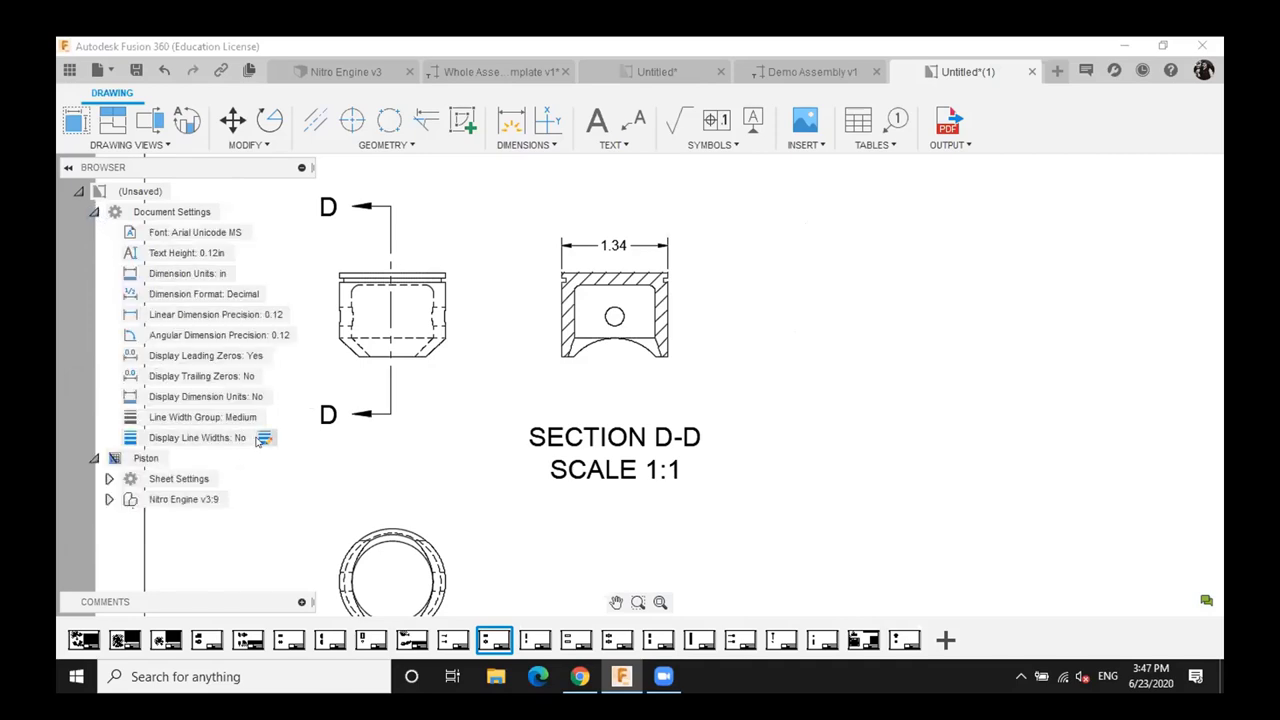
click(263, 437)
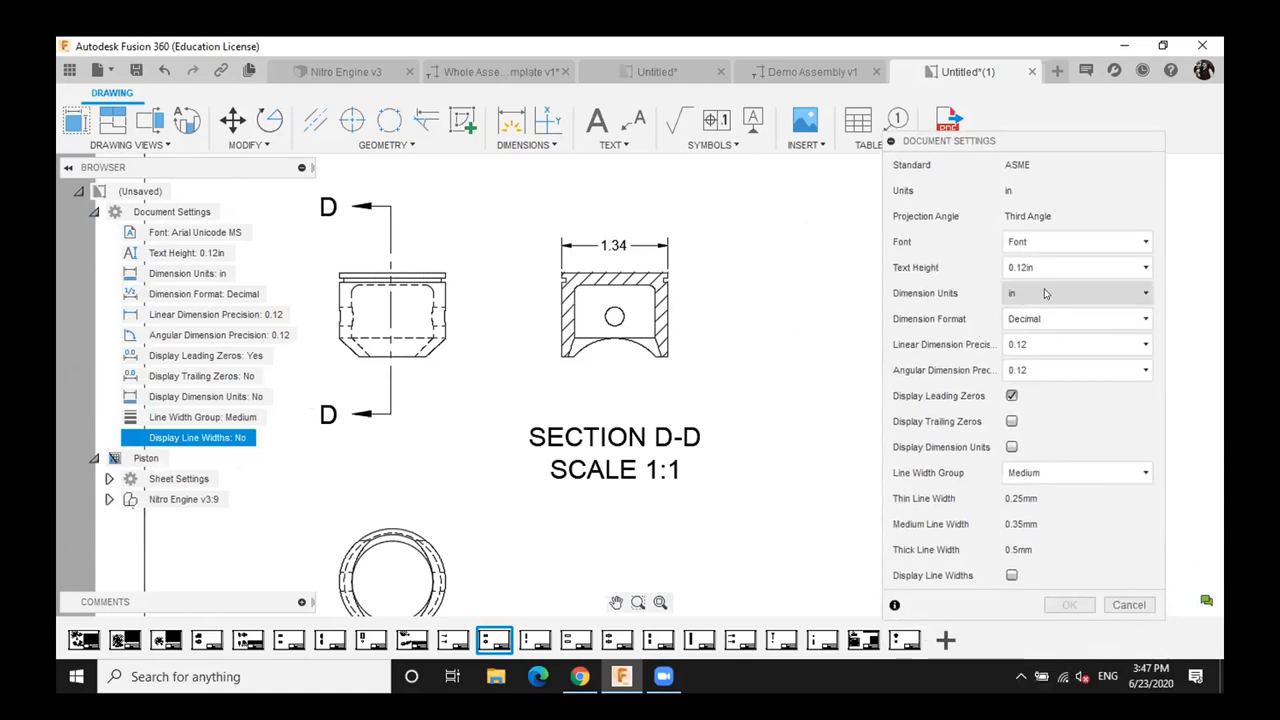
click(1045, 293)
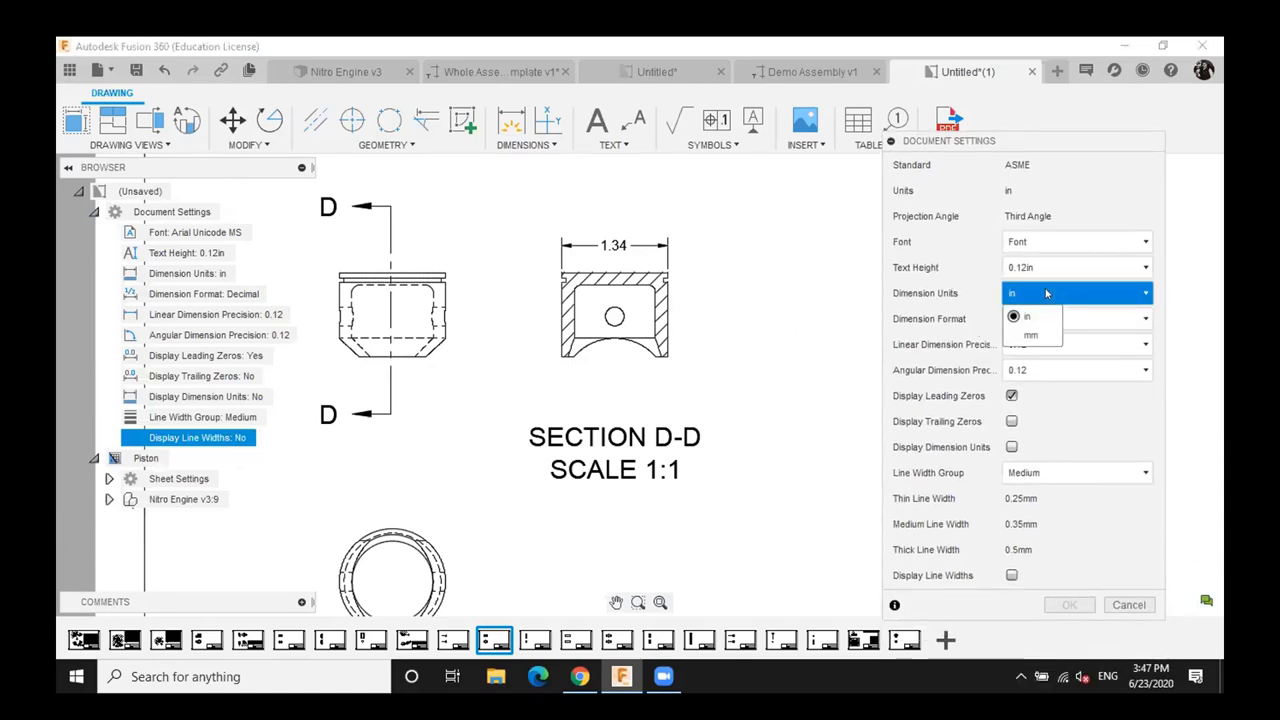
click(1045, 293)
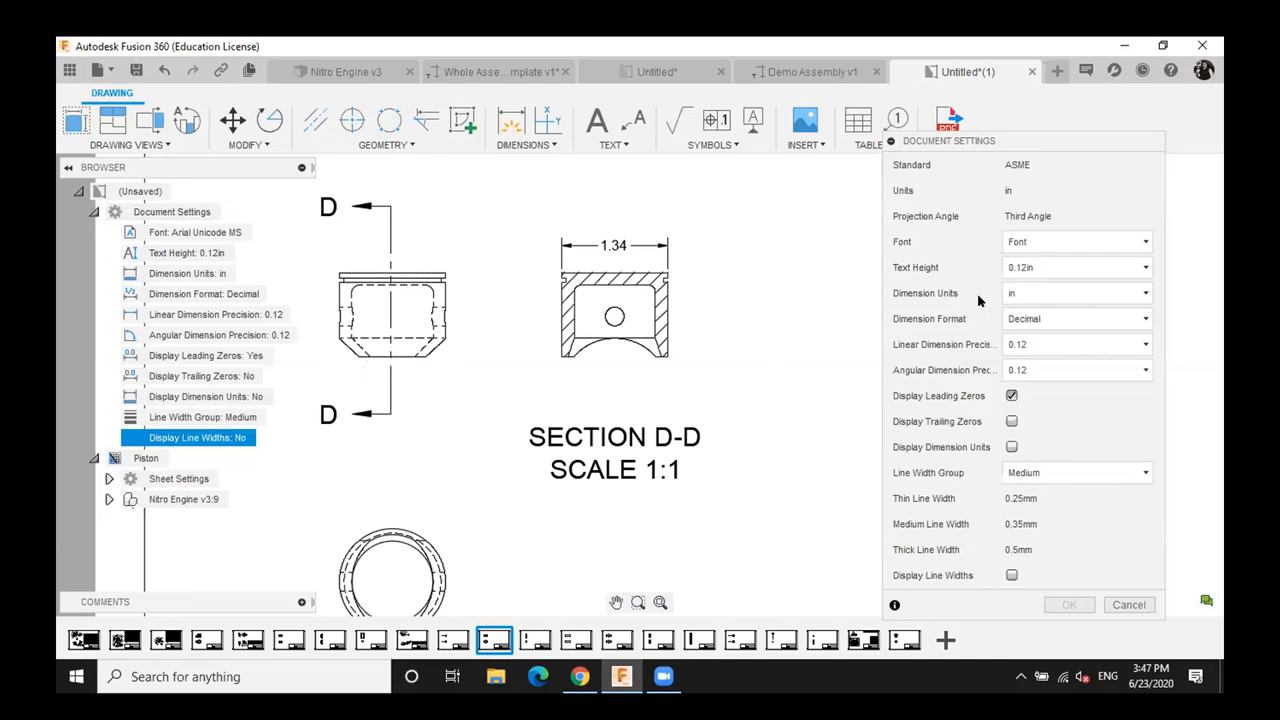
click(1062, 293)
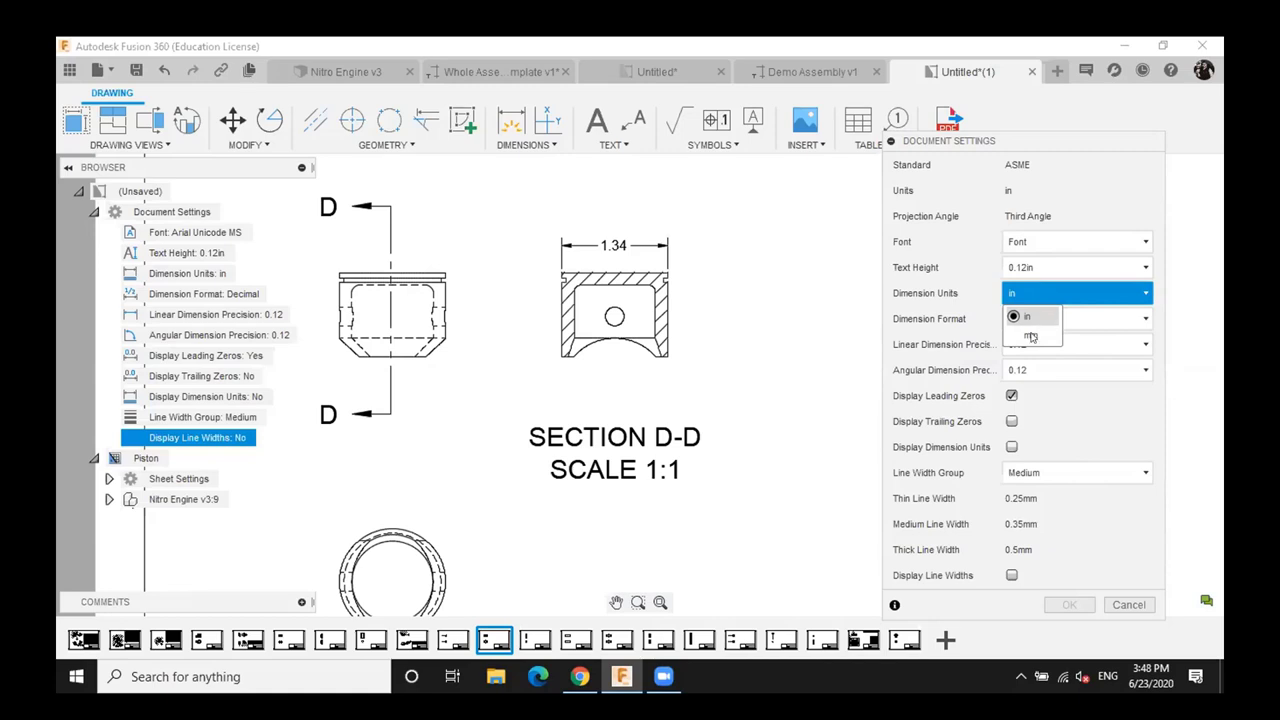
click(1031, 336)
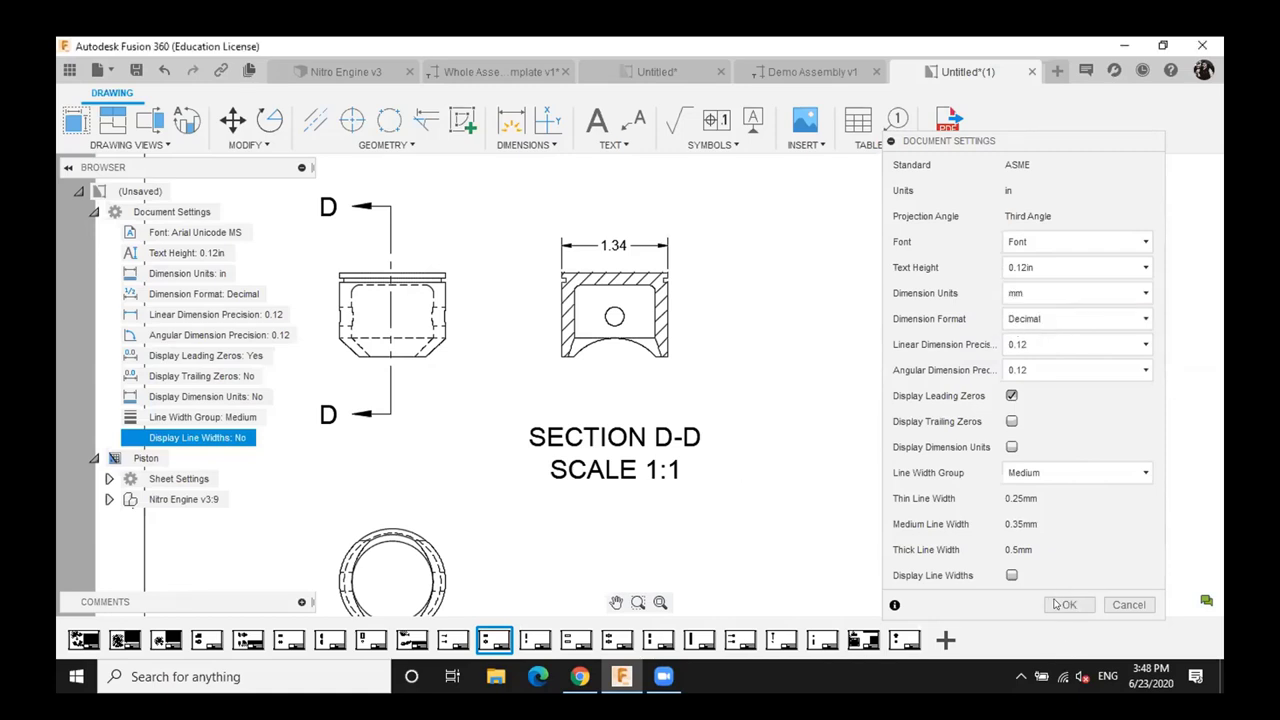
click(1066, 605)
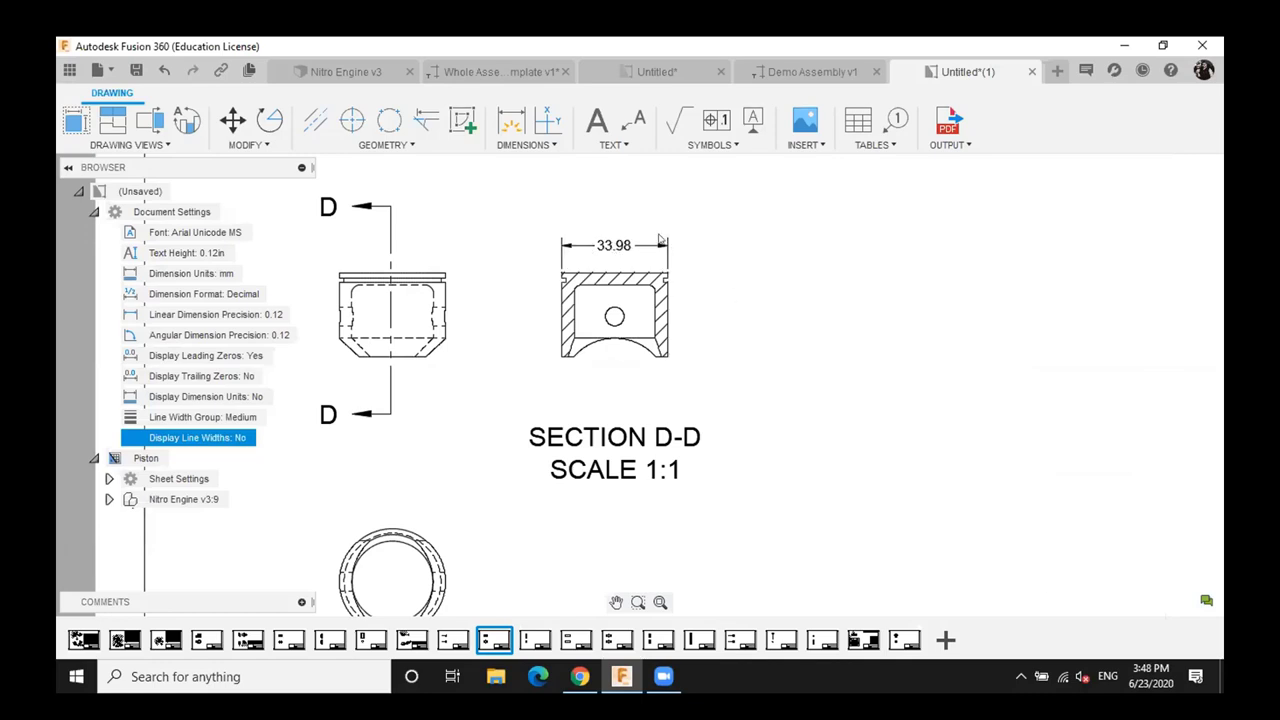
click(610, 266)
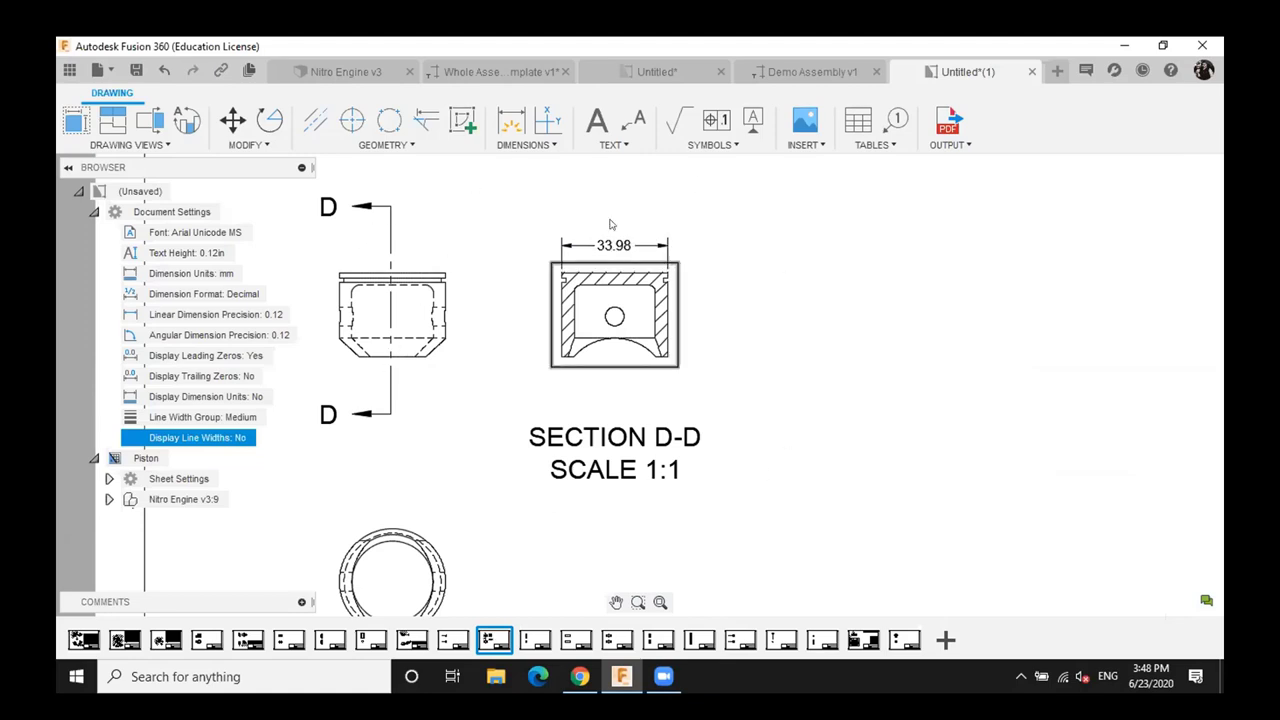
click(827, 212)
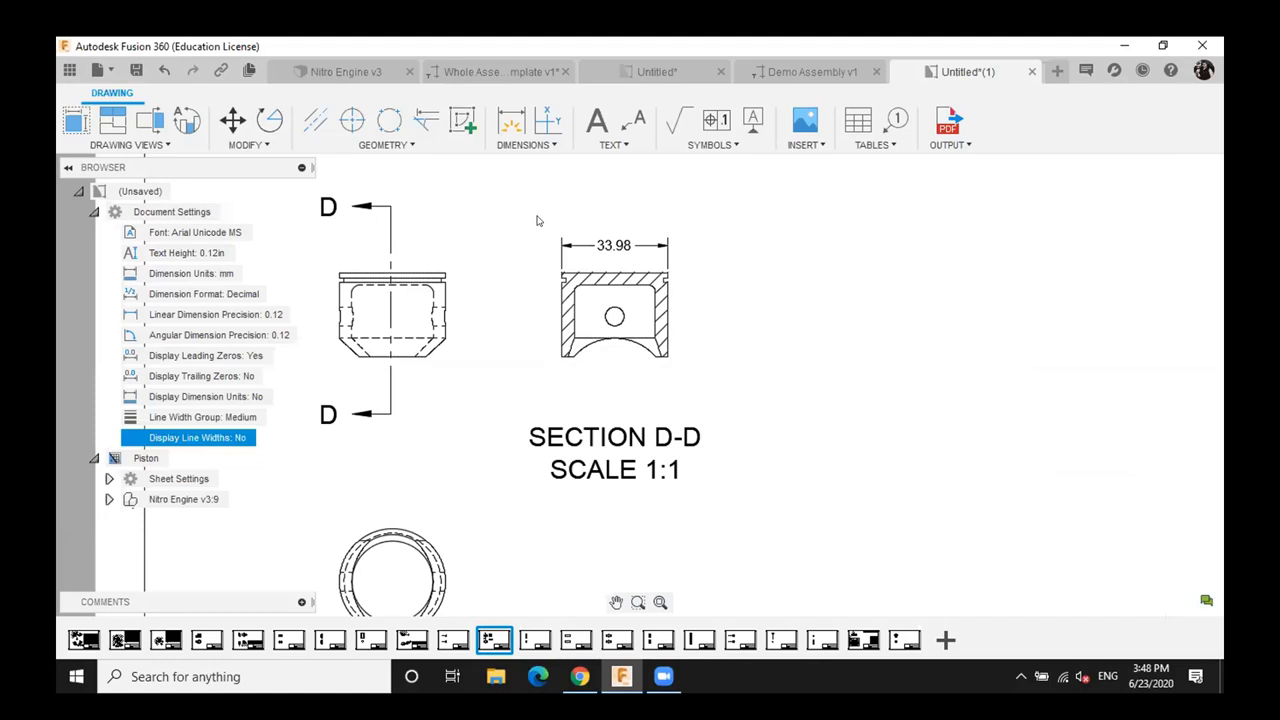
Turn on alternate units for the 33.98 width dimension so it reads 33.98 [1.34in]
double_click(622, 250)
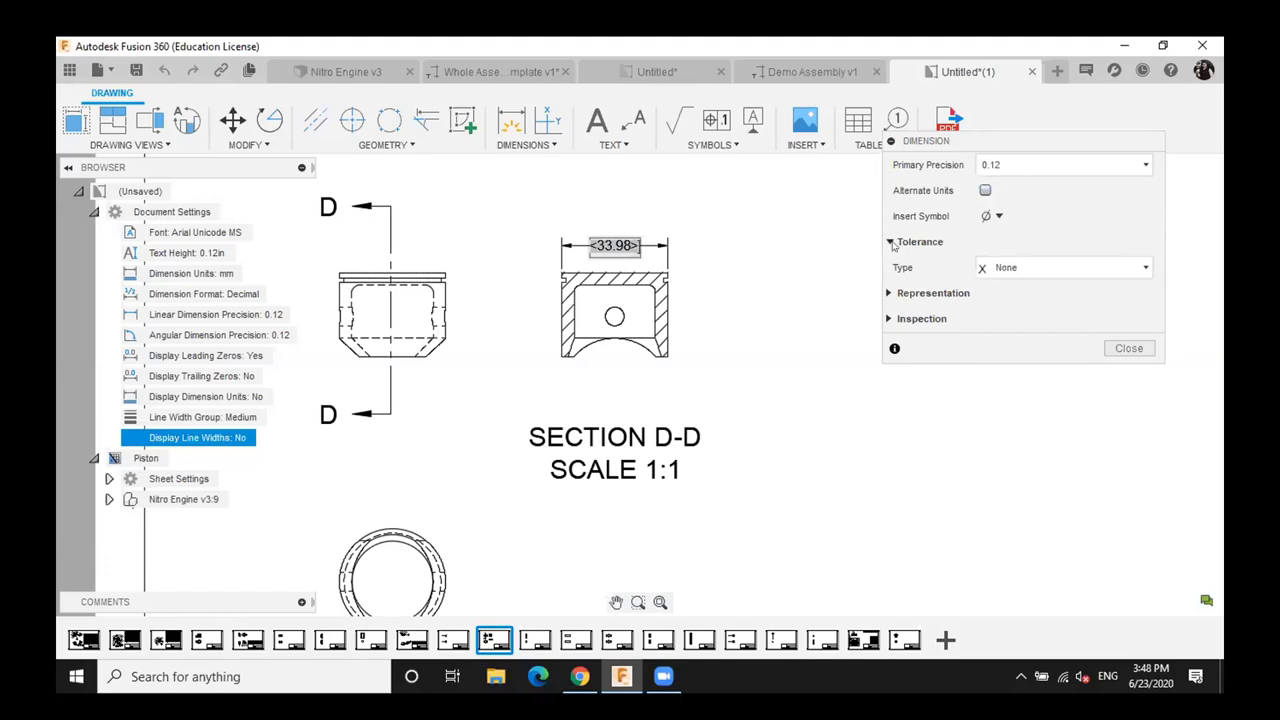
drag(997, 146, 986, 166)
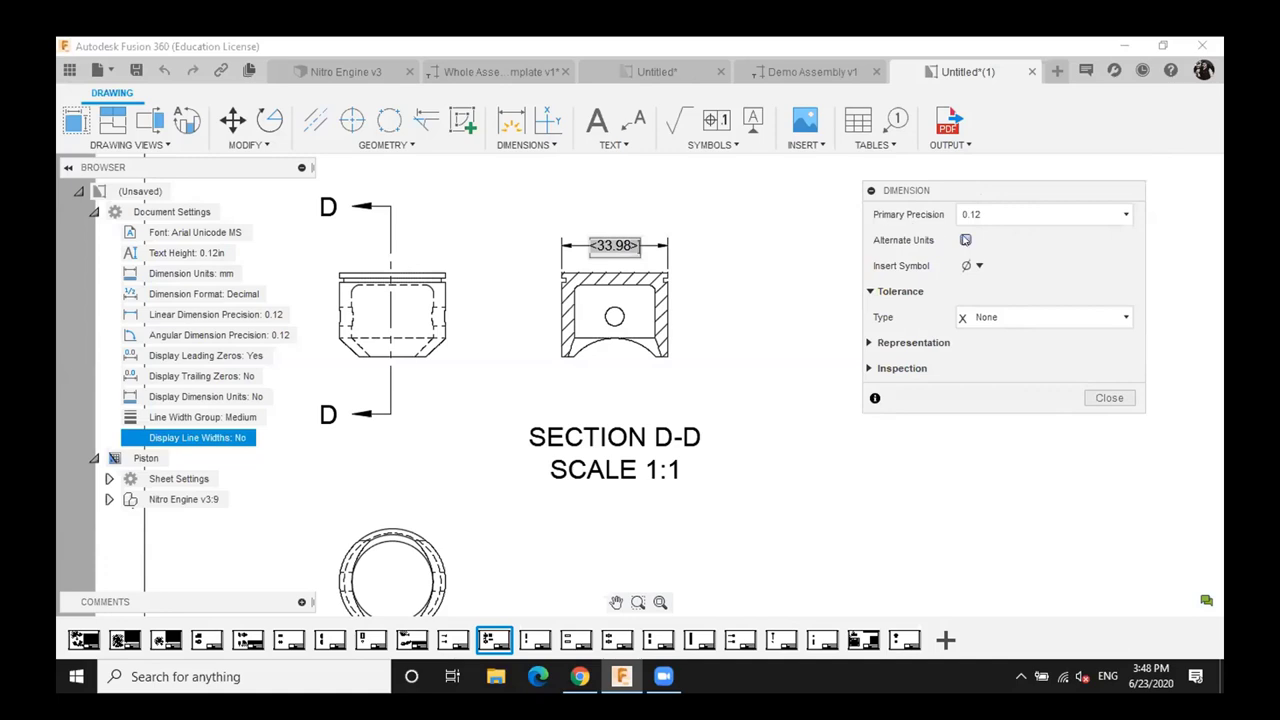
click(965, 240)
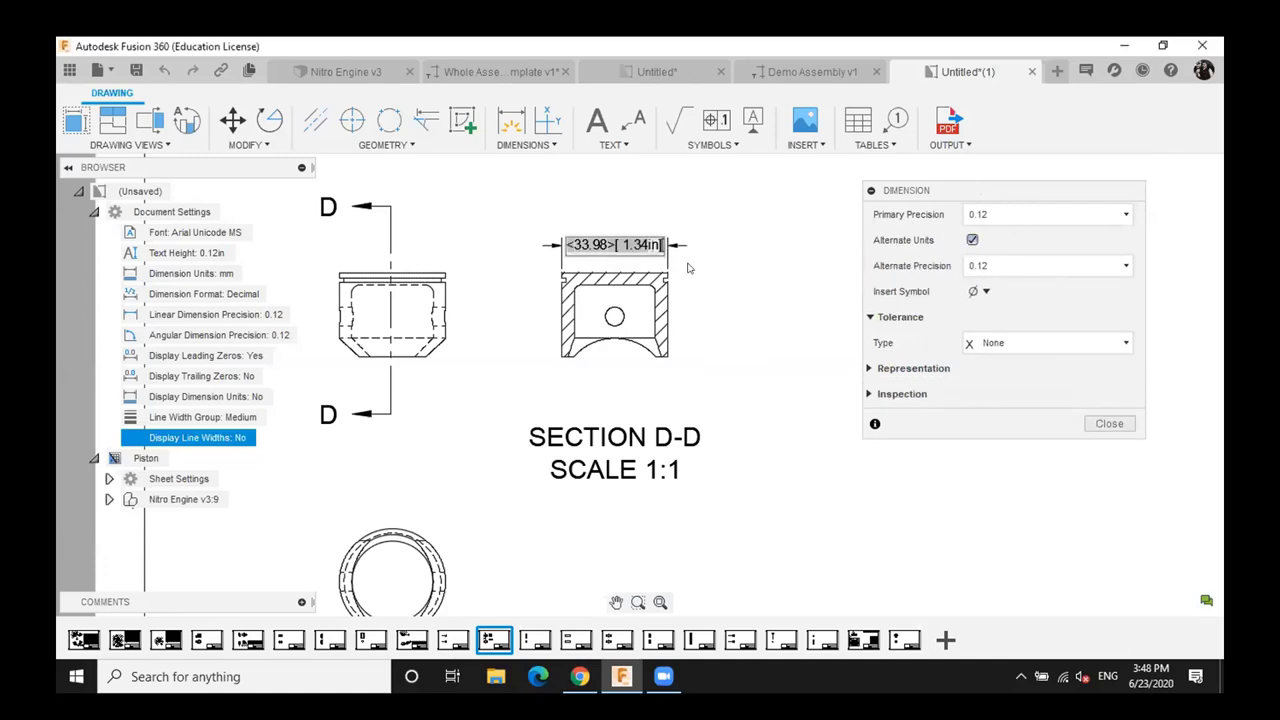
click(1110, 424)
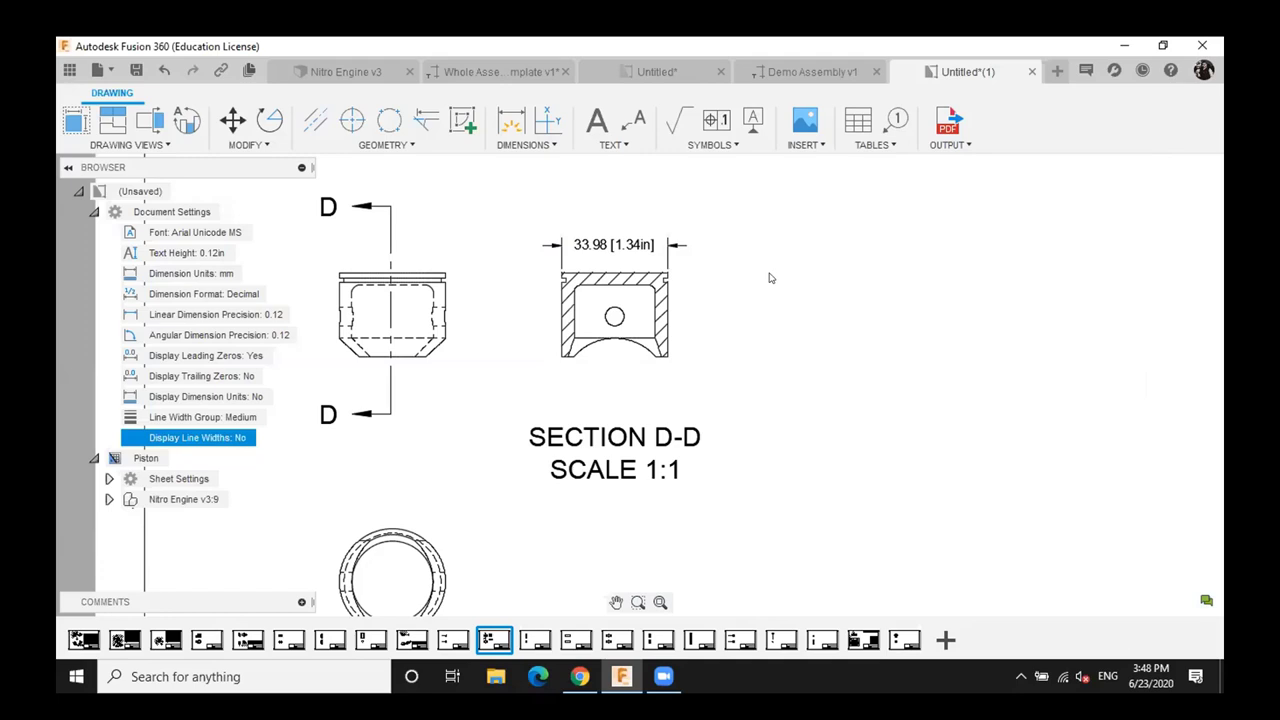
double_click(583, 247)
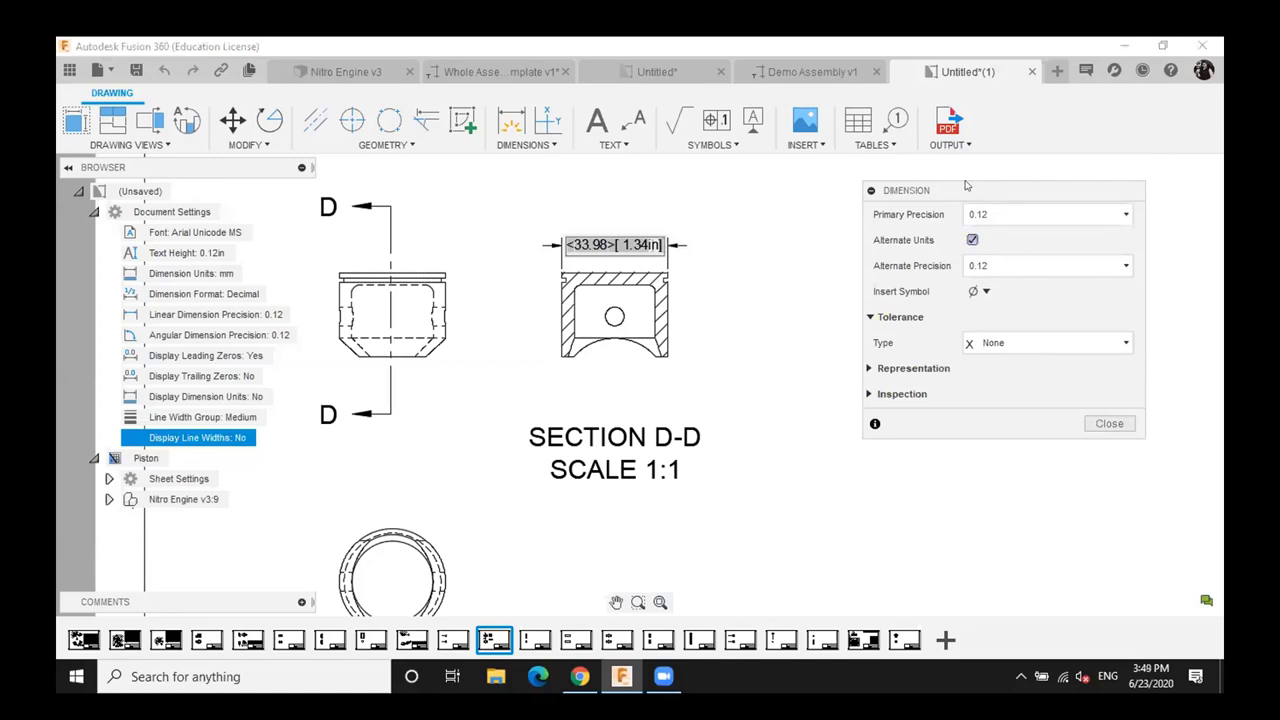
Try Symmetrical, Deviation and Limit tolerance types on the Section D-D width dimension
drag(906, 190, 876, 164)
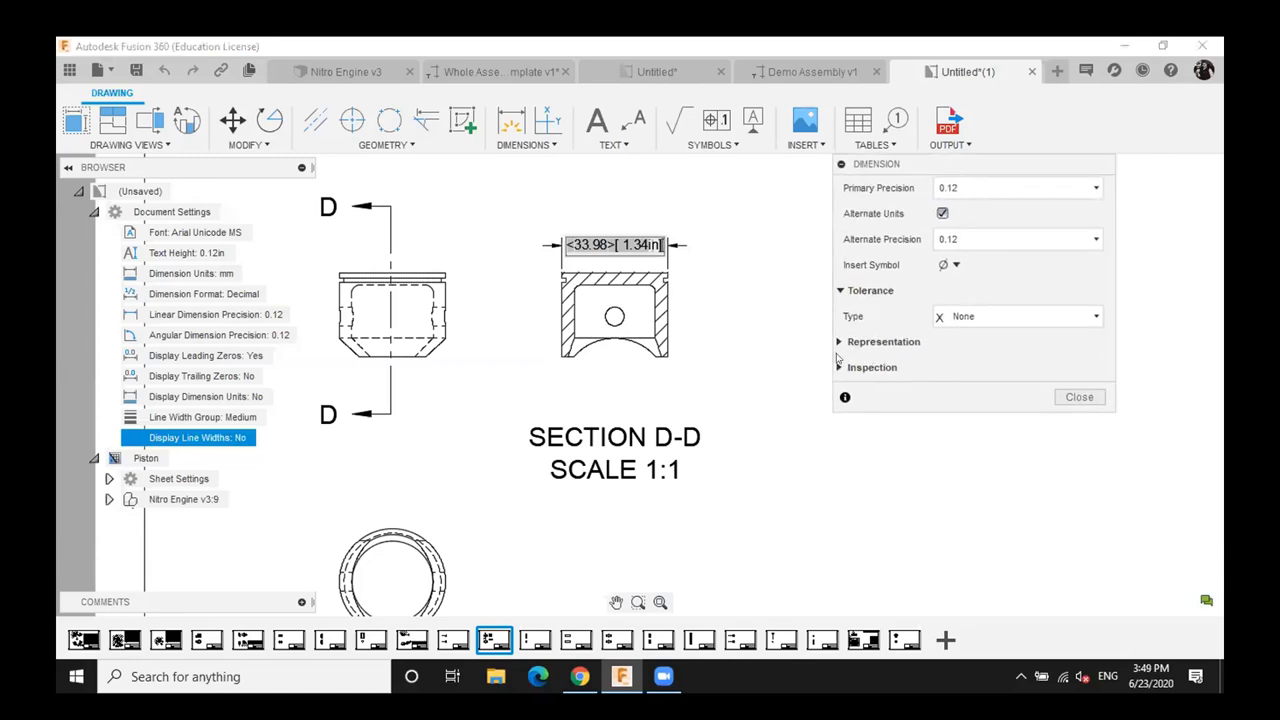
click(1007, 320)
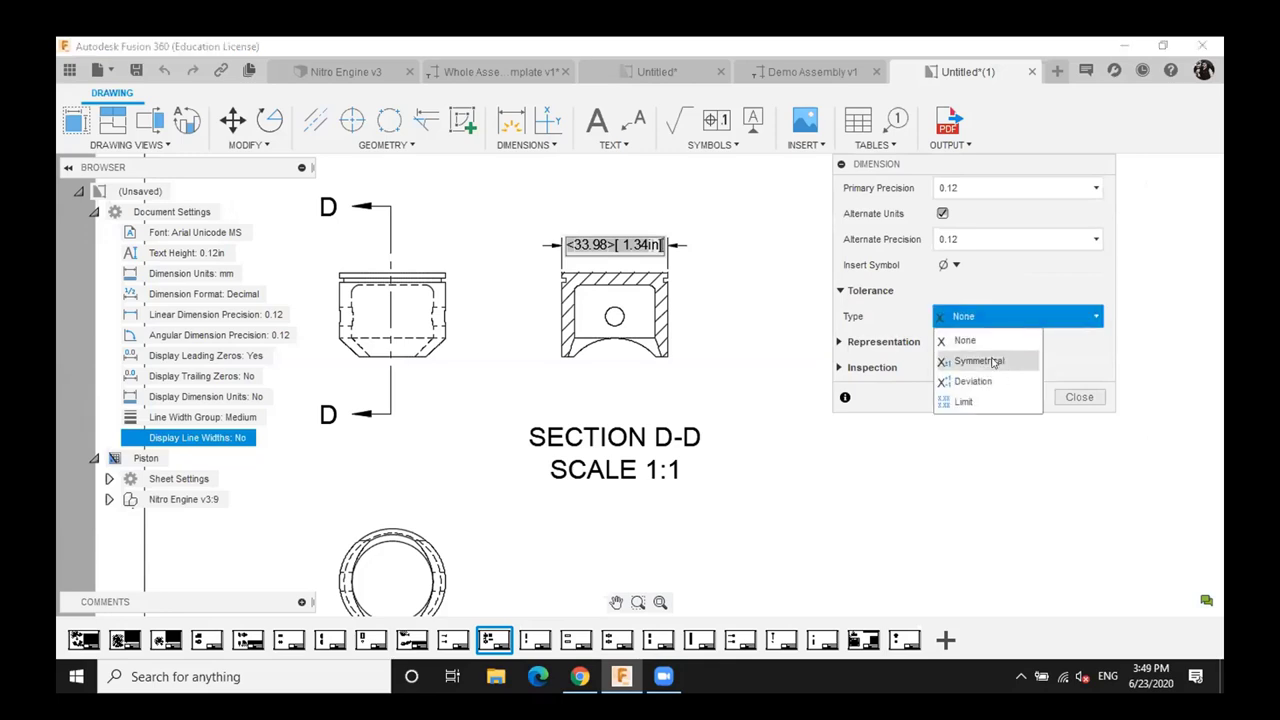
click(993, 361)
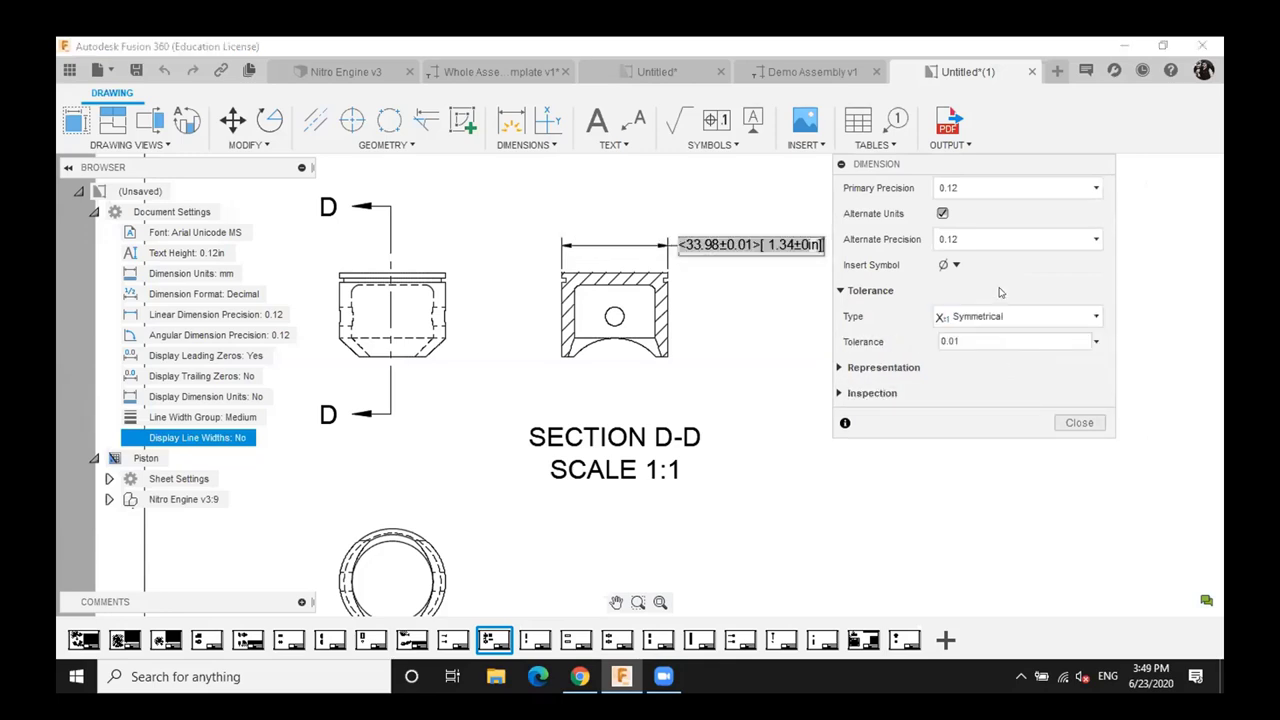
click(999, 318)
click(966, 381)
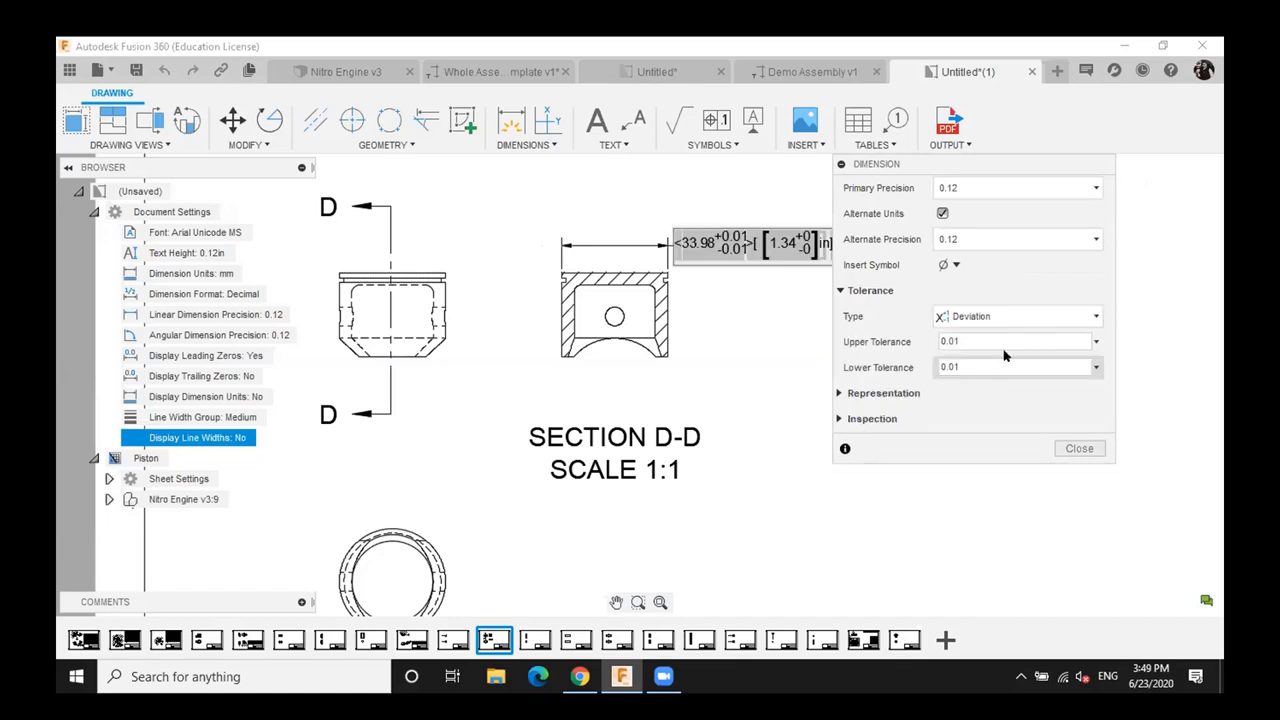
click(1044, 317)
click(965, 401)
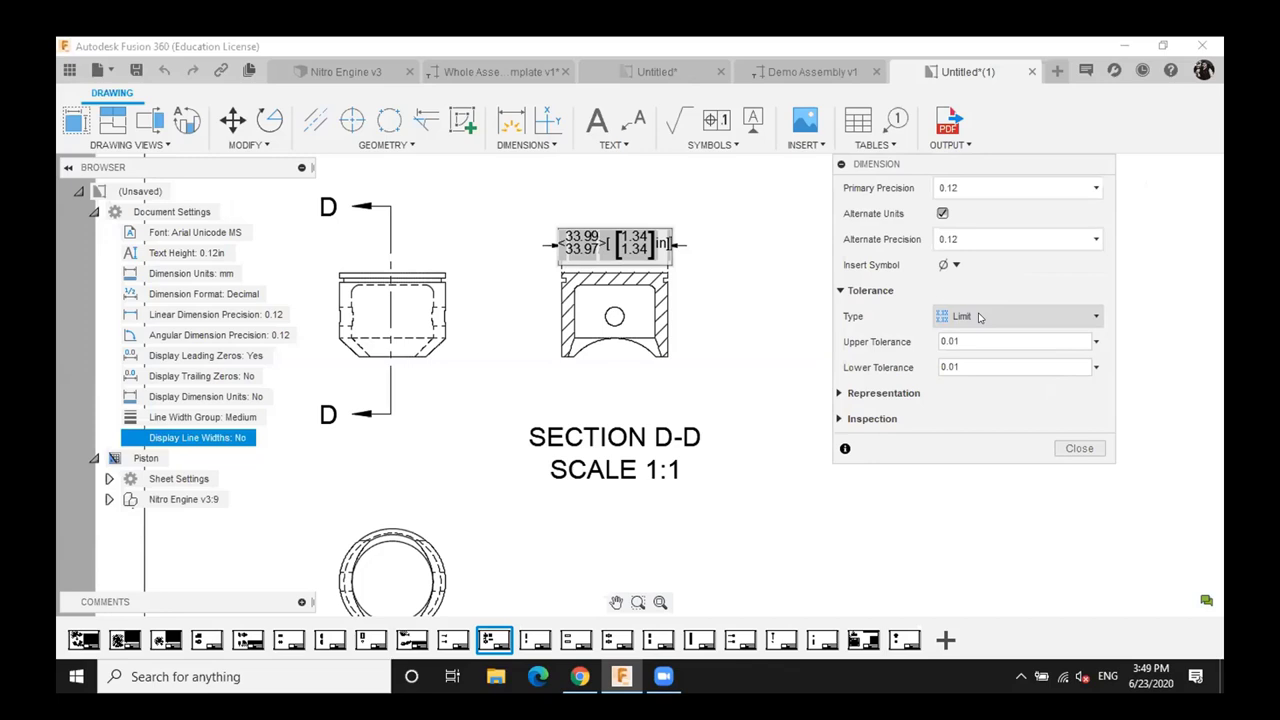
Set the tolerance type to None so the width reads 33.98 [1.34in], and close
drag(977, 164, 980, 145)
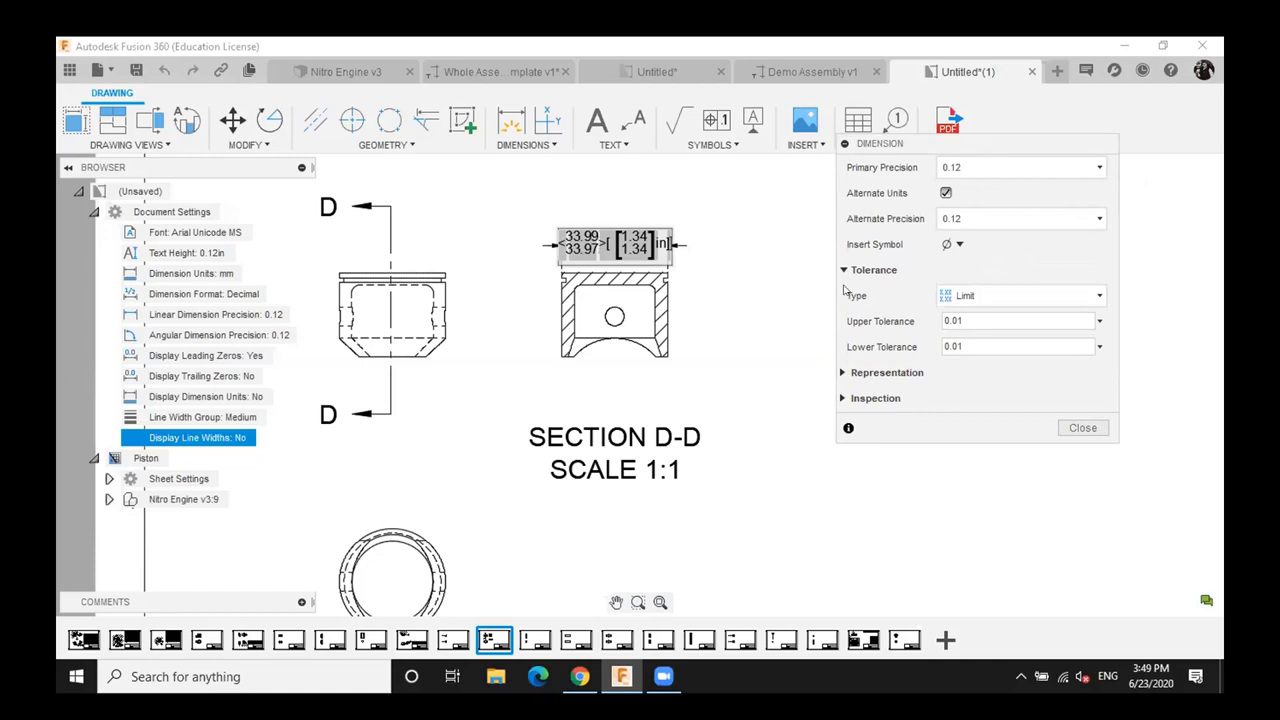
click(987, 295)
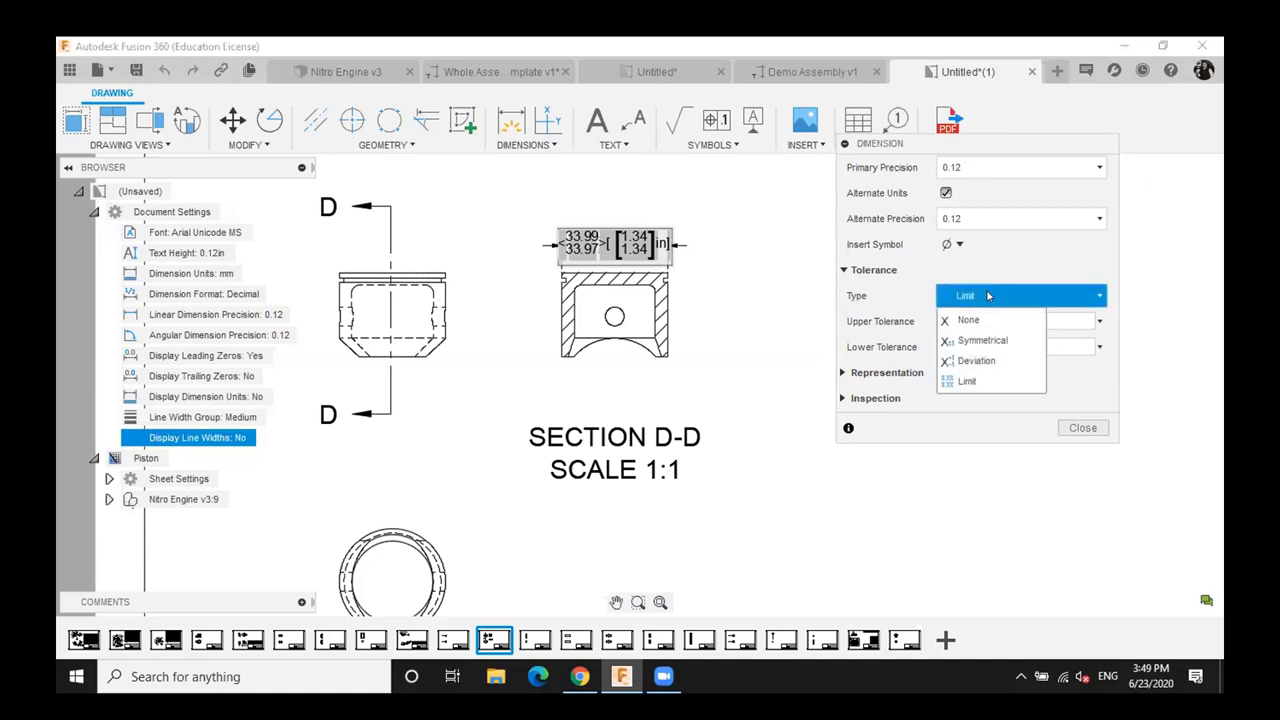
click(987, 295)
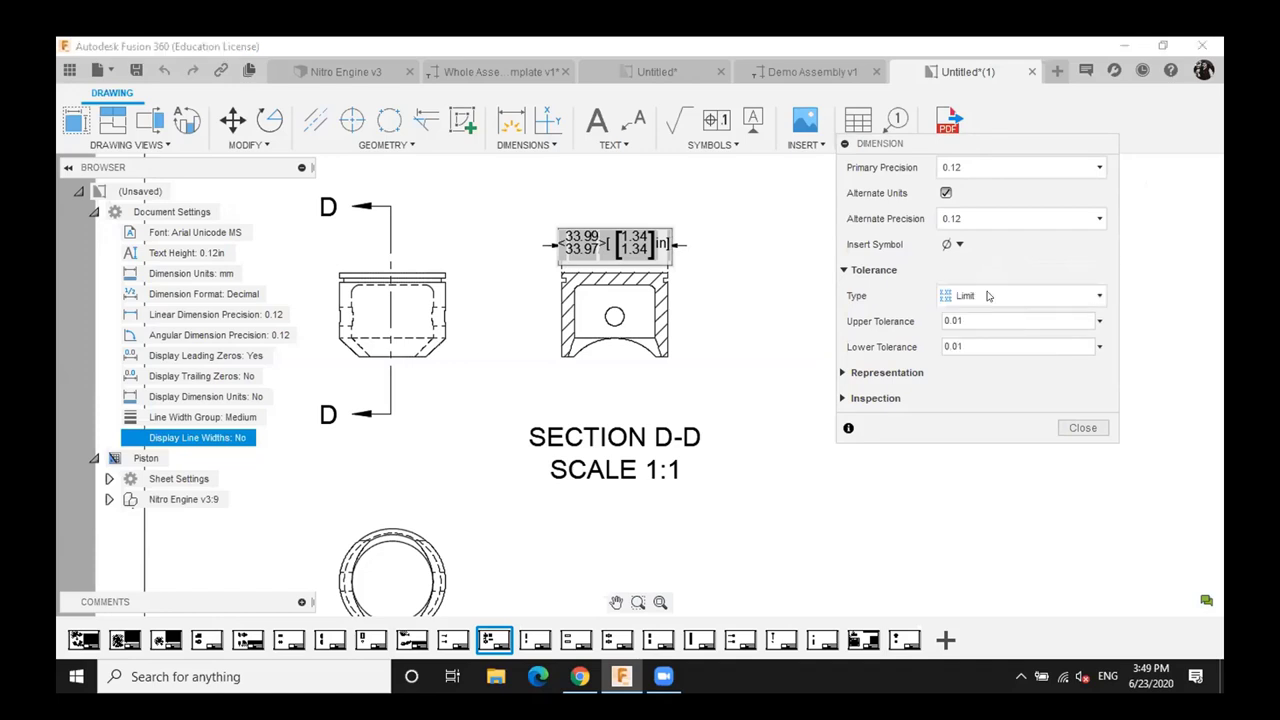
click(842, 372)
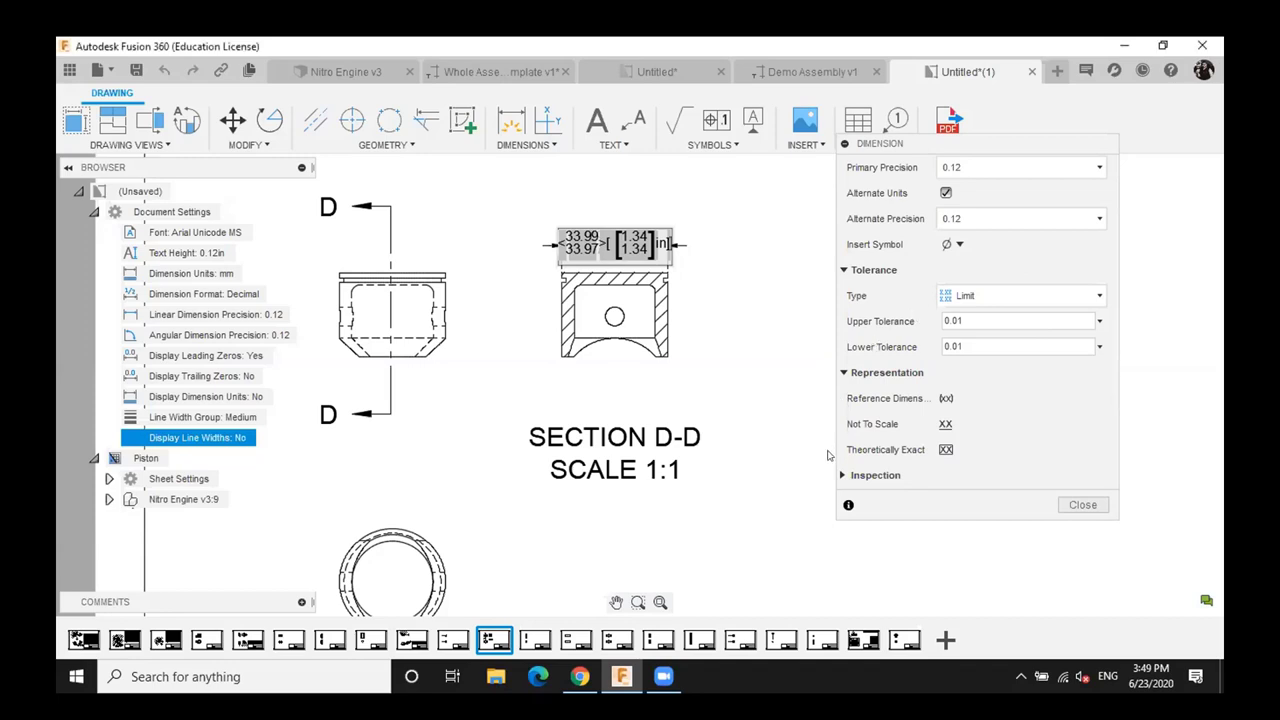
click(842, 372)
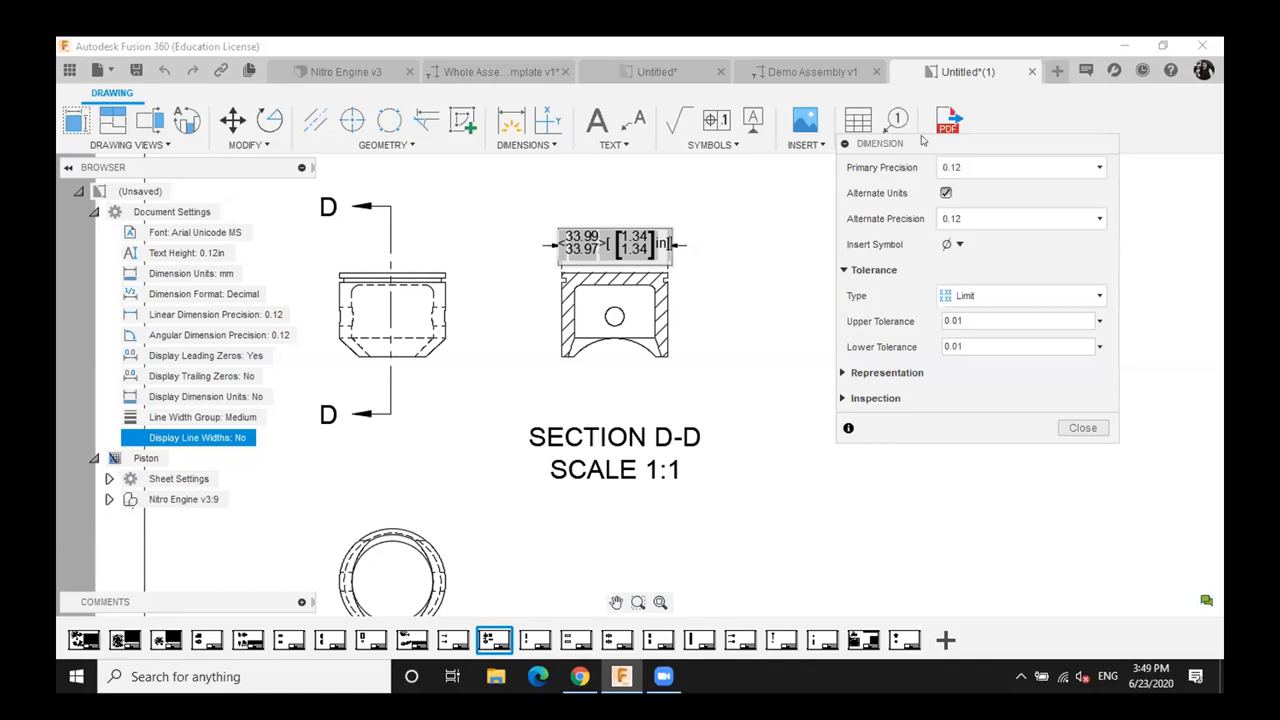
drag(924, 148, 868, 210)
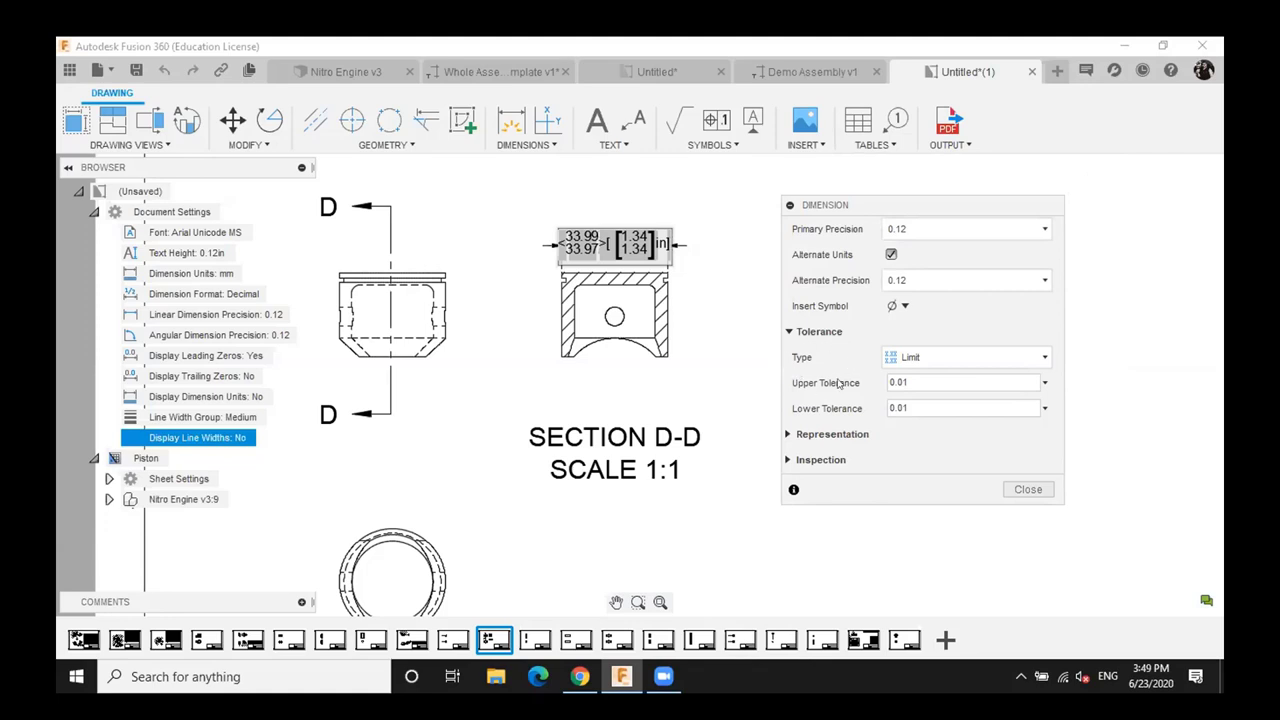
click(910, 357)
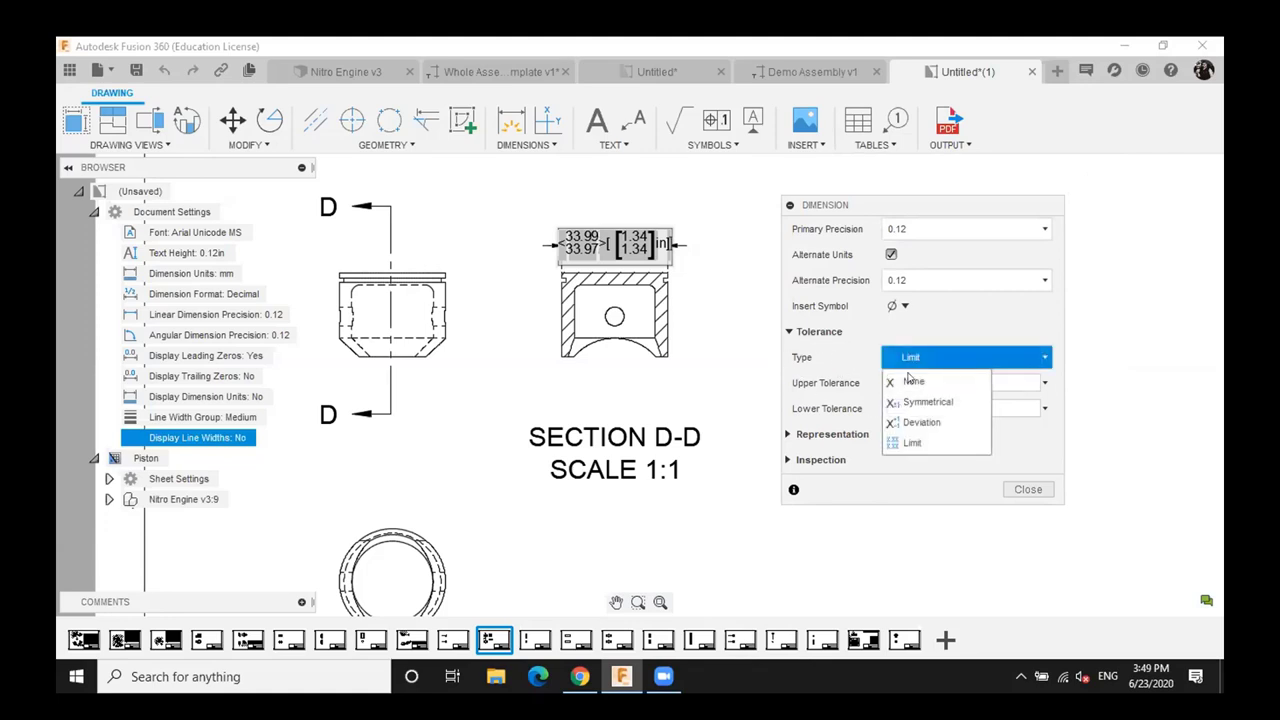
click(910, 381)
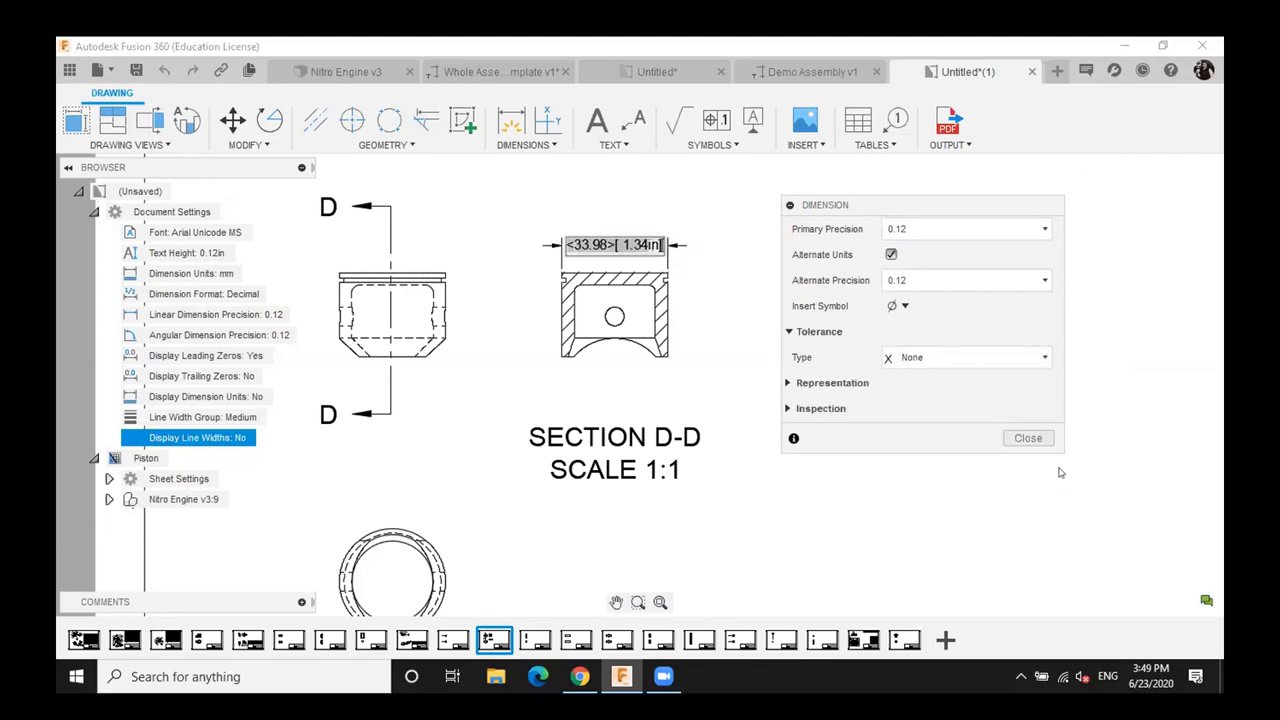
click(1019, 441)
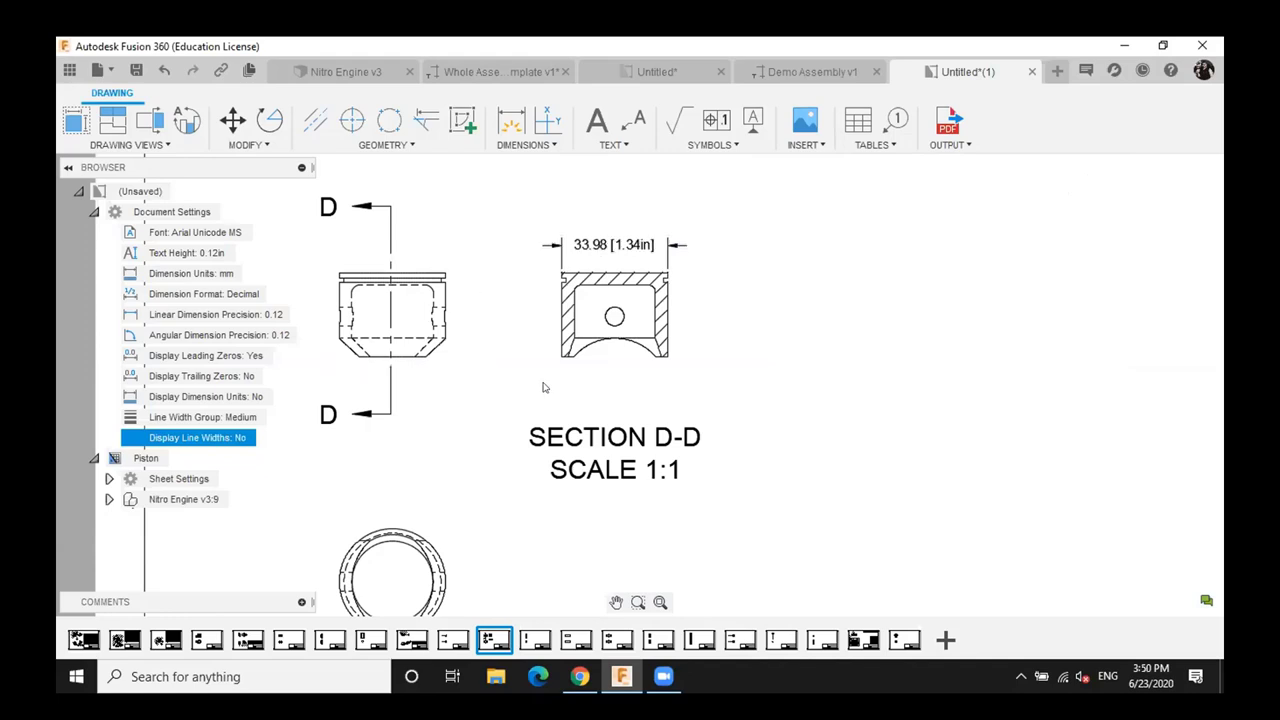
Add a leader note reading 'Sample Leader' pointing to the Section D-D view's right edge
scroll(544, 387, down, 5)
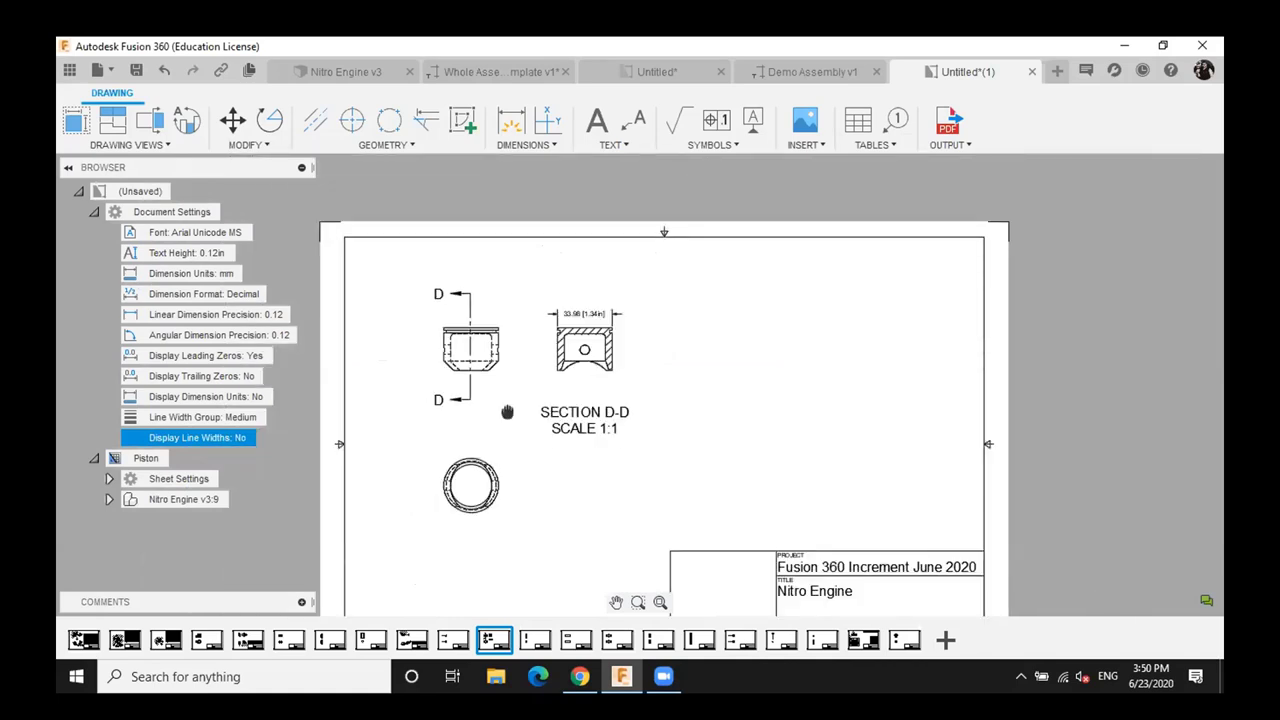
middle_drag(507, 412, 503, 354)
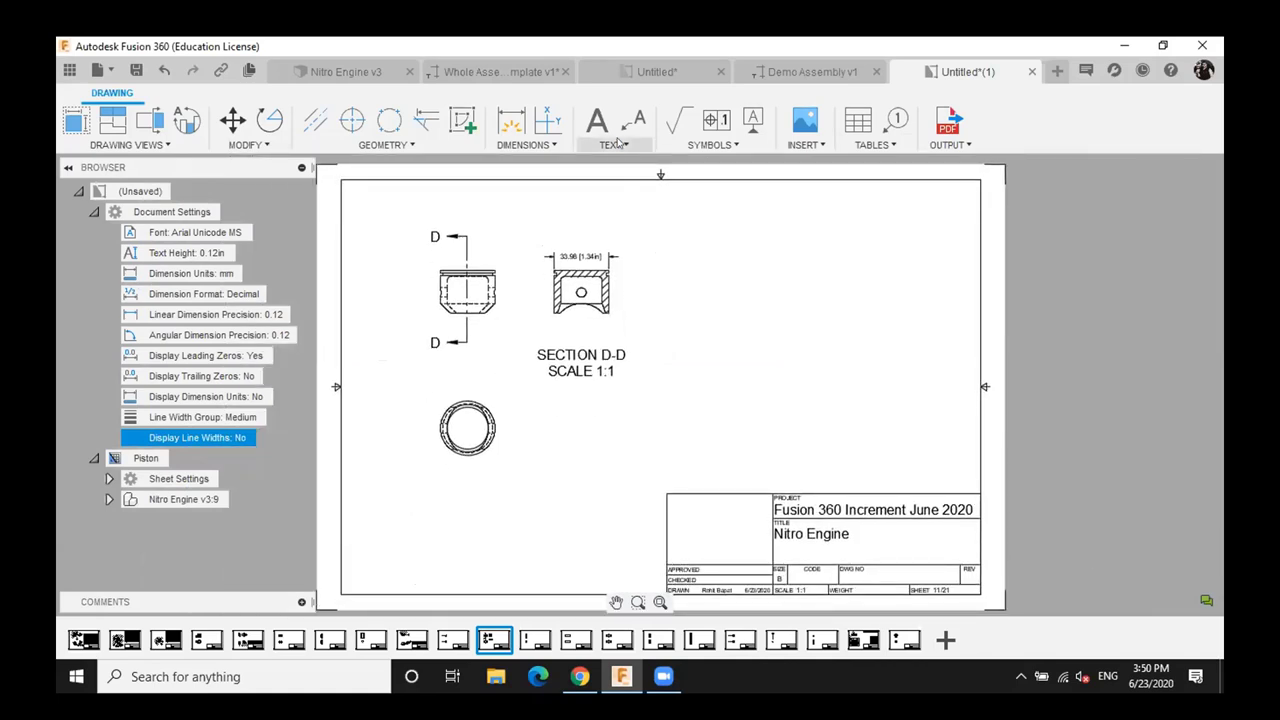
click(641, 119)
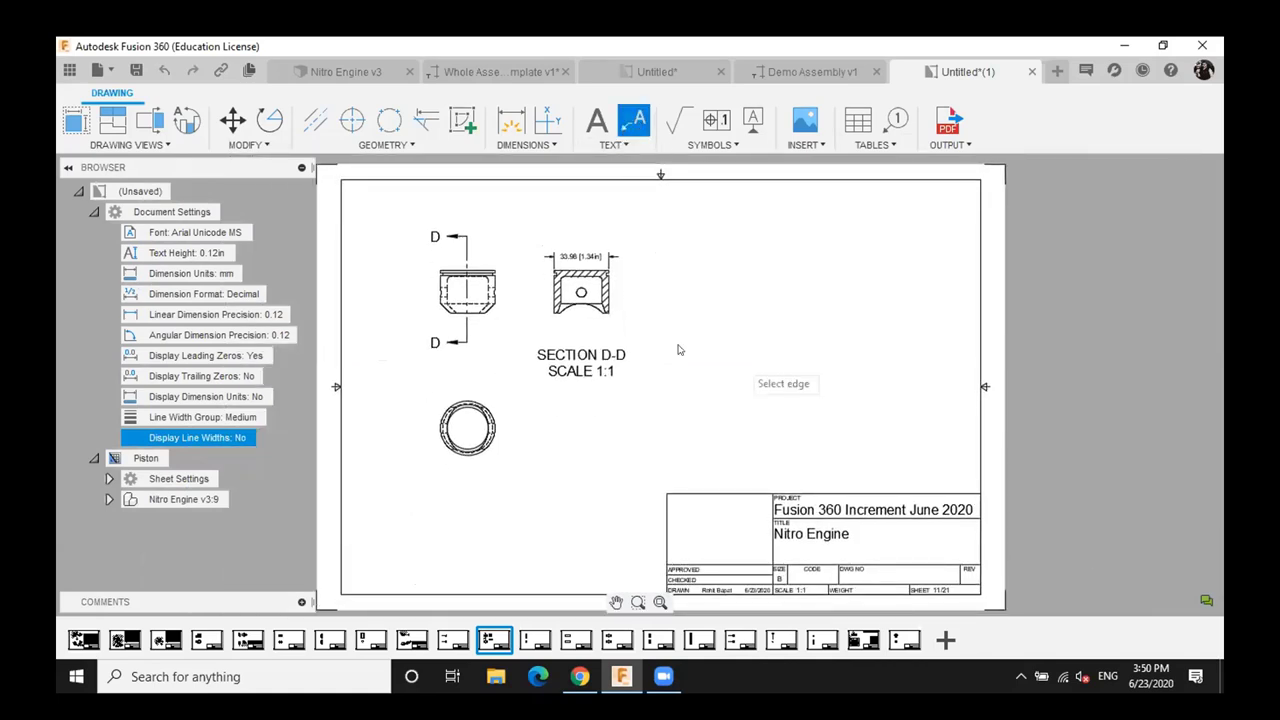
click(607, 291)
click(671, 322)
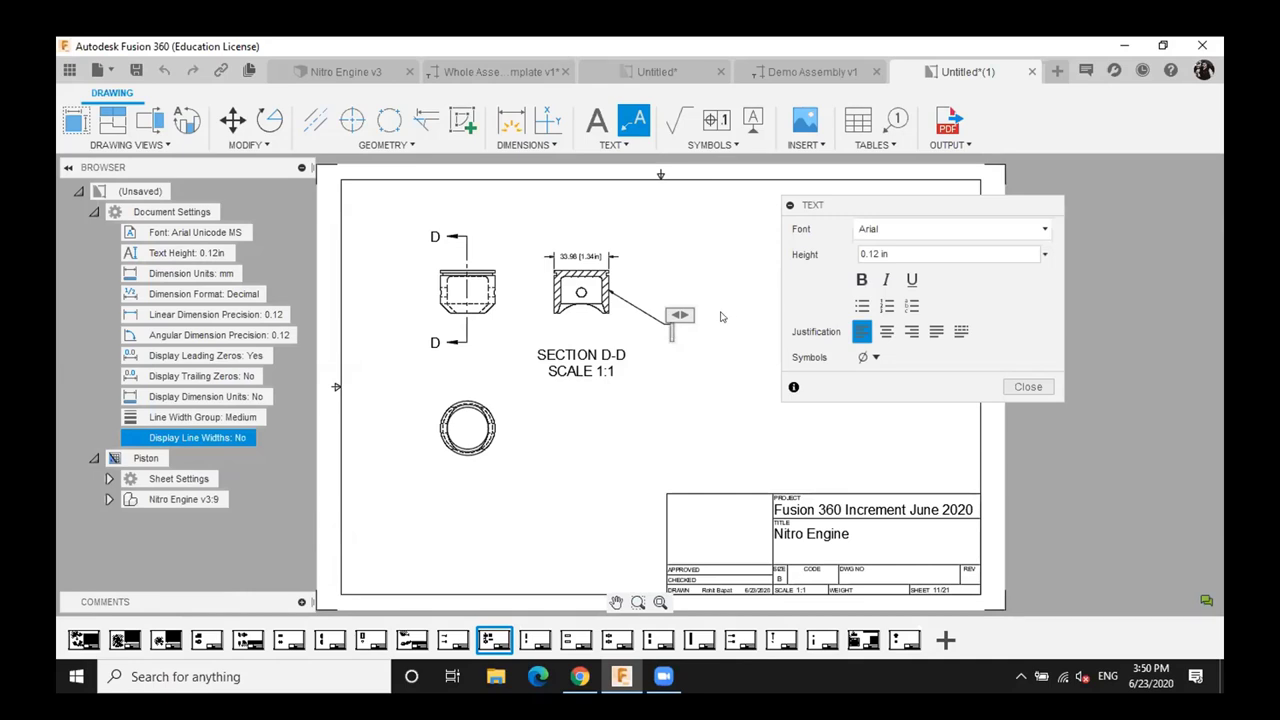
text(Sample)
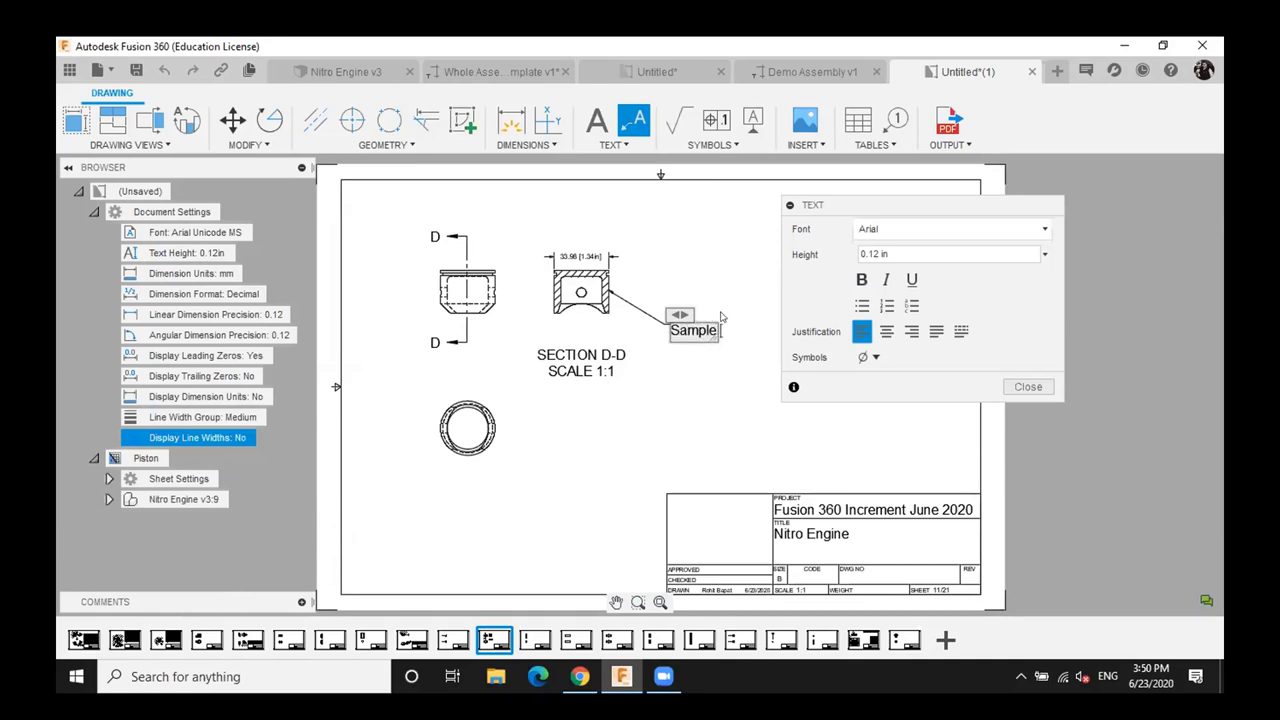
text( Leader)
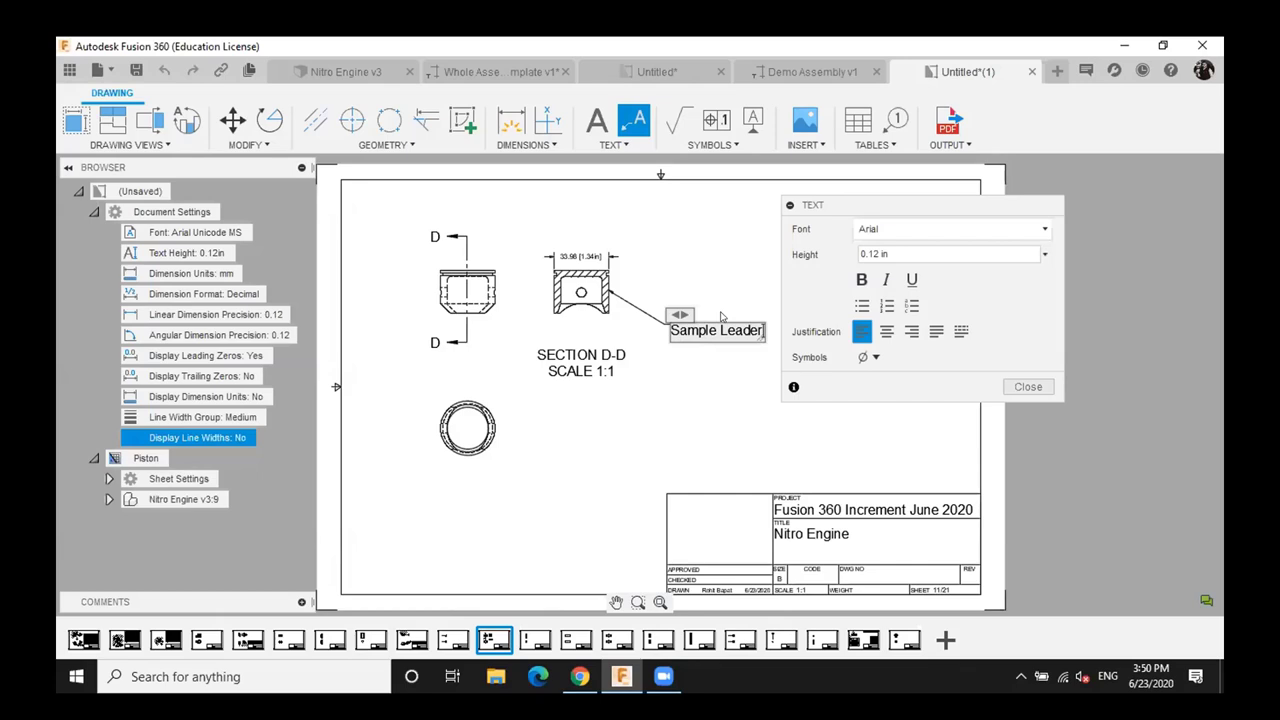
Append a ∨ symbol to the leader text and finish editing
click(866, 357)
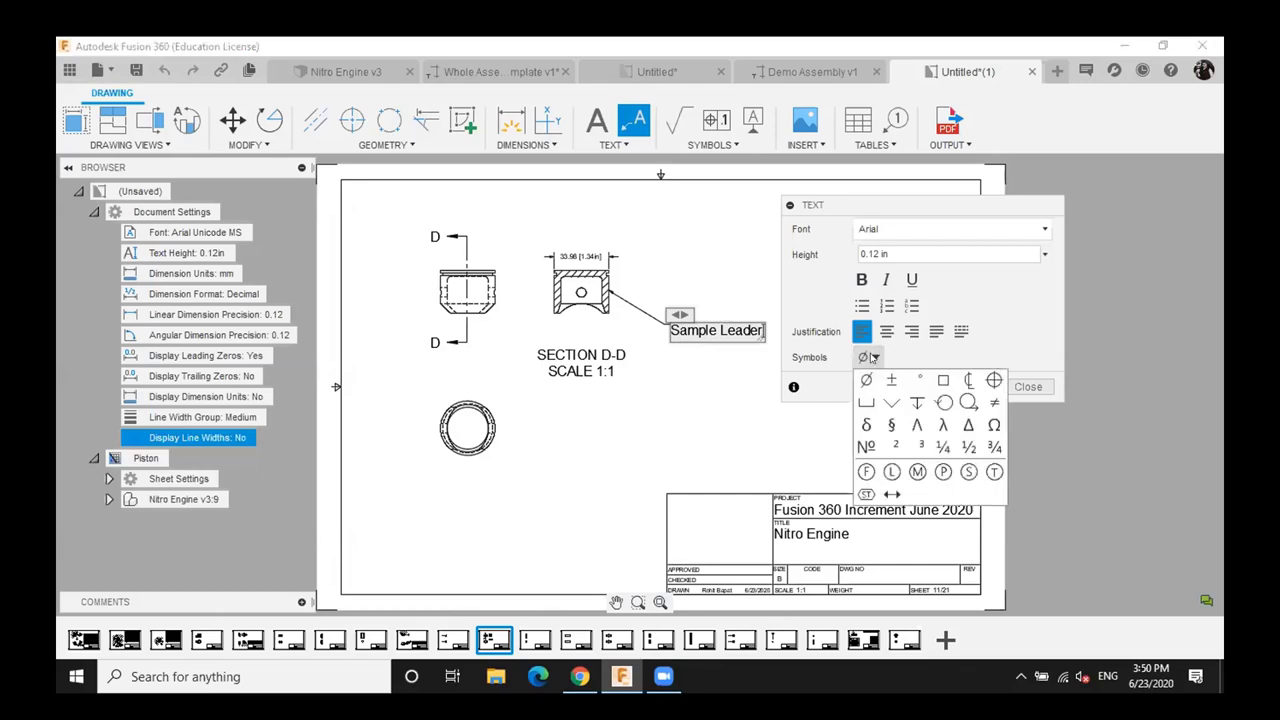
click(891, 402)
drag(925, 209, 1003, 202)
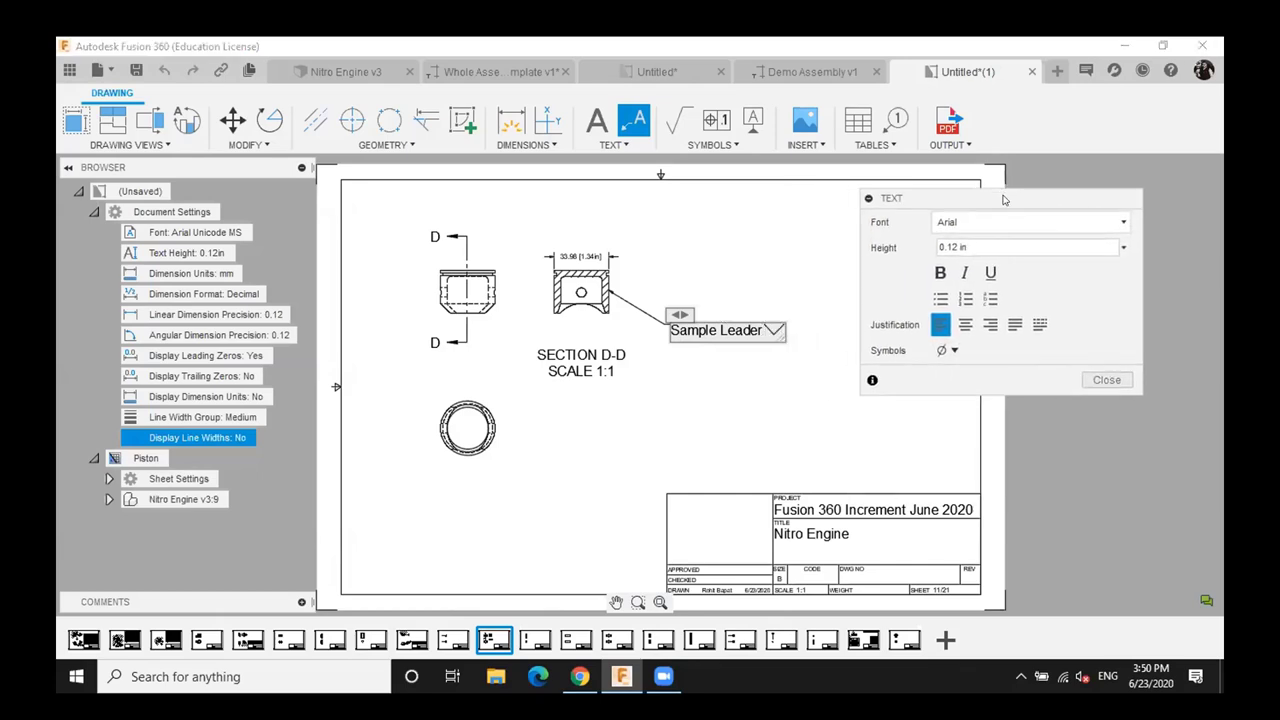
click(1106, 380)
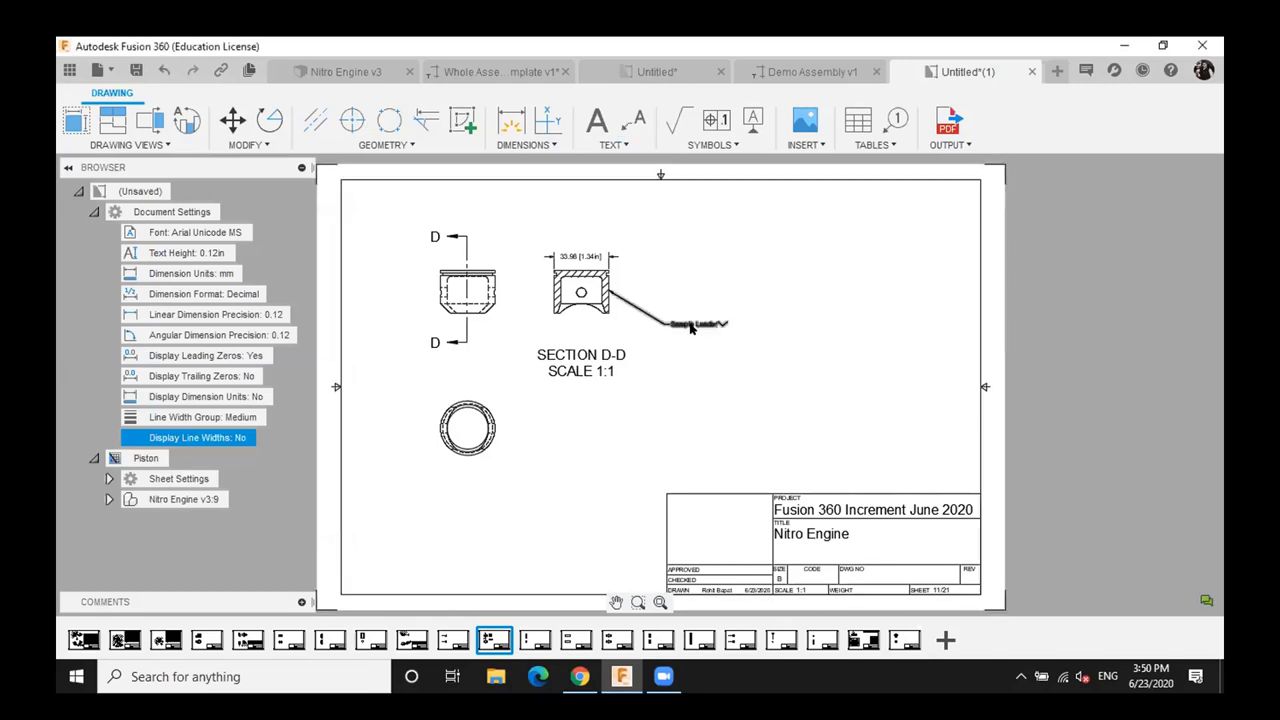
click(731, 145)
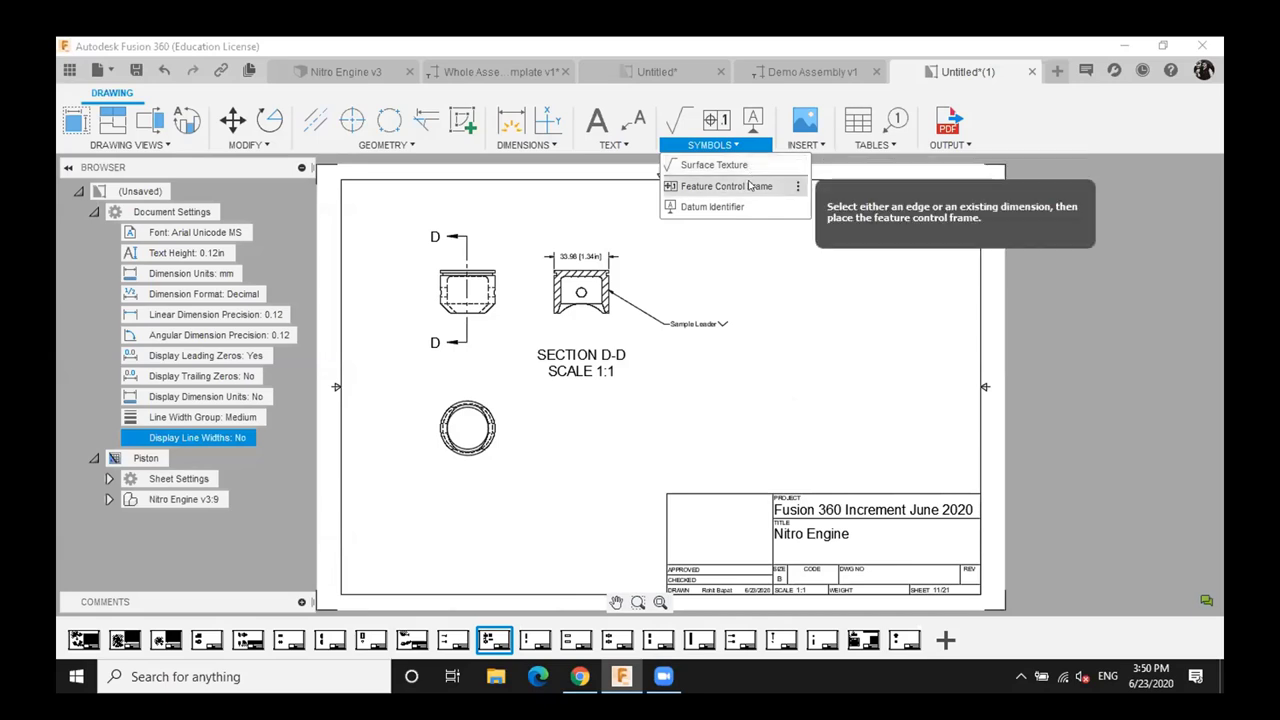
click(729, 265)
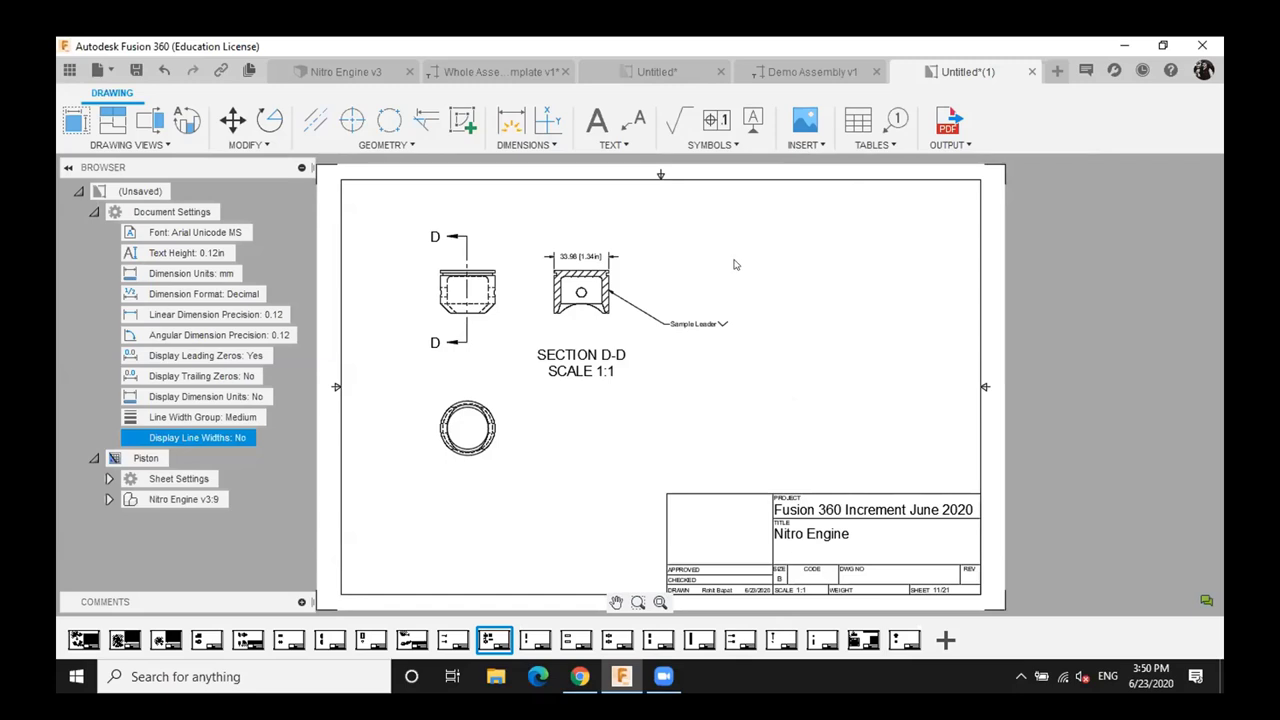
click(948, 145)
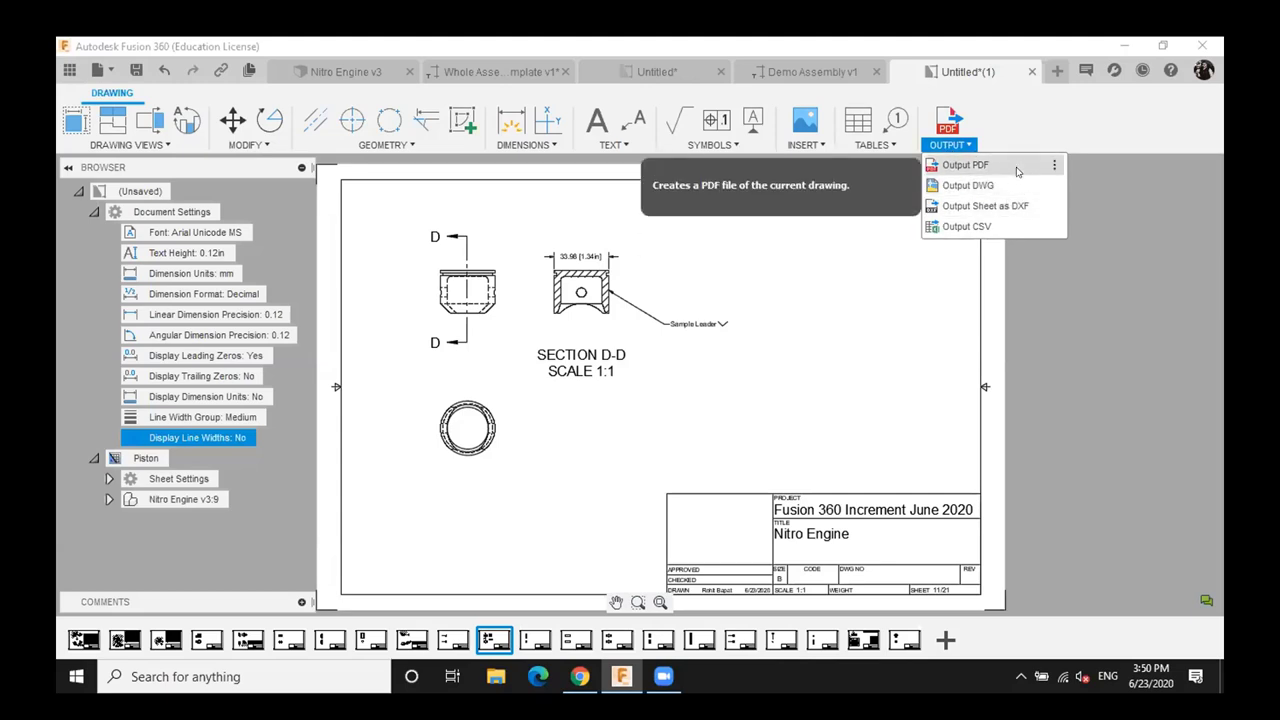
click(1003, 165)
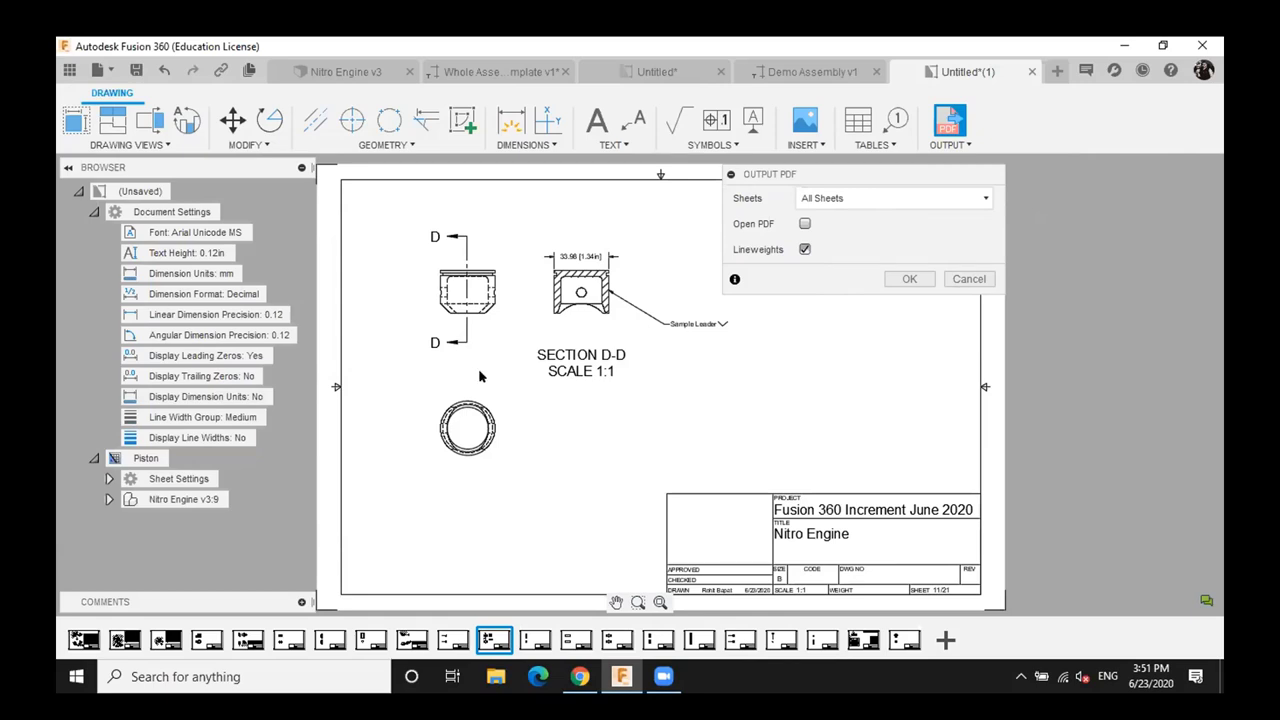
click(966, 280)
click(950, 146)
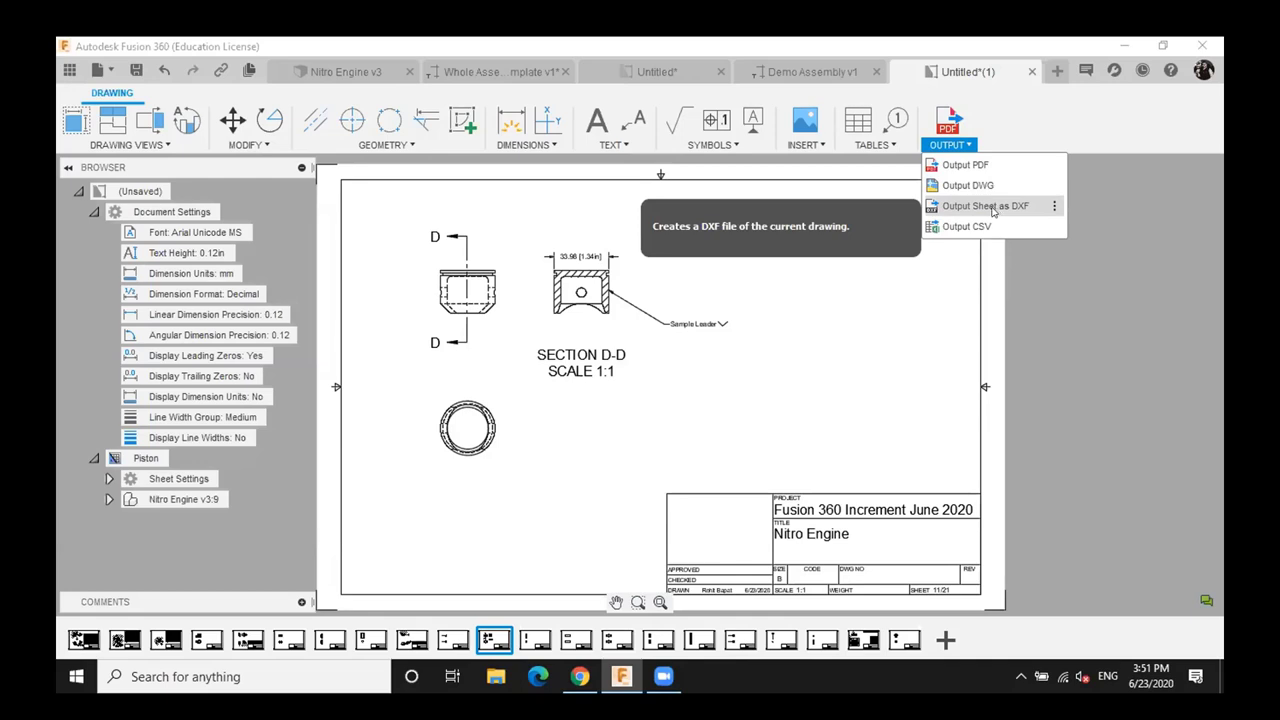
click(1050, 283)
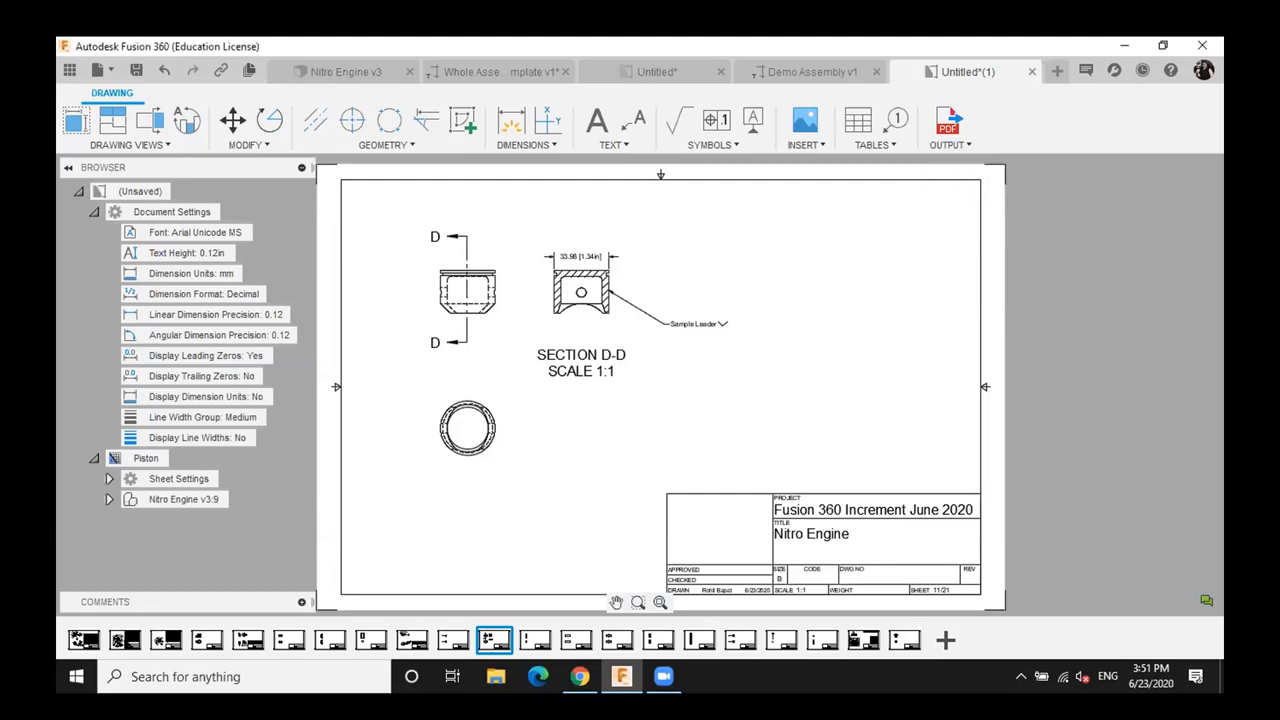
Switch to the Carburetor sheet
right_click(132, 640)
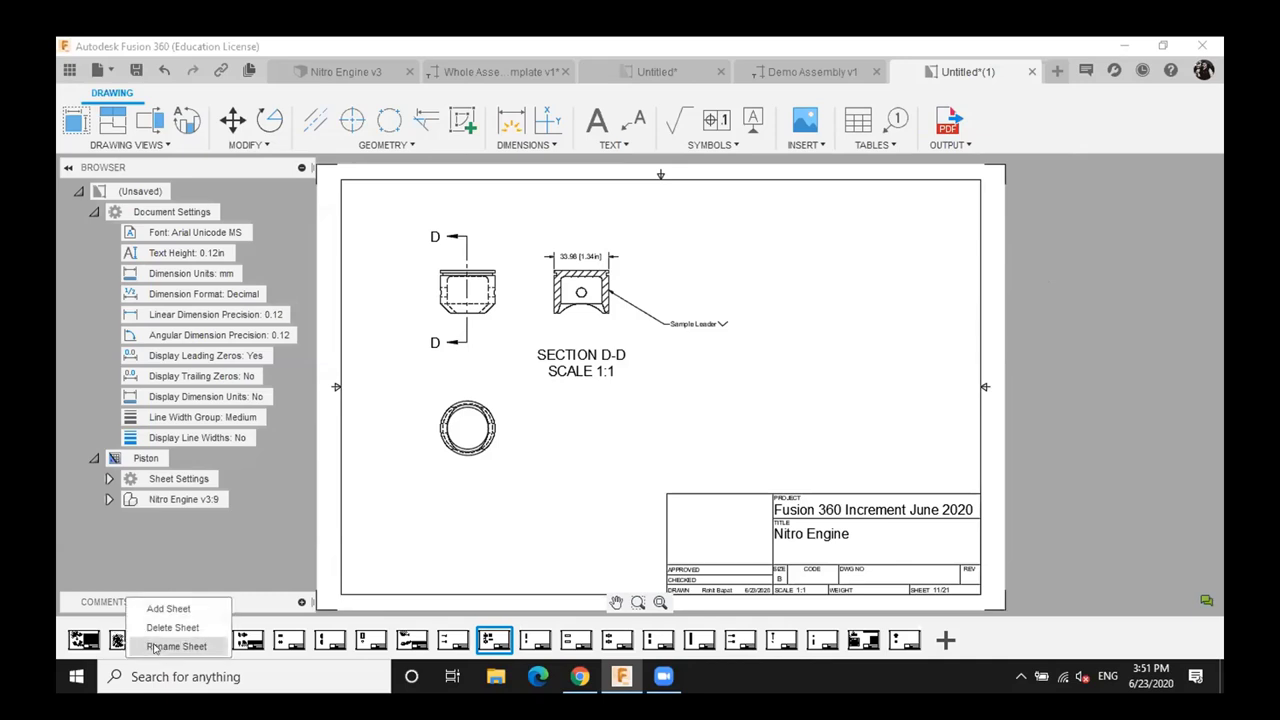
click(245, 640)
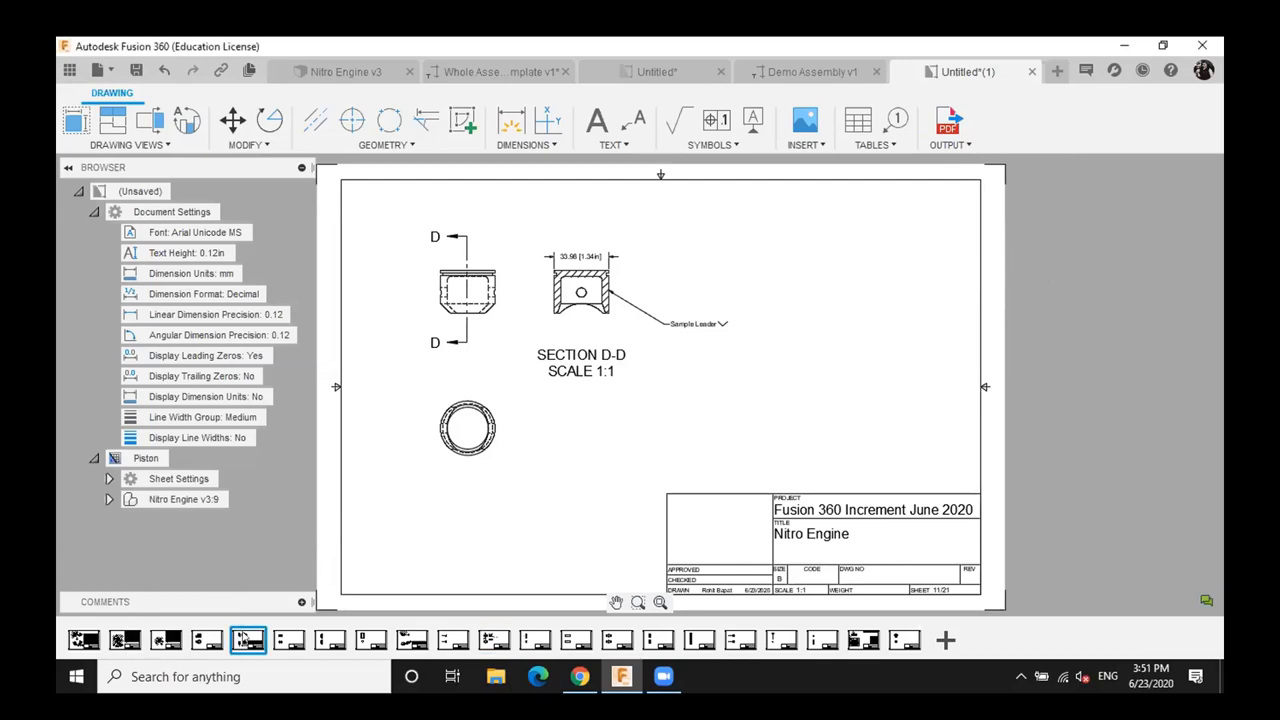
right_click(247, 640)
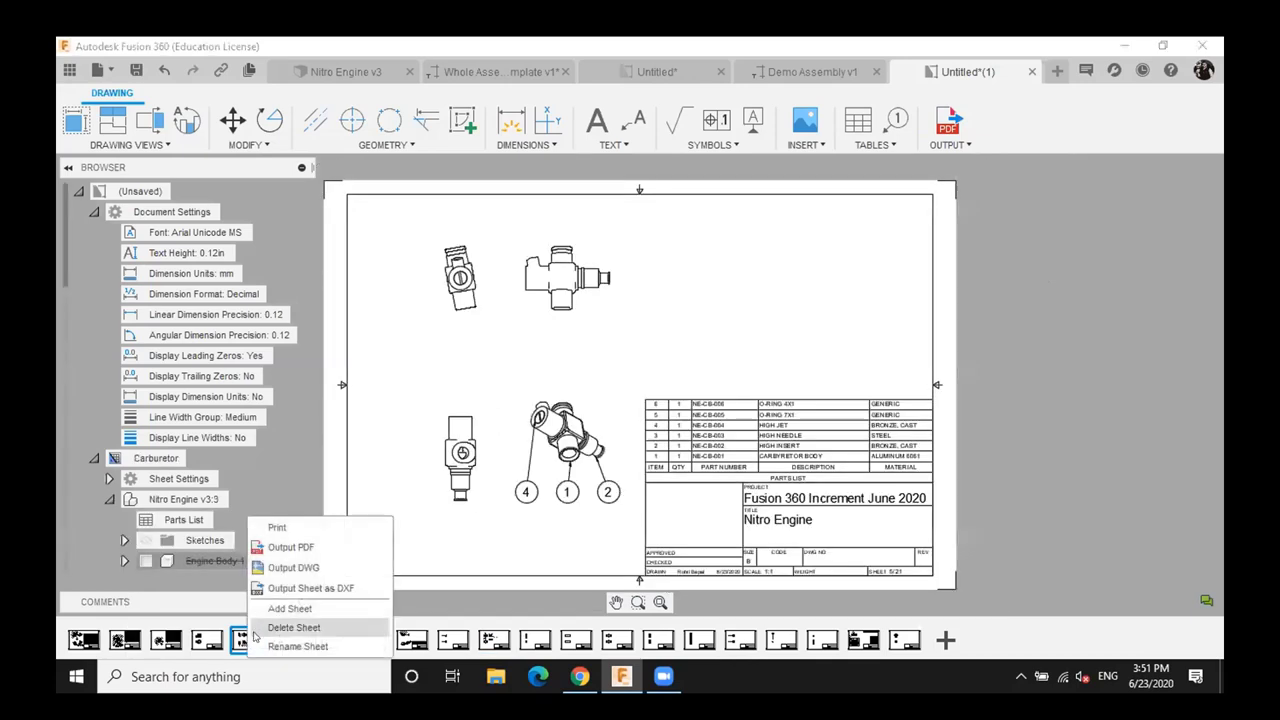
click(321, 647)
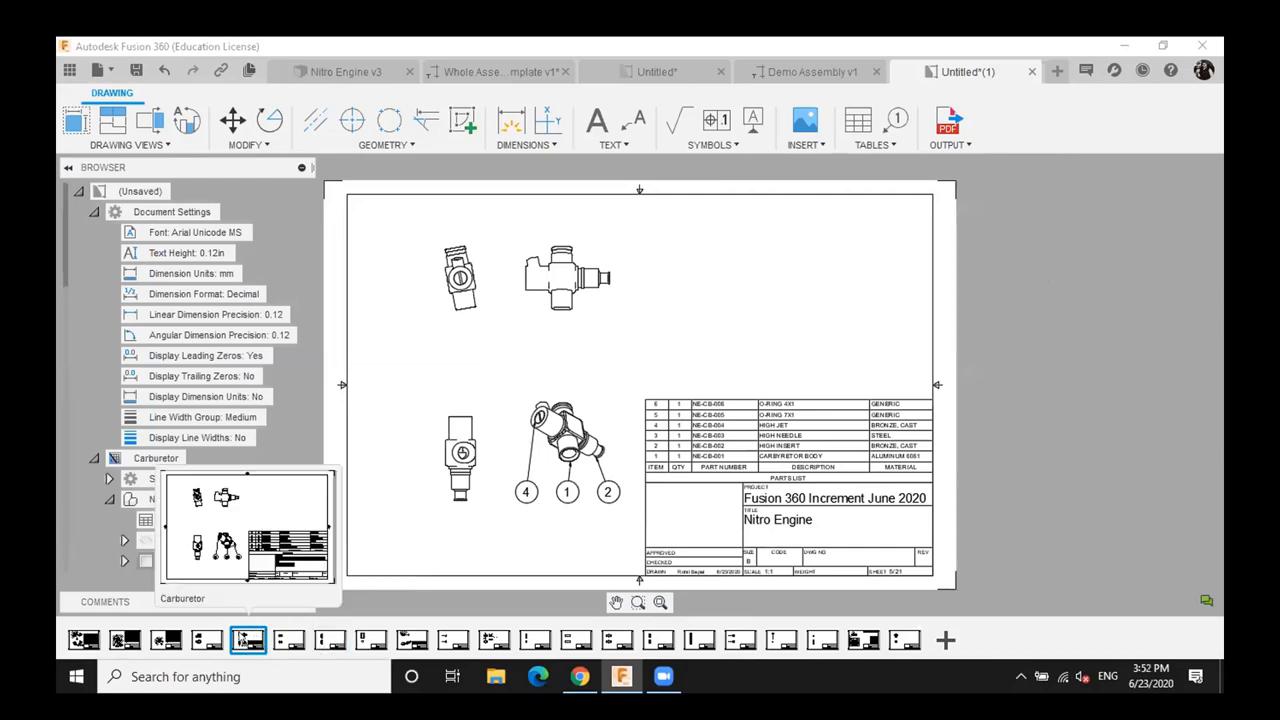
Rename the Engine Body sheet to 'My Sheet'
right_click(241, 639)
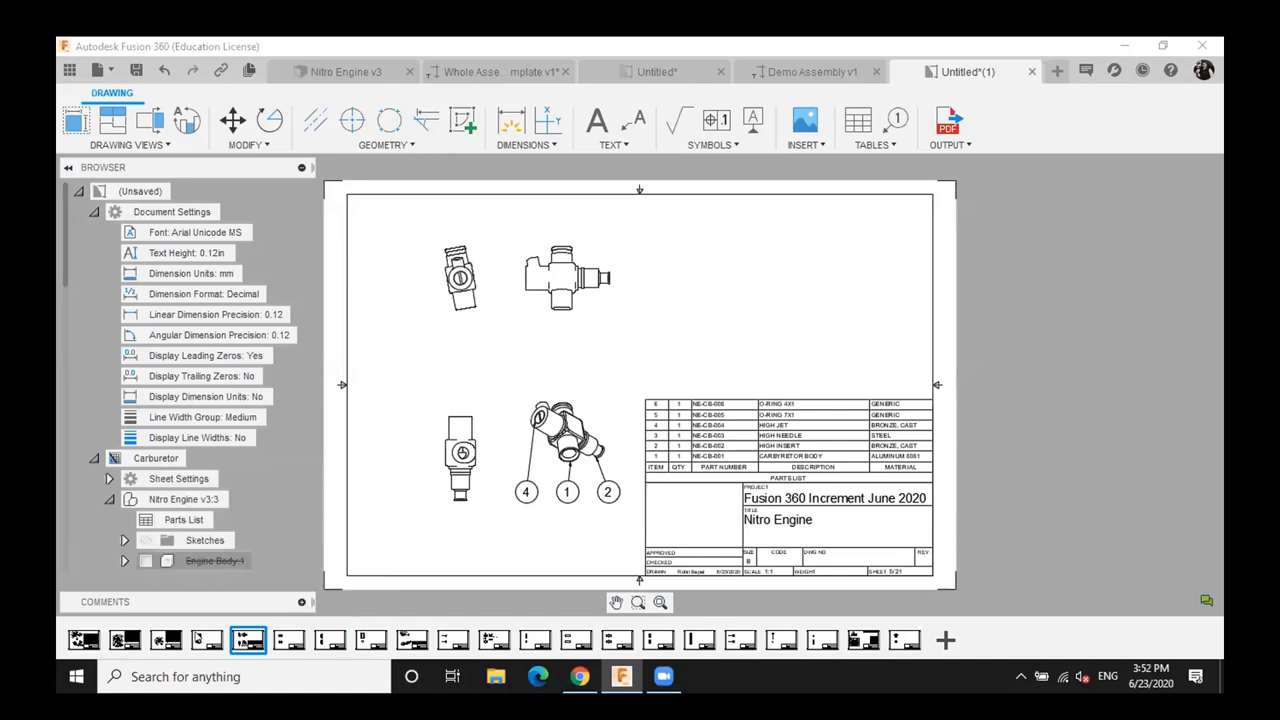
right_click(203, 647)
click(202, 646)
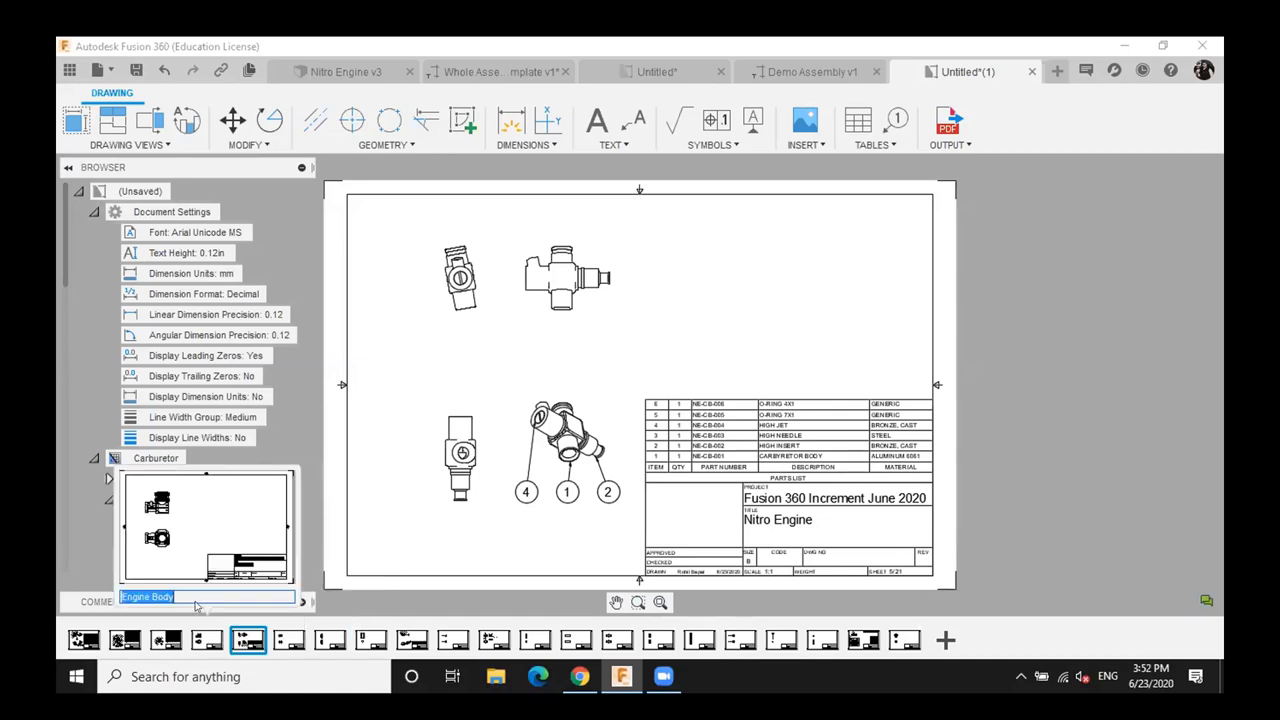
text(My Sheet)
key(Return)
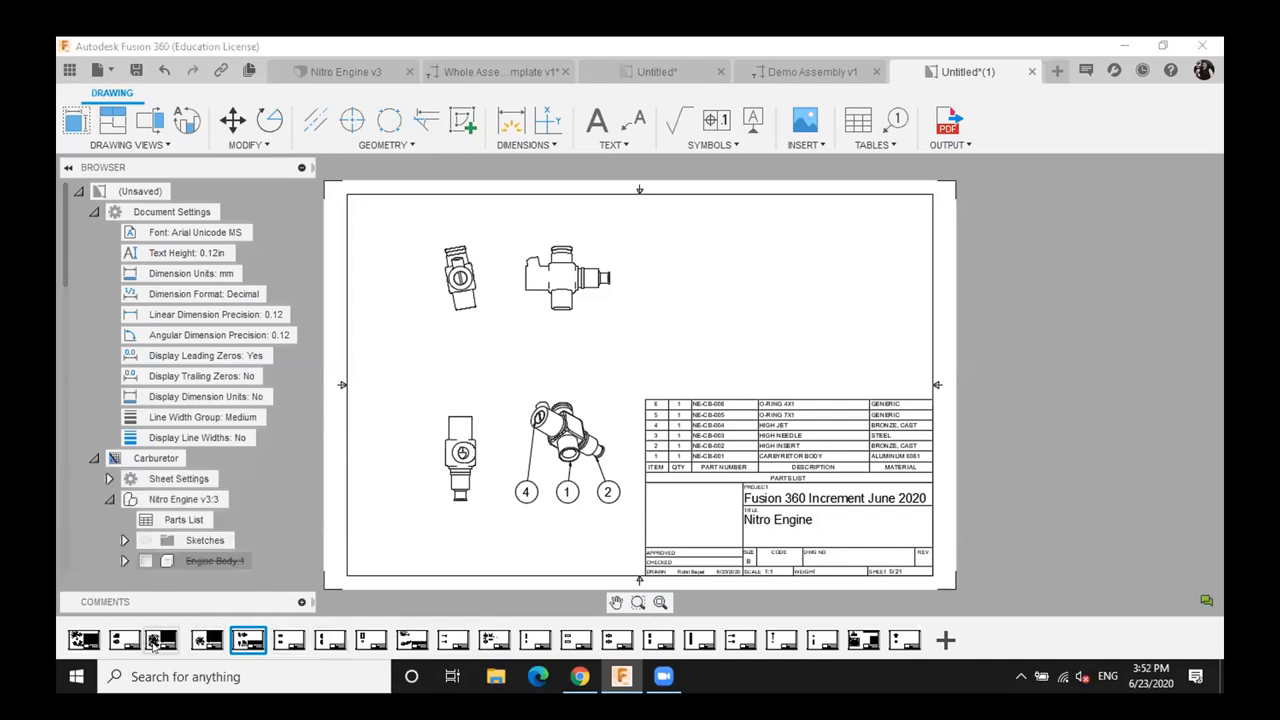
Move the Rod sheet earlier in the sheet order and collapse Document Settings
mouse_move(537, 647)
drag(537, 647, 385, 648)
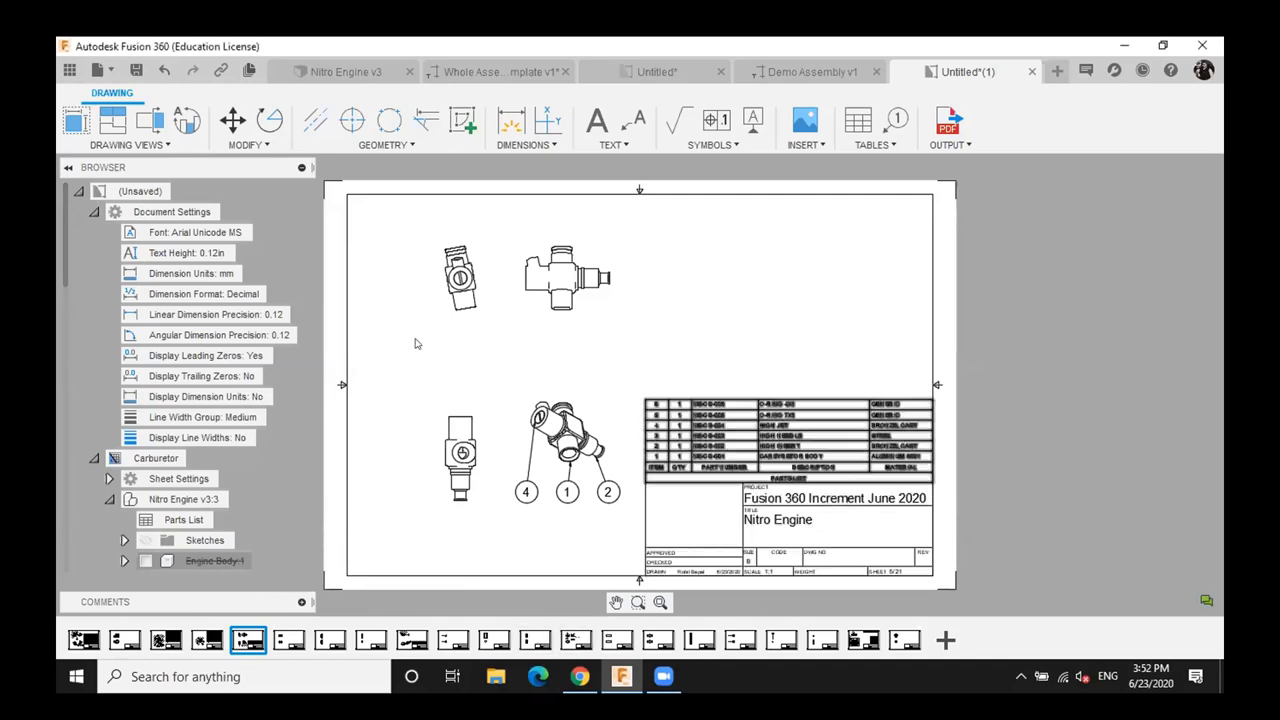
click(94, 212)
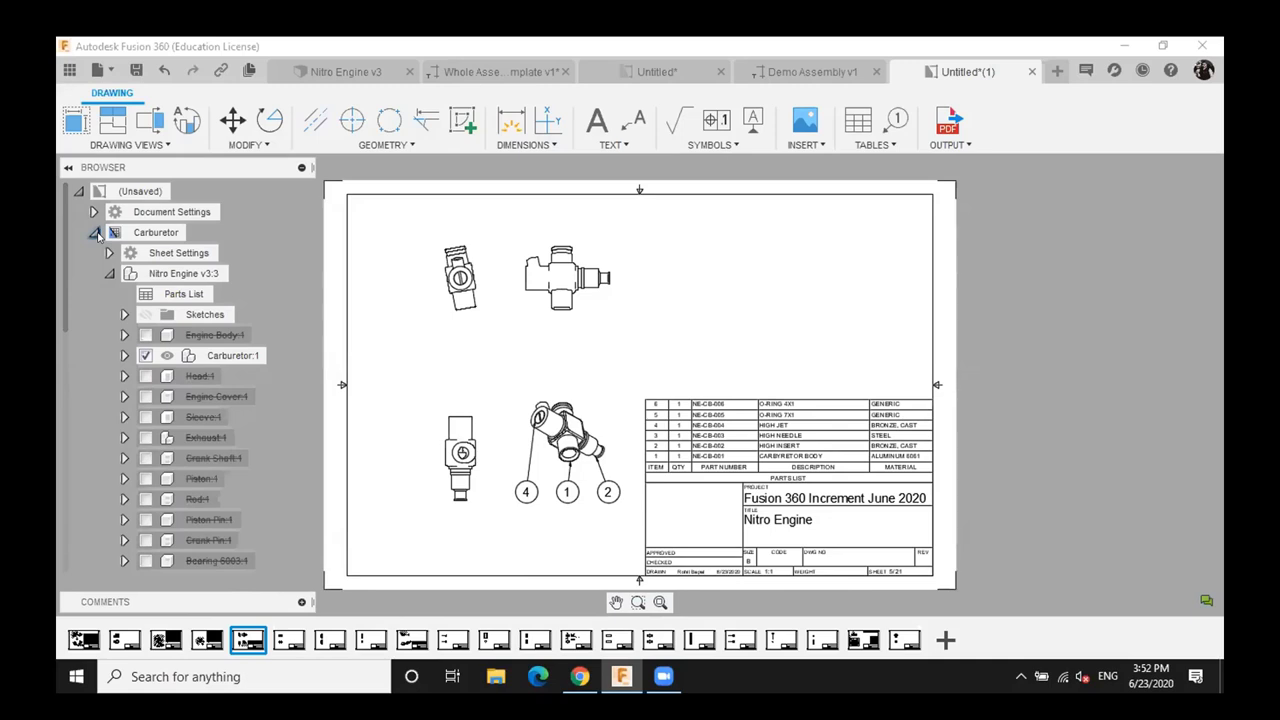
Collapse the Carburetor sheet branch in the browser tree
click(95, 233)
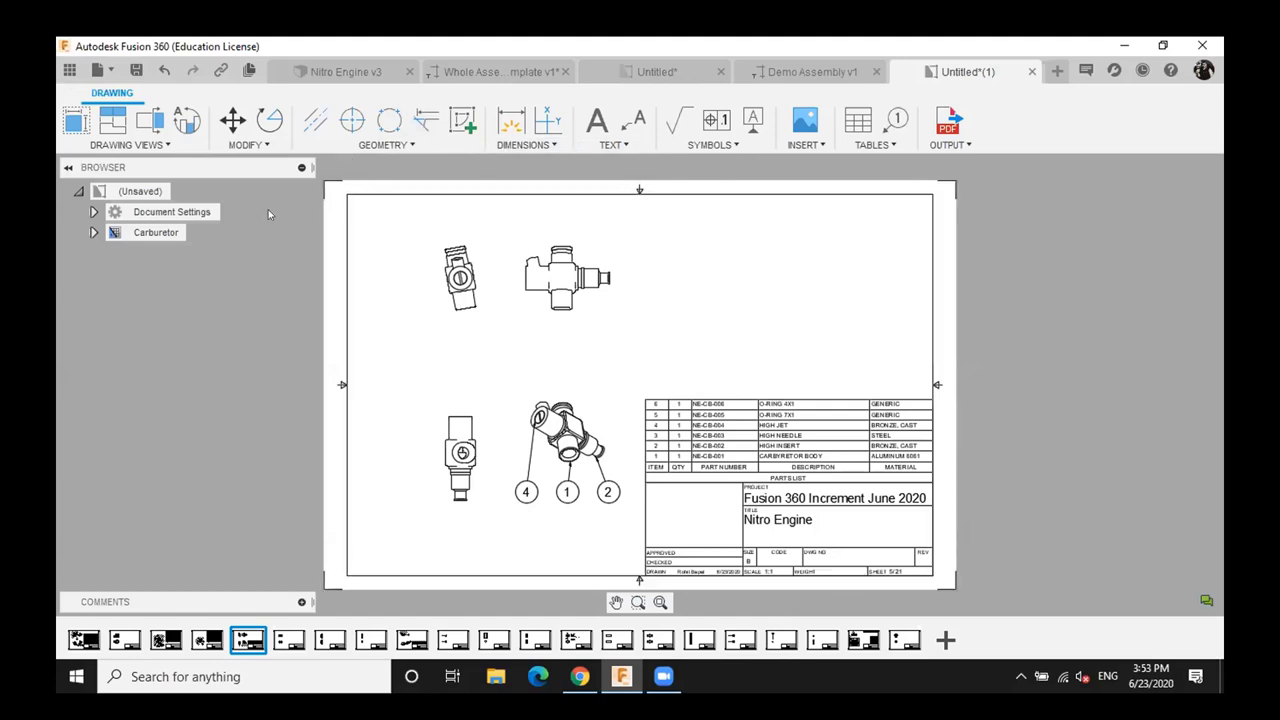
Add a new blank sheet to the Nitro Engine drawing
click(500, 70)
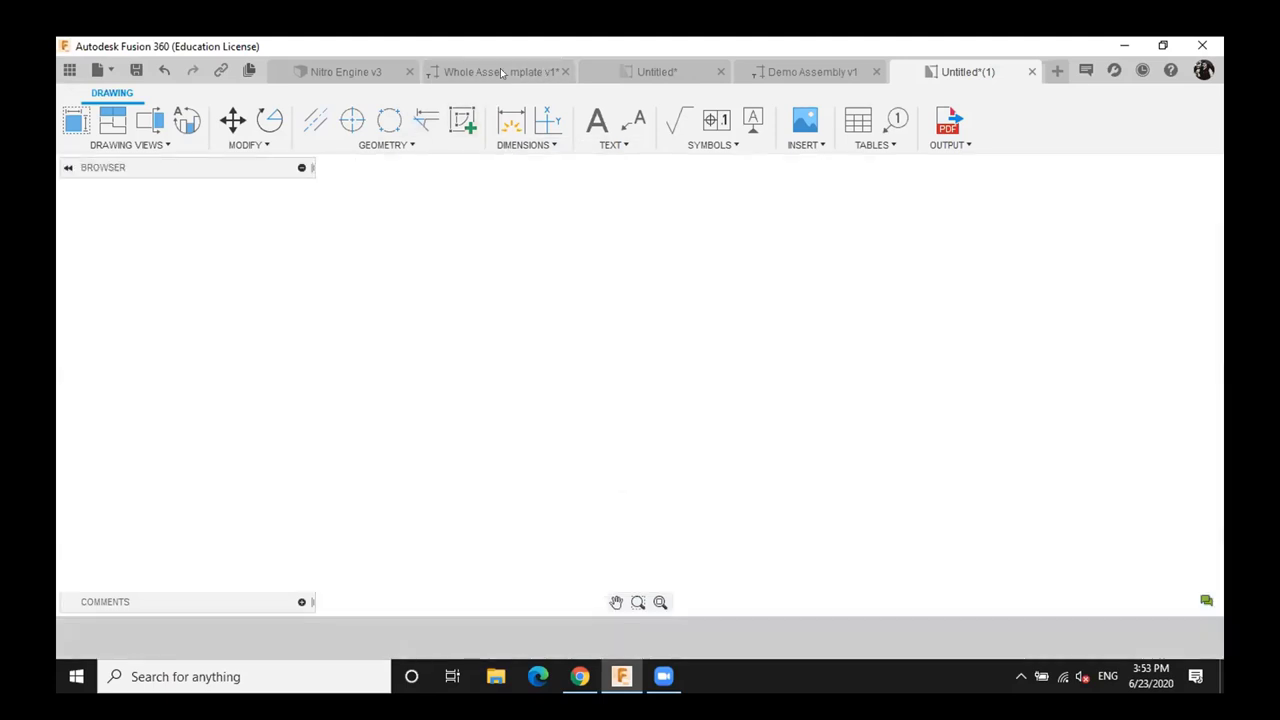
click(660, 74)
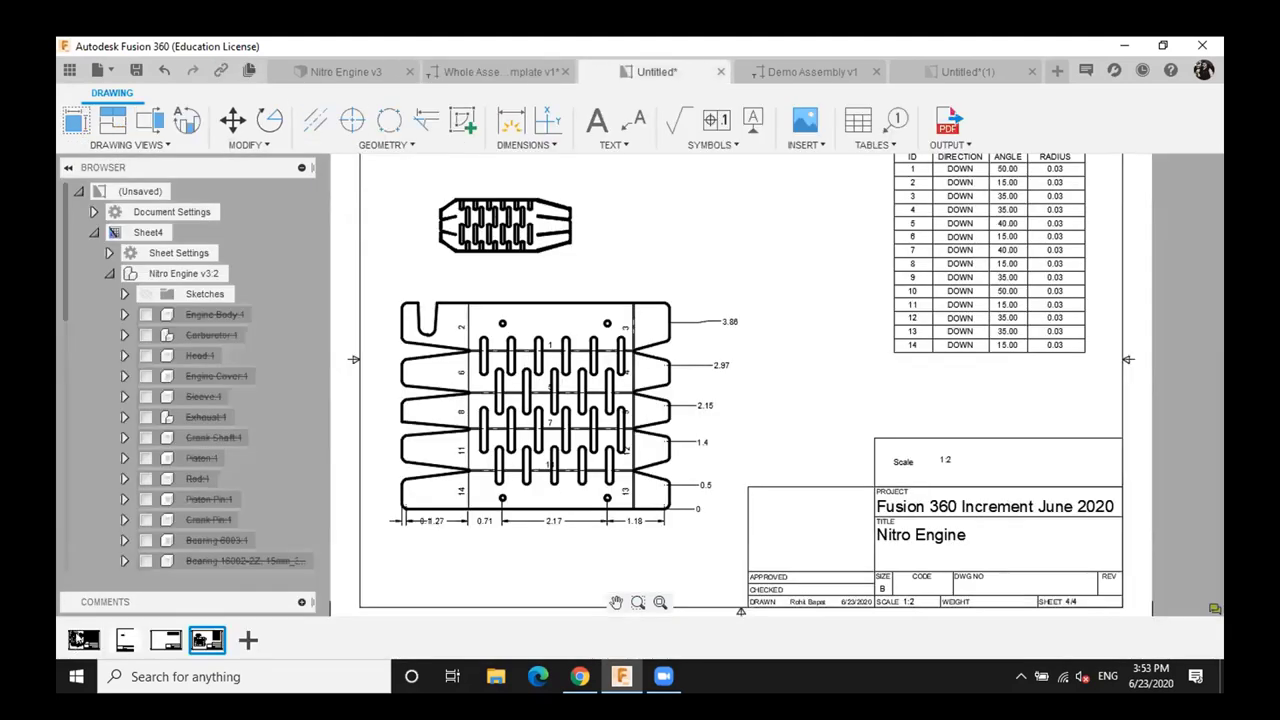
click(80, 640)
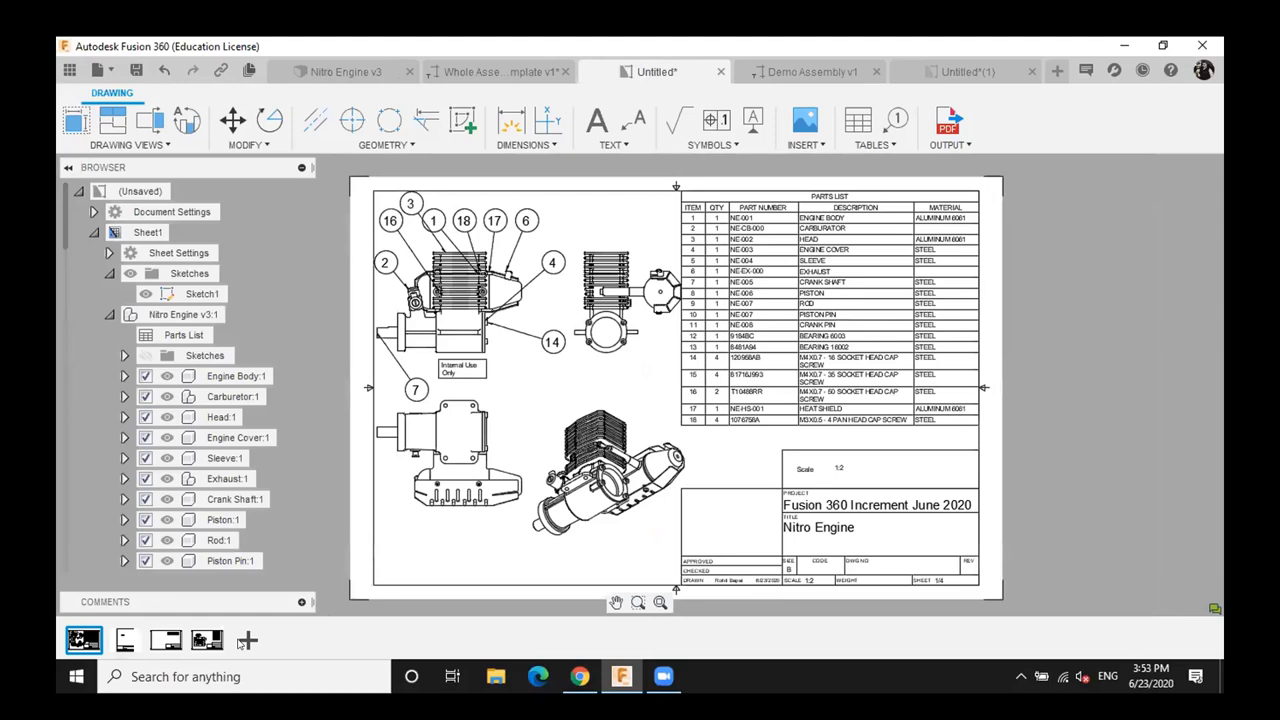
click(246, 640)
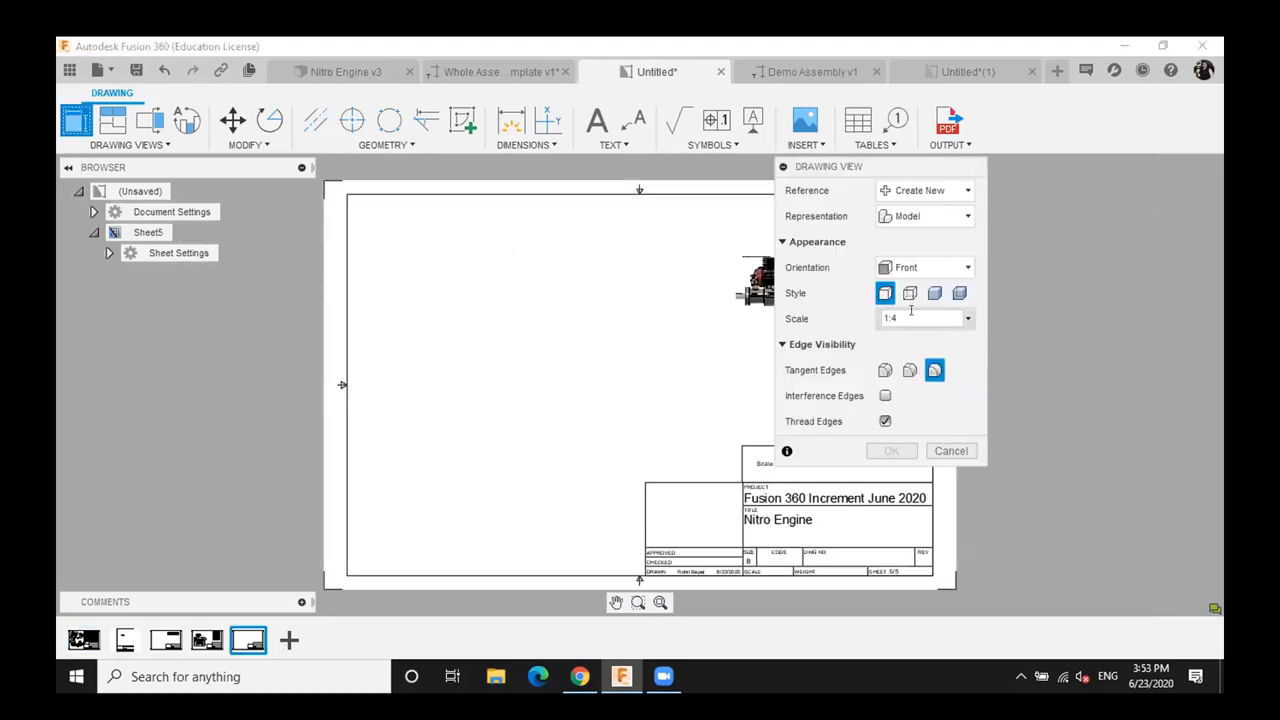
Place a 1:2 base view of the engine in the sheet's upper left
click(910, 318)
key(BackSpace)
text(2)
click(492, 320)
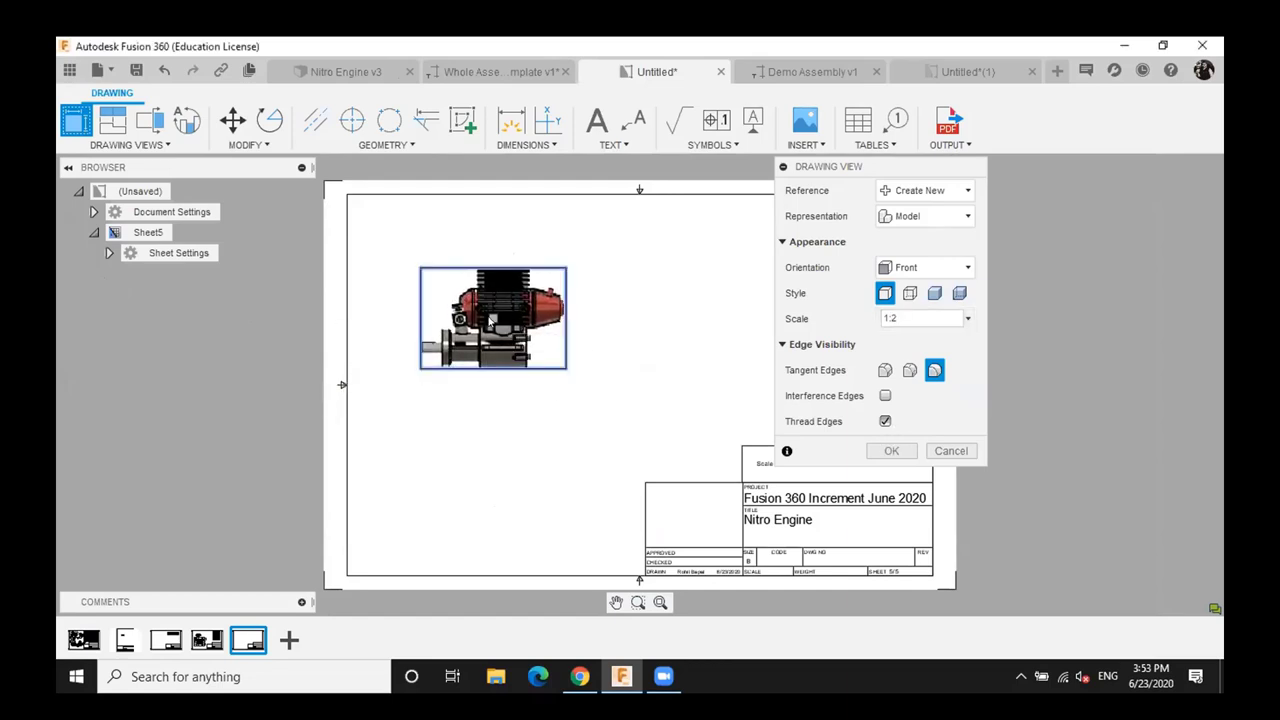
click(891, 451)
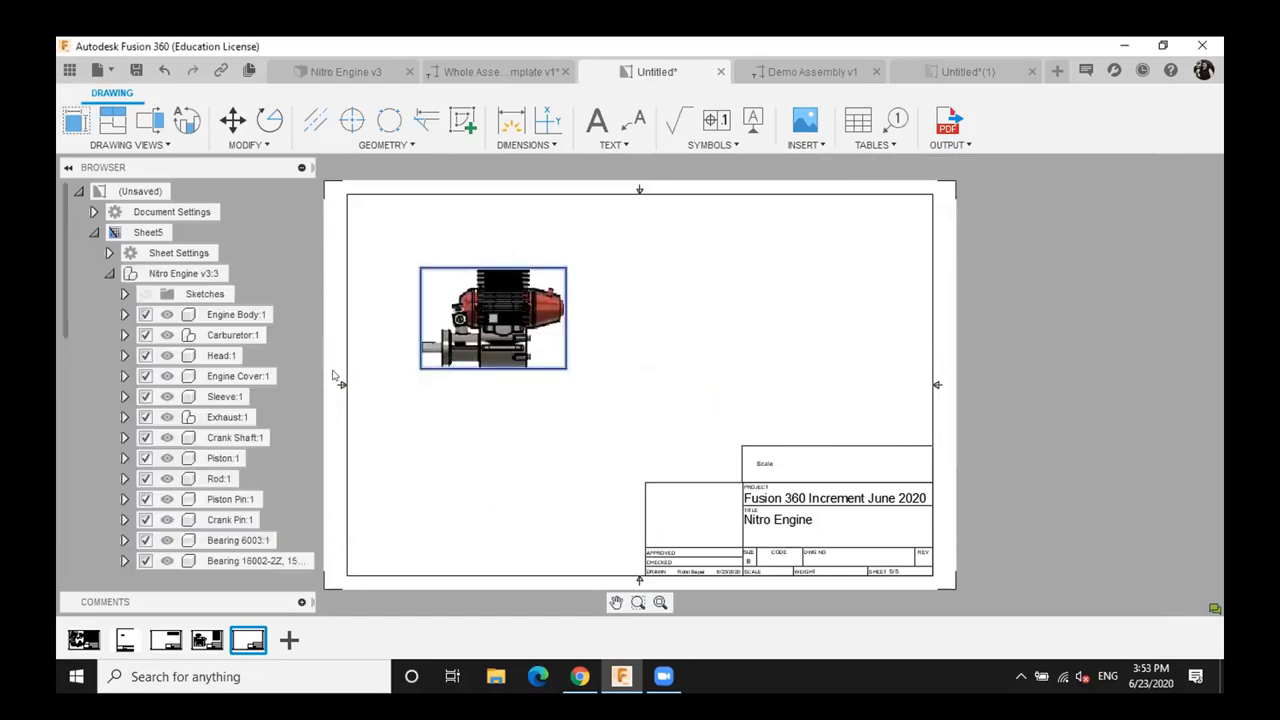
Draw a straight vertical section line A through the engine view
click(161, 125)
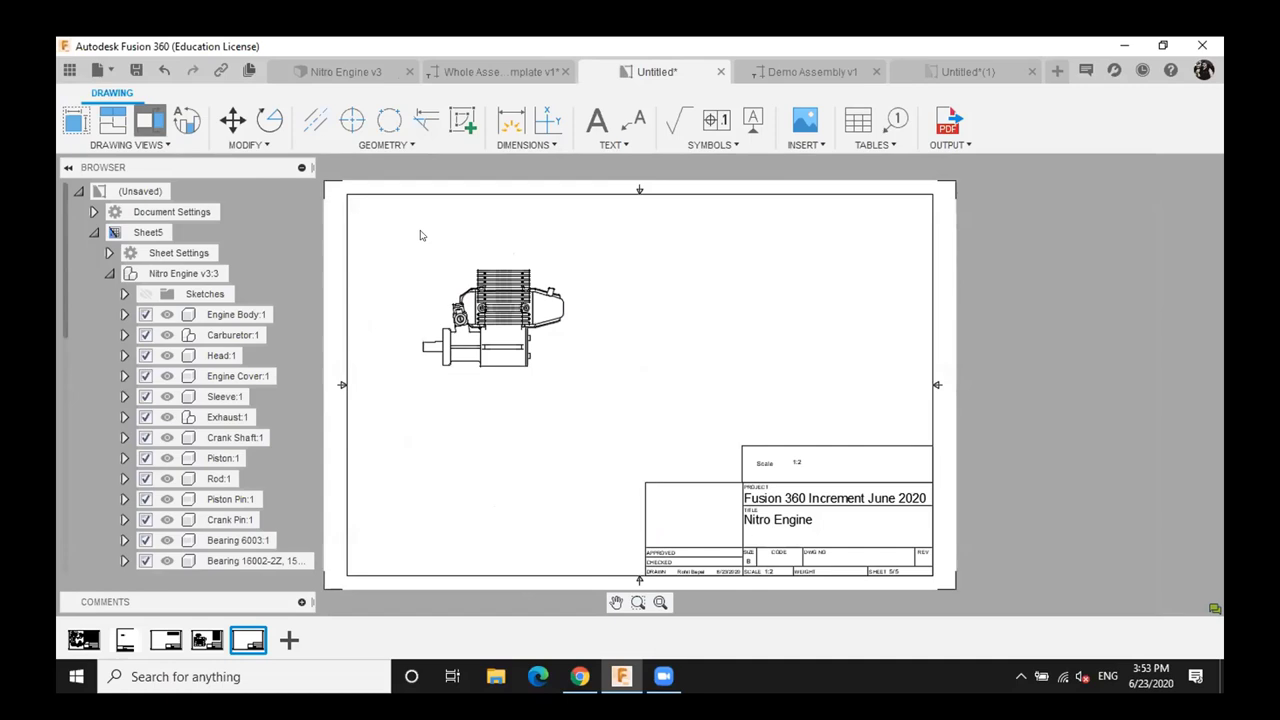
click(512, 268)
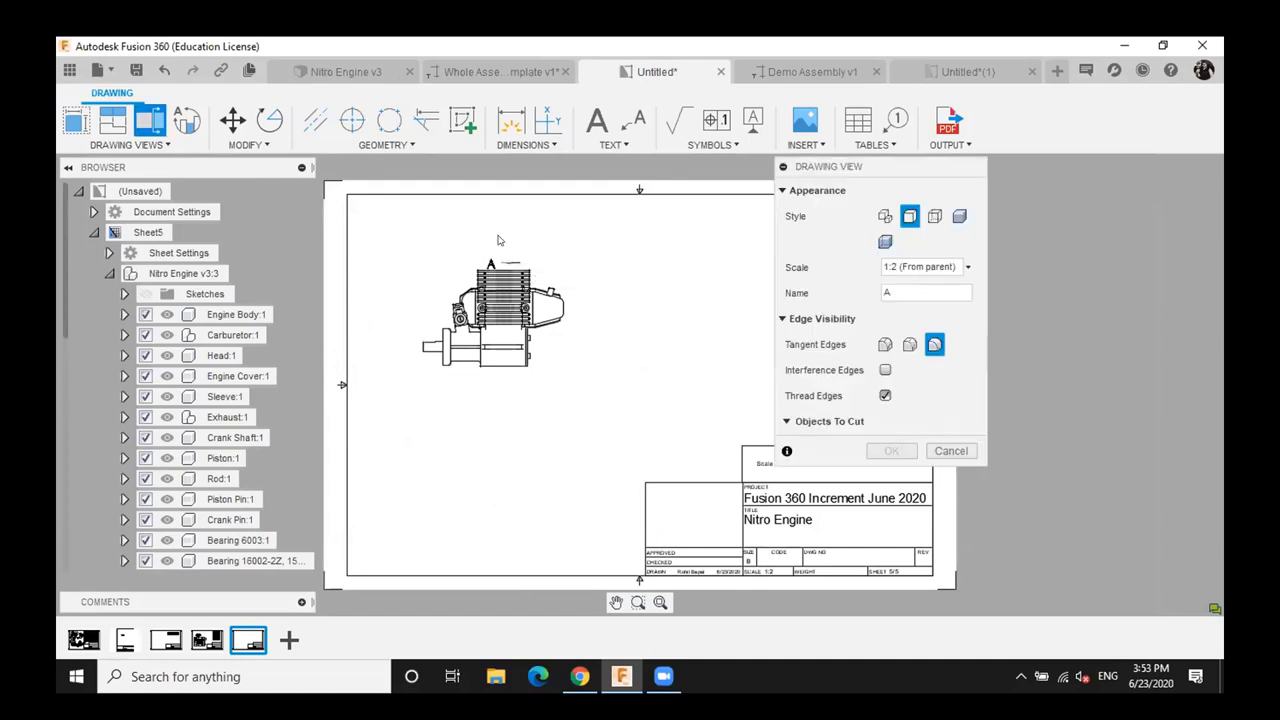
click(501, 239)
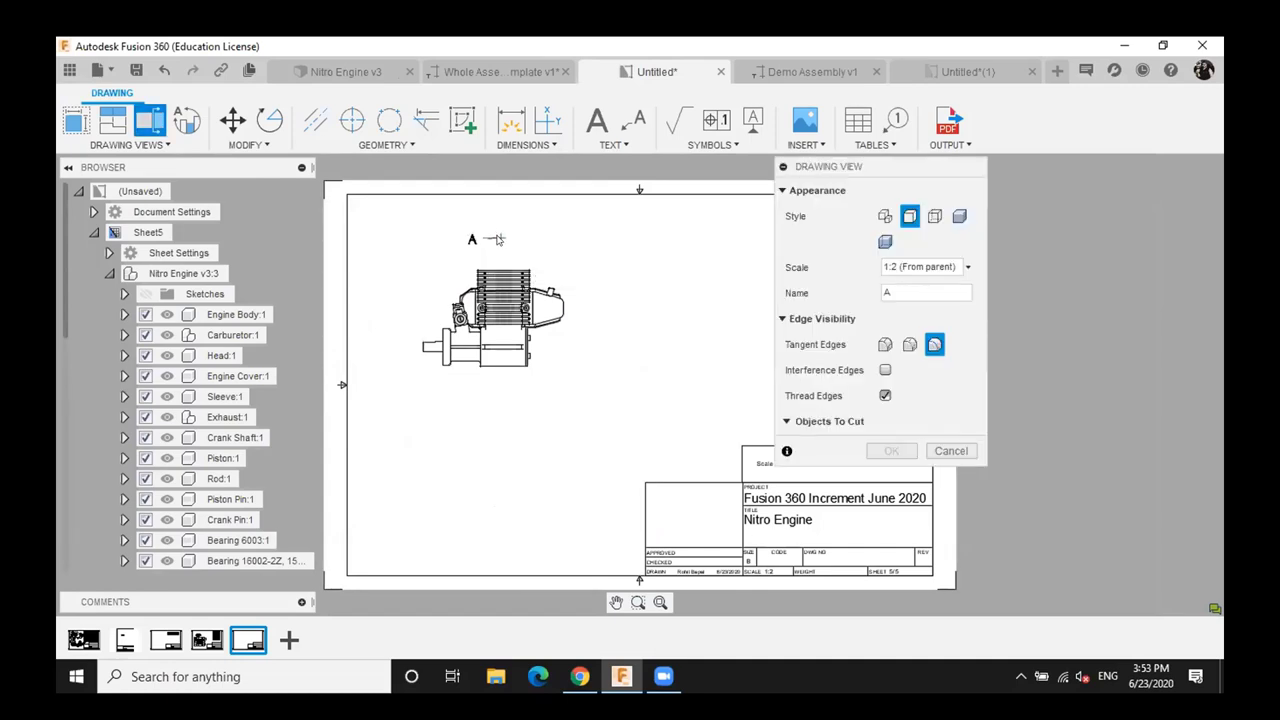
click(501, 390)
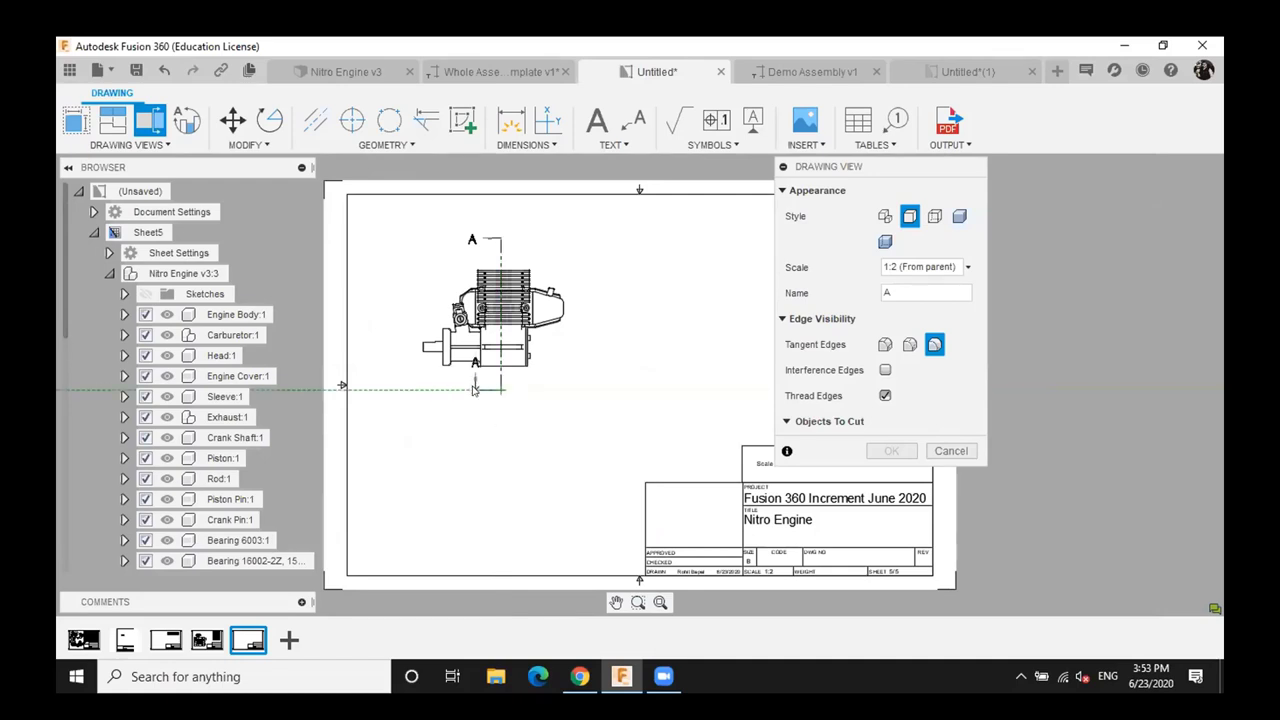
key(Return)
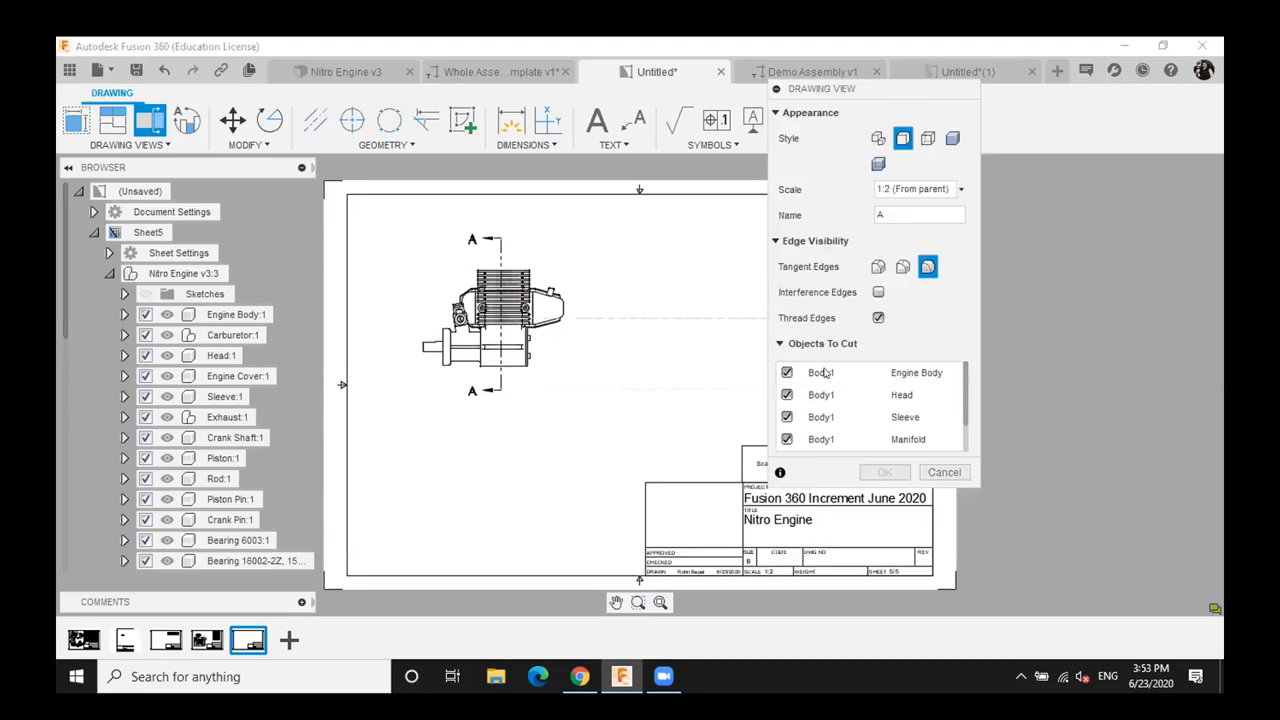
Place a shaded SECTION A-A view with Engine Body and Head excluded from the cut
click(951, 140)
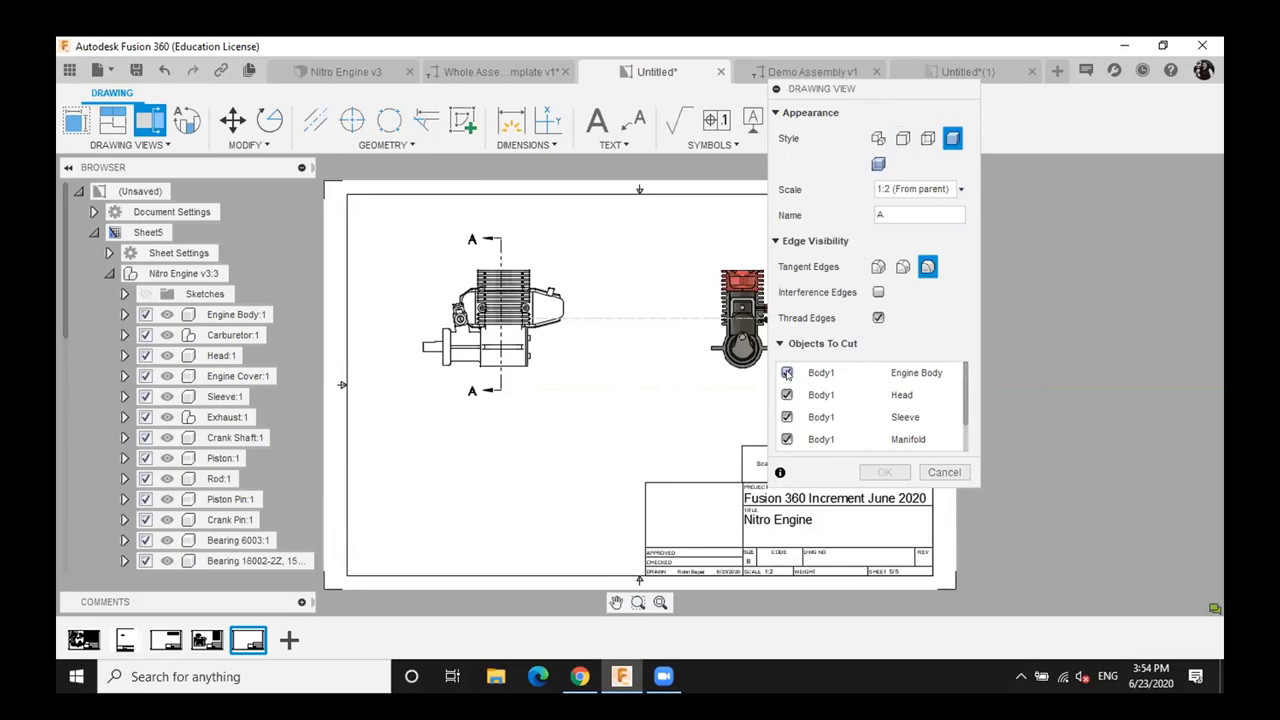
click(787, 373)
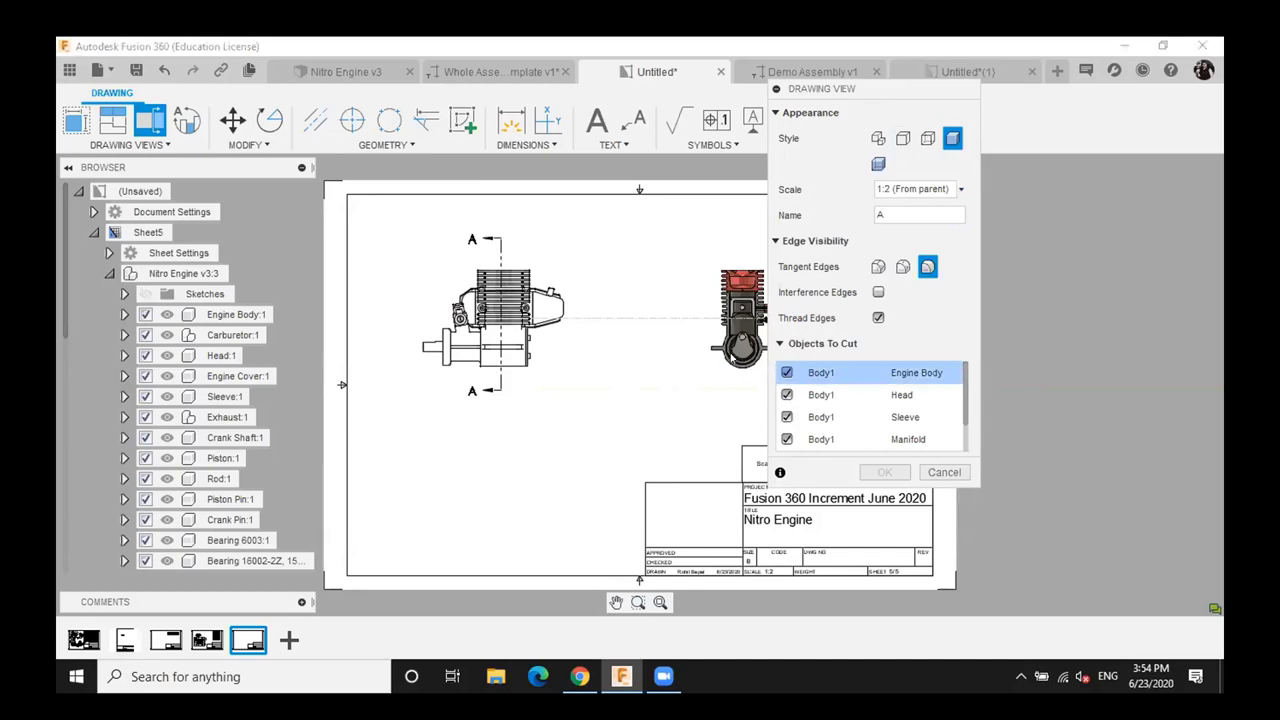
click(787, 372)
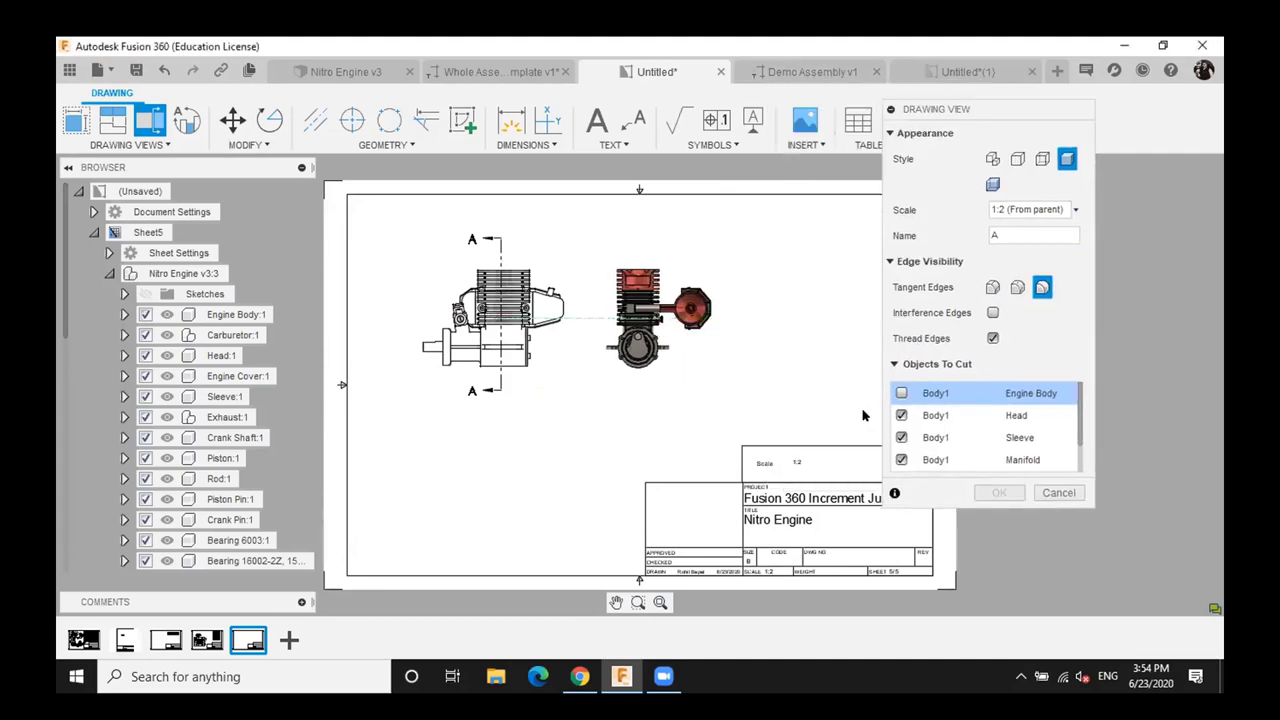
click(901, 415)
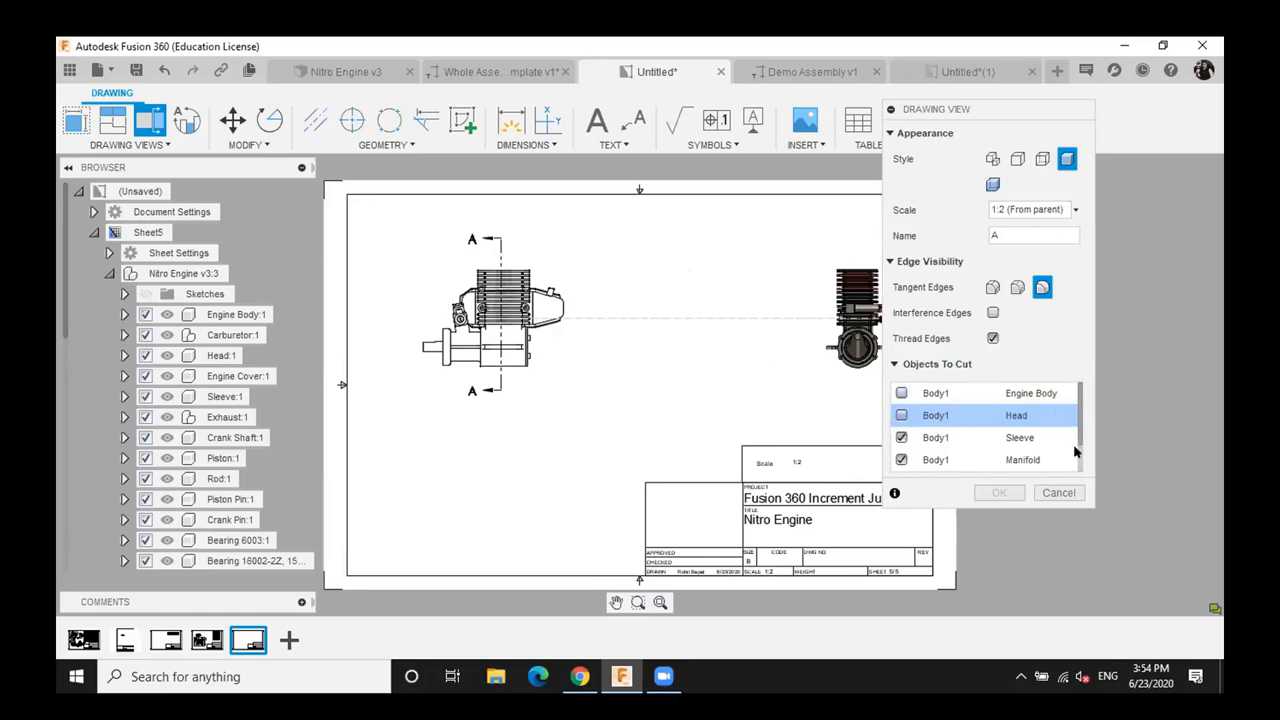
scroll(1075, 453, down, 5)
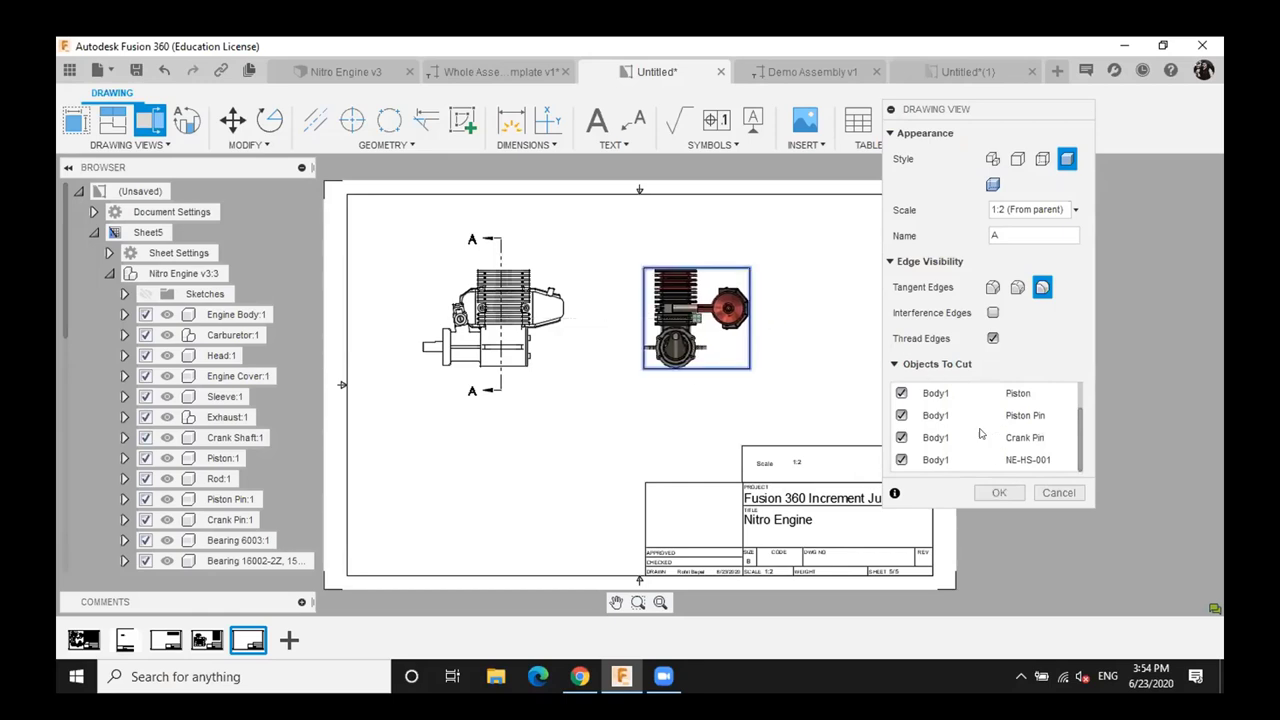
click(997, 493)
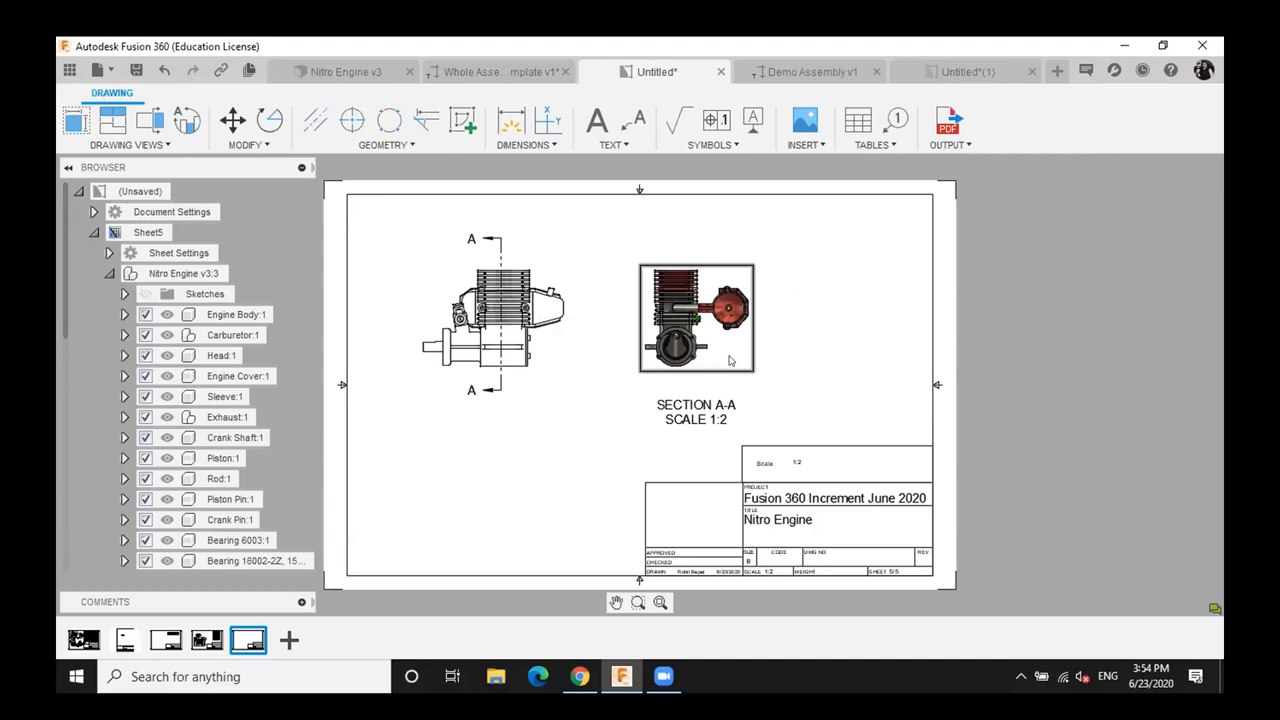
Edit the section view so the Head is sectioned again
double_click(730, 361)
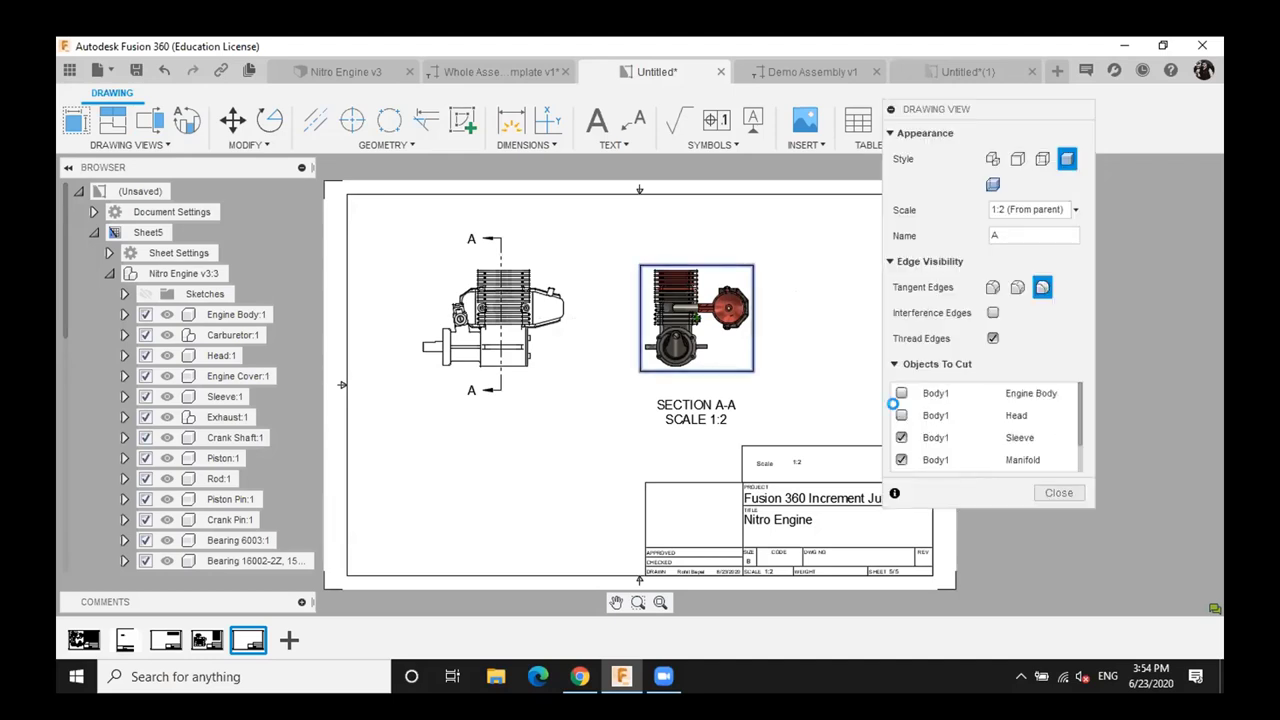
click(902, 415)
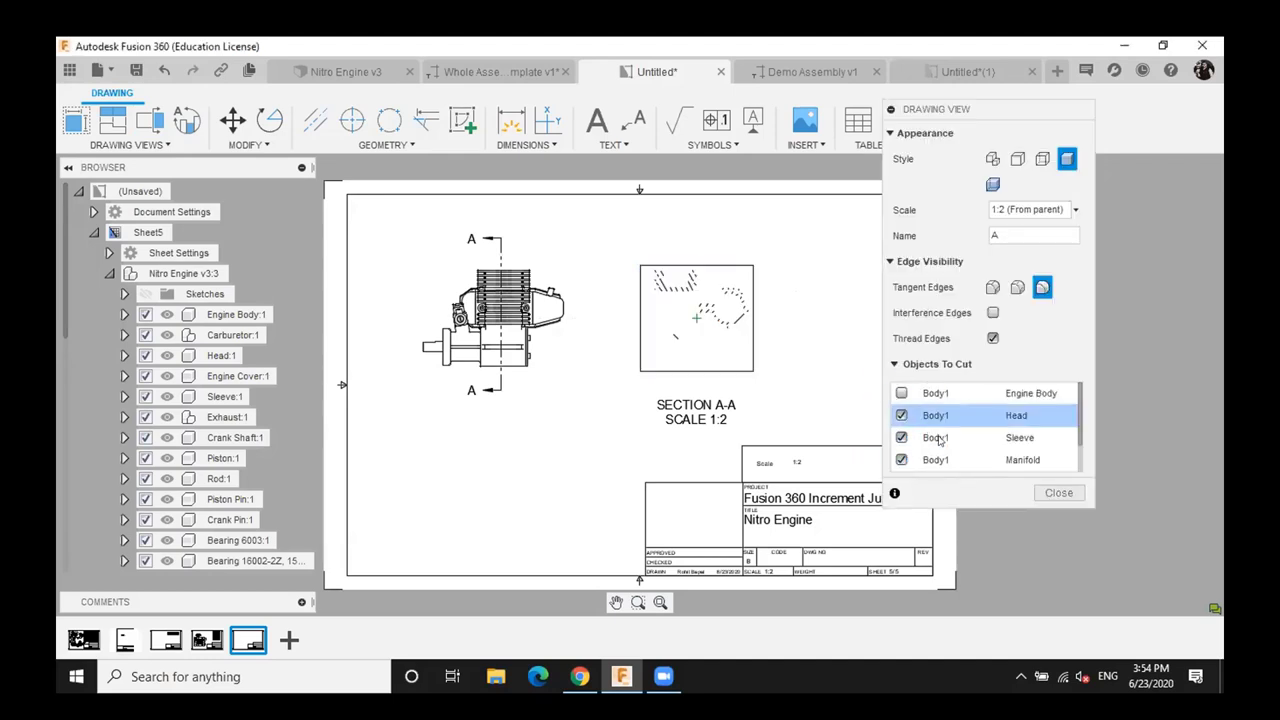
click(1059, 492)
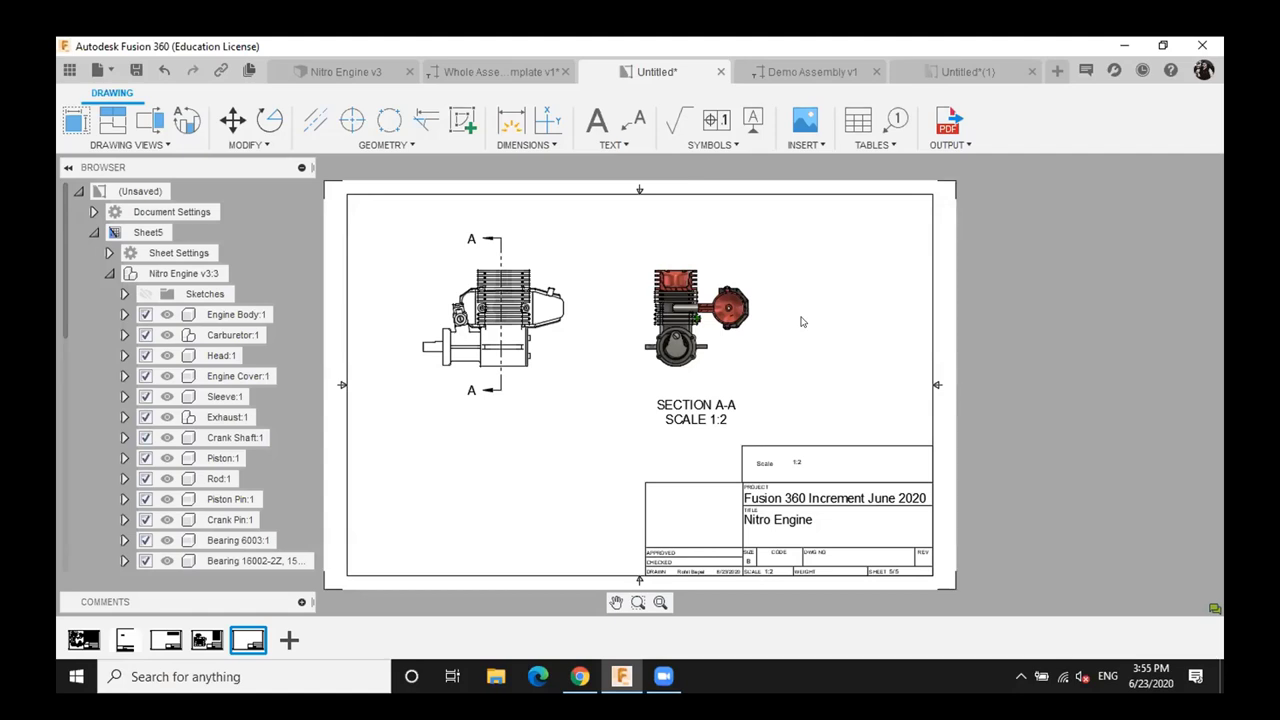
Add a 2.44 horizontal dimension below the engine front view
click(716, 145)
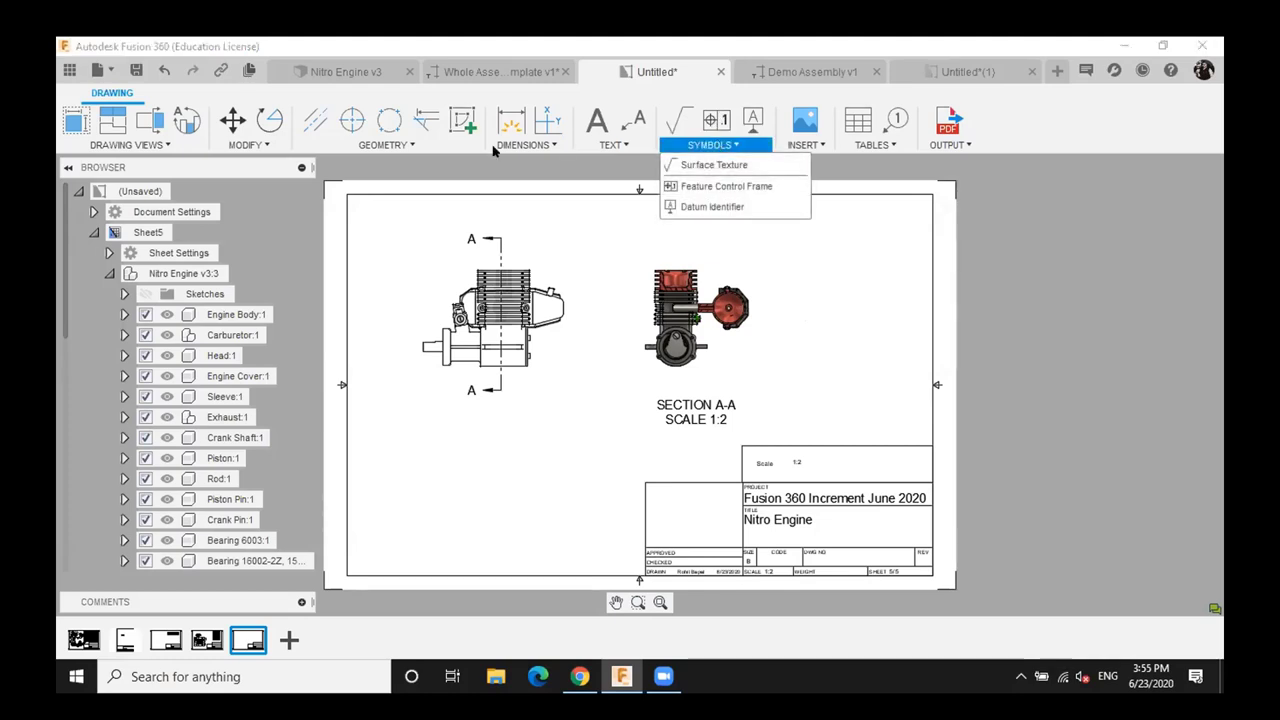
key(Left)
key(Left)
click(720, 147)
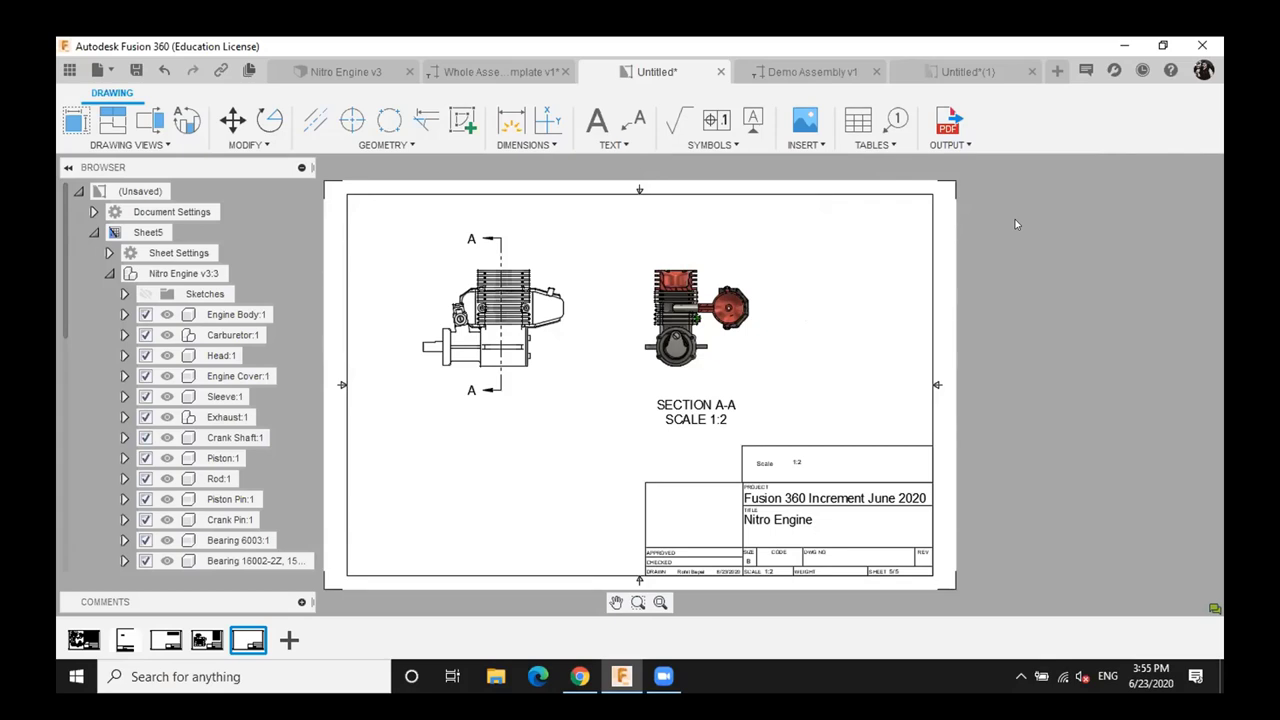
click(511, 121)
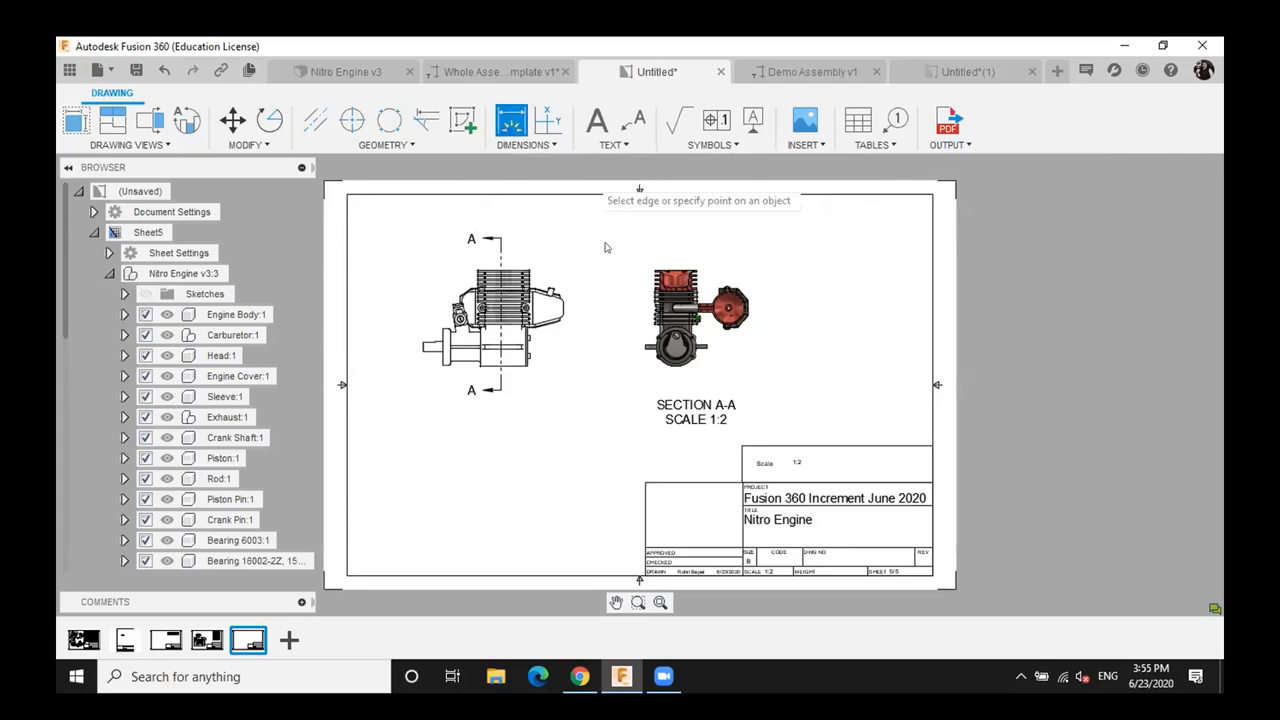
click(515, 372)
click(527, 359)
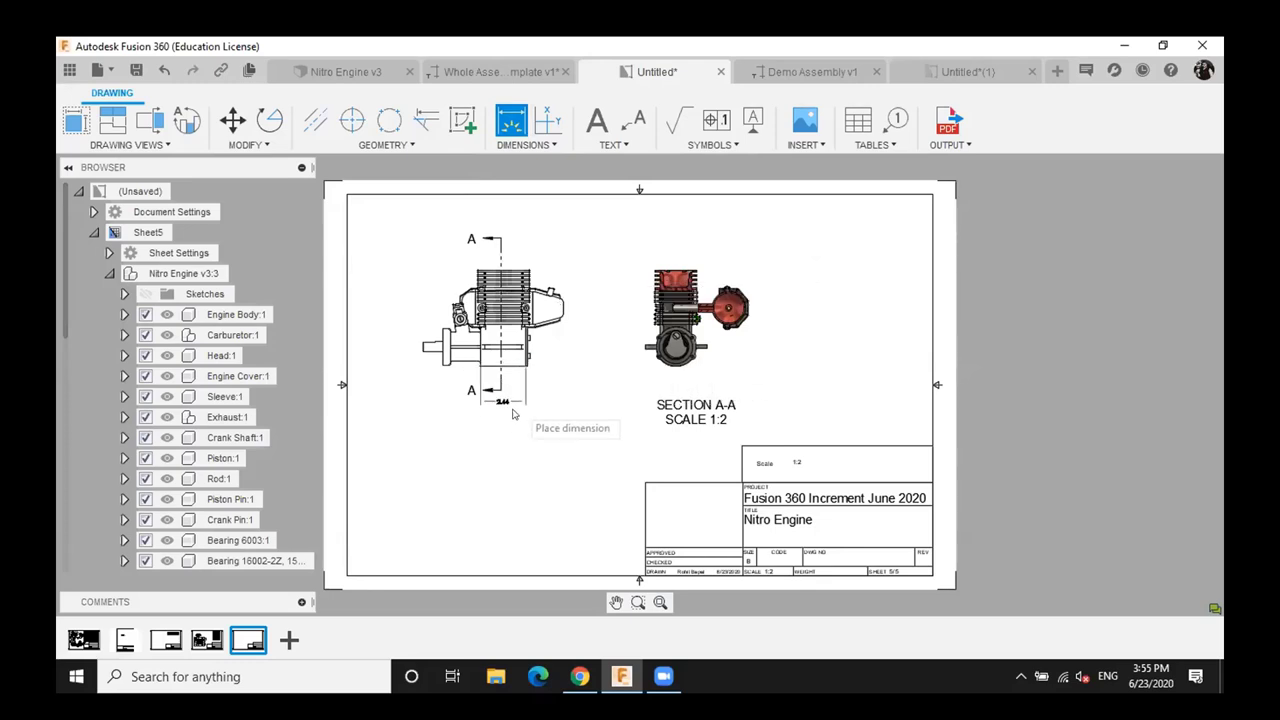
click(473, 418)
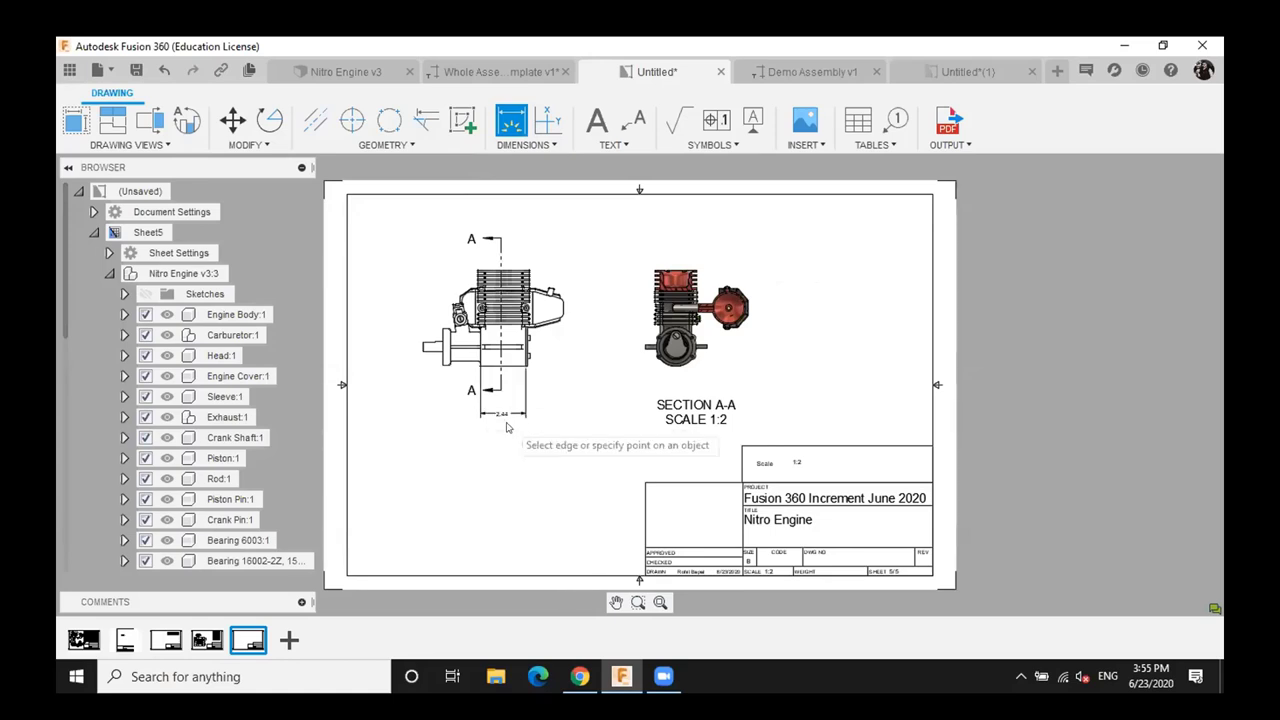
key(Escape)
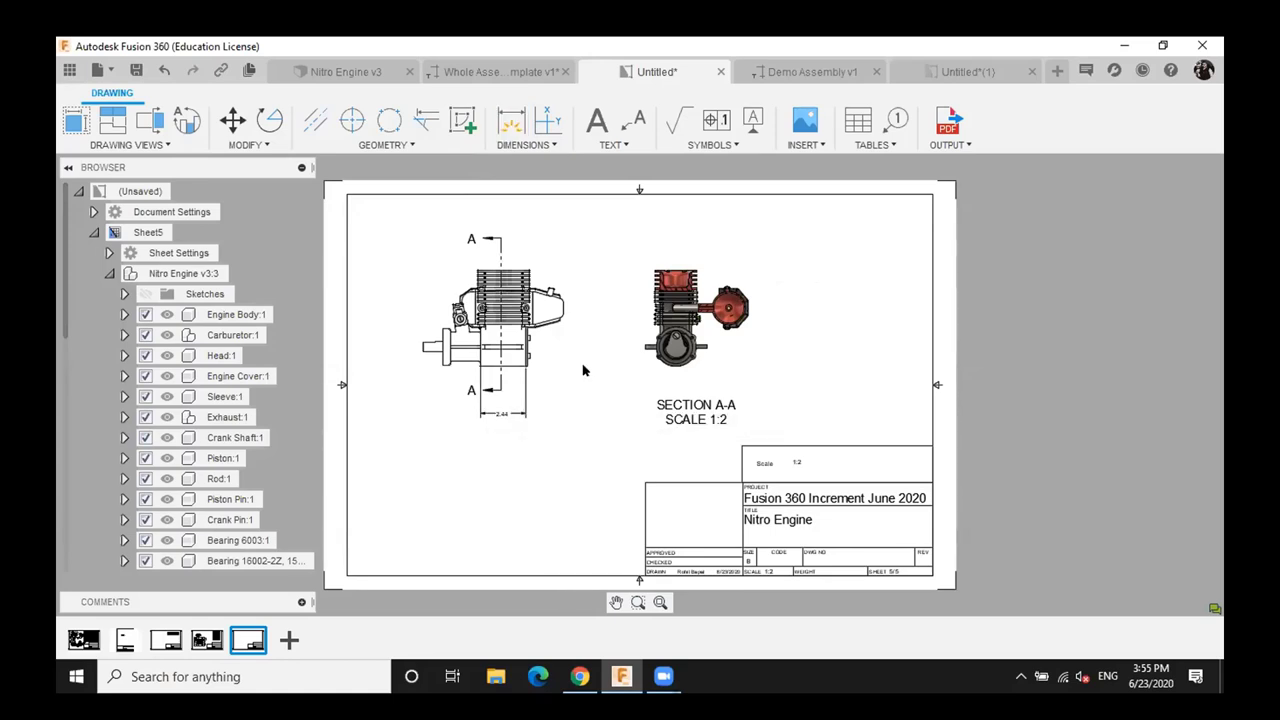
Open the 2.44 dimension's settings and close them unchanged
double_click(502, 412)
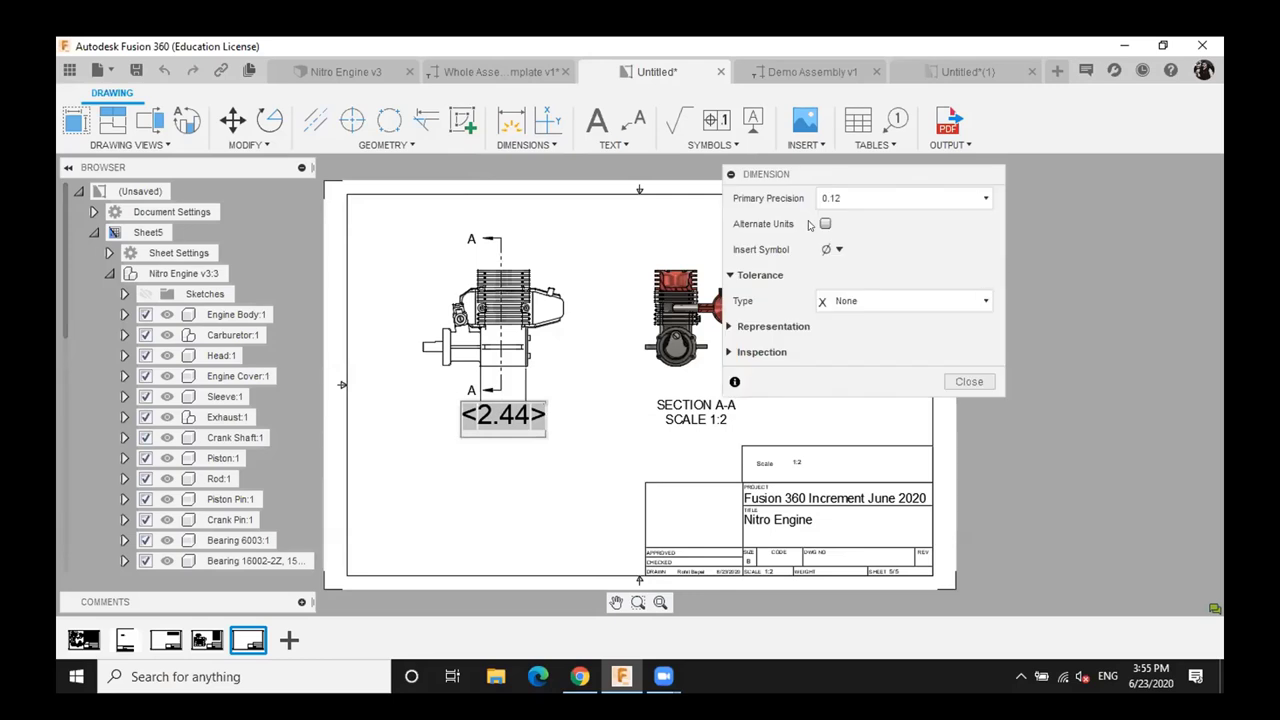
click(852, 301)
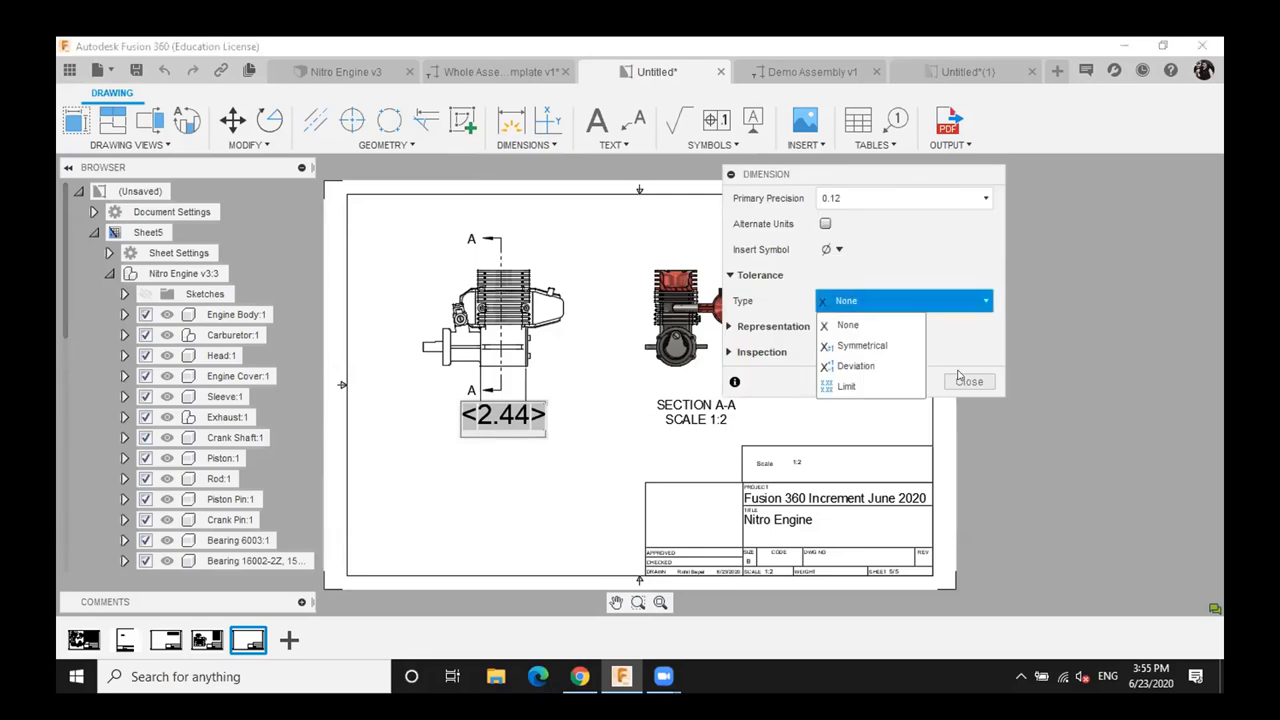
click(969, 381)
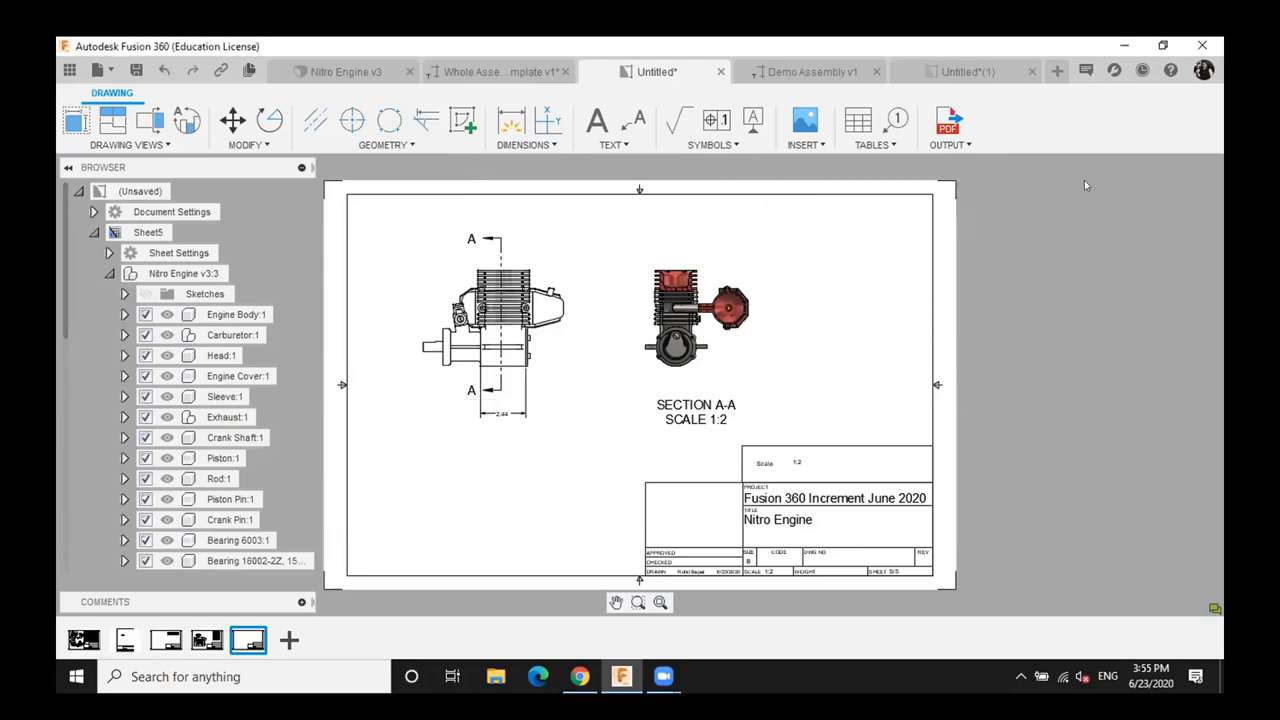
Add a feature control frame with a second frame, its leader on the engine view's top
click(708, 145)
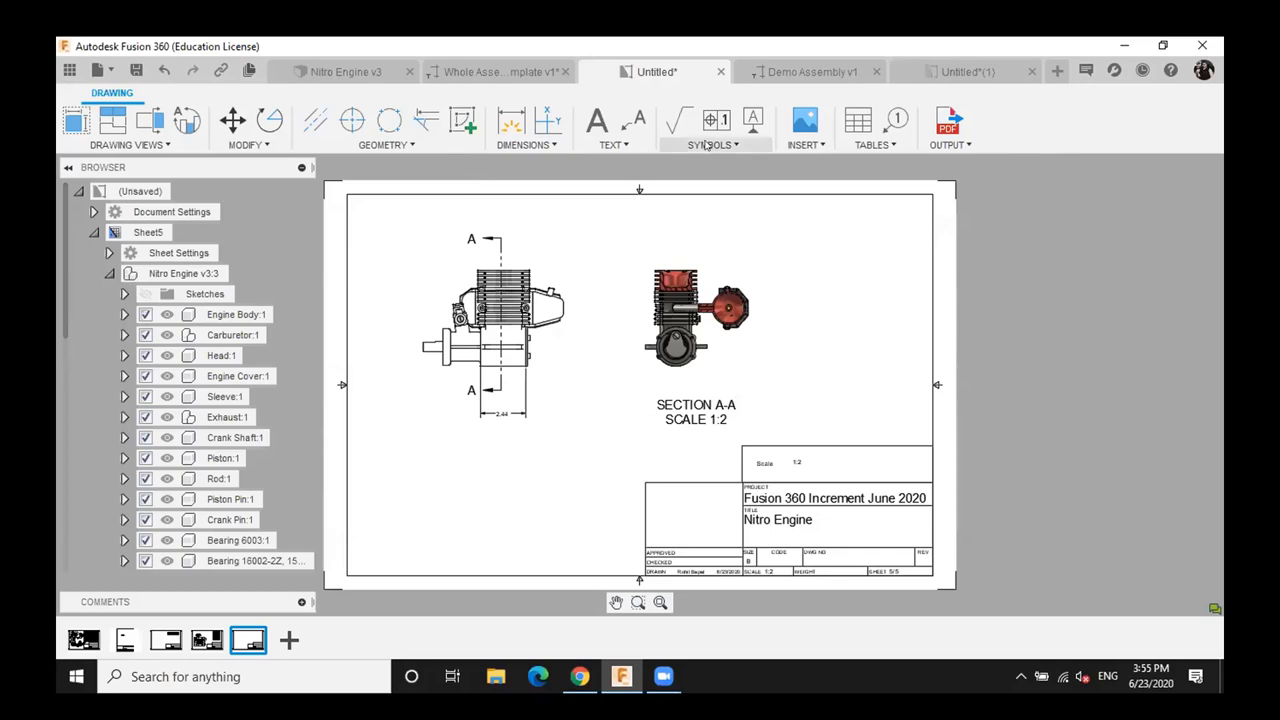
click(716, 187)
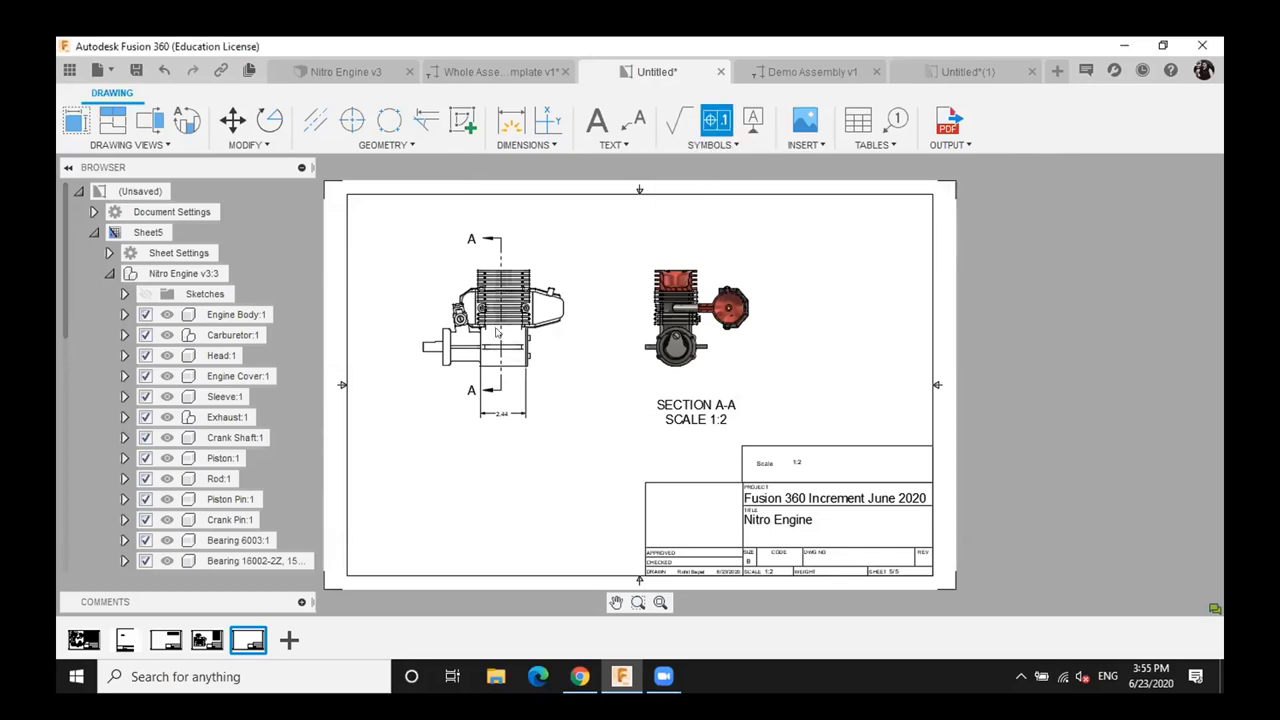
click(563, 308)
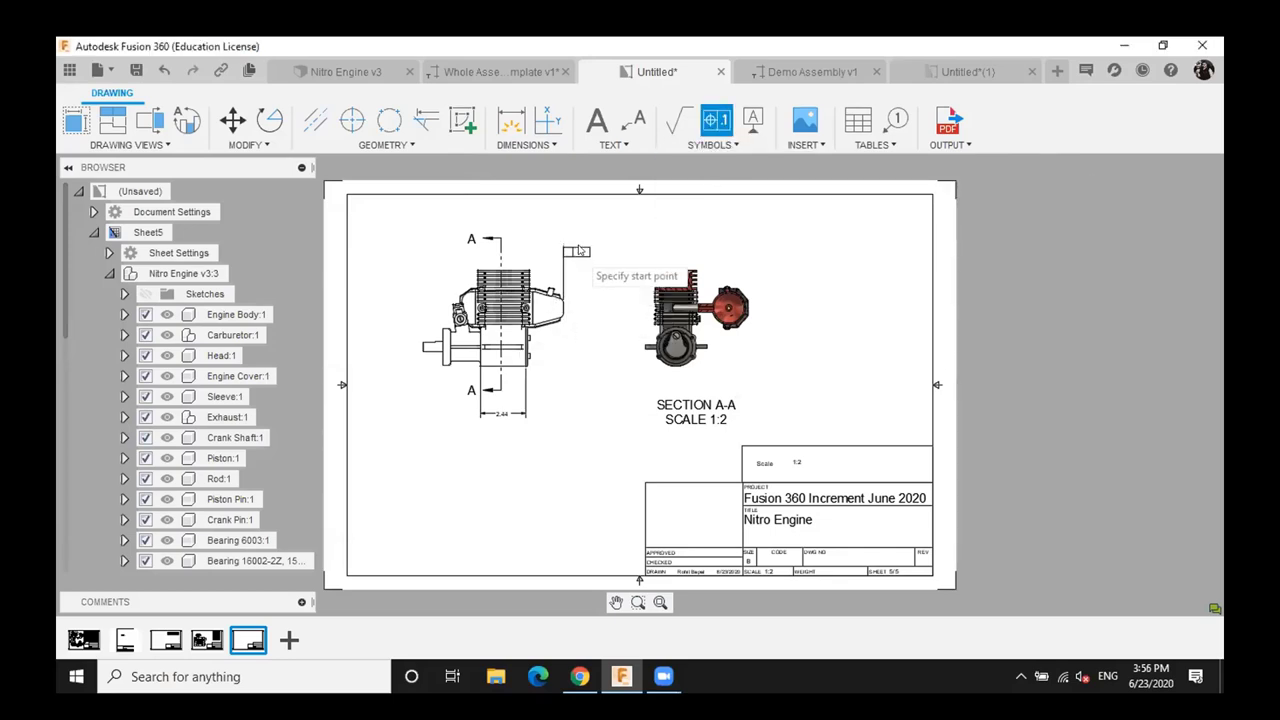
click(563, 242)
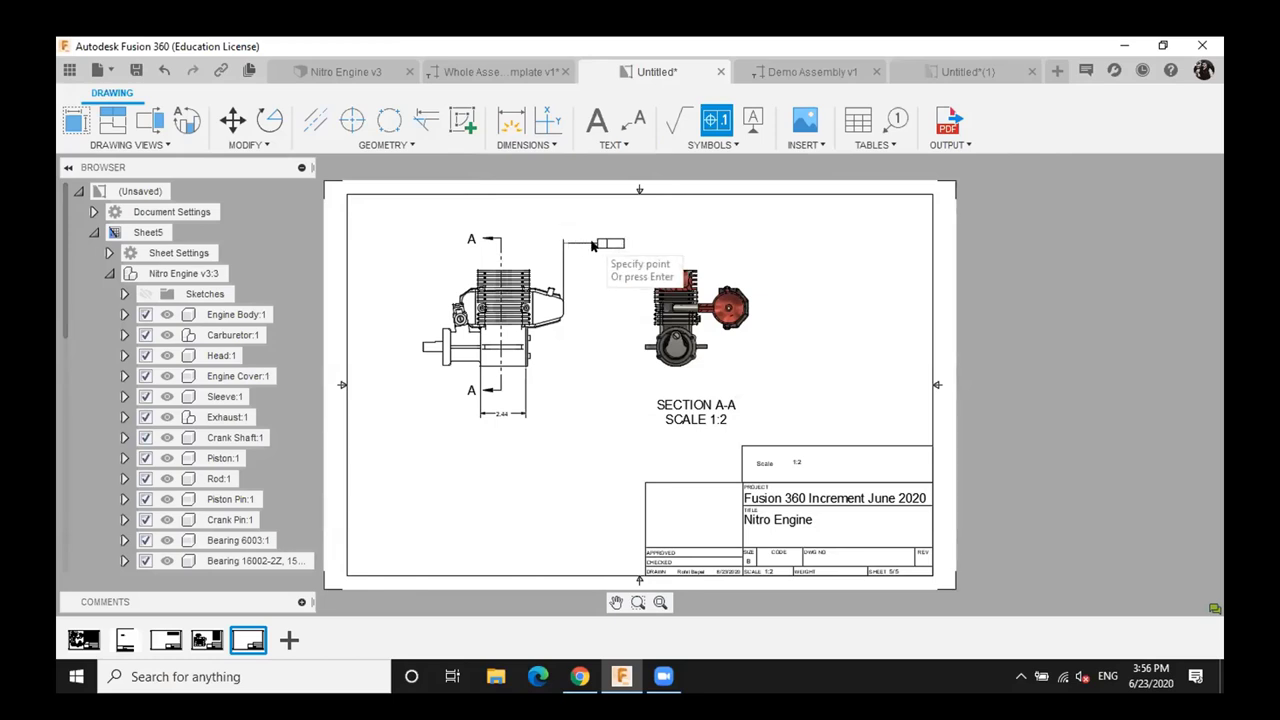
click(592, 246)
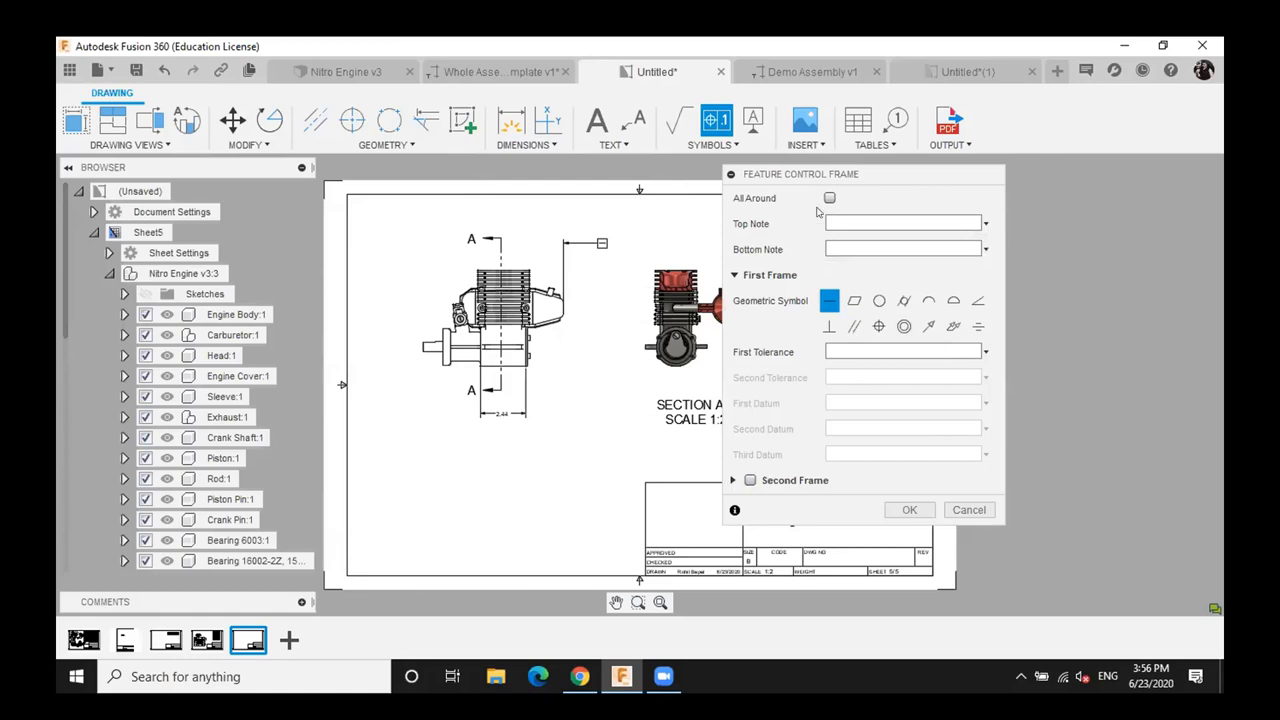
click(764, 427)
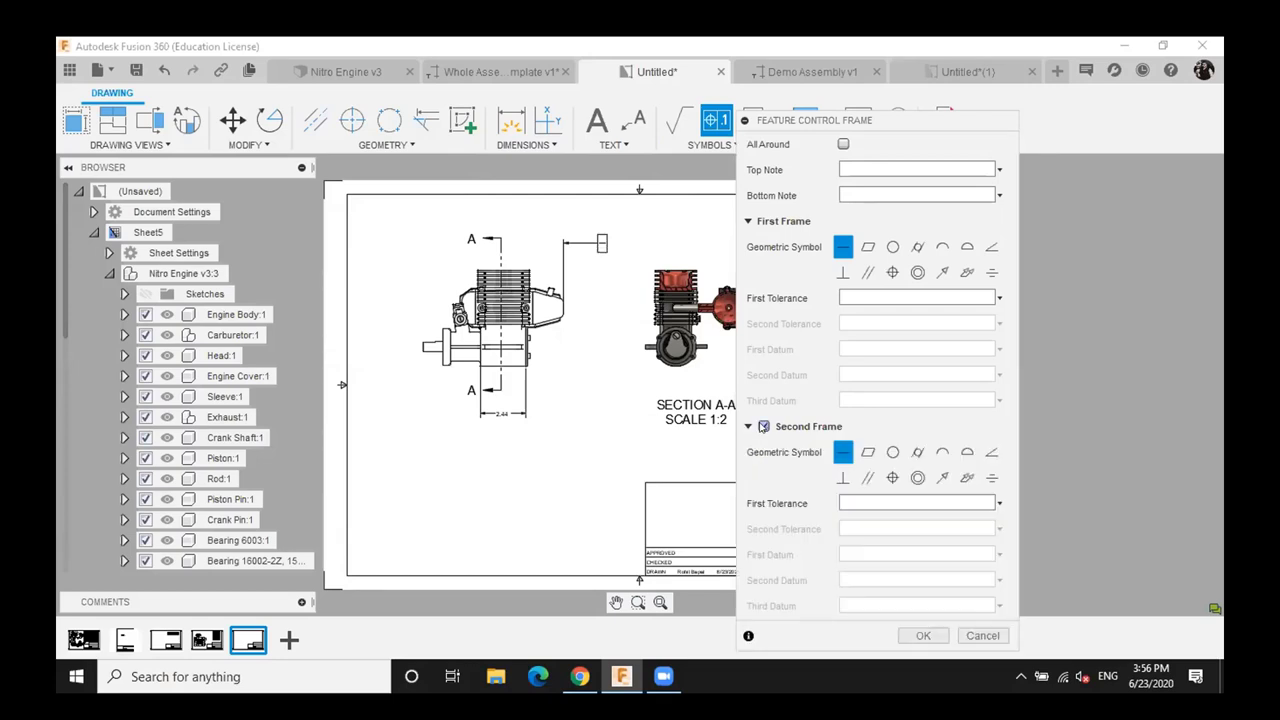
drag(891, 120, 893, 70)
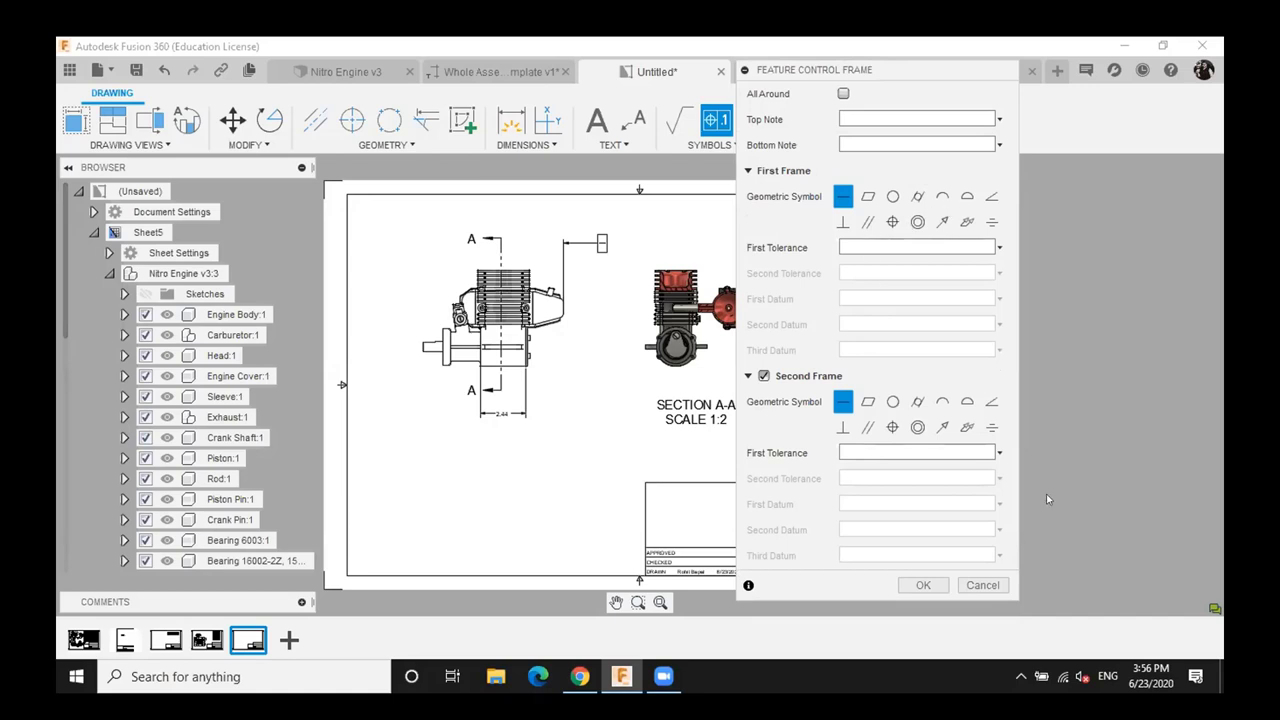
click(923, 585)
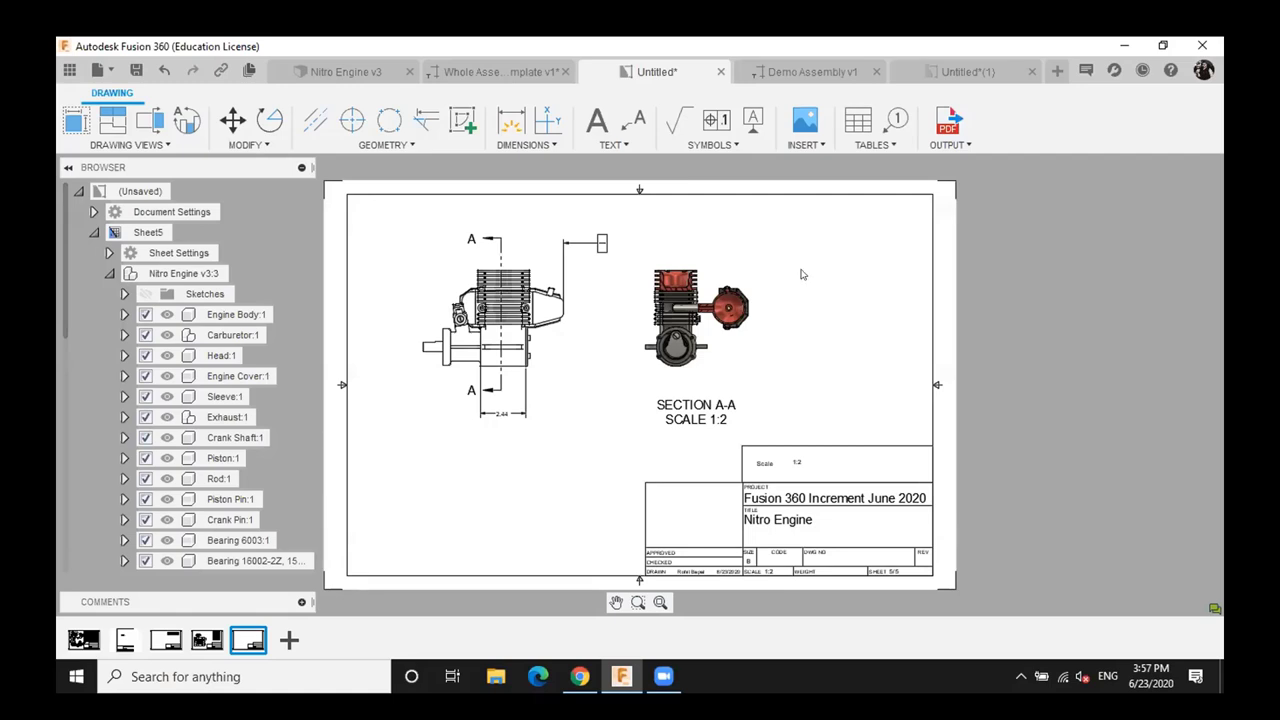
Place an empty table in Sheet5's top-right corner
click(110, 274)
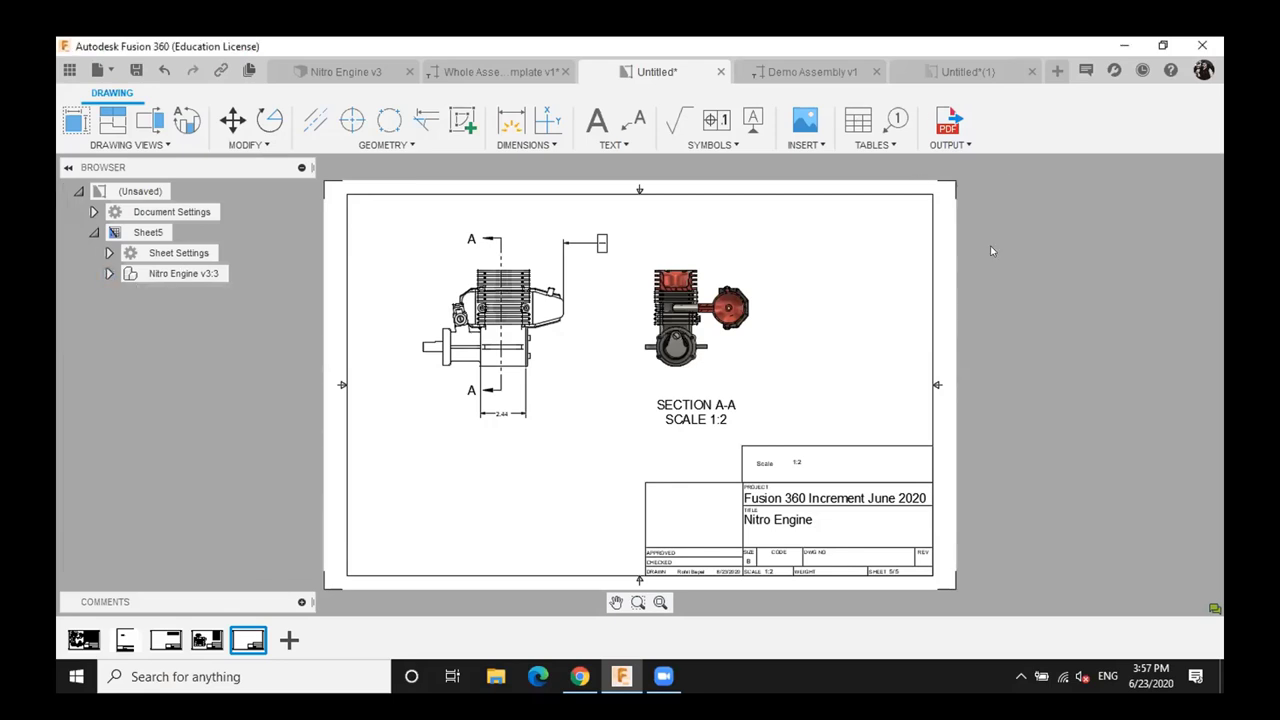
key(t)
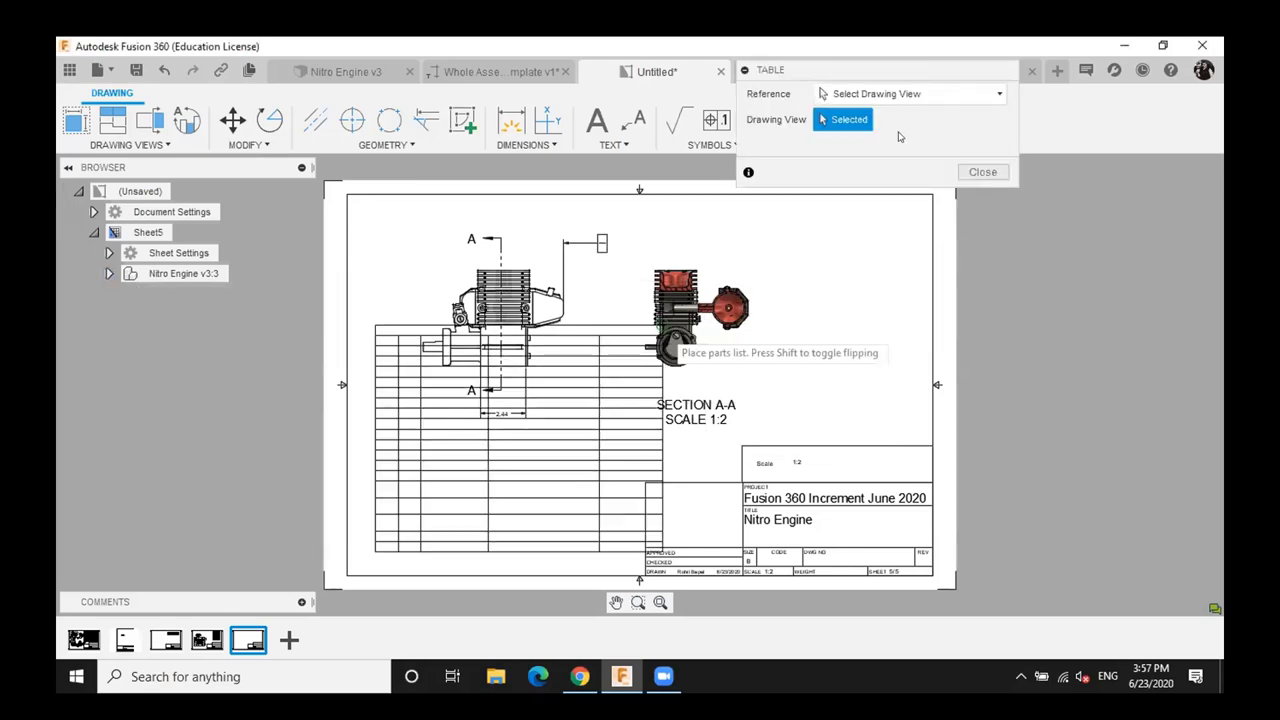
click(1006, 249)
click(927, 195)
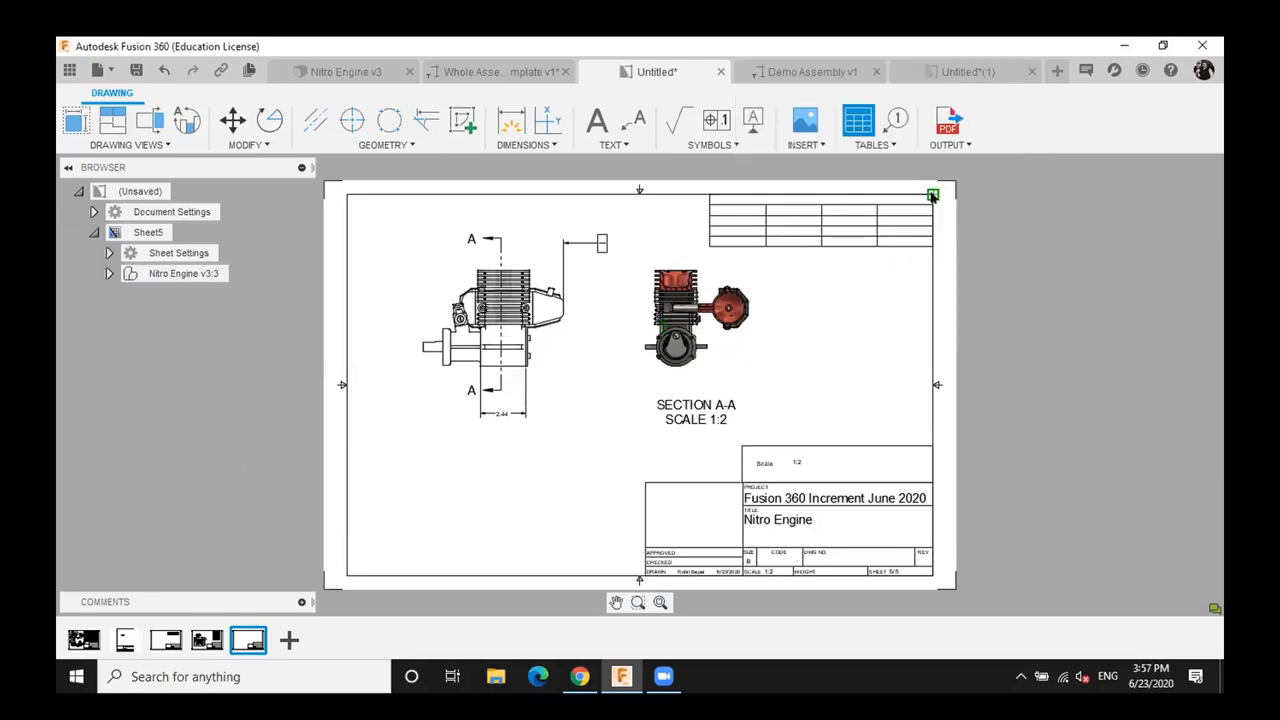
click(984, 201)
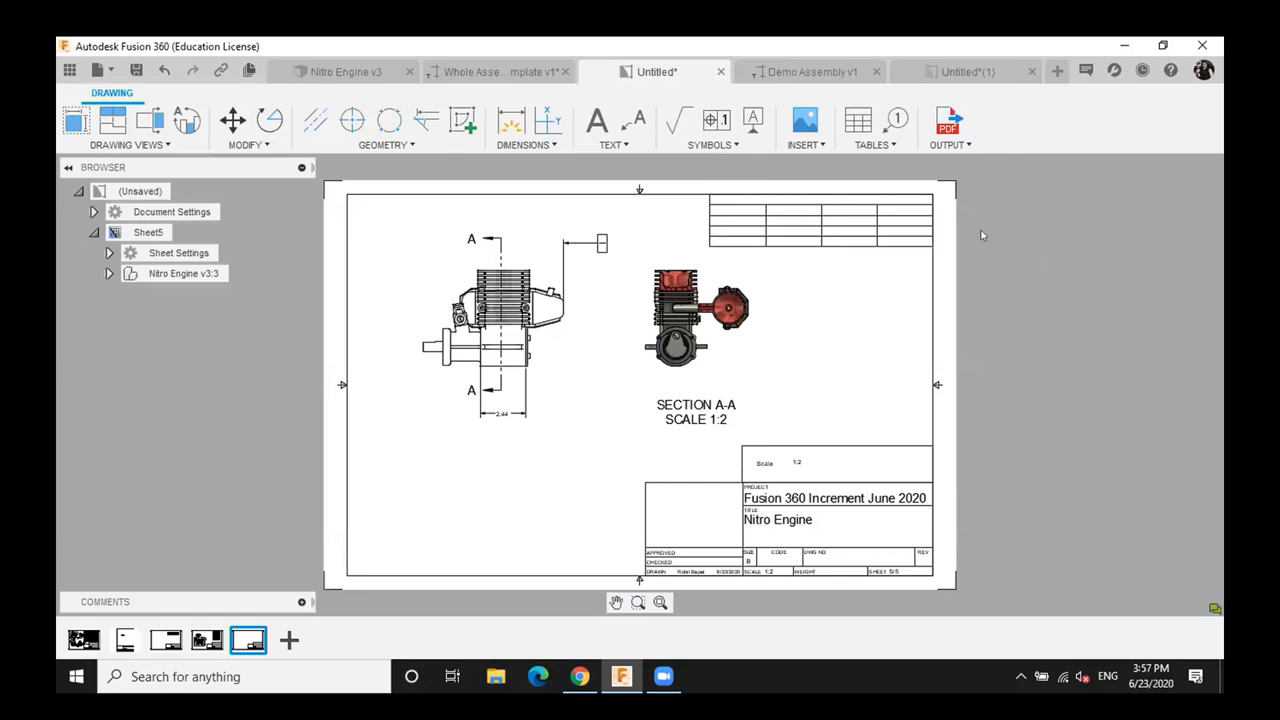
Add a surface texture symbol with its leader attached to an edge of the side view
click(751, 117)
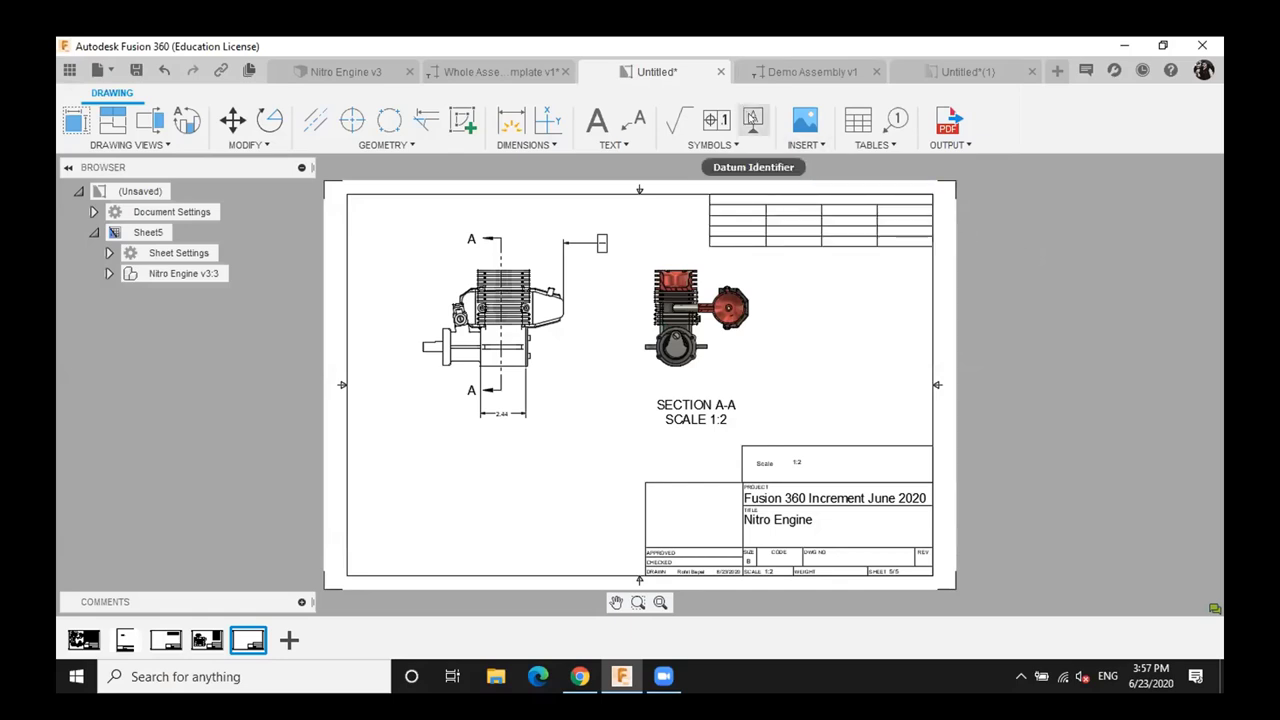
click(680, 122)
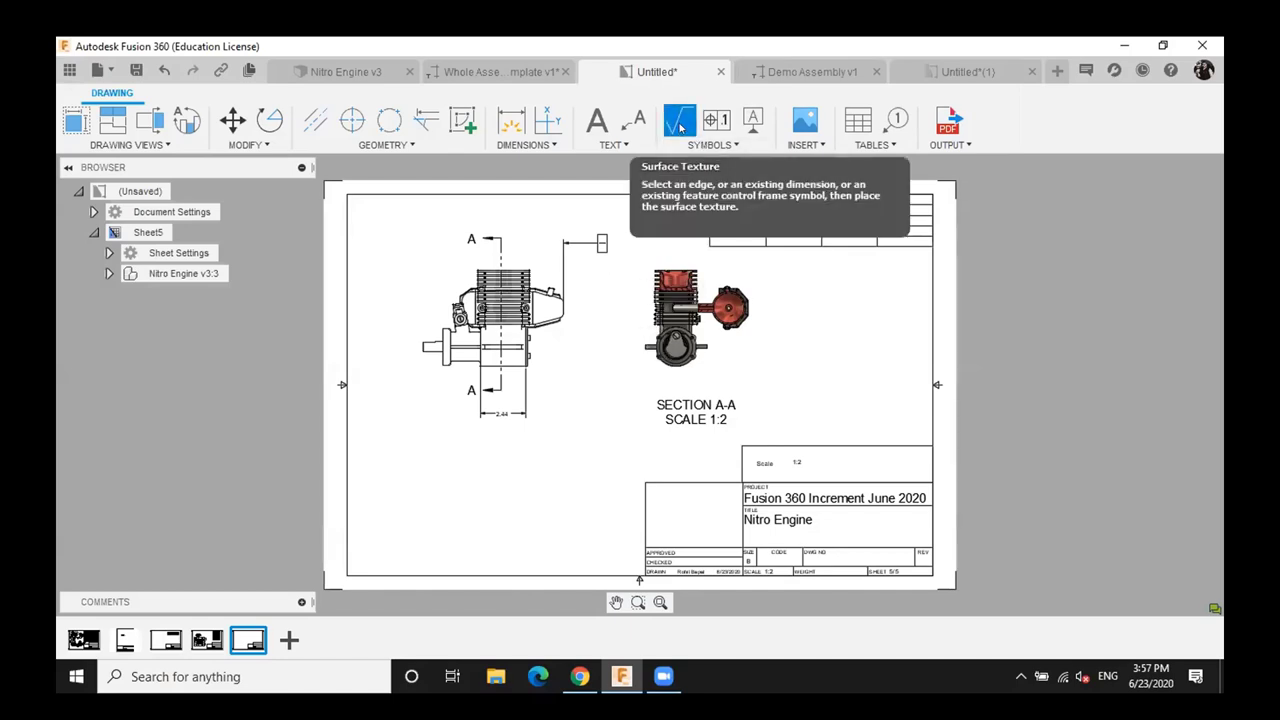
click(562, 302)
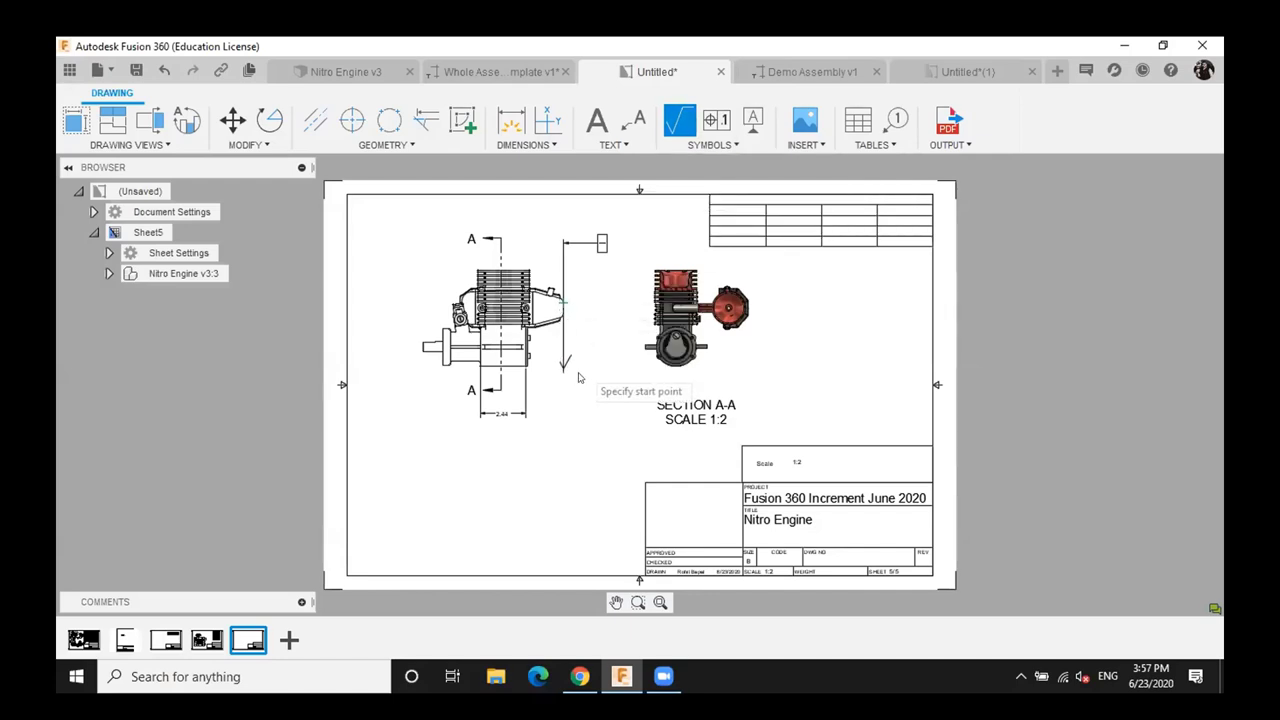
click(577, 383)
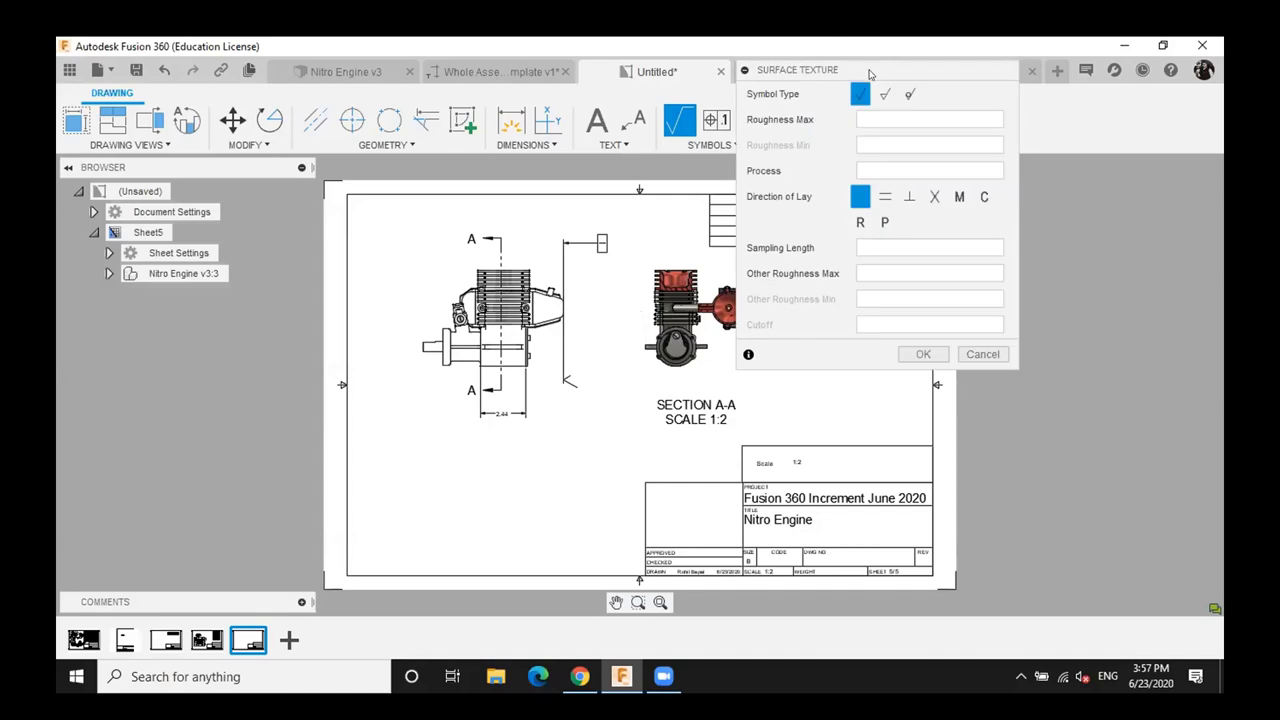
drag(872, 74, 843, 134)
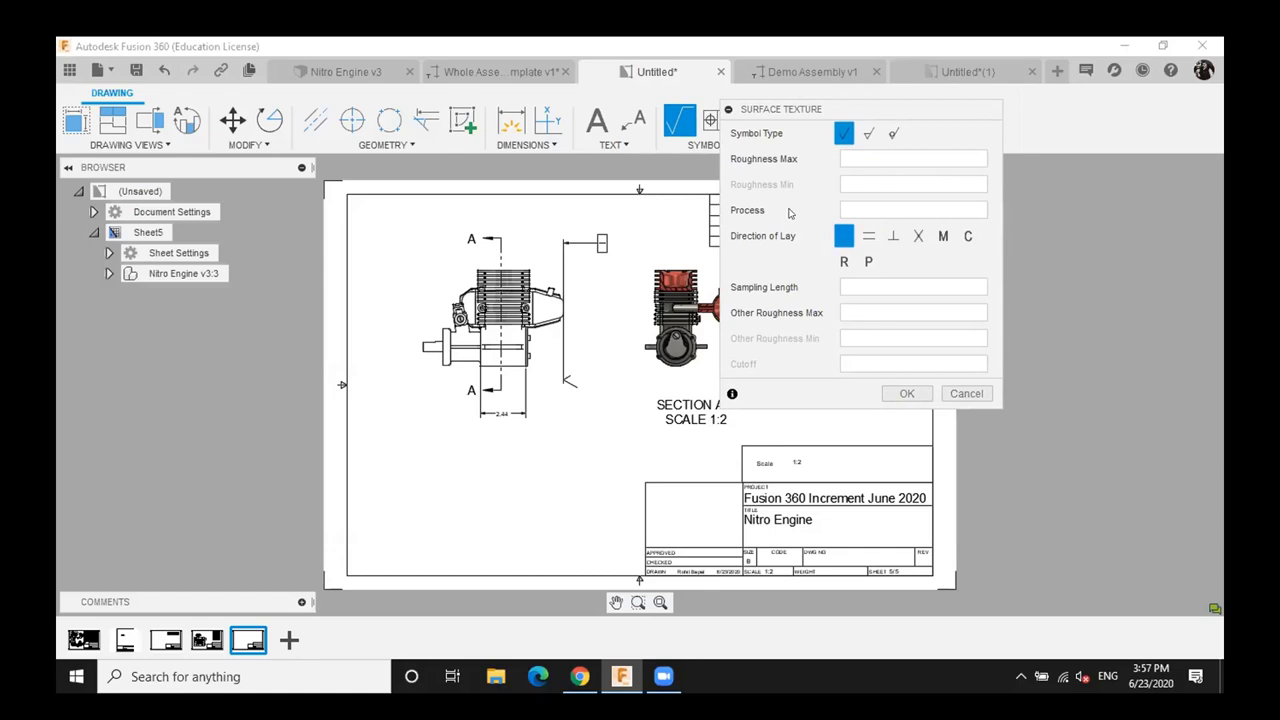
drag(788, 116, 785, 181)
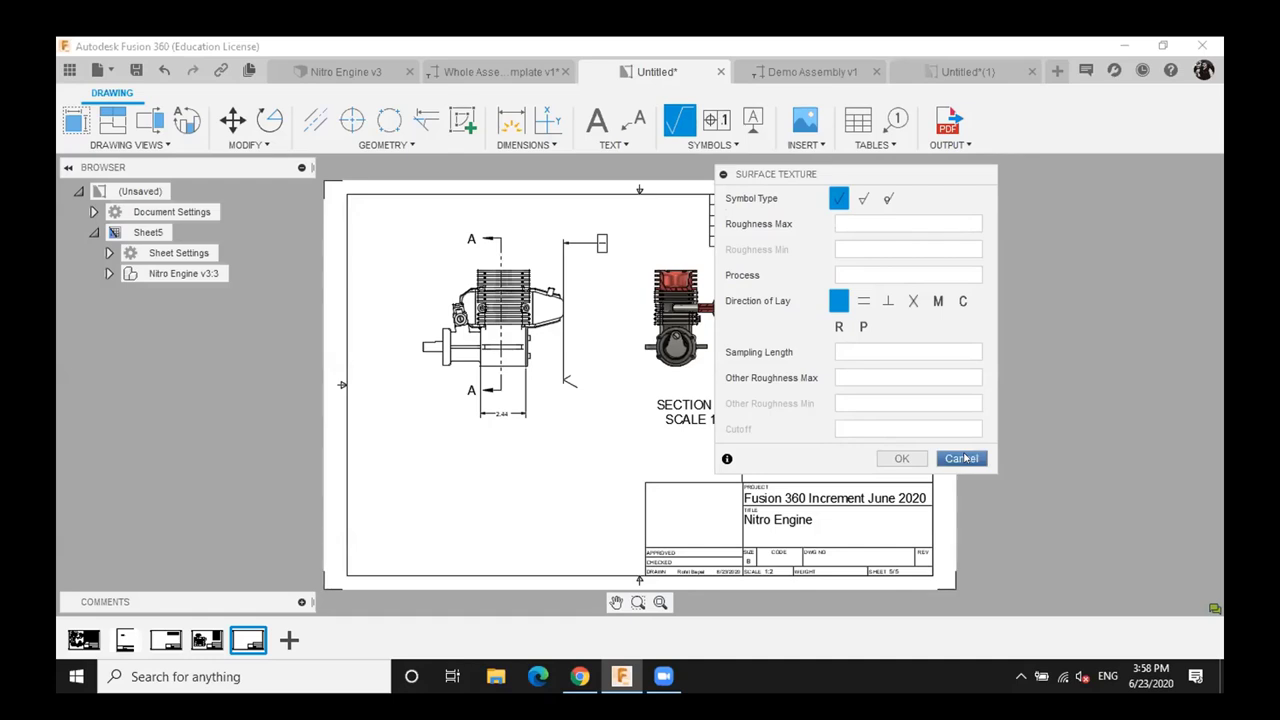
click(902, 458)
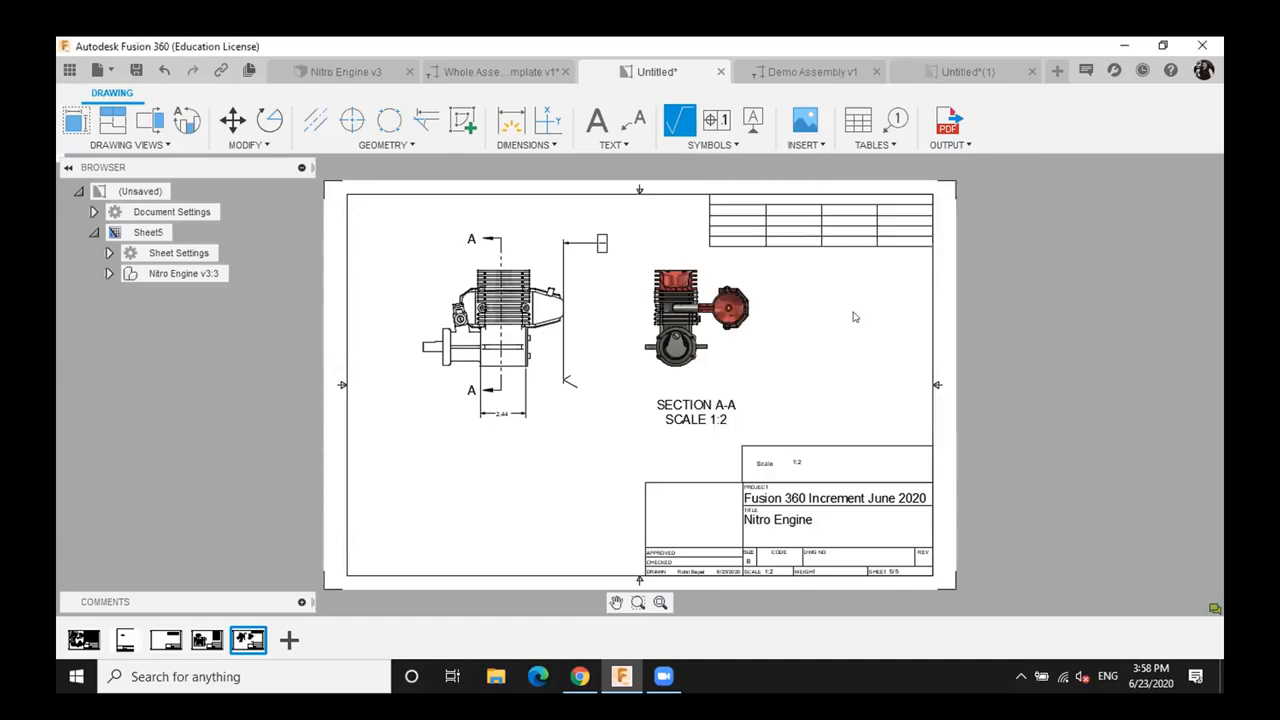
key(Escape)
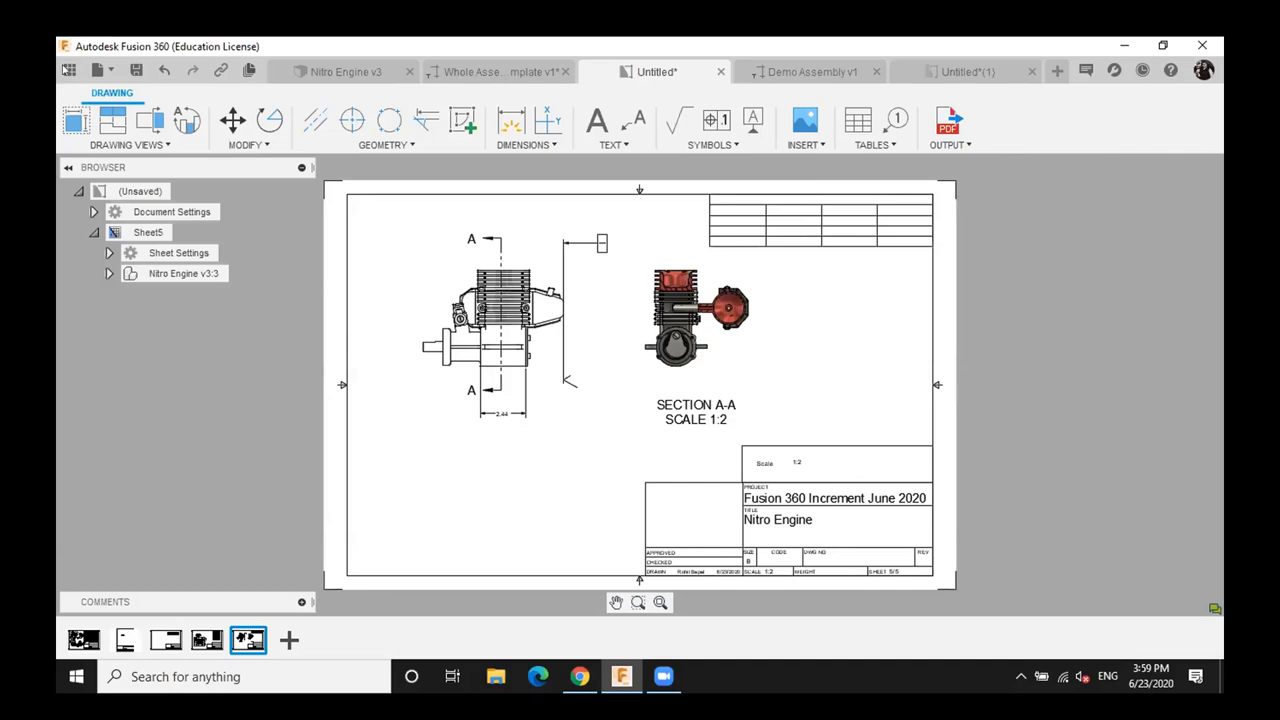
Show the project's People list, with its moderator and e-mail invitations, in the Data Panel
click(68, 70)
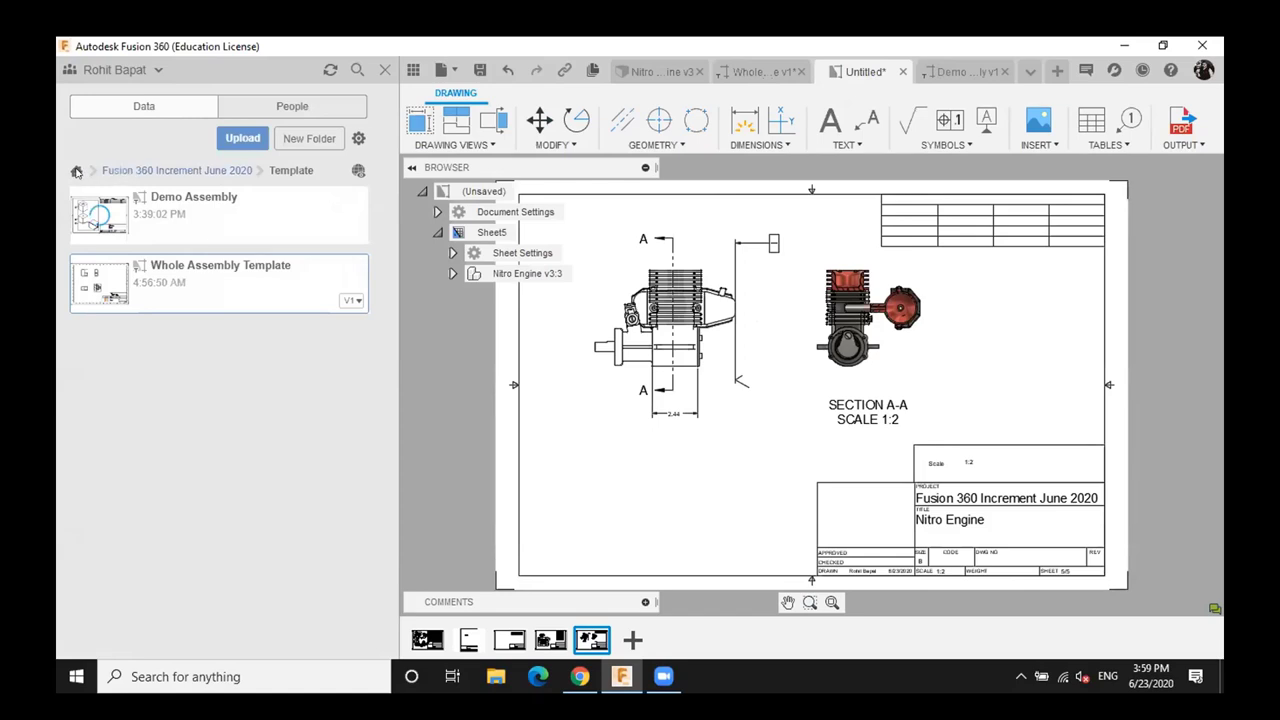
click(184, 171)
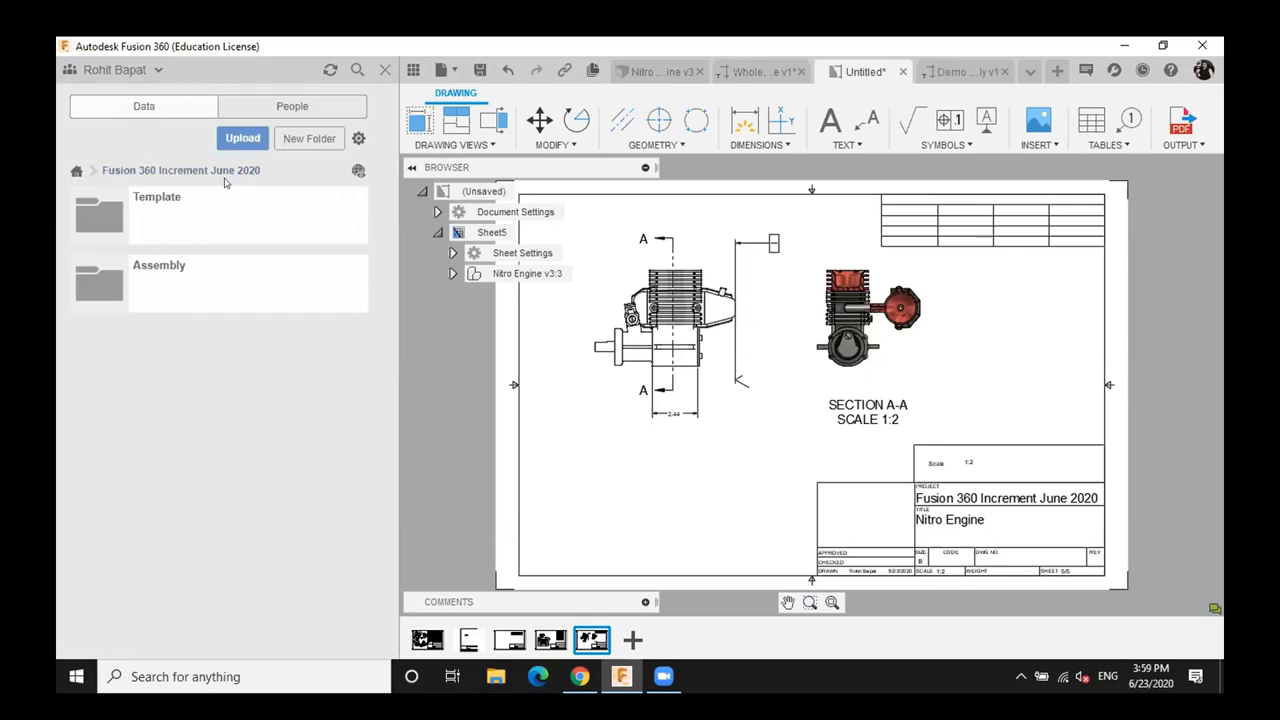
click(295, 110)
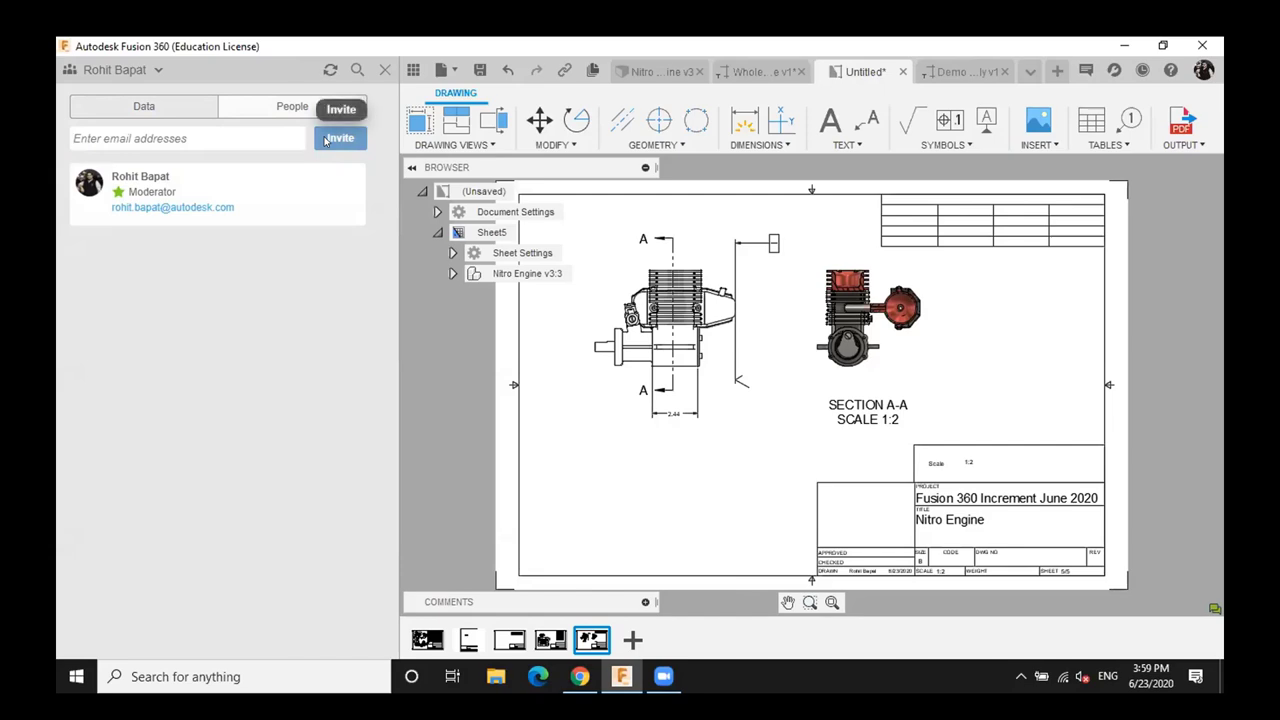
Return the Data Panel to the Fusion 360 Increment June 2020 Template and Assembly folders
click(155, 110)
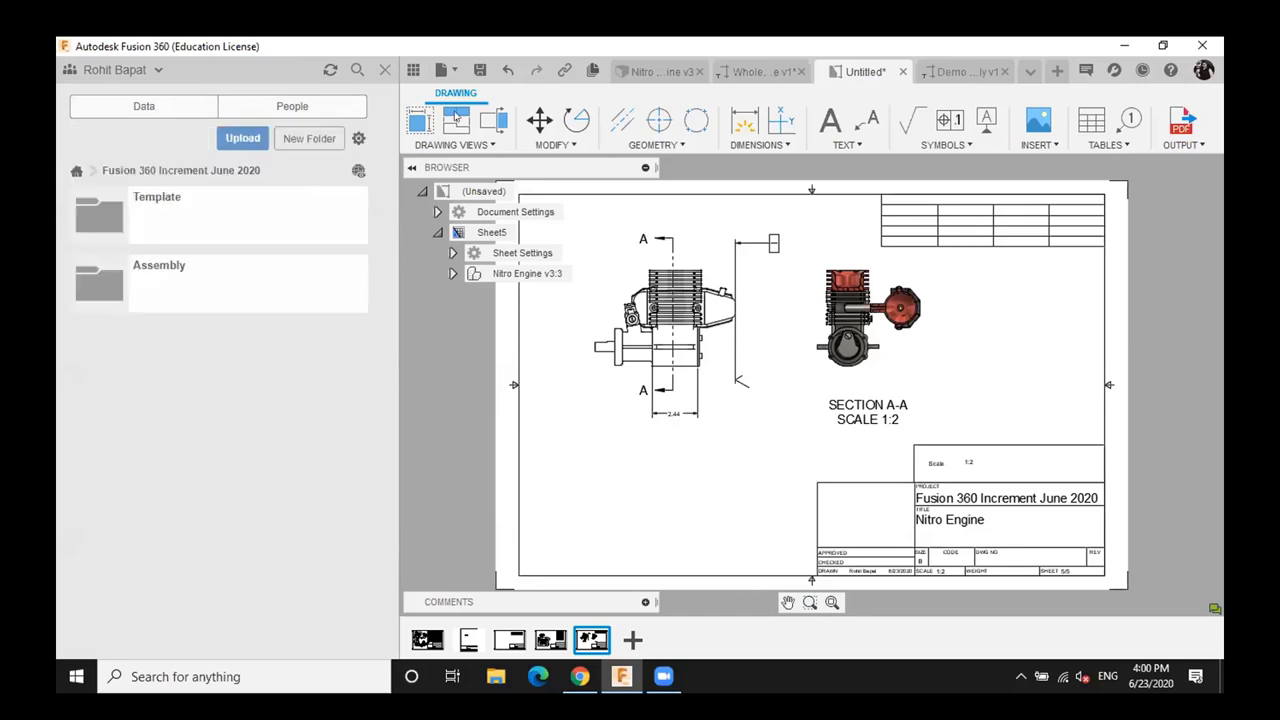
click(1199, 70)
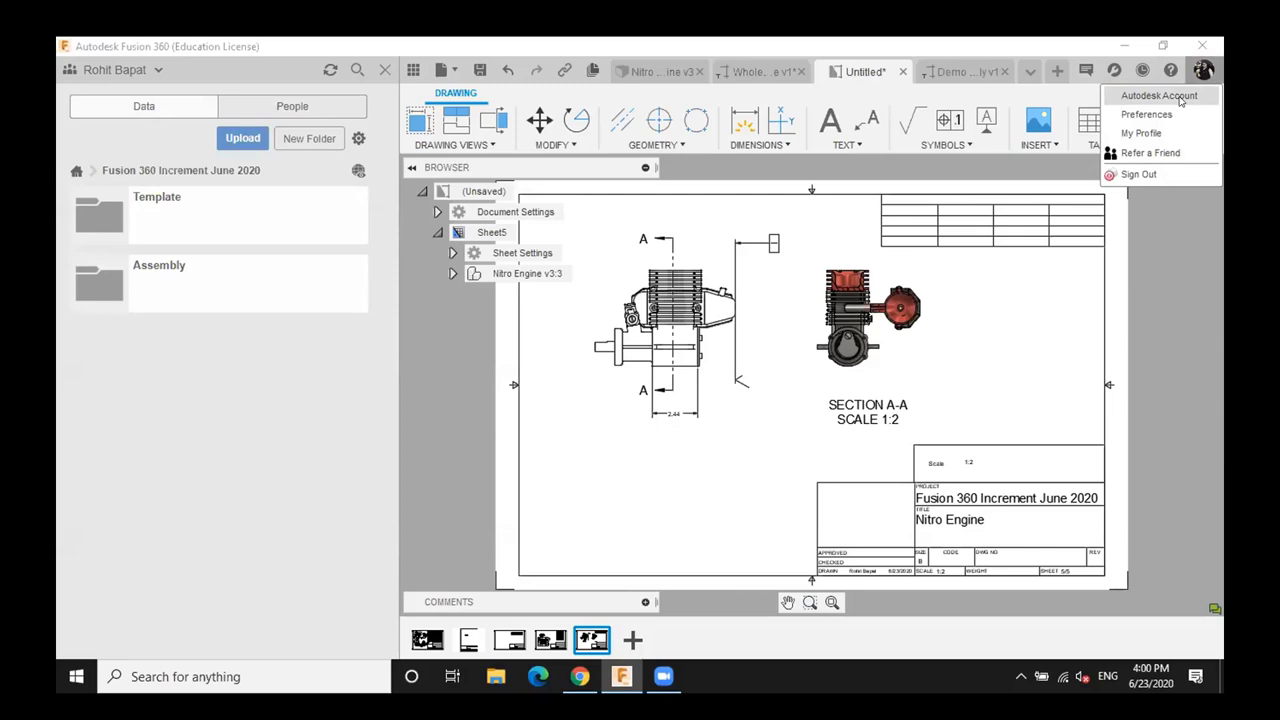
click(1155, 255)
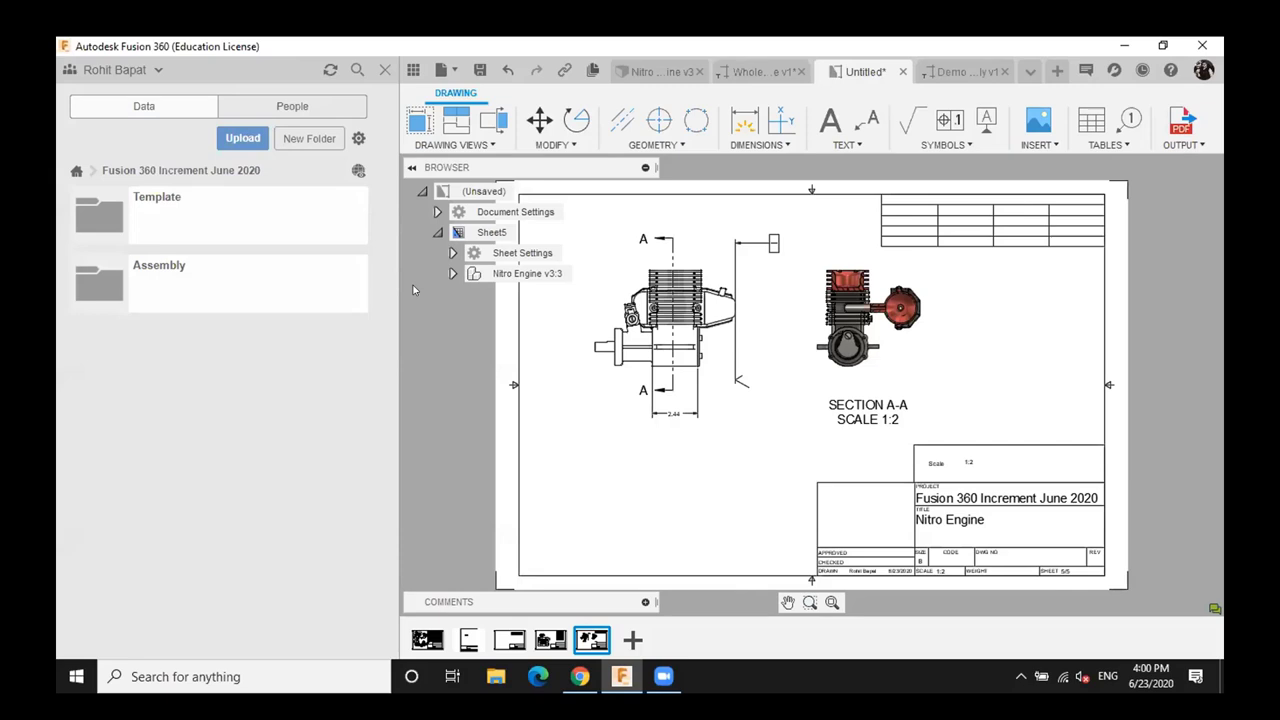
Hide the Data Panel and add a new blank sheet to the drawing
click(382, 70)
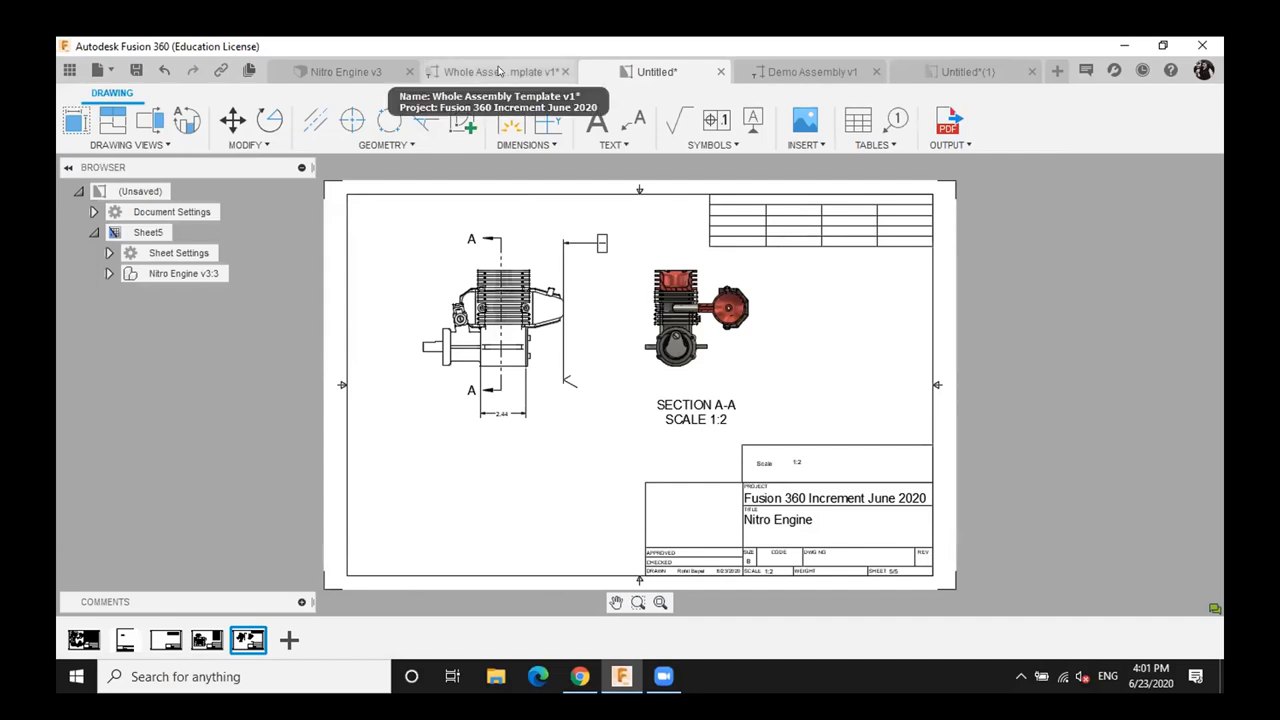
click(295, 637)
Preview a Front base view on Sheet6, cancel it, and bring up the Nitro Engine v3 design
click(75, 120)
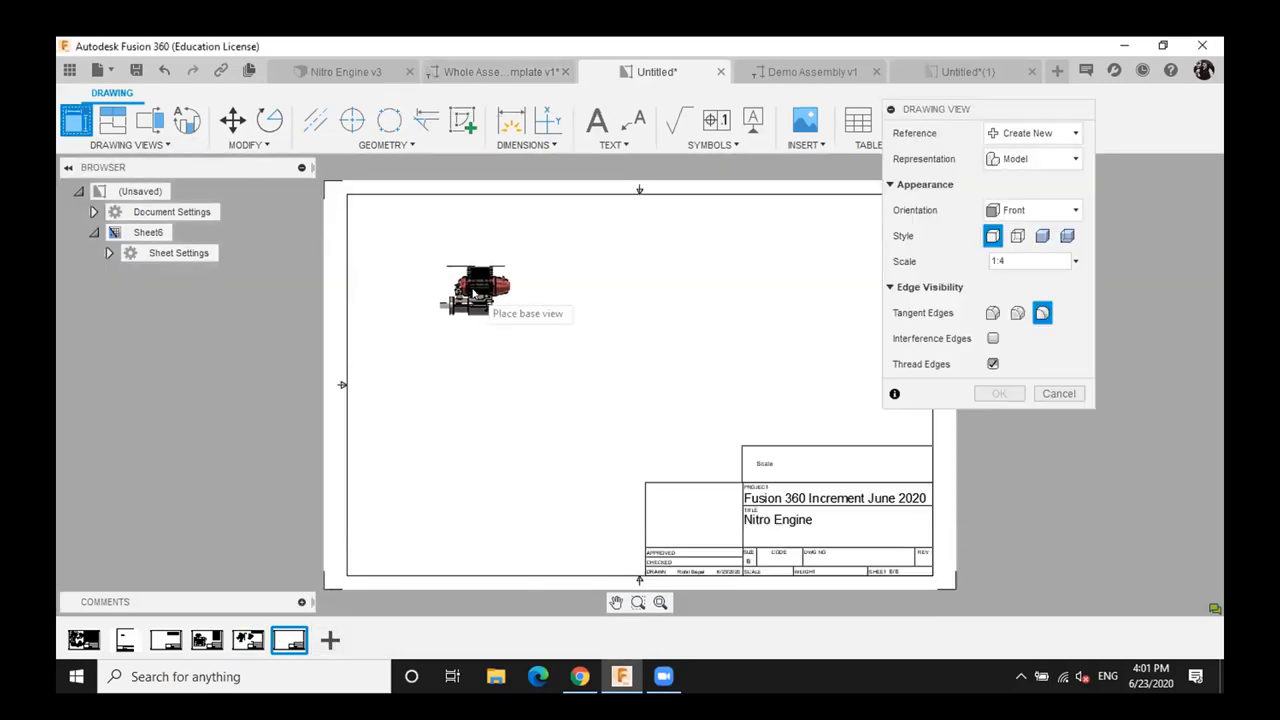
click(474, 292)
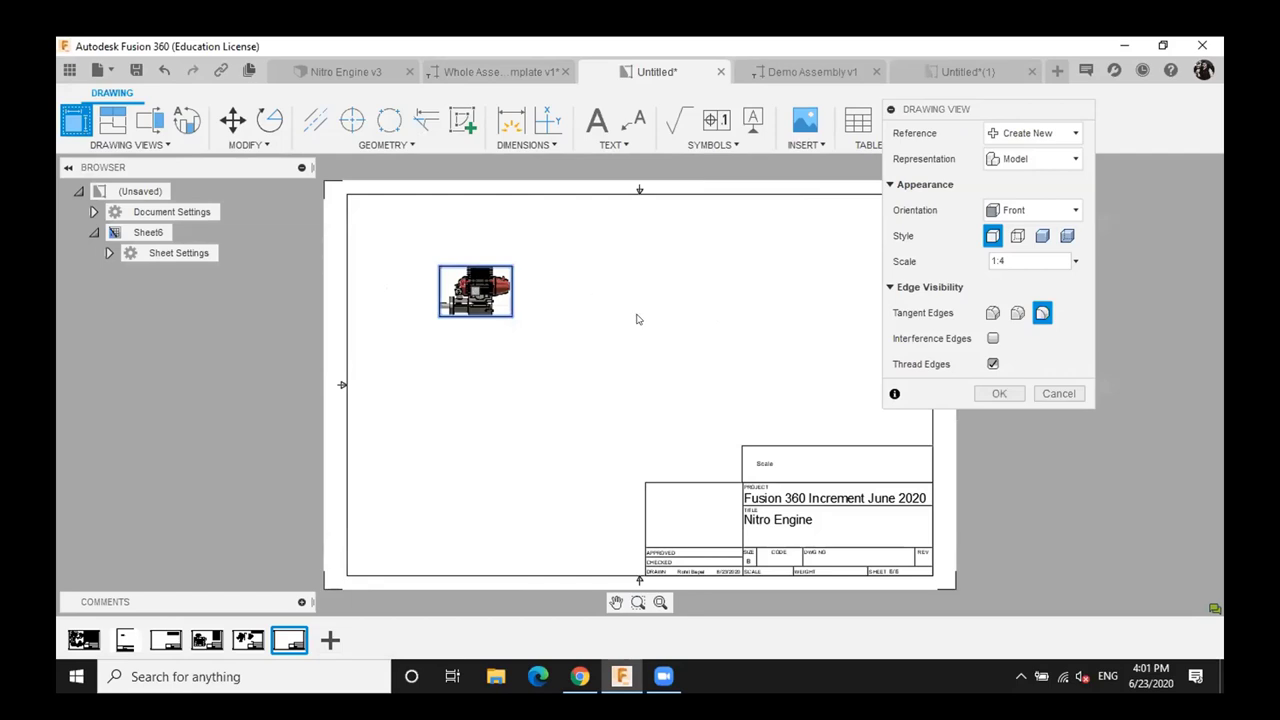
click(1072, 211)
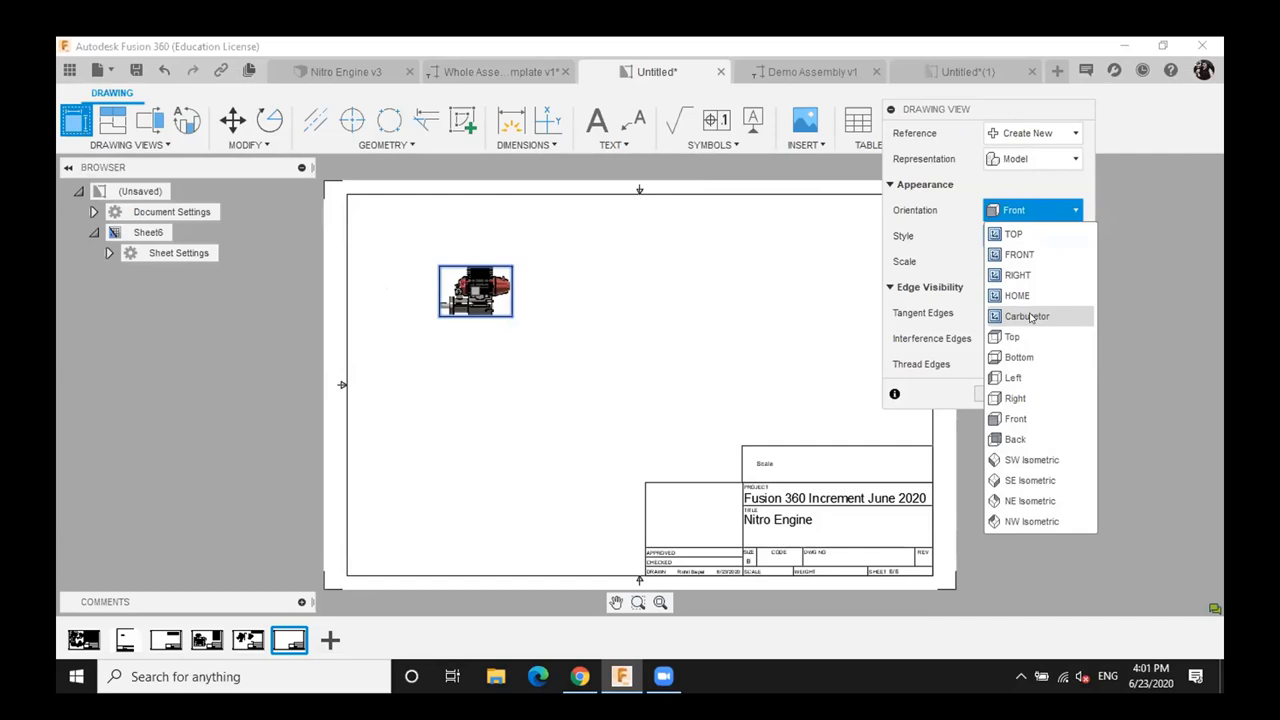
click(660, 320)
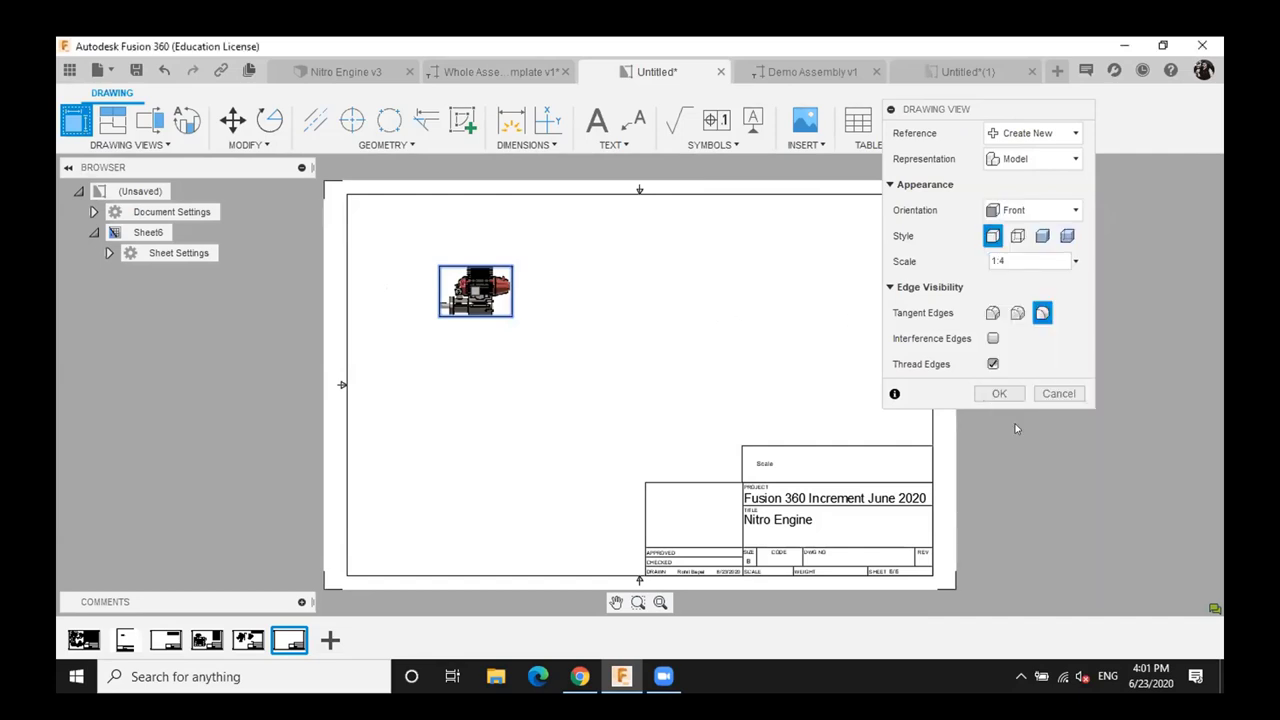
click(1057, 394)
click(343, 72)
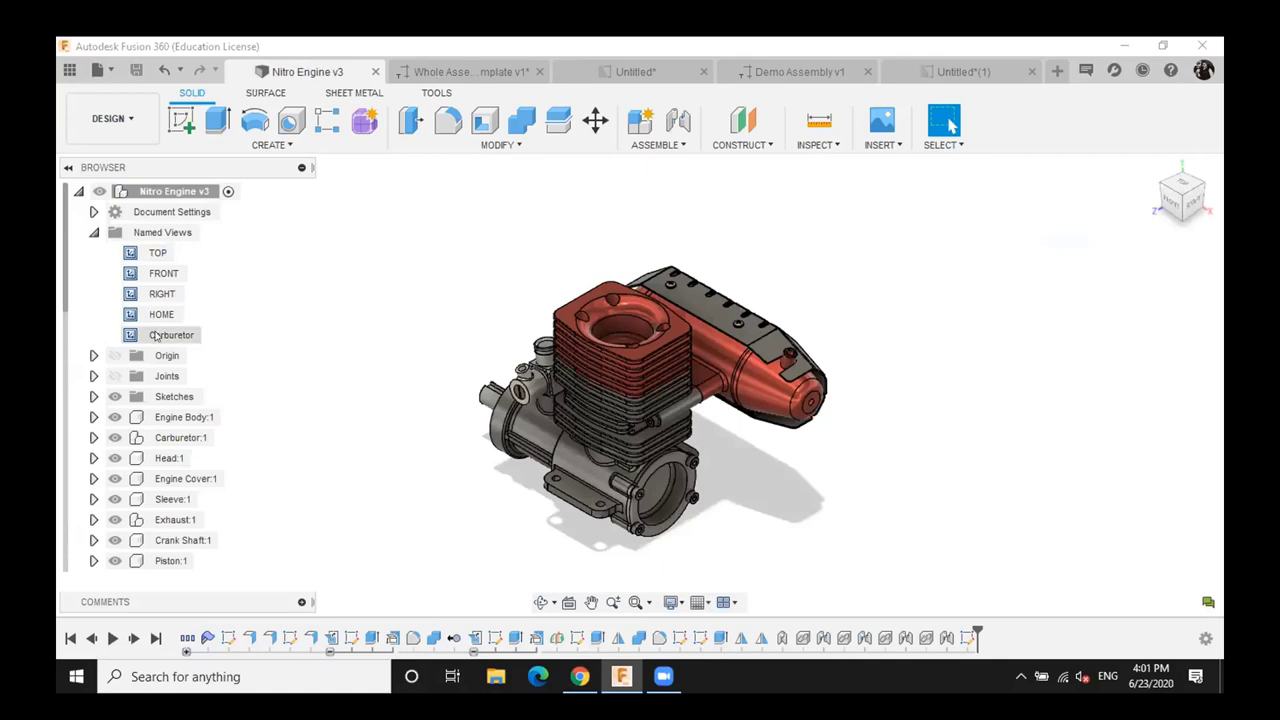
Restore the Carburetor view, orbit the engine to an angled view, and save it as NamedView
double_click(157, 335)
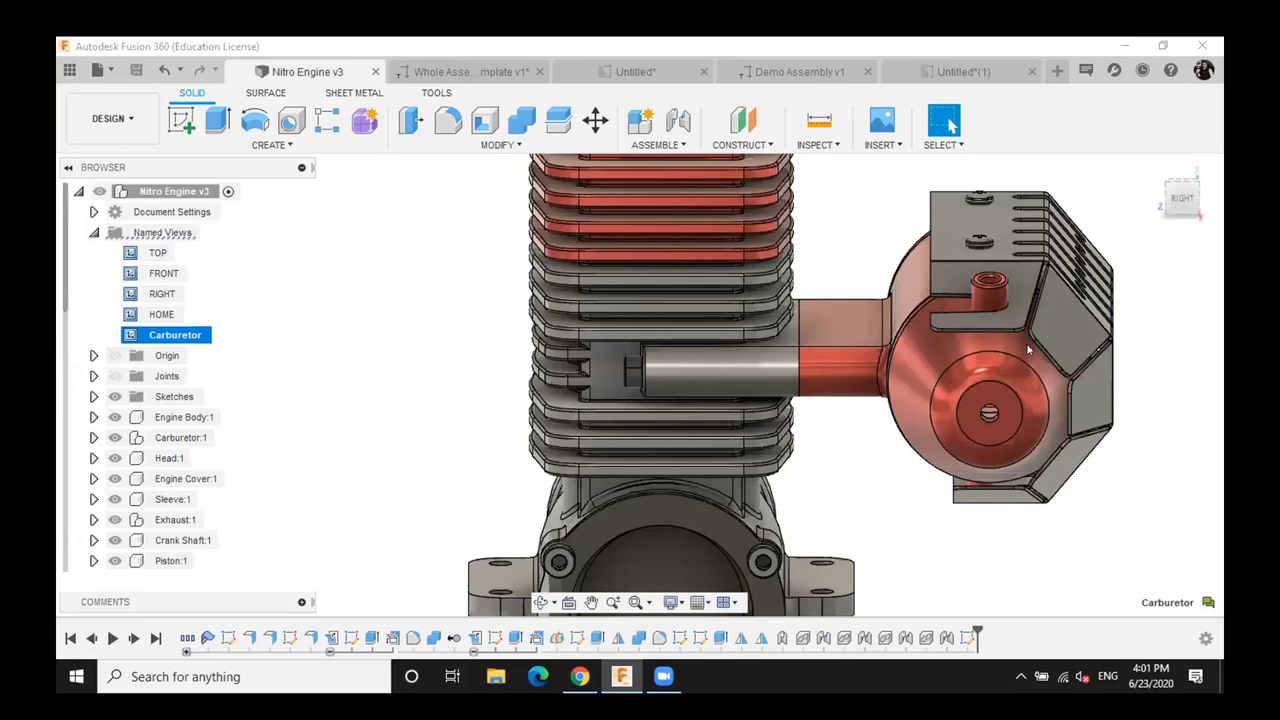
scroll(955, 350, down, 3)
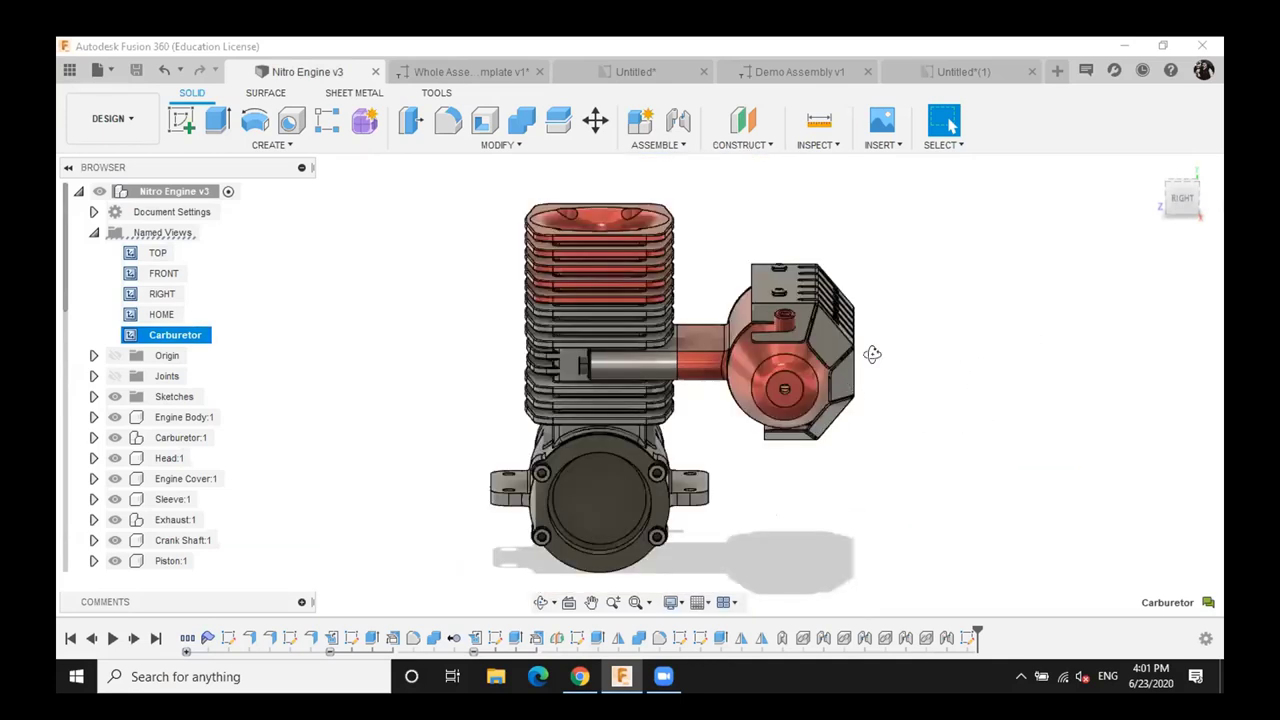
shift+middle_click(904, 389)
drag(962, 430, 1000, 391)
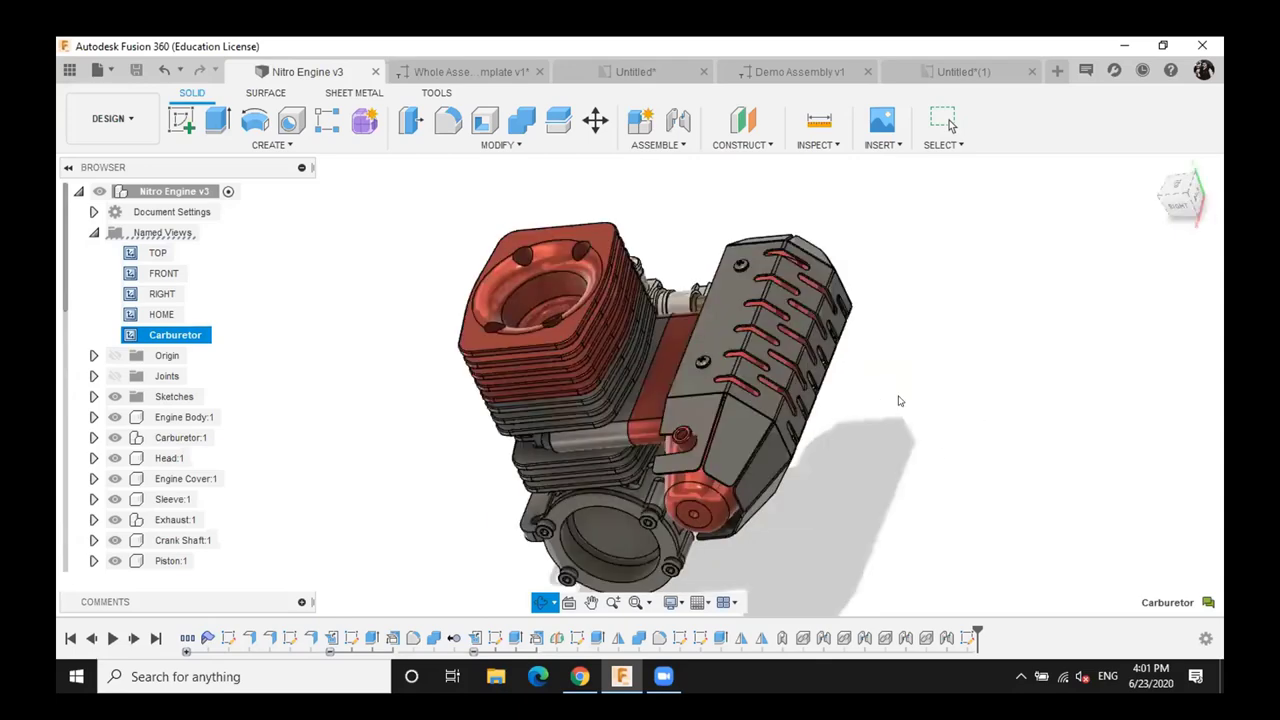
drag(901, 400, 945, 400)
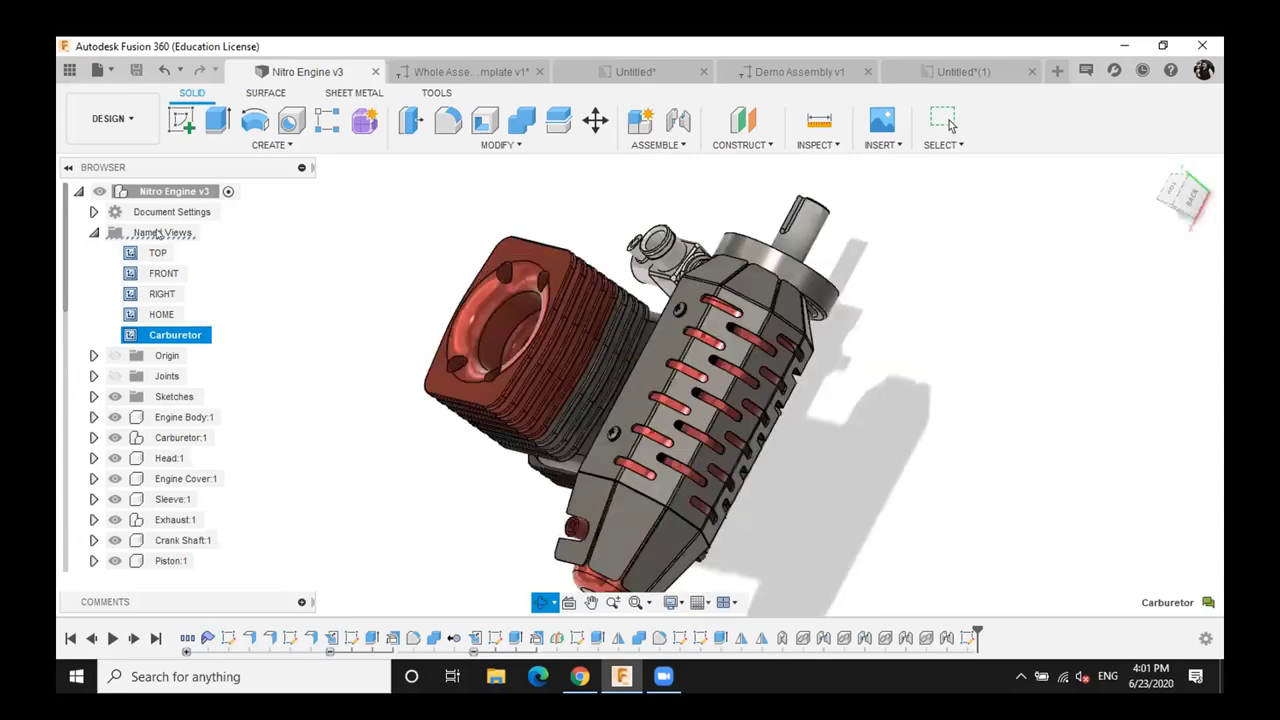
right_click(247, 244)
click(248, 246)
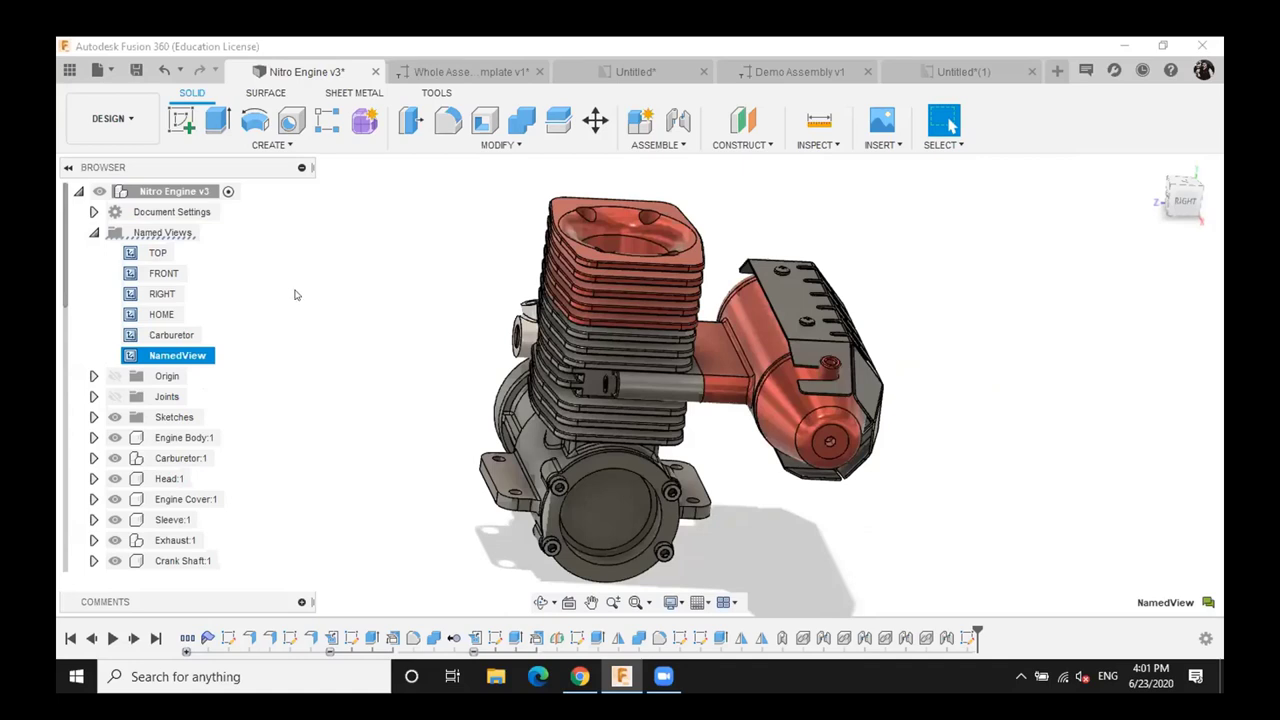
Rename NamedView to a custom name and return to the Untitled drawing via Whole Assembly Template
double_click(187, 354)
text(Rohit View)
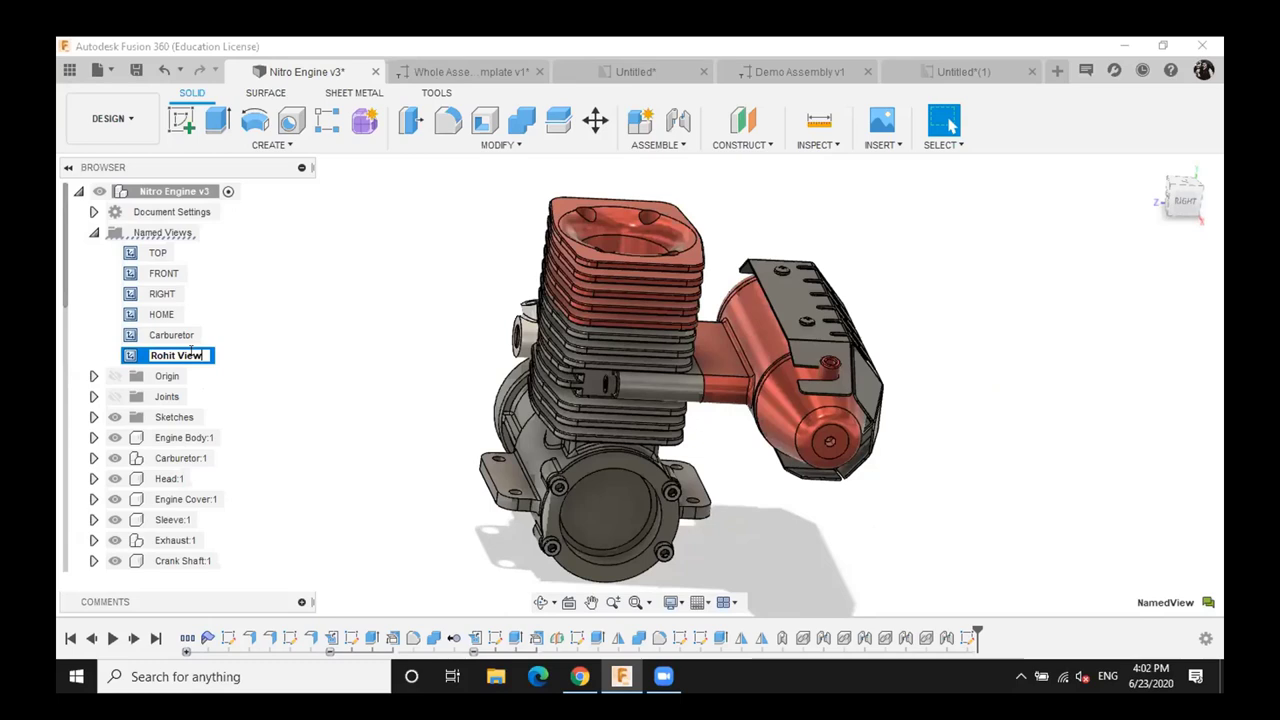
key(Return)
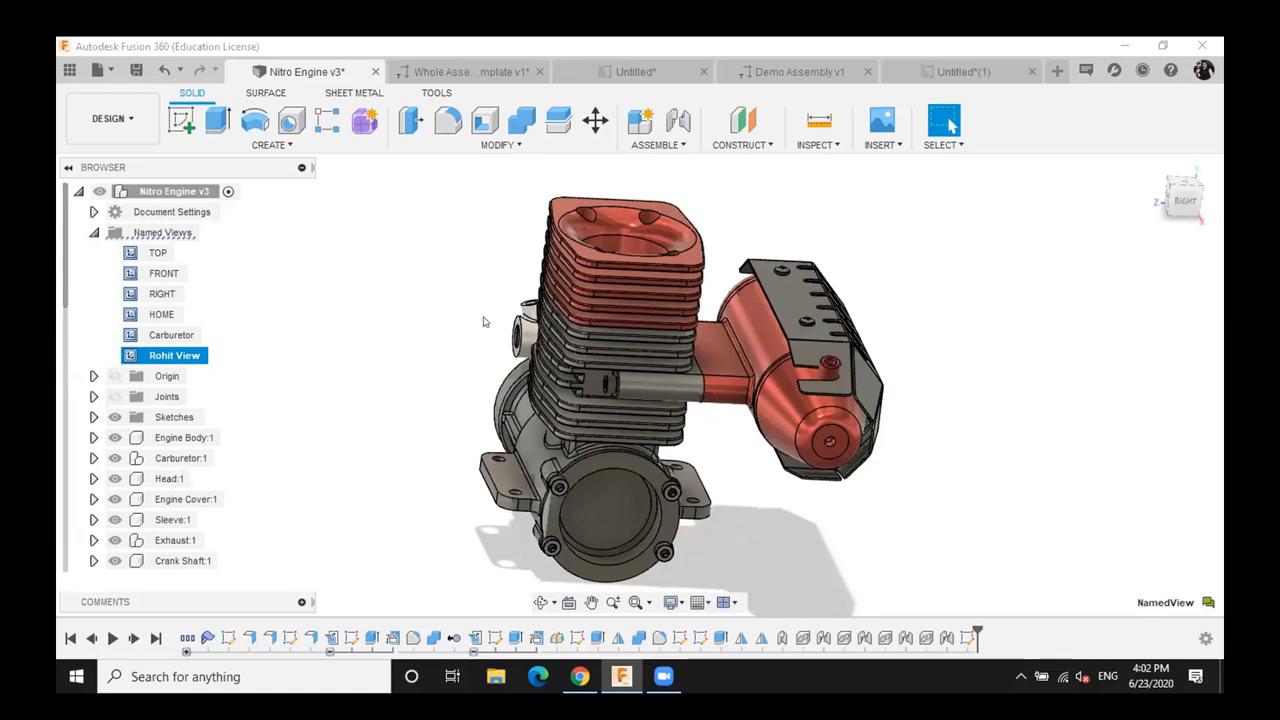
click(475, 75)
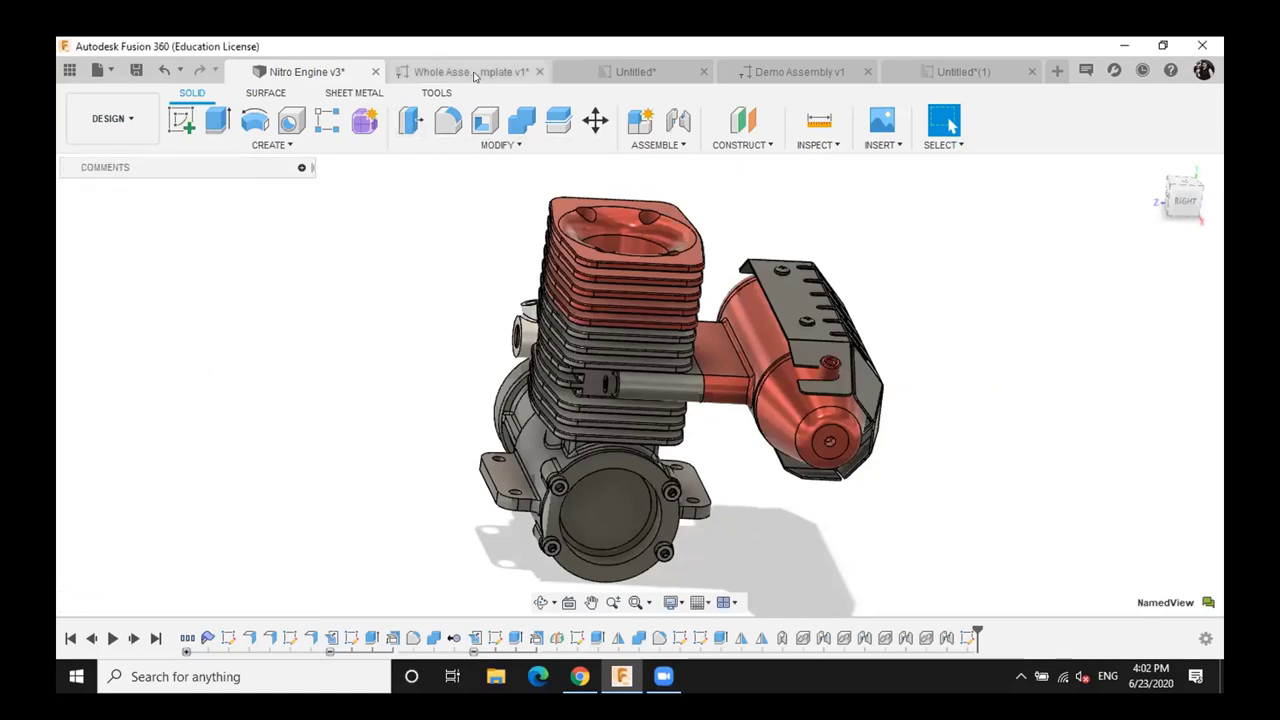
click(629, 73)
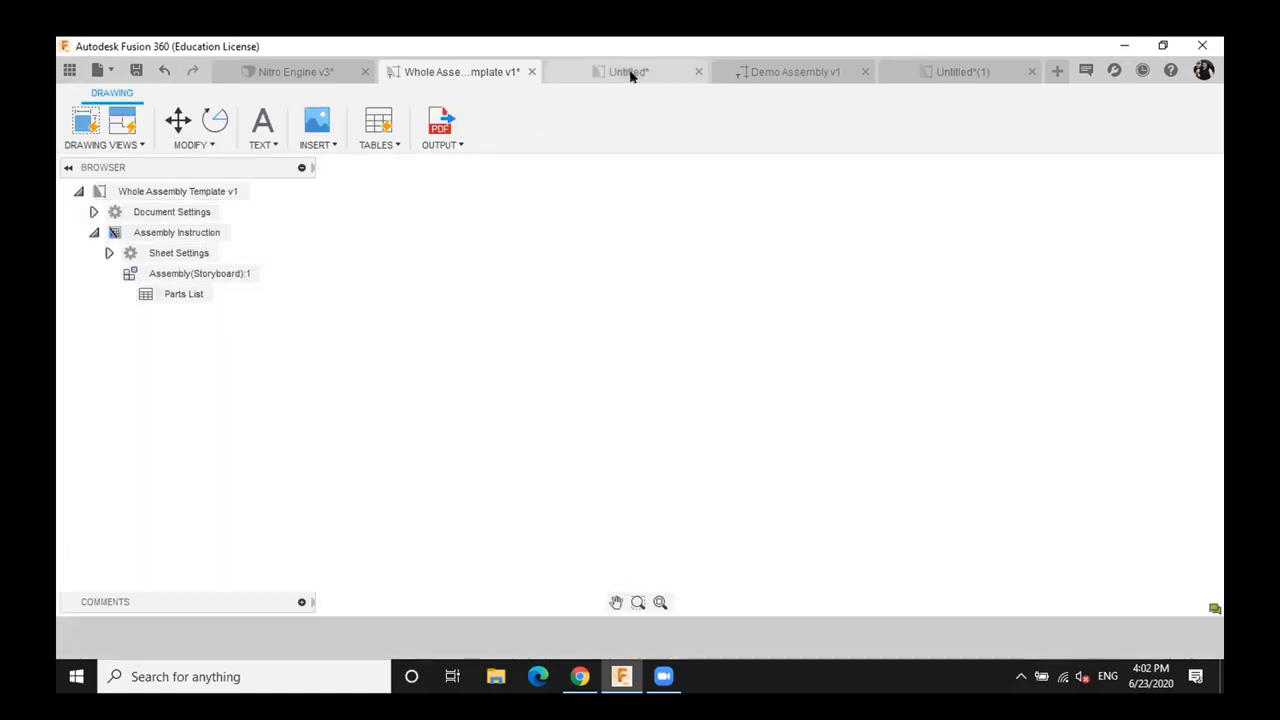
Place a 1:4 Front base view on Sheet6, then save the Nitro Engine design
click(78, 121)
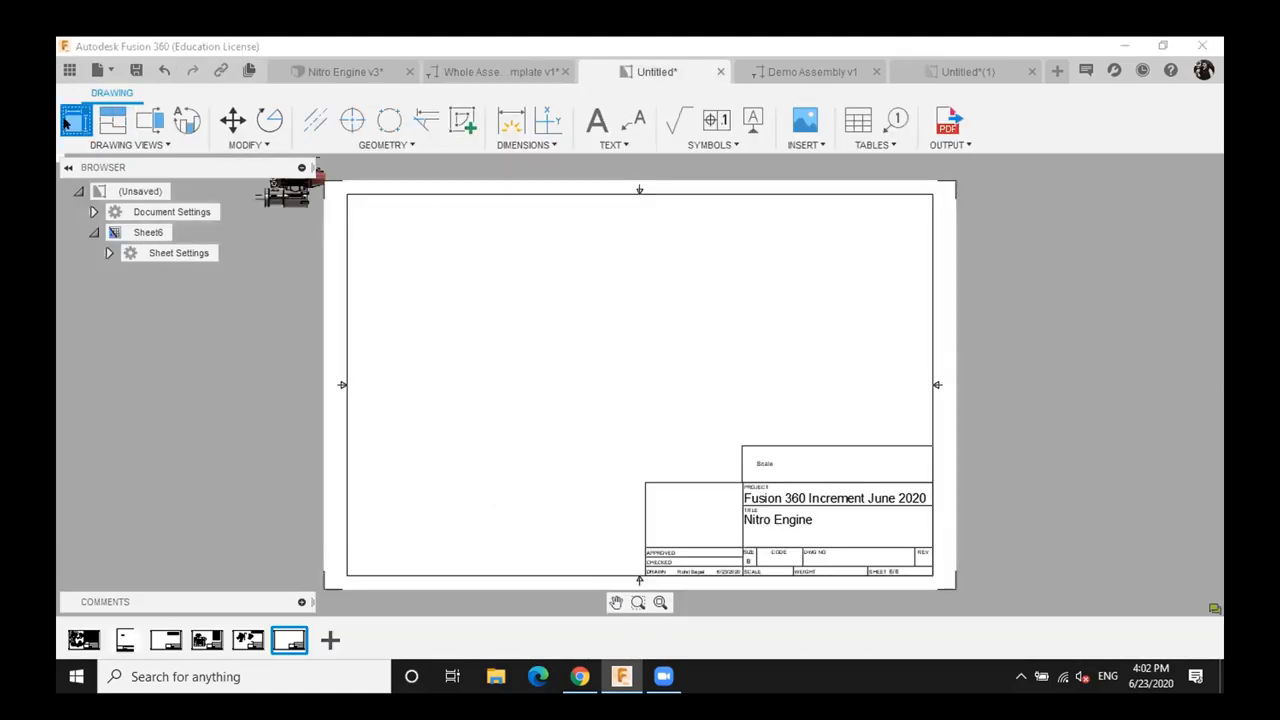
click(482, 301)
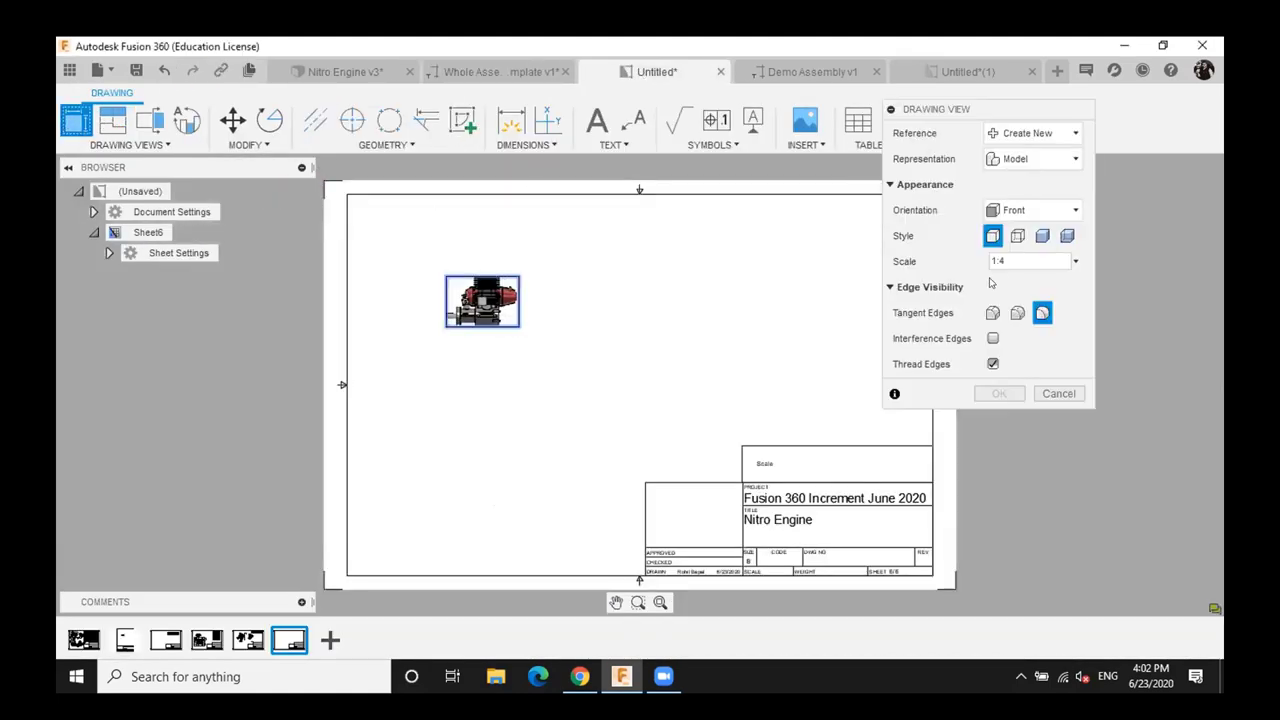
click(1072, 212)
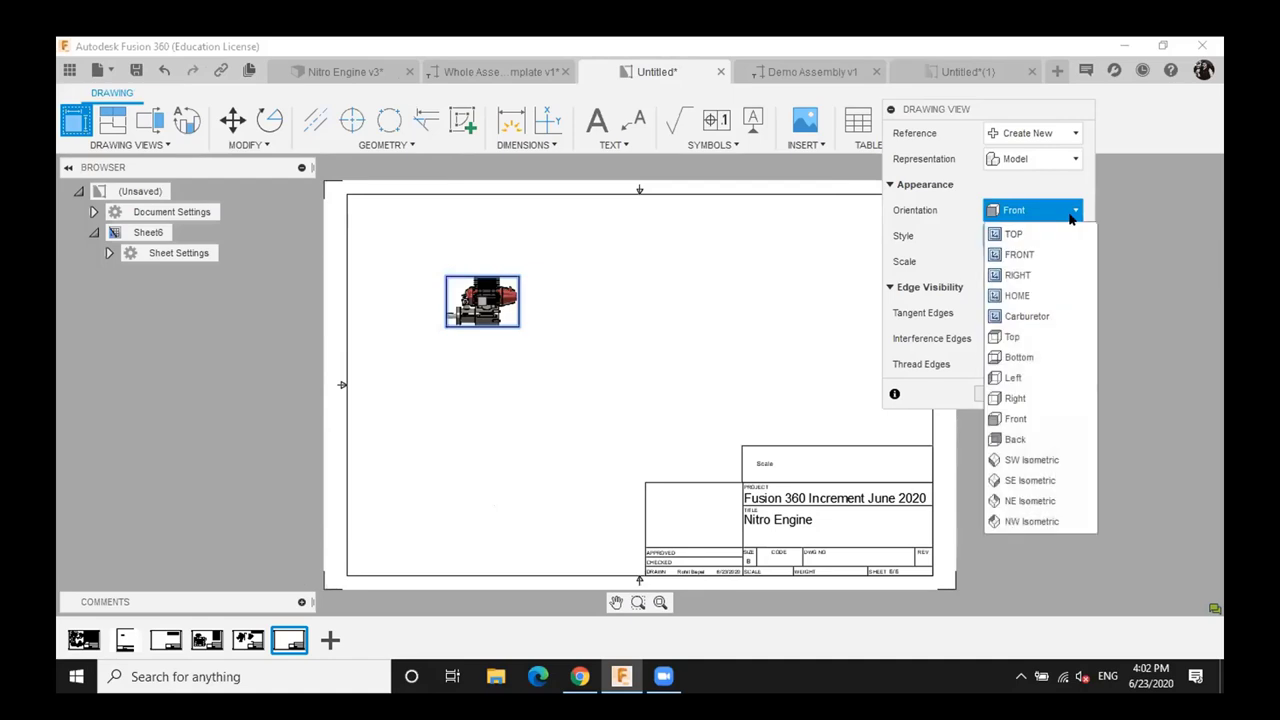
click(1072, 212)
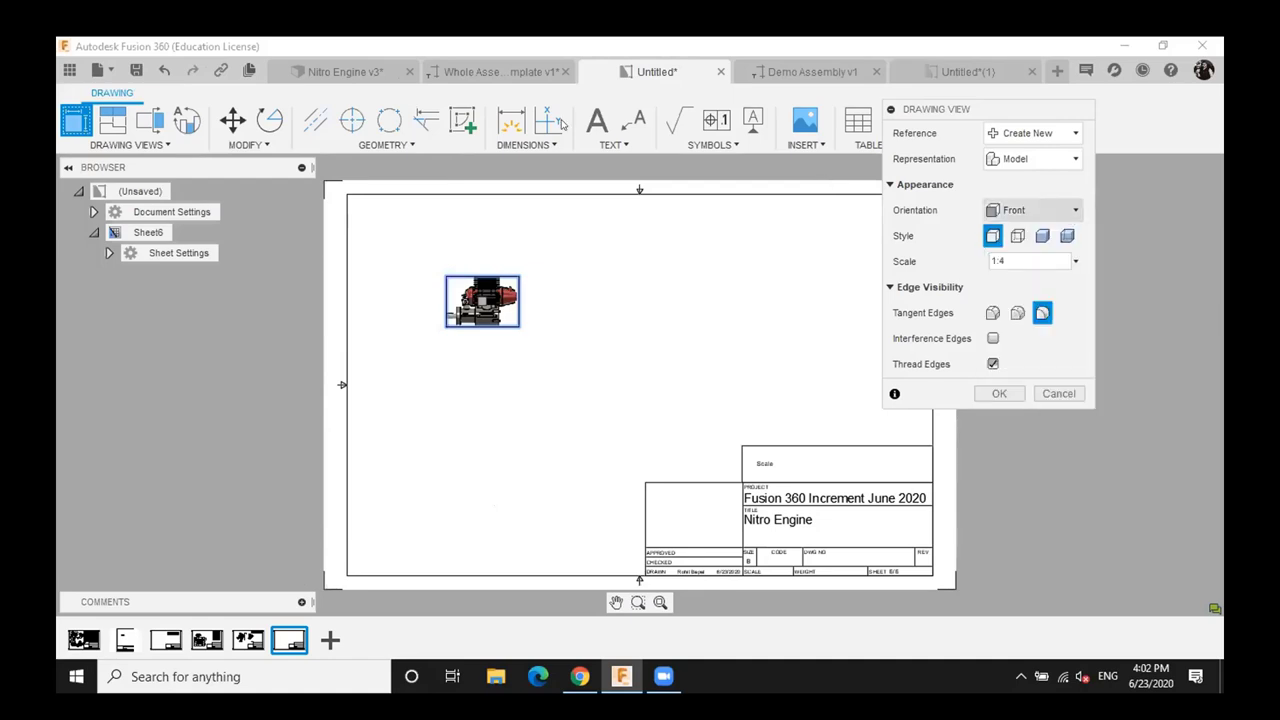
click(318, 77)
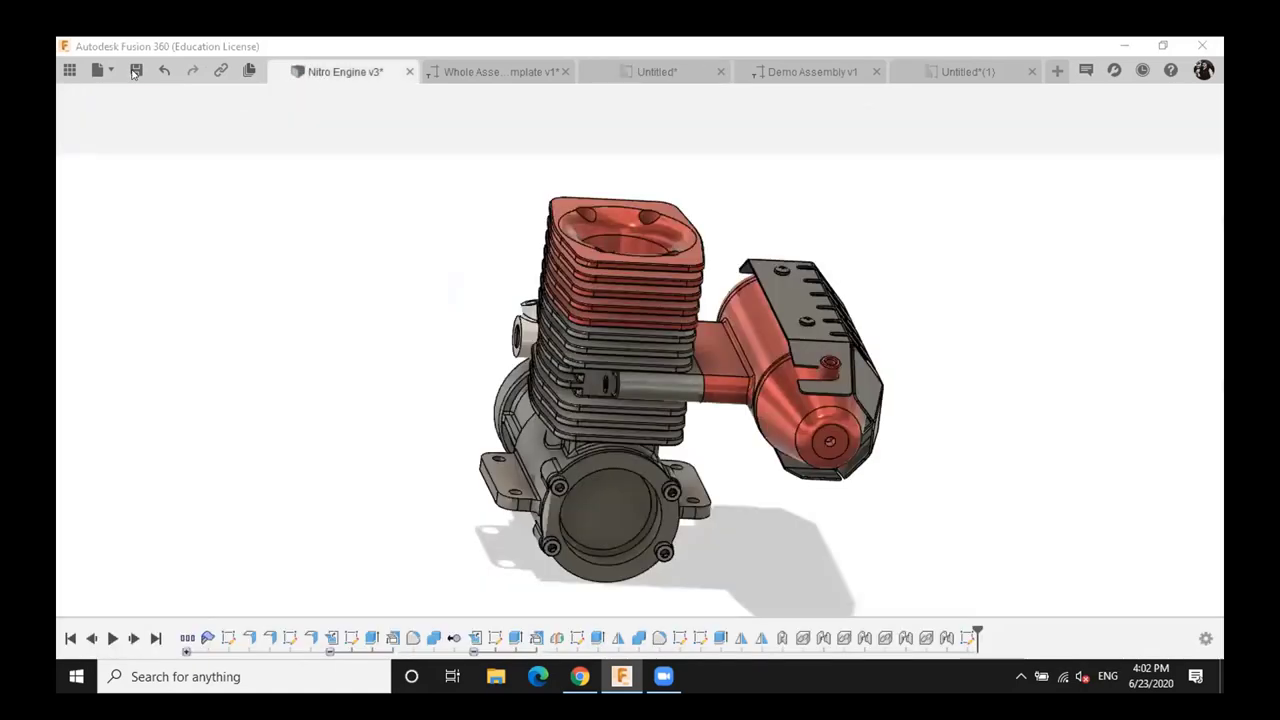
key(ctrl+s)
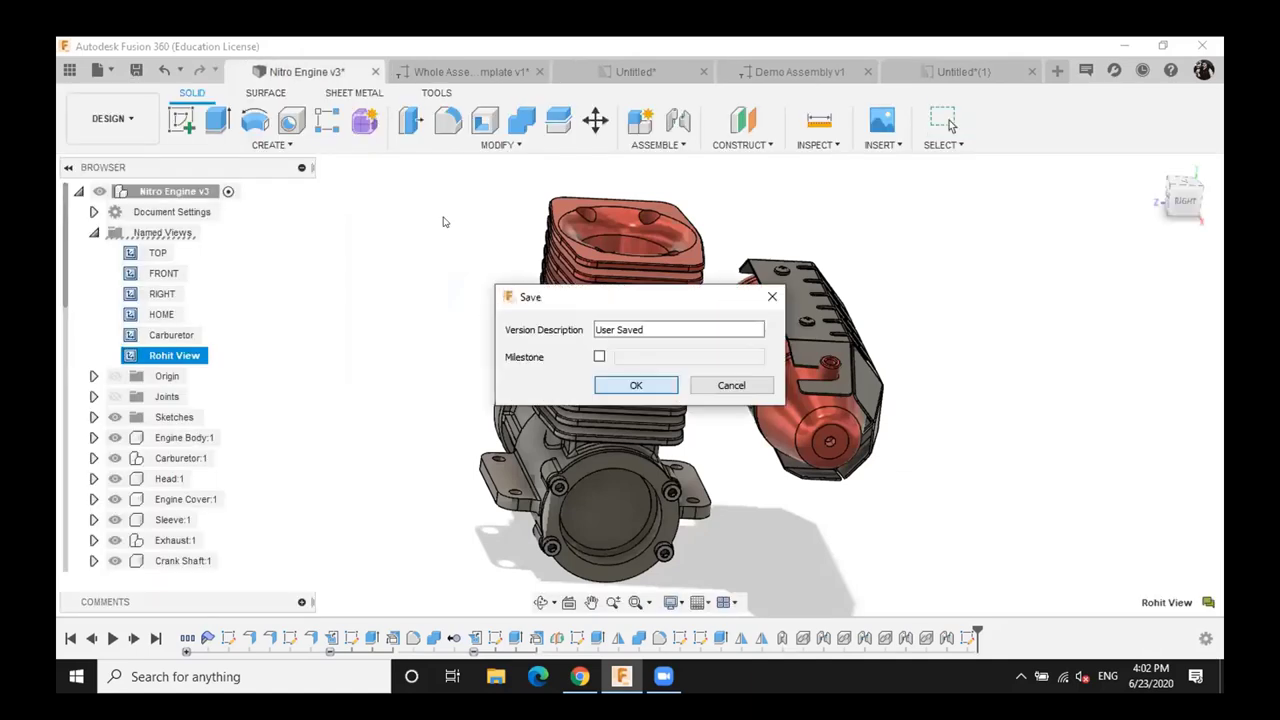
Confirm saving the Nitro Engine design as a new version with the User Saved description
key(Return)
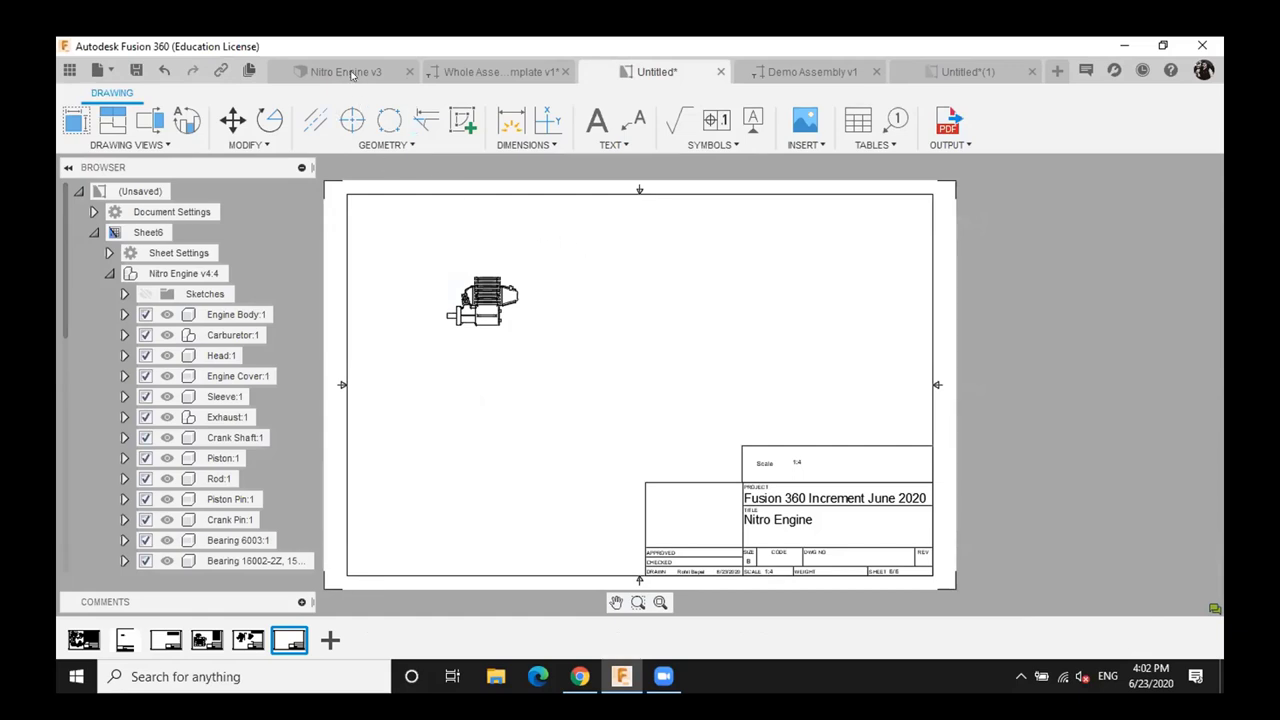
Check the custom named view in Nitro Engine, then start another base view in the Untitled drawing
click(350, 73)
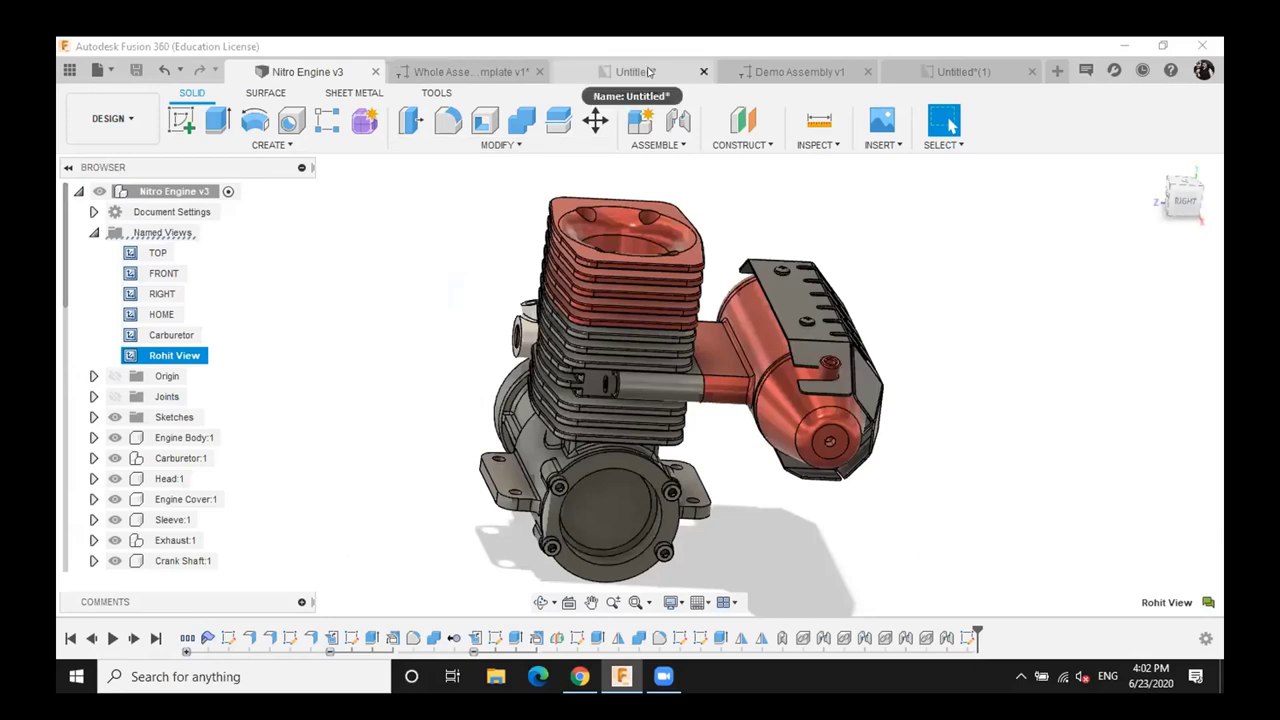
click(755, 72)
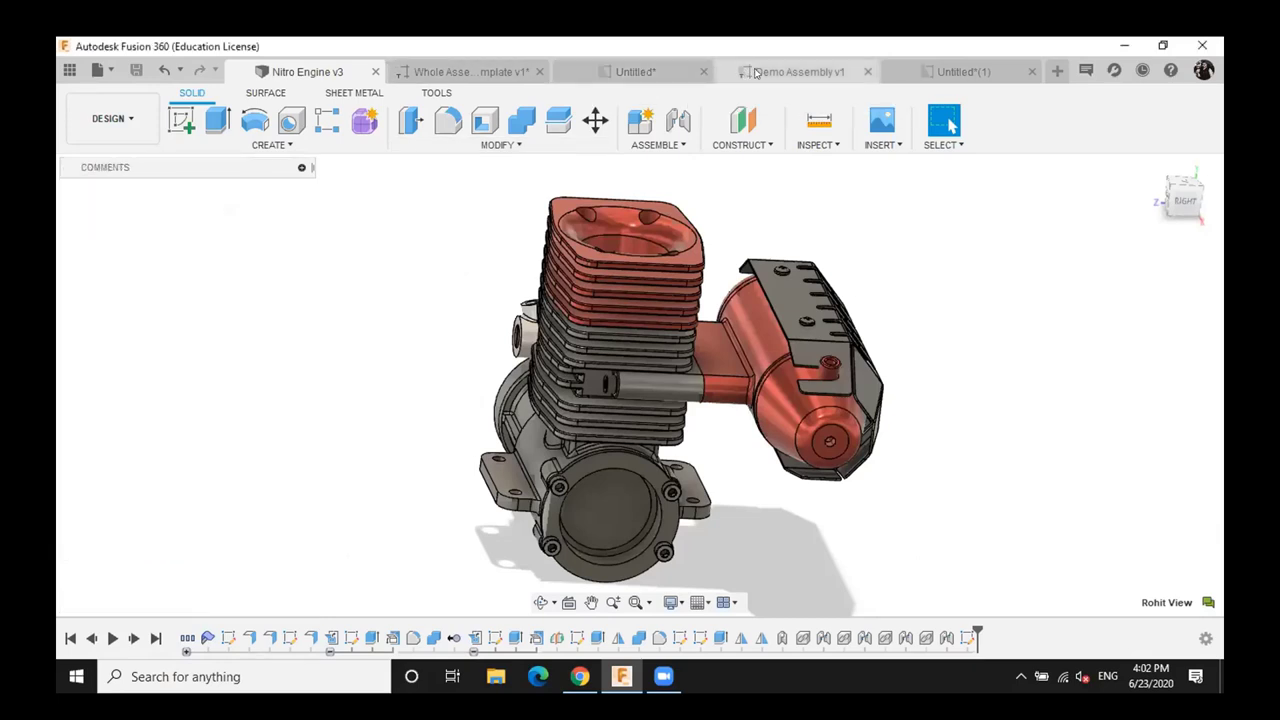
click(652, 72)
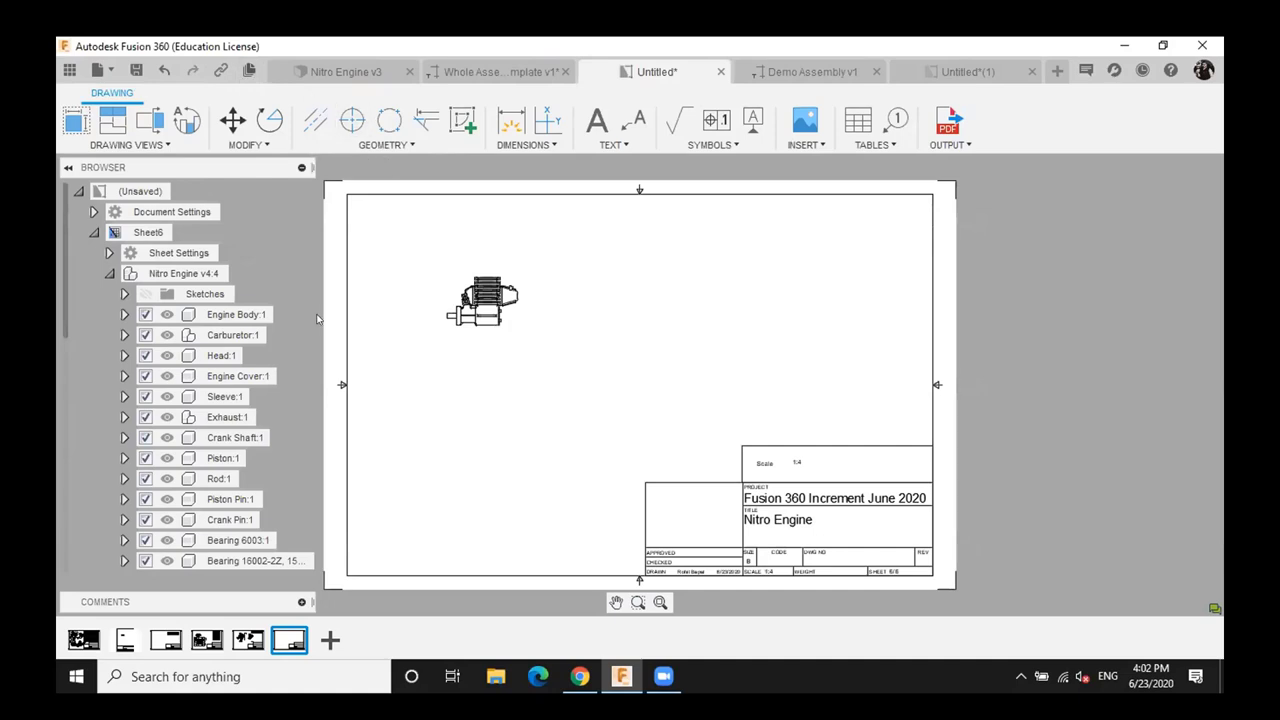
click(80, 121)
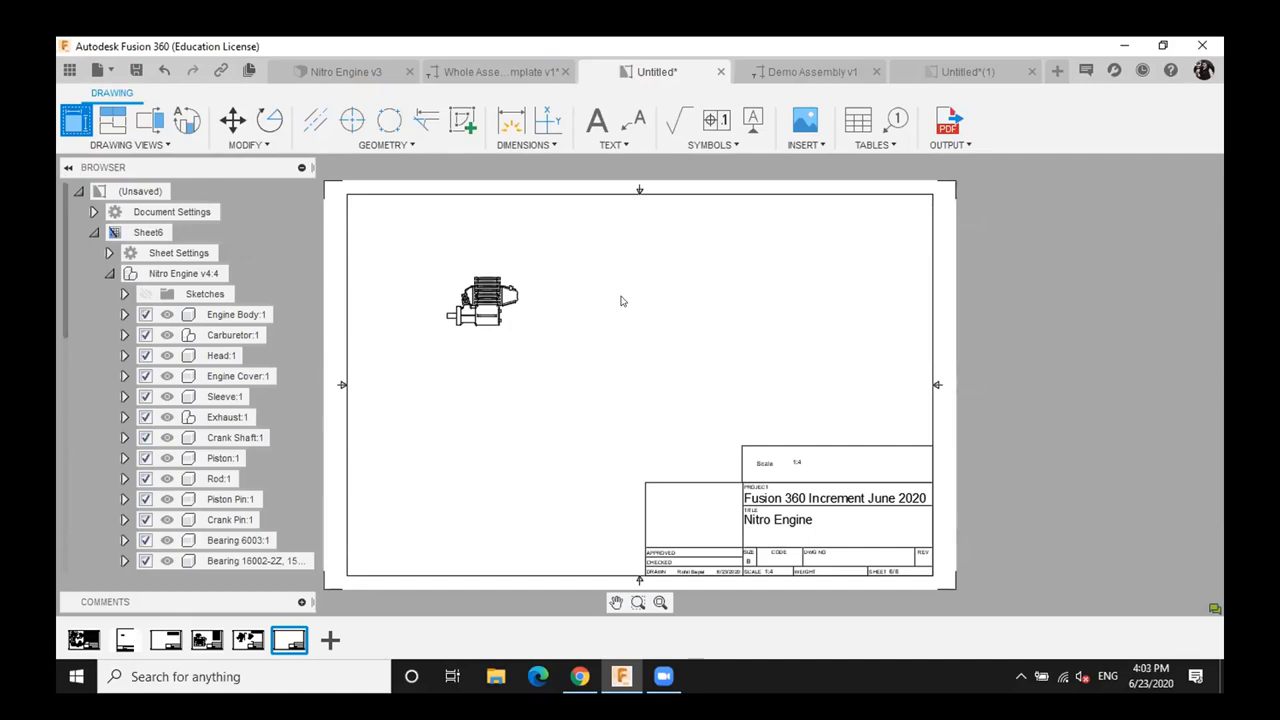
Orient the second 1:4 base view to the custom named view and place it beside the front view
click(1035, 210)
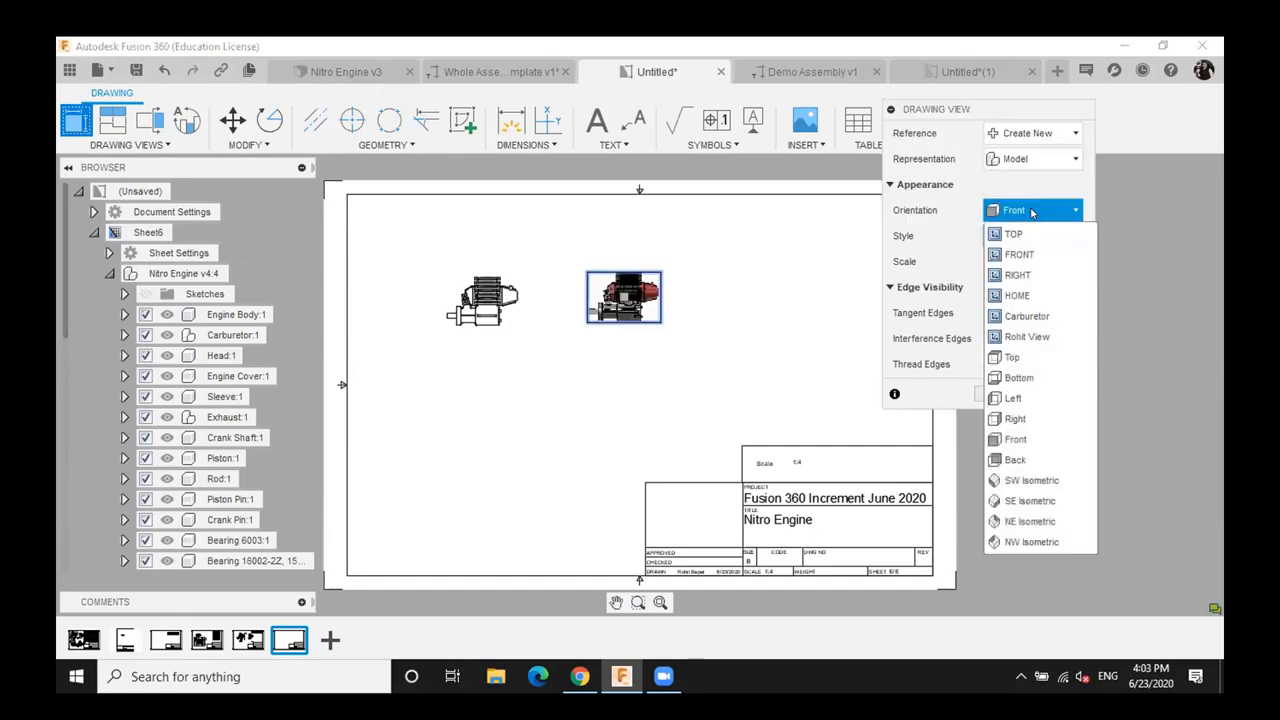
click(1030, 337)
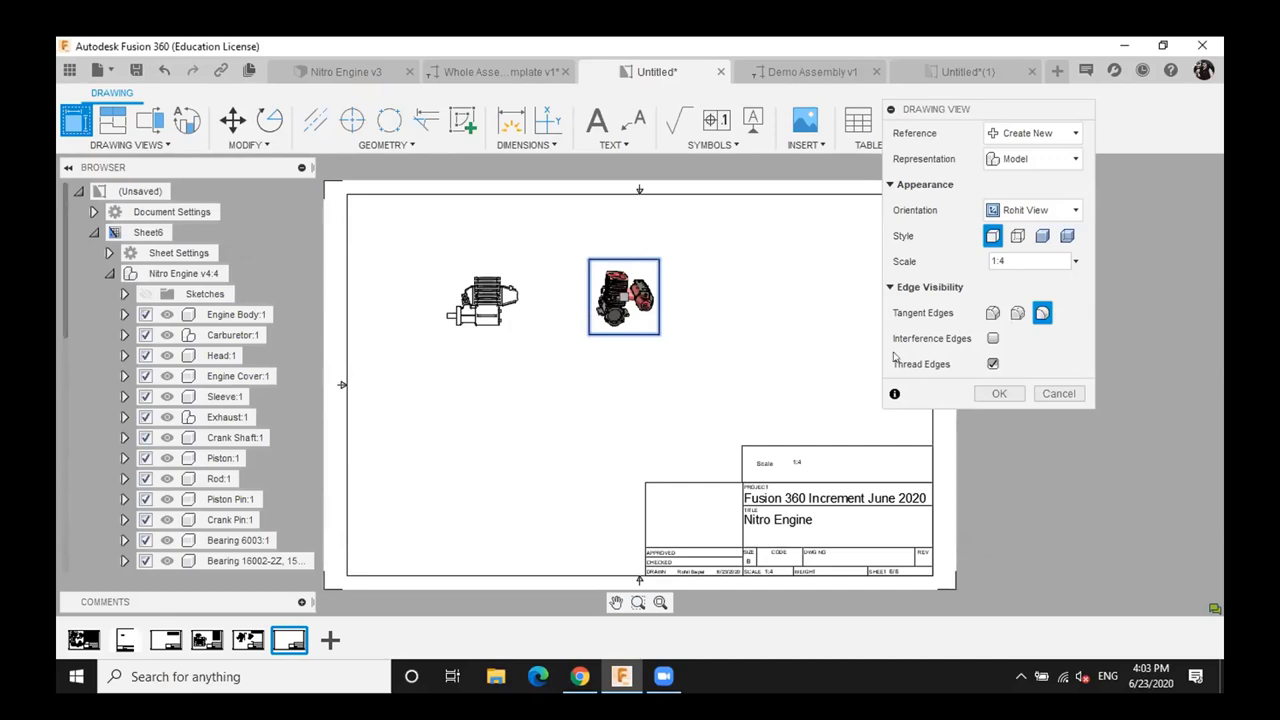
click(1000, 394)
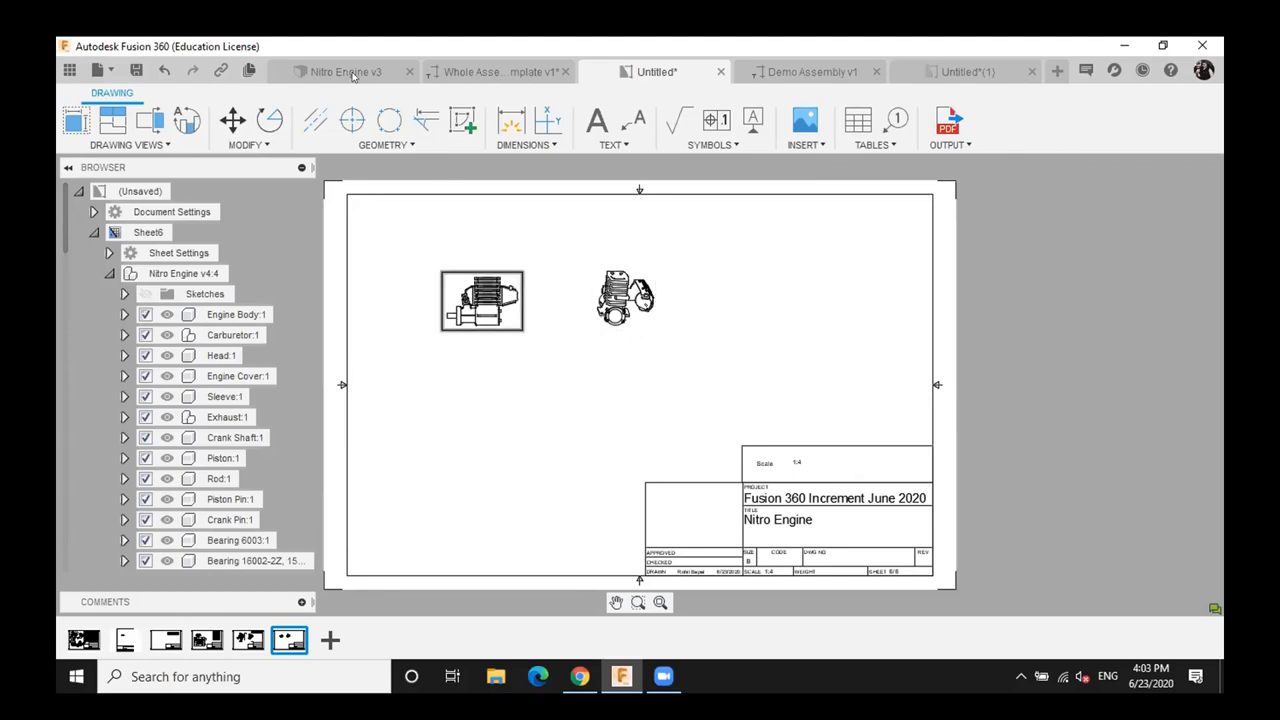
On Sheet1, move the lower-left engine view down below the ballooned view
click(246, 640)
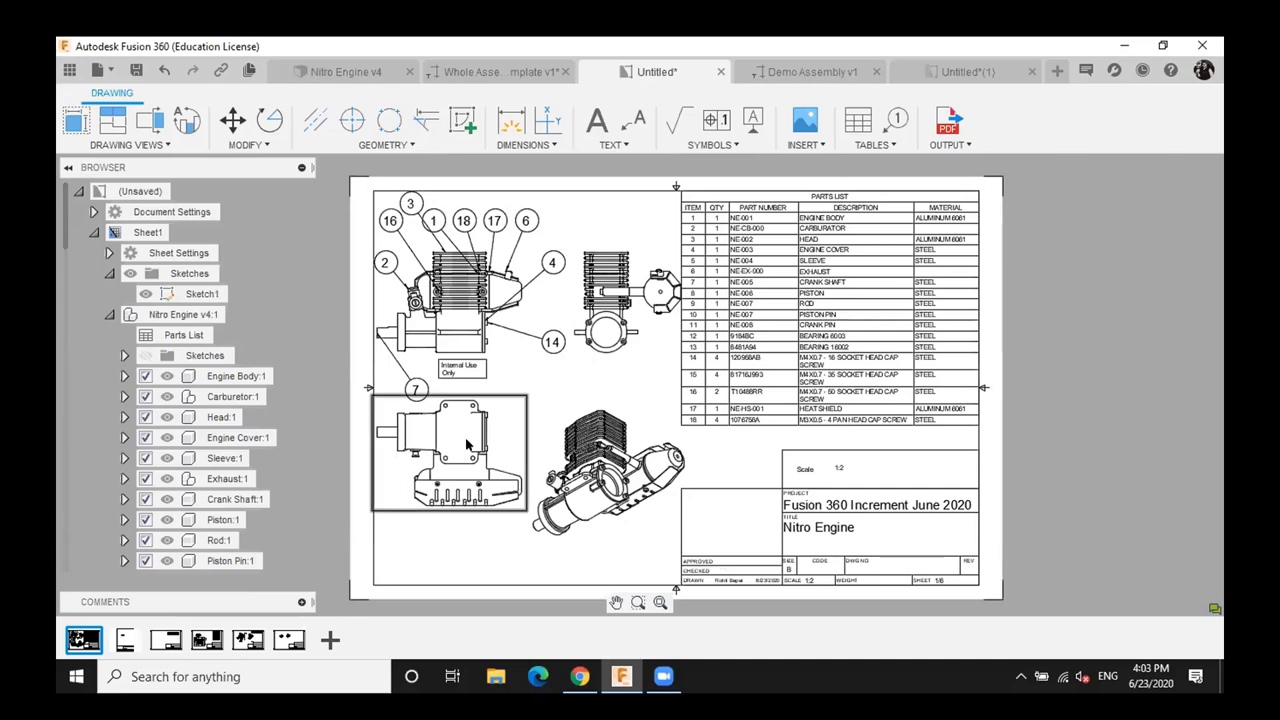
click(466, 445)
key(m)
click(479, 432)
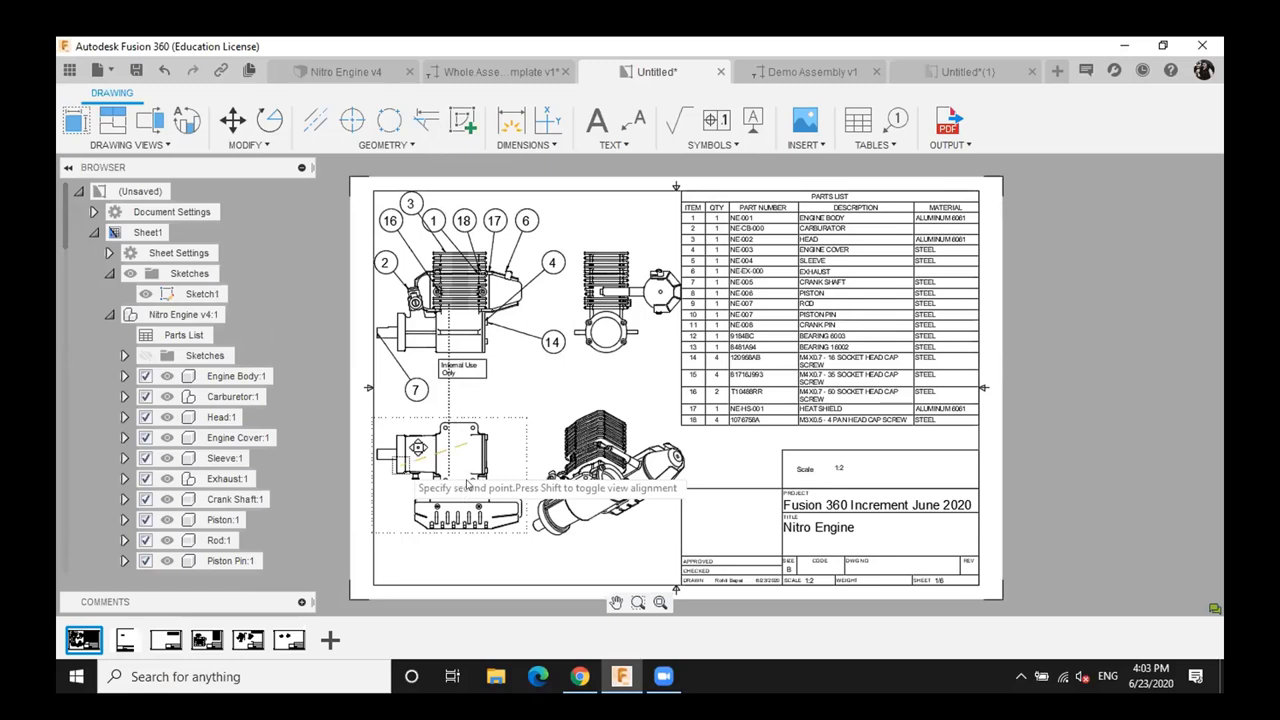
click(471, 448)
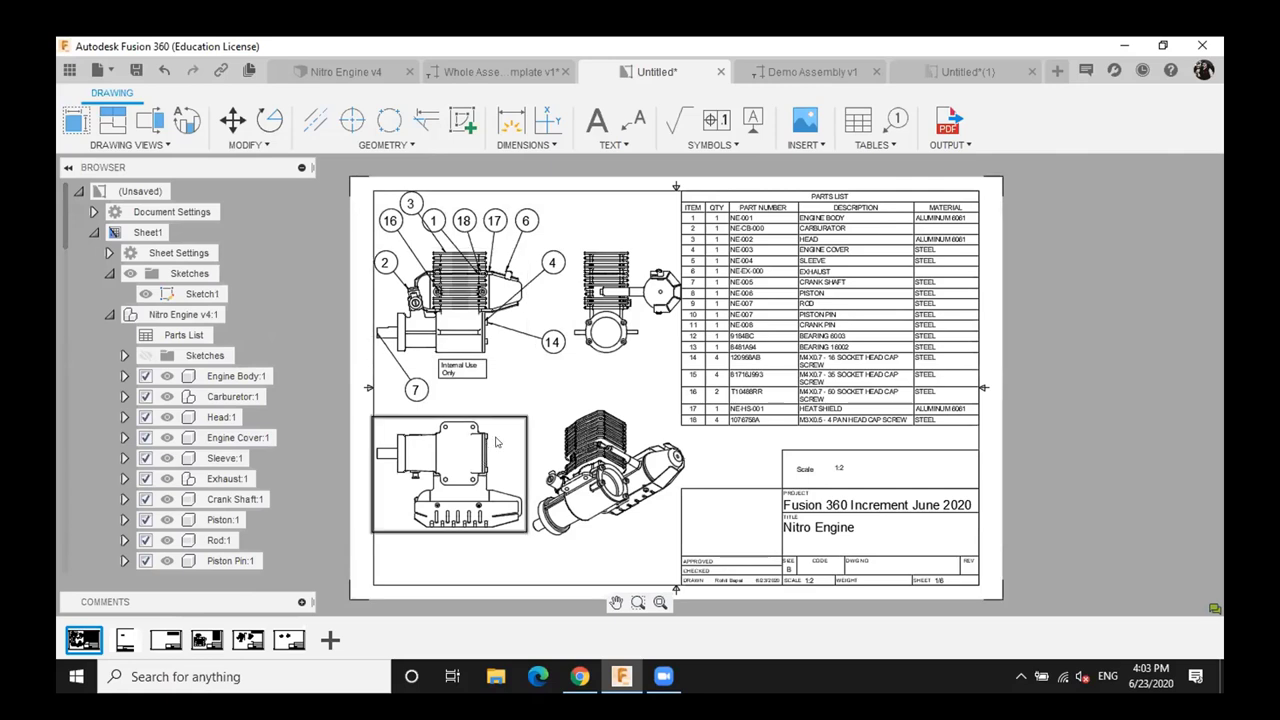
Fine-tune the lower-left view's position with two more small moves, ending slightly lower
key(m)
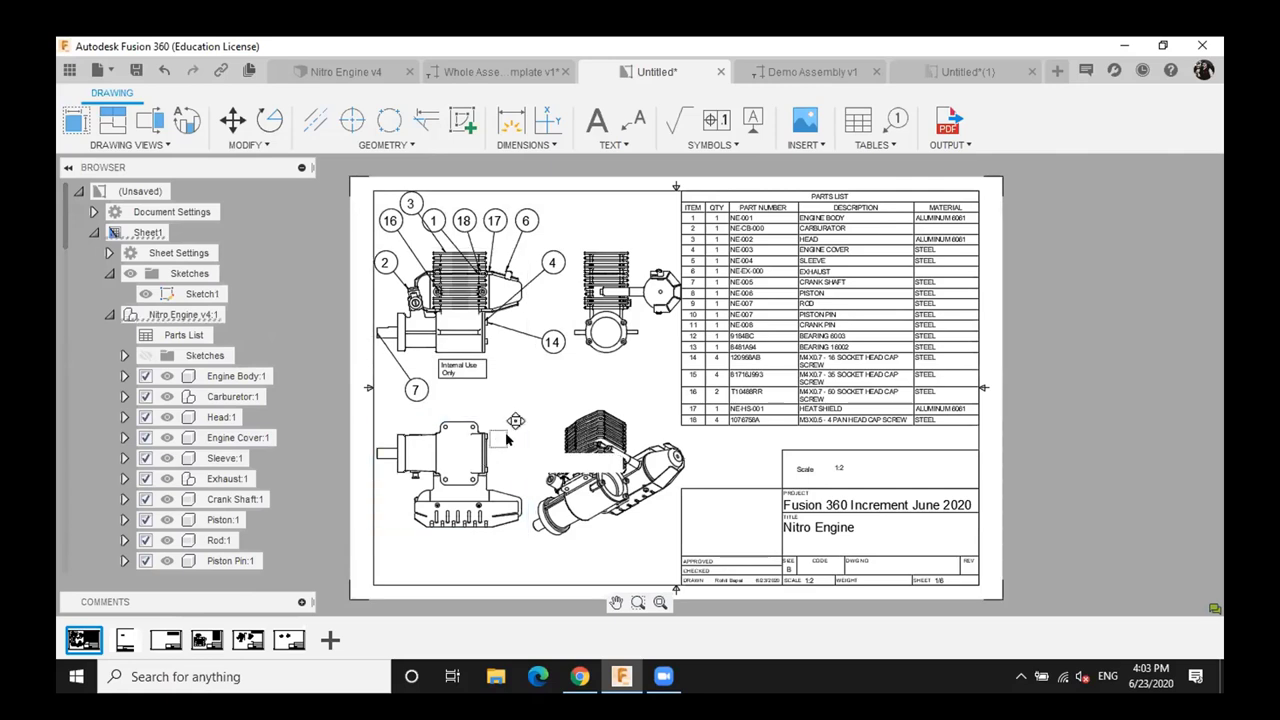
click(496, 439)
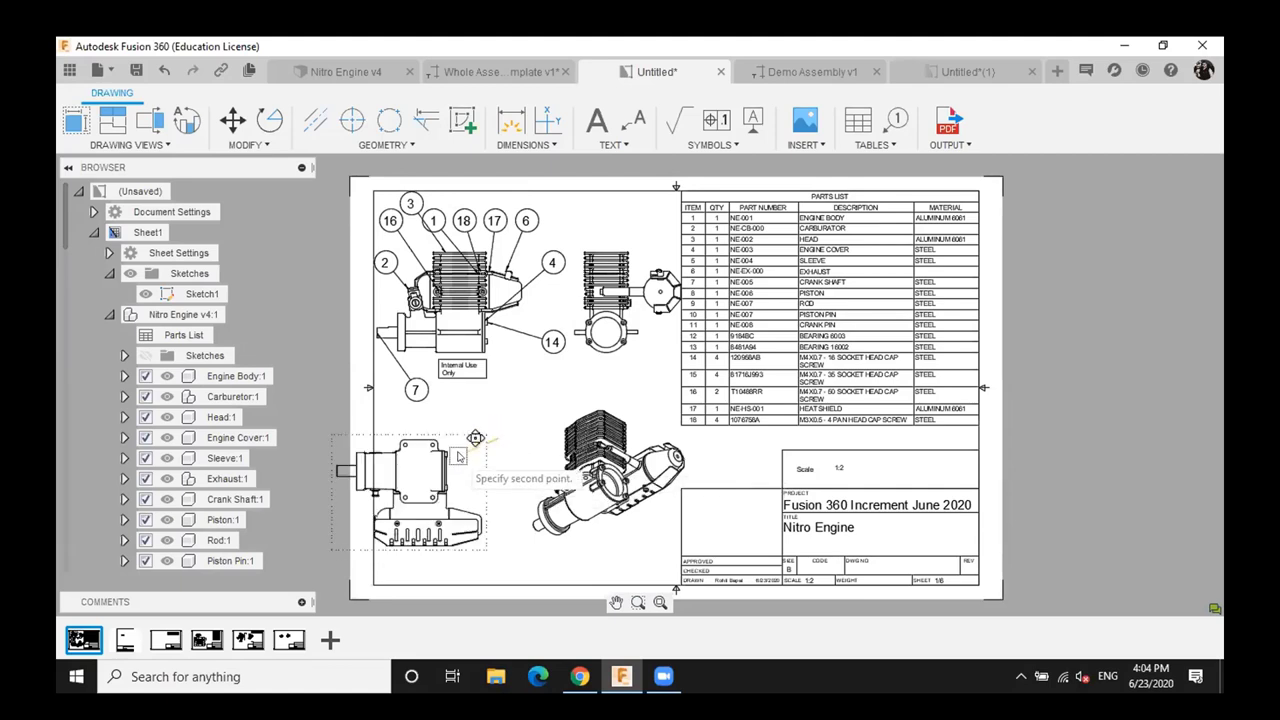
click(460, 456)
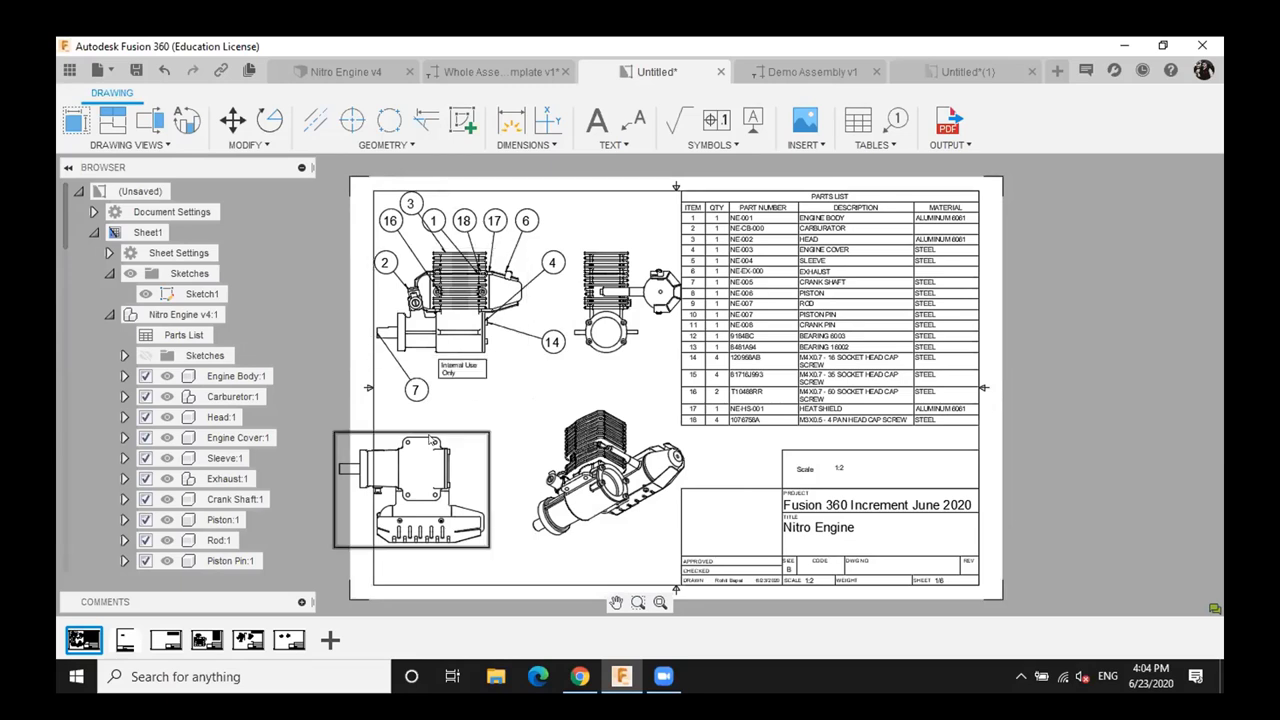
click(430, 440)
key(m)
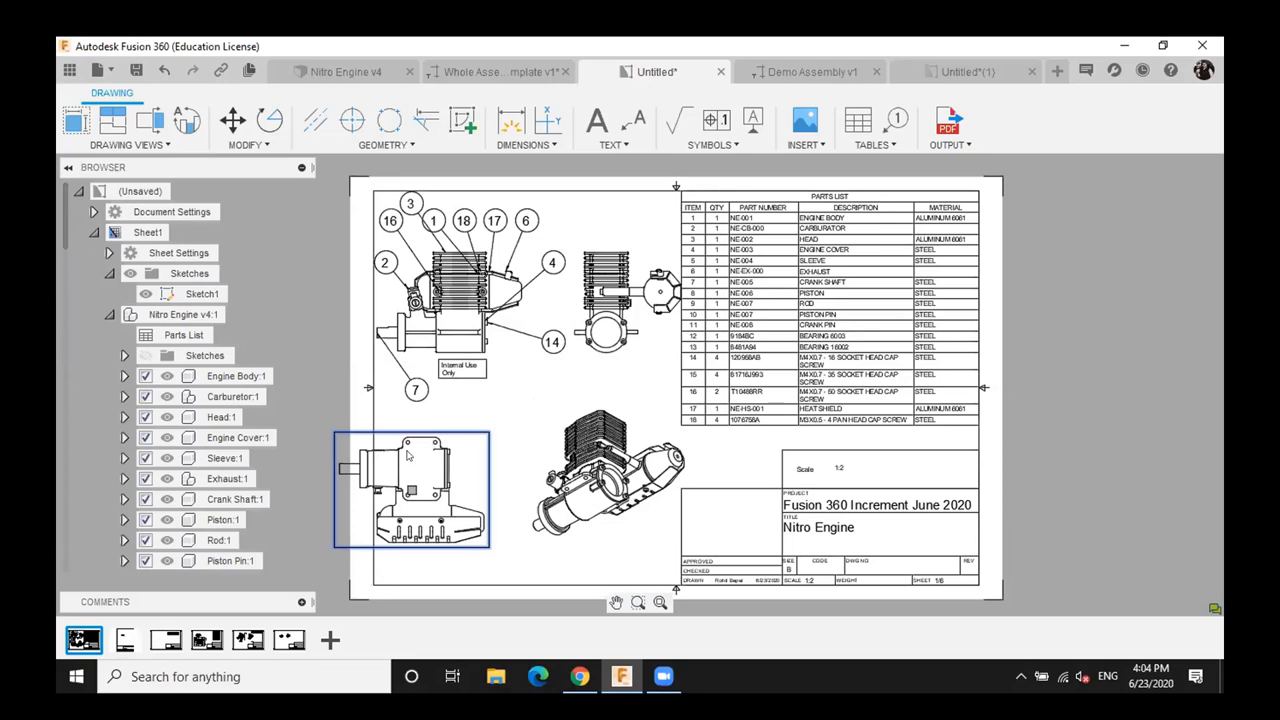
click(410, 452)
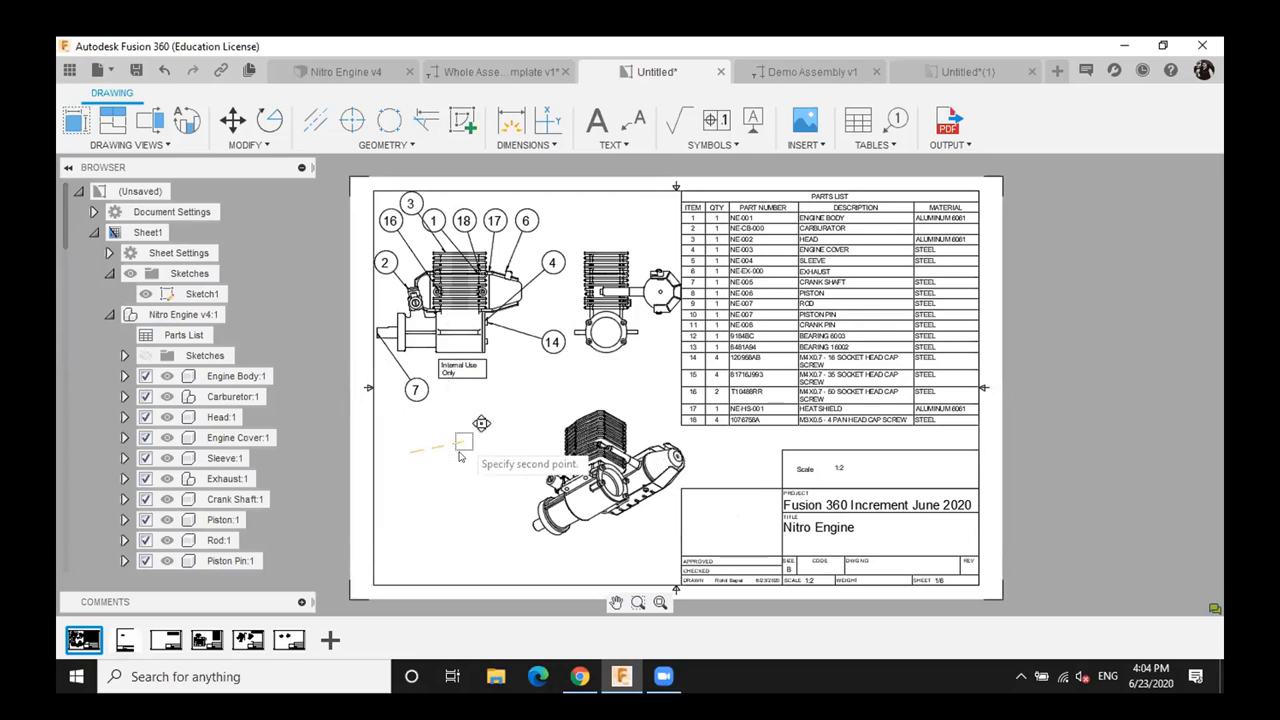
click(455, 468)
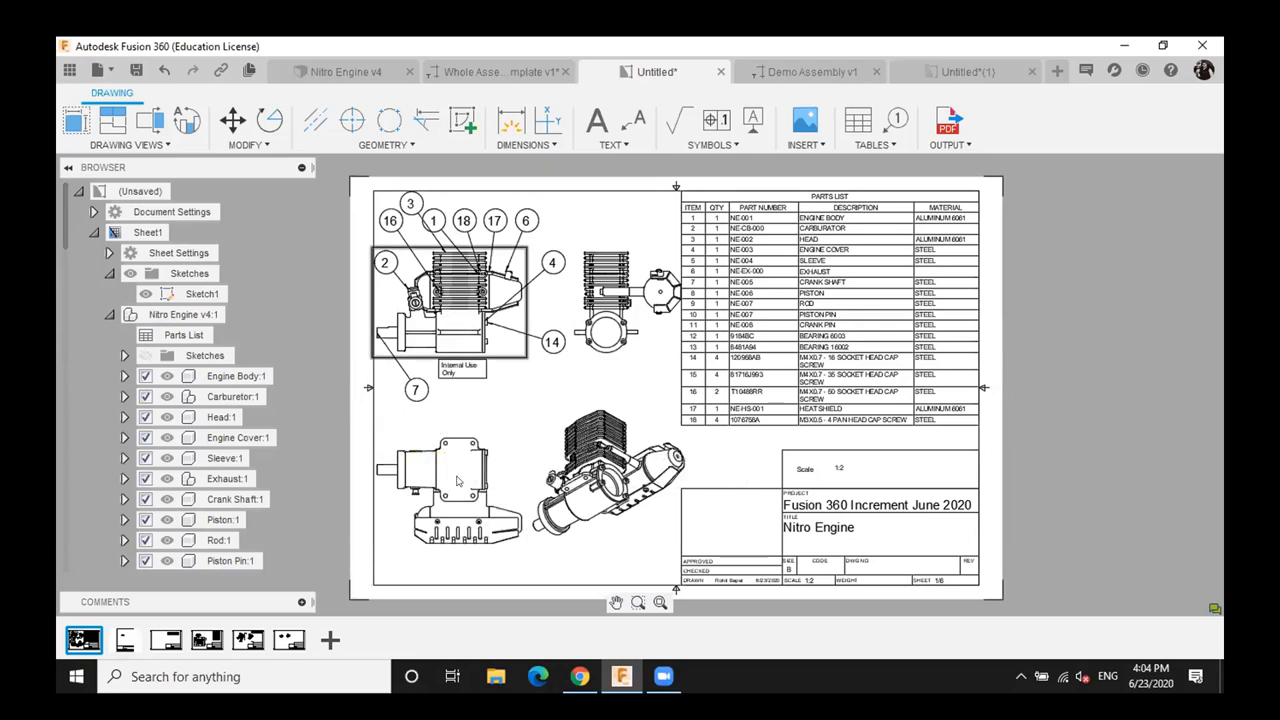